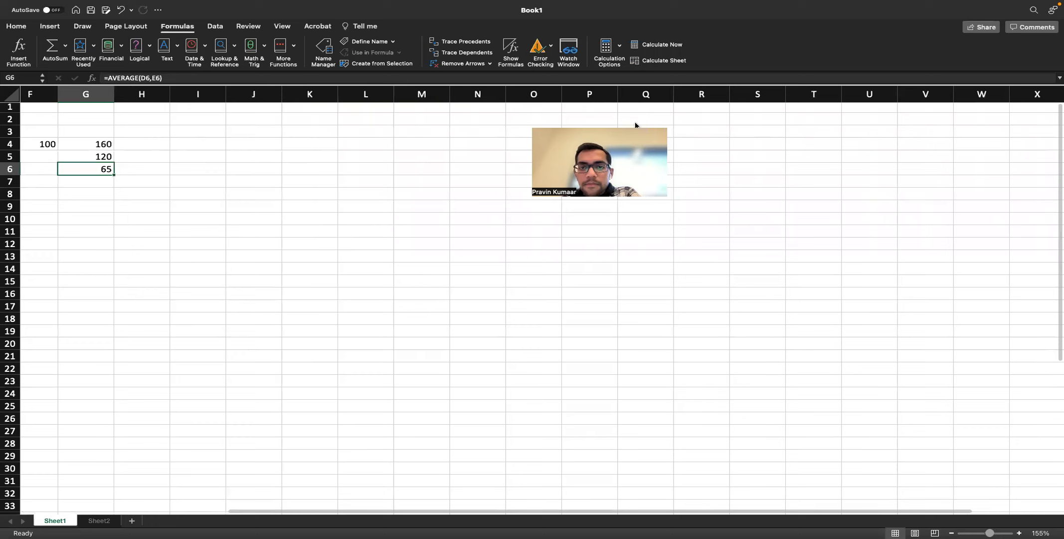
- Total D4:D6 in cell D7 with AutoSum
scroll(653, 269, left, 5)
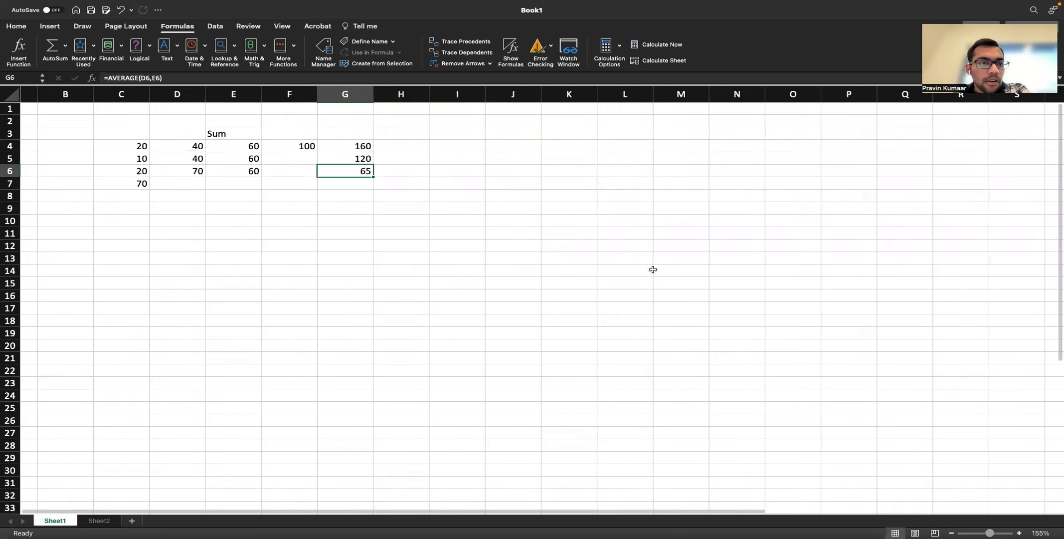
click(216, 185)
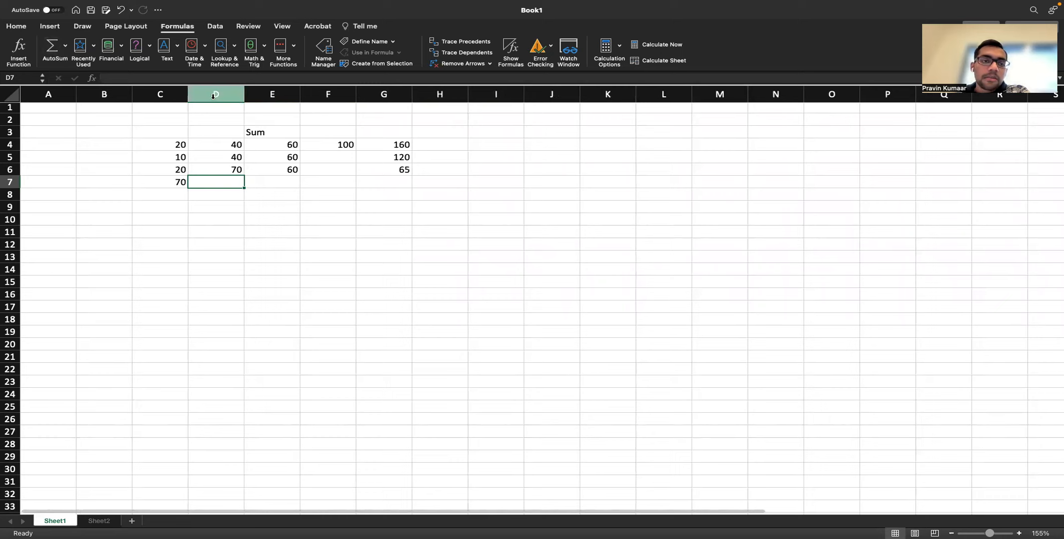
click(53, 46)
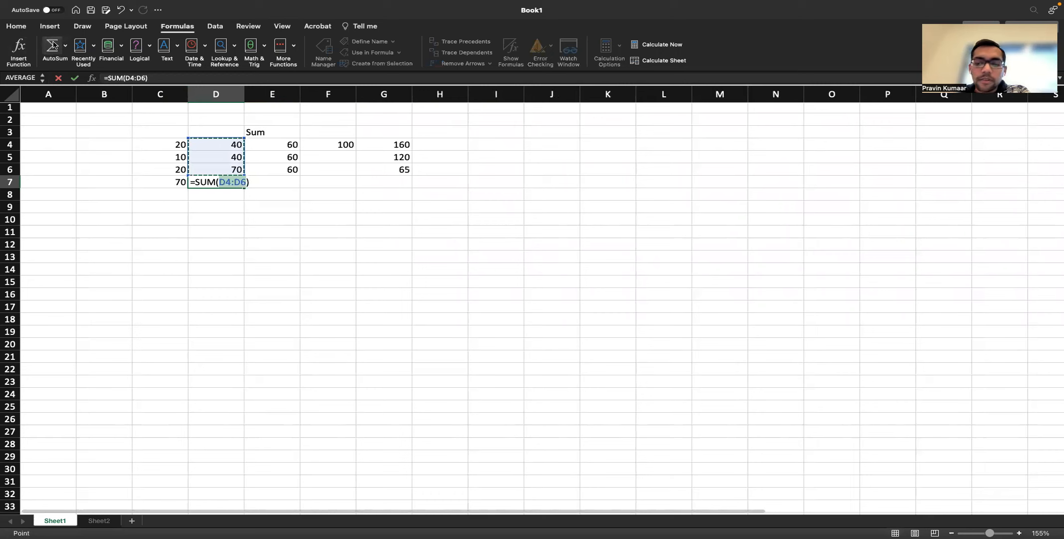
key(Return)
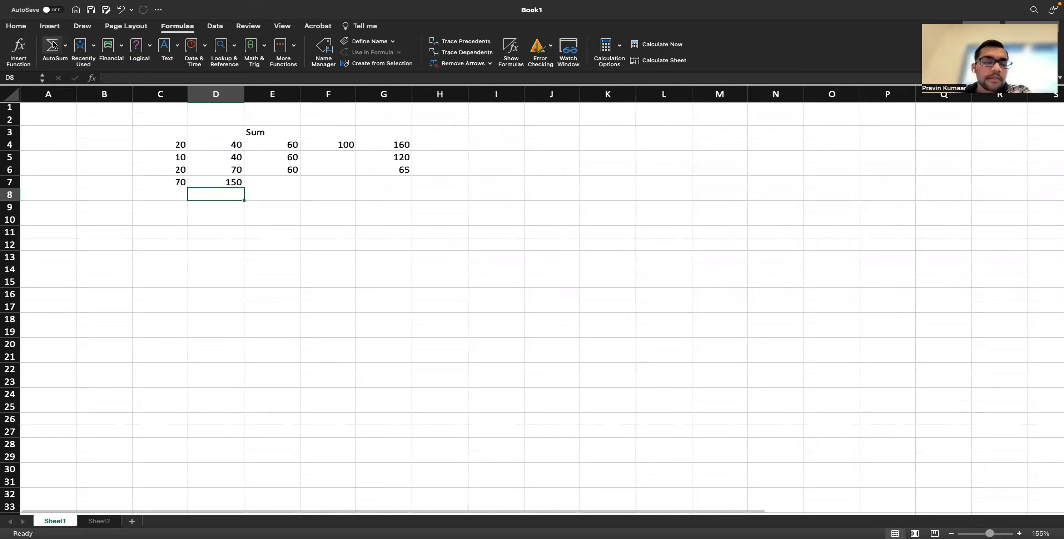
- Check the Google Slides notes, return to Excel and fill the absolute-reference SUM formula from G4 down through G6
key(ctrl+Right)
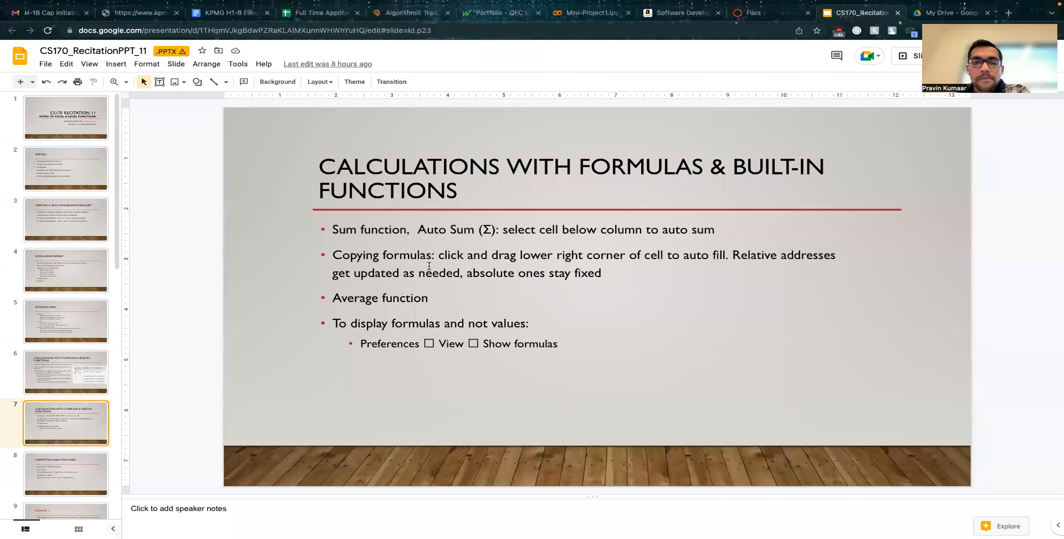
key(ctrl+Left)
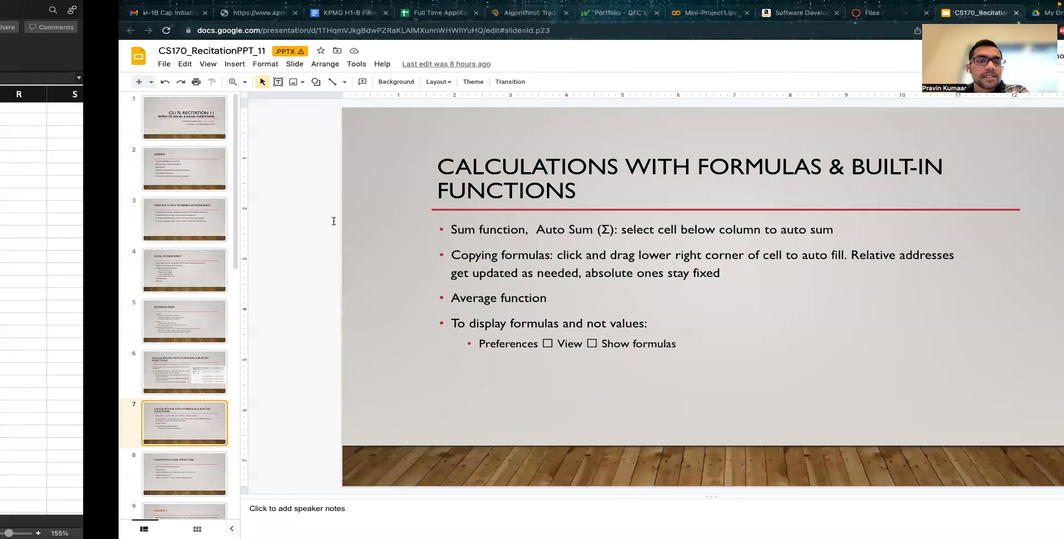
click(288, 157)
click(407, 147)
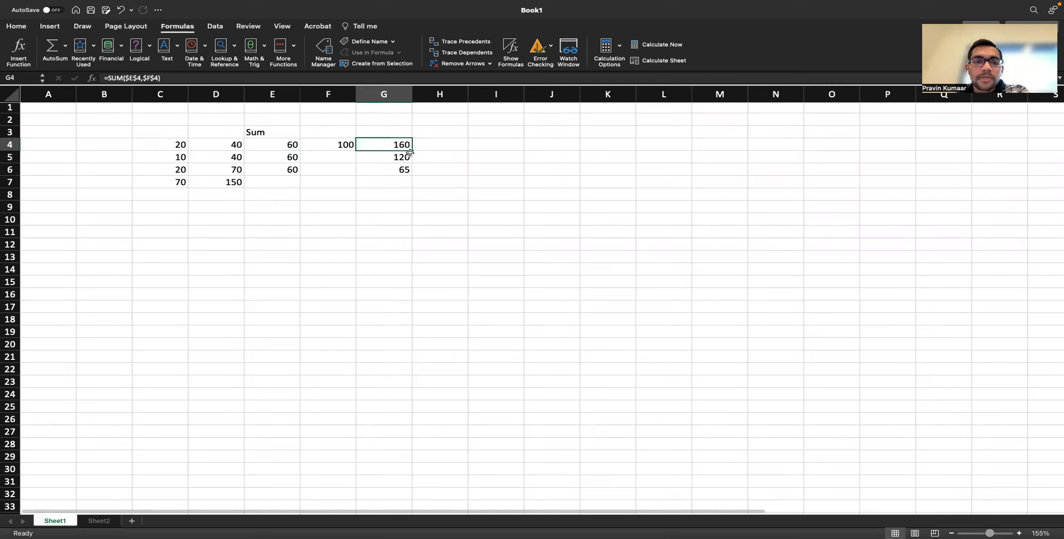
drag(410, 151, 409, 170)
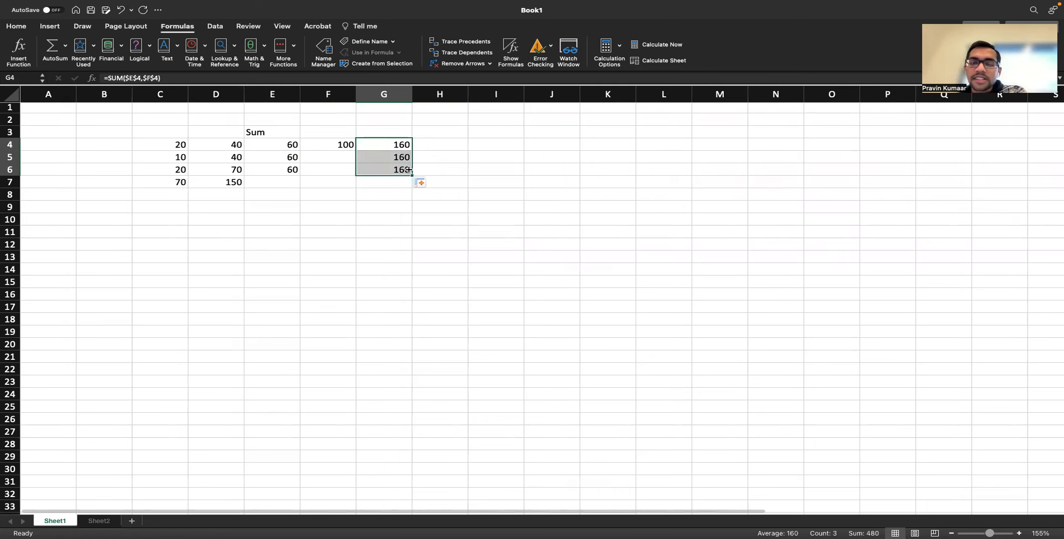
- Check the Google Slides notes again, return to Excel and write an AVERAGE formula over C6:E6 in cell F6
key(ctrl+Left)
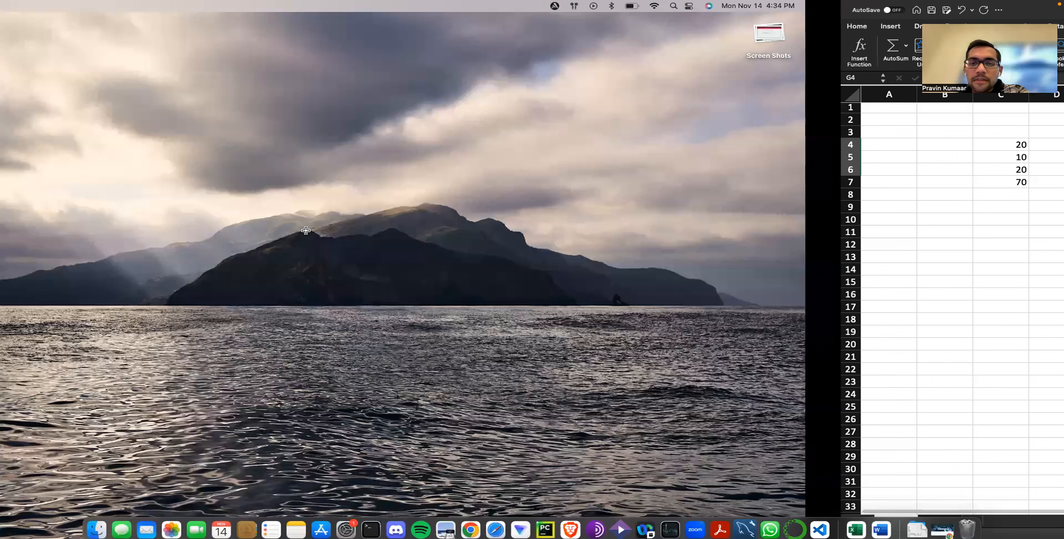
key(ctrl+Left)
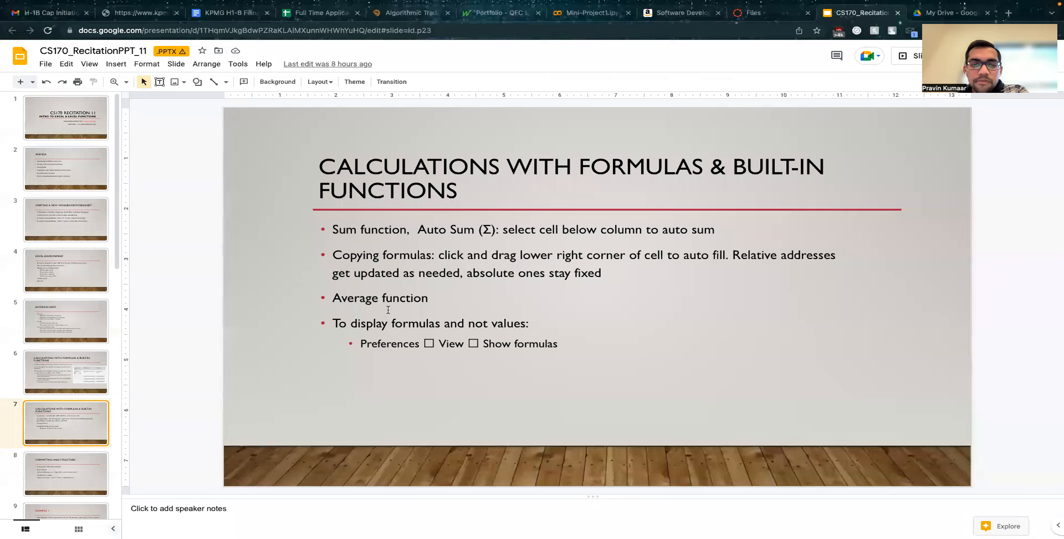
key(ctrl+Right)
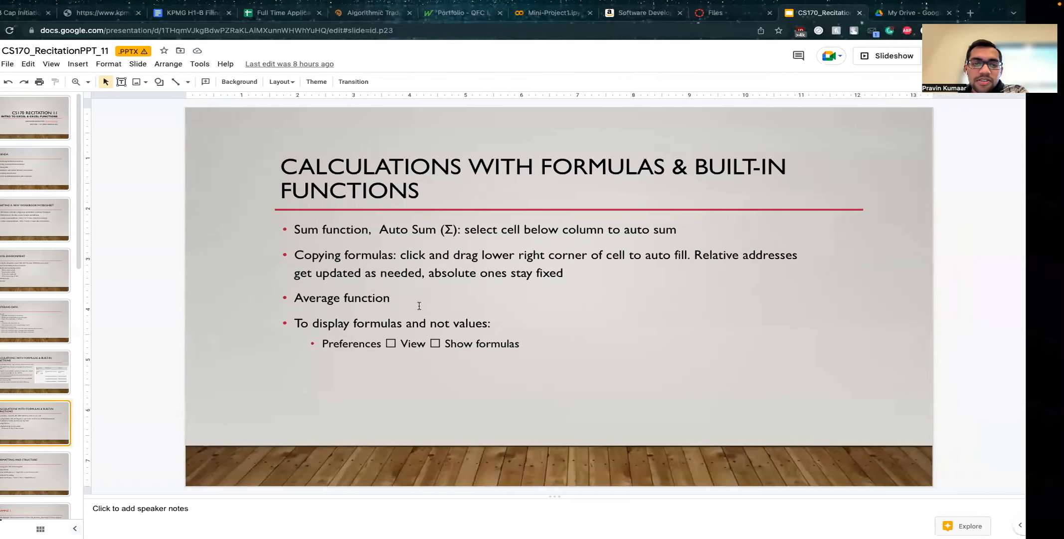
key(ctrl+Left)
key(ctrl+Left)
click(327, 182)
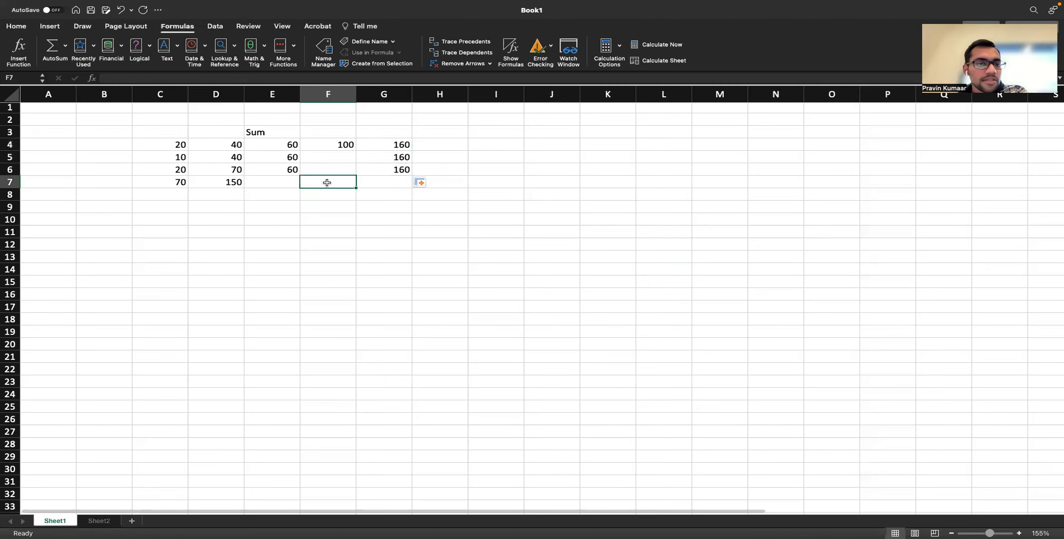
click(329, 169)
text(=AVE)
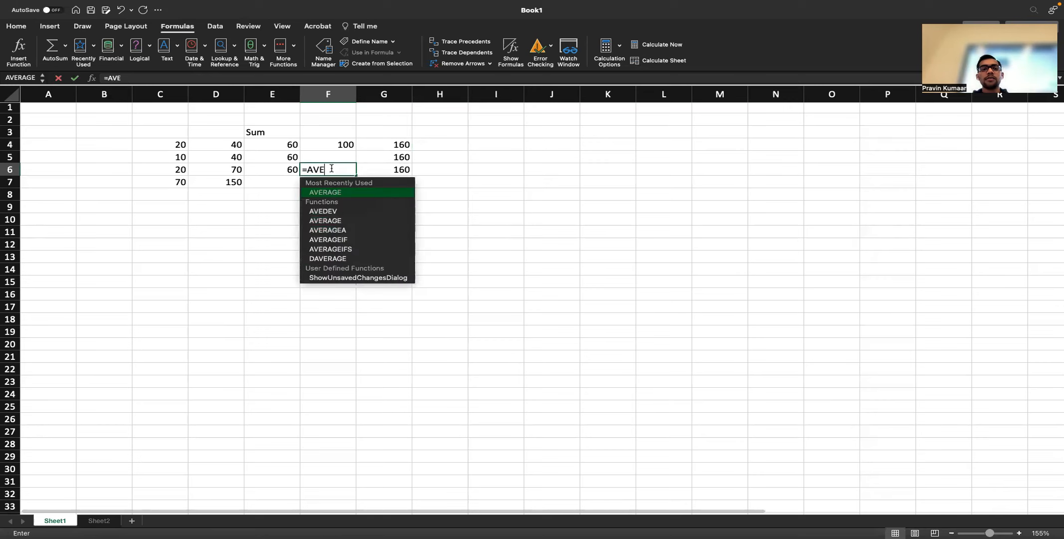
key(Return)
click(332, 168)
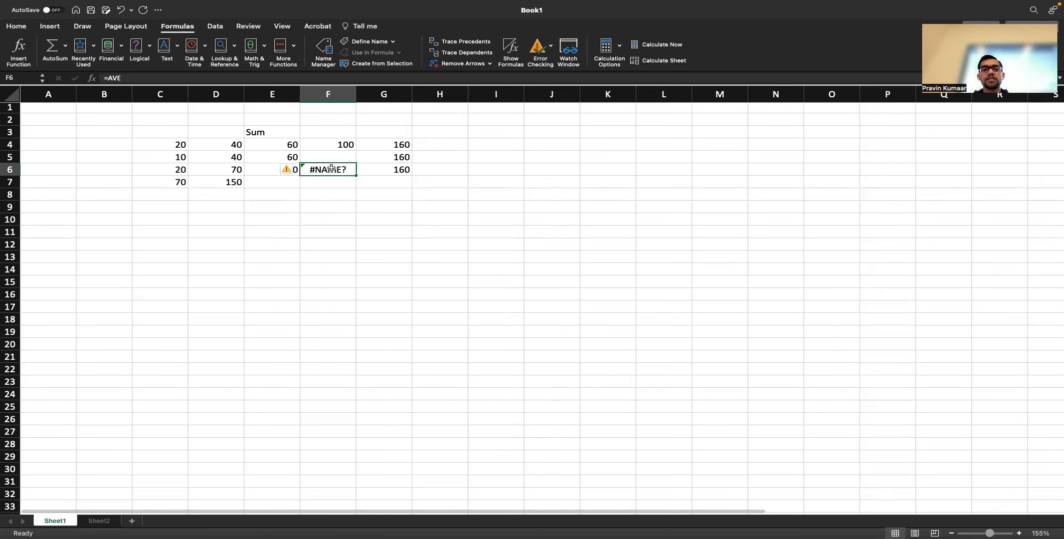
double_click(331, 169)
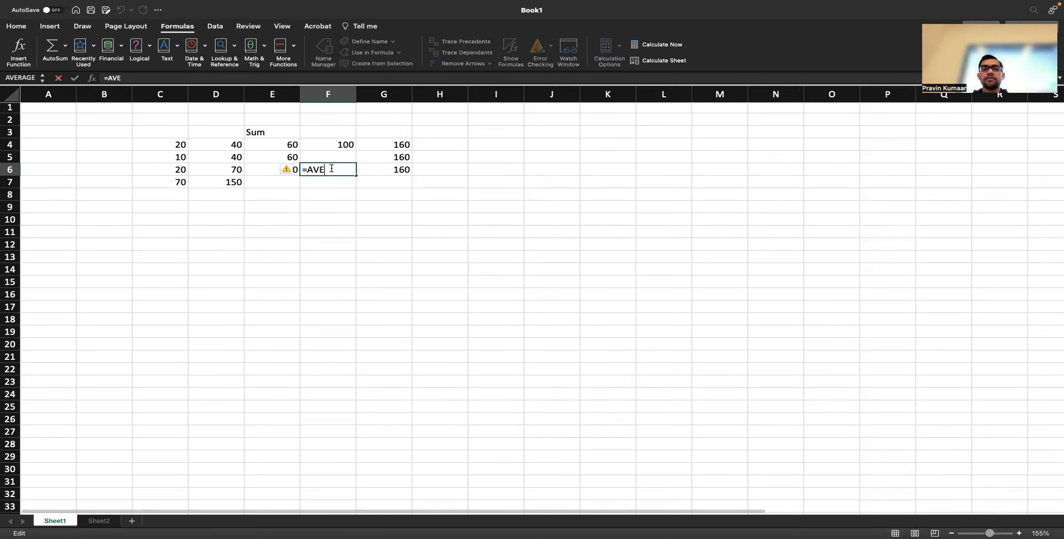
text(R)
key(Tab)
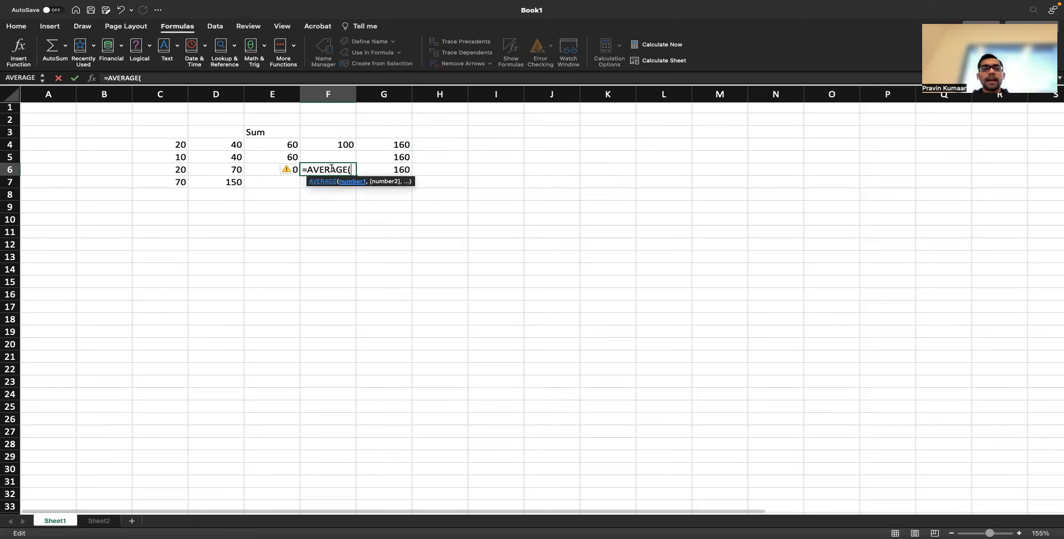
drag(167, 169, 273, 169)
text())
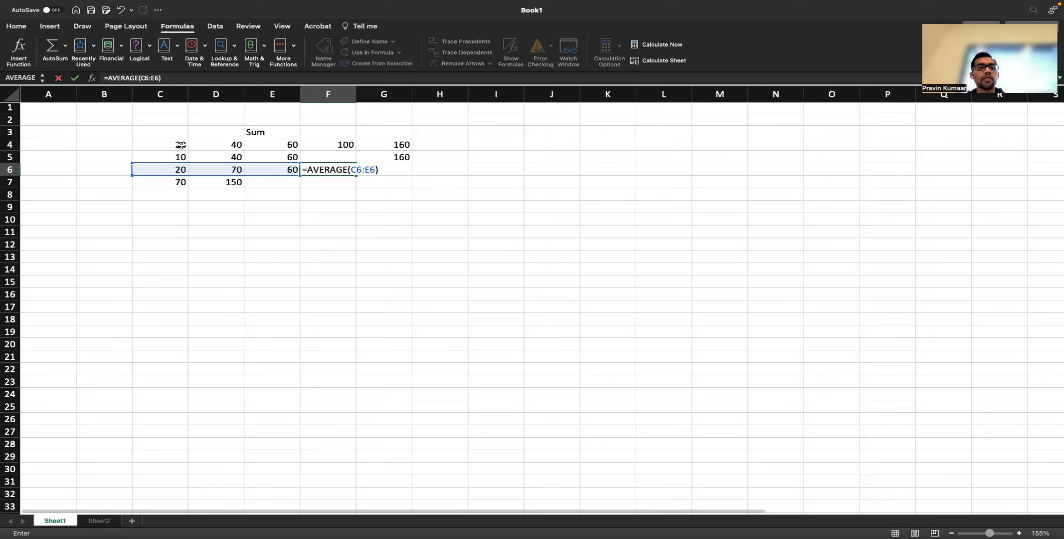
- Change the range of the AVERAGE formula in F6 to C4:E6 and commit it
click(359, 171)
key(BackSpace)
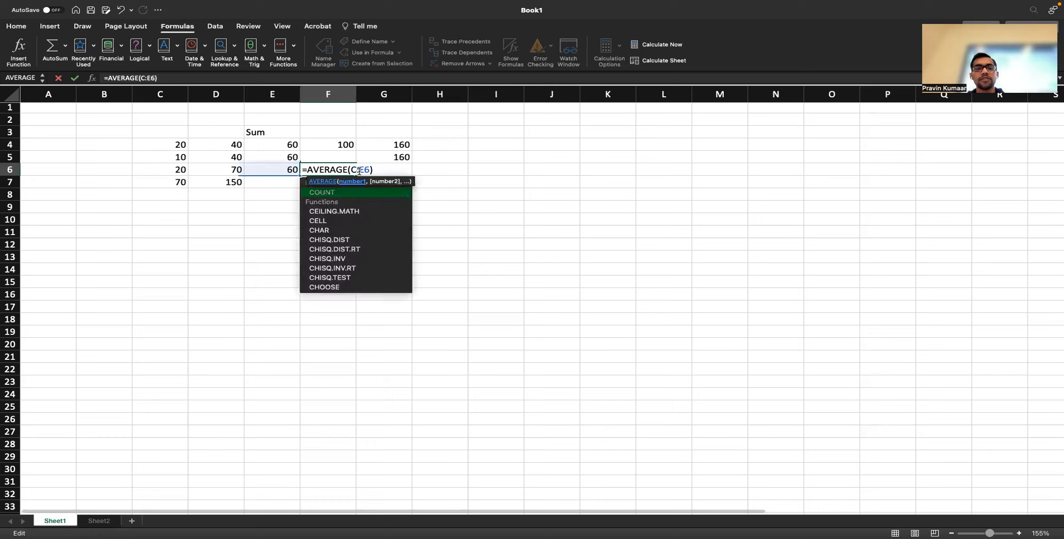
text(4)
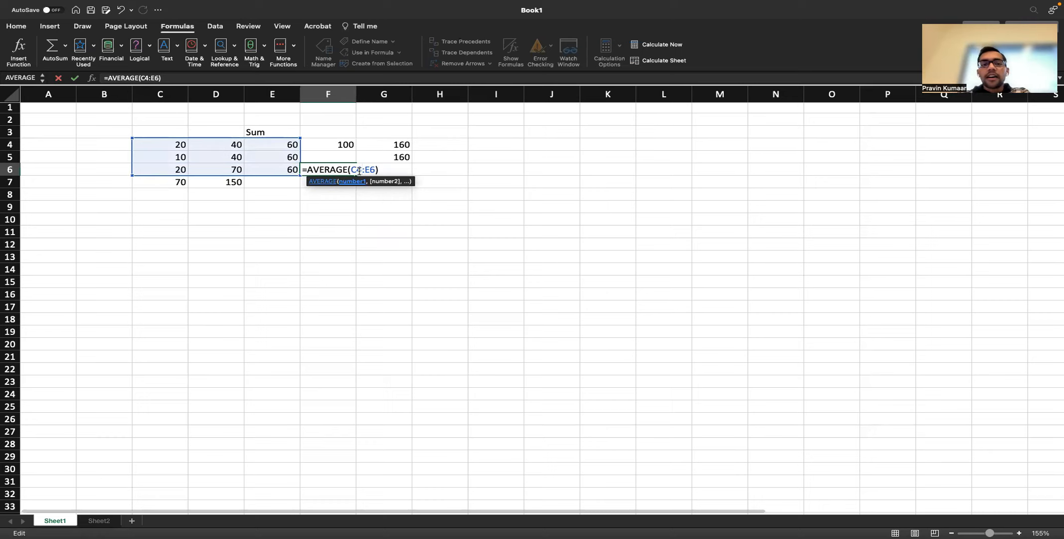
key(Return)
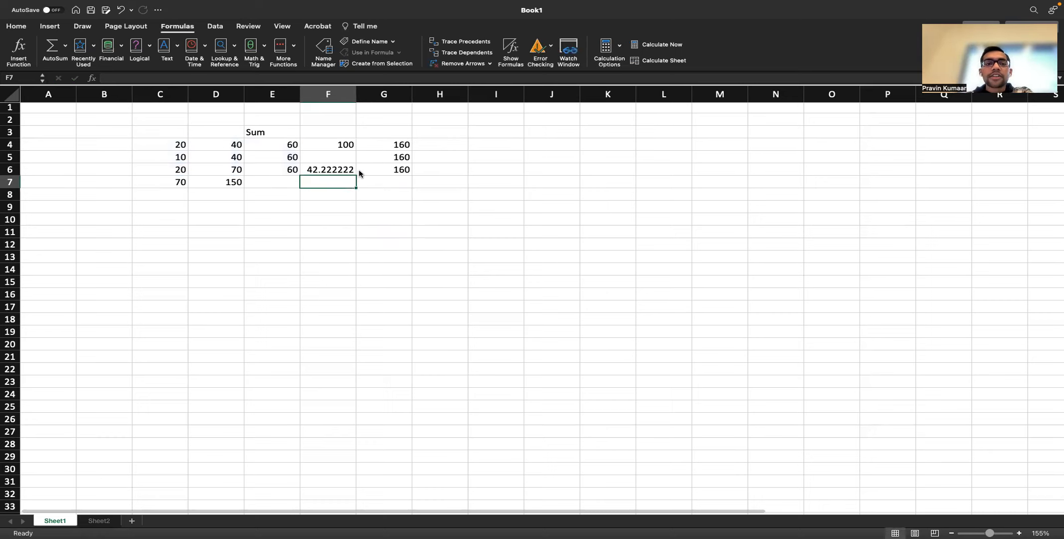
- Check the slide on displaying formulas, return to Excel and turn on Formulas in the View preferences
key(ctrl+Right)
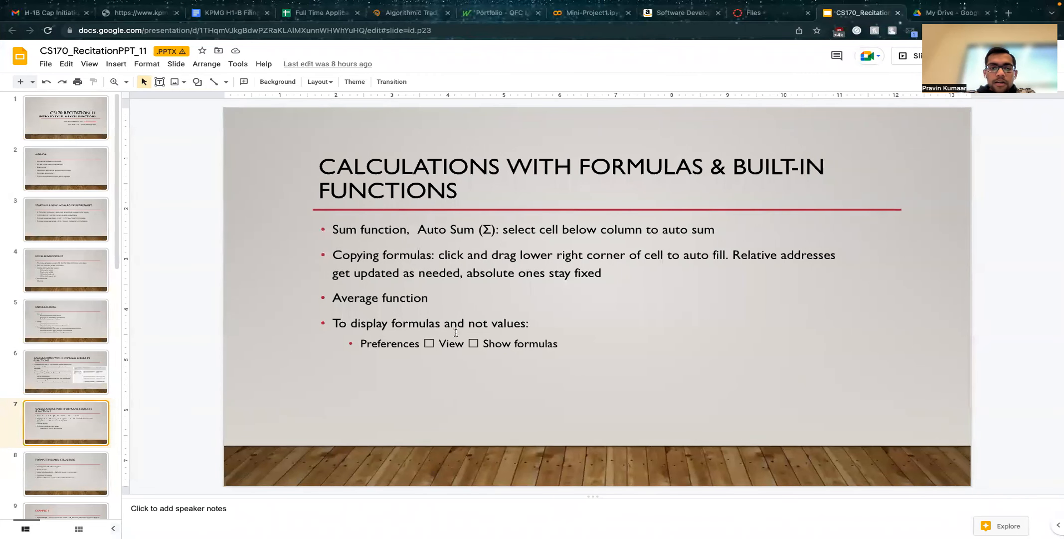
key(ctrl+Left)
click(331, 169)
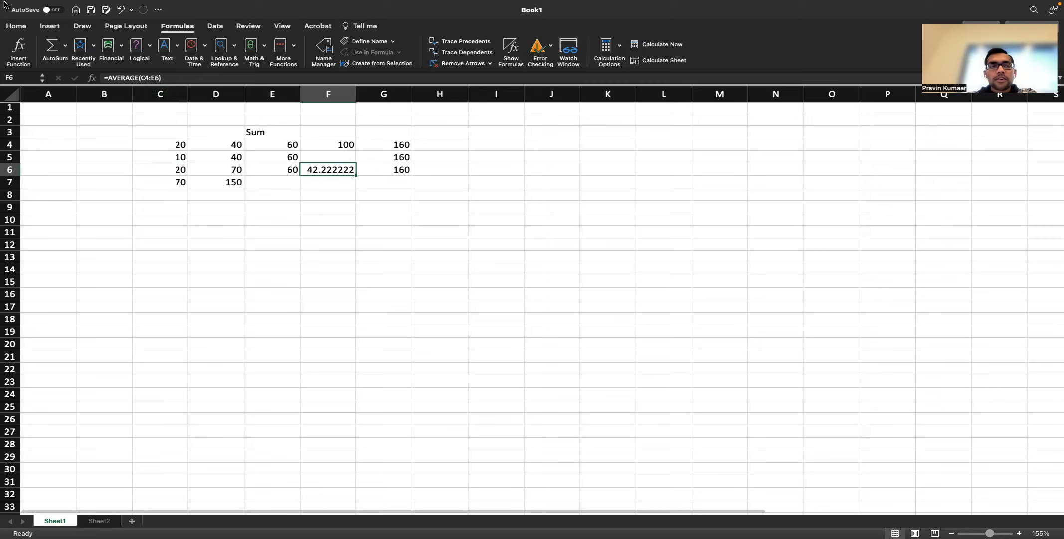
click(38, 6)
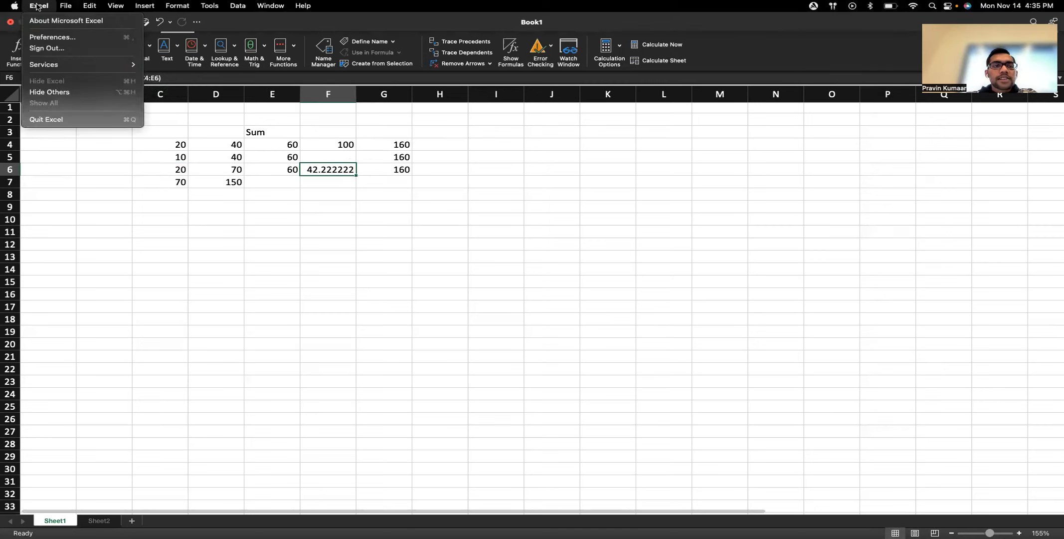
click(49, 39)
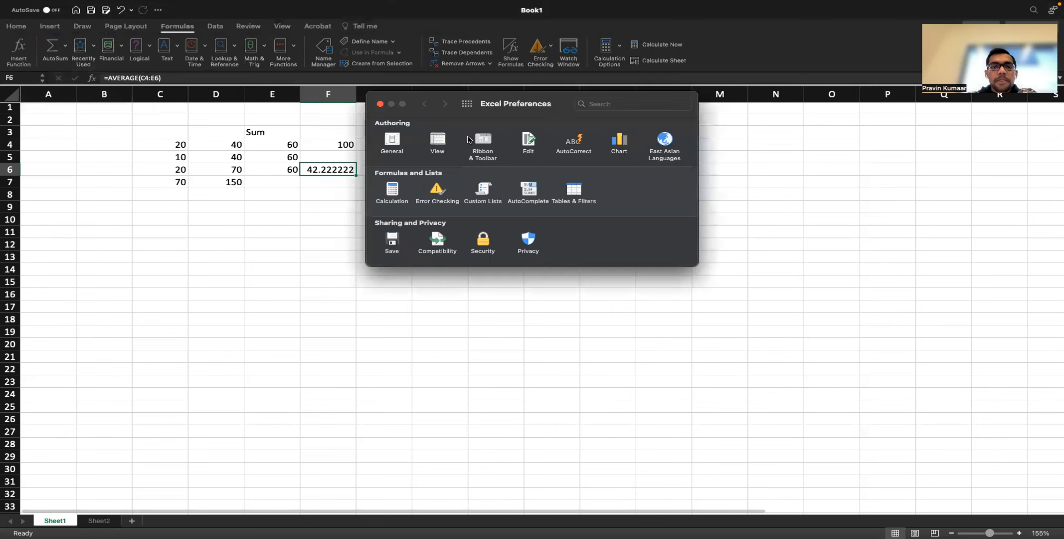
click(440, 148)
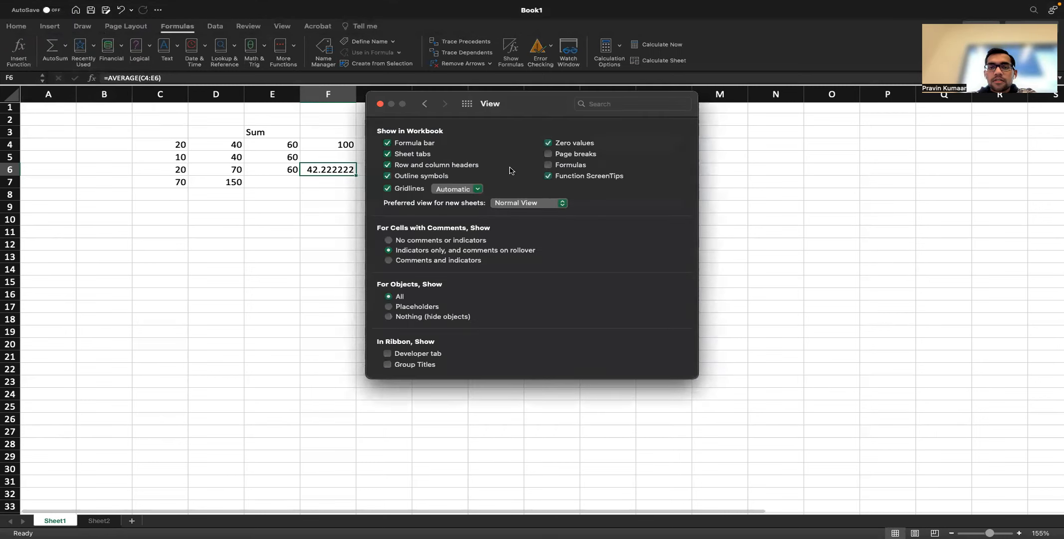
click(549, 166)
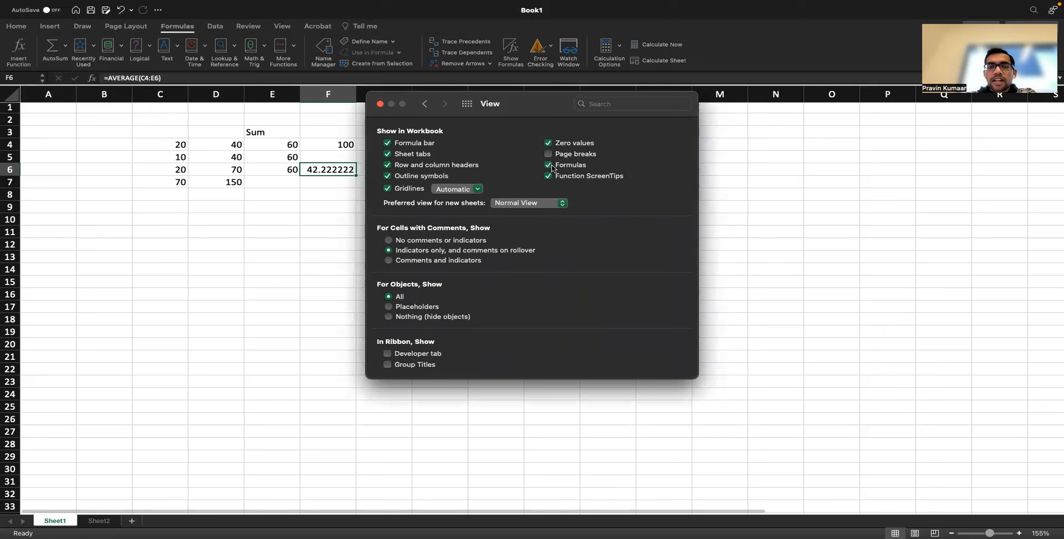
click(380, 103)
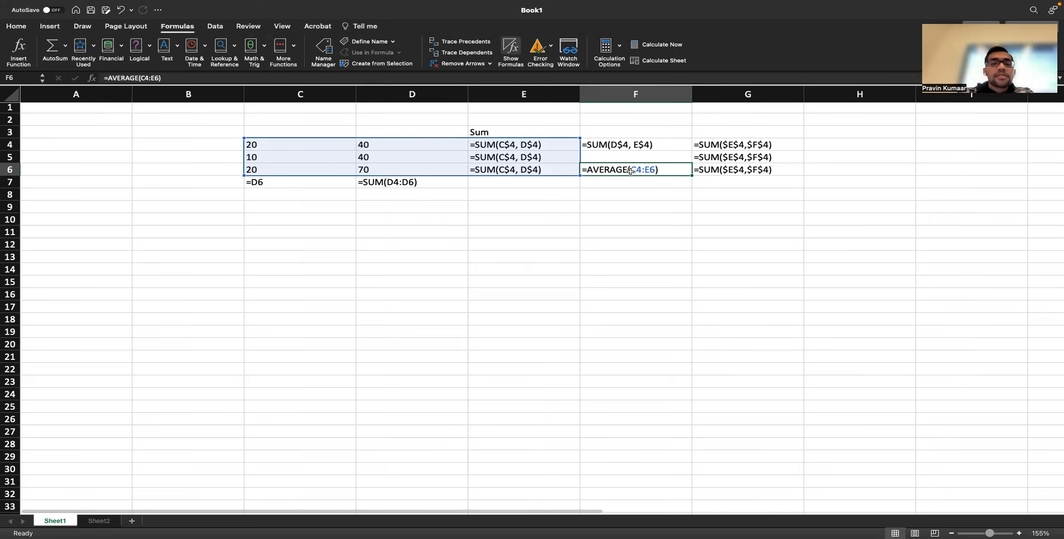
- Turn off Formulas in the View preferences and close the preferences window
click(38, 6)
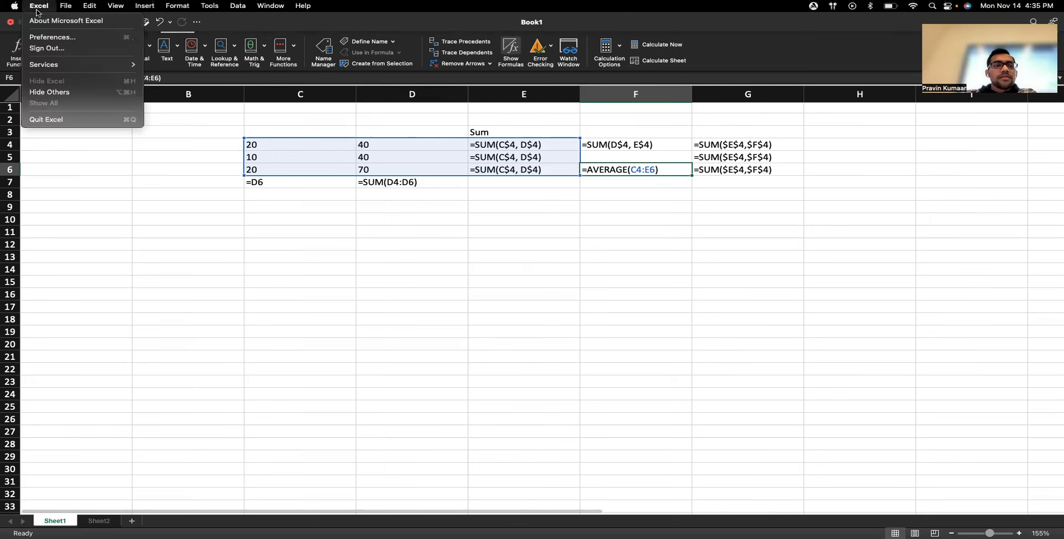
click(53, 37)
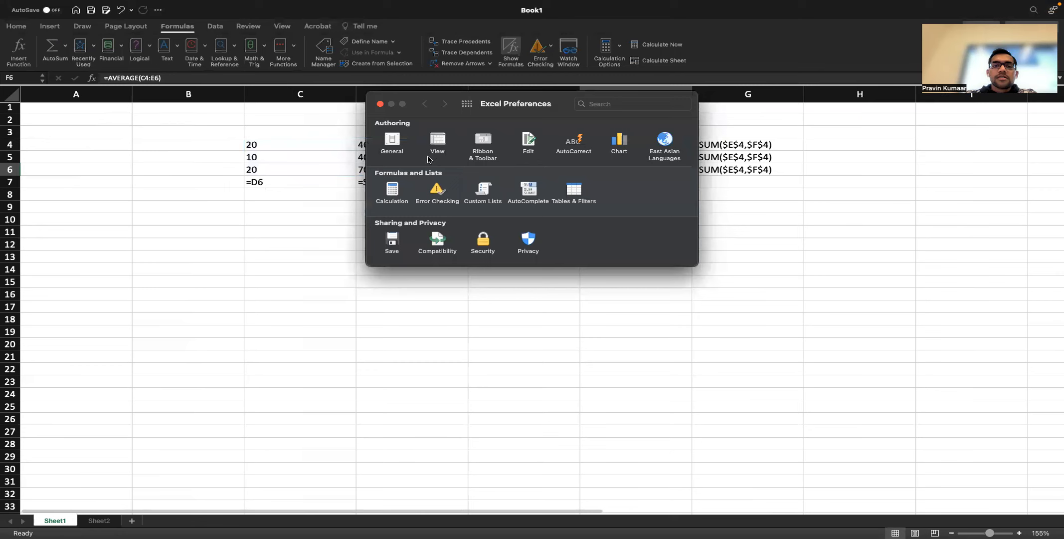
click(441, 149)
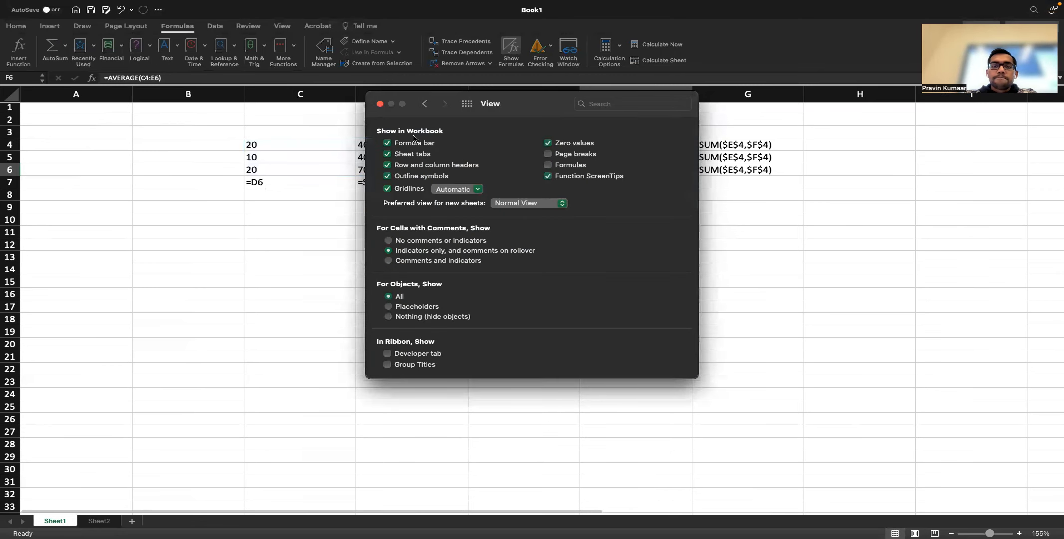
click(380, 104)
- Switch to the Google Slides presentation and go to the Formatting and Structure slide
key(super+Tab)
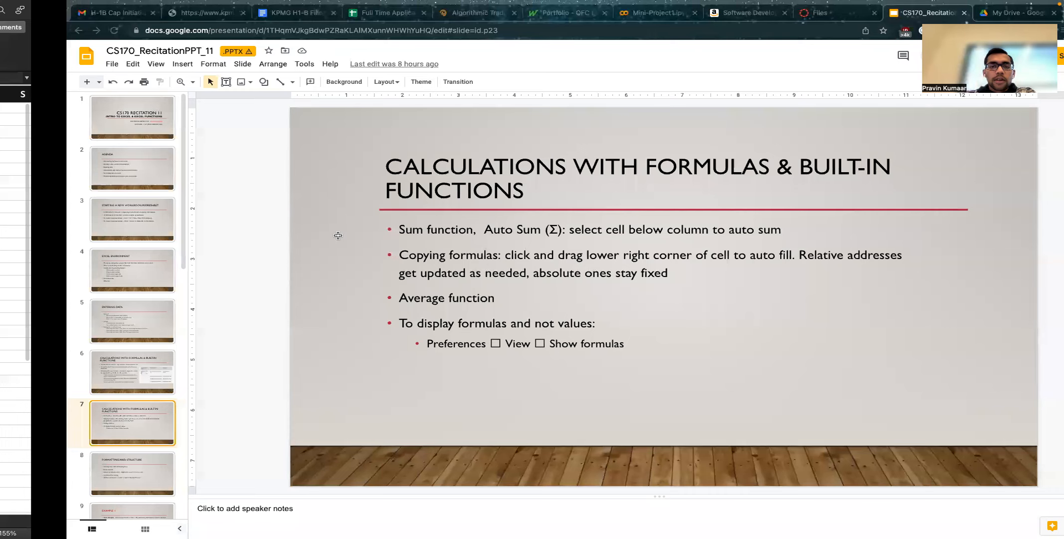
key(Down)
key(Down)
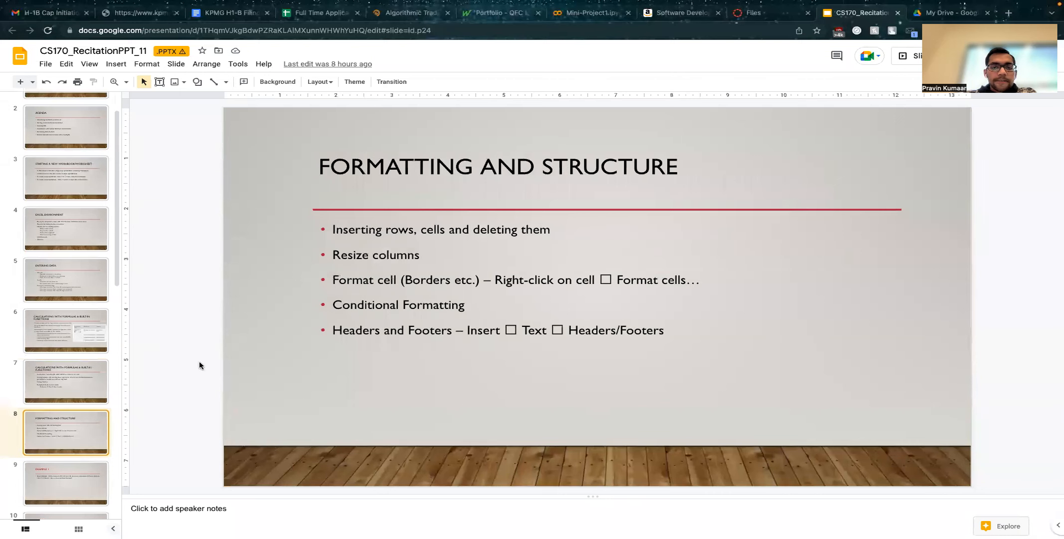
key(Up)
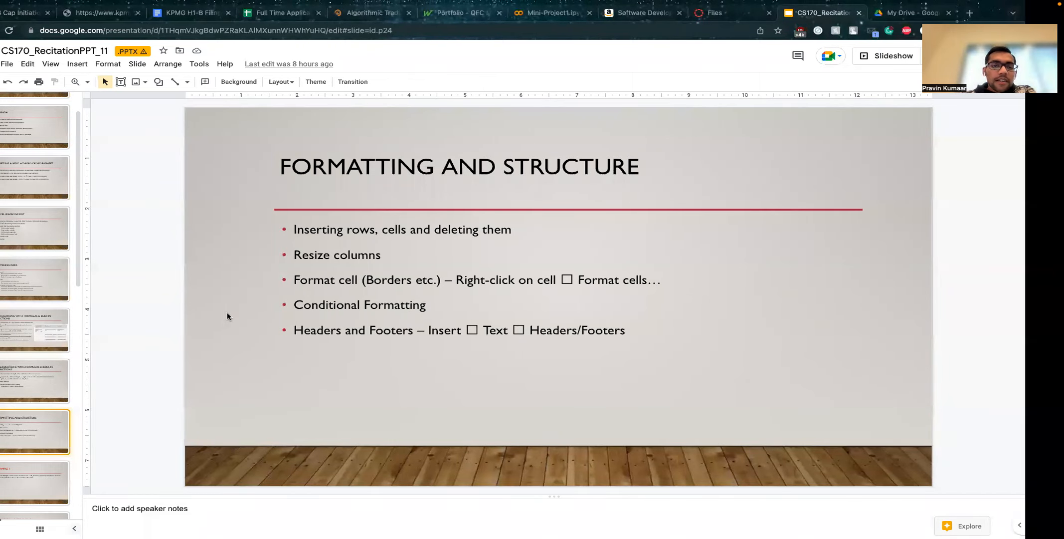
- Switch to the Excel workbook and select the whole of row 6
key(ctrl+Right)
click(192, 209)
click(175, 171)
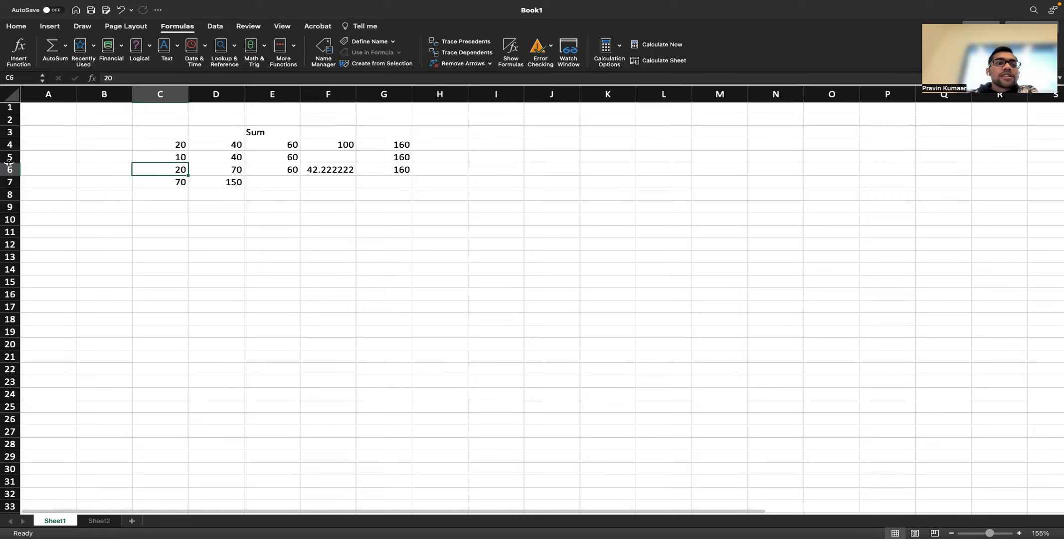
click(9, 169)
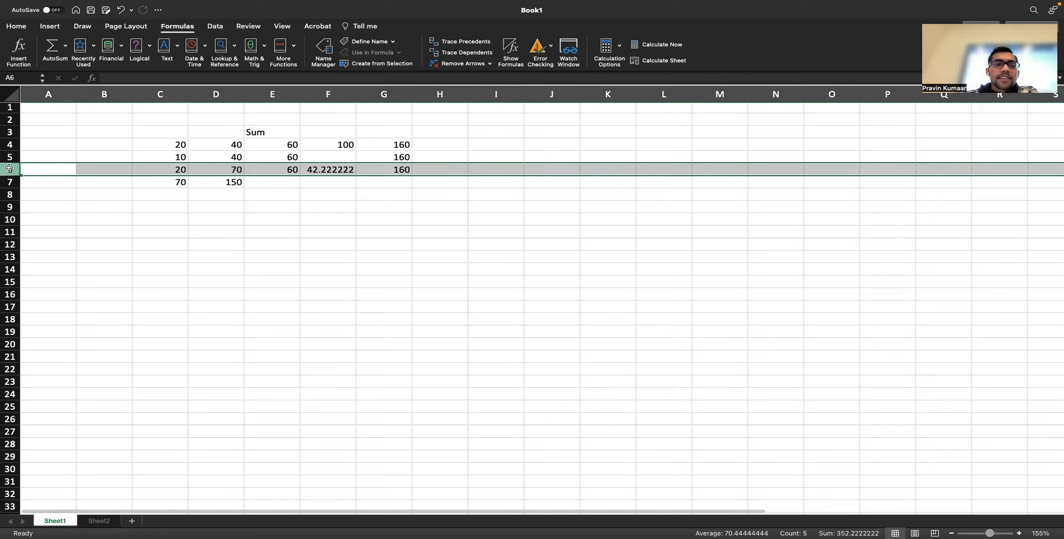
right_click(9, 169)
click(46, 183)
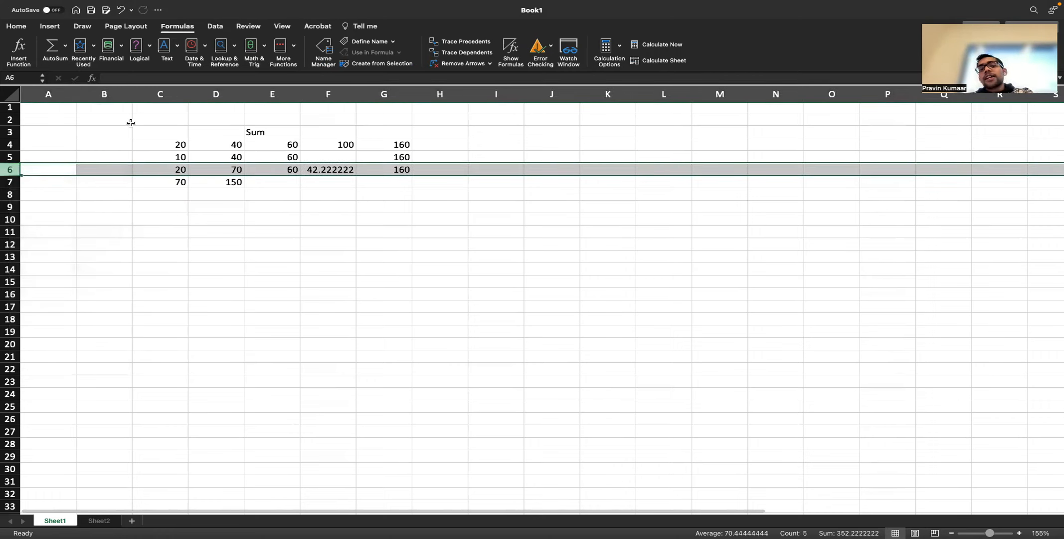
click(145, 95)
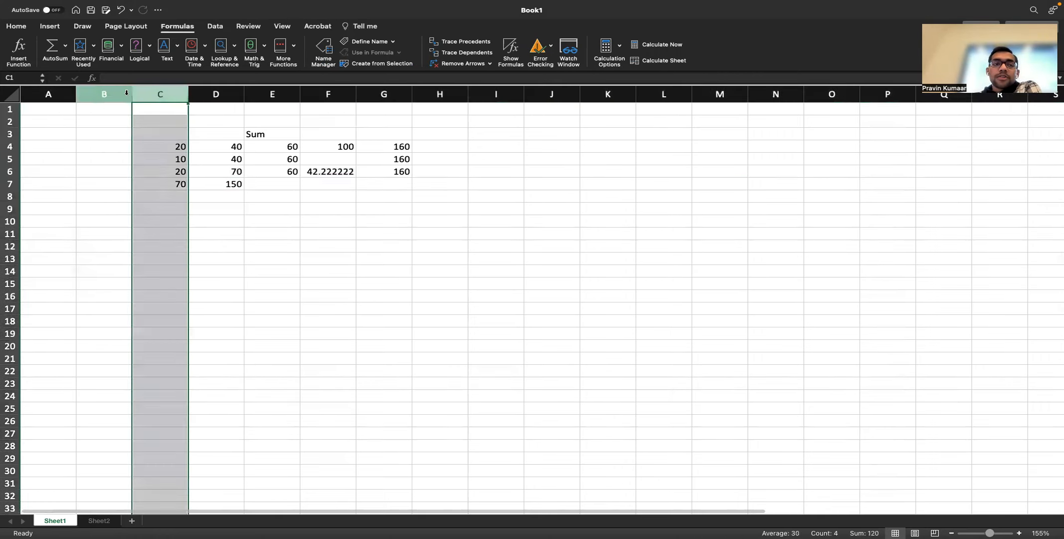
click(207, 90)
click(267, 94)
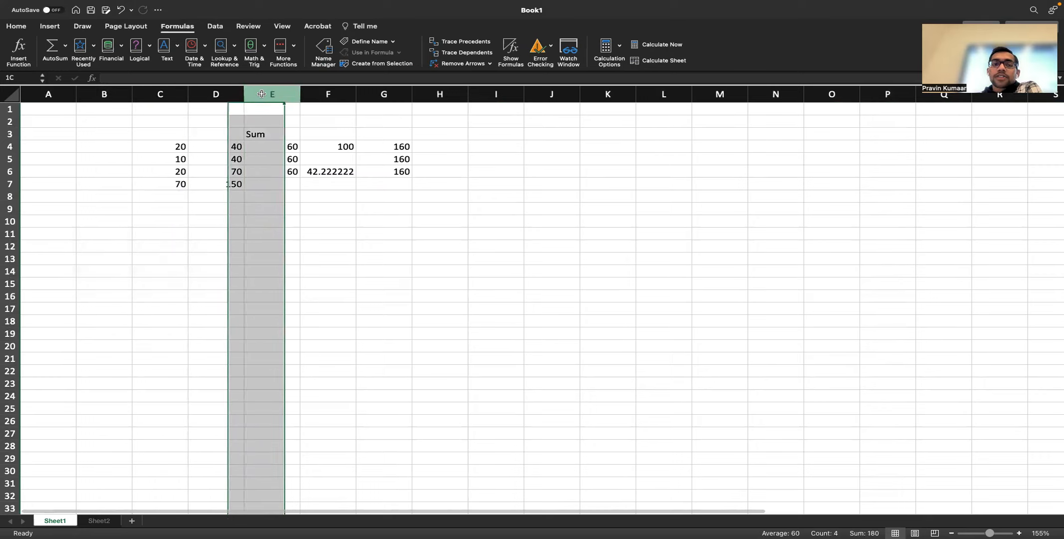
click(224, 98)
click(223, 104)
click(220, 95)
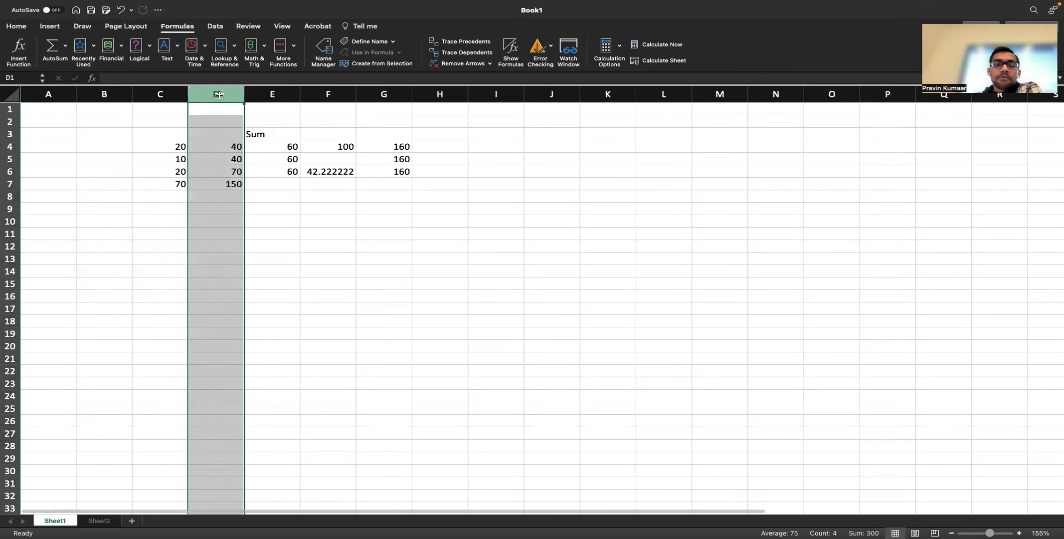
click(11, 184)
click(12, 173)
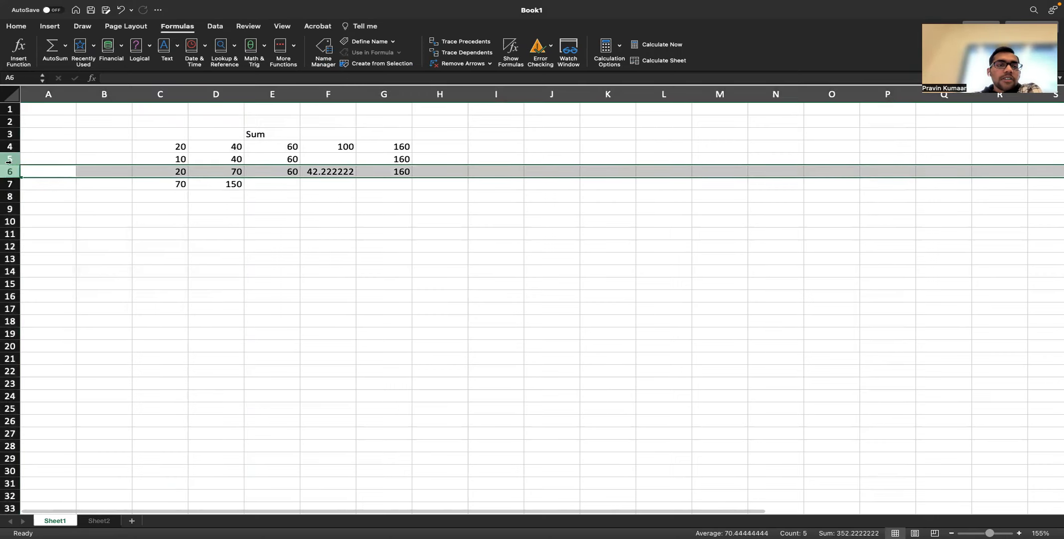
click(9, 159)
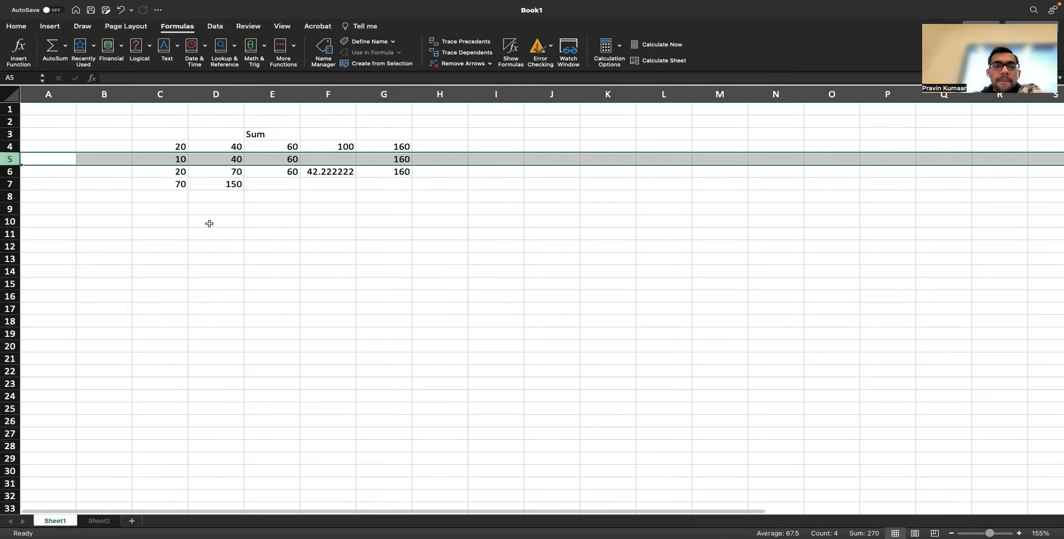
click(96, 194)
click(91, 205)
click(88, 196)
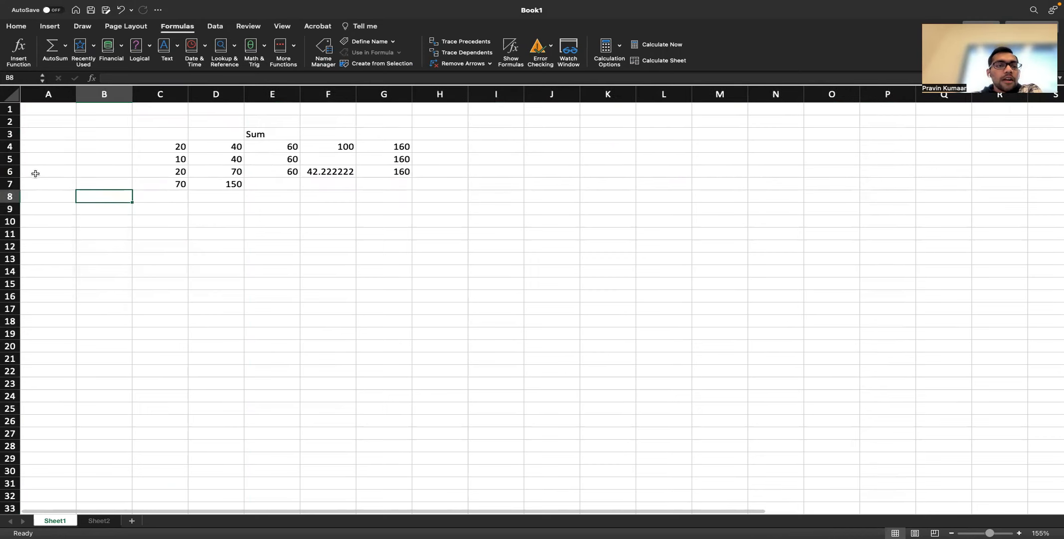
- Insert a blank row above row 6
click(9, 171)
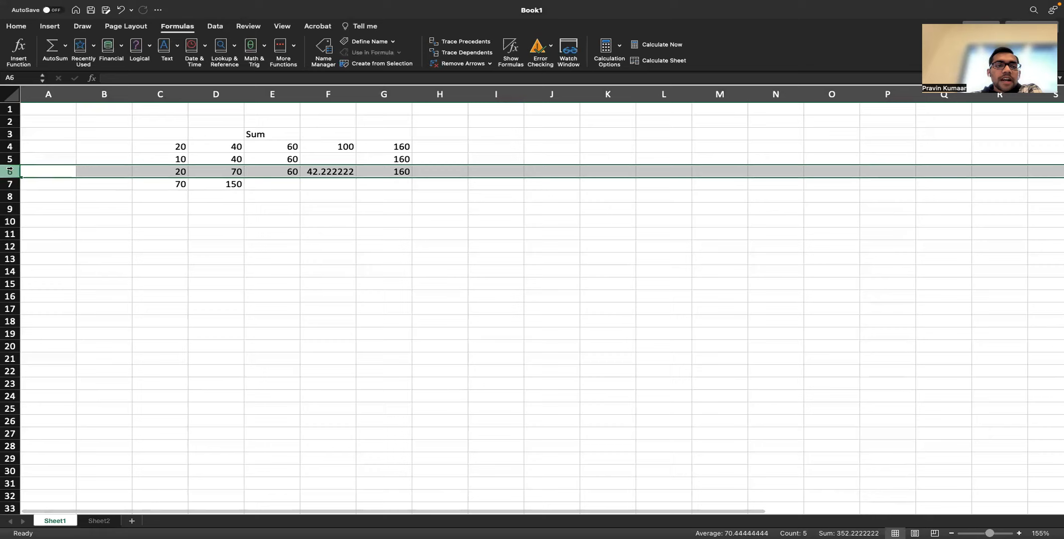
right_click(9, 171)
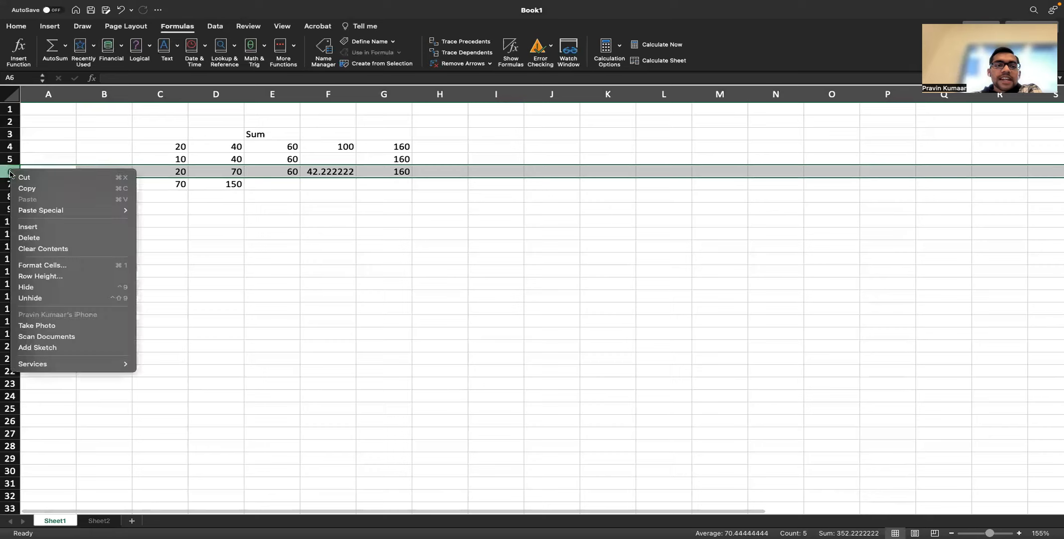
click(62, 227)
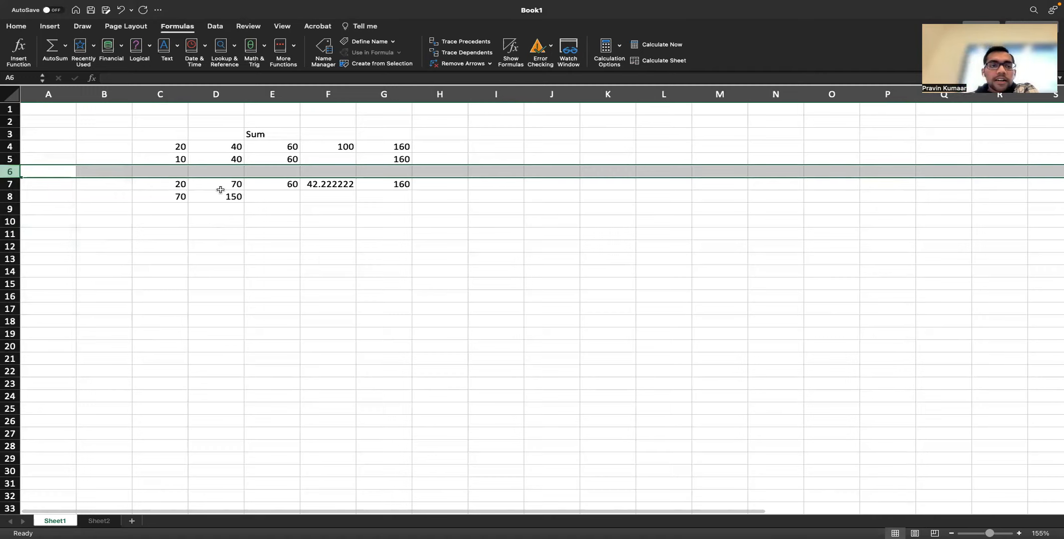
- Insert a blank column before the Sum column E
click(273, 98)
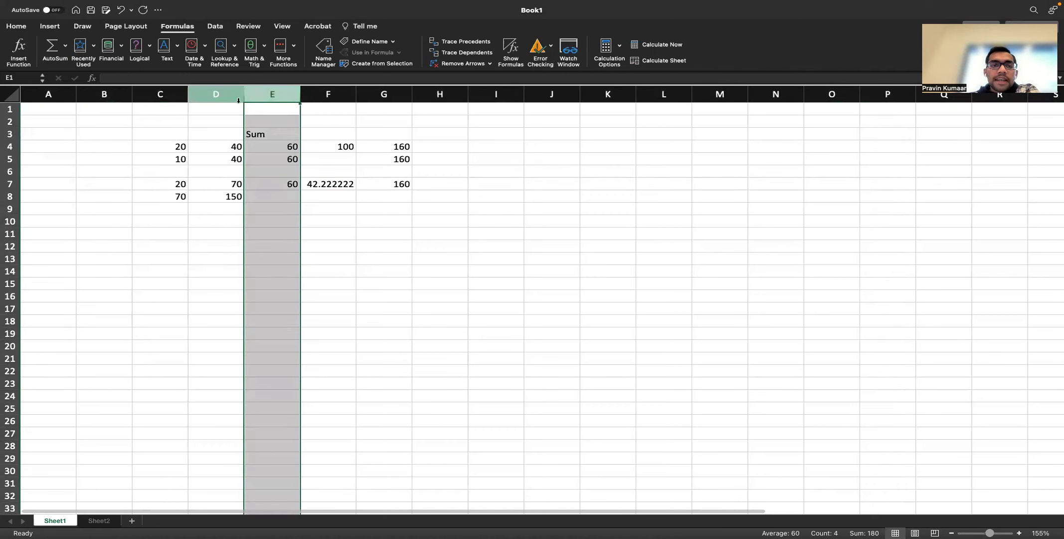
right_click(260, 93)
click(312, 158)
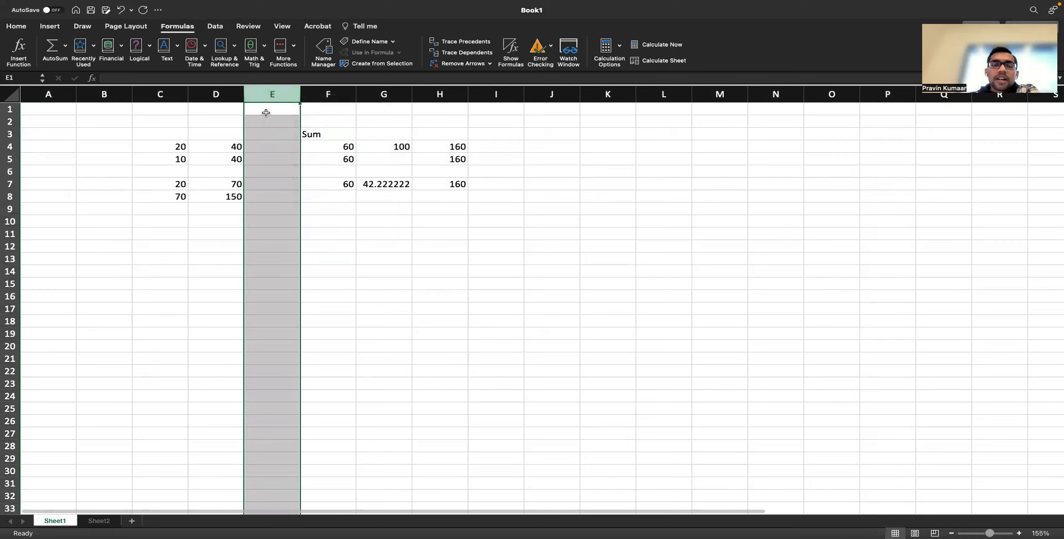
click(268, 197)
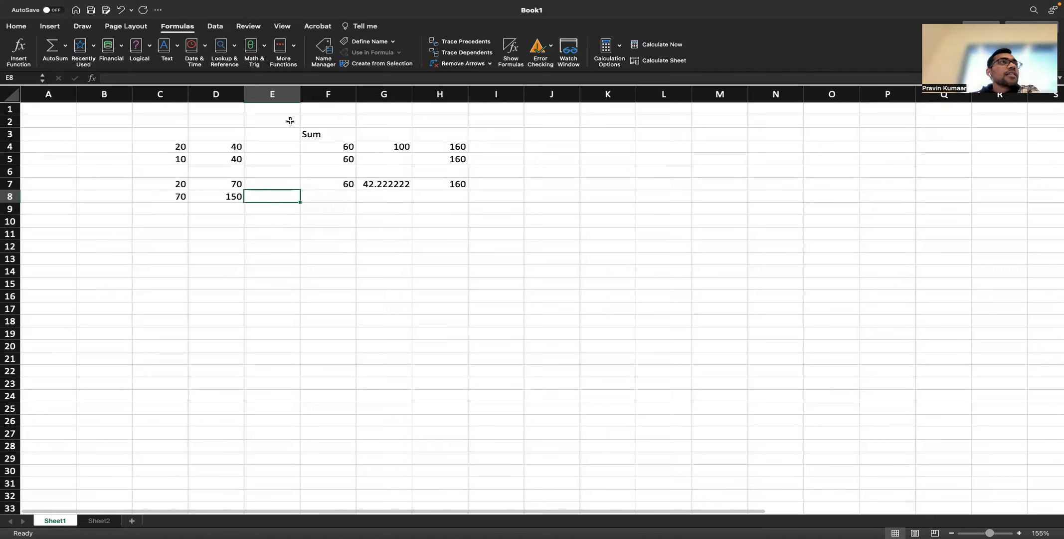
- Examine the cell references in the SUM formulas in F4 and G4 against the newly inserted blank column
click(283, 147)
click(341, 146)
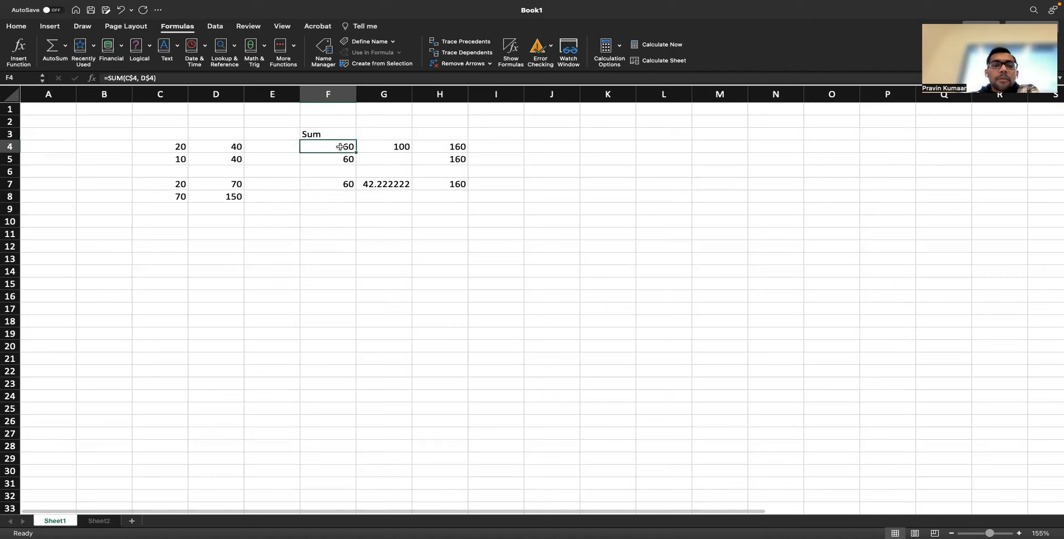
click(389, 147)
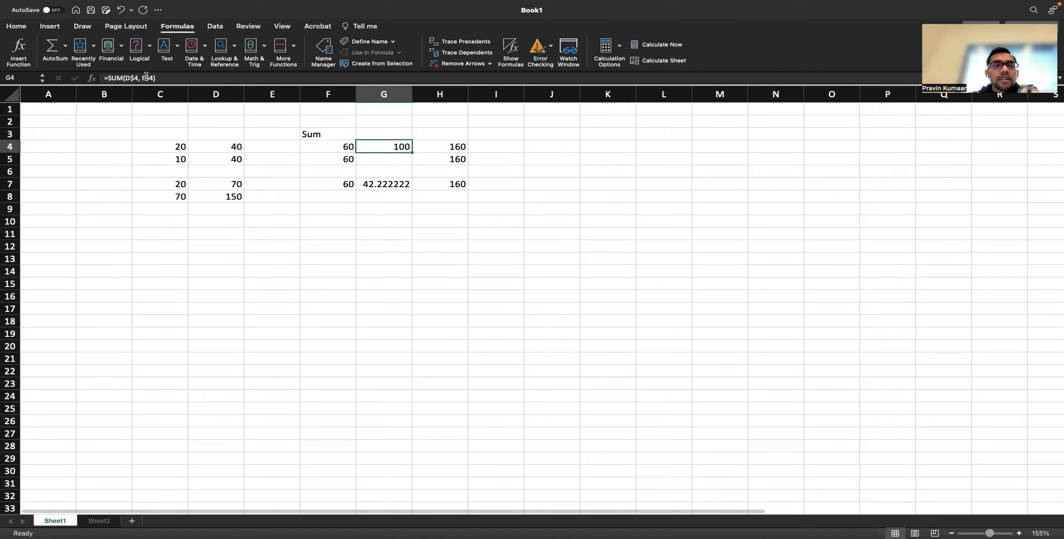
click(334, 148)
click(335, 159)
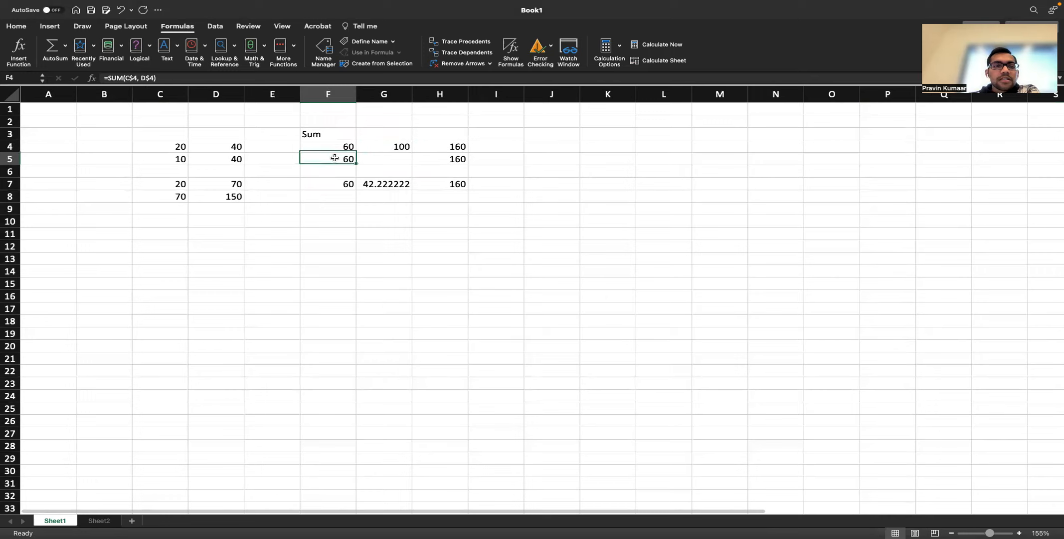
click(336, 148)
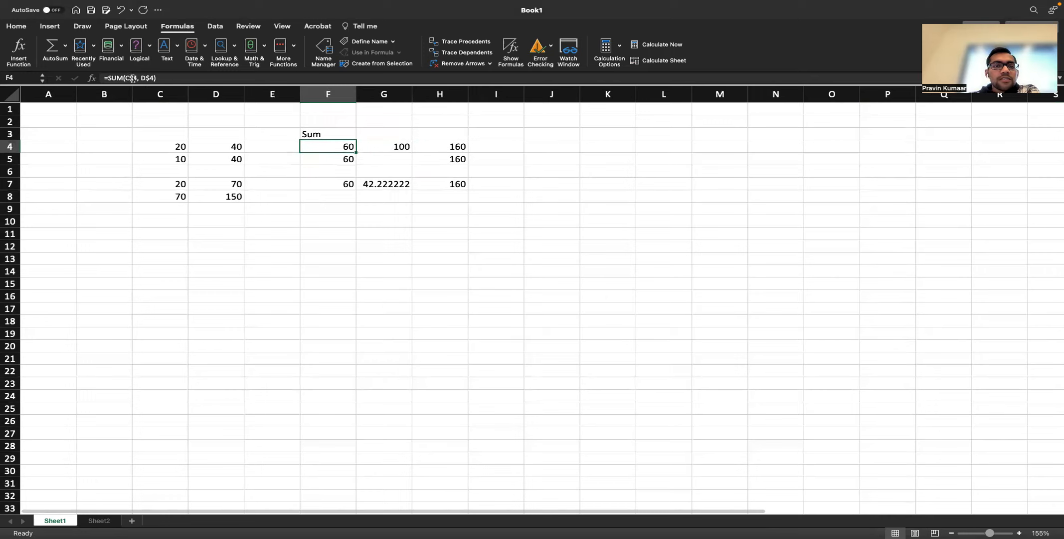
click(264, 152)
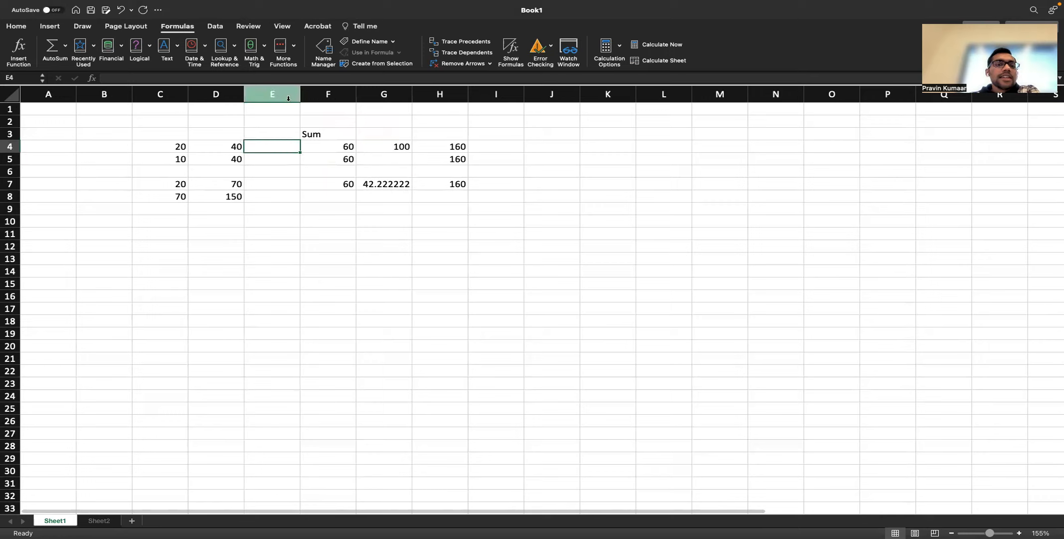
key(Right)
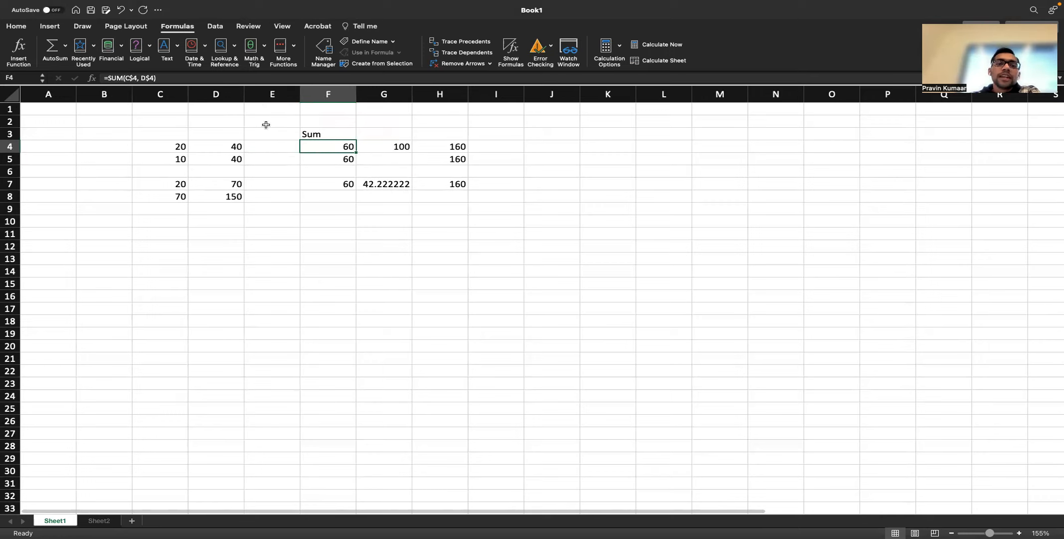
click(275, 148)
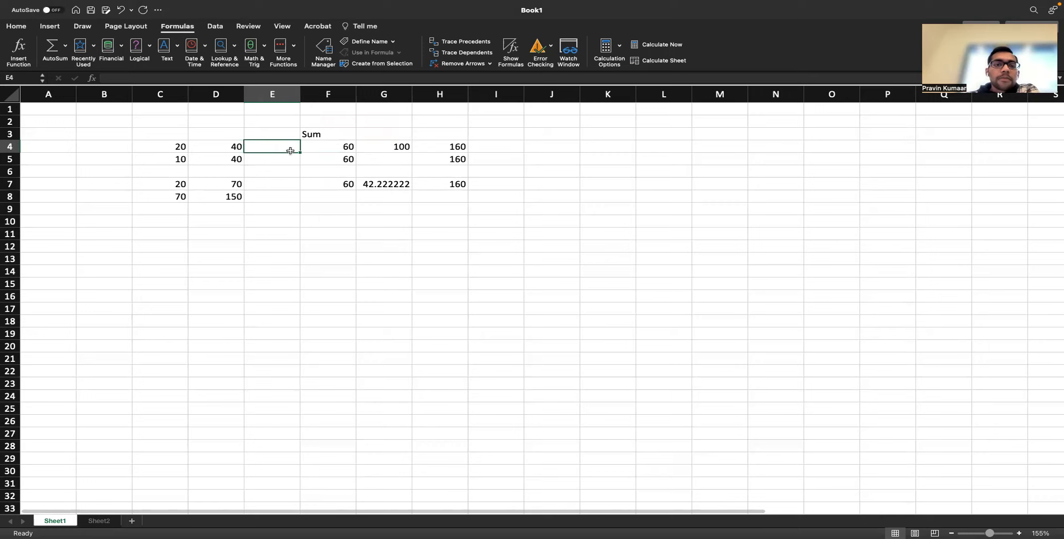
click(347, 148)
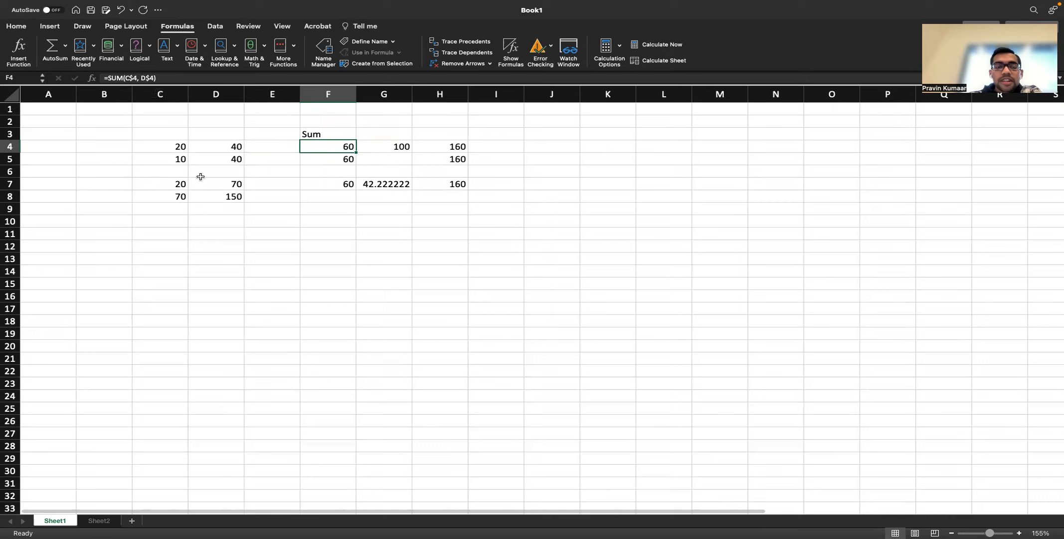
- Insert a blank cell at D5, shifting the existing cells down
click(250, 193)
click(218, 161)
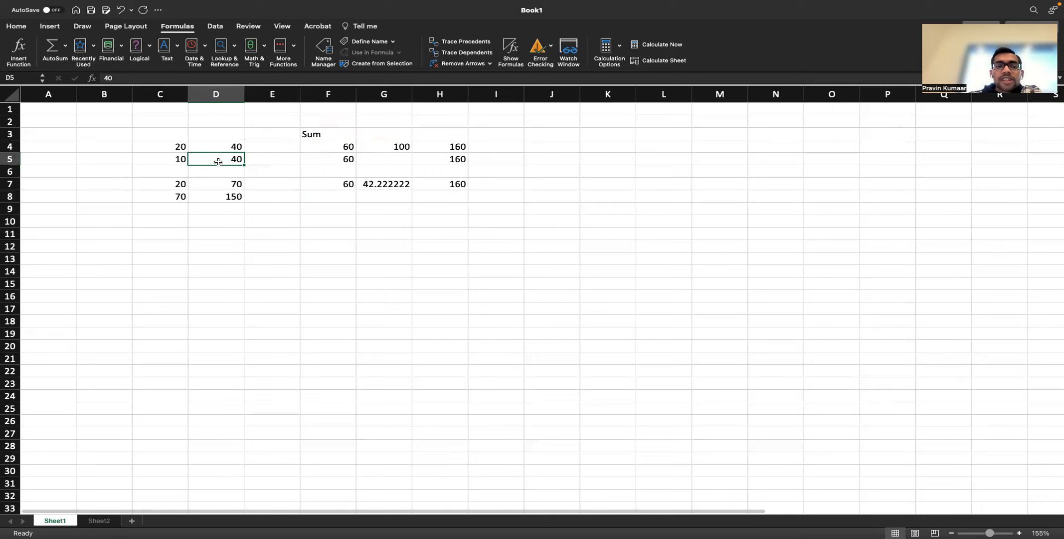
right_click(219, 162)
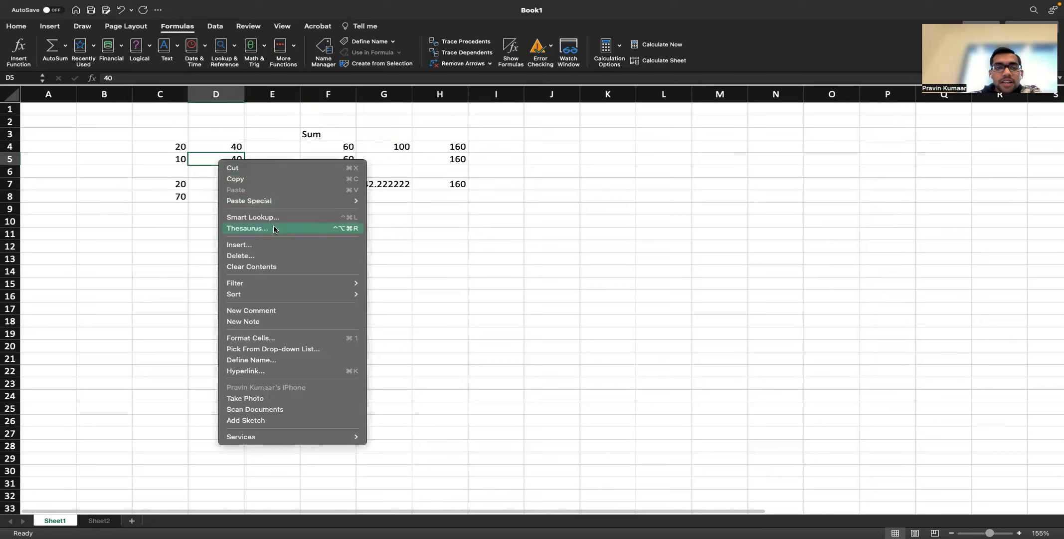
click(275, 245)
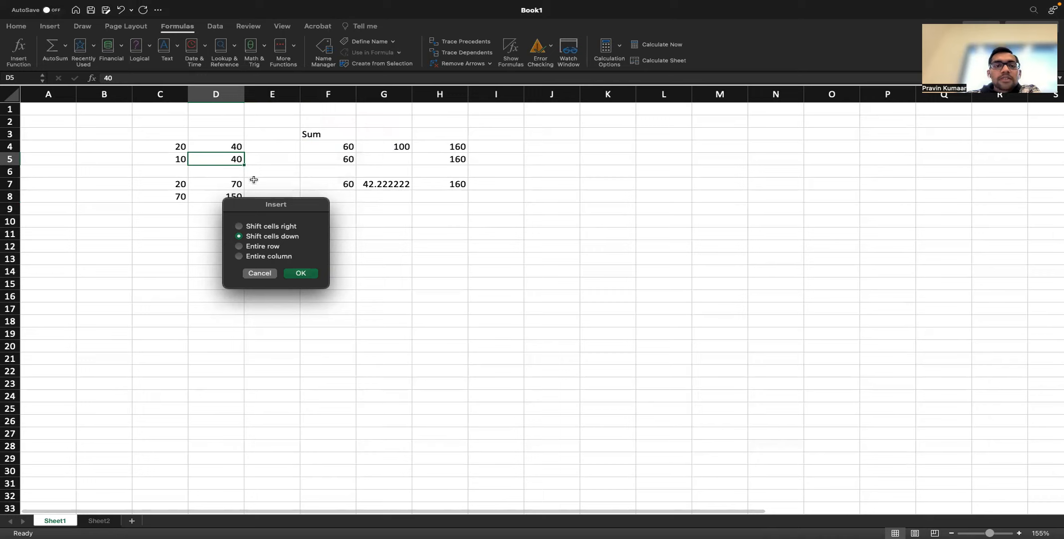
click(301, 273)
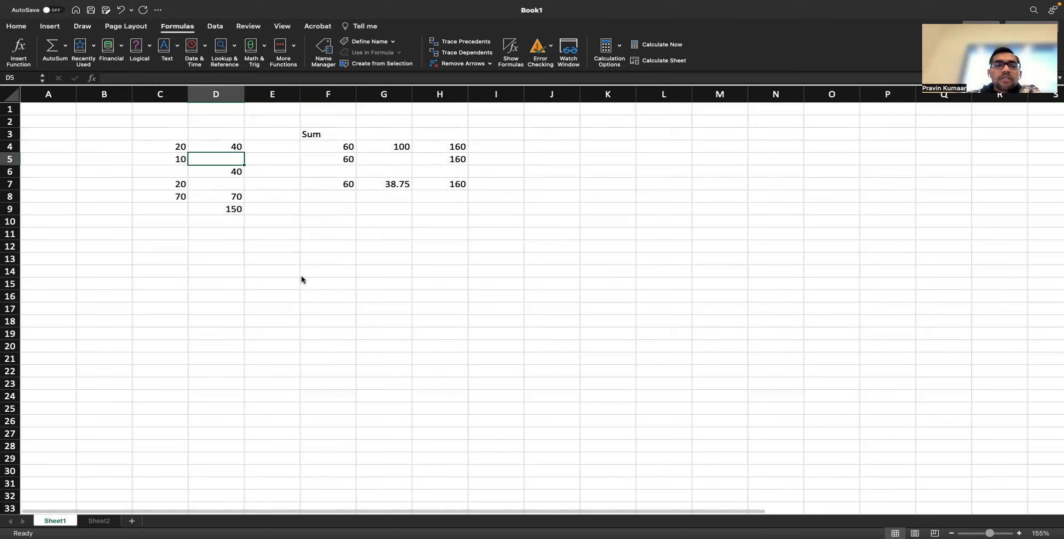
click(232, 173)
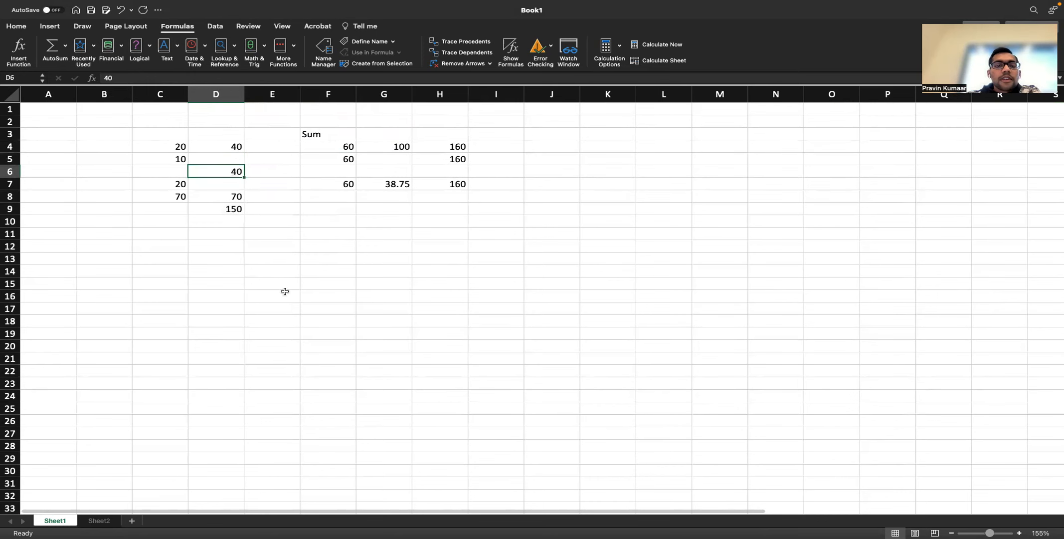
- Check the Formatting and Structure slide in Google Slides and return to the Excel workbook
key(ctrl+Left)
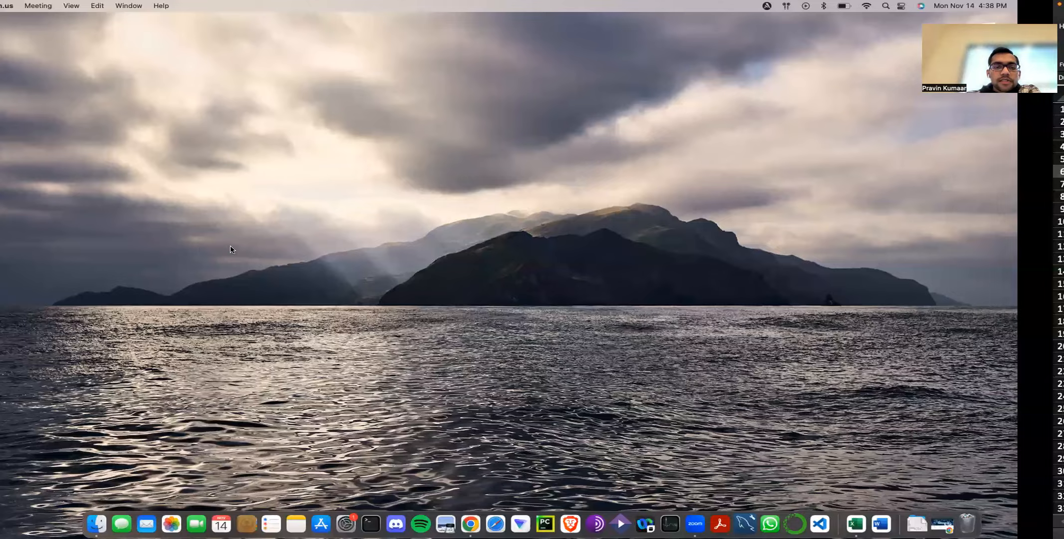
key(ctrl+Left)
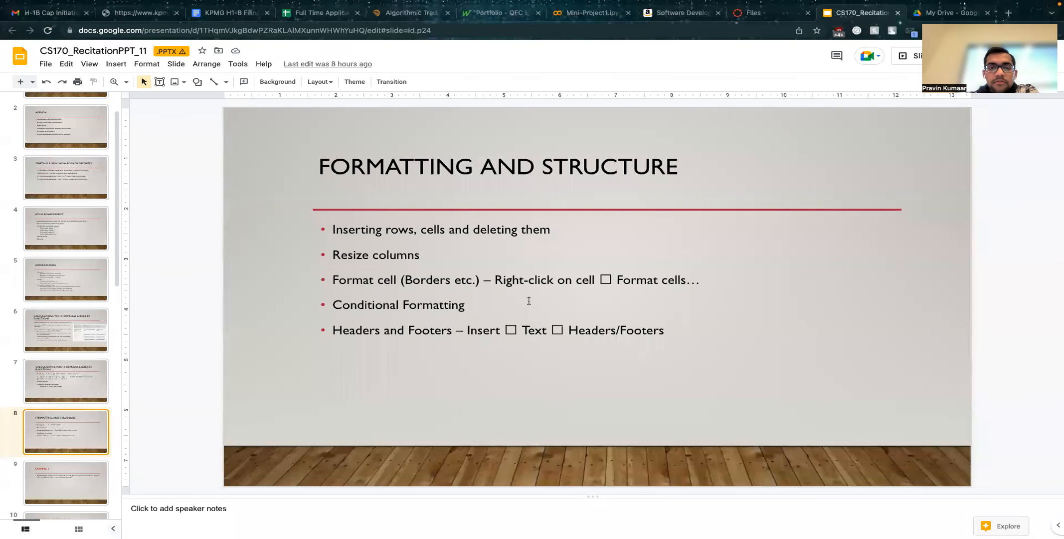
key(ctrl+Left)
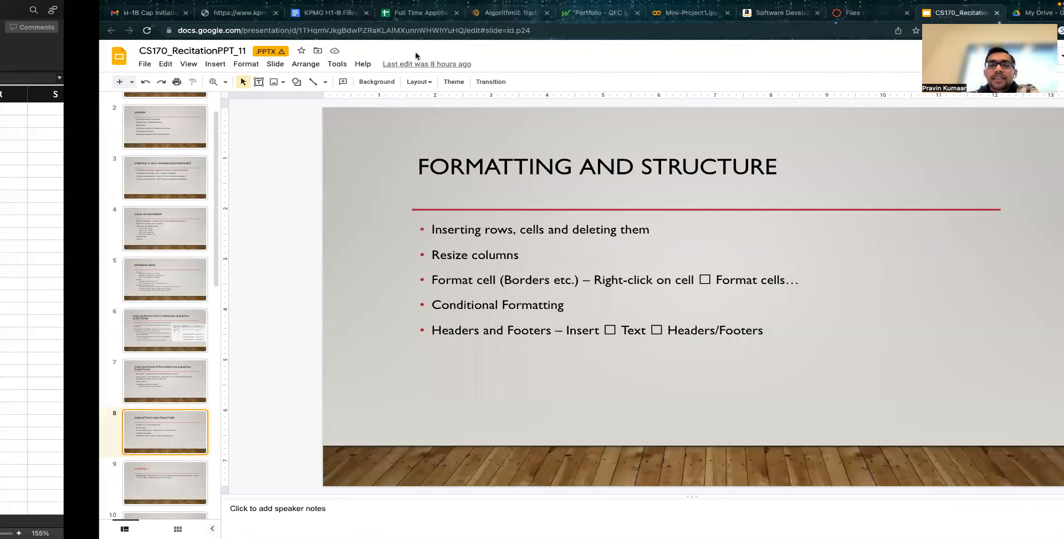
drag(355, 95, 354, 171)
key(ctrl+Right)
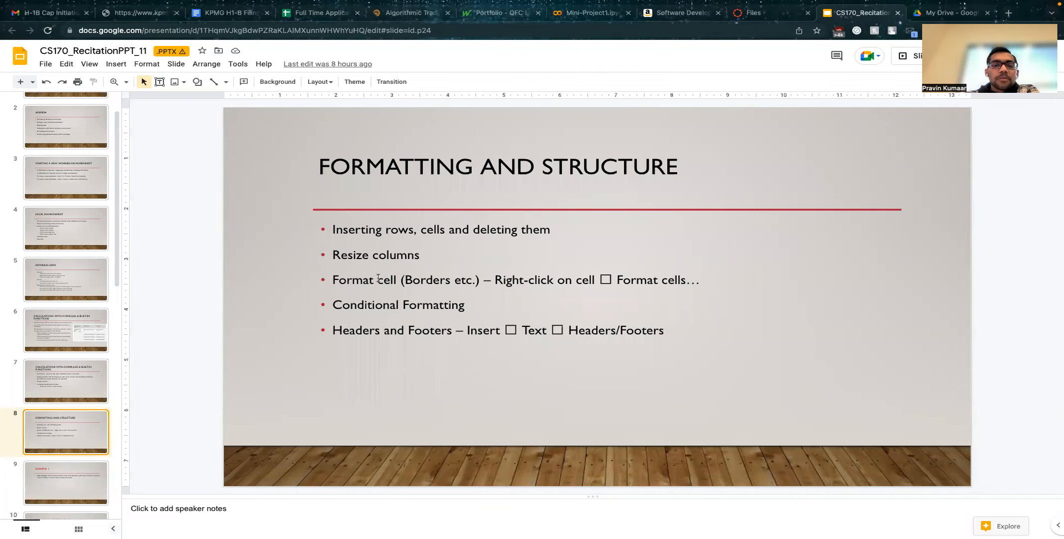
key(ctrl+Left)
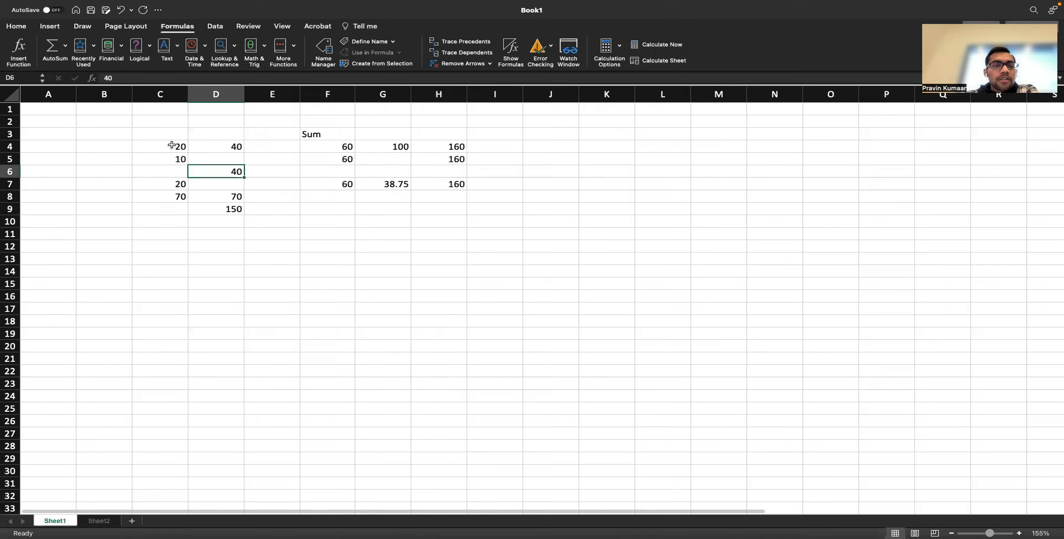
- Apply solid medium-weight outline and inside borders to cells C4:H9, and undo them
click(170, 143)
mouse_move(169, 143)
mouse_down()
mouse_move(413, 216)
mouse_move(439, 211)
mouse_up()
right_click(344, 184)
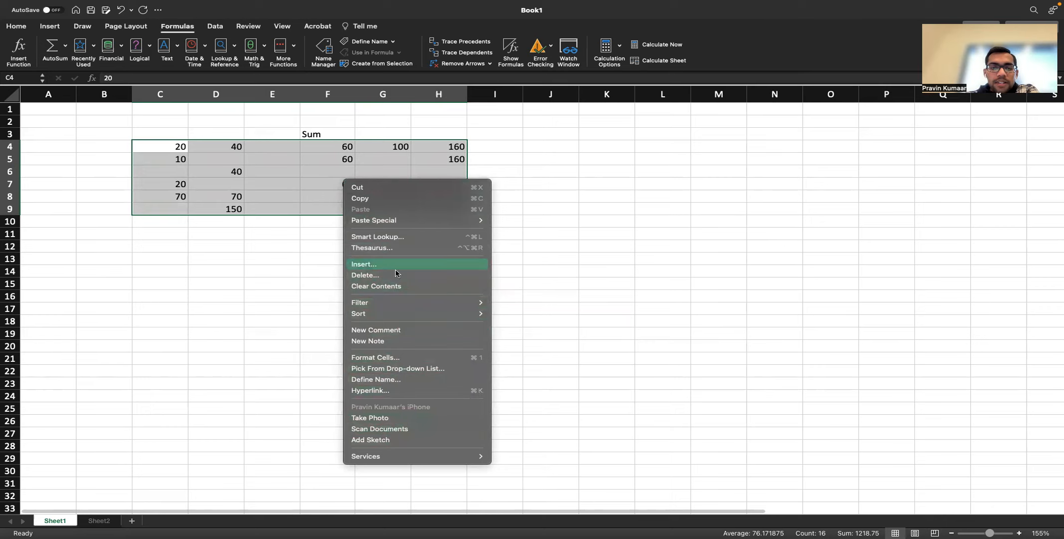
click(395, 265)
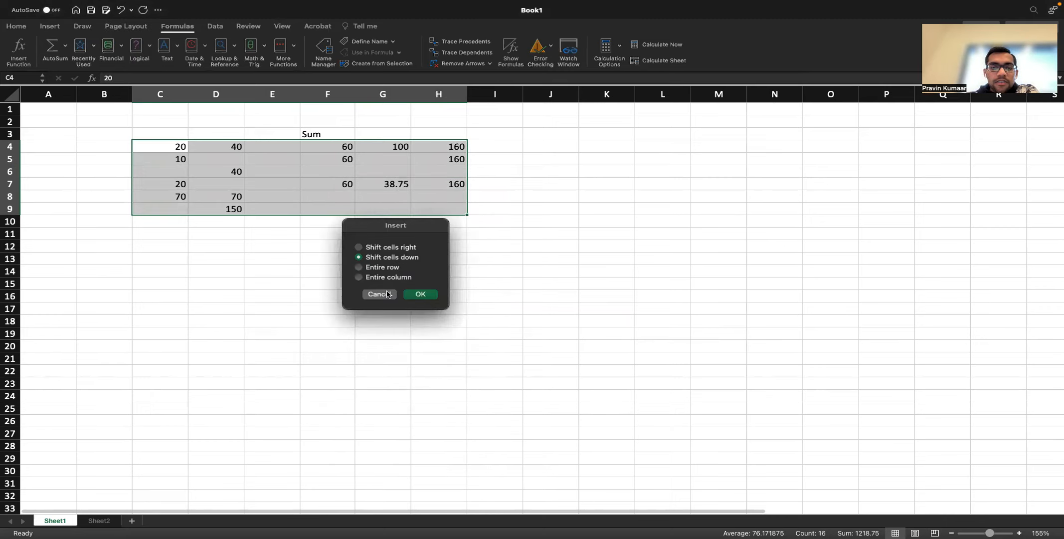
click(388, 292)
right_click(315, 191)
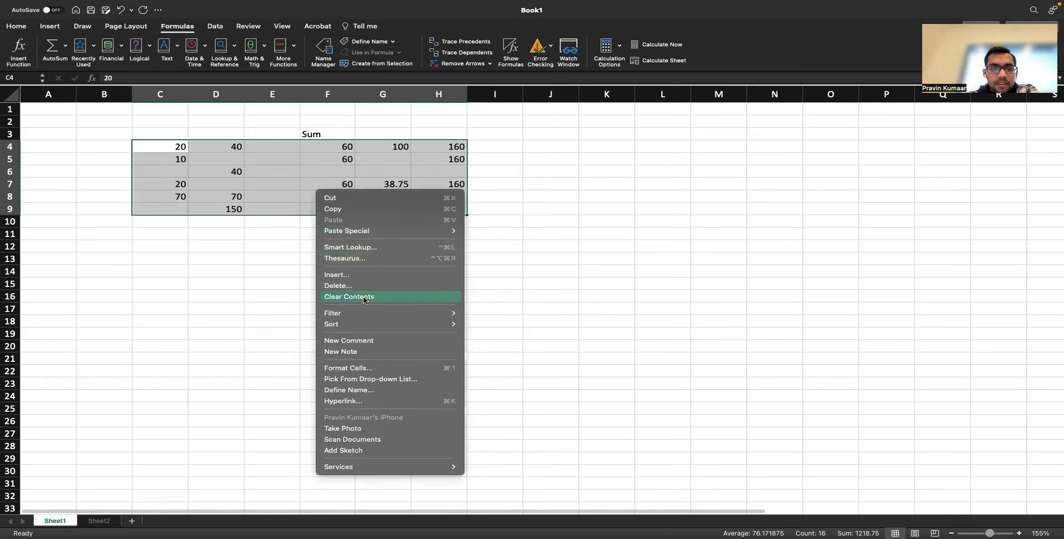
click(376, 369)
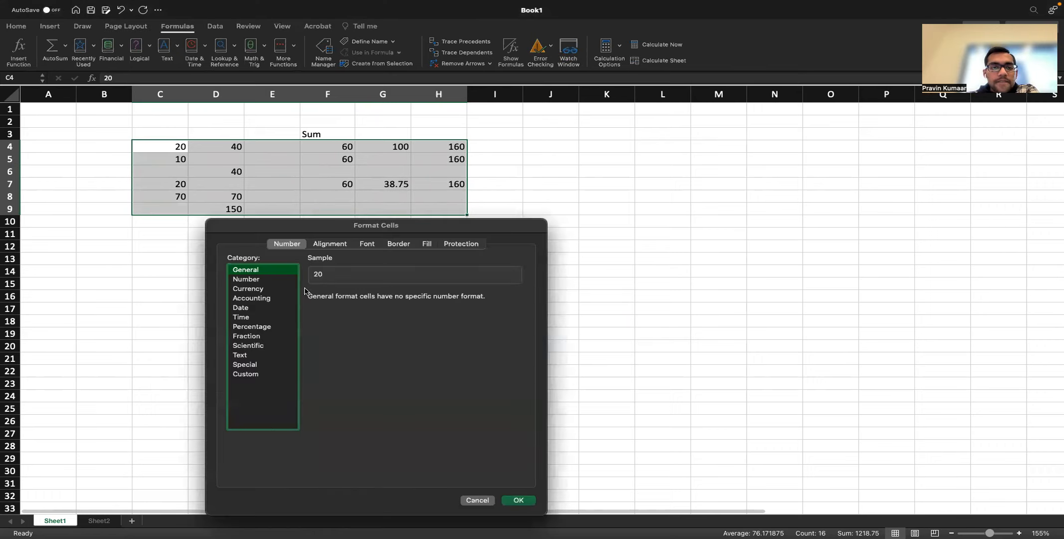
click(398, 244)
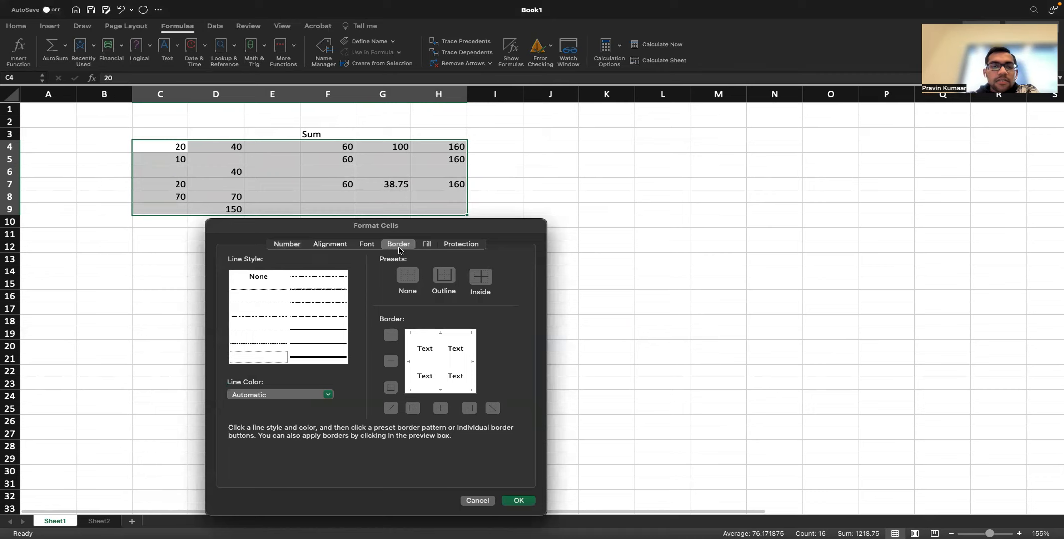
click(321, 330)
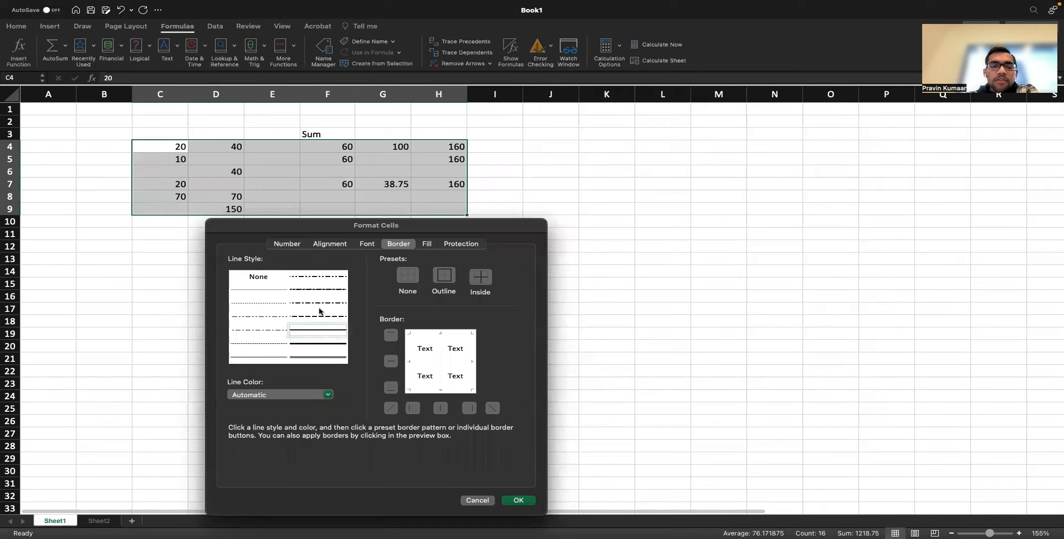
click(444, 280)
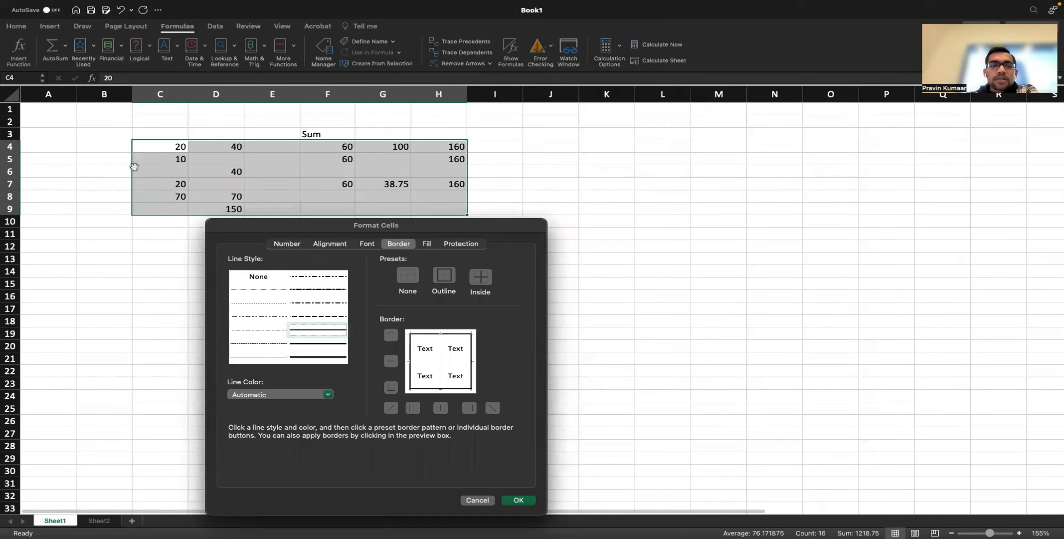
click(480, 277)
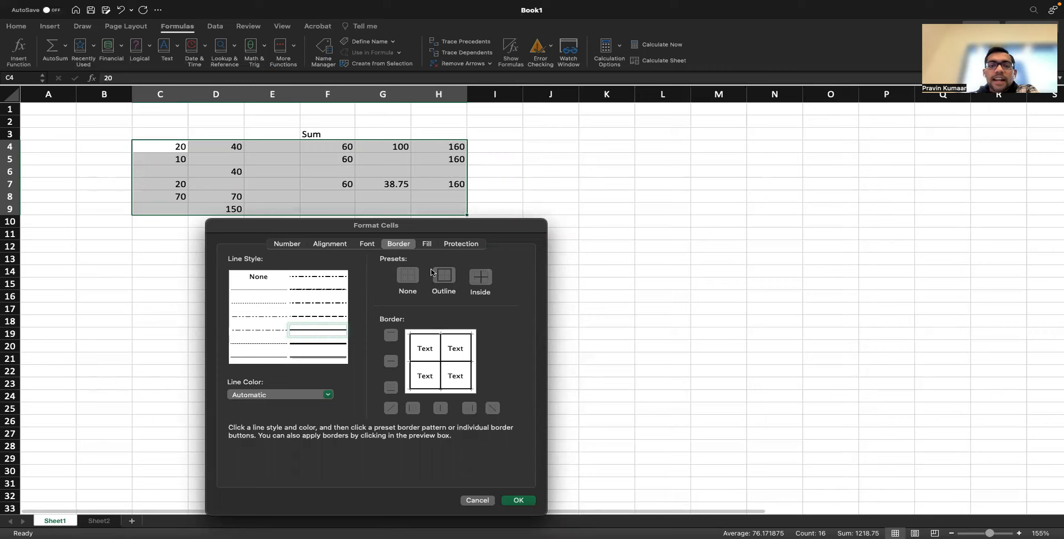
click(519, 499)
click(310, 237)
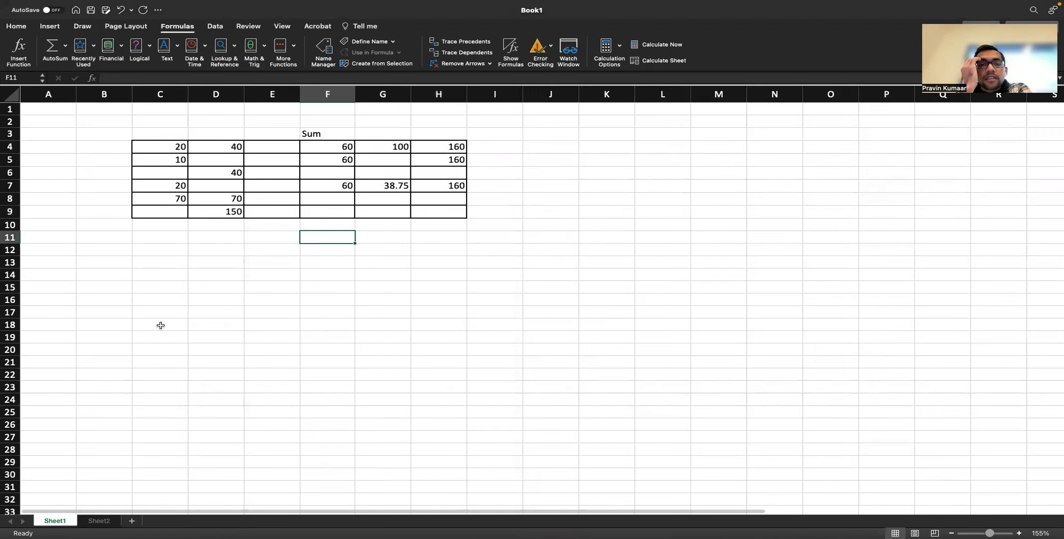
key(super+z)
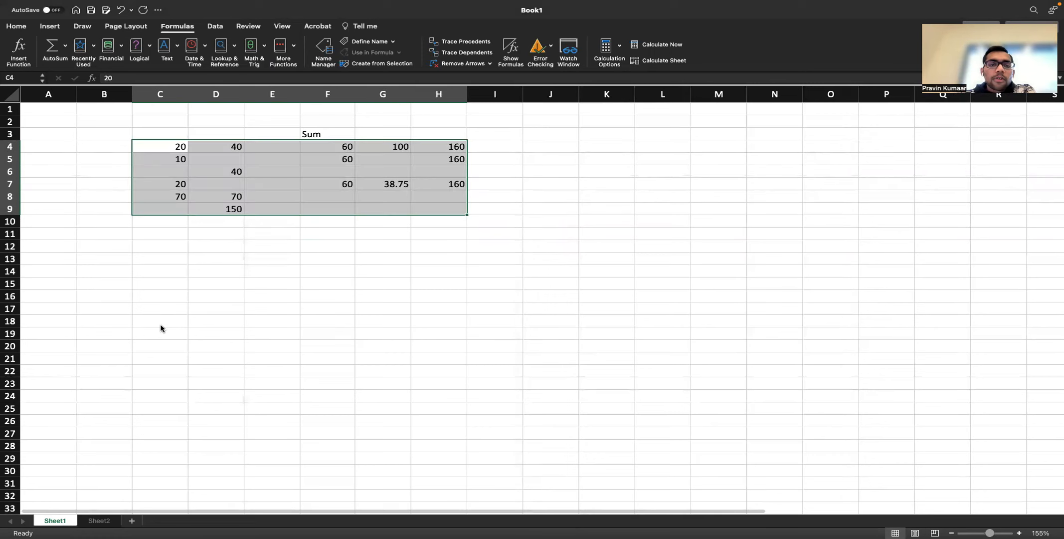
- Apply only a thin solid outline border around the range C4:H9 through Format Cells
right_click(289, 167)
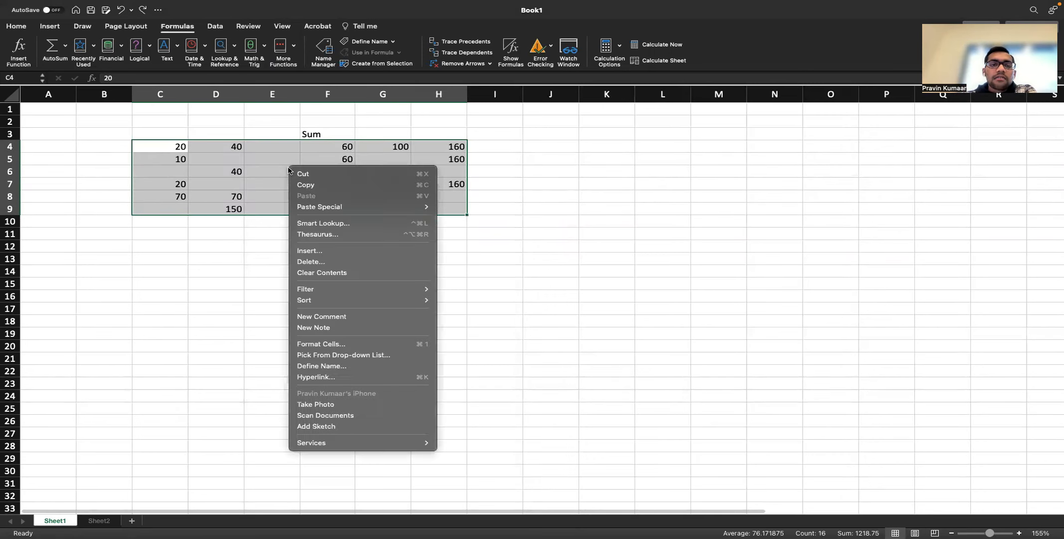
click(358, 344)
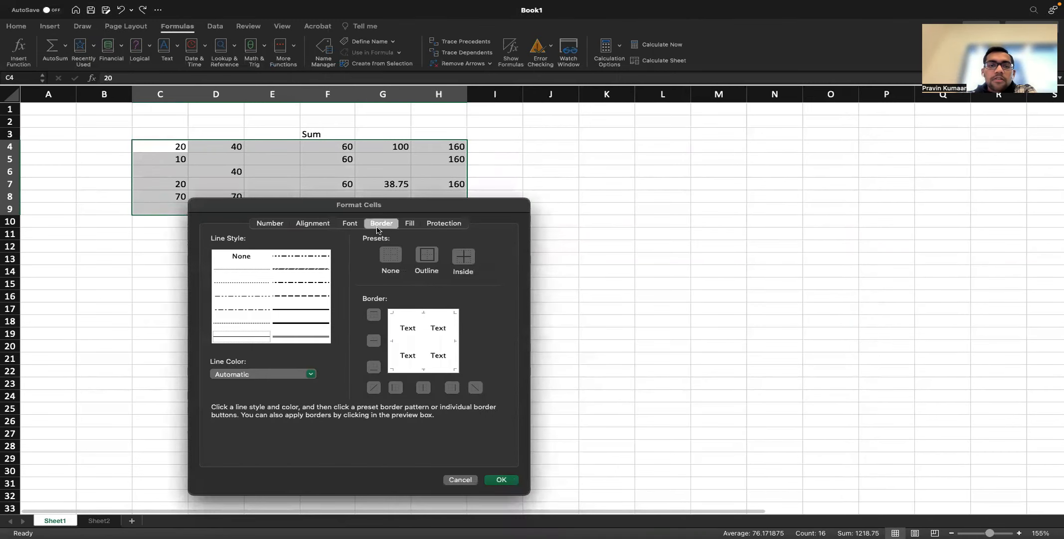
click(429, 273)
click(500, 479)
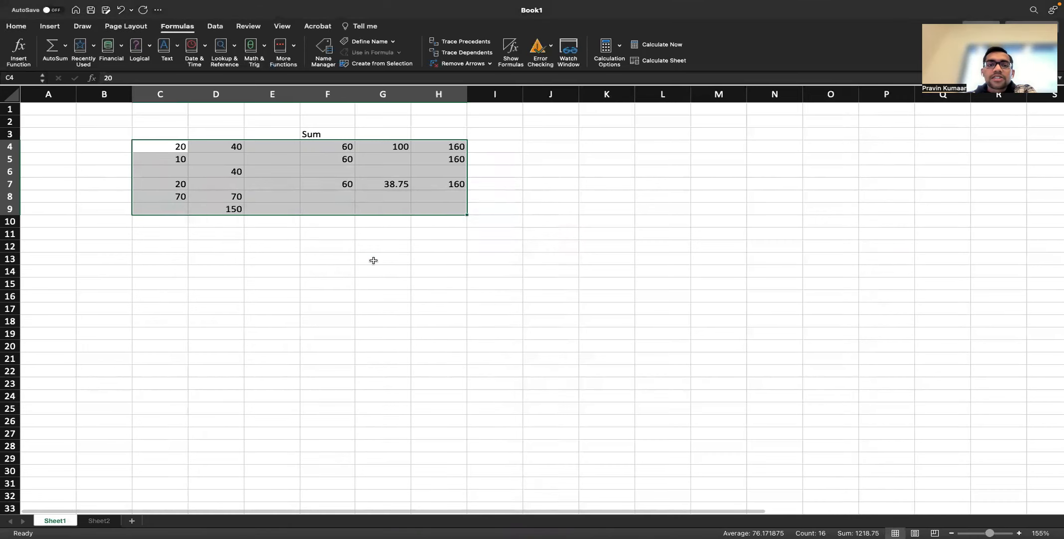
click(374, 260)
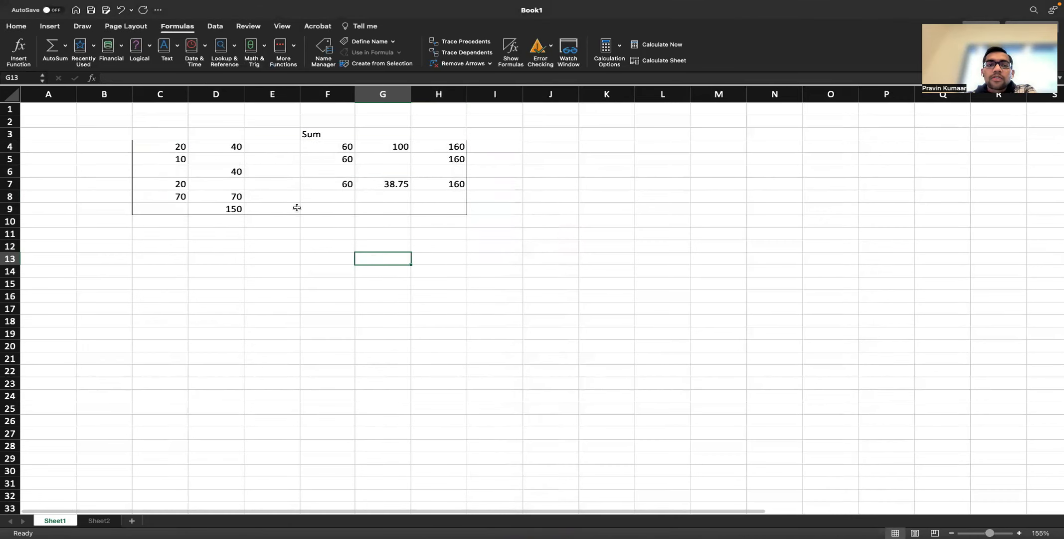
- Check the Formatting and Structure slide in Google Slides and look for the conditional formatting command in Excel
key(ctrl+Right)
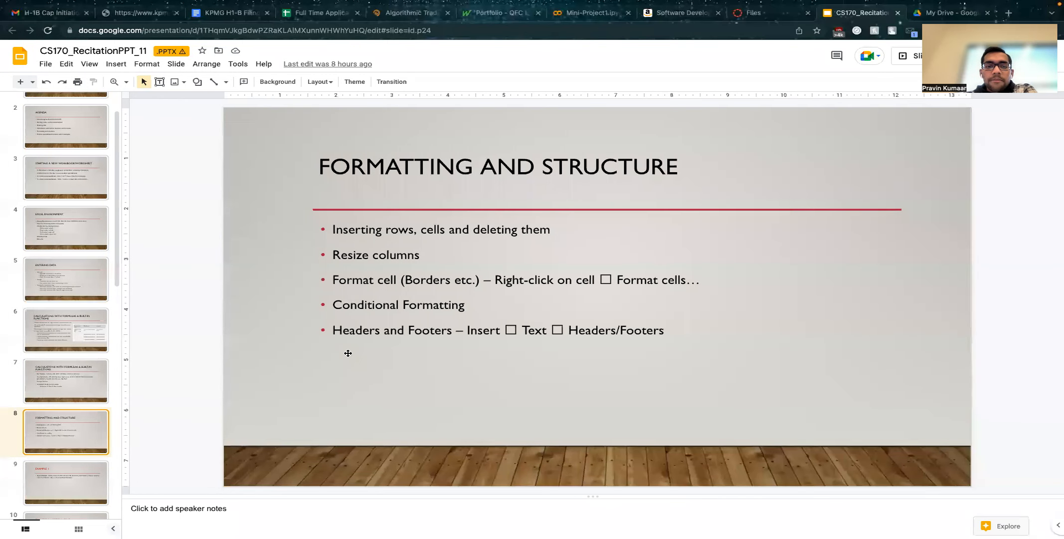
key(ctrl+Left)
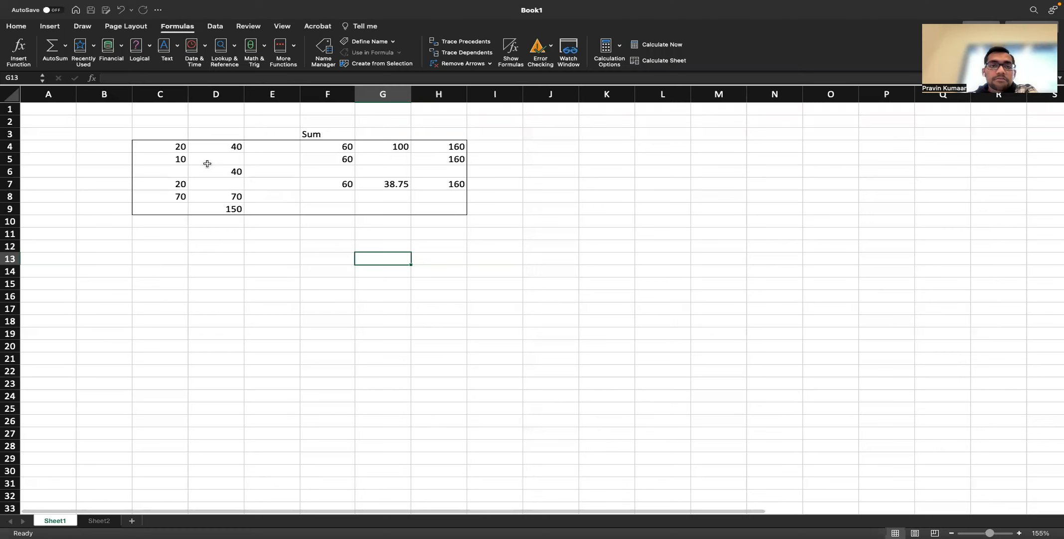
click(19, 28)
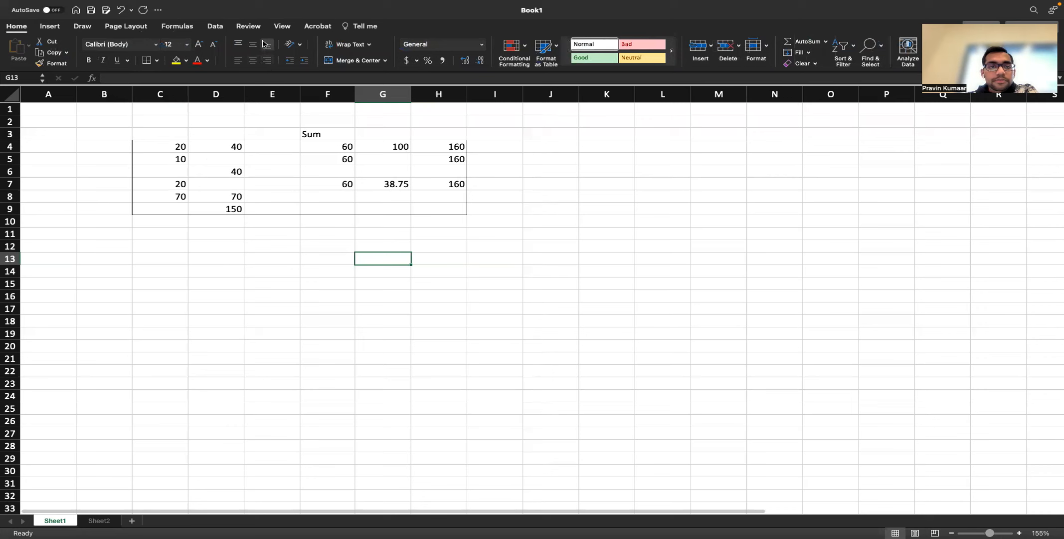
click(161, 29)
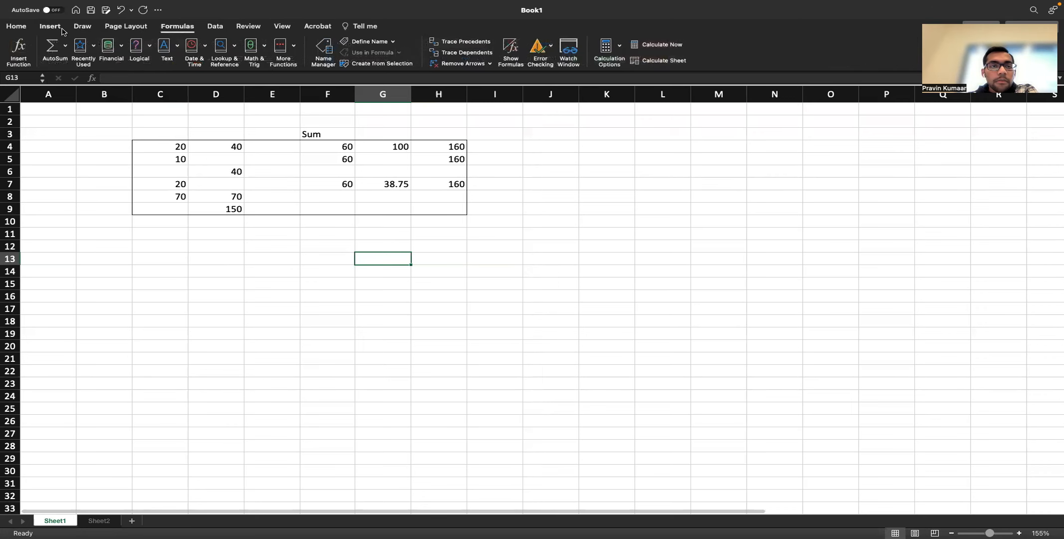
click(43, 30)
click(16, 27)
key(ctrl+Right)
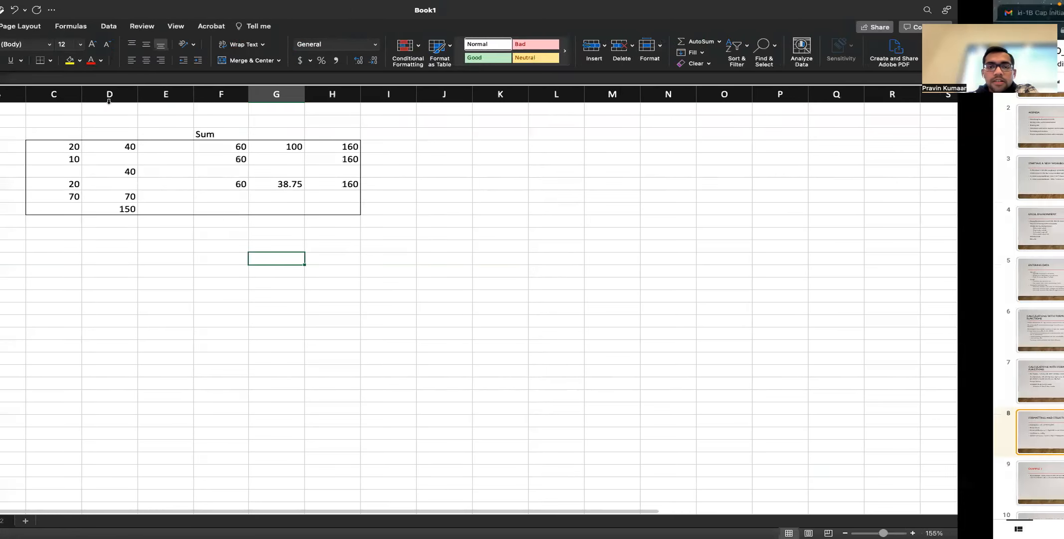
key(ctrl+Left)
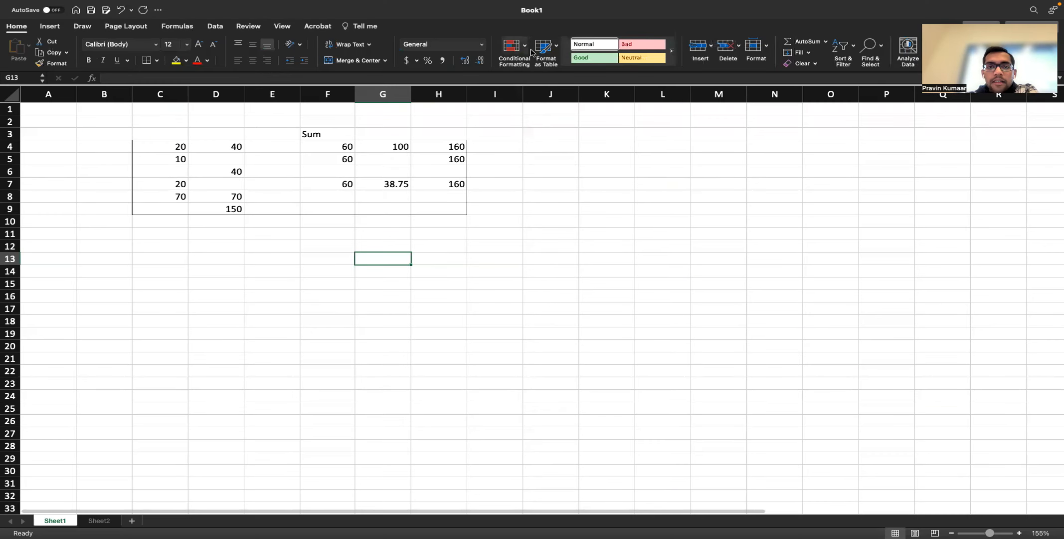
- Add a conditional formatting rule to C4:H9 that gives cell values greater than 20 a light red fill with dark red text
drag(149, 149, 459, 205)
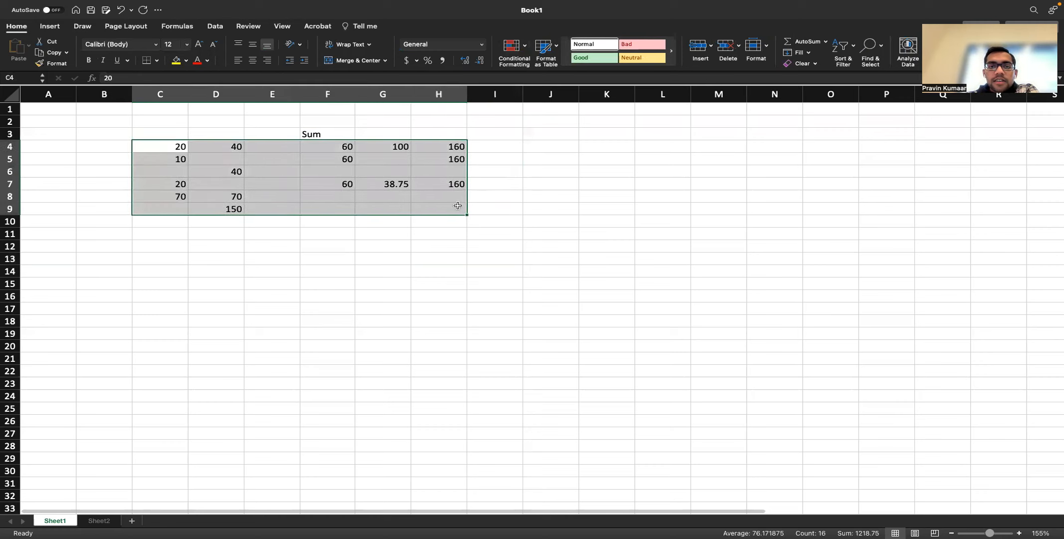
click(524, 53)
mouse_move(539, 61)
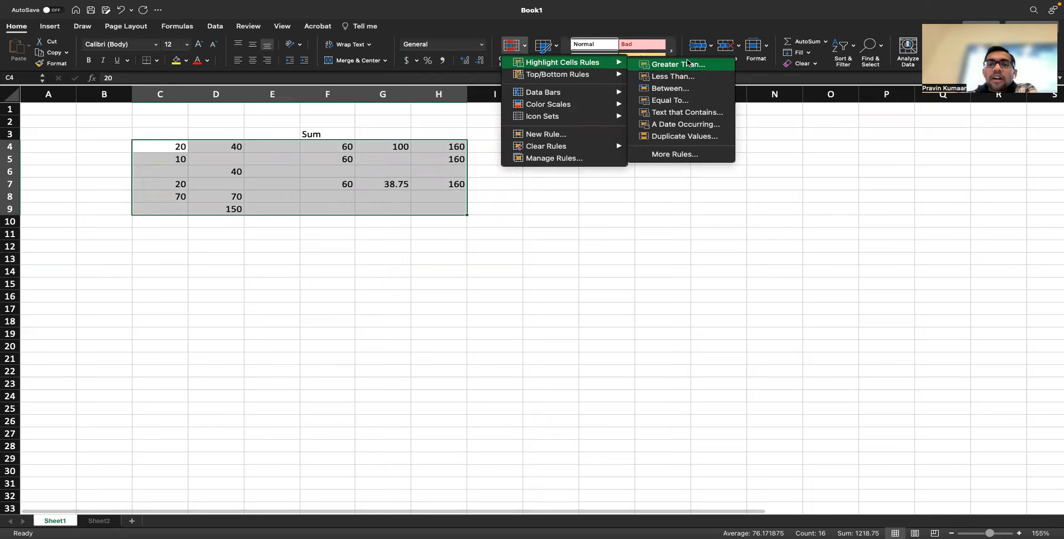
click(687, 62)
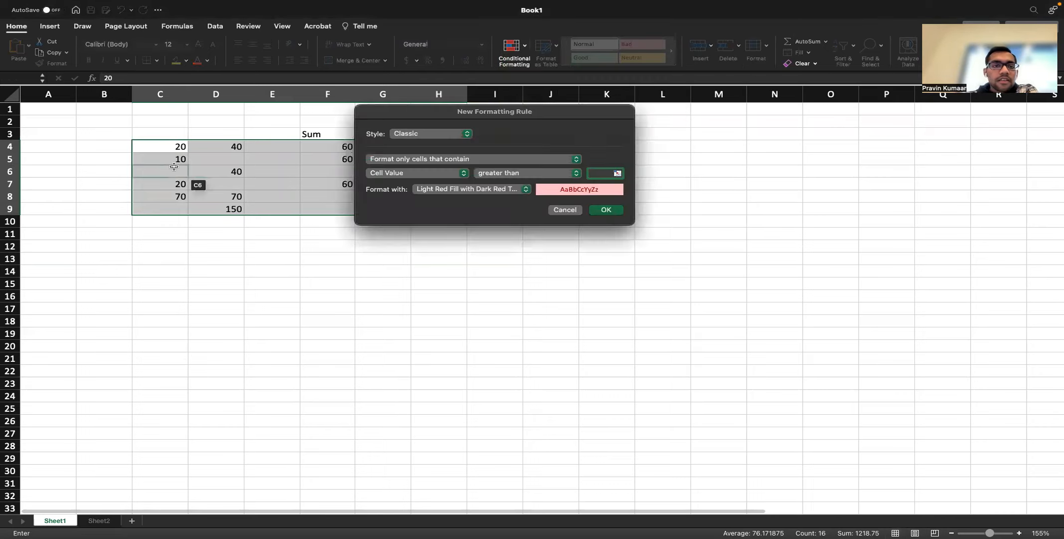
text(20)
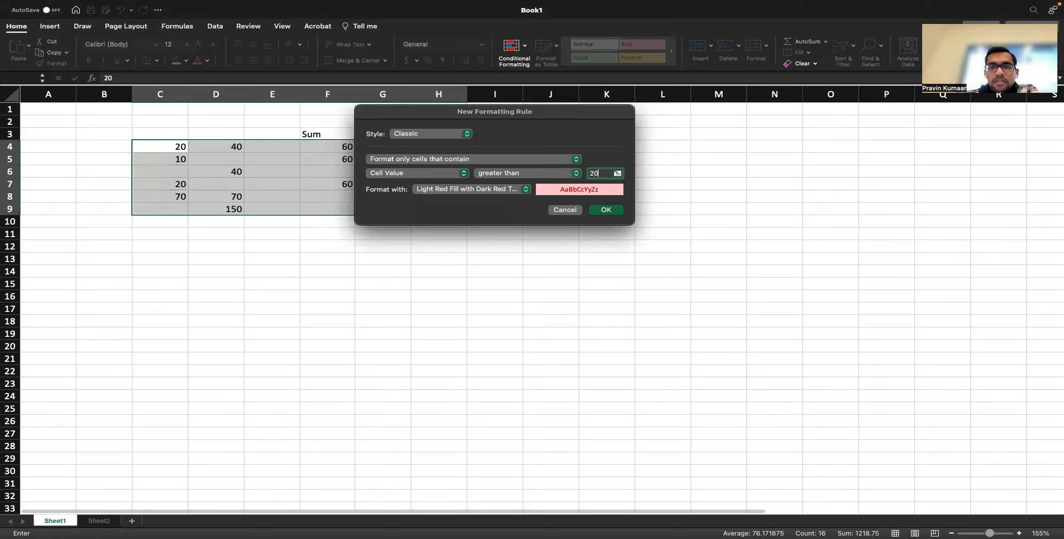
click(605, 210)
click(359, 238)
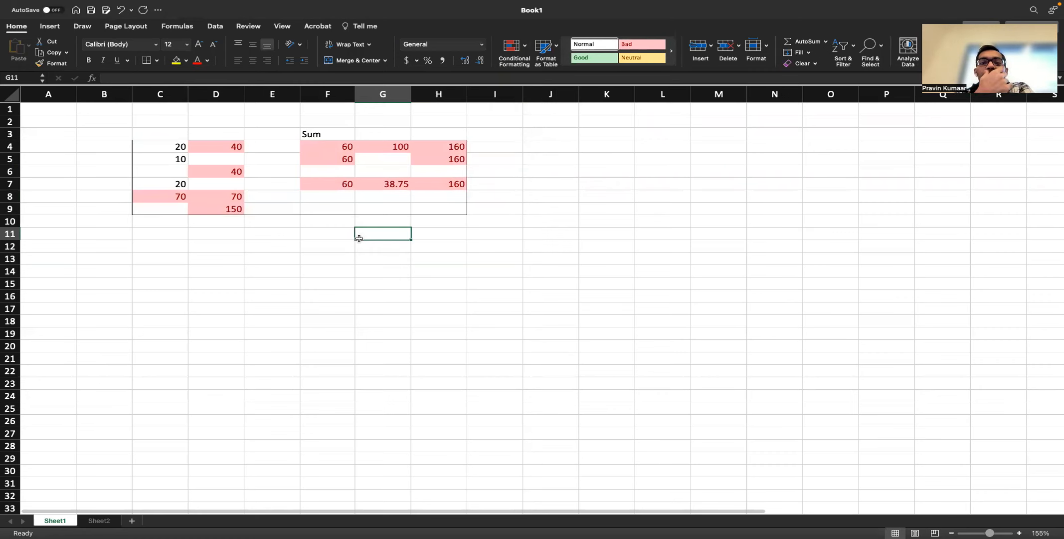
- Check the headers and footers item on the Google Slides slide and examine Sheet1's pages in Page Layout view
key(ctrl+Right)
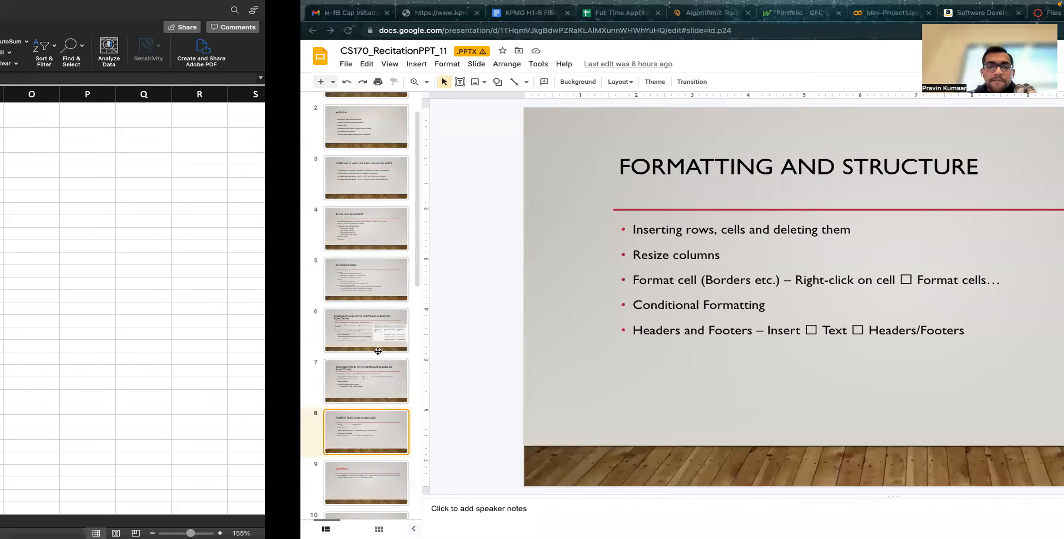
key(ctrl+Left)
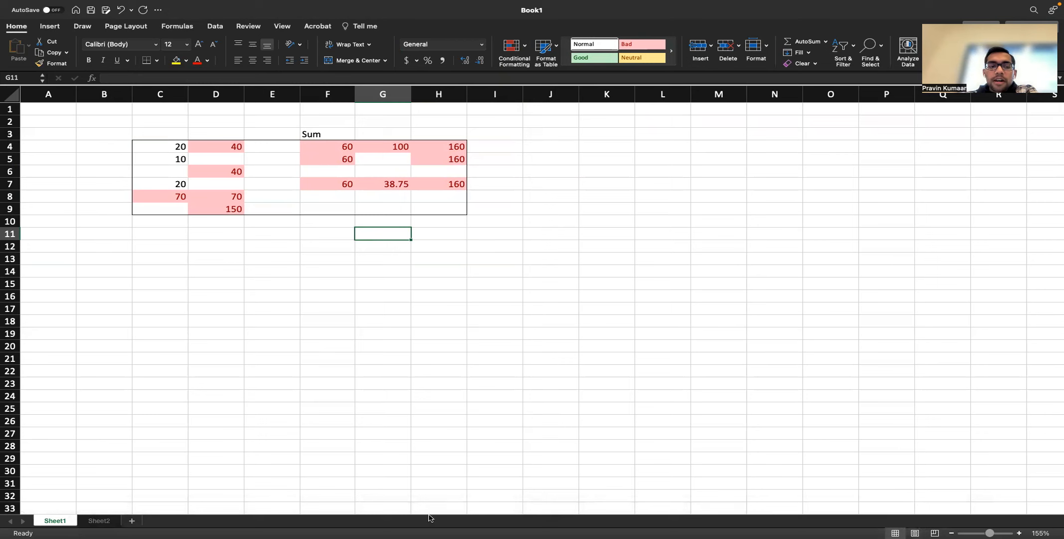
click(914, 533)
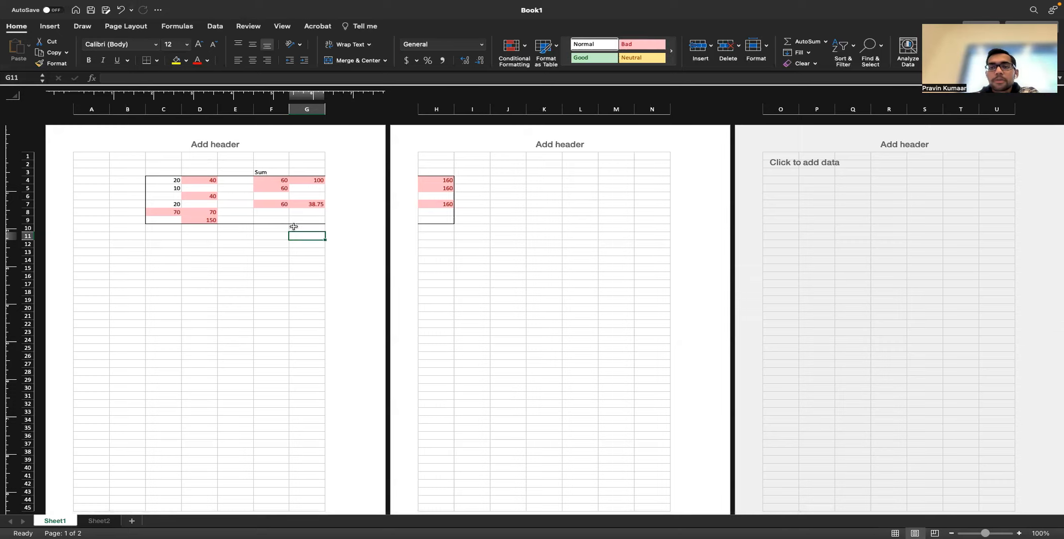
scroll(294, 227, right, 20)
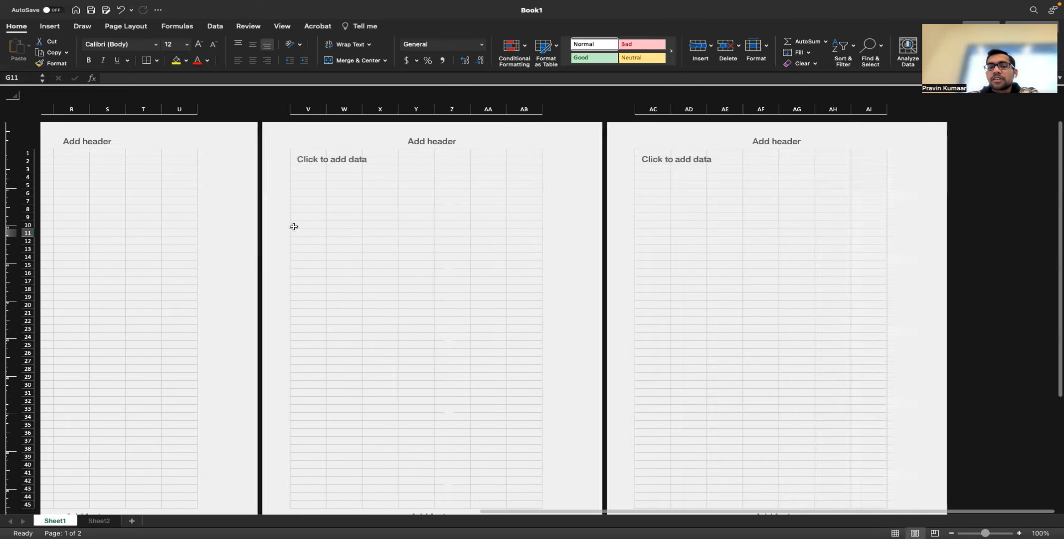
scroll(294, 227, left, 20)
scroll(231, 302, down, 15)
scroll(224, 250, up, 15)
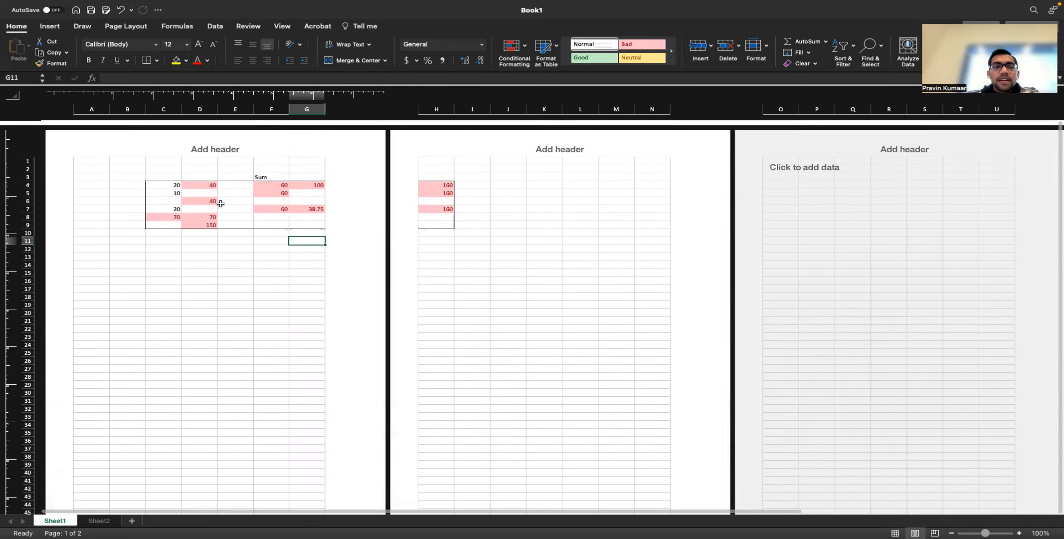
- Open the center header of the first page for editing and leave it empty
click(221, 146)
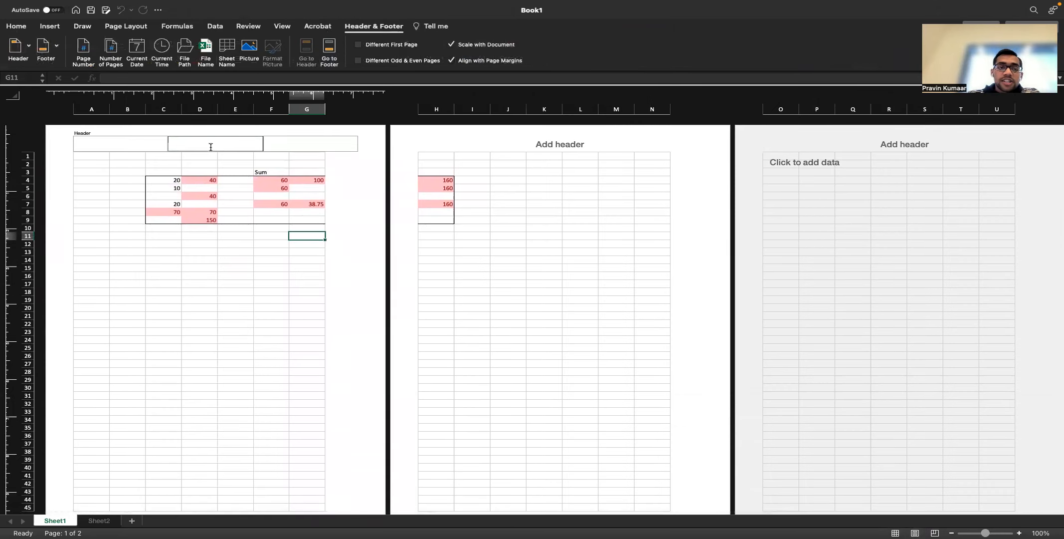
click(214, 197)
scroll(213, 197, up, 3)
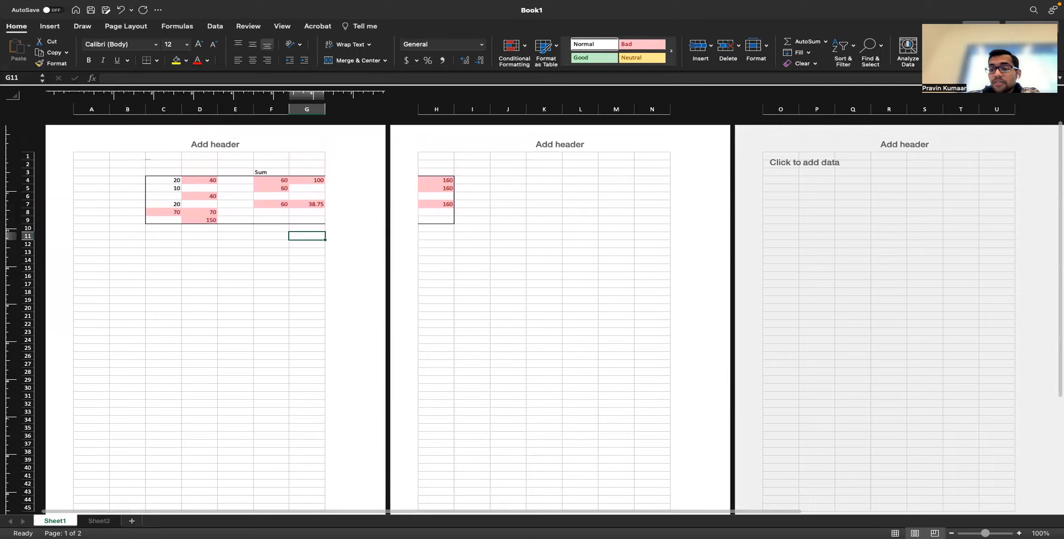
- View Sheet1 in Page Break Preview, return it to Normal view and switch to the Google Slides presentation
click(935, 533)
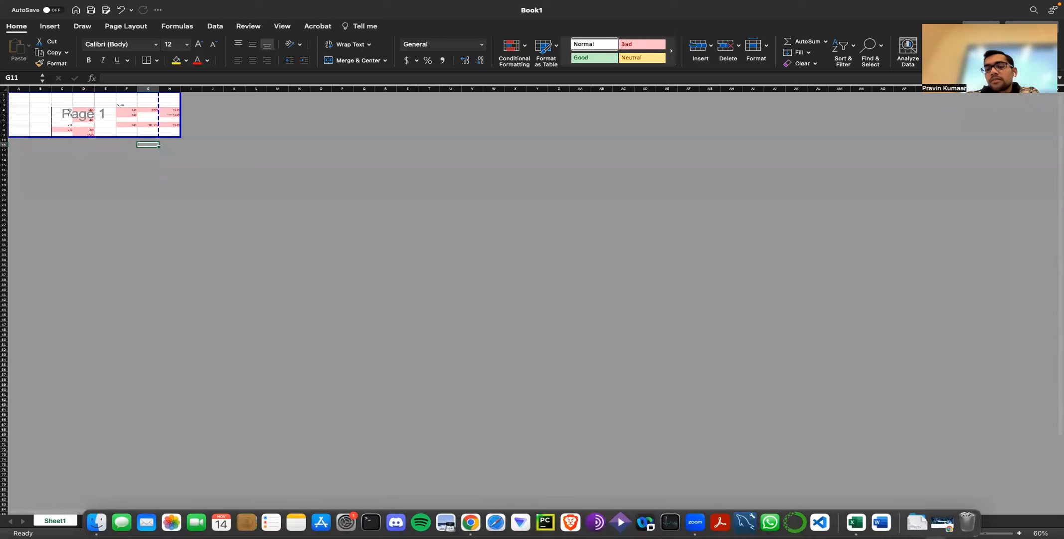
click(895, 533)
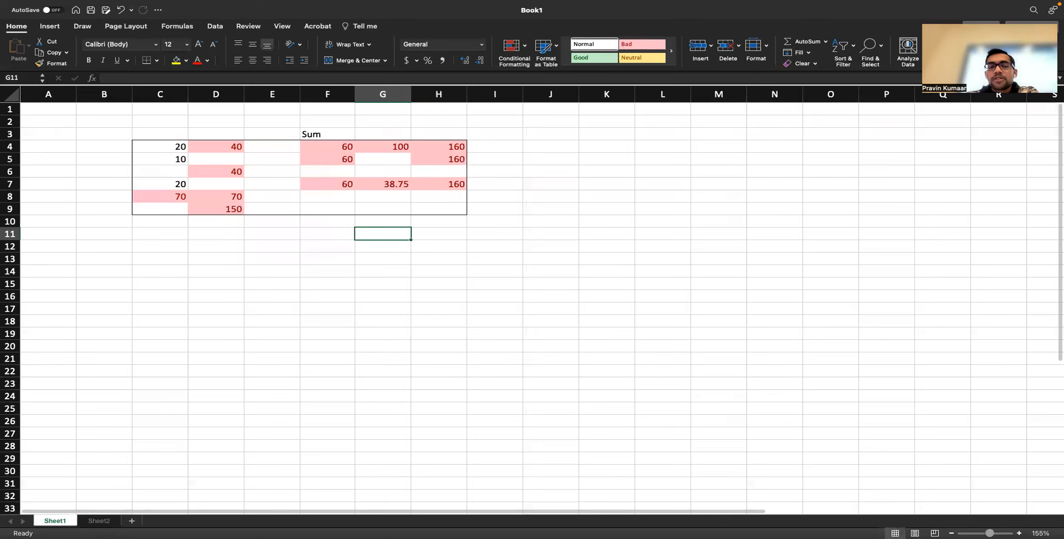
key(ctrl+Right)
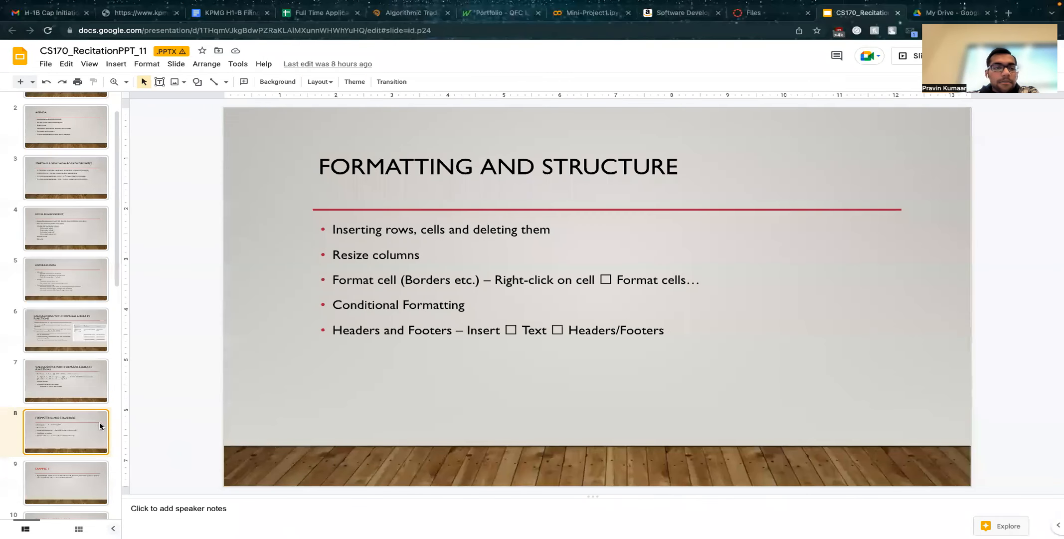
- Show the Example 1 slide, then open Example1.xlsx from the Downloads folder in Excel
scroll(93, 421, down, 2)
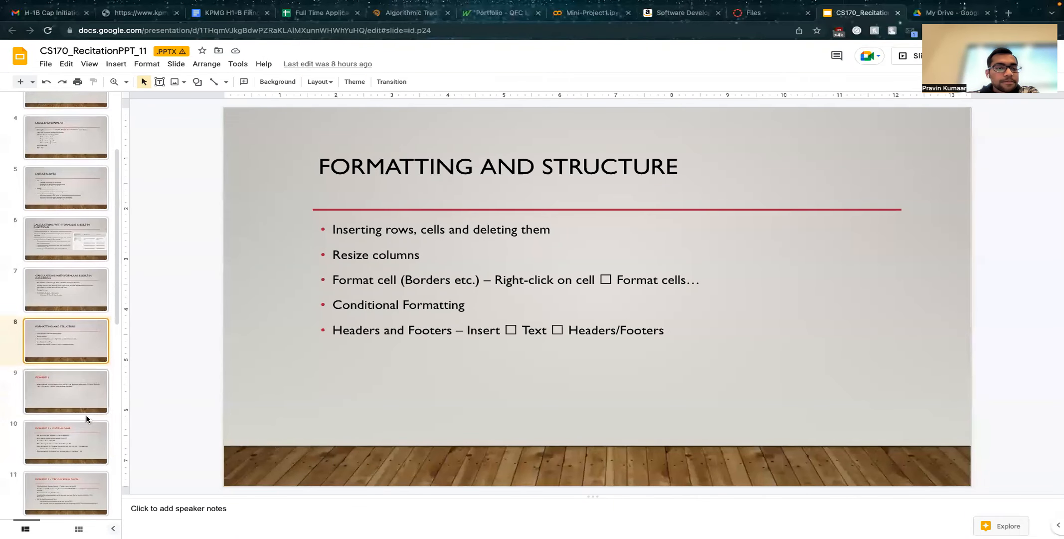
click(79, 402)
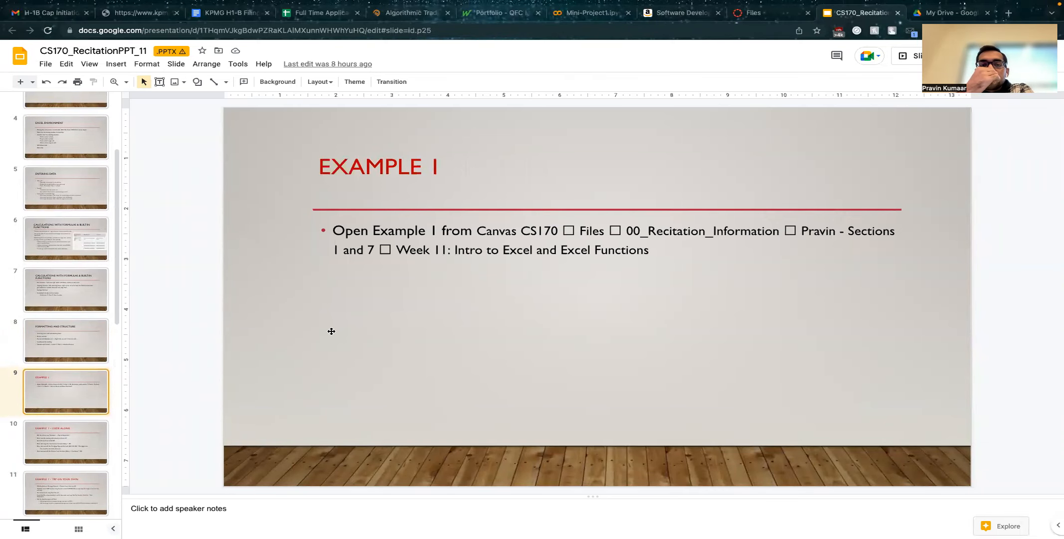
key(ctrl+Left)
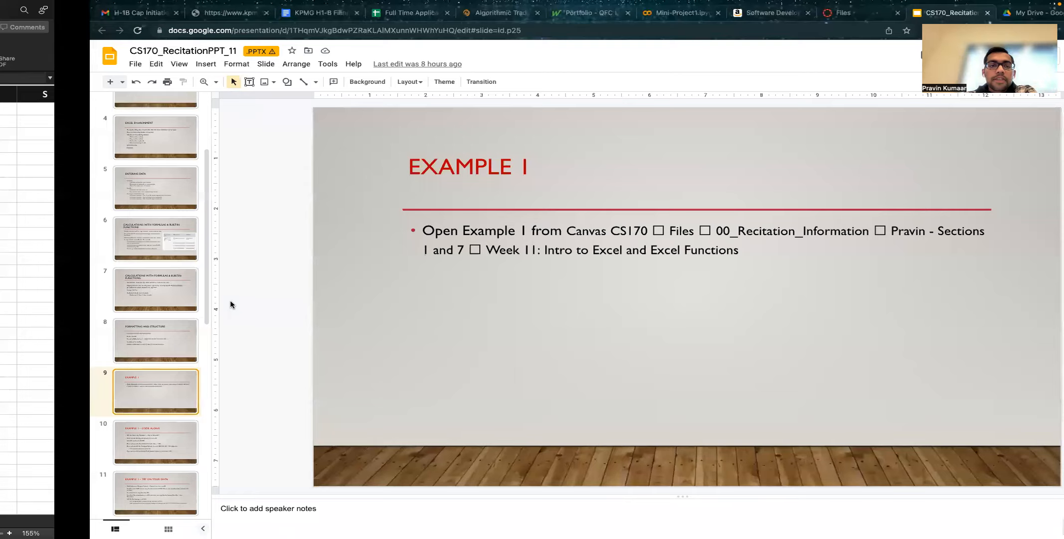
key(ctrl+Left)
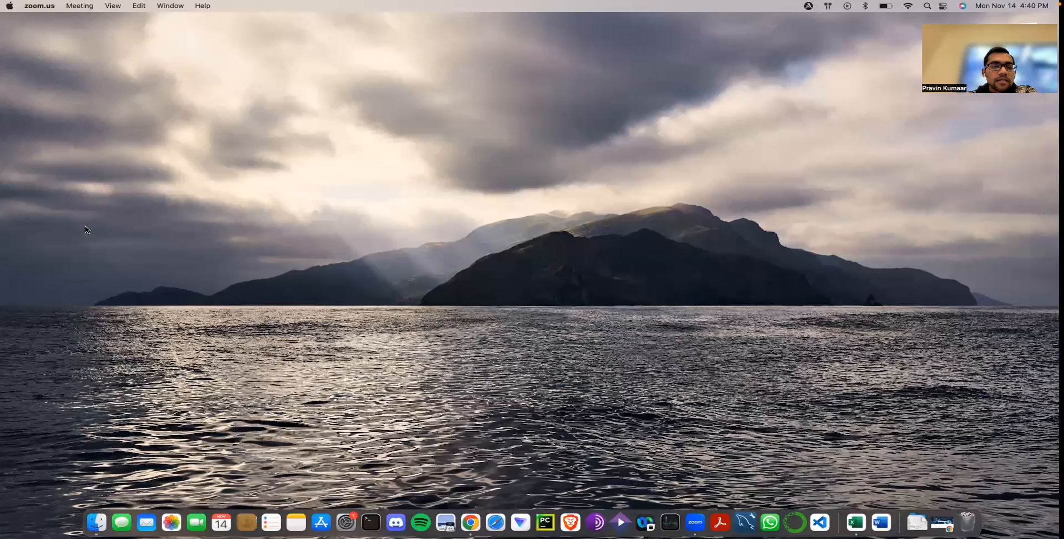
key(ctrl+Left)
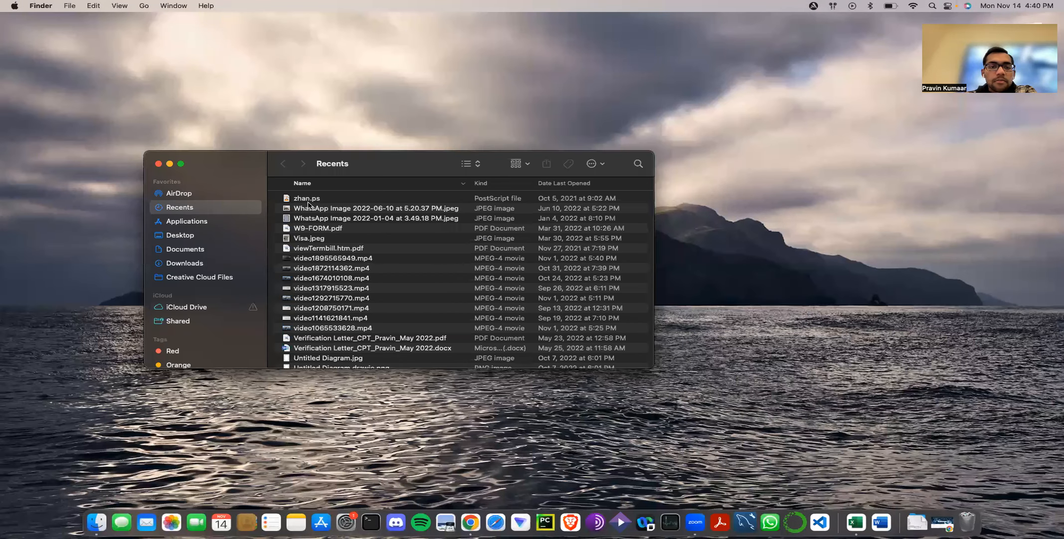
key(super+alt+l)
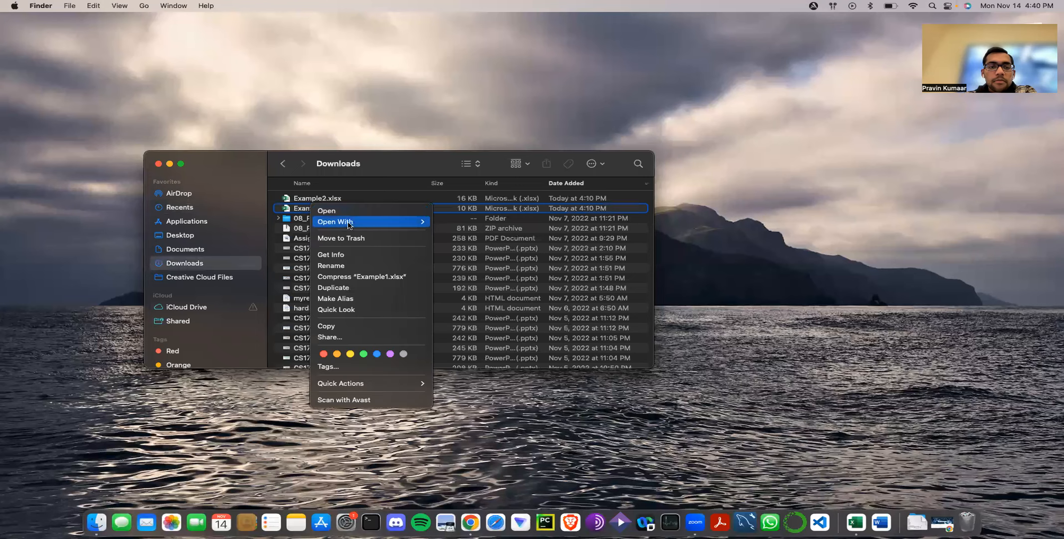
mouse_move(371, 222)
click(472, 225)
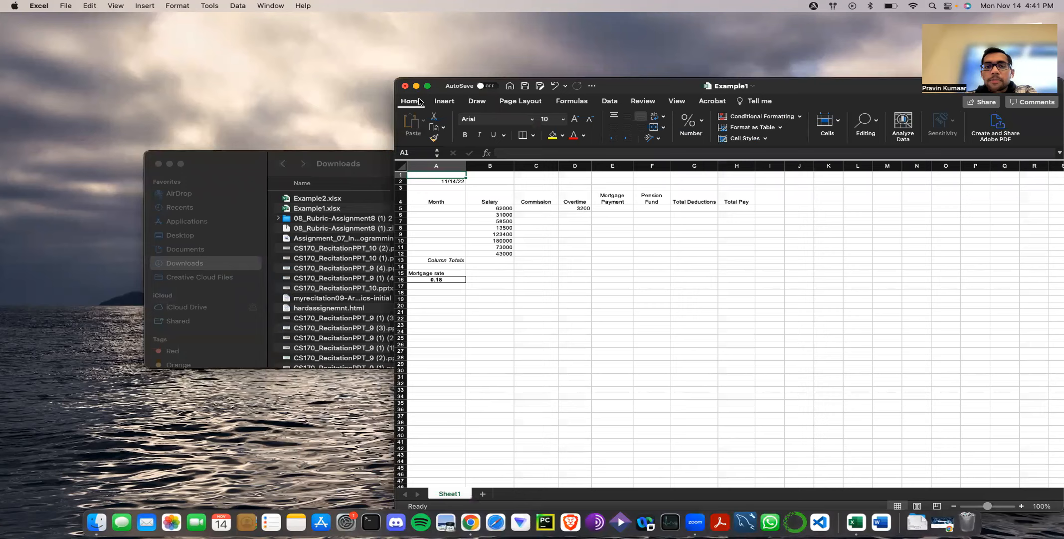
- Make the Example1 workbook full screen and zoom Sheet1 to 193%
click(427, 86)
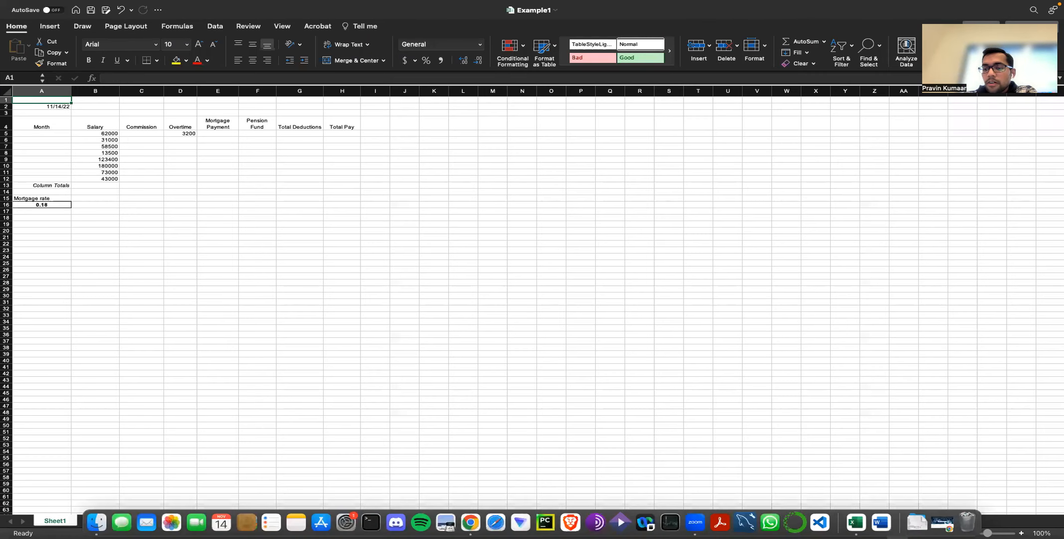
scroll(532, 299, up, 10)
scroll(726, 428, down, 6)
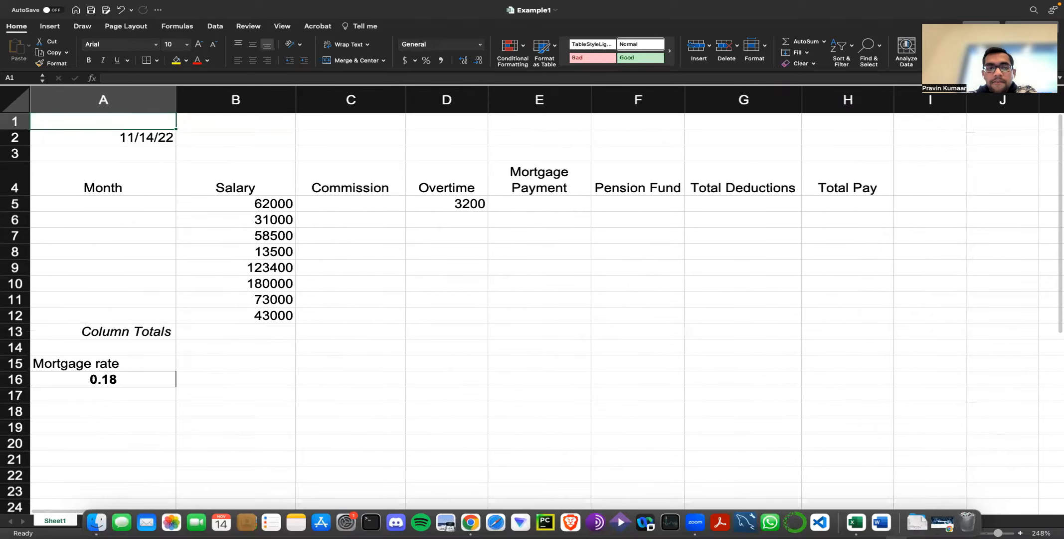
scroll(726, 428, up, 3)
scroll(726, 428, down, 2)
scroll(727, 430, up, 2)
scroll(726, 428, down, 3)
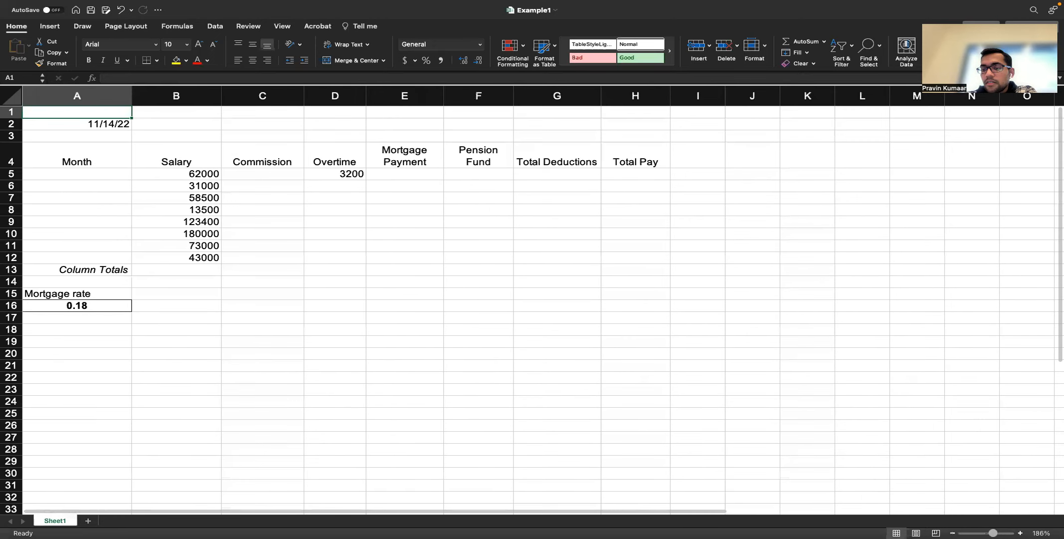
scroll(725, 428, up, 1)
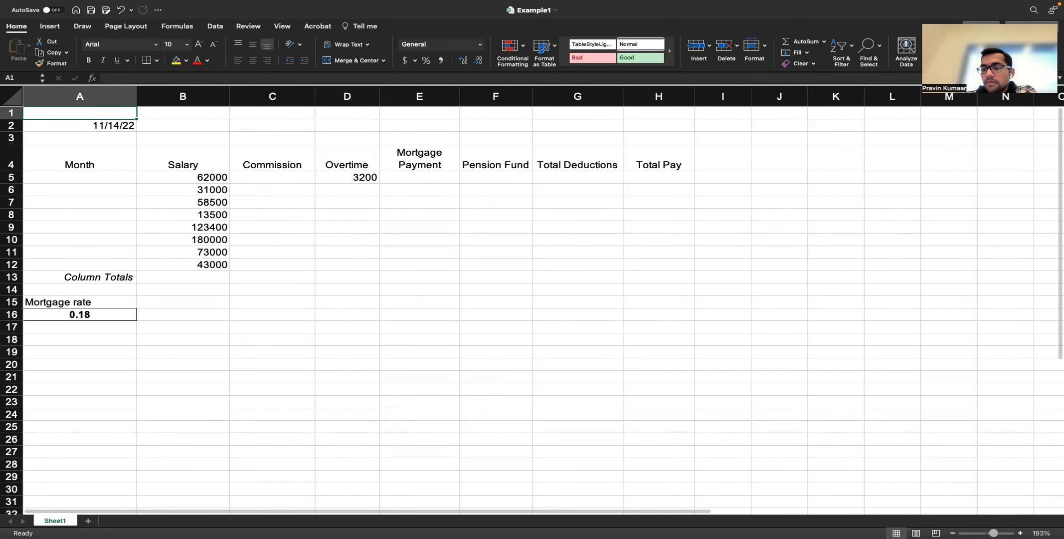
- Switch to the Book1 workbook and close it without saving its changes
key(ctrl+Right)
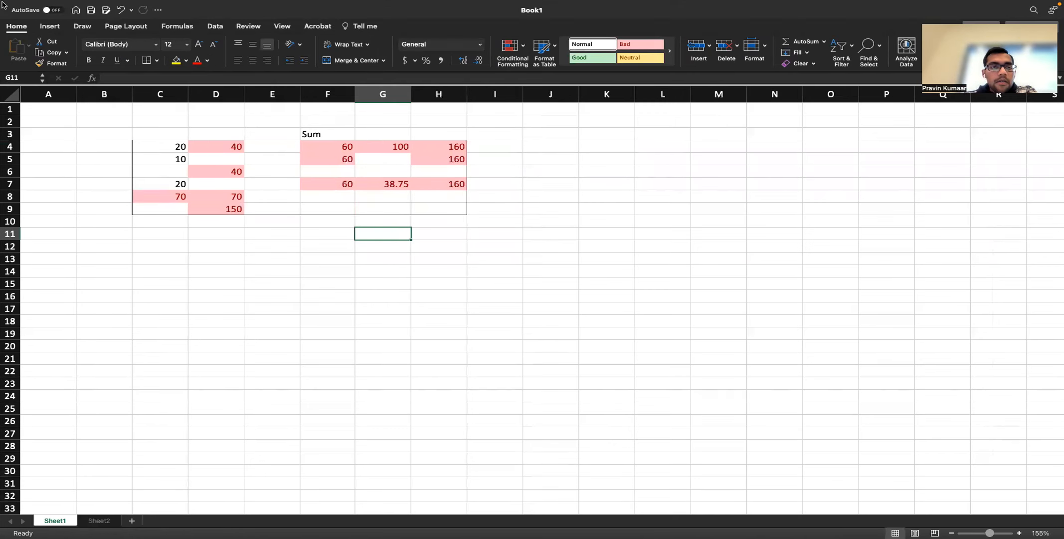
click(11, 24)
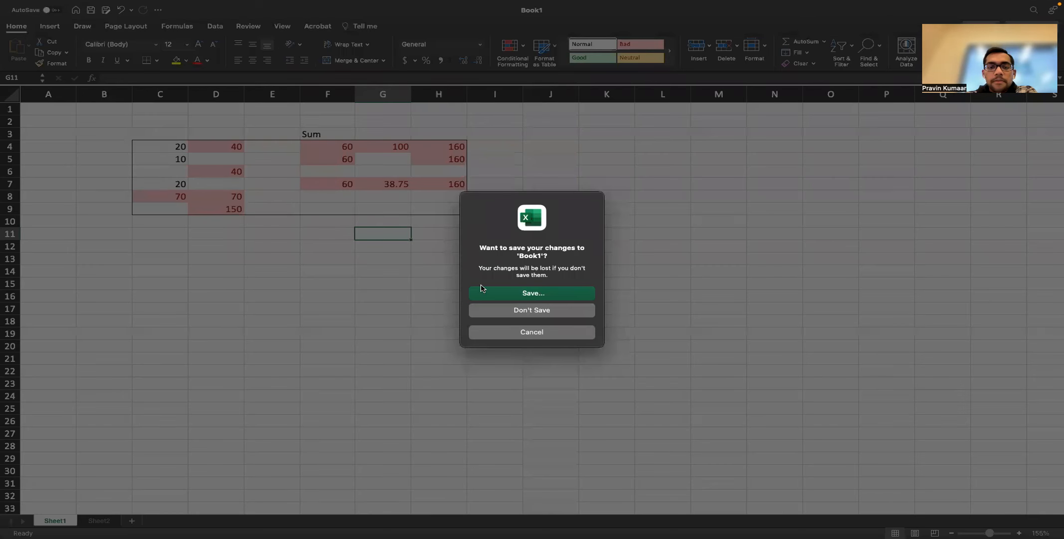
click(487, 308)
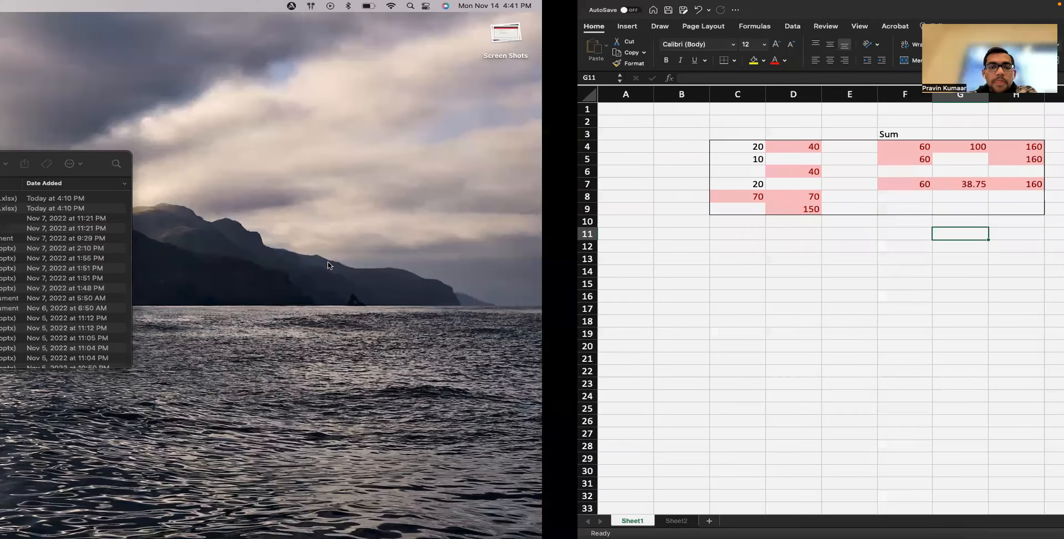
- Switch to the Google Slides presentation and show the "Example 1 – Code Along" slide
key(ctrl+Right)
key(ctrl+Right)
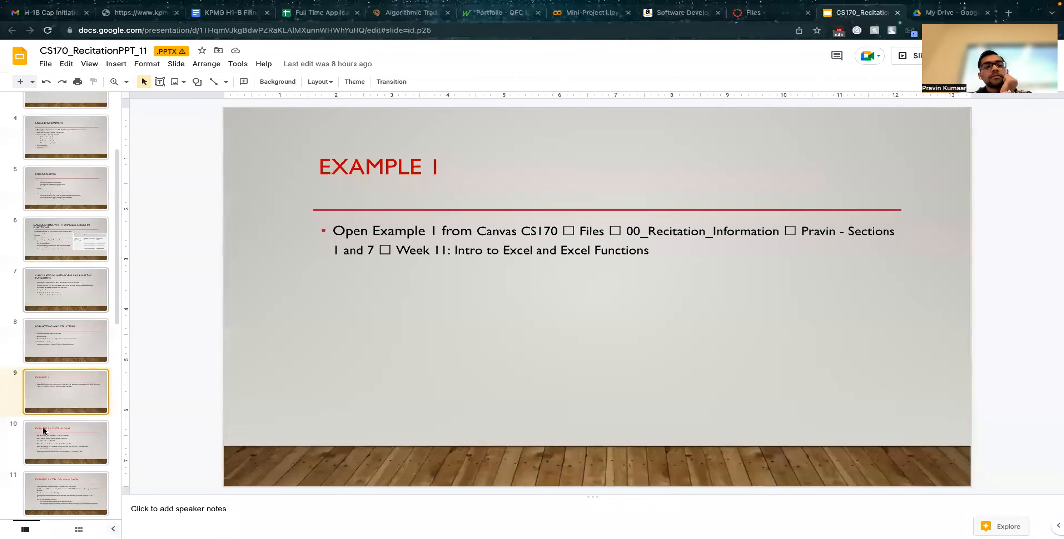
click(44, 438)
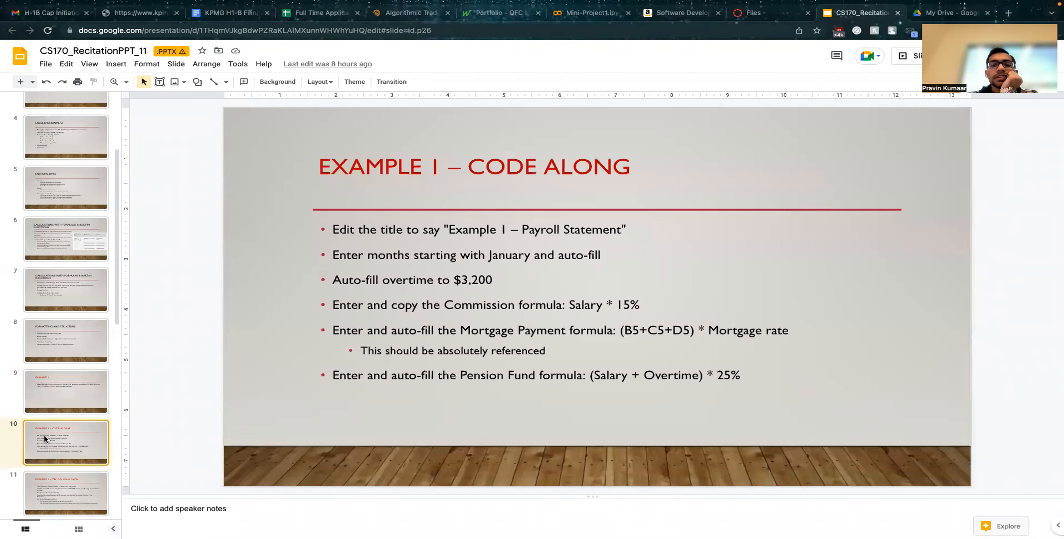
- Switch to the Example1 workbook in Excel and rename it "Example1 - Payroll Statement"
key(ctrl+Left)
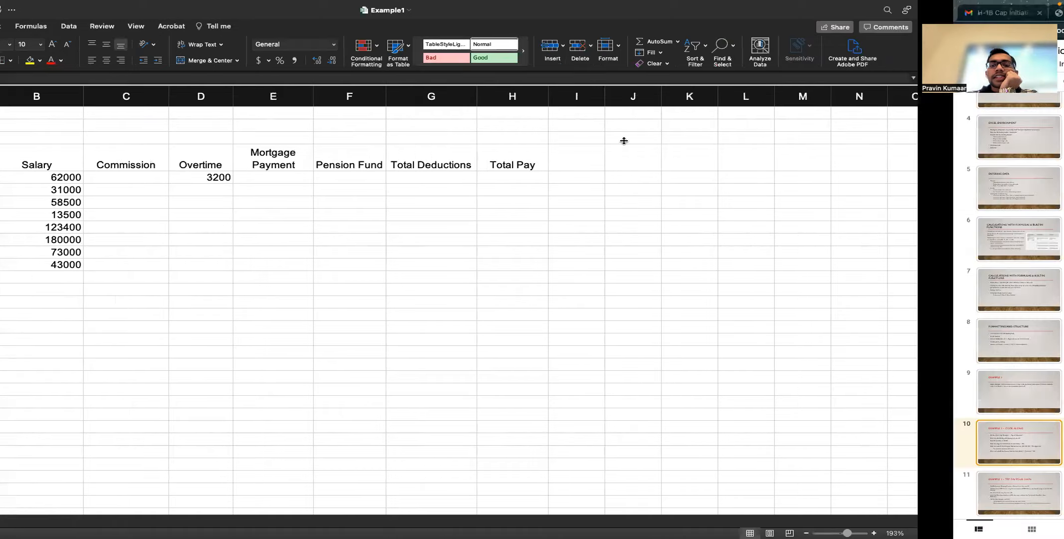
key(ctrl+Right)
key(ctrl+Left)
click(550, 9)
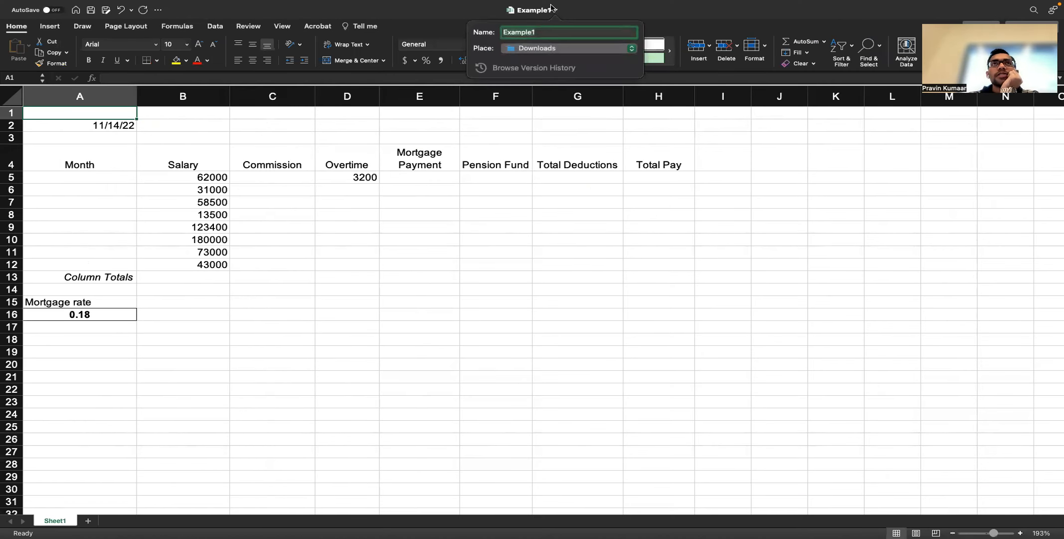
click(557, 33)
text(- )
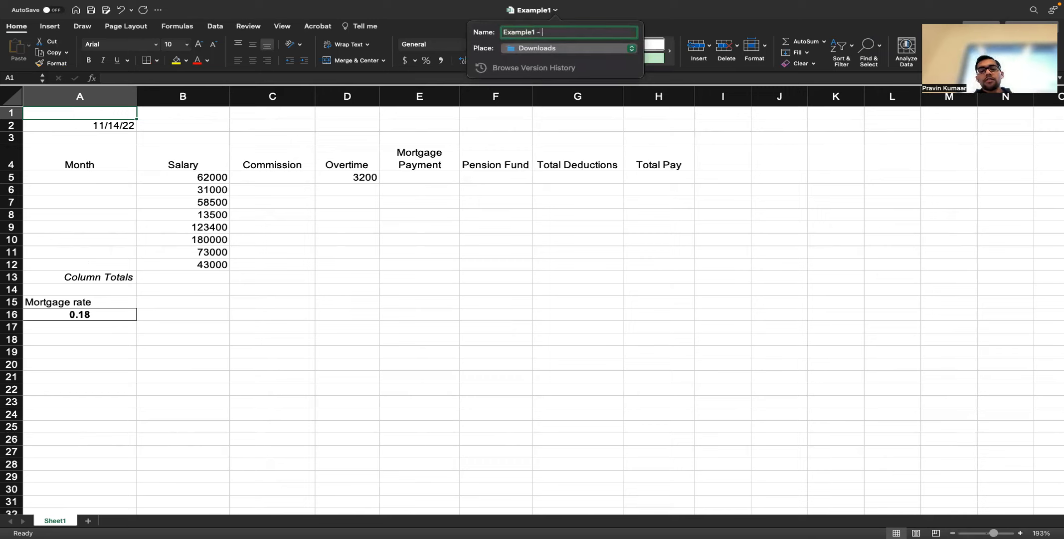
text(Payroll Statemen)
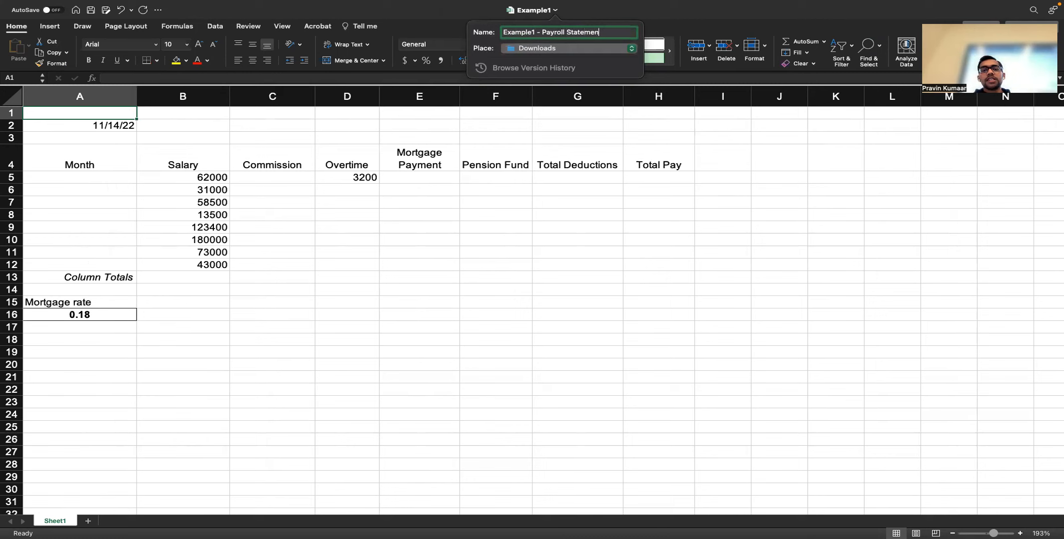
text(t)
key(Return)
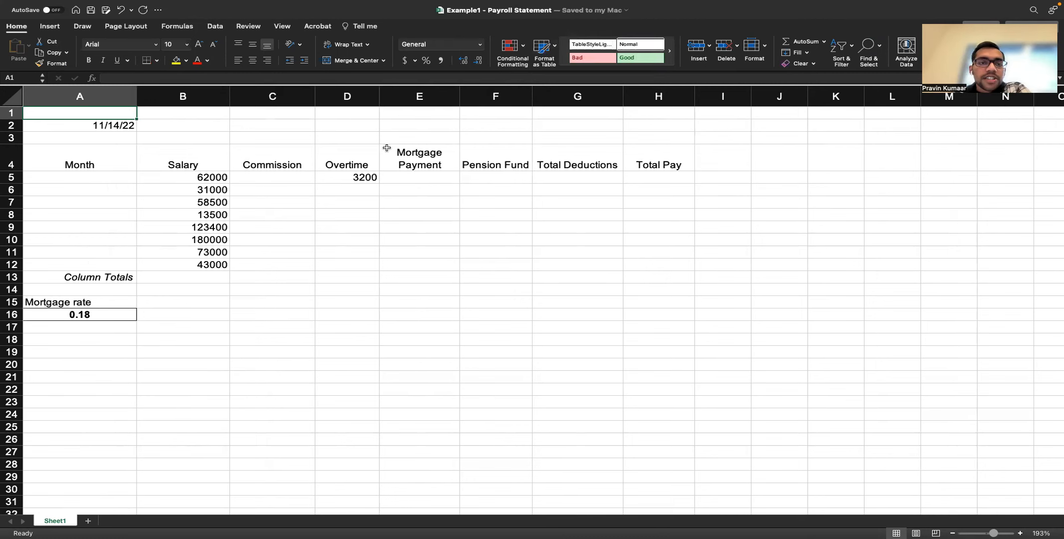
- Check the months instruction on the code-along slide and enter January in cell A5 of the payroll workbook
key(ctrl+Right)
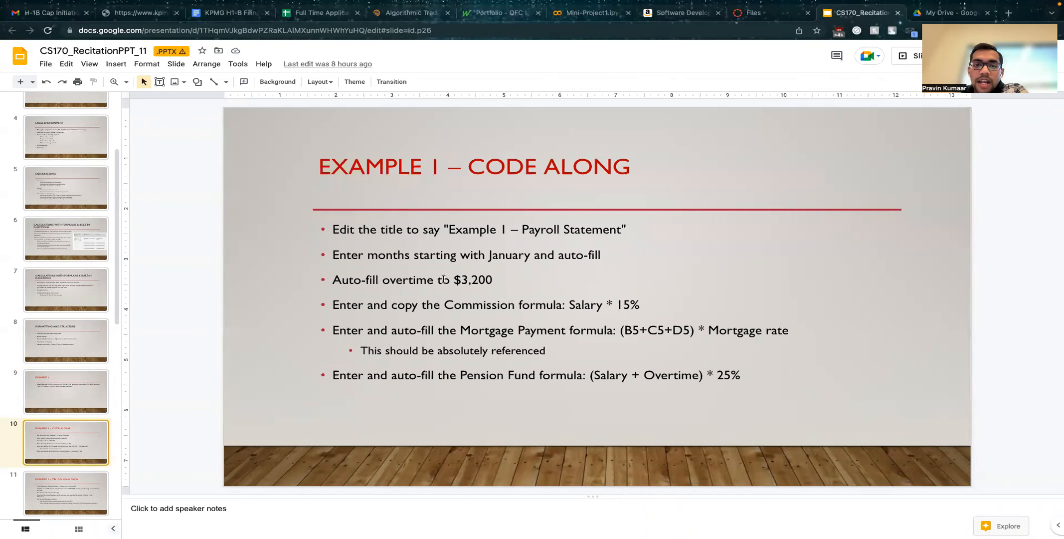
key(Up)
key(ctrl+Left)
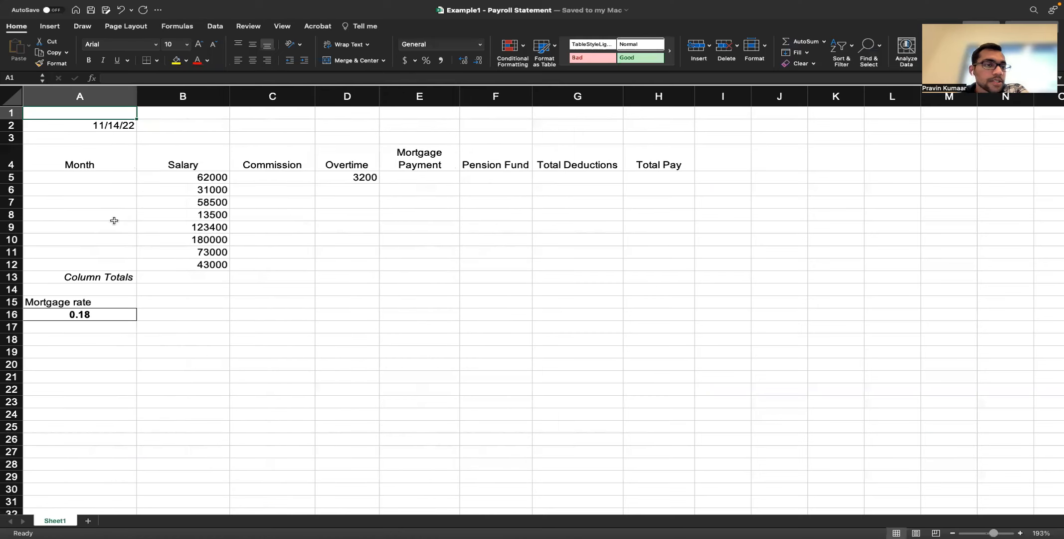
click(128, 180)
text(J)
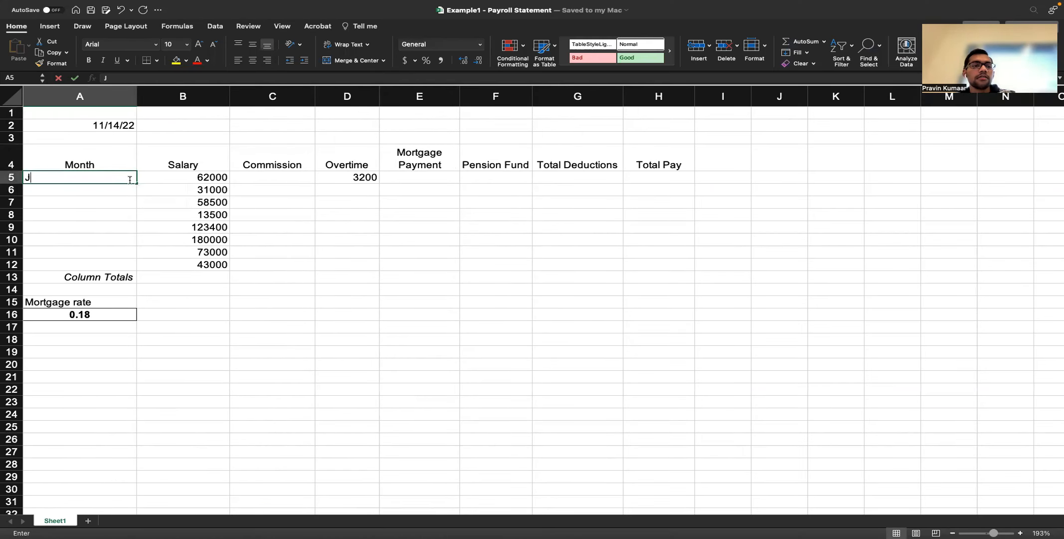
text(anuary)
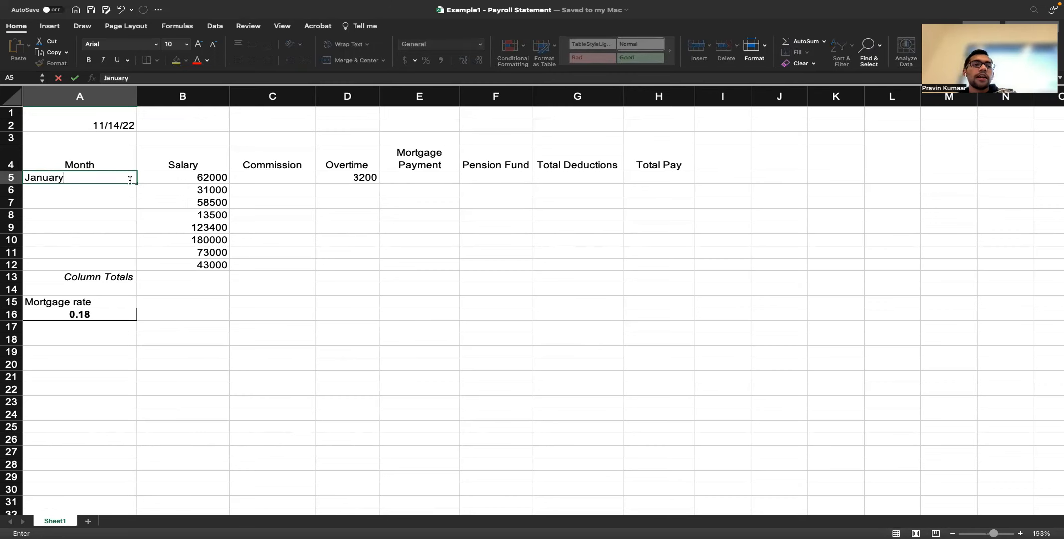
key(Return)
- Auto-fill the months from January in A5 down to August in A12, undoing and repeating the fill once
click(131, 181)
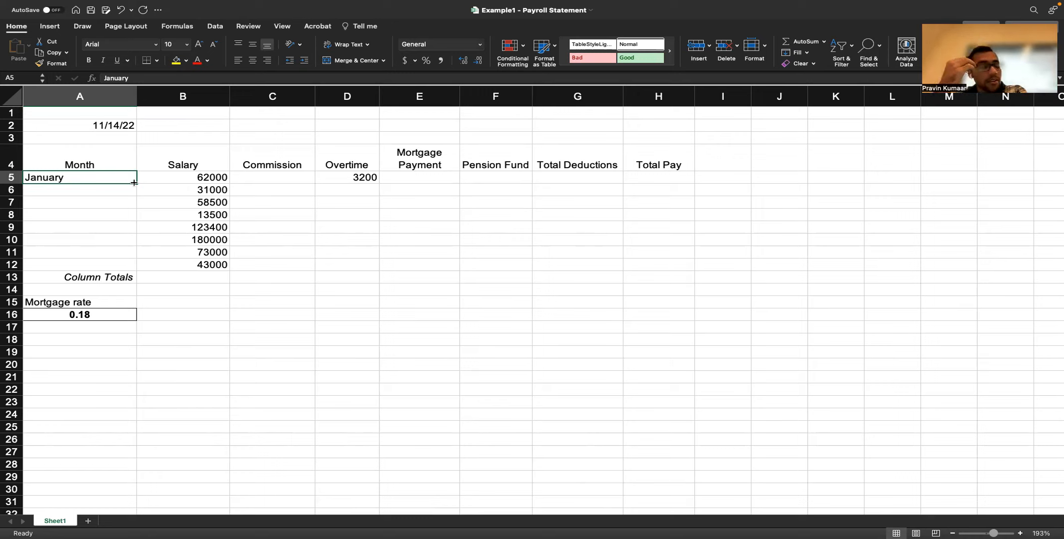
drag(135, 183, 136, 264)
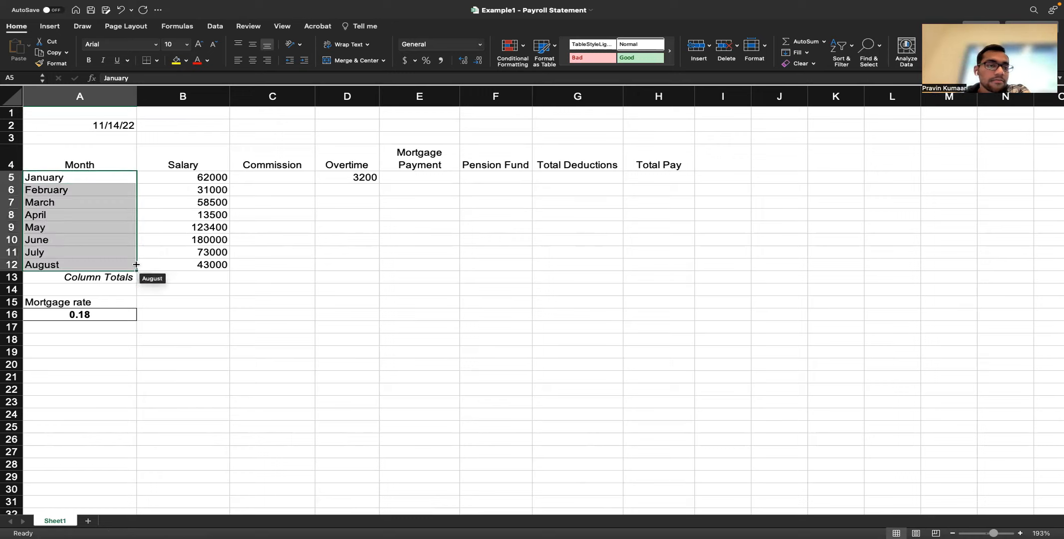
key(super+z)
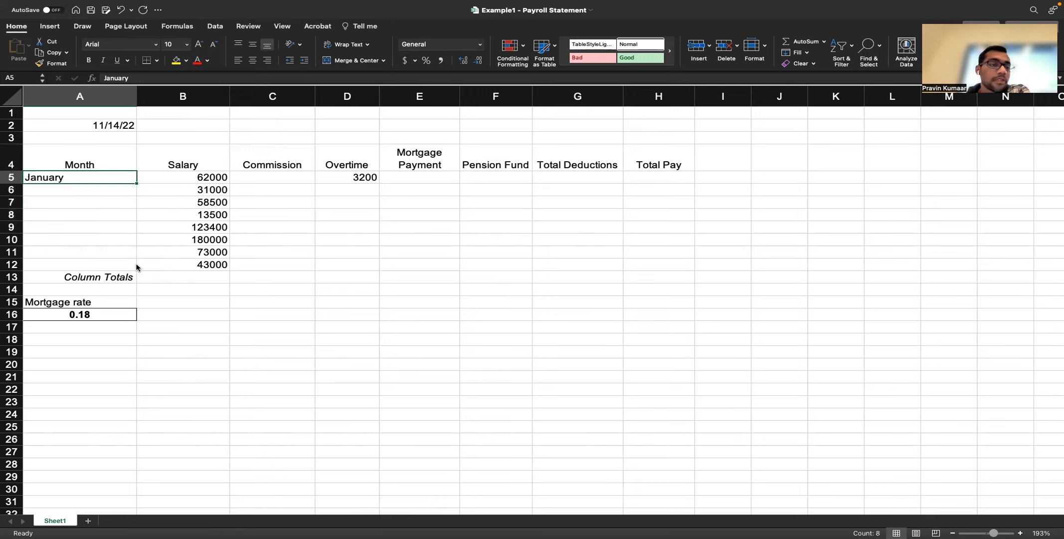
drag(137, 184, 136, 190)
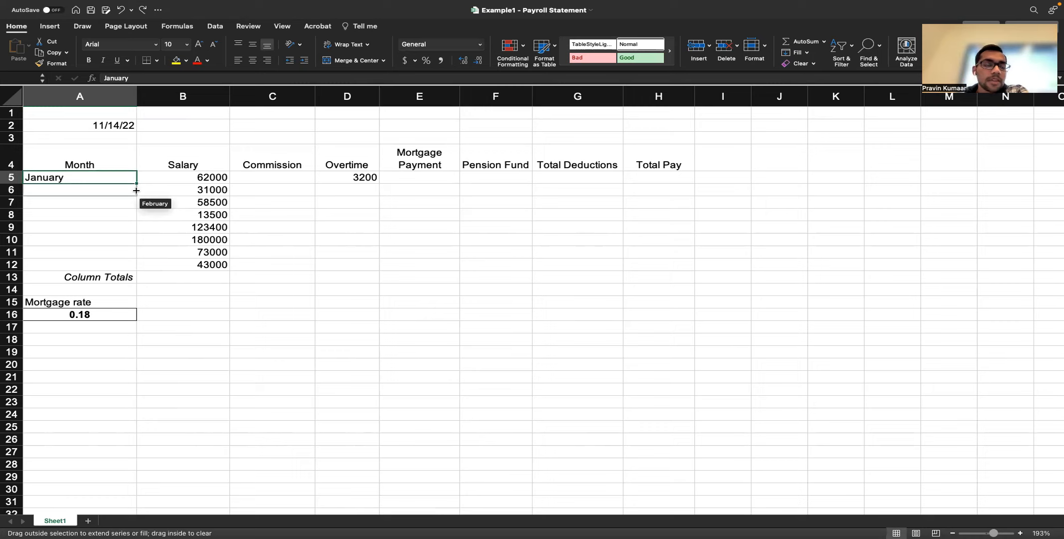
drag(136, 190, 129, 265)
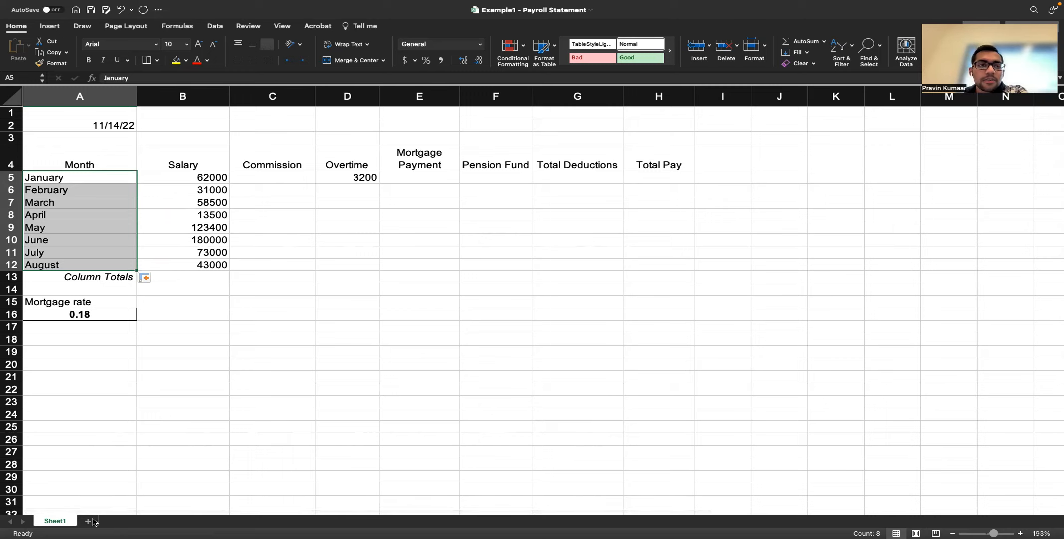
- Copy all the cells of Sheet1 and deselect them
click(40, 64)
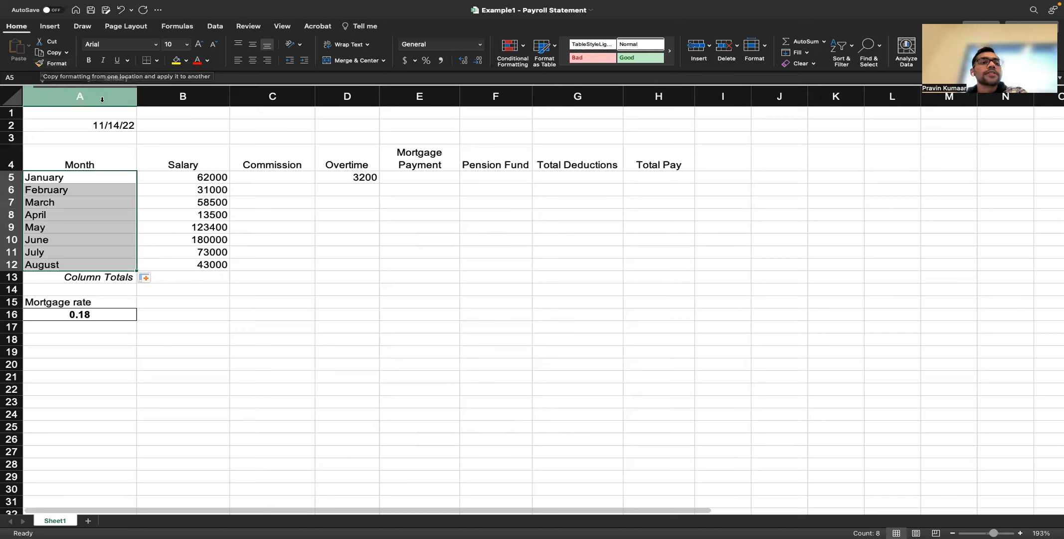
drag(294, 277, 298, 282)
key(super+a)
key(super+c)
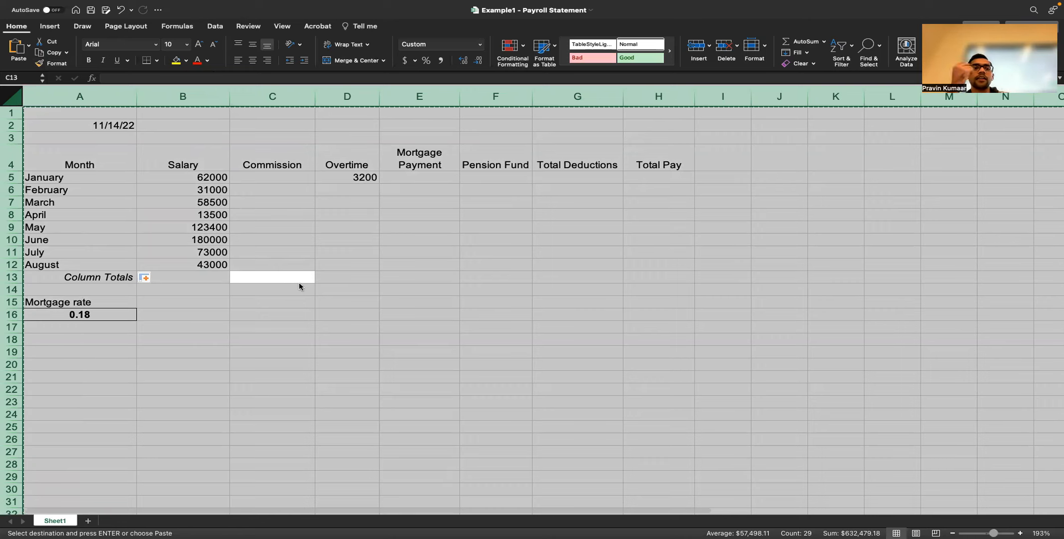
click(299, 285)
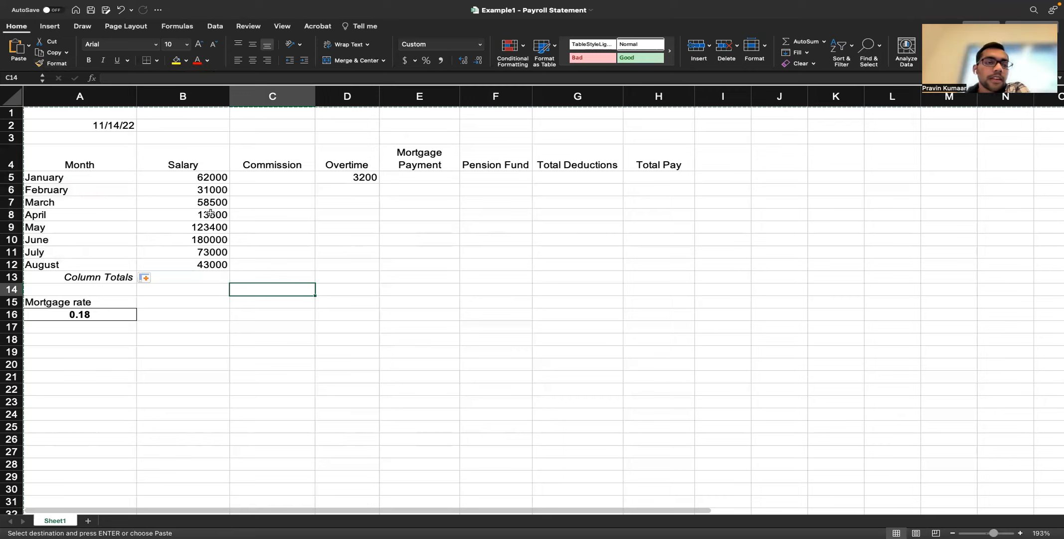
click(141, 248)
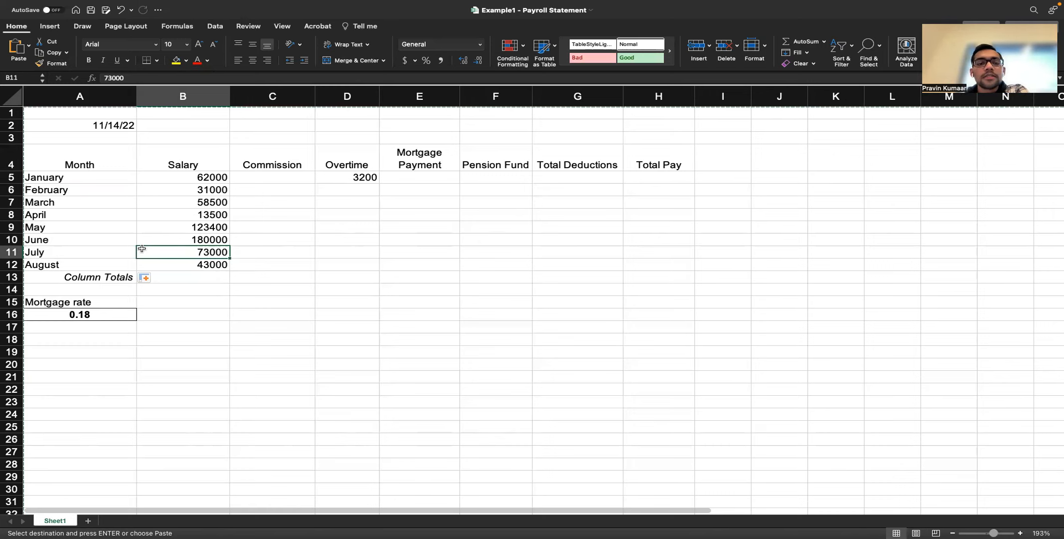
- Auto-fill the 3200 overtime value from D5 down to D12 as the code-along slide instructs, and check the slide's commission instruction
key(ctrl+Right)
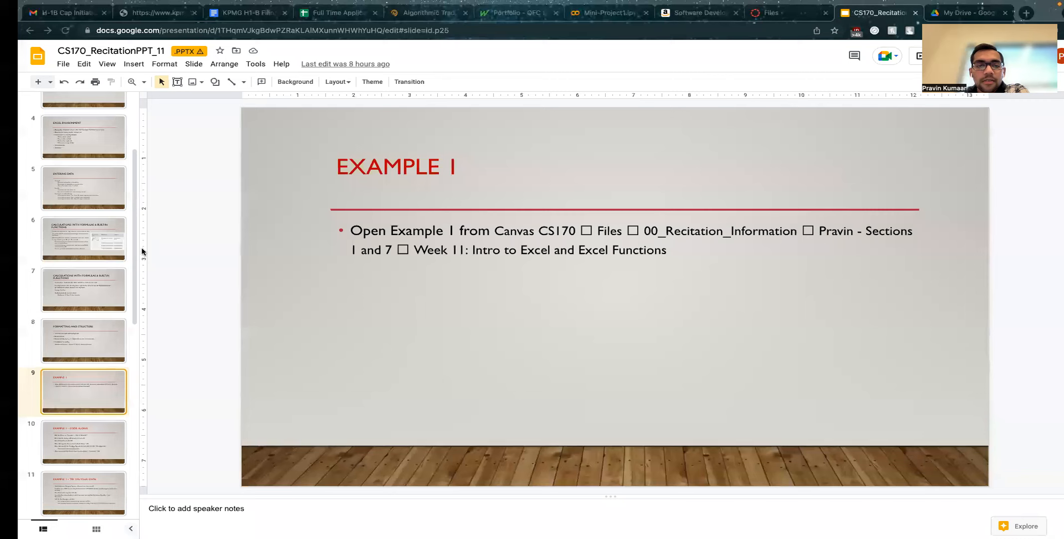
click(59, 462)
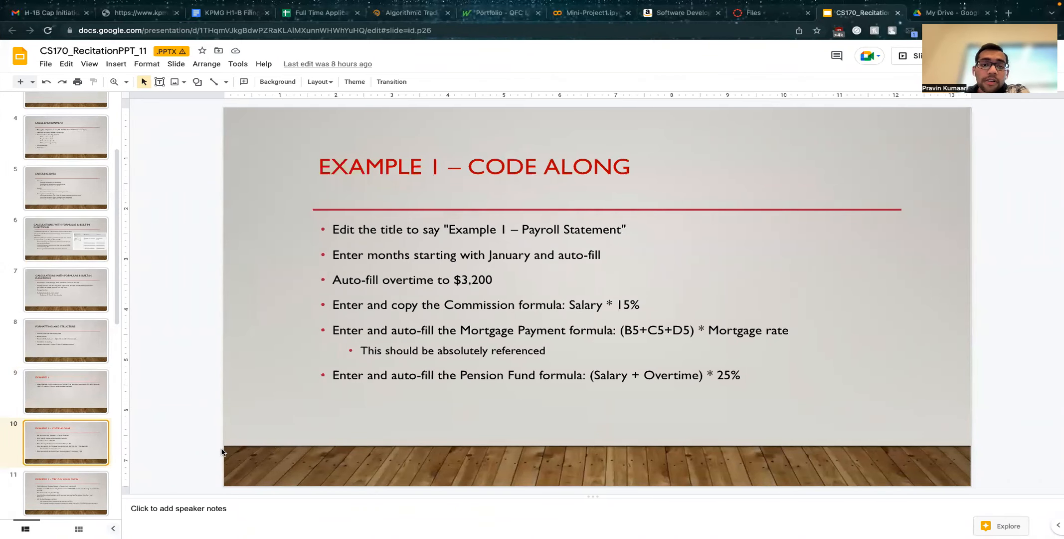
key(ctrl+Left)
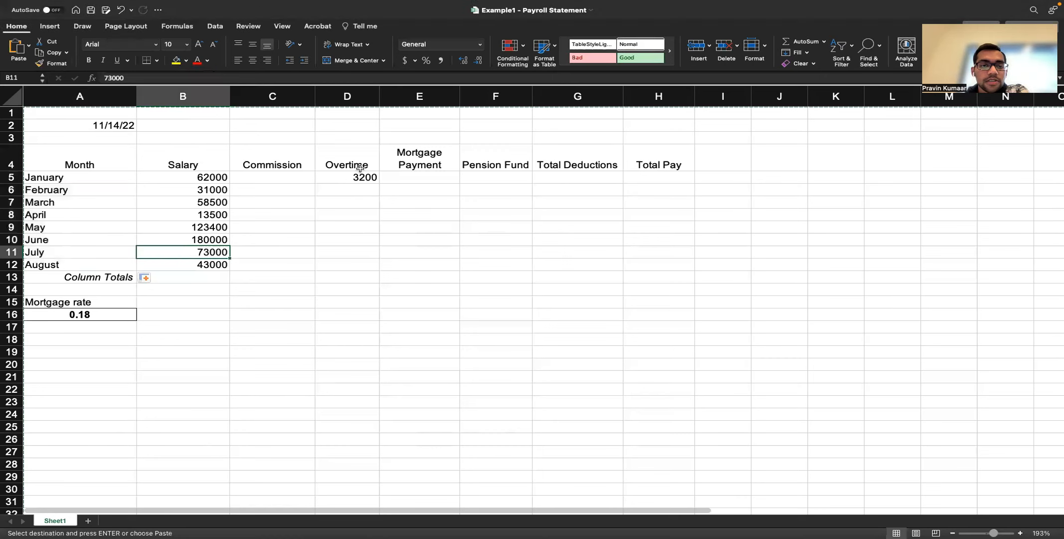
click(361, 177)
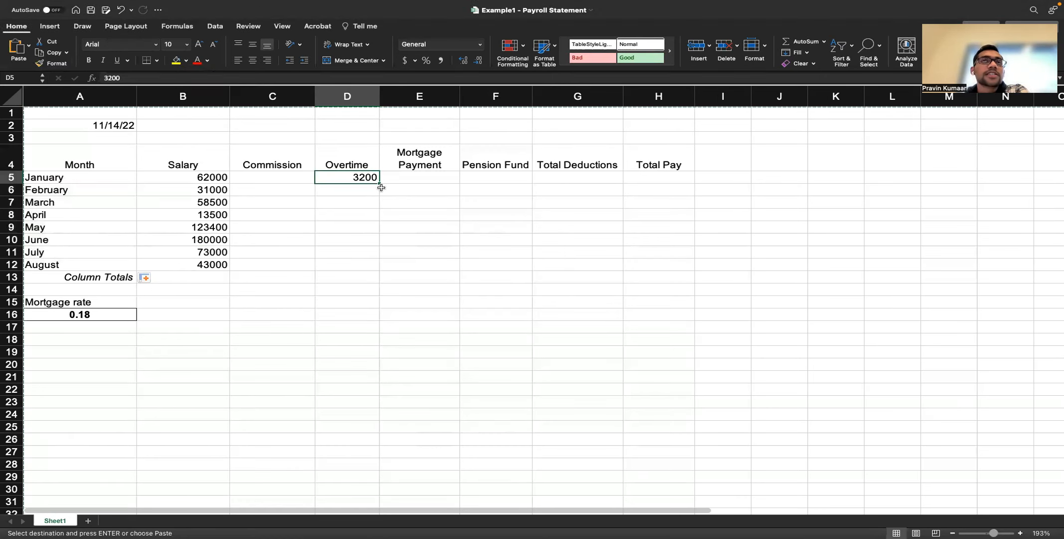
drag(381, 186, 363, 266)
key(ctrl+Right)
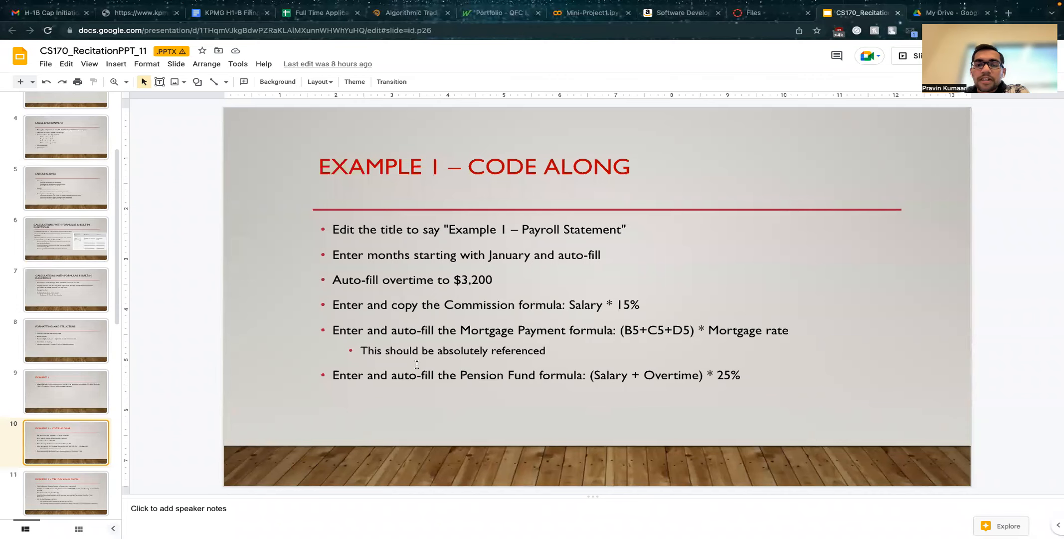
key(ctrl+Left)
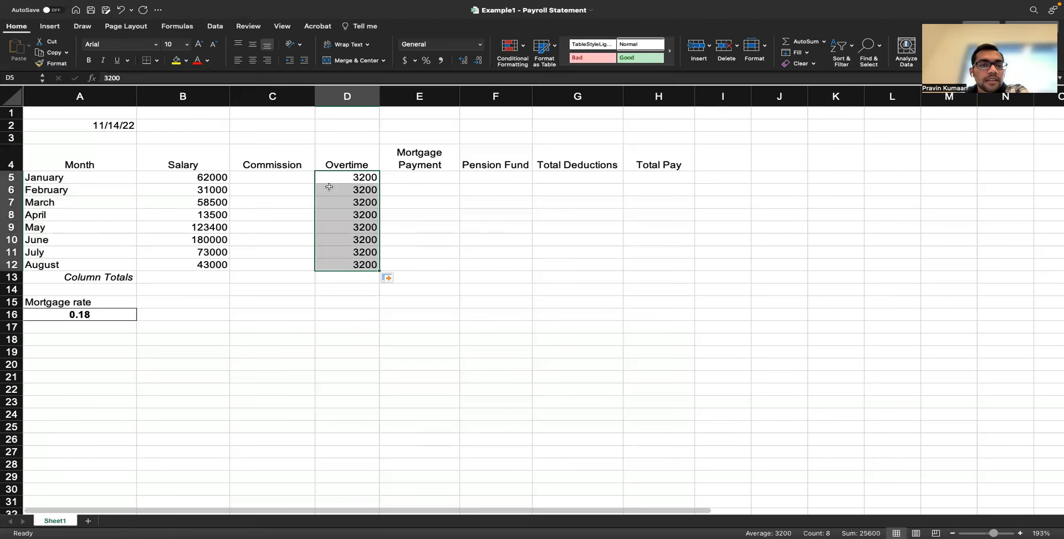
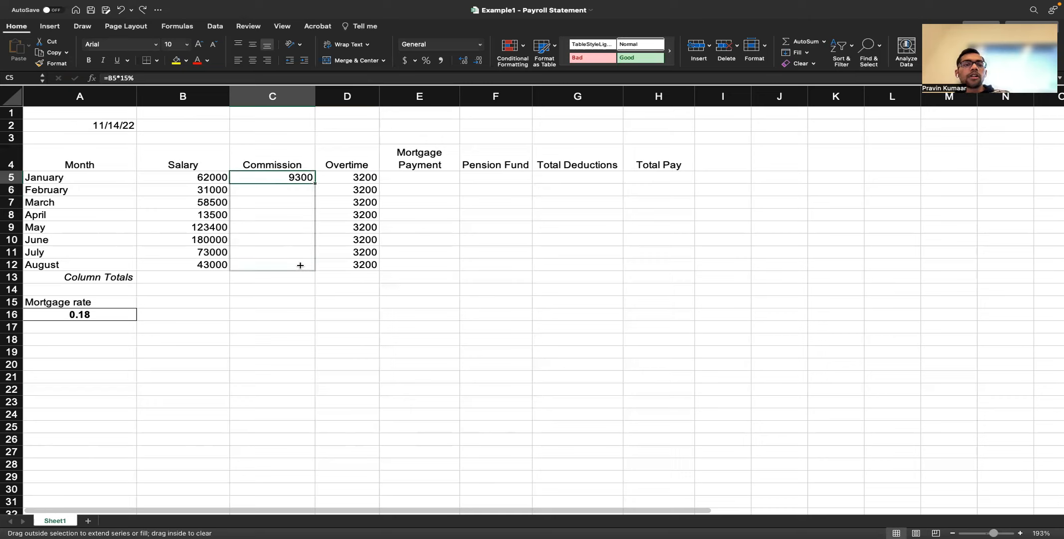
- Inspect the commission formulas in cells C5 to C7 of the payroll sheet
click(303, 201)
click(303, 190)
click(302, 180)
click(302, 190)
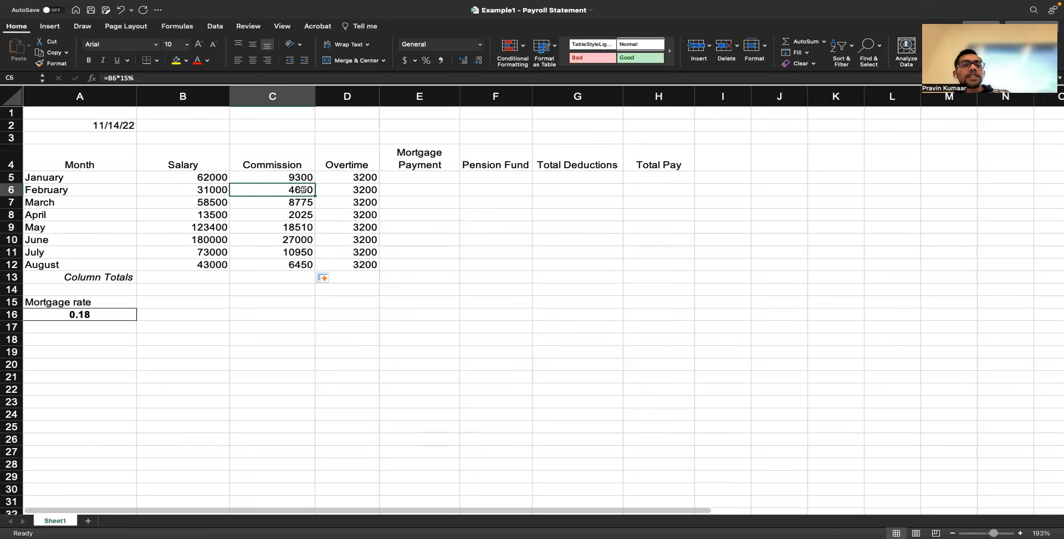
click(301, 198)
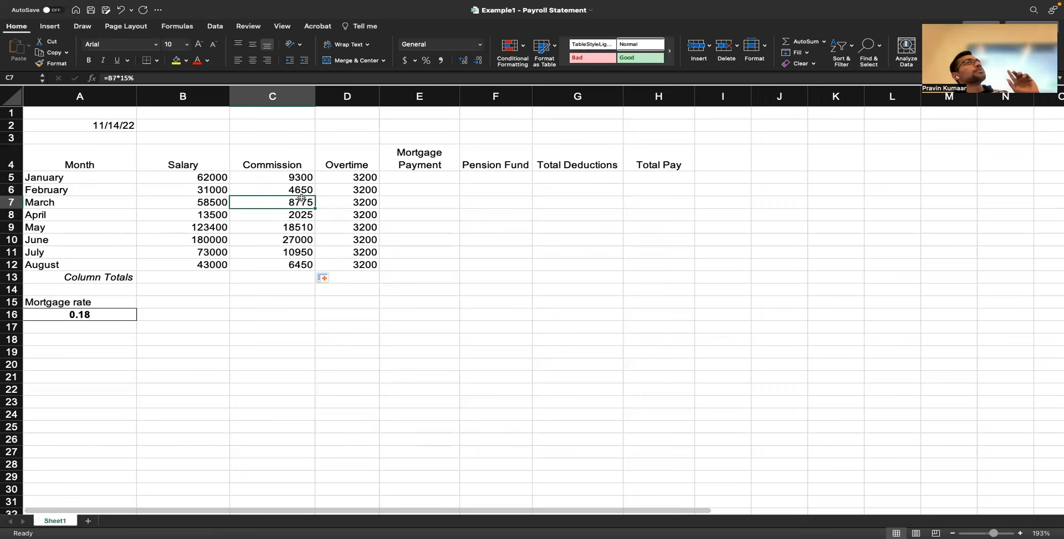
- Check the slide's mortgage payment formula against January's salary, commission and overtime cells B5:D5 and the mortgage rate in A16
key(ctrl+Right)
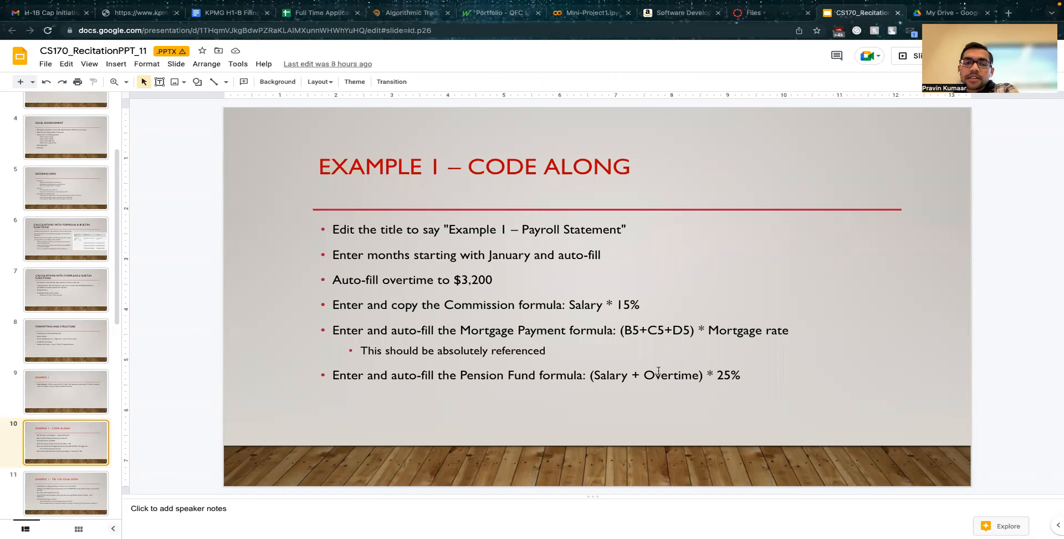
key(ctrl+Left)
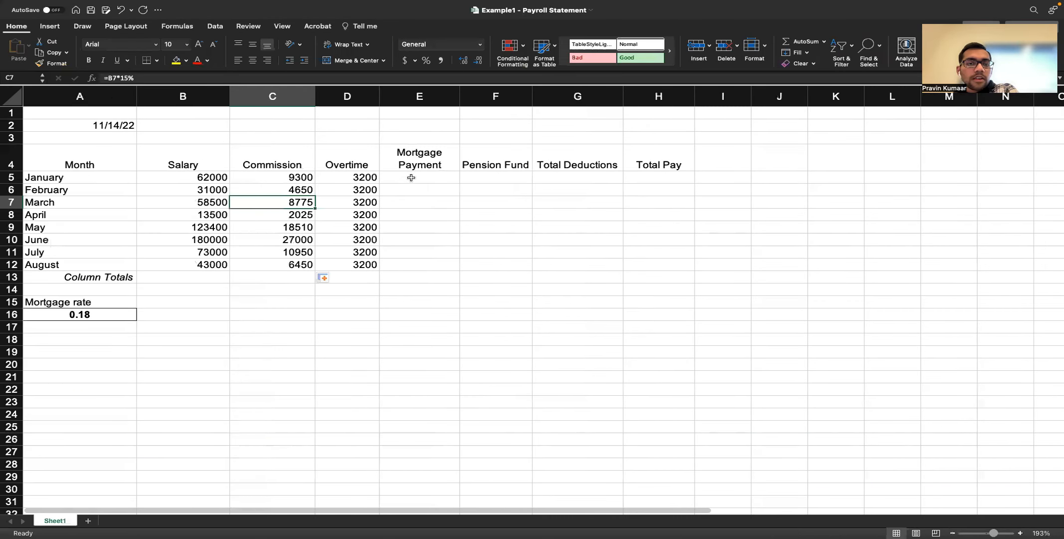
click(411, 178)
key(ctrl+Right)
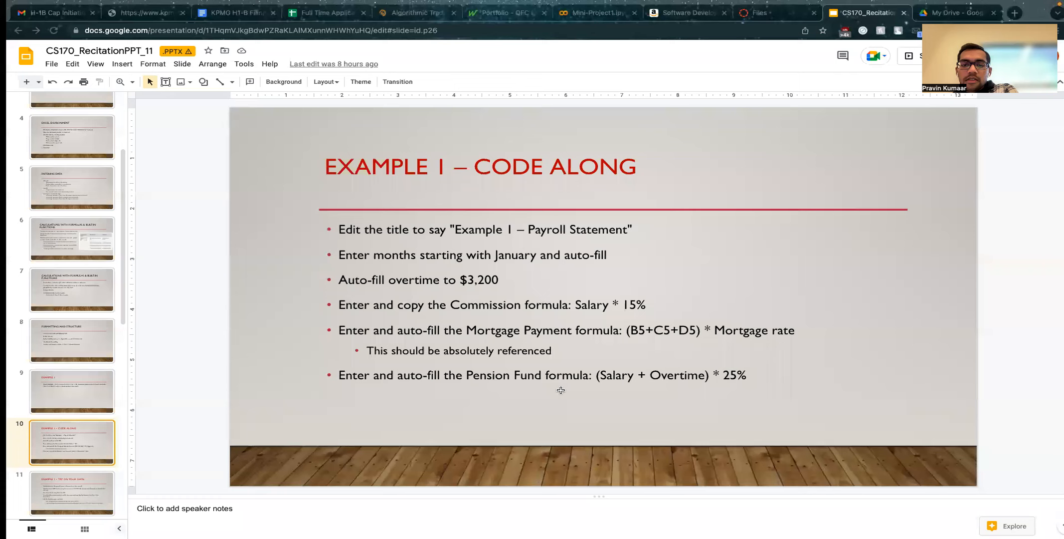
key(ctrl+Left)
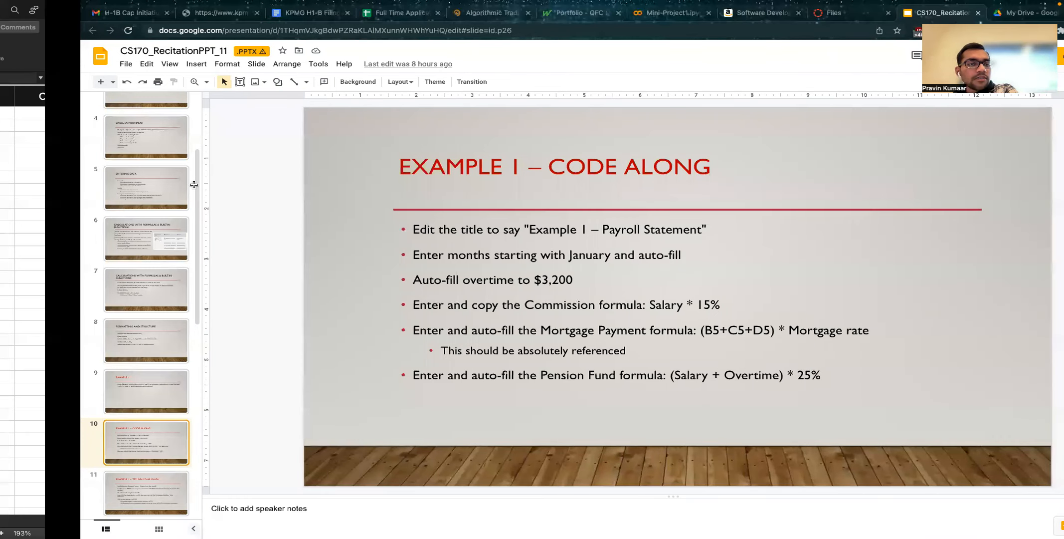
drag(181, 179, 347, 172)
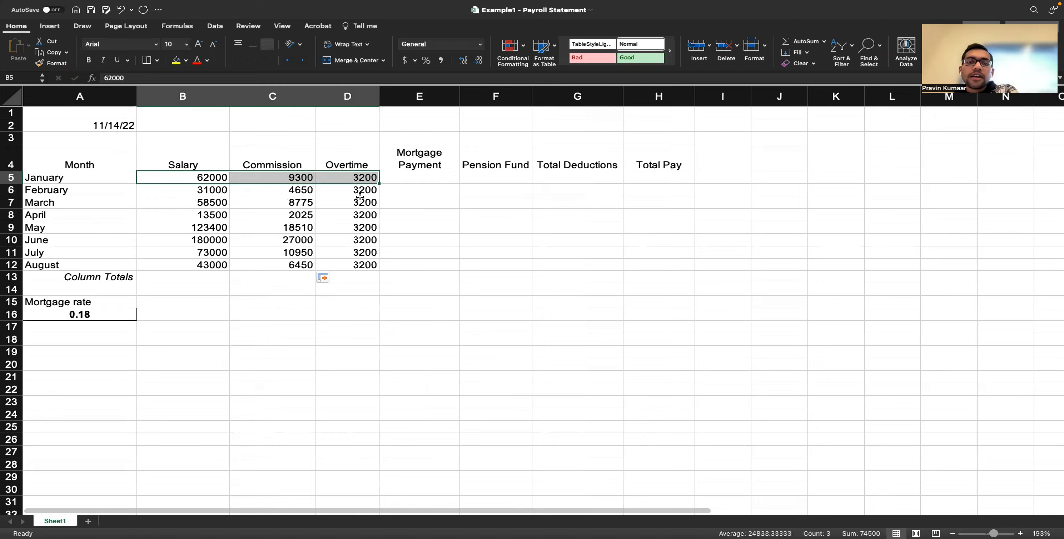
key(ctrl+Right)
key(ctrl+Left)
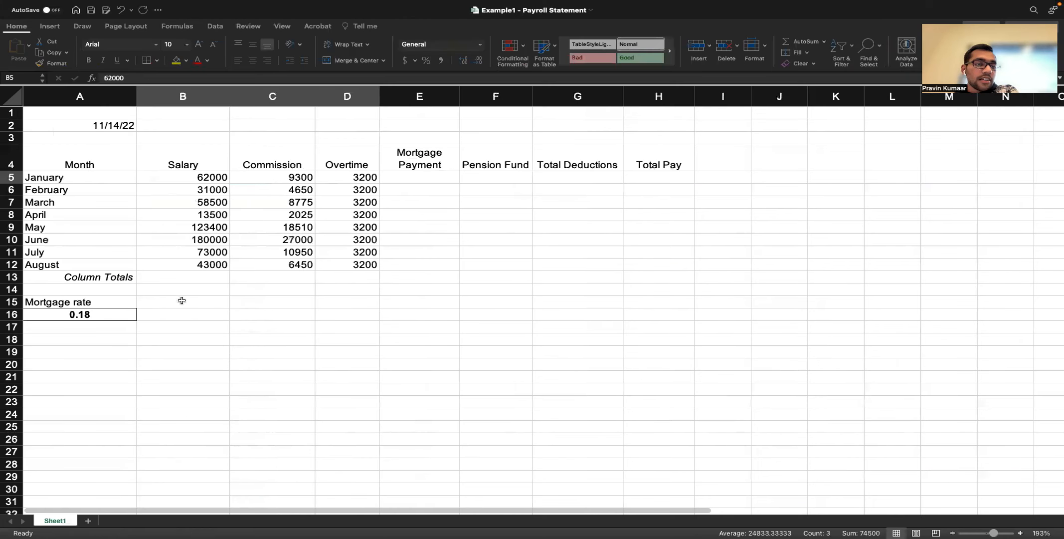
click(123, 316)
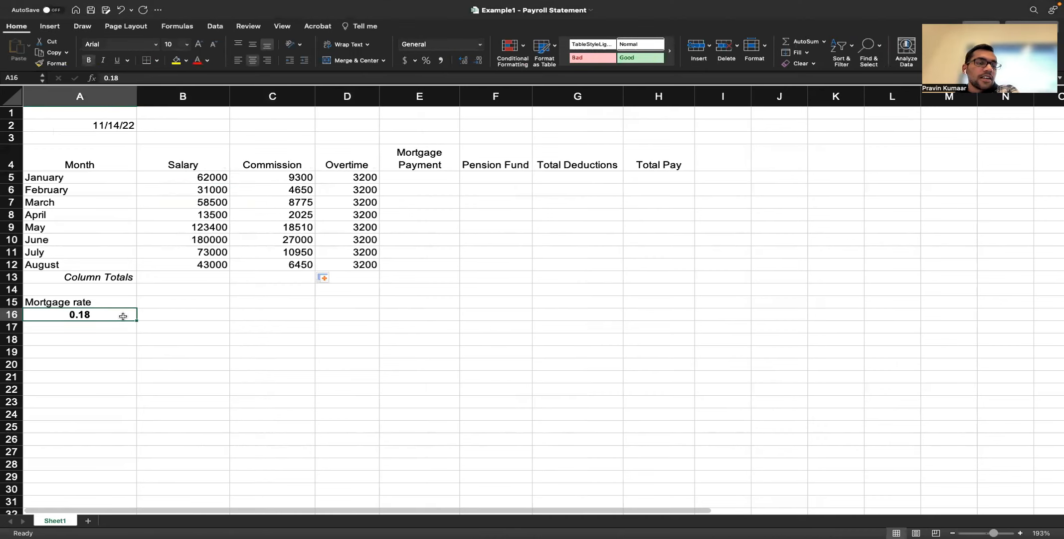
click(209, 177)
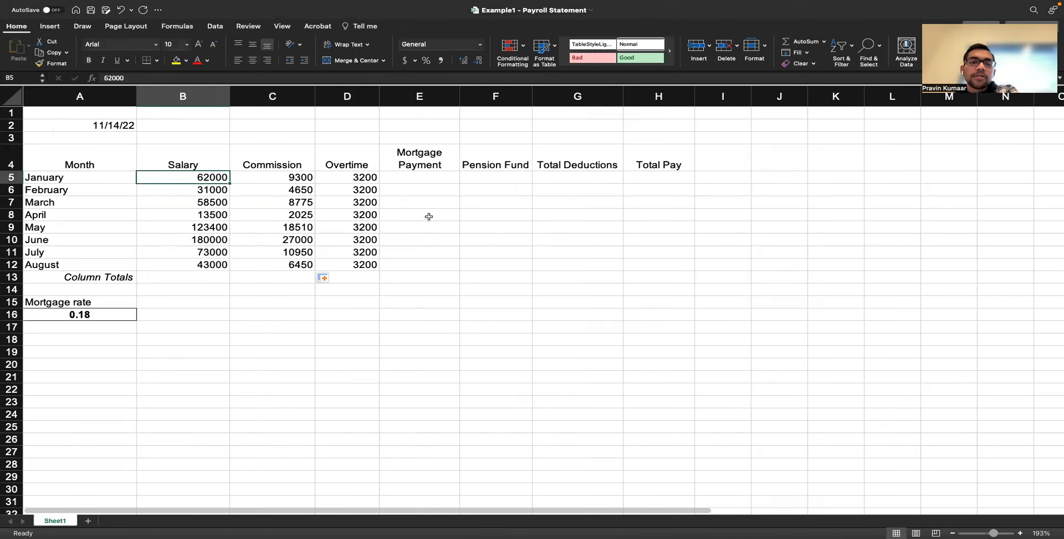
- Try the formula =(B5:D5)*0.18 for January's mortgage payment in E5, and undo it
click(443, 182)
text(=)
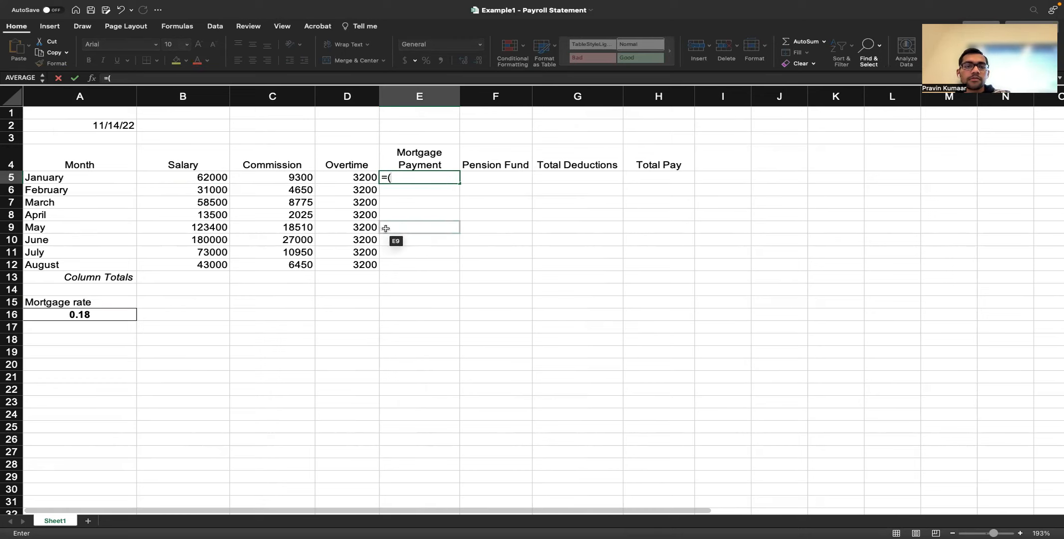
text(()
drag(150, 178, 377, 174)
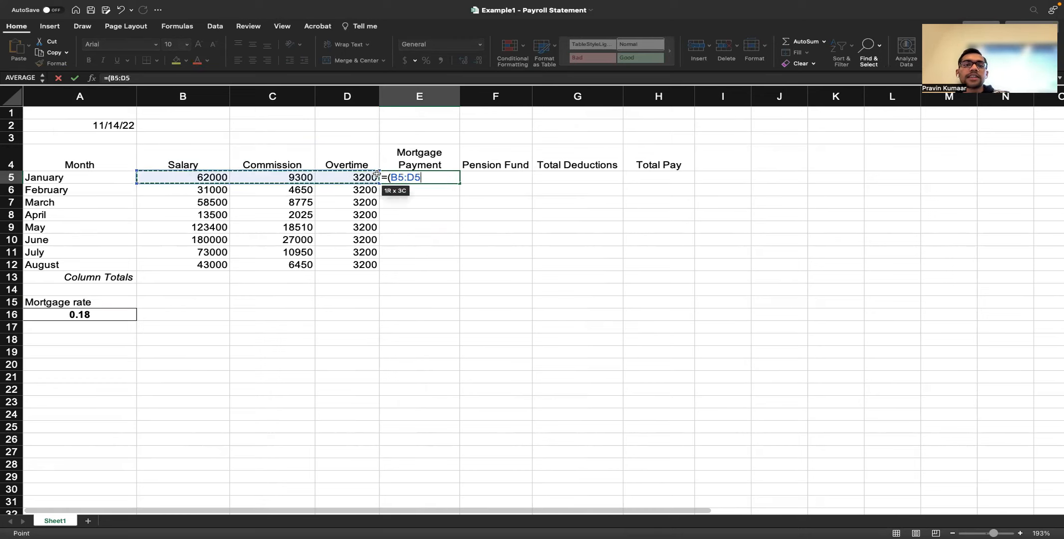
text()*)
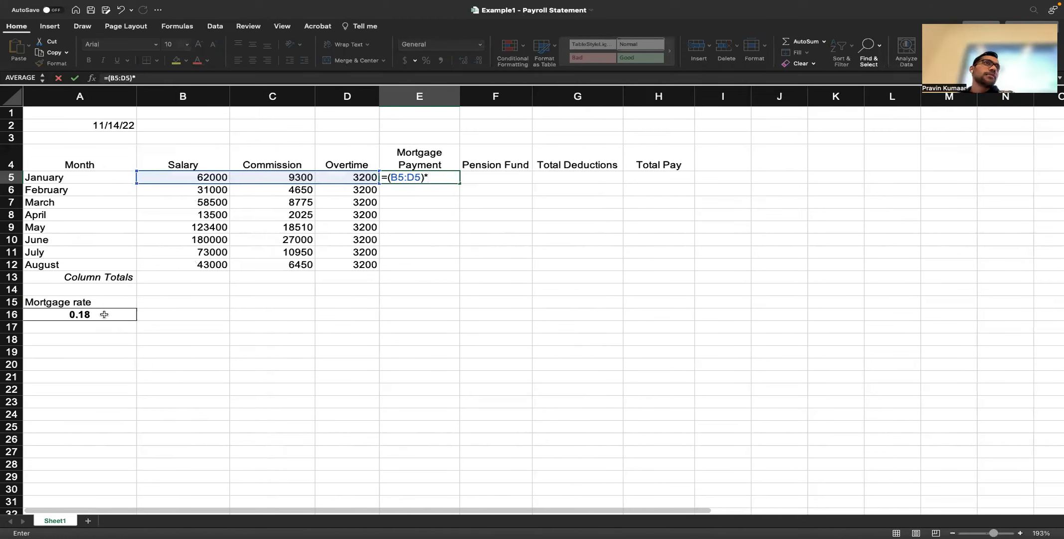
text(0.18)
key(Return)
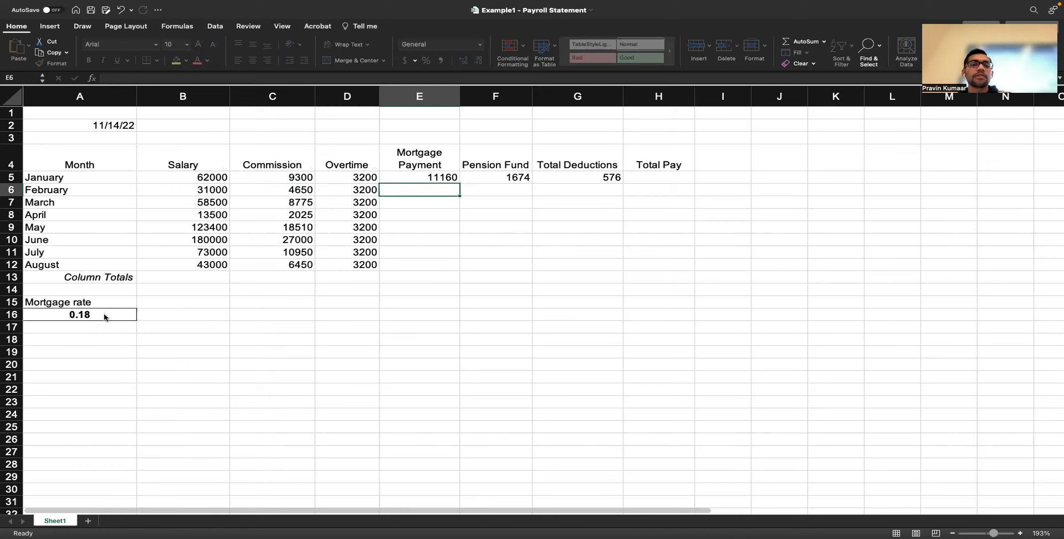
key(super+z)
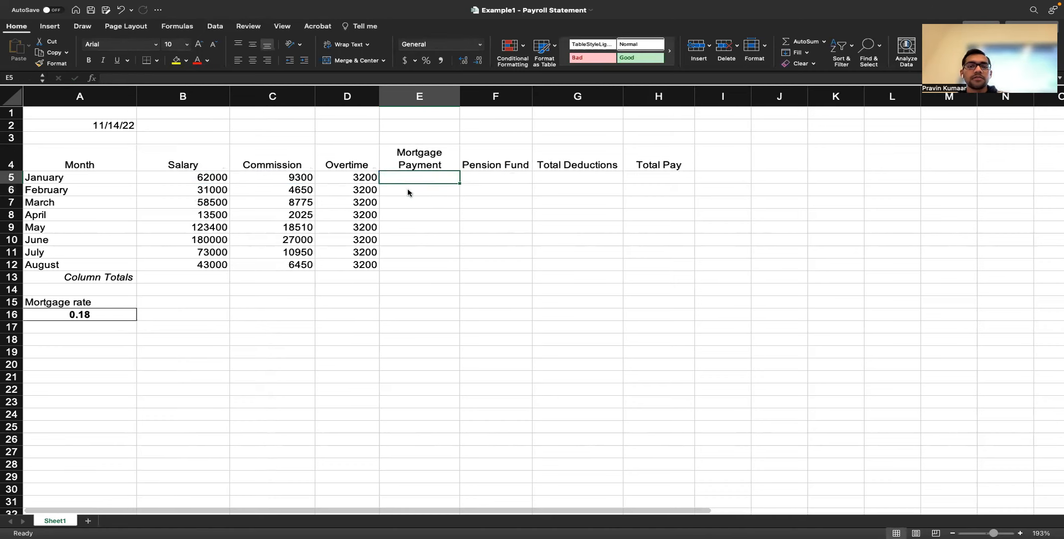
- Enter the January mortgage payment formula =(B5:D5)*0.18 in E5 again
double_click(413, 177)
text(=()
drag(173, 174, 330, 181)
text())
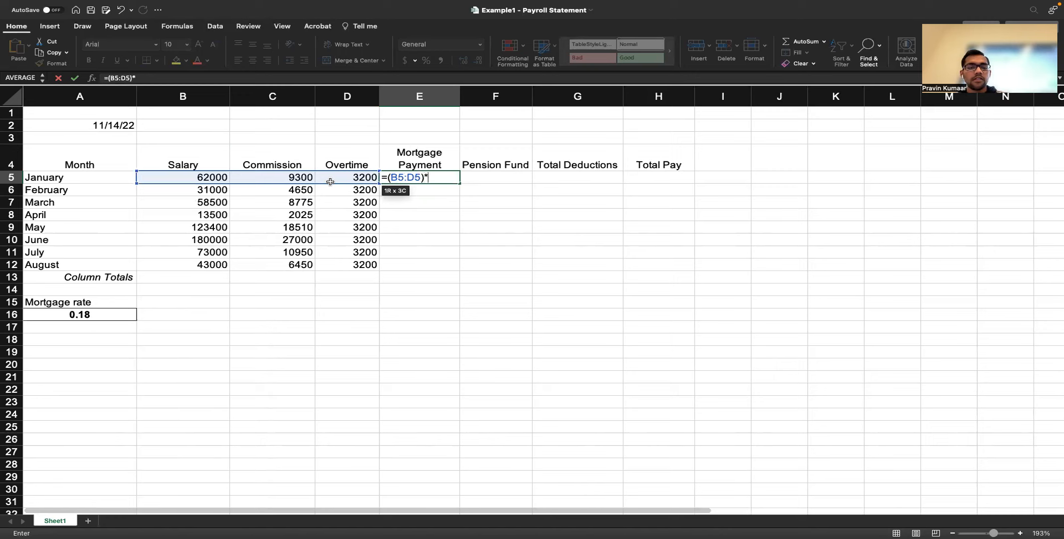
text(*A16)
key(Return)
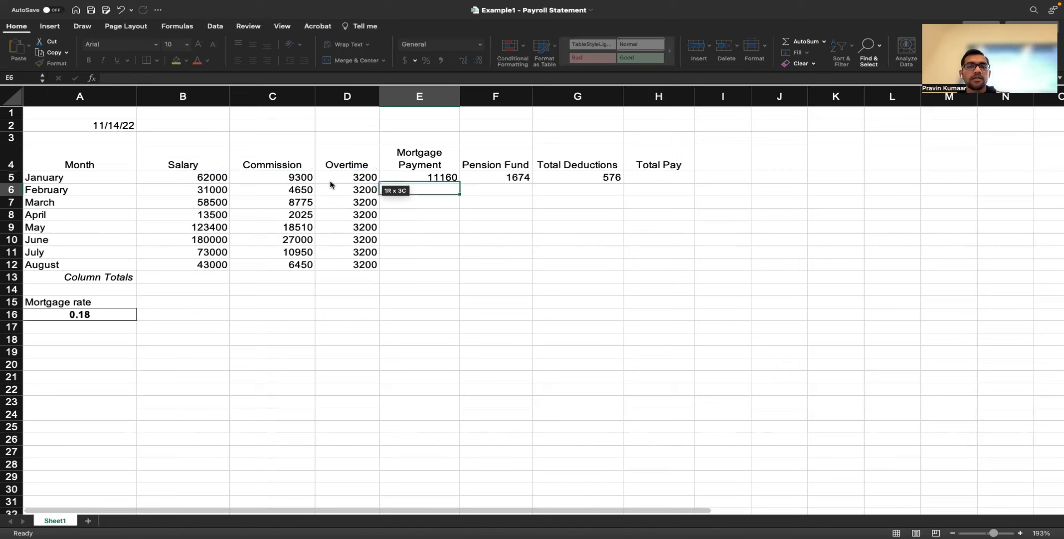
- Examine how the January mortgage formula fills the mortgage payment, pension fund and total deductions cells E5 to G5
click(482, 174)
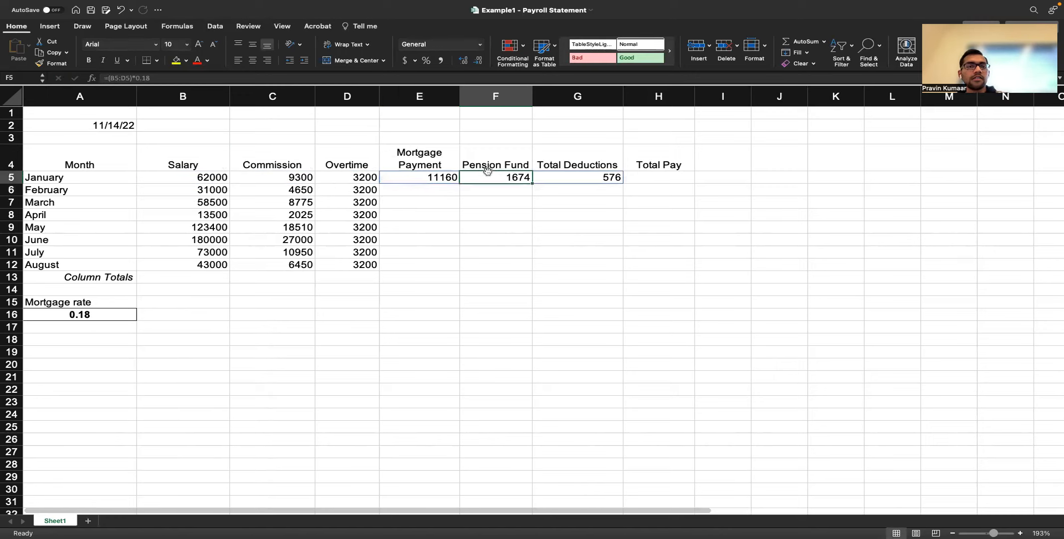
click(556, 181)
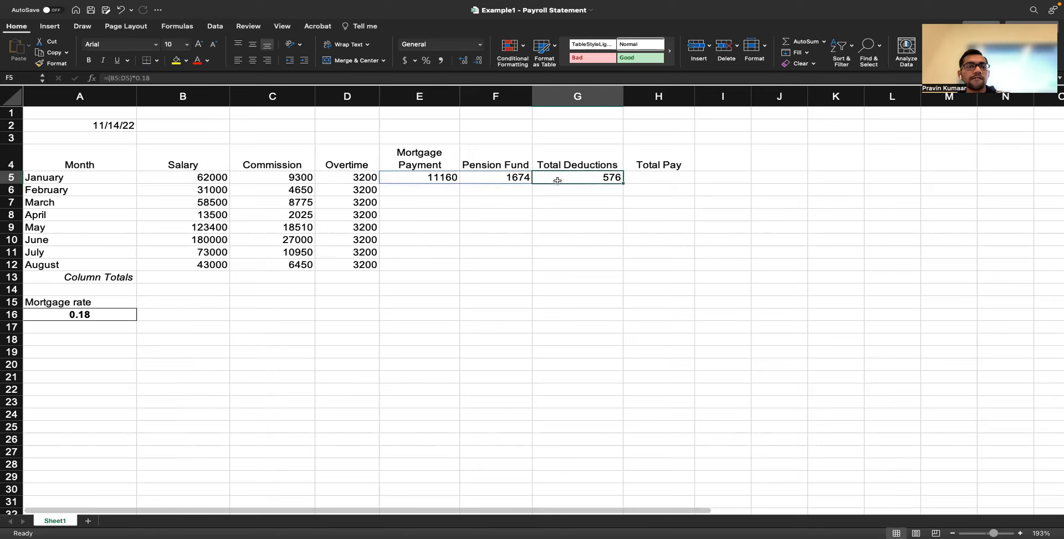
click(521, 180)
click(571, 178)
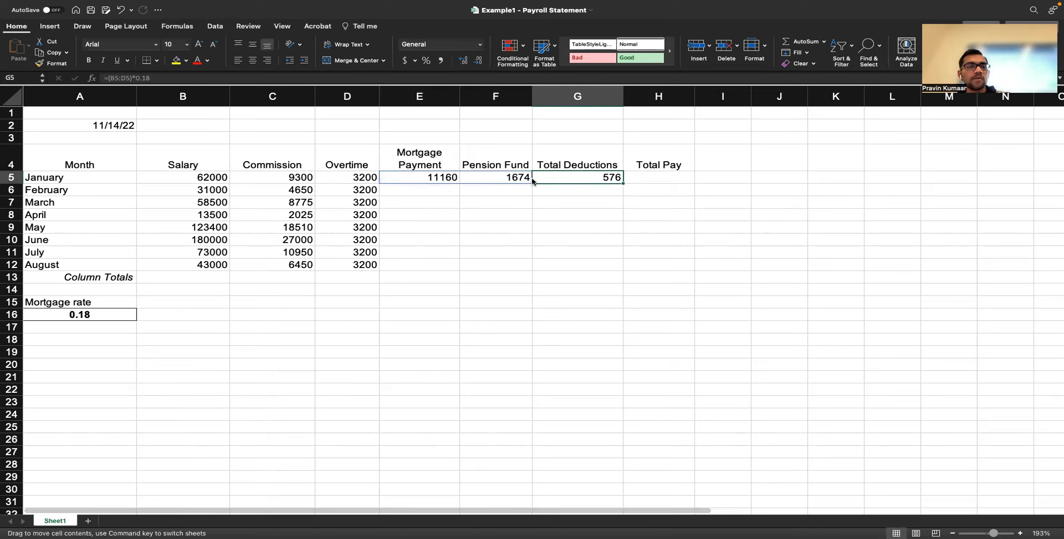
click(517, 181)
click(437, 177)
click(478, 180)
click(565, 181)
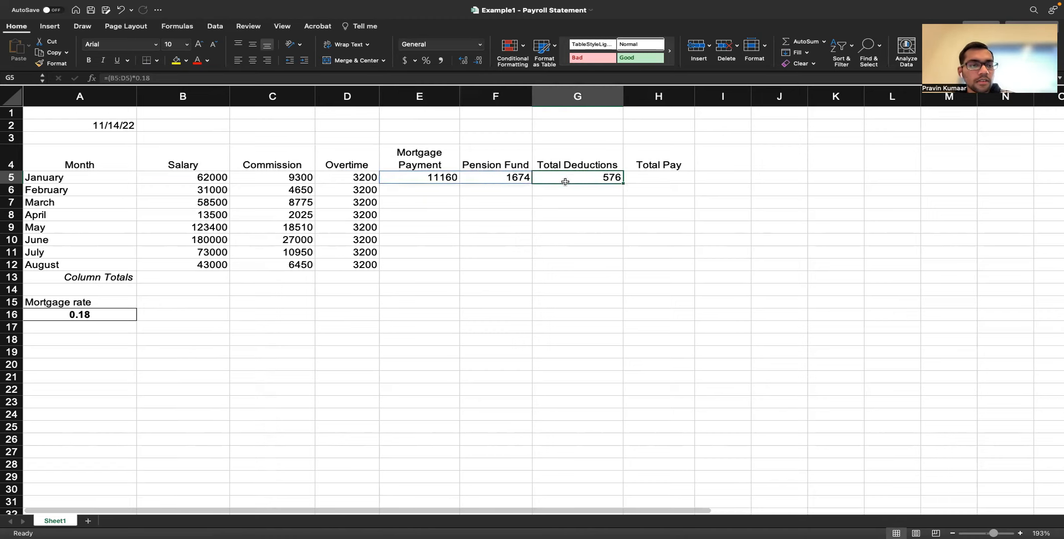
- Undo the mortgage and commission entries, restore =B5*15% in C5 and auto-fill it down to C12
key(super+z)
key(super+z)
key(super+z)
key(super+z)
key(super+z)
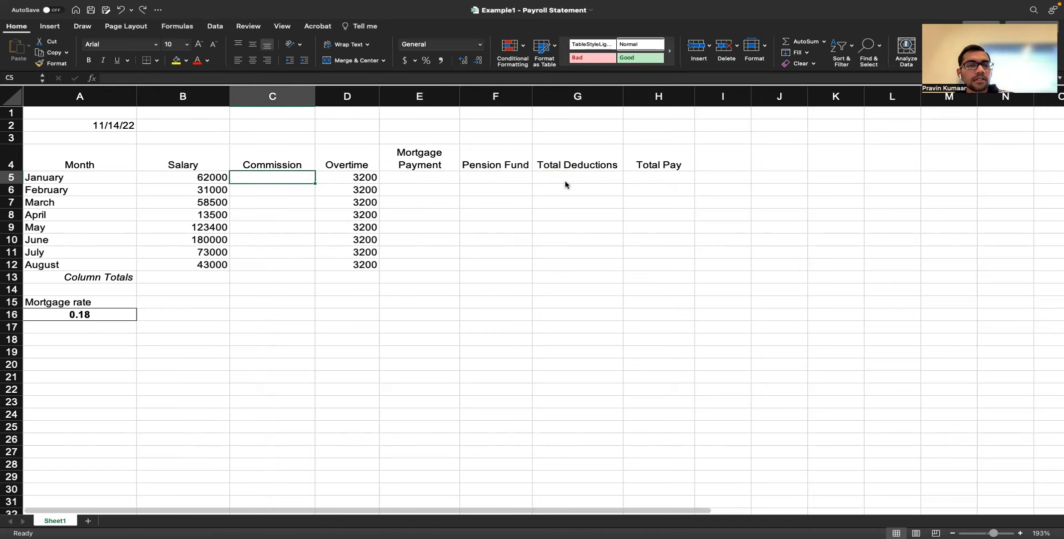
key(super+y)
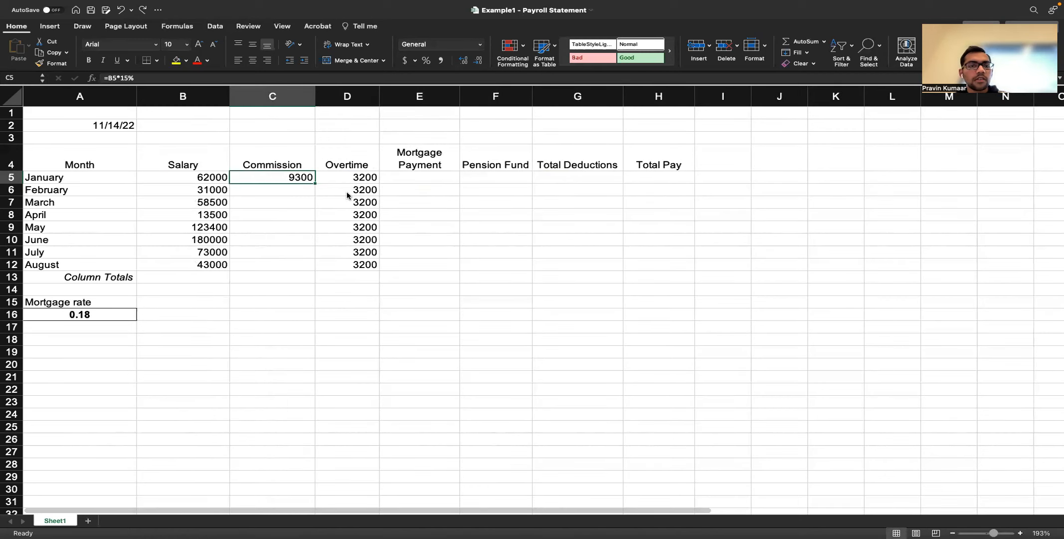
drag(315, 184, 297, 265)
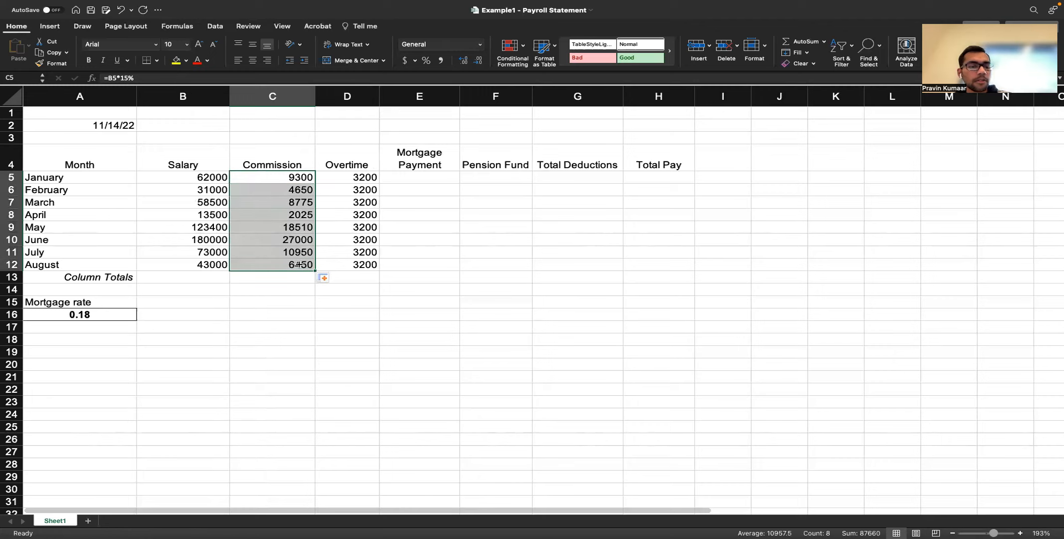
- Enter the formula =B5:D5*0.18 without parentheses for January's mortgage payment in E5
click(446, 175)
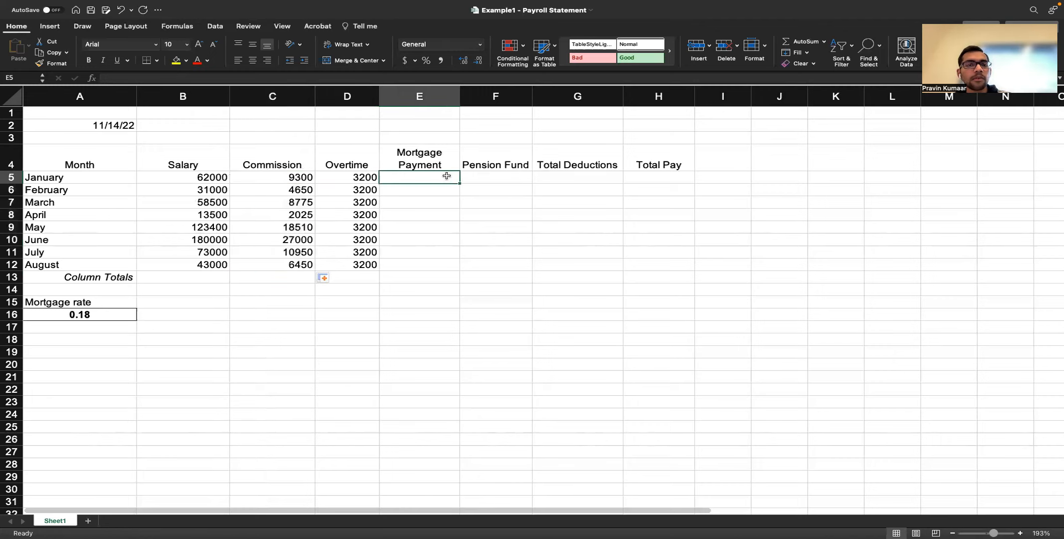
double_click(446, 175)
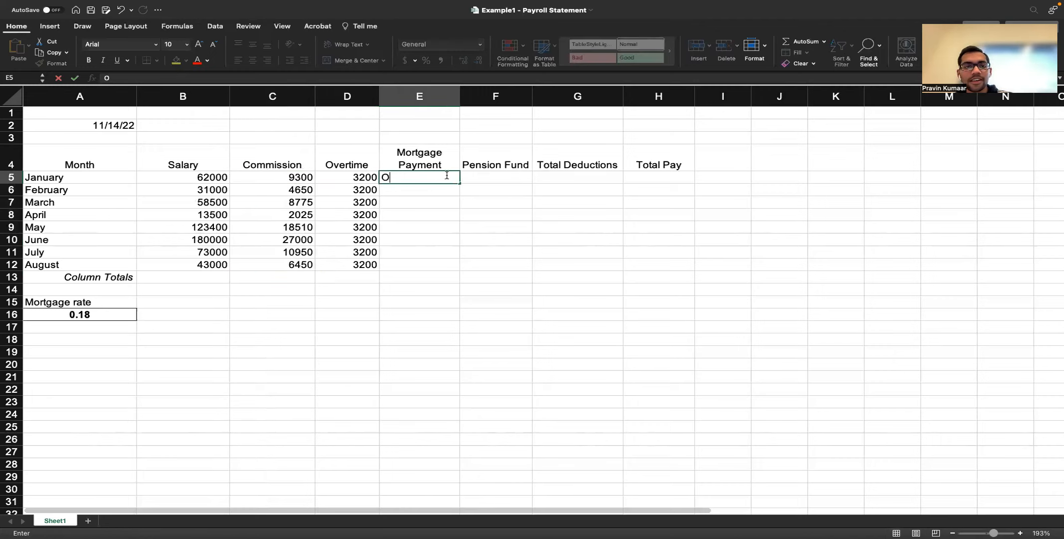
text(=)
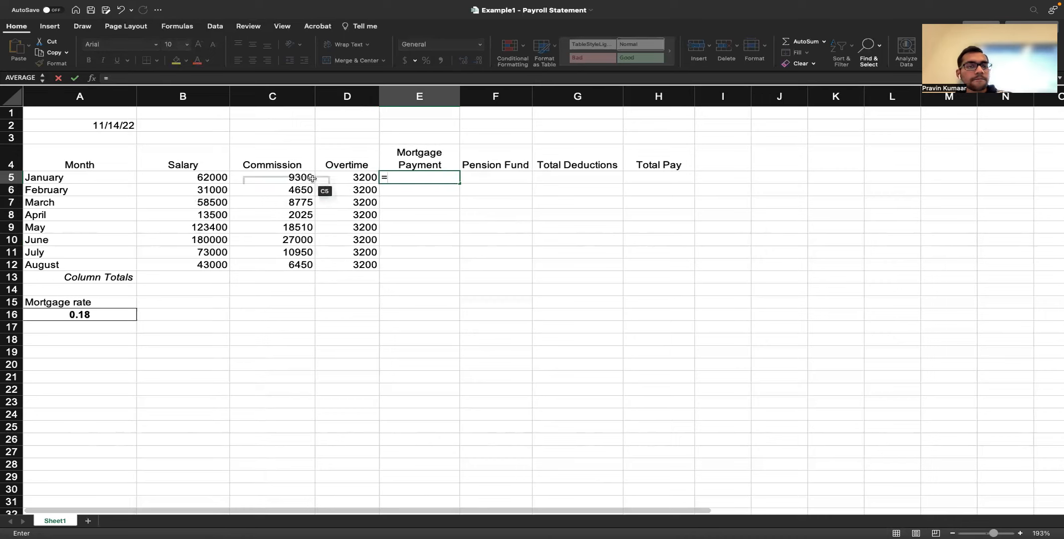
drag(222, 178, 355, 180)
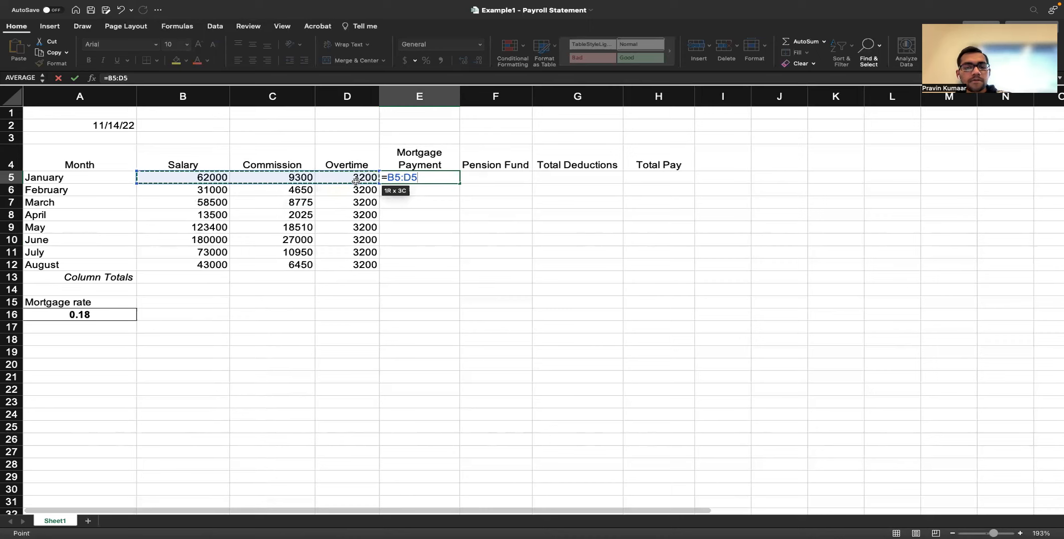
text(*)
text(A16)
key(Return)
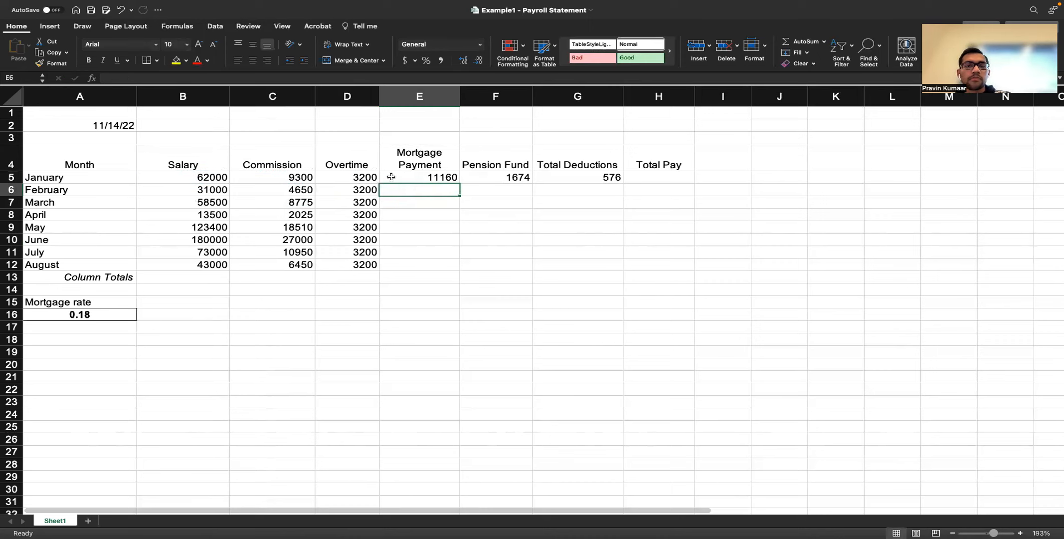
- Compare the formulas behind January's mortgage payment, pension fund and total deductions cells, E5 to G5
click(472, 177)
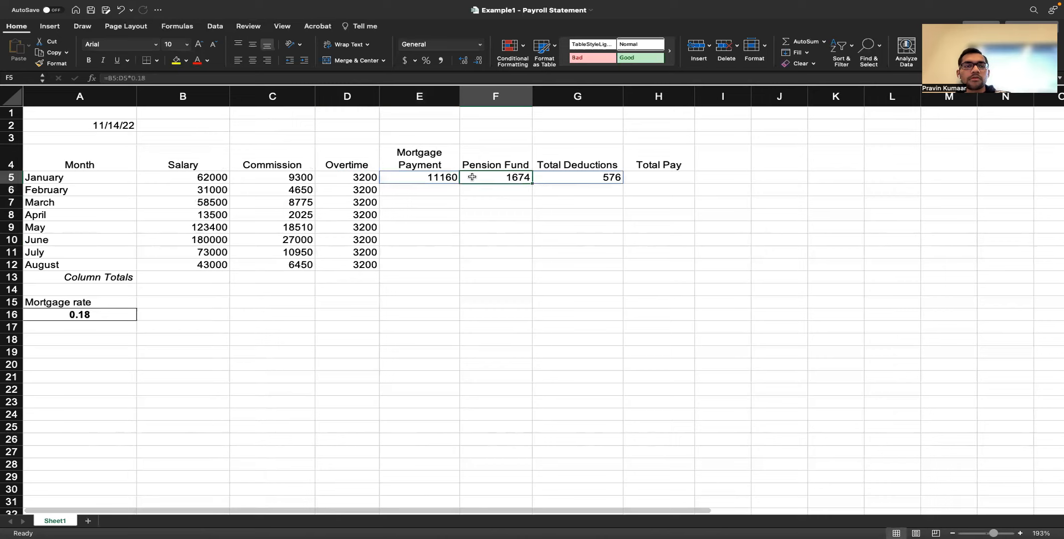
key(Right)
click(472, 177)
key(shift+Right)
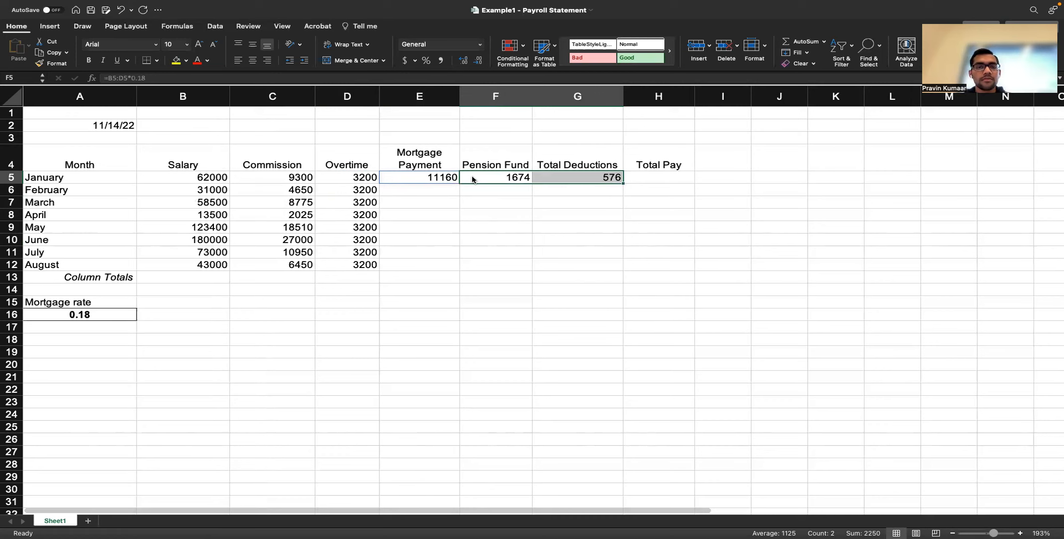
click(429, 252)
click(565, 181)
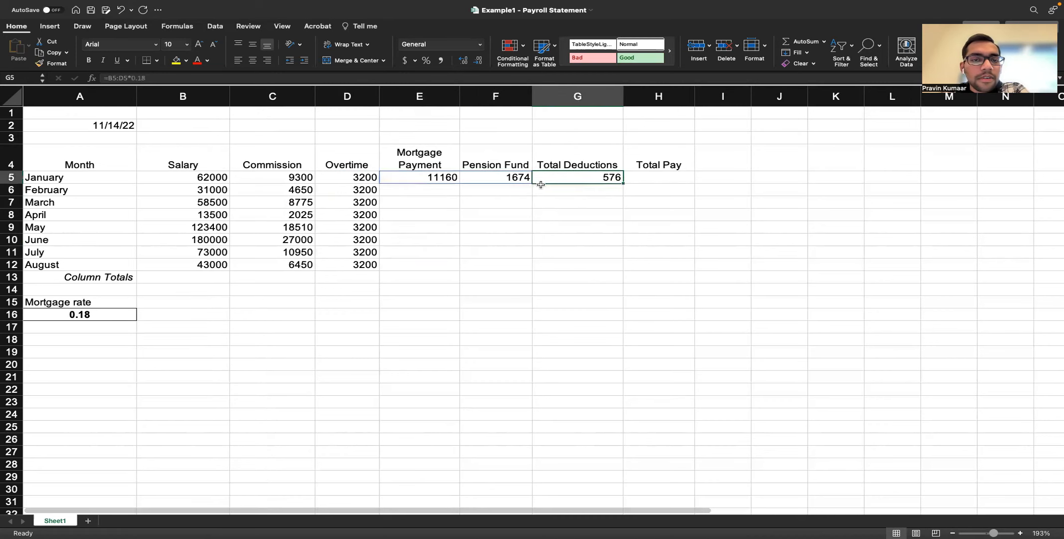
click(439, 179)
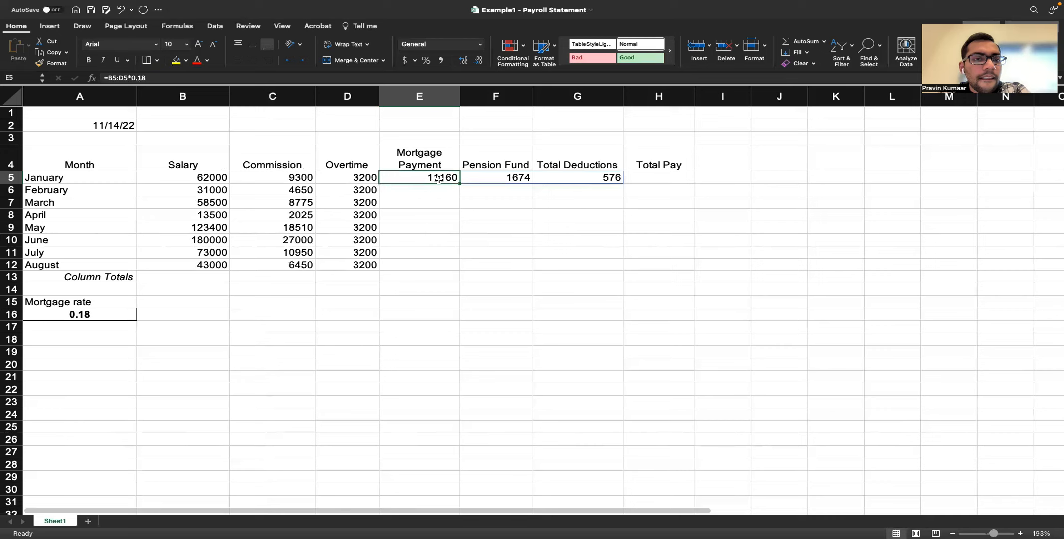
click(487, 178)
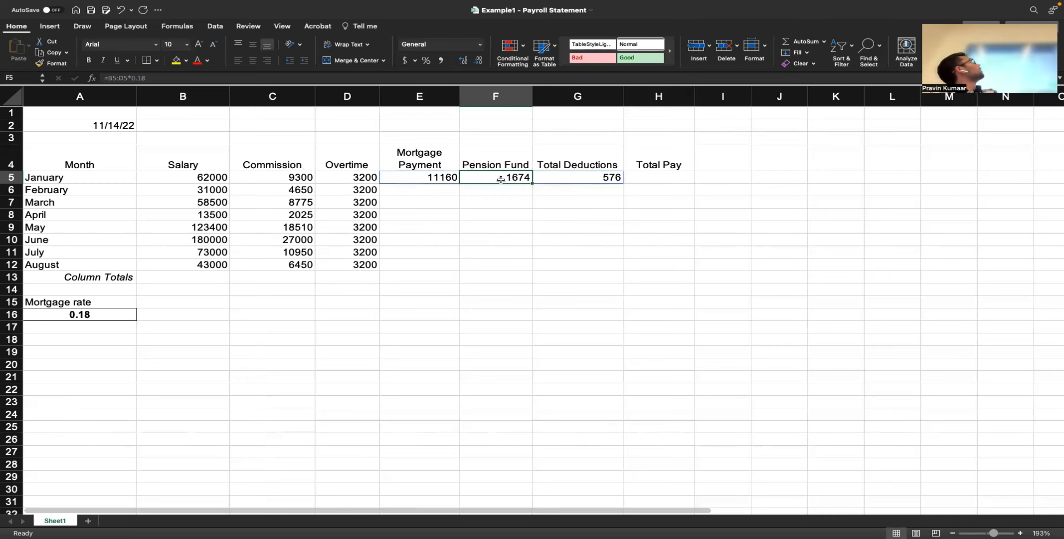
click(442, 177)
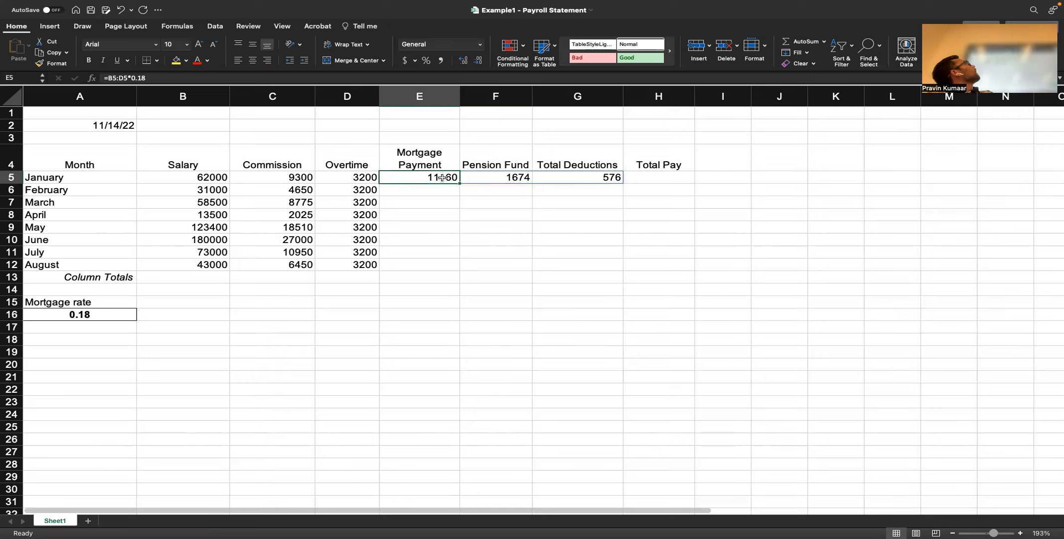
click(494, 177)
click(441, 179)
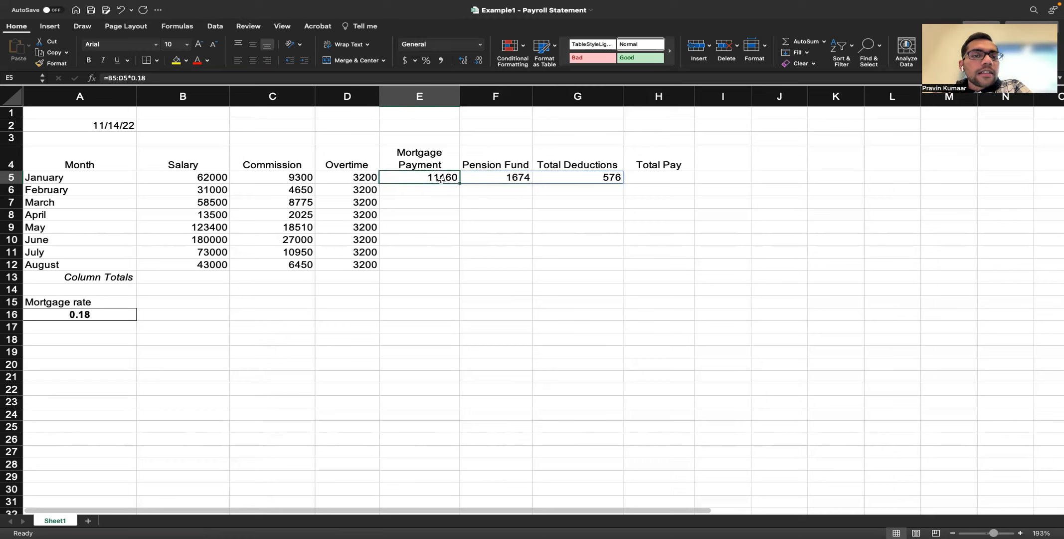
- Undo January's mortgage entry and enter =(B5:D5)*A16 in E5, referencing the mortgage rate cell
key(super+z)
key(super+z)
text(=)
click(207, 180)
drag(208, 182, 335, 187)
key(Left)
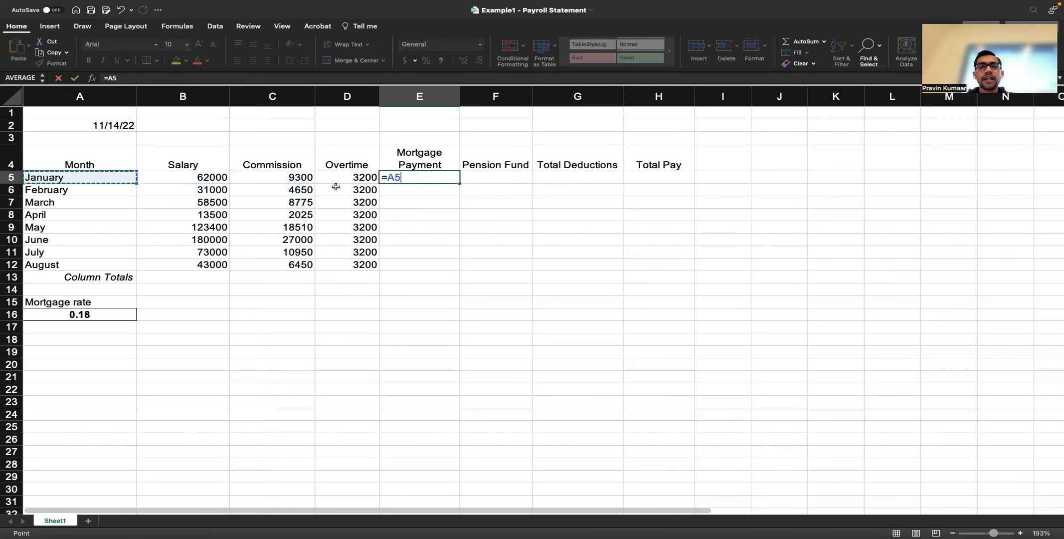
click(428, 204)
key(BackSpace)
key(BackSpace)
text(()
drag(214, 179, 375, 177)
text())
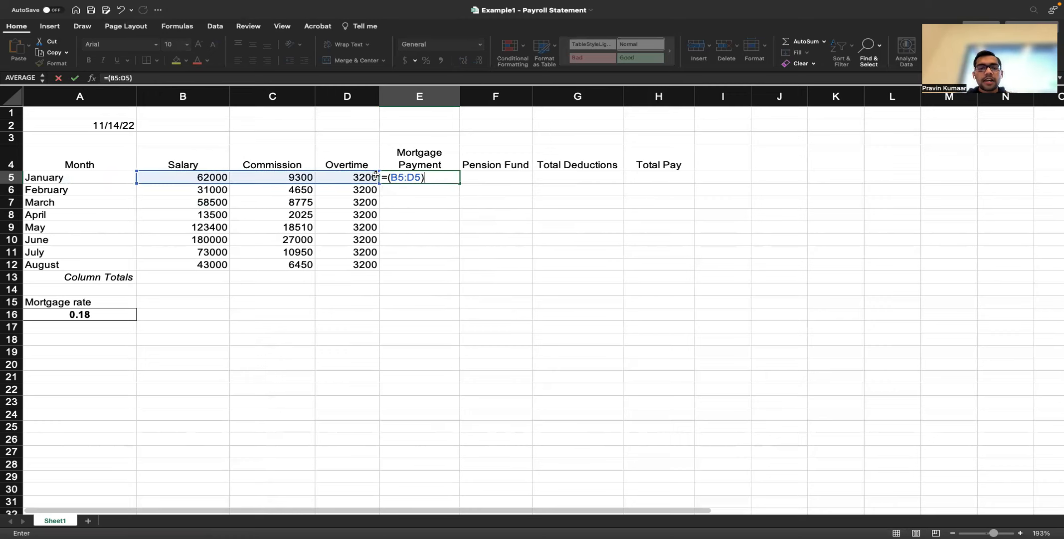
text(*)
click(112, 322)
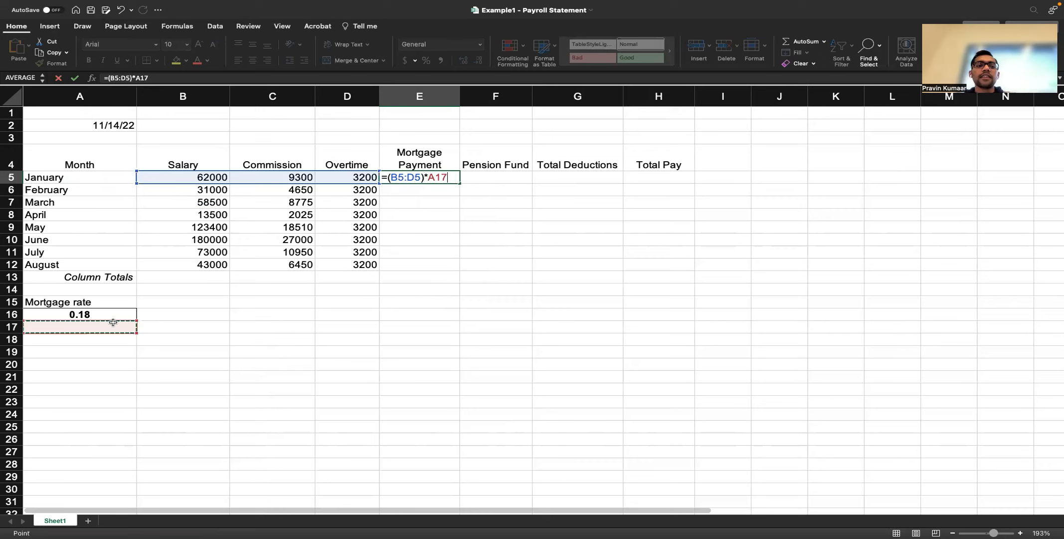
click(111, 317)
key(Return)
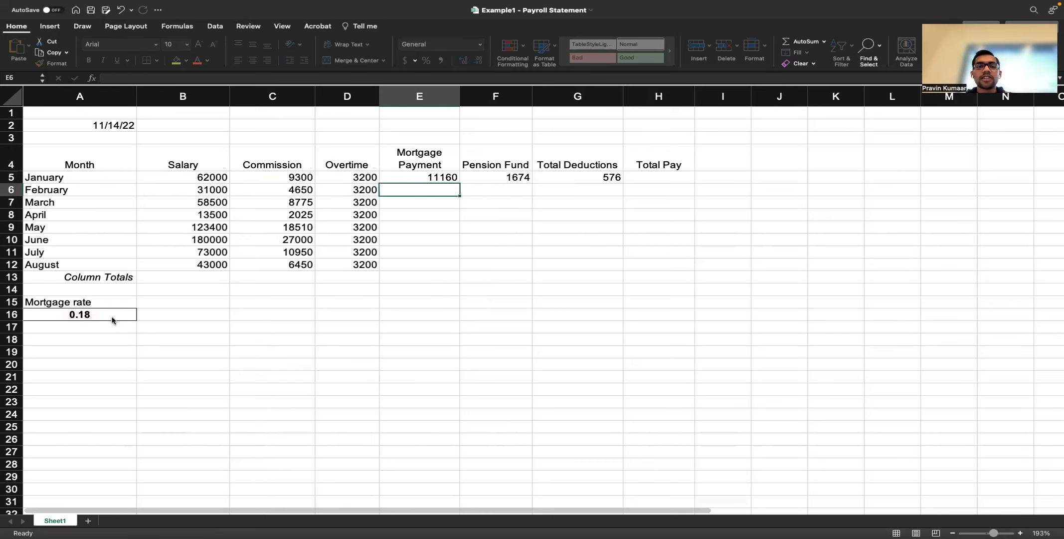
- Set the mortgage rate in A16 to 0.15 to test the cell reference
double_click(105, 314)
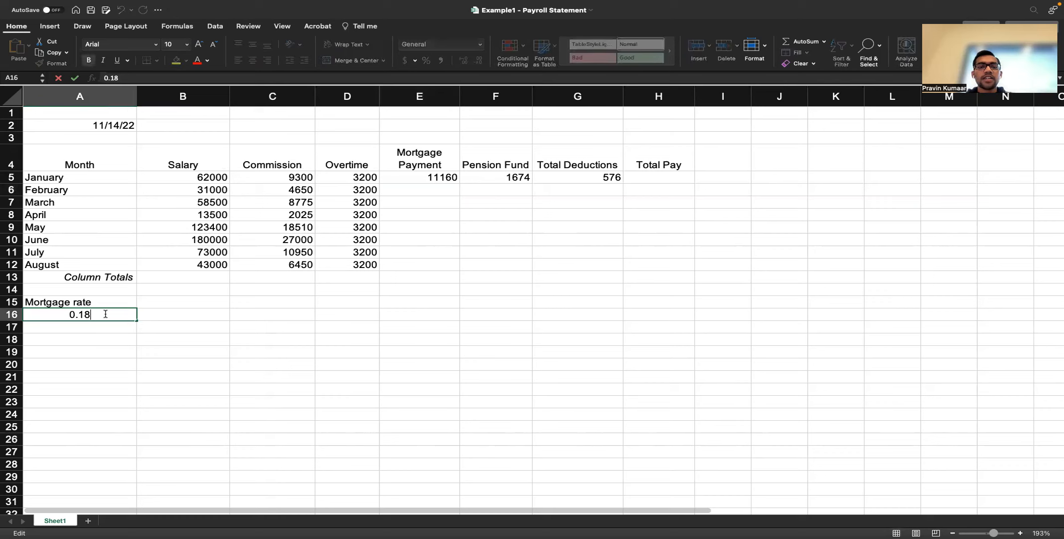
key(BackSpace)
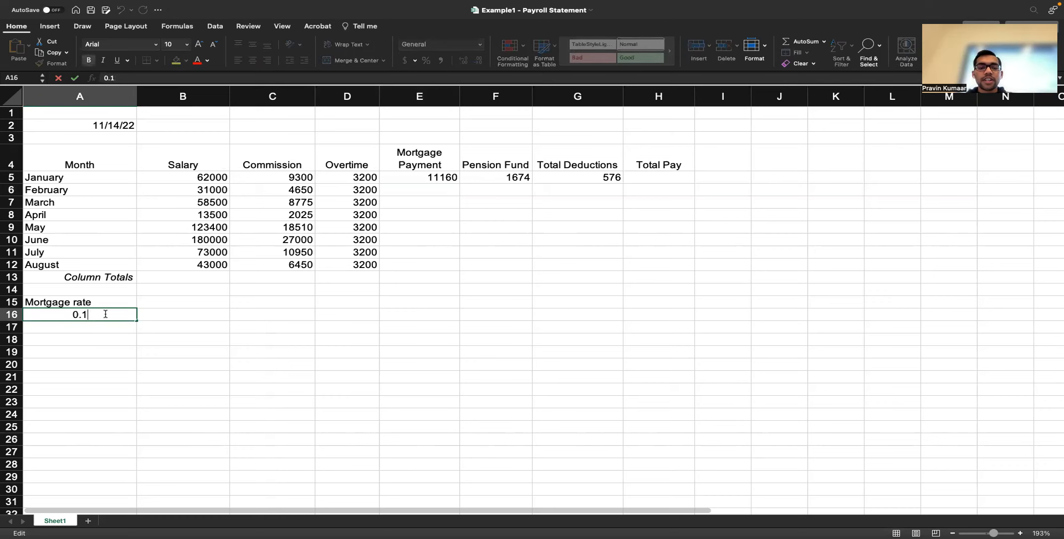
text(5)
key(Return)
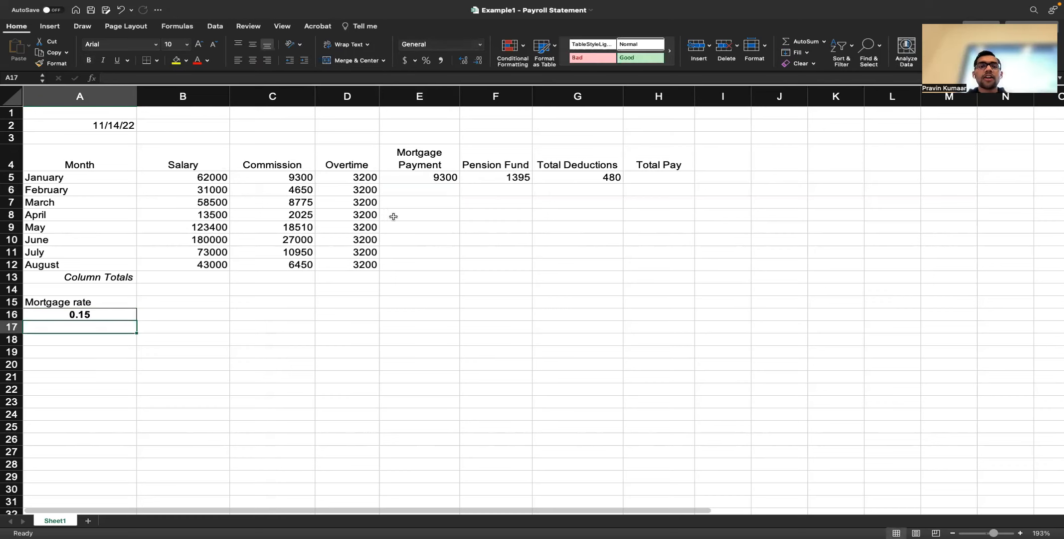
- Set the mortgage rate in A16 back to 0.18
click(79, 316)
double_click(114, 314)
key(BackSpace)
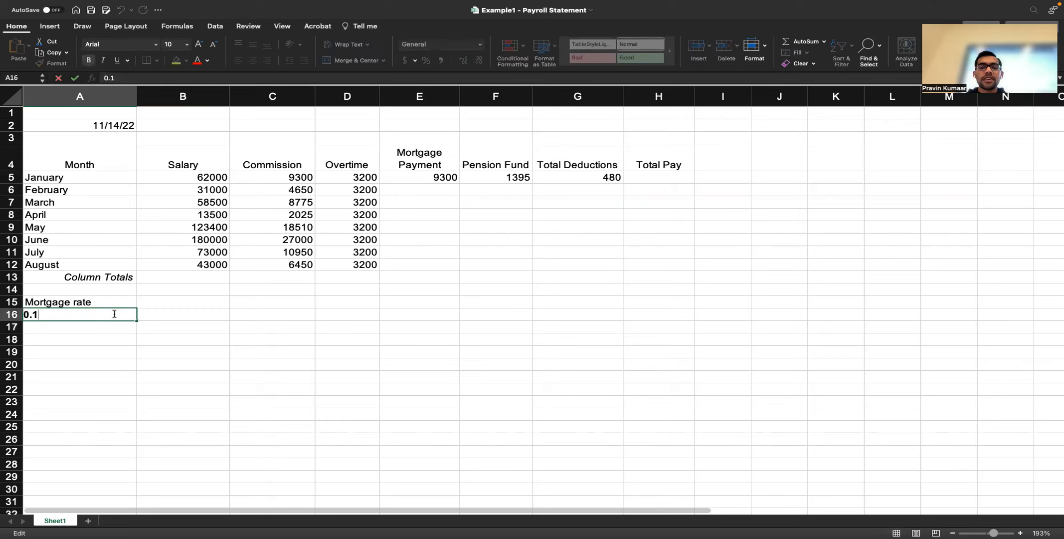
text(8)
key(Return)
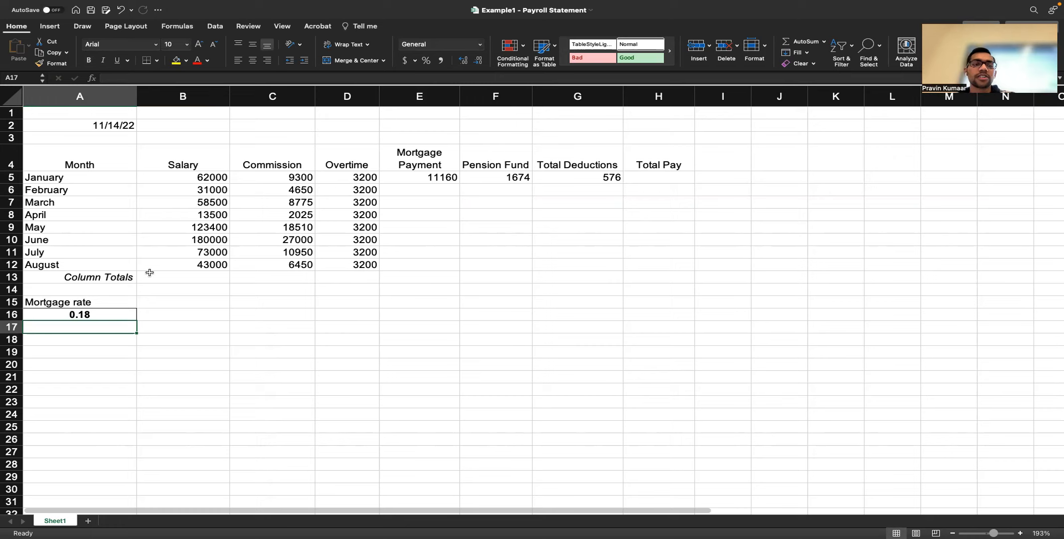
- Check the January mortgage formula and its rate cell, and undo the rate edits and the E5 formula
click(391, 181)
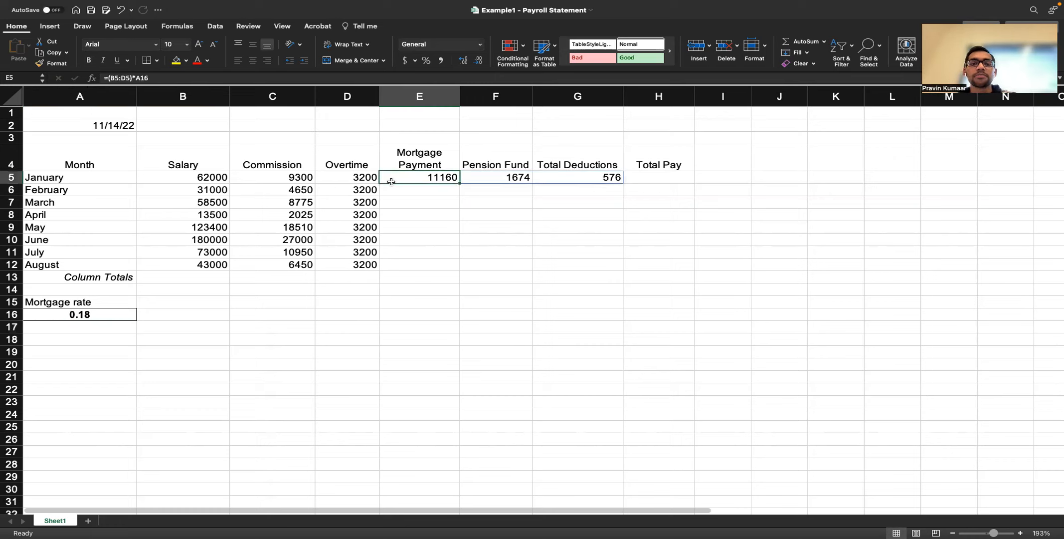
click(118, 313)
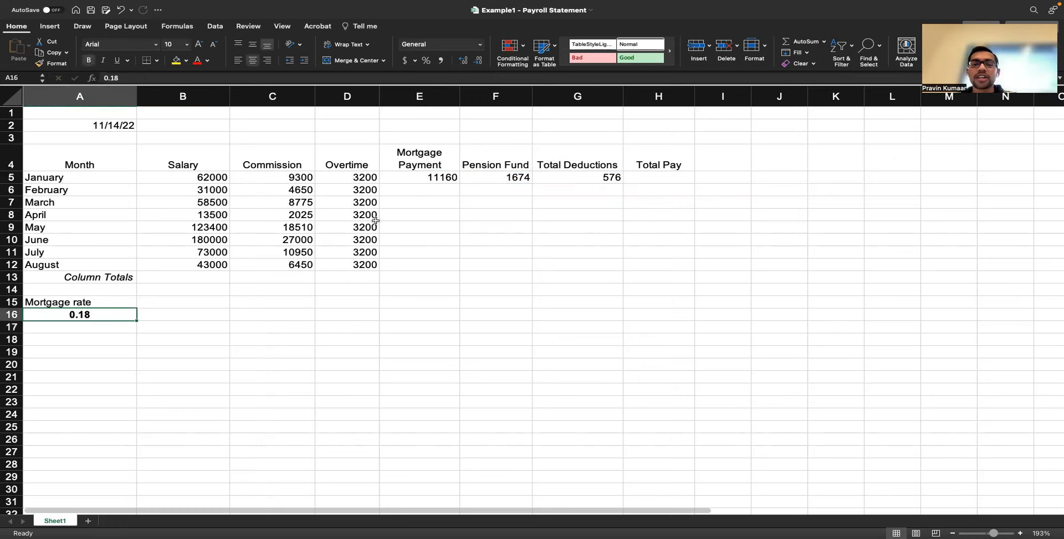
key(super+z)
key(super+z)
key(super+z)
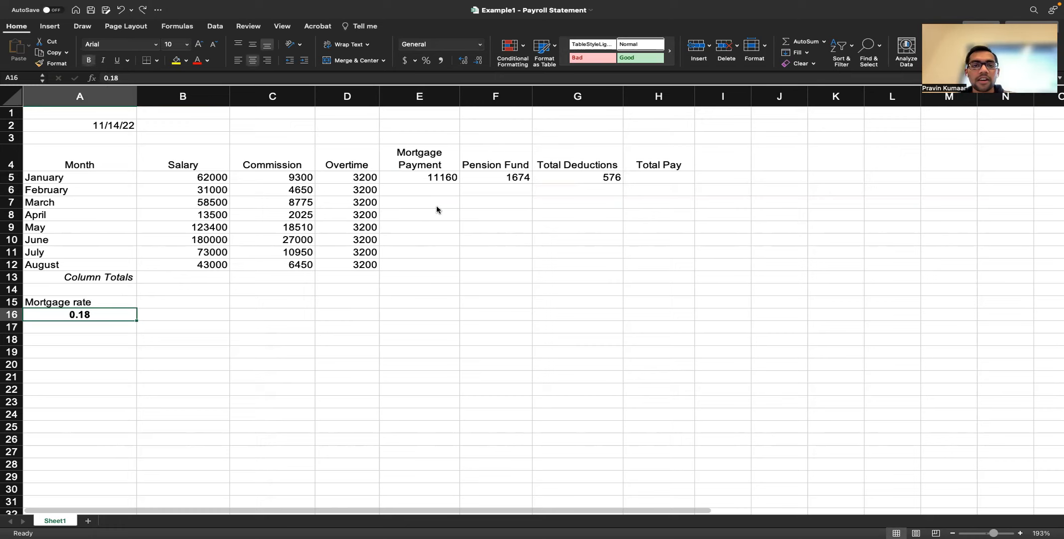
- Enter =(SUM(B5:D5)*A16) in E5 to calculate January's mortgage payment from salary, commission and overtime
click(215, 177)
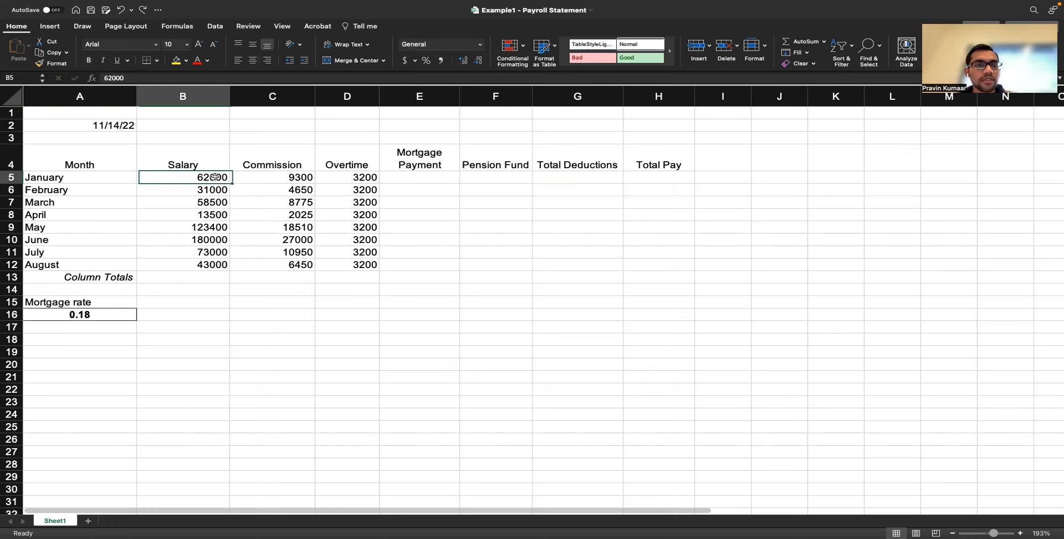
key(shift+Right)
key(shift+Right)
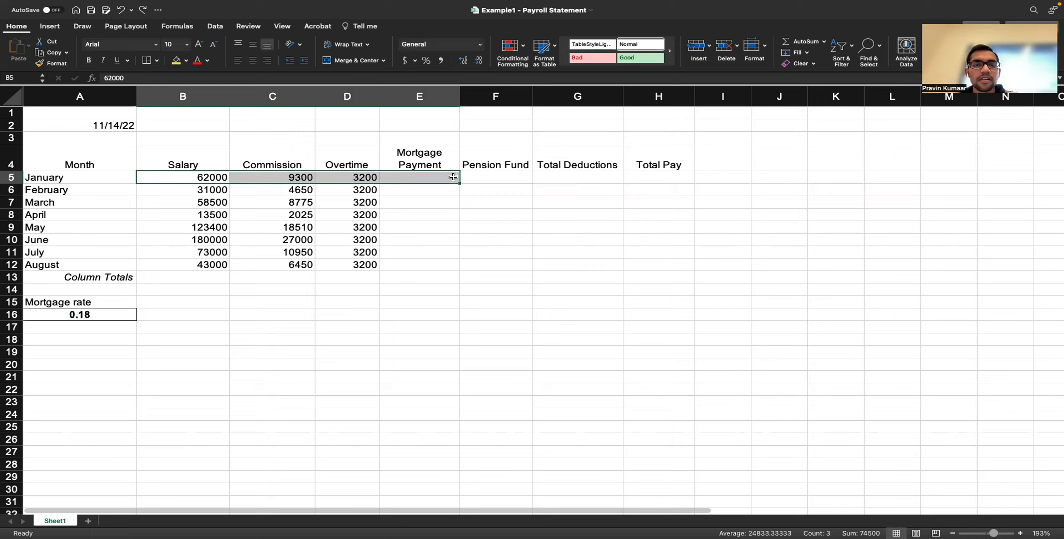
double_click(453, 177)
text(=(SU)
key(BackSpace)
key(BackSpace)
text(SUM)
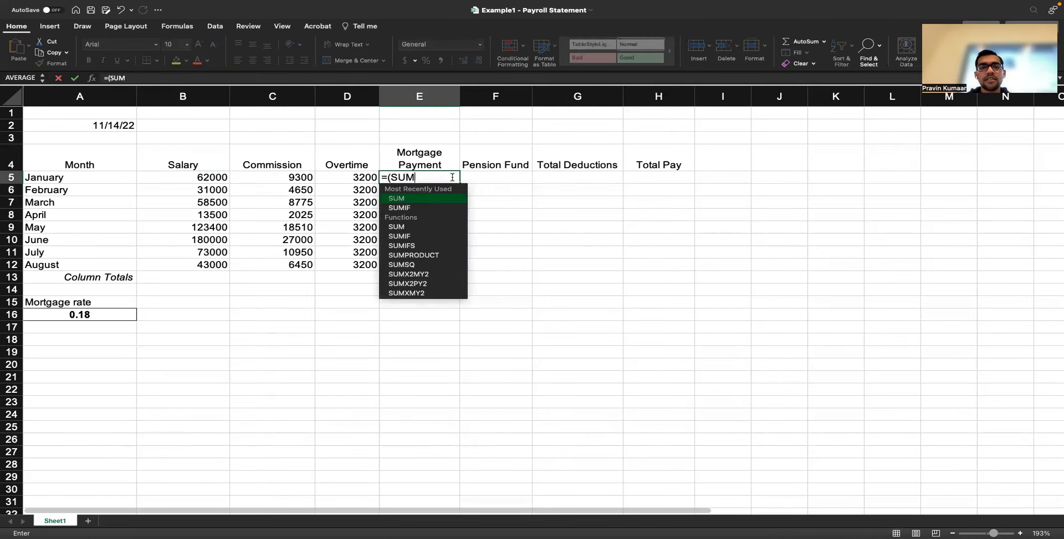
text(()
click(169, 178)
drag(259, 180, 330, 179)
text()*0)
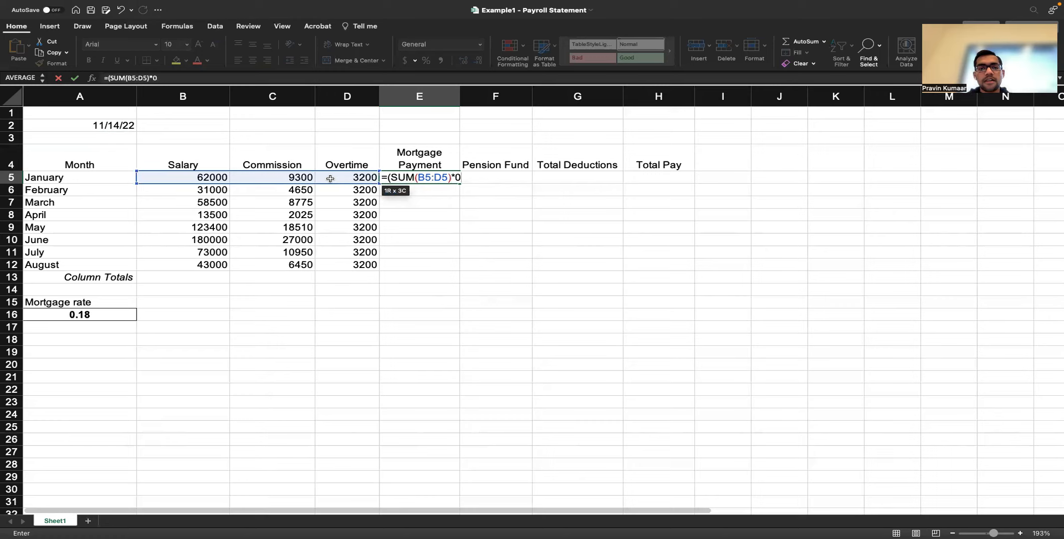
text(.)
key(BackSpace)
key(BackSpace)
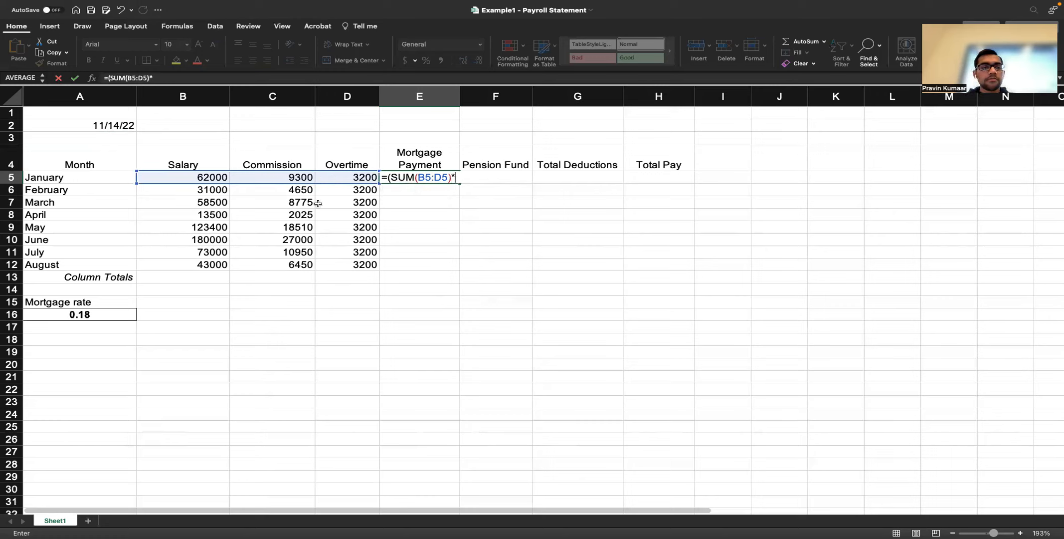
click(122, 320)
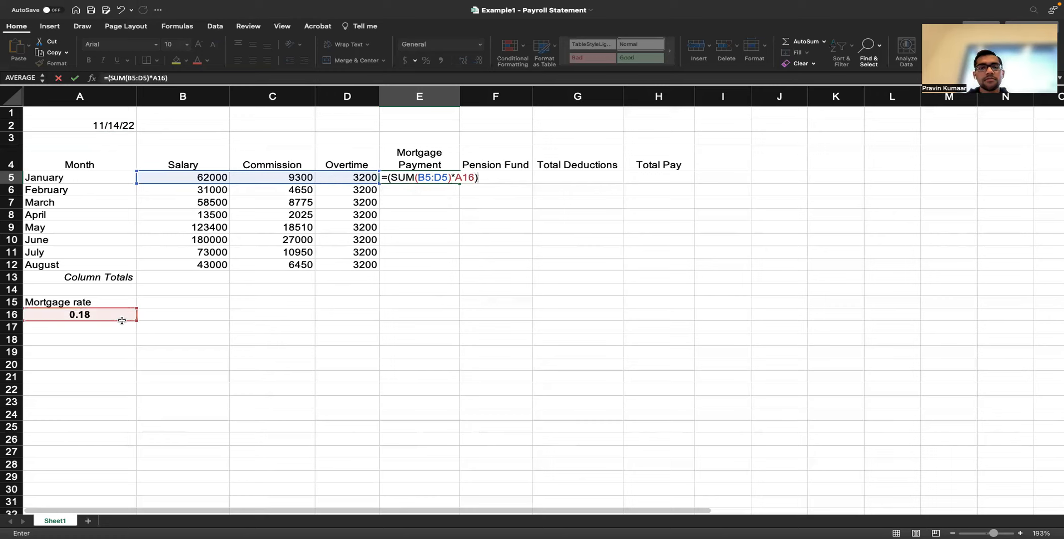
key(Return)
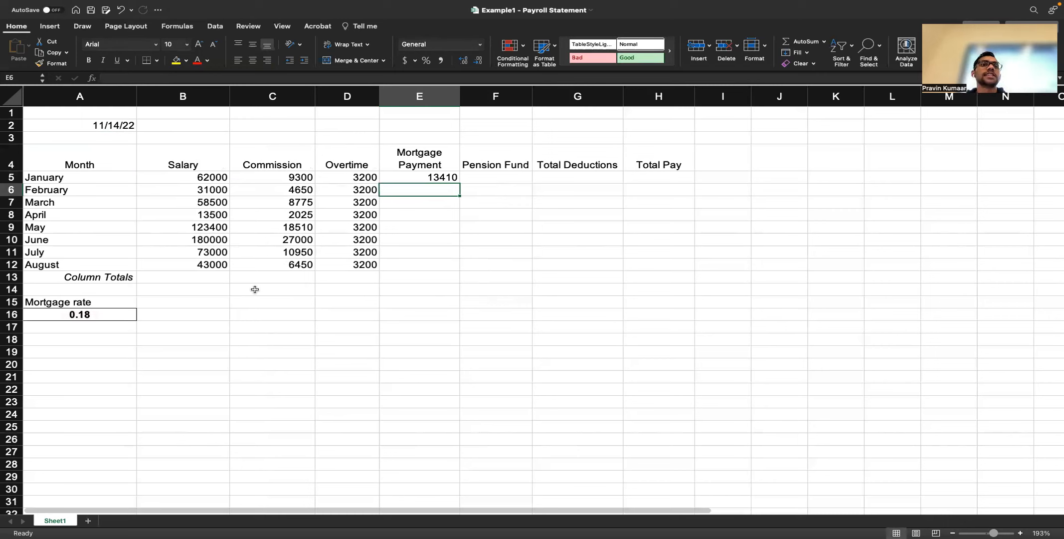
- Auto-fill the mortgage payment formula from E5 down to E12 and compare the formulas in E6 and E5
click(434, 181)
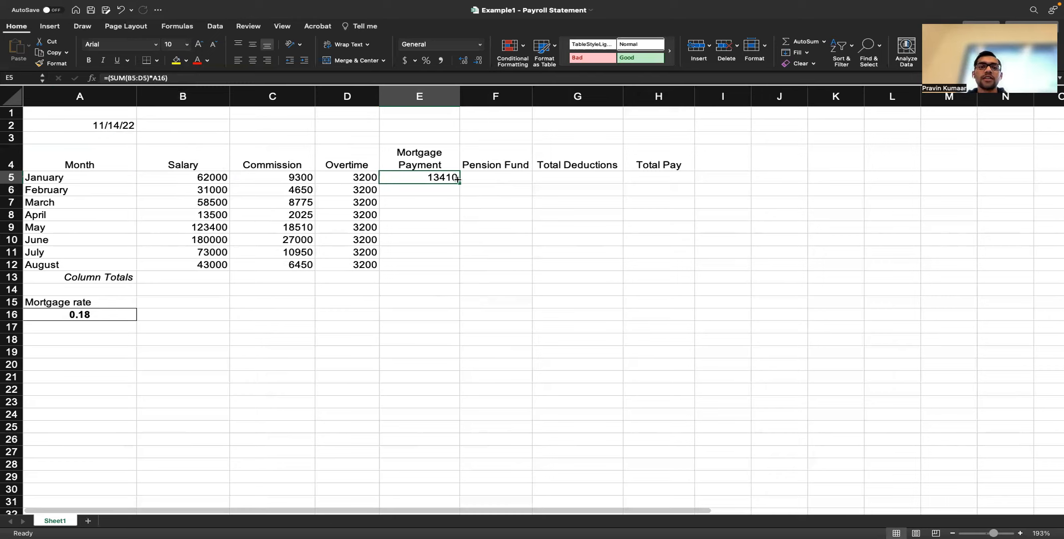
drag(459, 183, 448, 265)
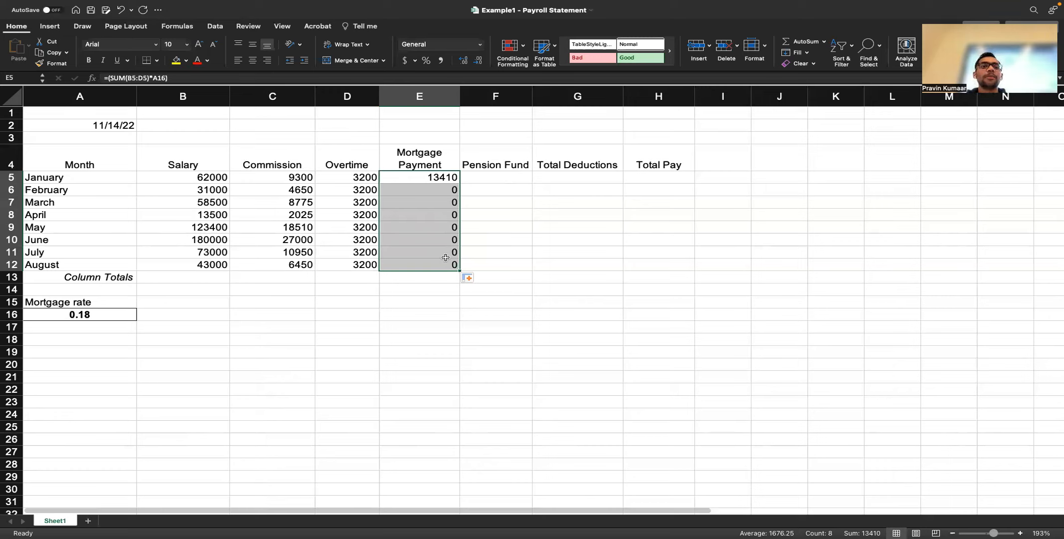
click(441, 189)
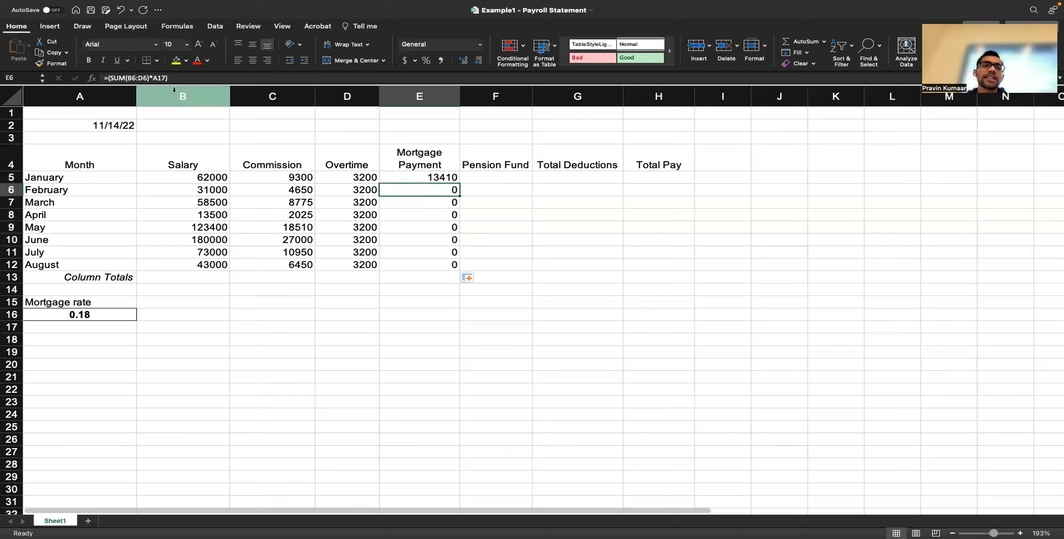
click(447, 178)
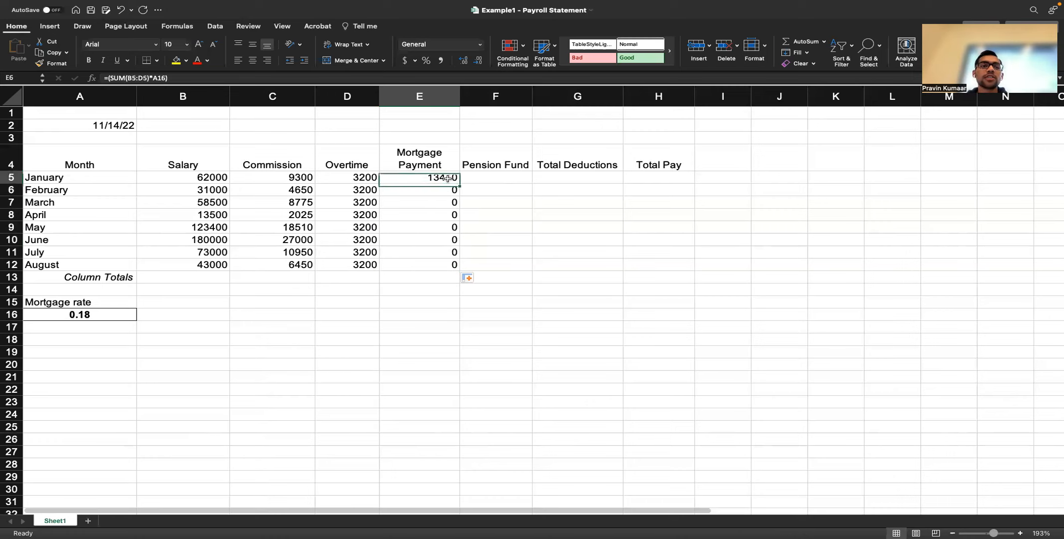
- Inspect February's mortgage payment formula in E6, its income range B6:D6 and the cell it uses as the rate
click(448, 190)
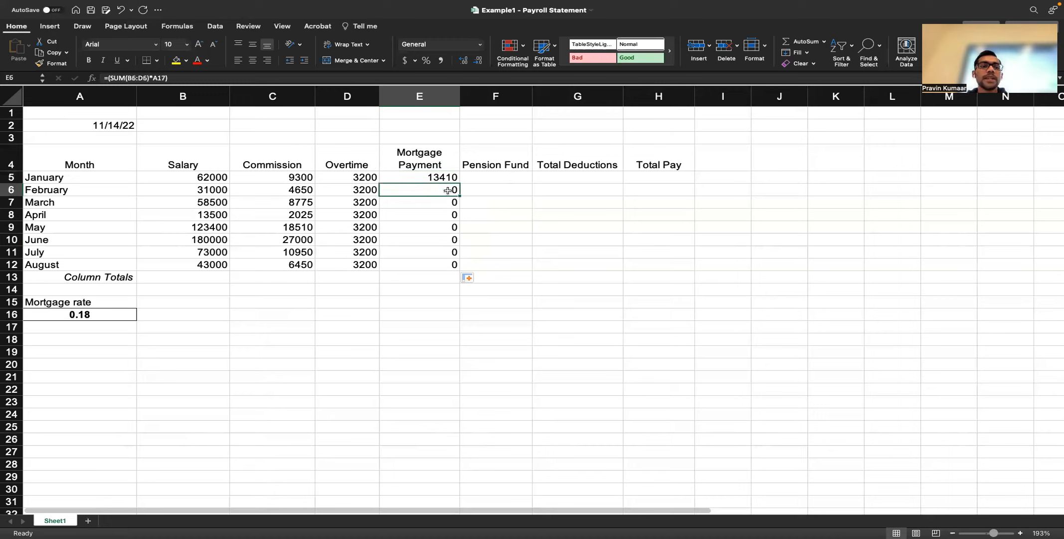
drag(198, 191, 346, 189)
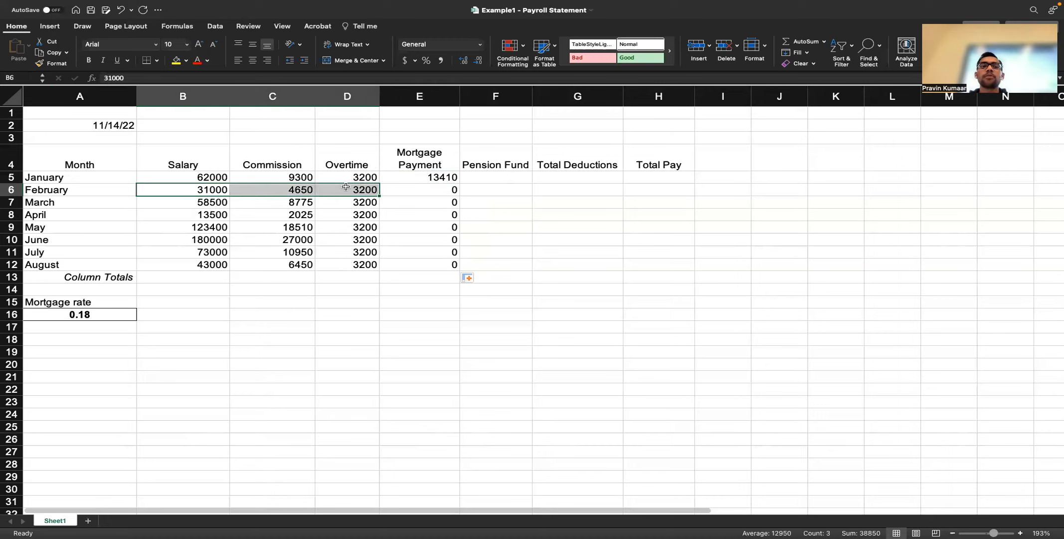
click(455, 191)
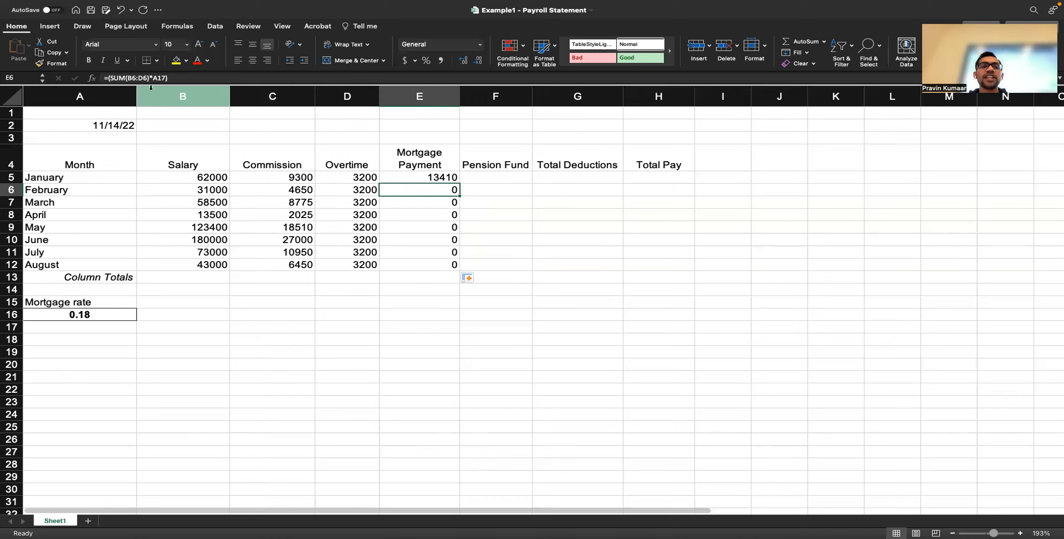
click(96, 329)
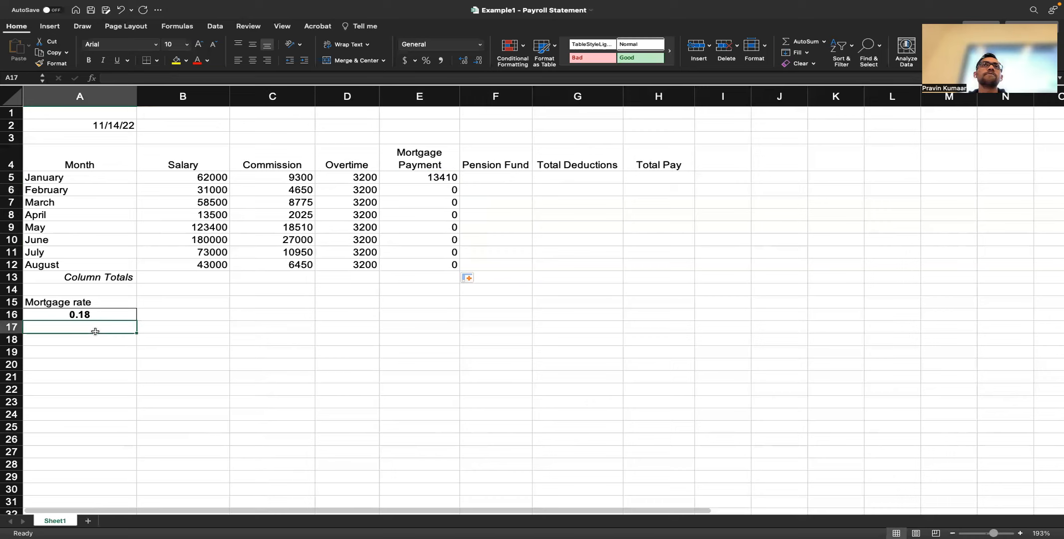
- Fix the rate row in January's mortgage payment formula so that E5 reads =(SUM(B5:D5)*A$16)
click(407, 180)
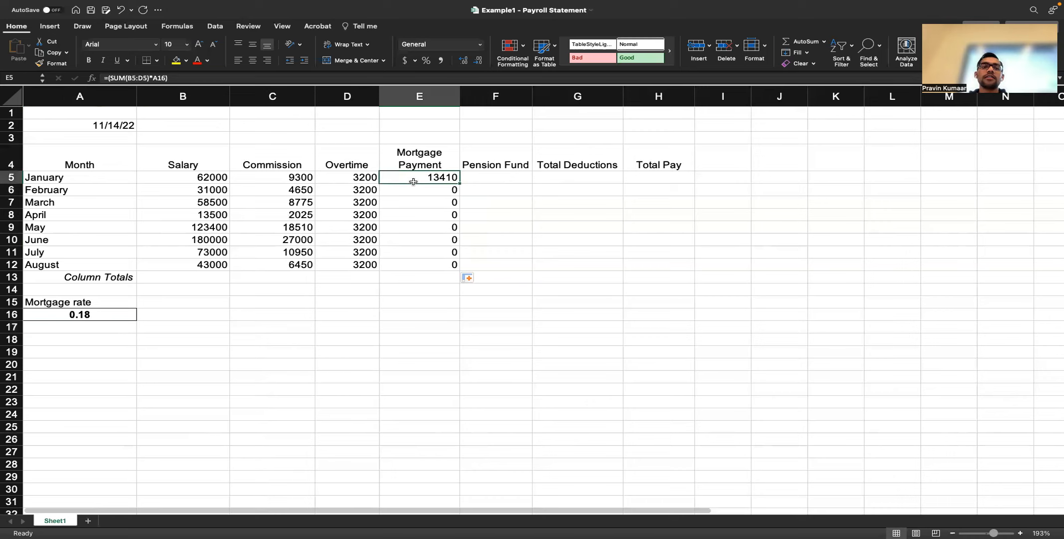
key(F2)
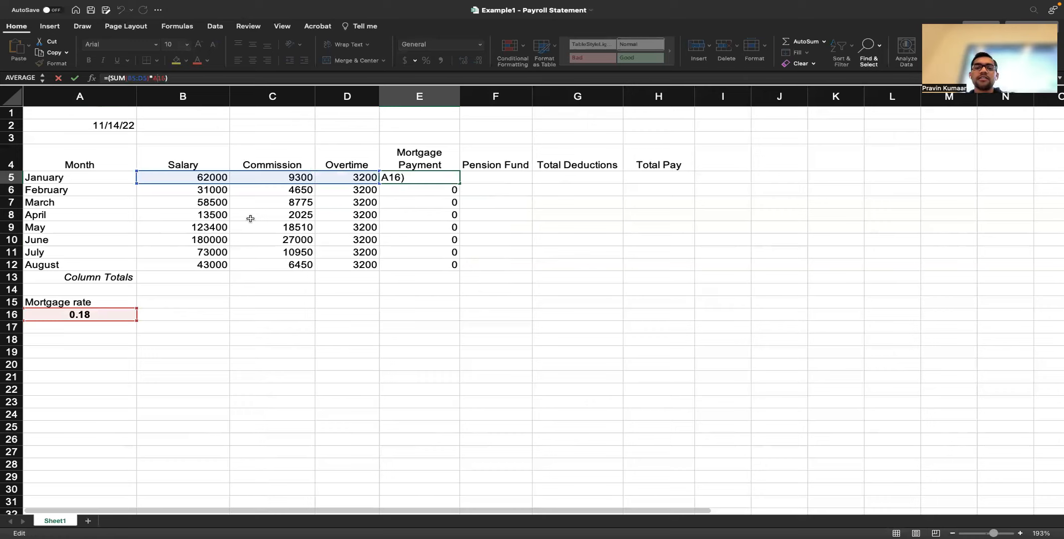
text($)
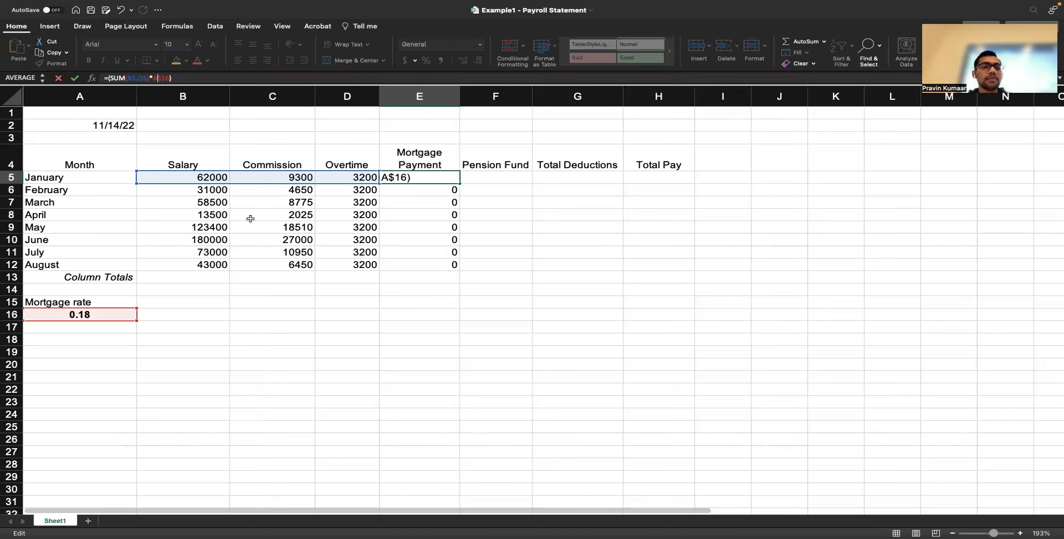
text($)
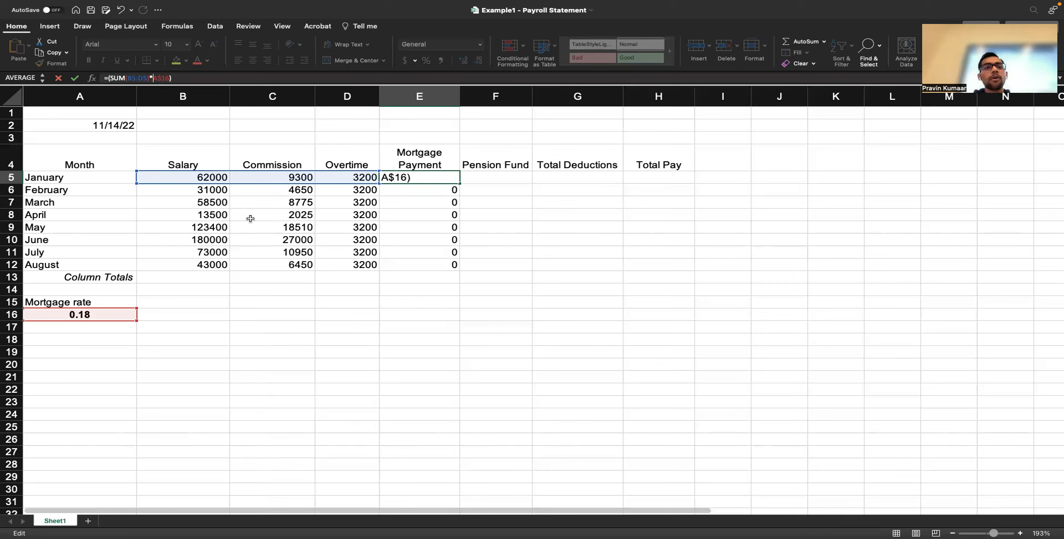
key(Return)
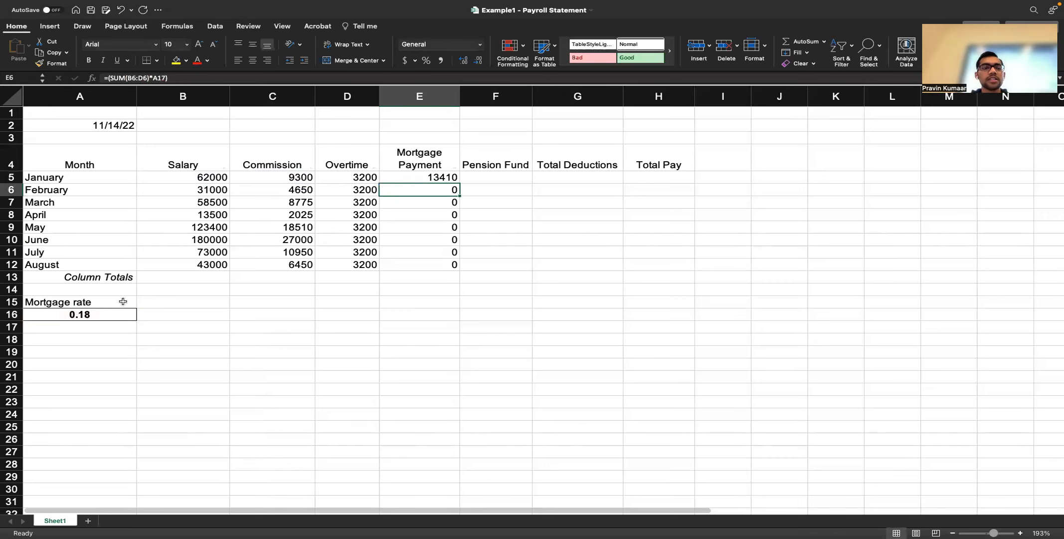
- Auto-fill the mortgage payment formula with the A$16 reference from E5 down to E12
click(447, 181)
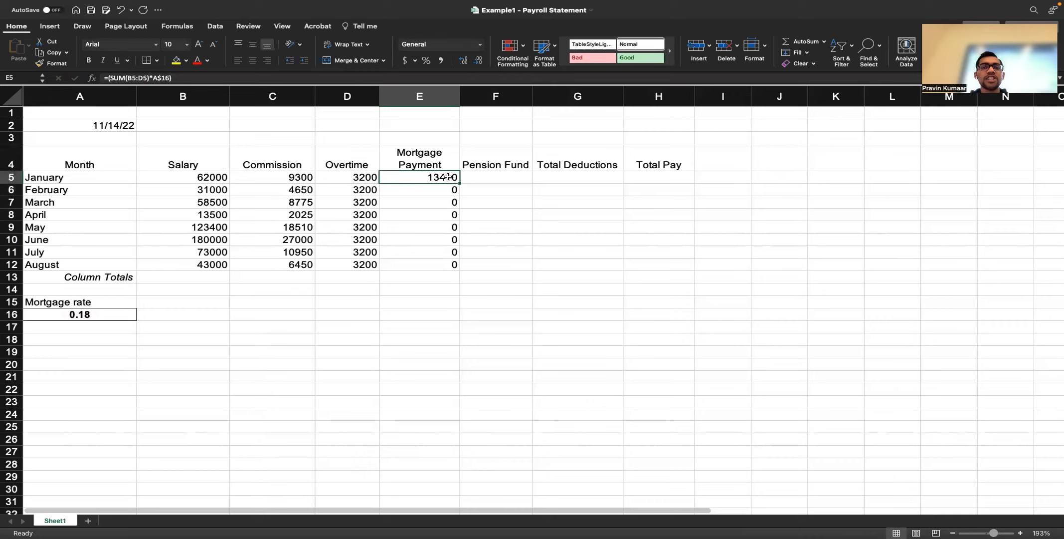
drag(459, 184, 454, 267)
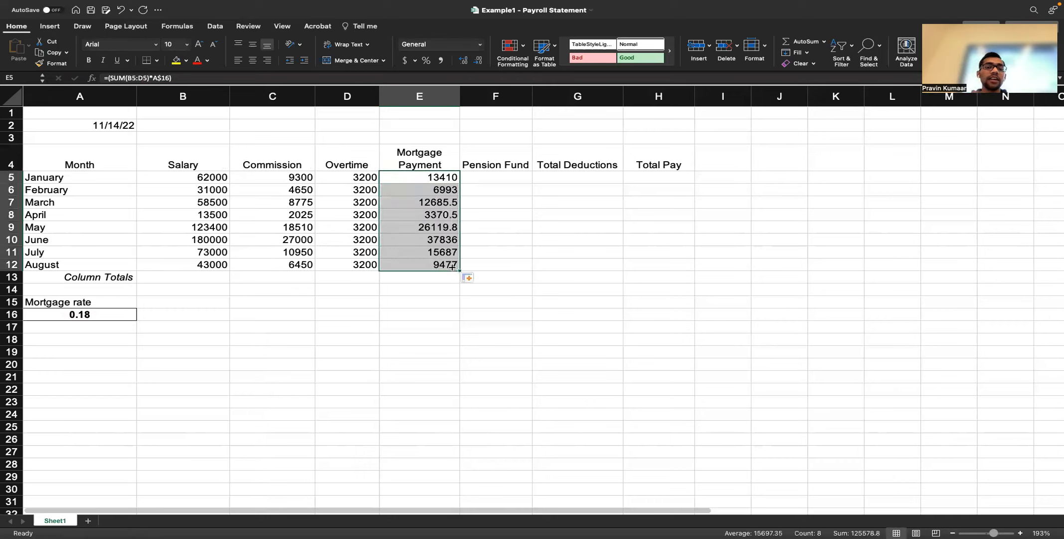
click(456, 178)
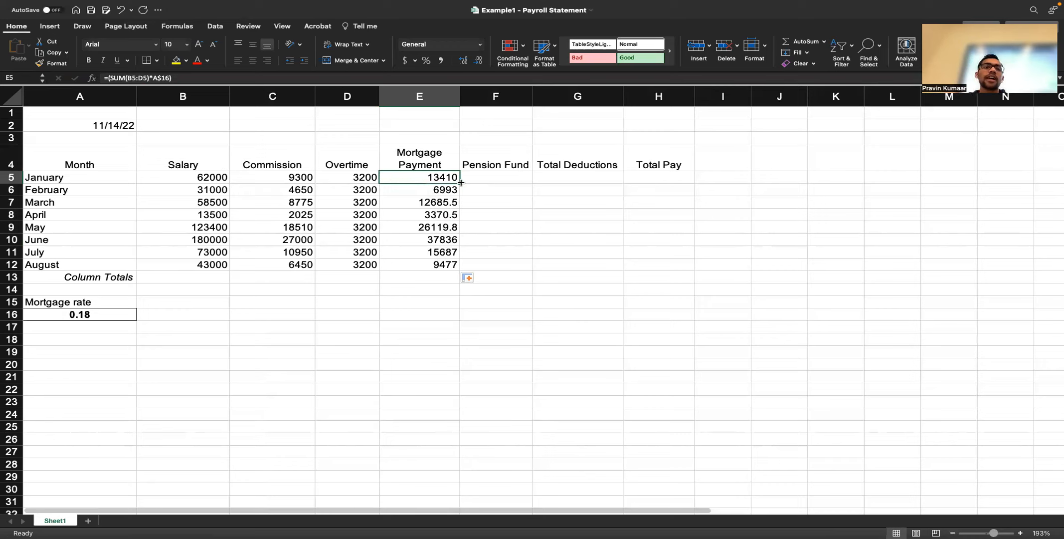
click(156, 78)
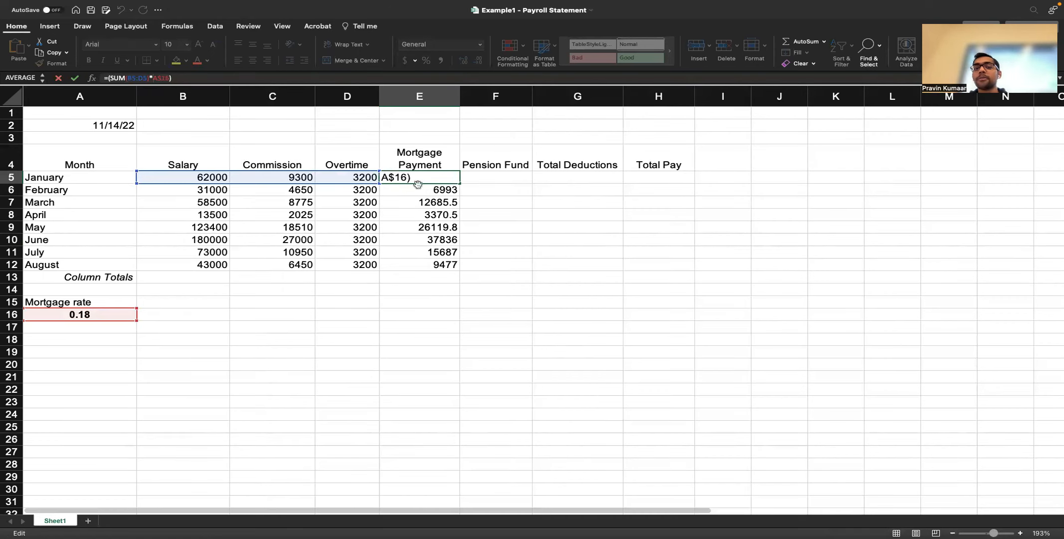
click(432, 301)
key(super+z)
key(super+z)
key(super+z)
key(super+z)
key(super+z)
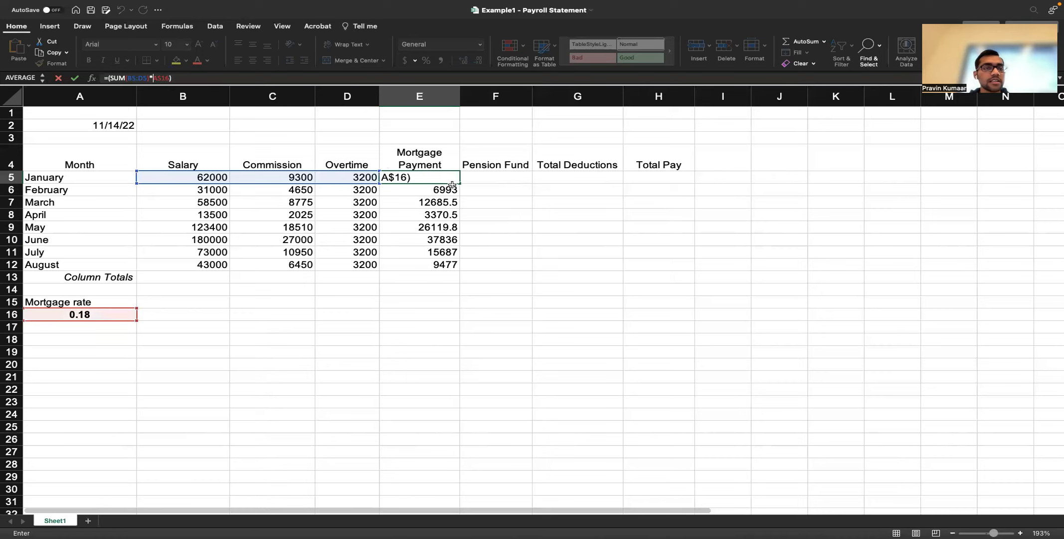
click(395, 219)
click(451, 185)
click(440, 176)
key(Return)
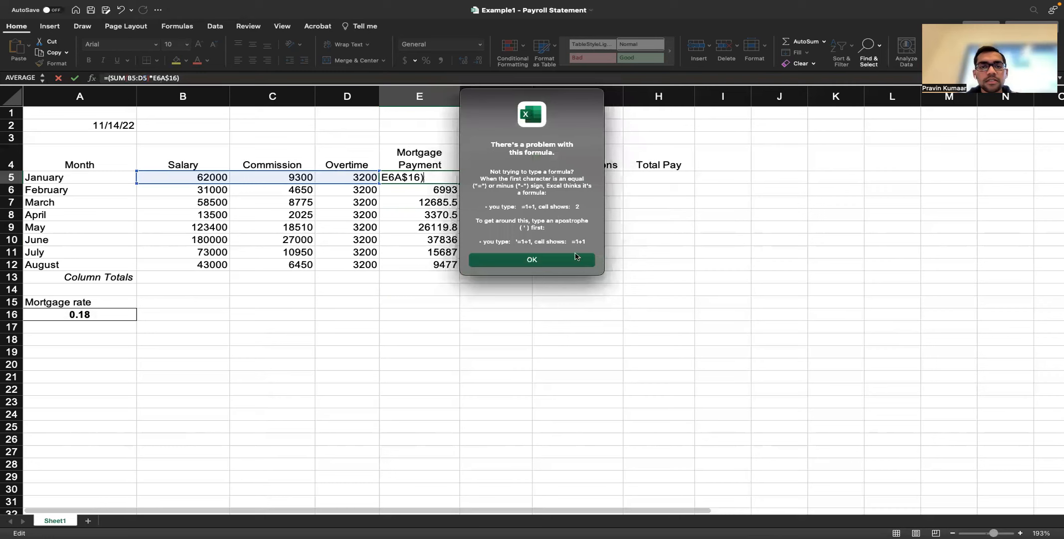
- Dismiss the formula error and remove the stray E6 reference so that E5 reads =(SUM(B5:D5)*A$16)
click(573, 264)
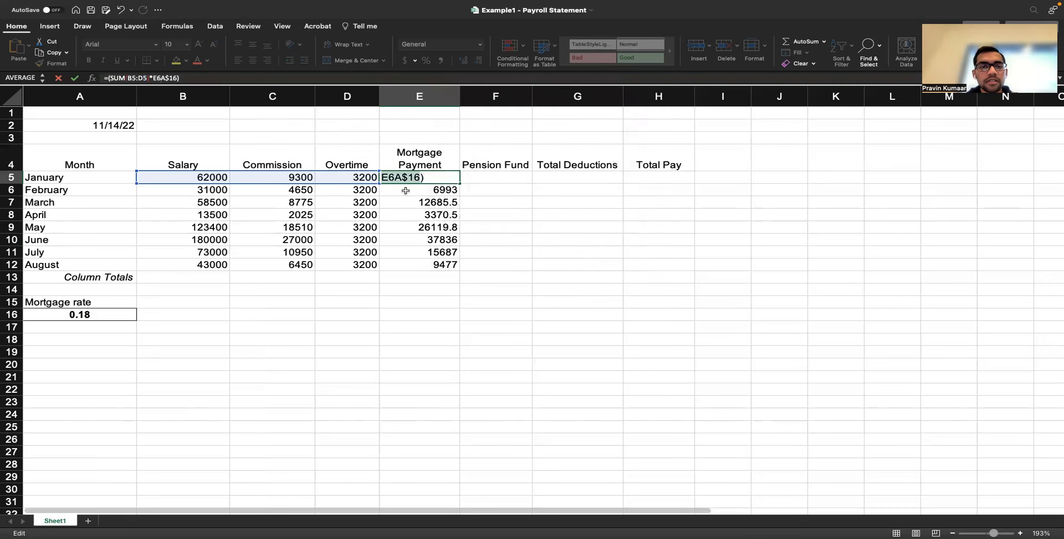
click(163, 78)
key(BackSpace)
key(BackSpace)
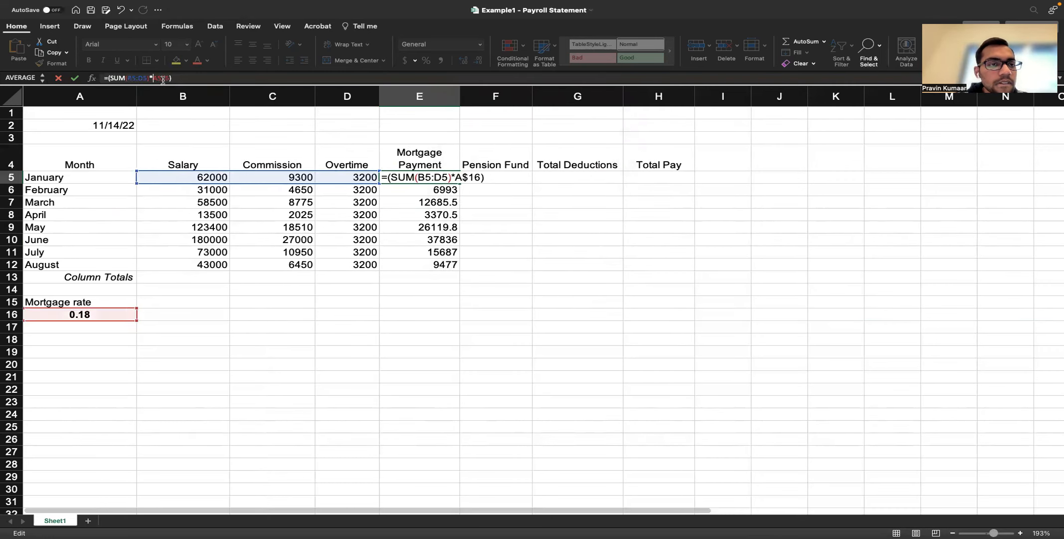
key(Return)
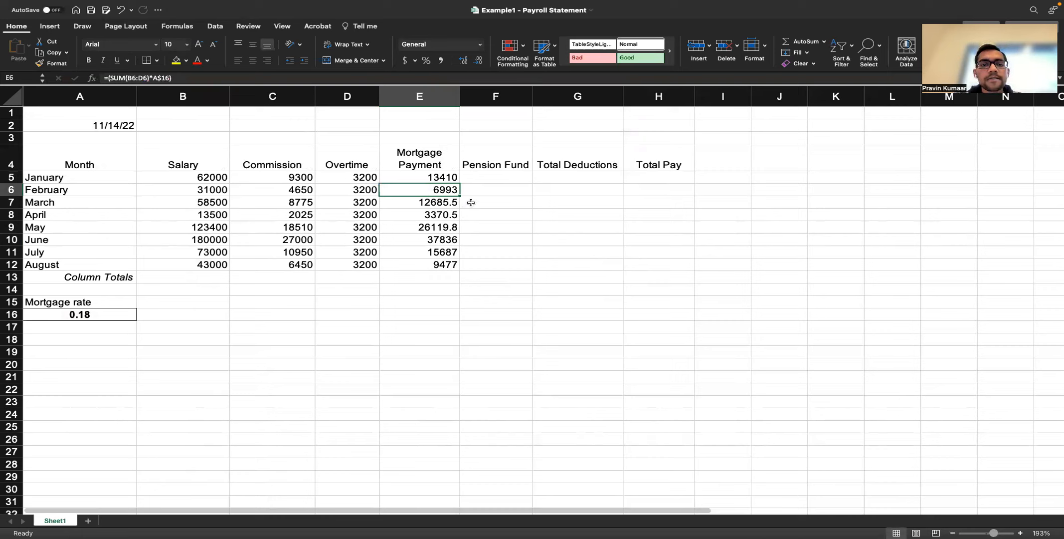
- Review the cell references in January's mortgage payment formula in E5, then select F5 without changing the formula
click(489, 179)
click(451, 180)
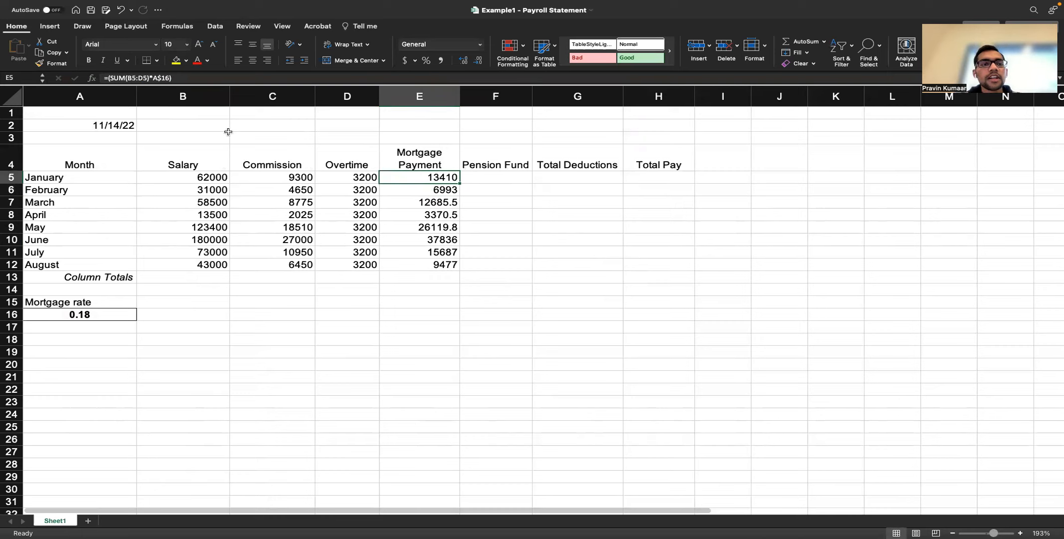
click(143, 79)
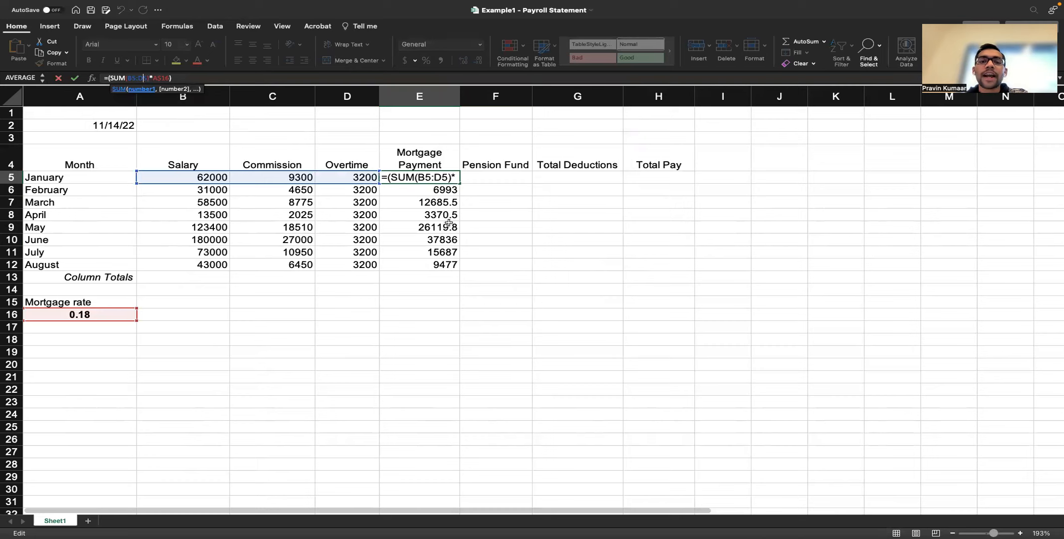
click(489, 181)
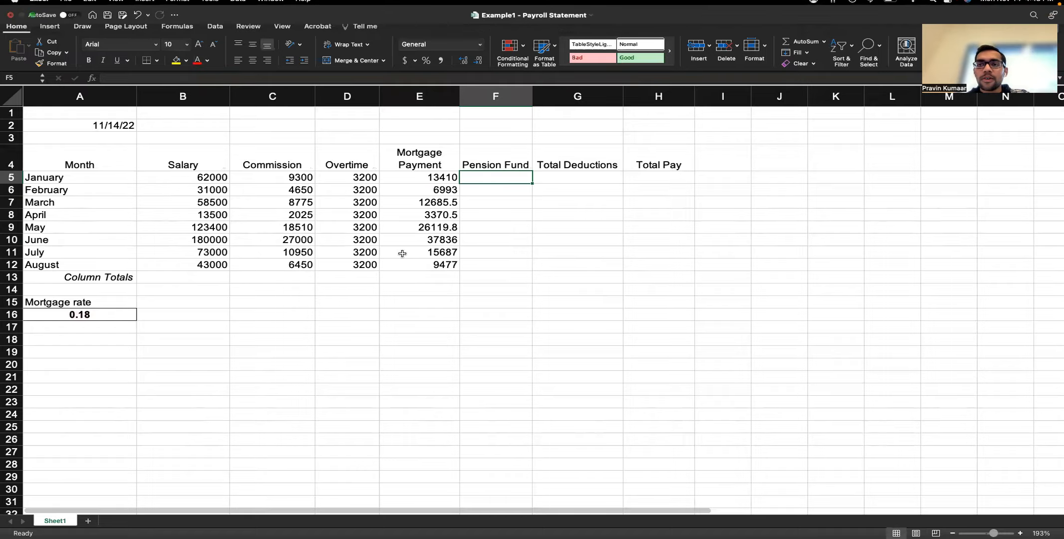
- Read the Pension Fund instruction on the Example 1 Code Along slide in Google Slides and return to the Excel worksheet
key(ctrl+Left)
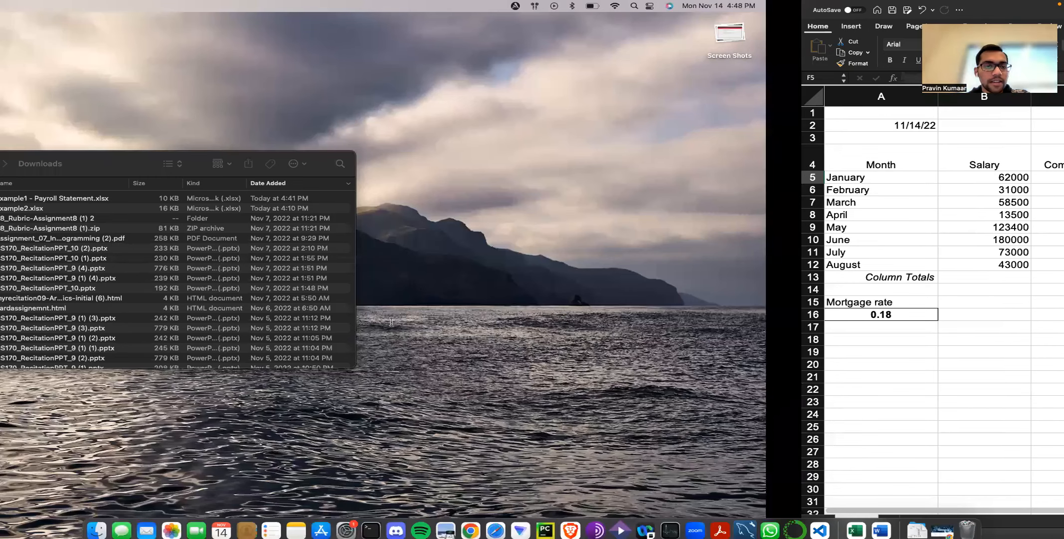
key(ctrl+Left)
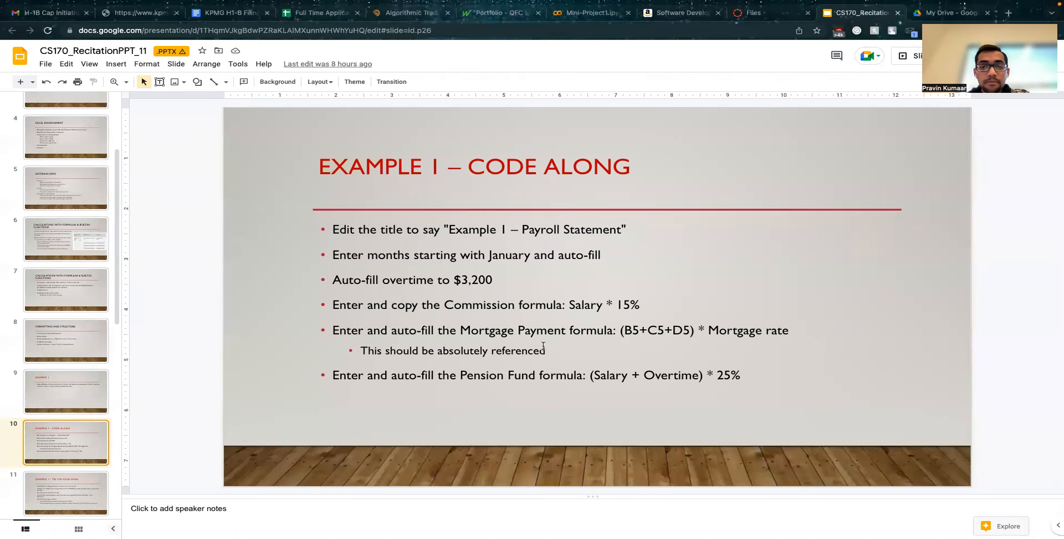
key(ctrl+Left)
key(ctrl+Right)
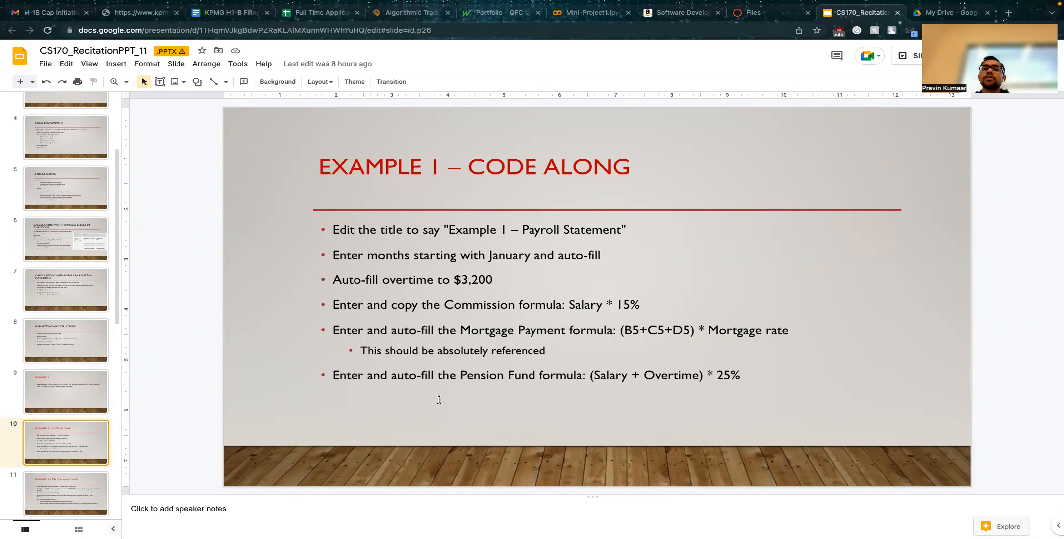
key(ctrl+Left)
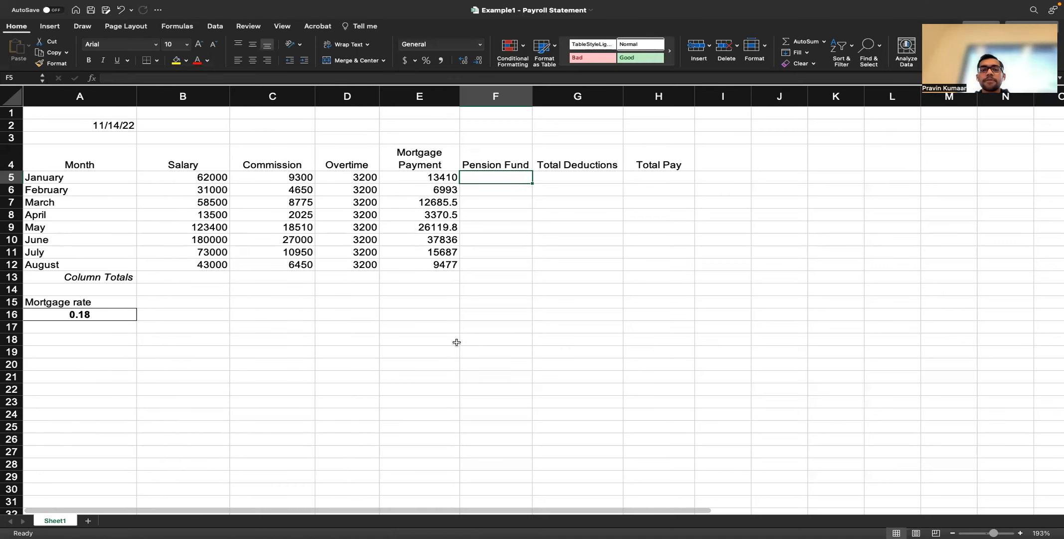
key(ctrl+Right)
key(ctrl+Left)
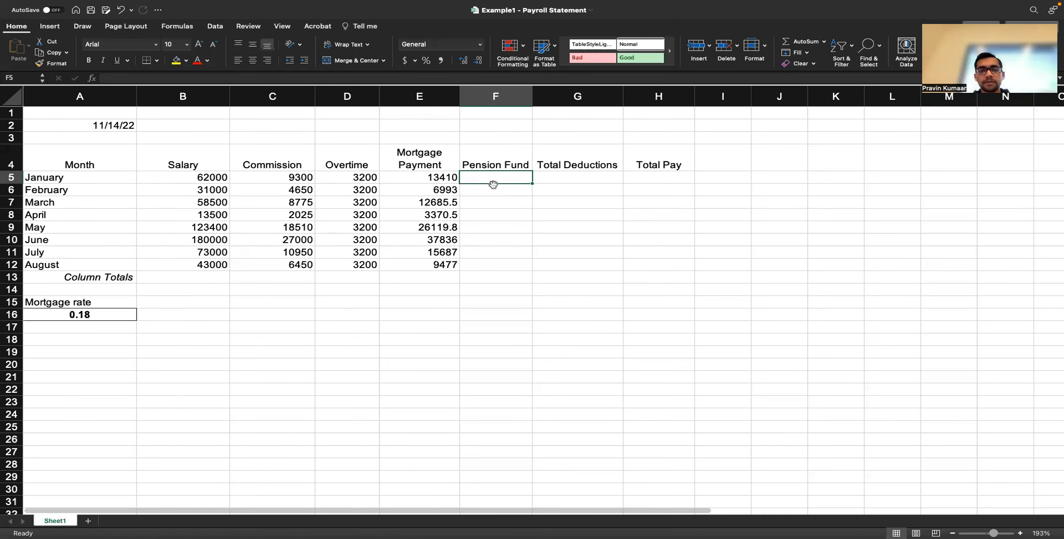
- Enter =SUM(B5, D5) * 25% in F5 for January's pension fund and auto-fill it down to F12
text(=SUM()
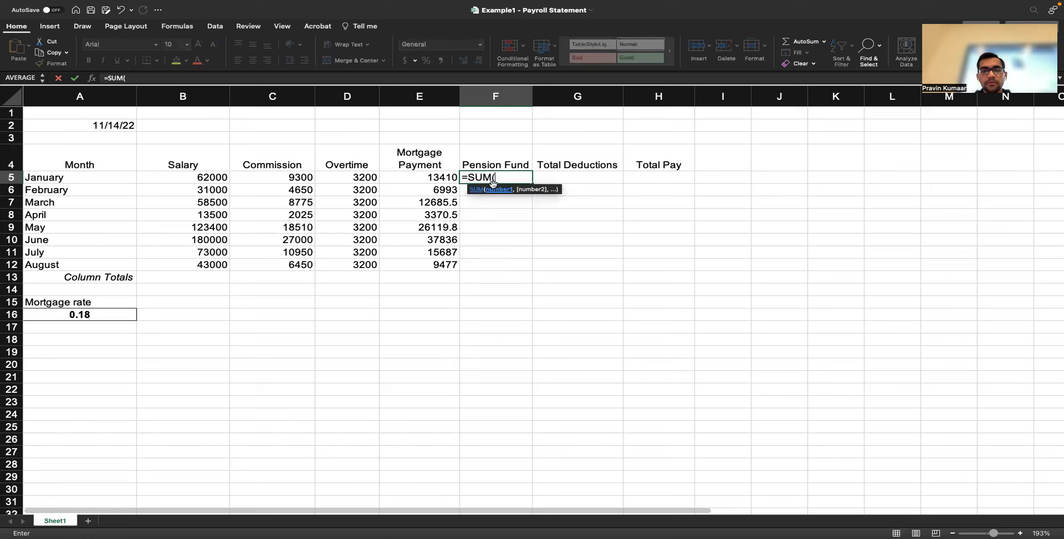
click(185, 175)
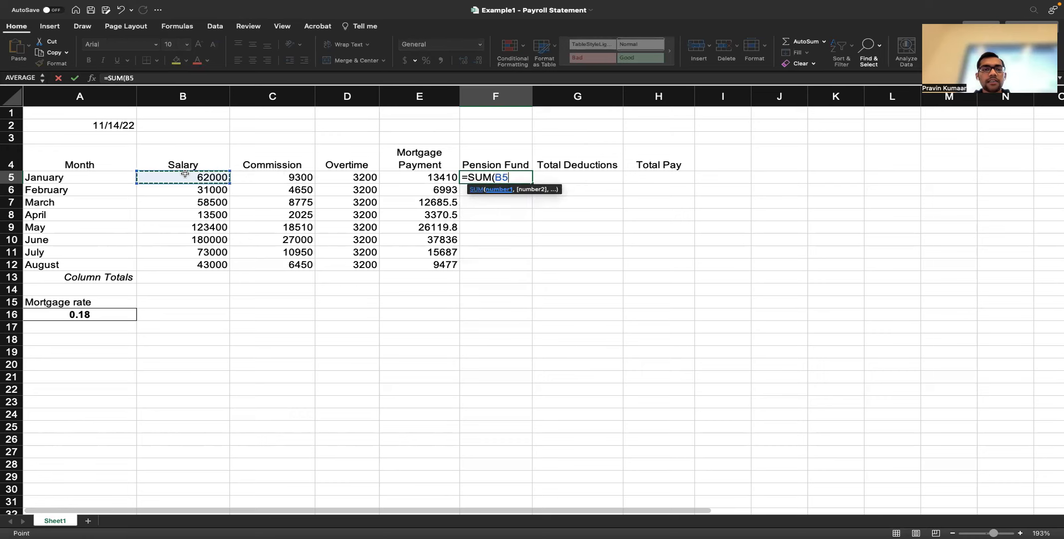
text(,)
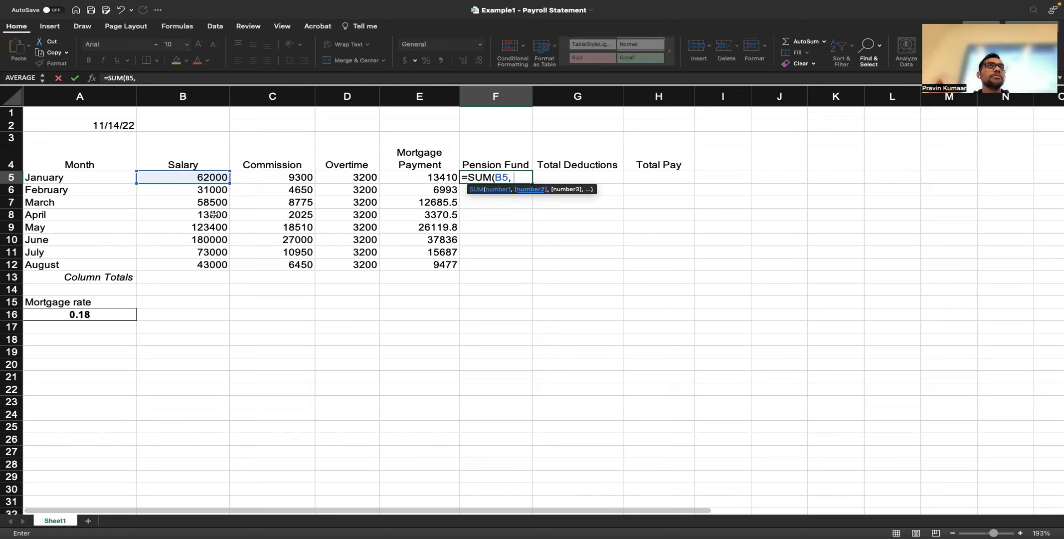
click(373, 176)
text() *)
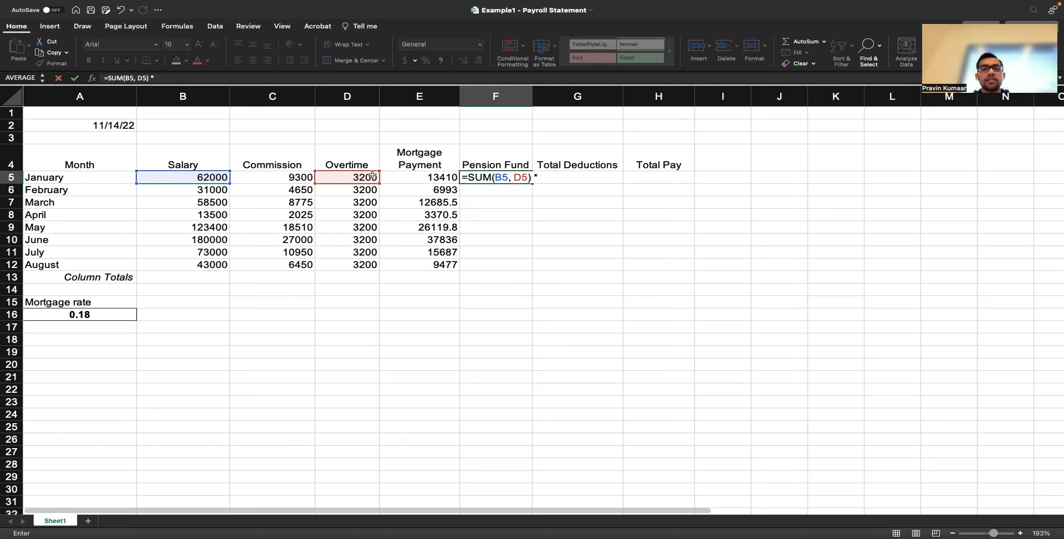
key(ctrl+Right)
key(ctrl+Left)
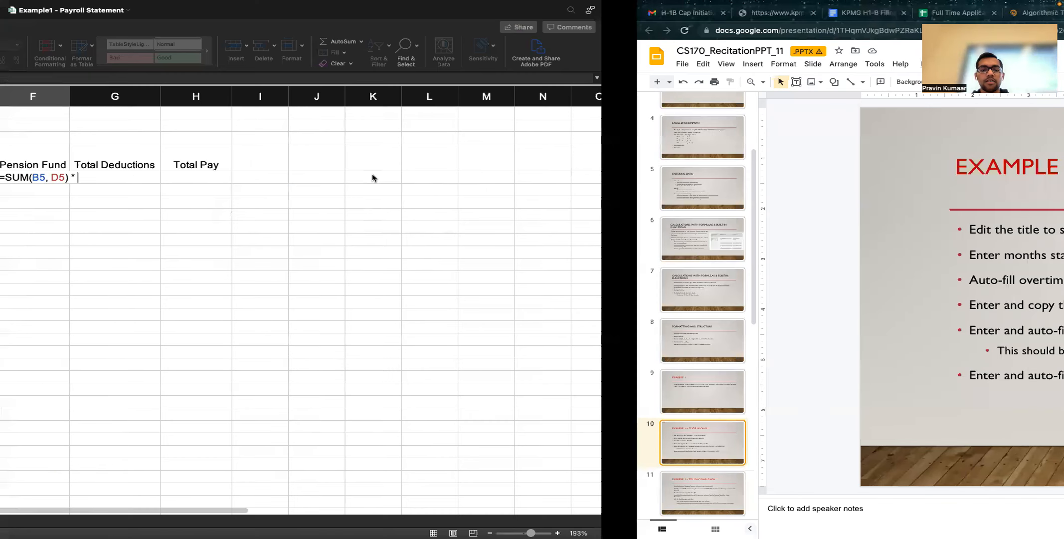
text(* 25%)
key(Return)
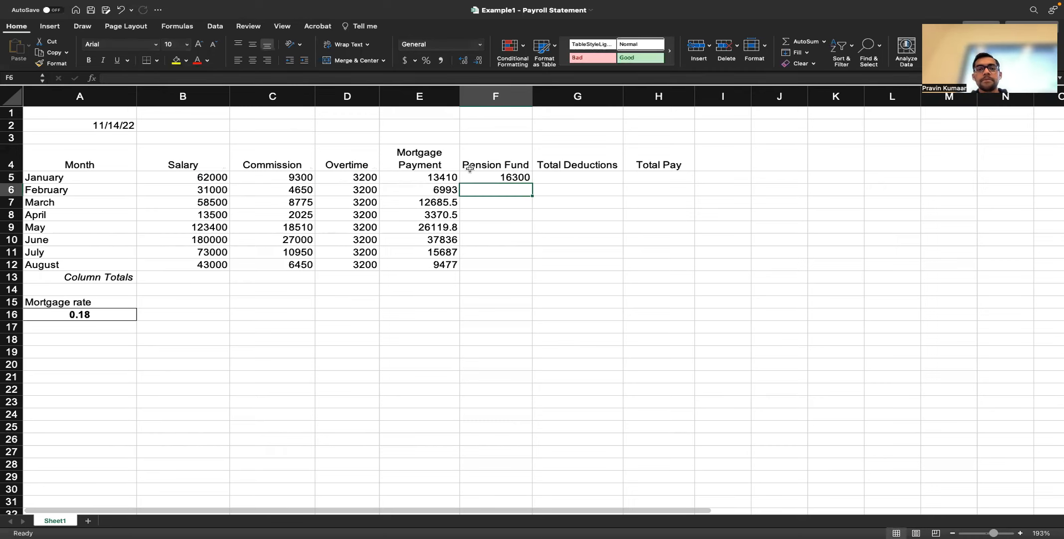
click(505, 175)
drag(533, 184, 525, 270)
- Switch to Google Slides and show the Example 1 Try On Your Own slide
key(ctrl+Right)
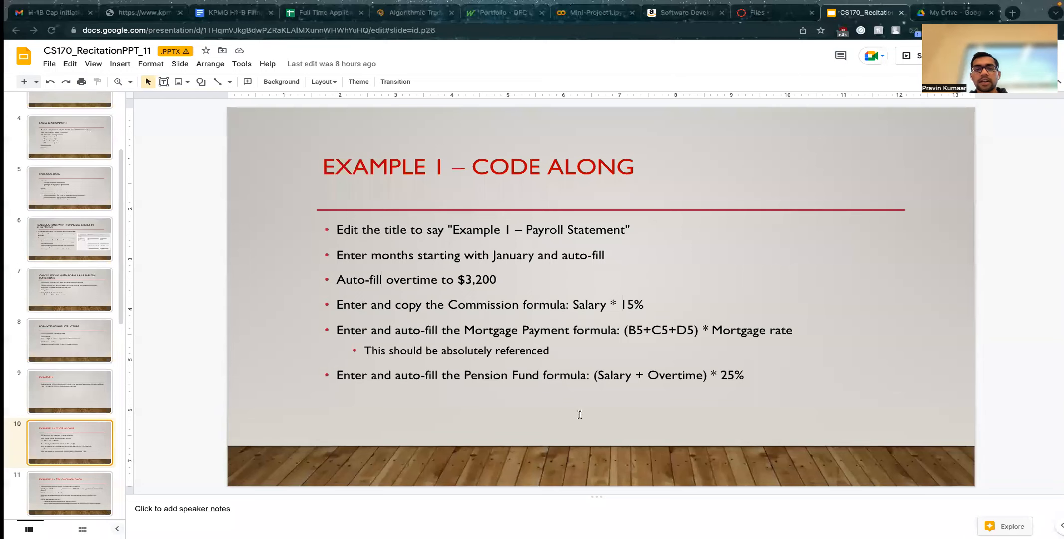
key(Down)
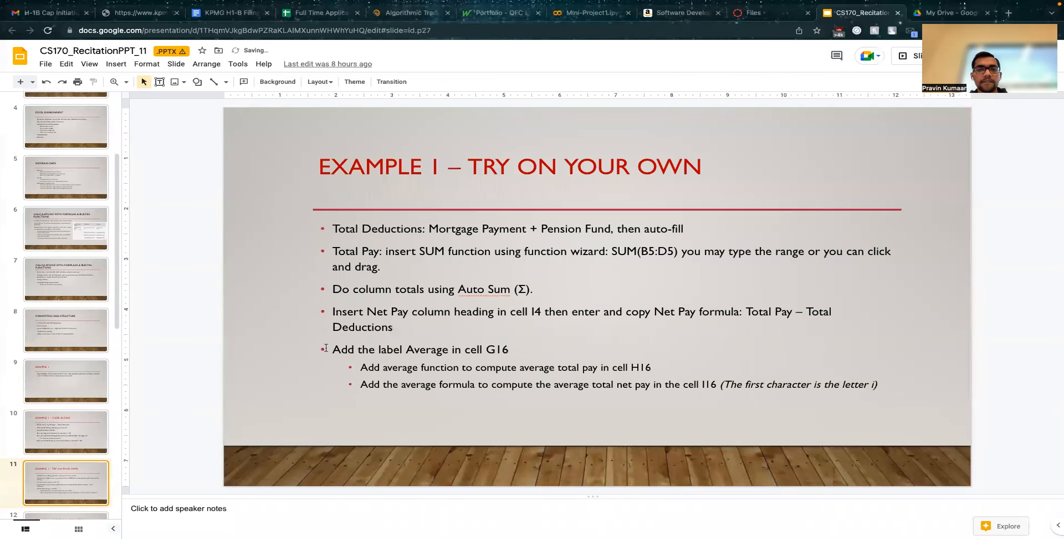
key(Down)
key(Up)
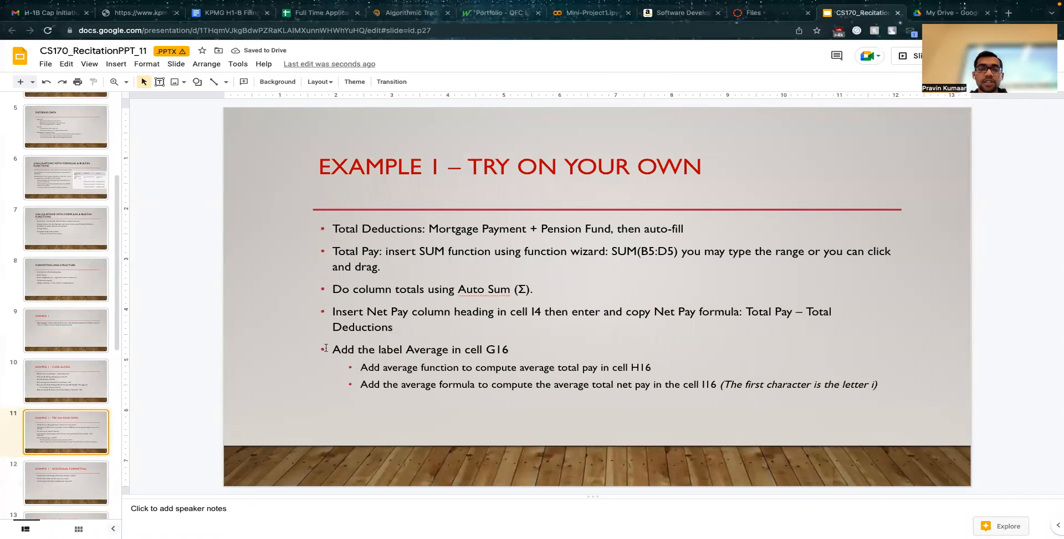
- Return to the Excel worksheet, sum January's Mortgage Payment in E5 and Pension Fund in G5, and auto-fill the total deductions down to G12
key(ctrl+Left)
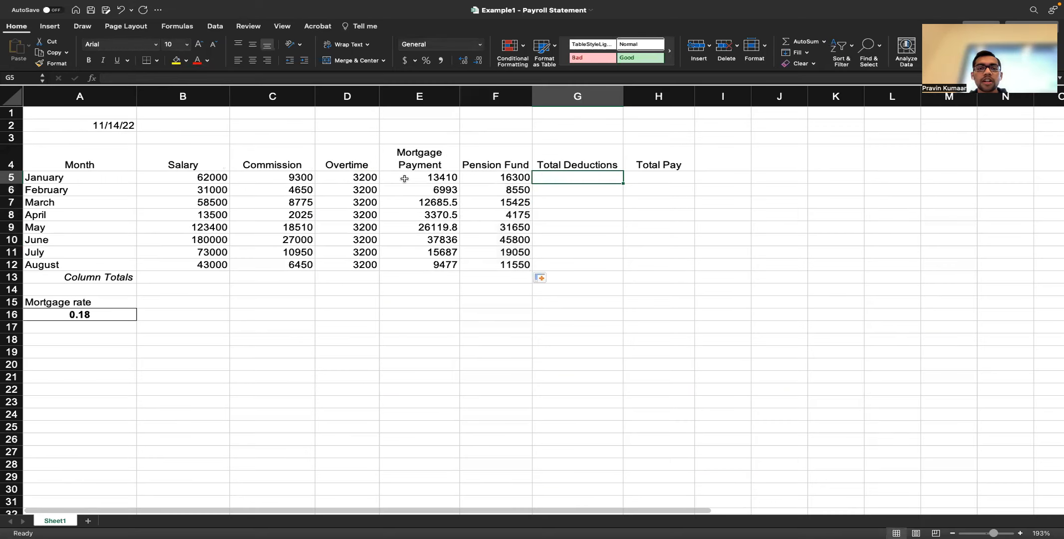
text(=SUM()
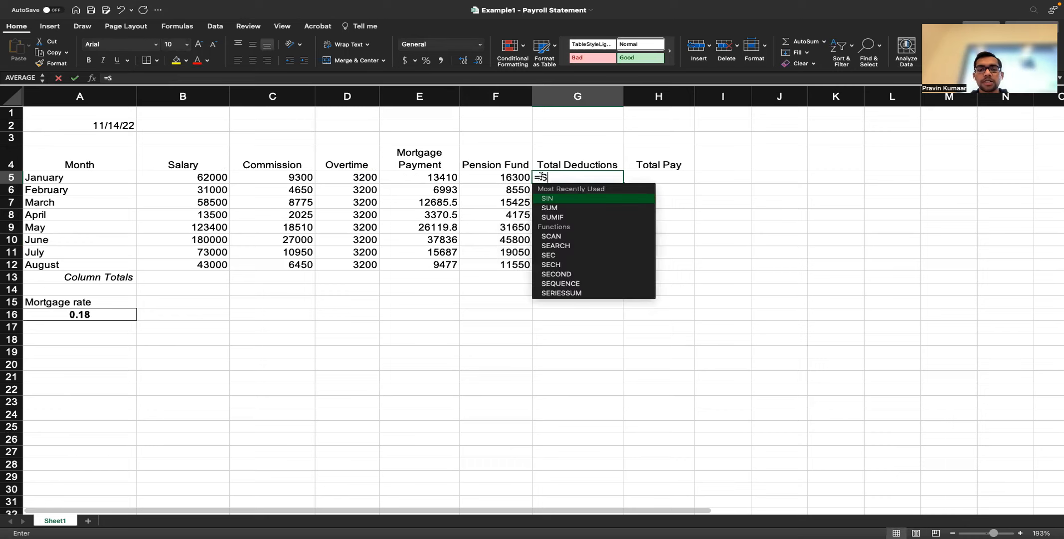
click(441, 175)
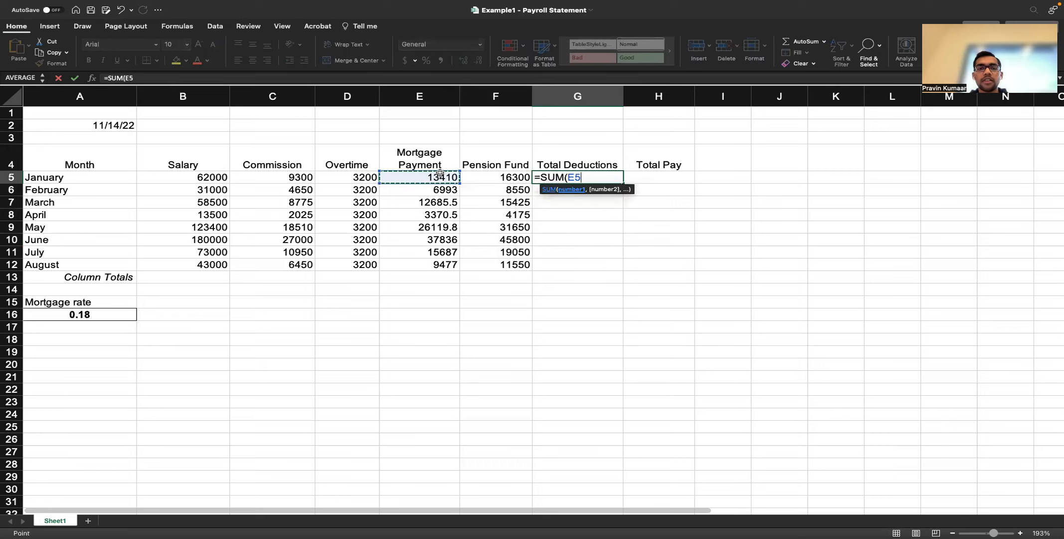
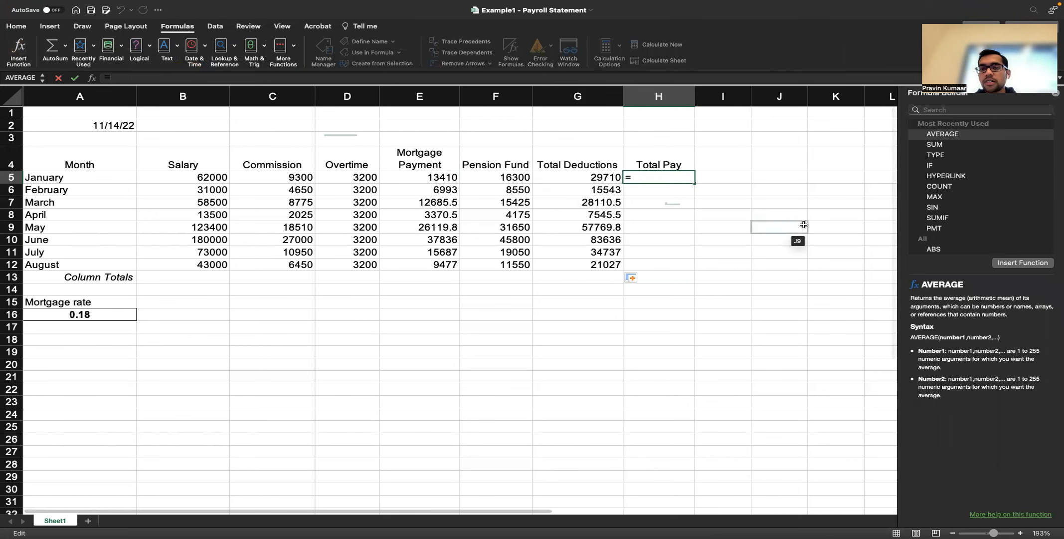
- Insert the SUM function in H5 with the range B5:D5 for January's Total Pay and auto-fill it down to H12
click(937, 145)
double_click(936, 144)
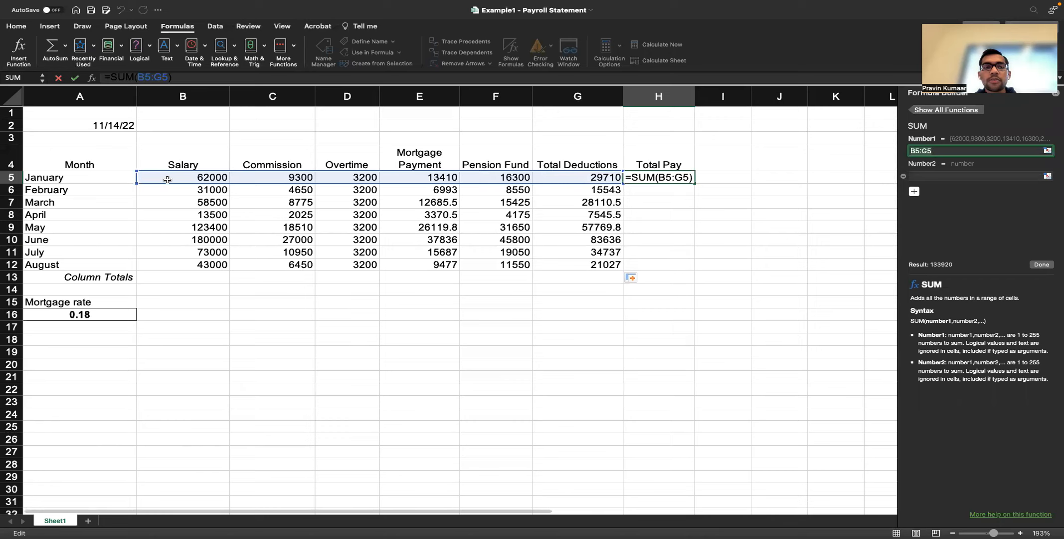
double_click(924, 153)
text(B5:D5)
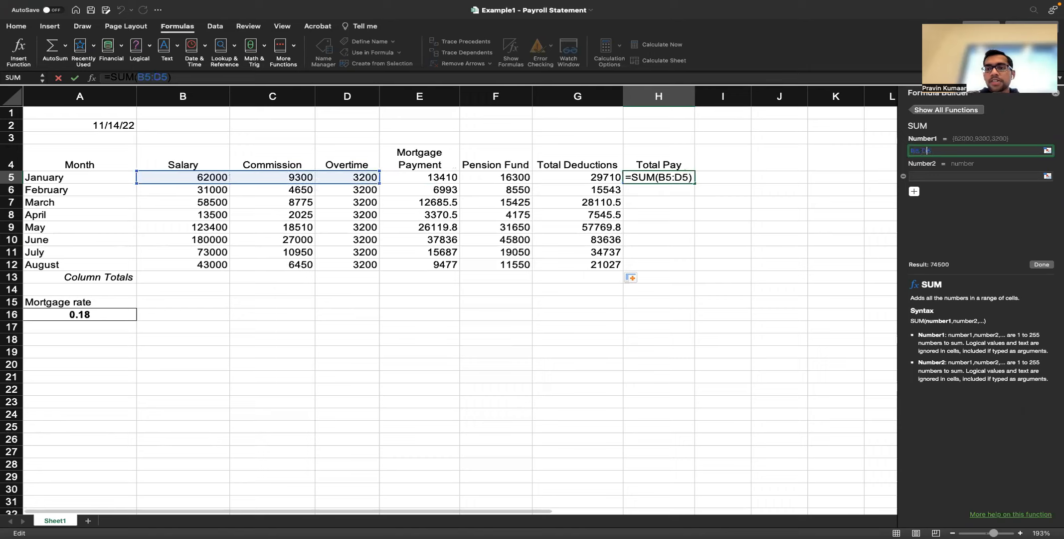
key(Return)
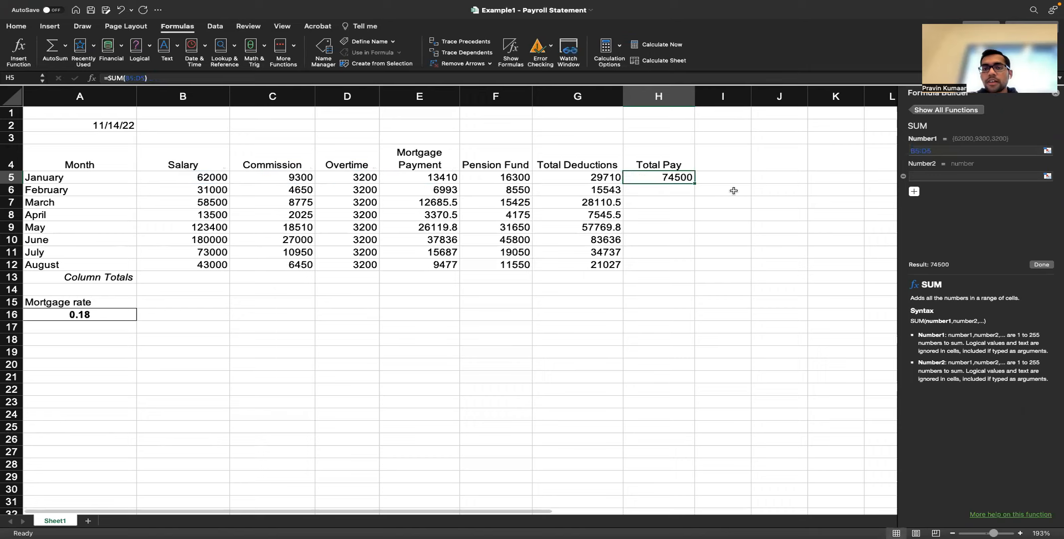
drag(694, 184, 693, 269)
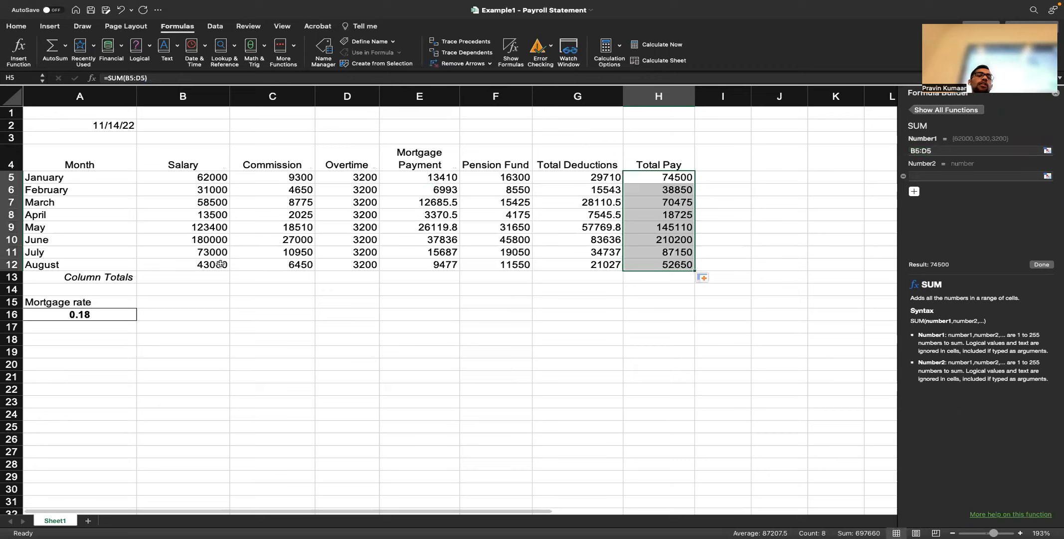
- Close the Formula Builder, total the Salary column in B13 with AutoSum over B5:B12, and auto-fill the column totals across to H13
click(215, 280)
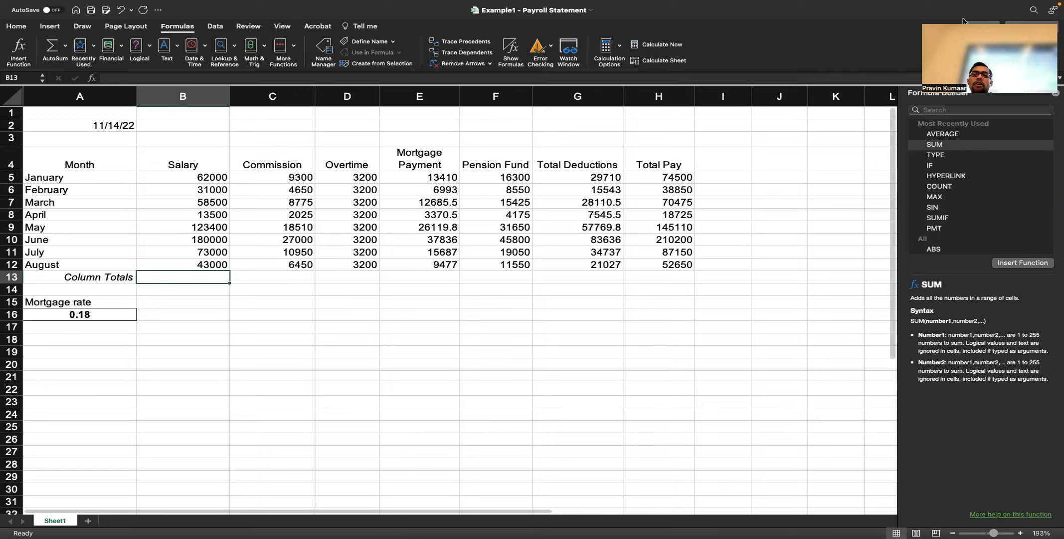
click(1056, 91)
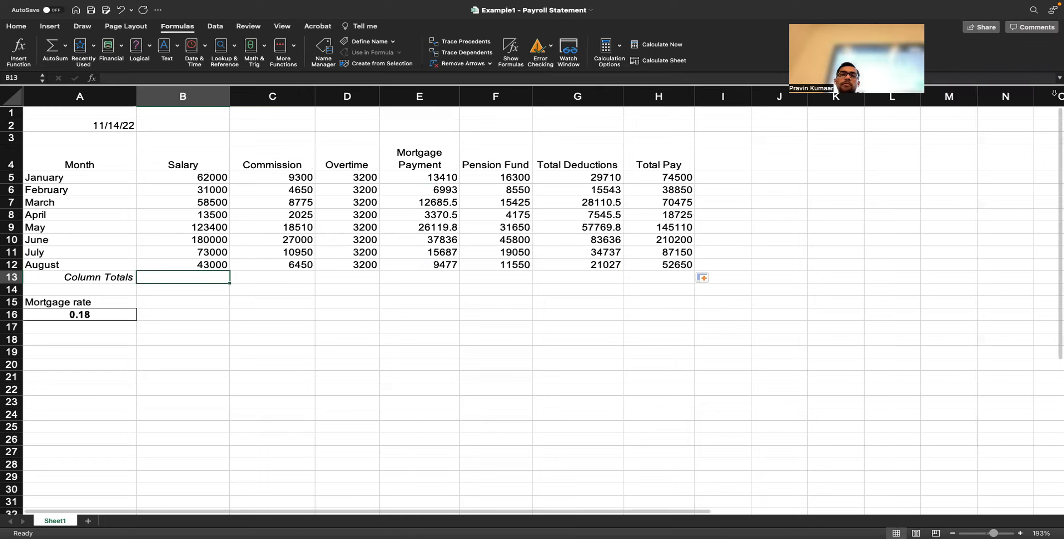
click(51, 47)
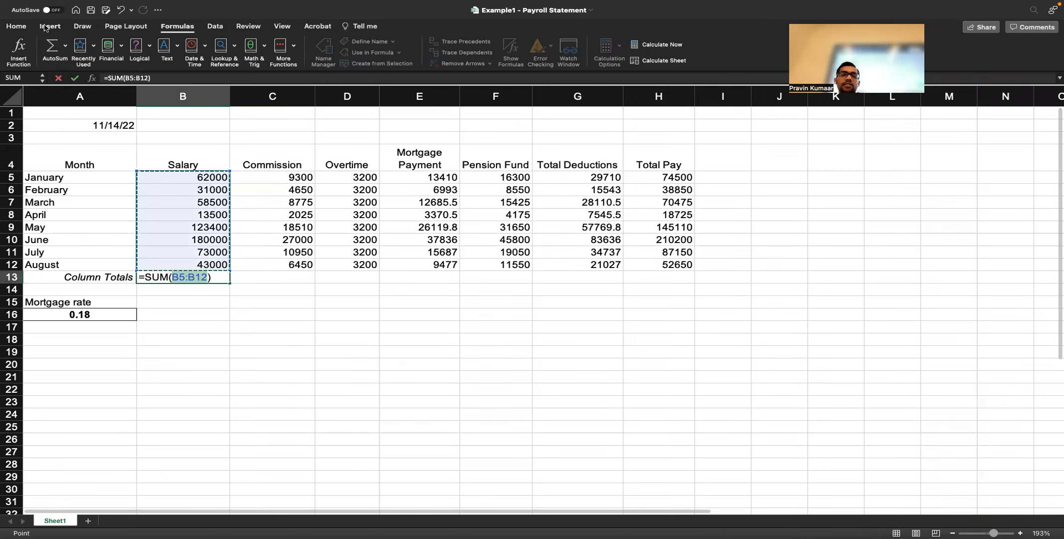
key(Return)
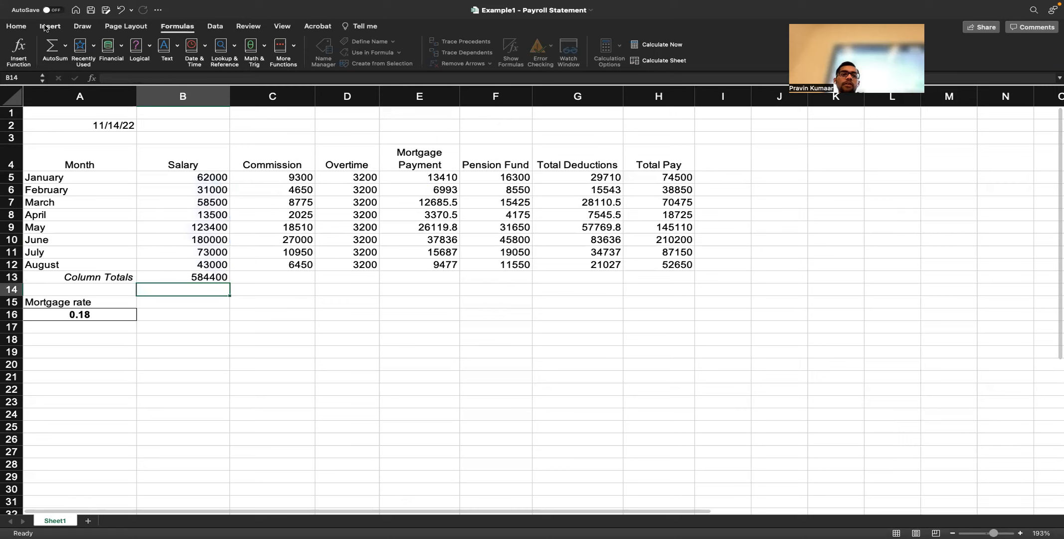
click(170, 277)
drag(229, 284, 683, 283)
- Check the Commission and Overtime column totals in C13 and D13, and consult the Net Pay instruction in Google Slides
click(300, 278)
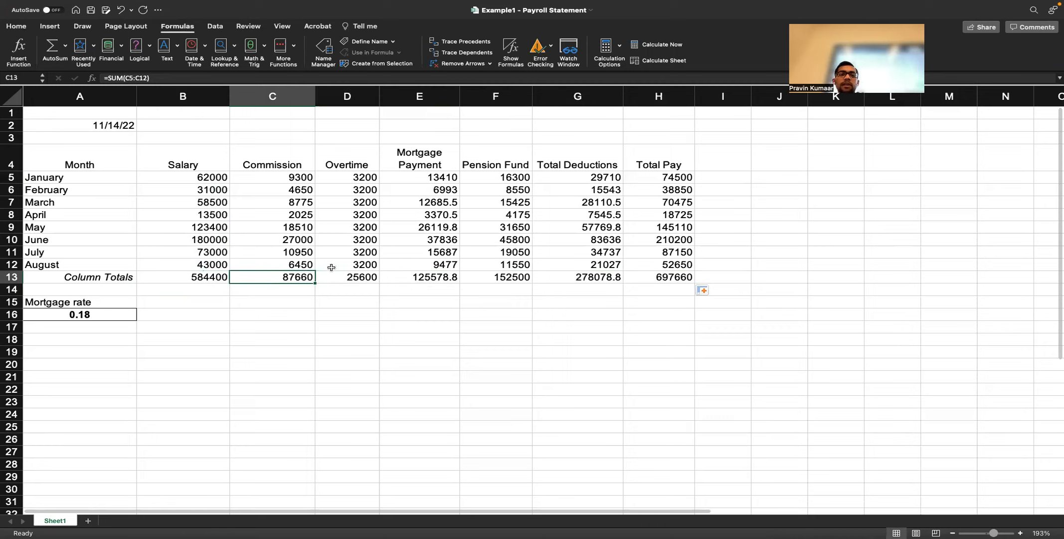
click(278, 174)
drag(278, 175, 277, 261)
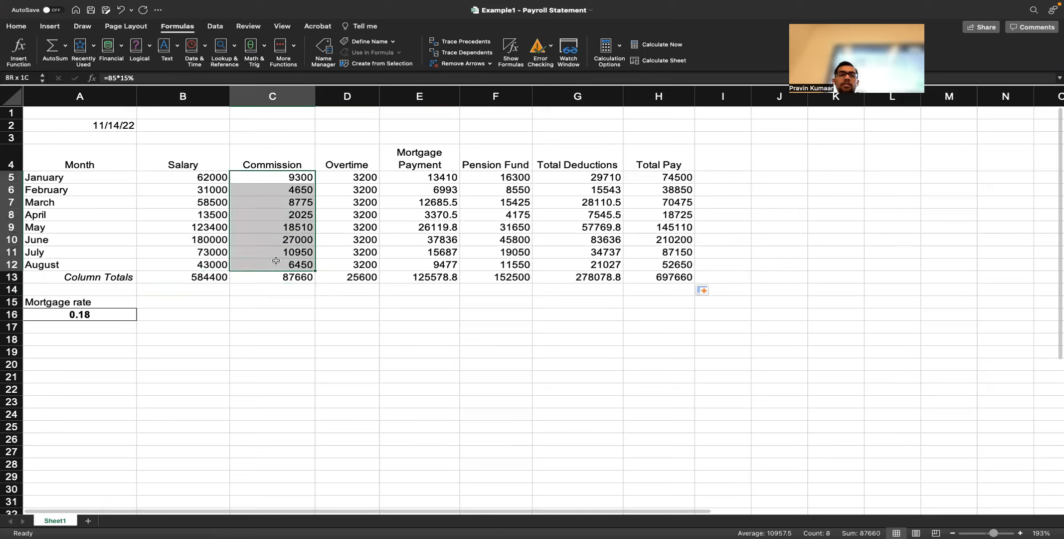
click(341, 282)
key(ctrl+Right)
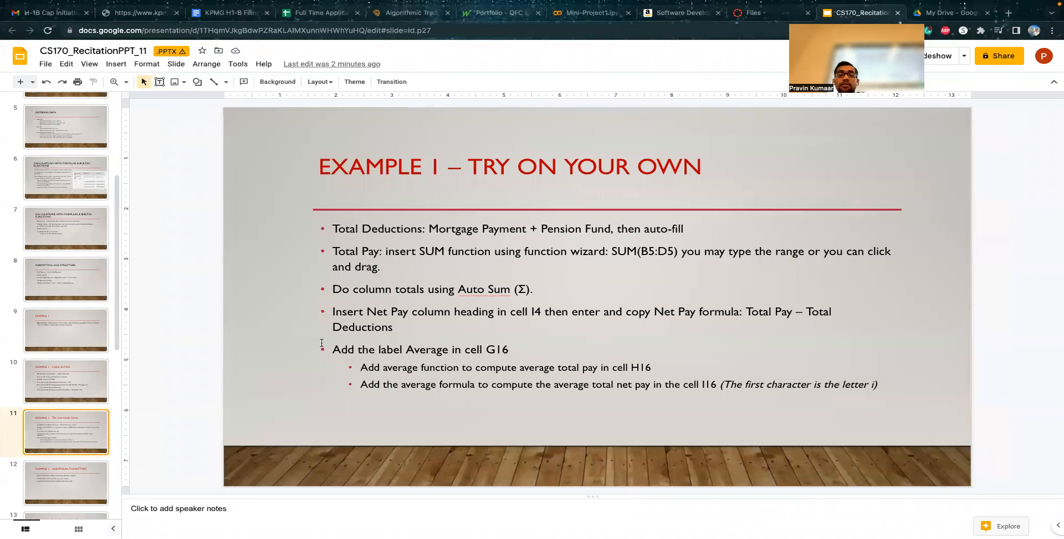
key(ctrl+Left)
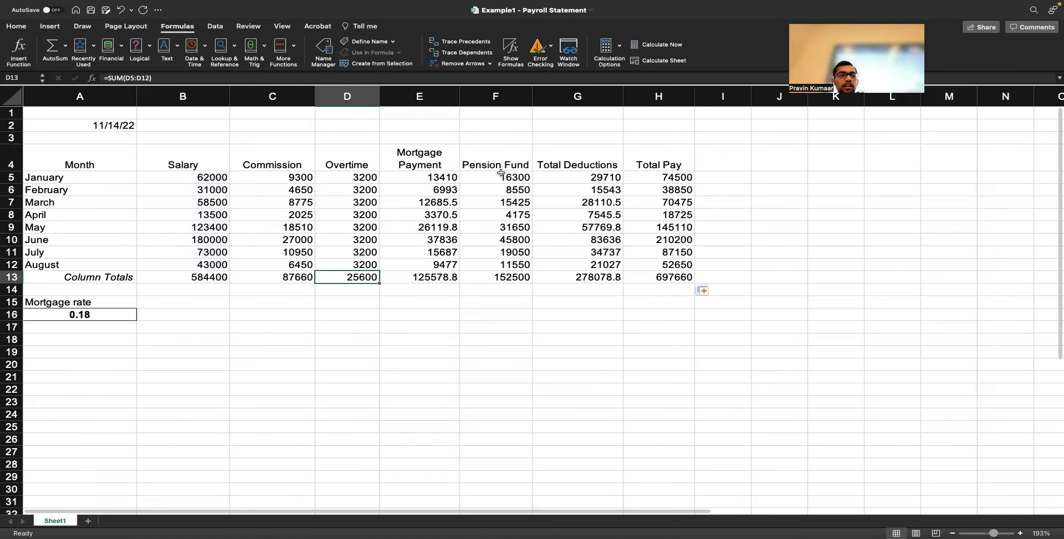
- Start a Net Pay label with "Ne" in A14 while rereading the Try On Your Own slide in Google Slides
click(51, 289)
text(N)
key(ctrl+Right)
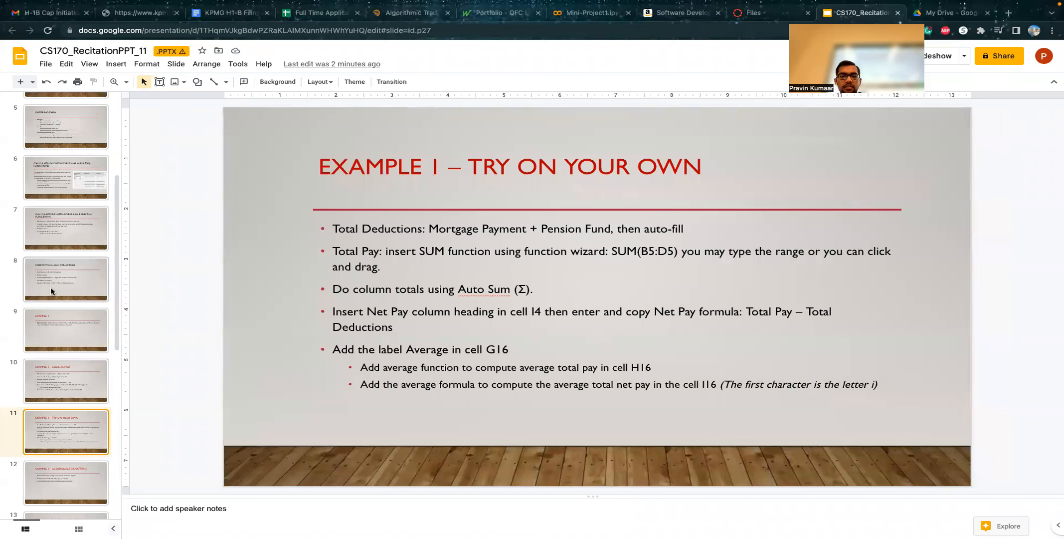
key(ctrl+Left)
text(e)
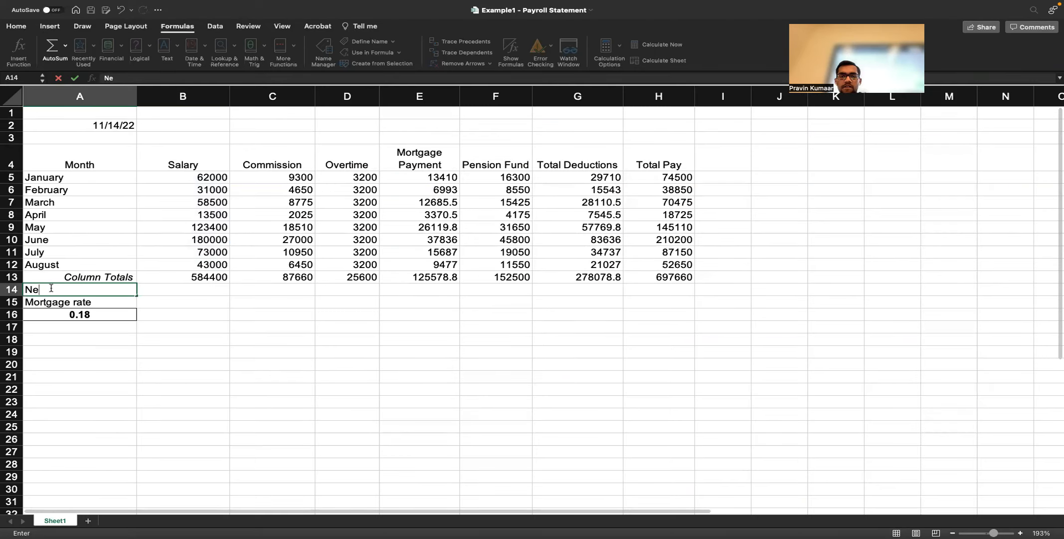
key(ctrl+Right)
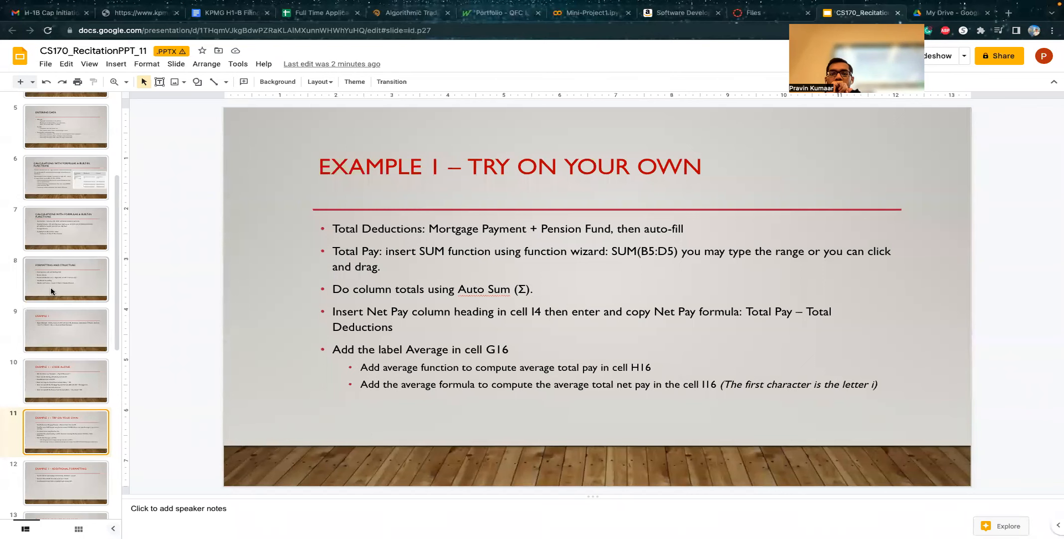
key(ctrl+Left)
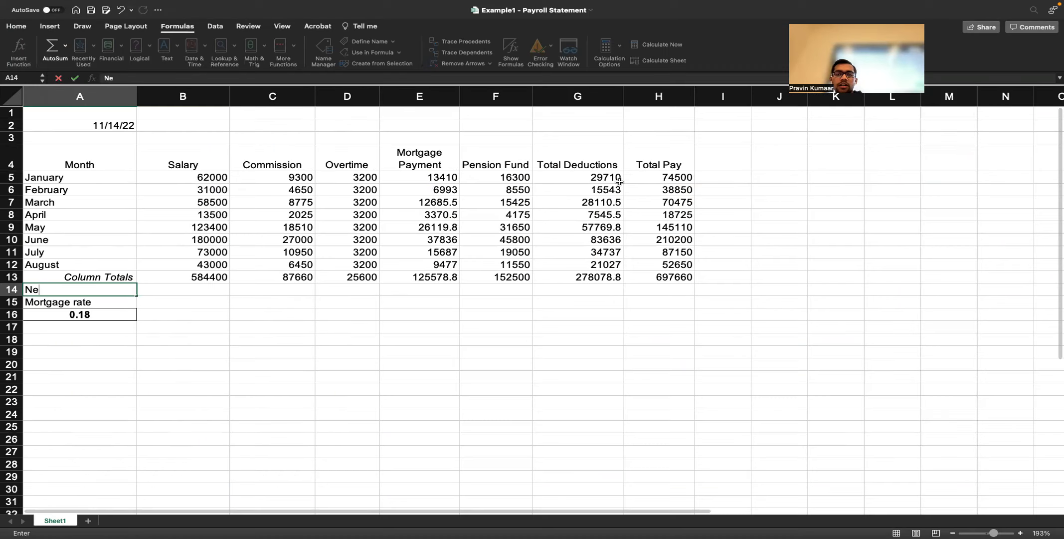
- Enter the label Net Pay in cell I14
click(710, 291)
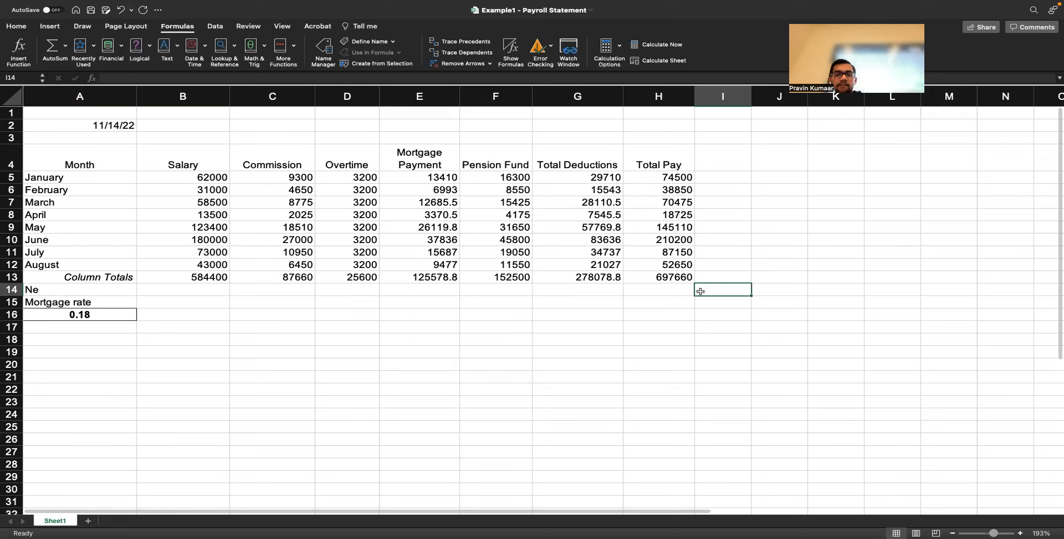
text(Net Pay)
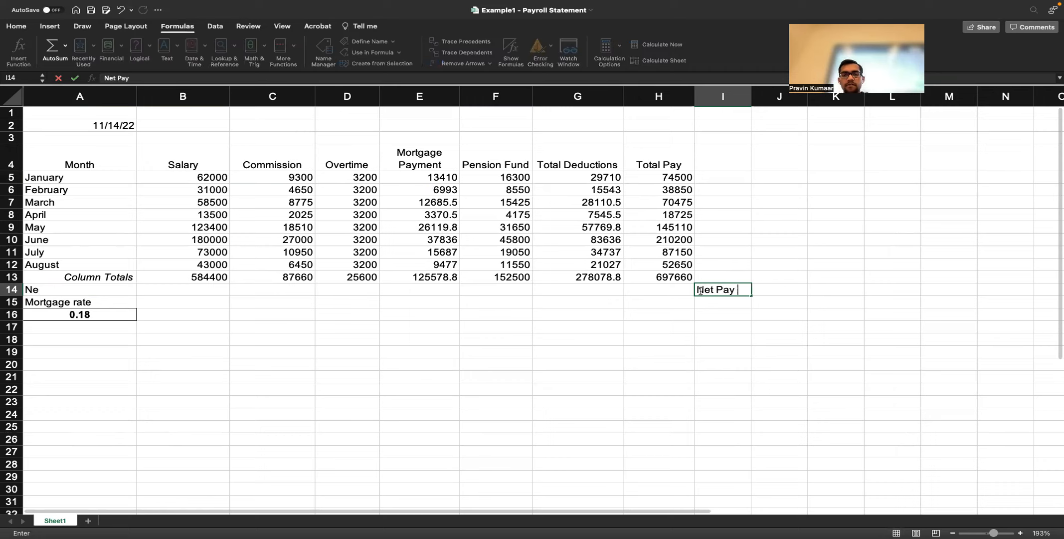
key(Return)
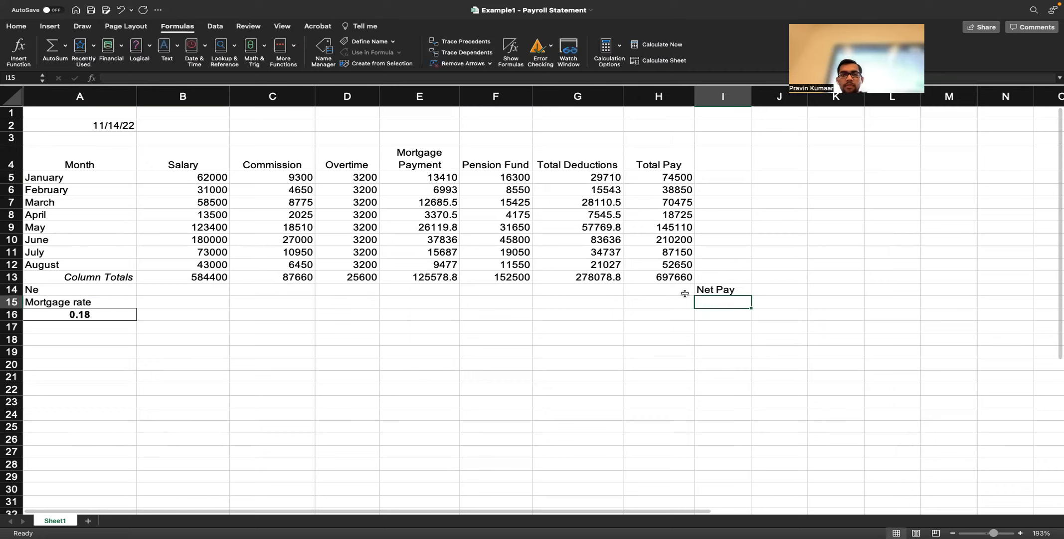
- Clear the stray "Ne" text from cell A14
click(773, 292)
click(87, 287)
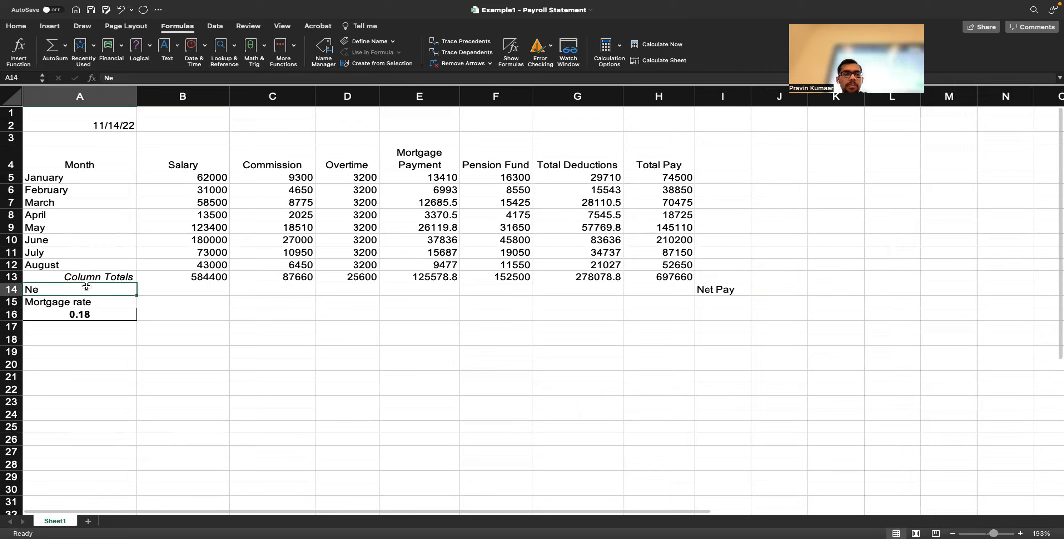
key(Delete)
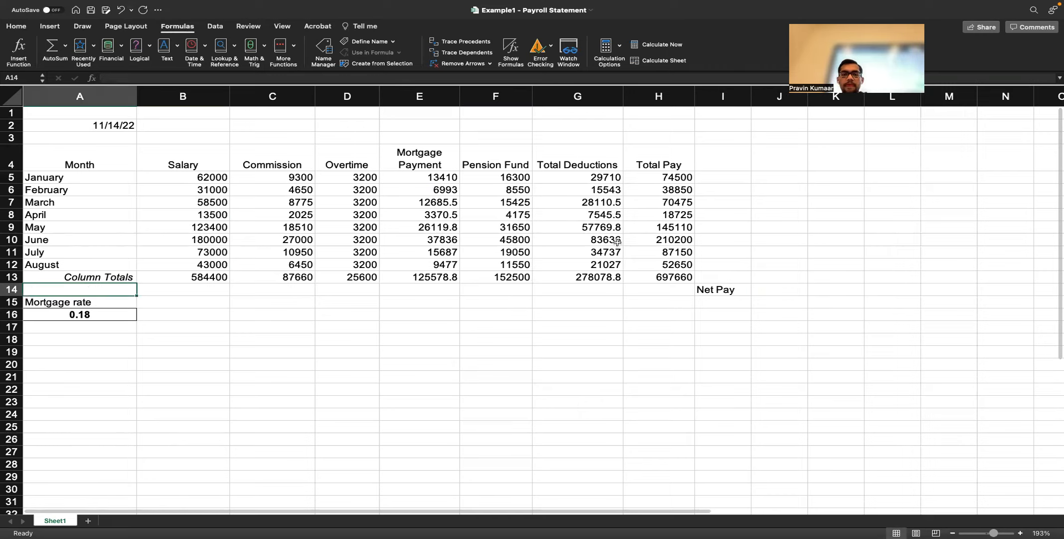
- Enter the formula =H13-G13 in J14 to calculate net pay as total pay minus total deductions
click(781, 290)
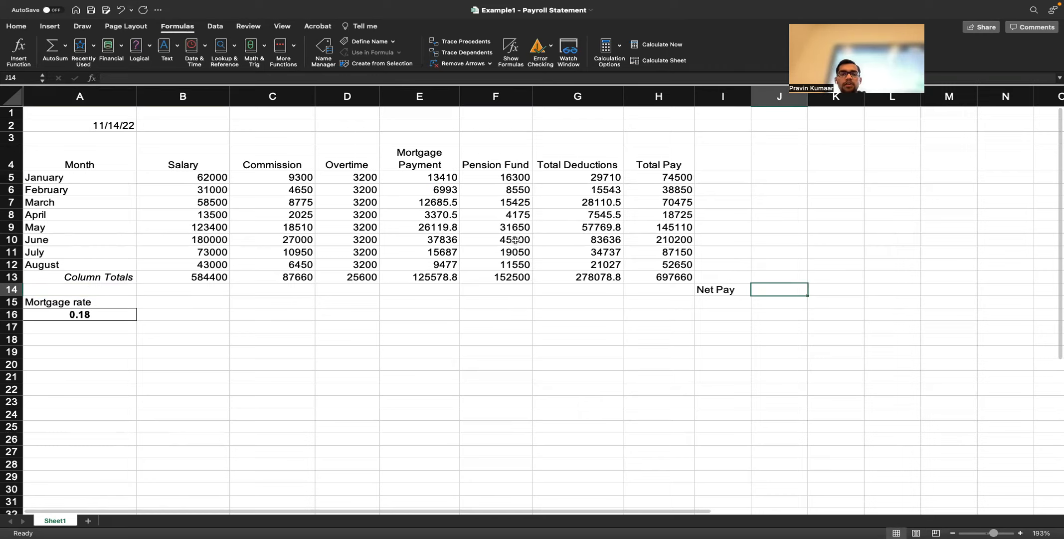
text(=)
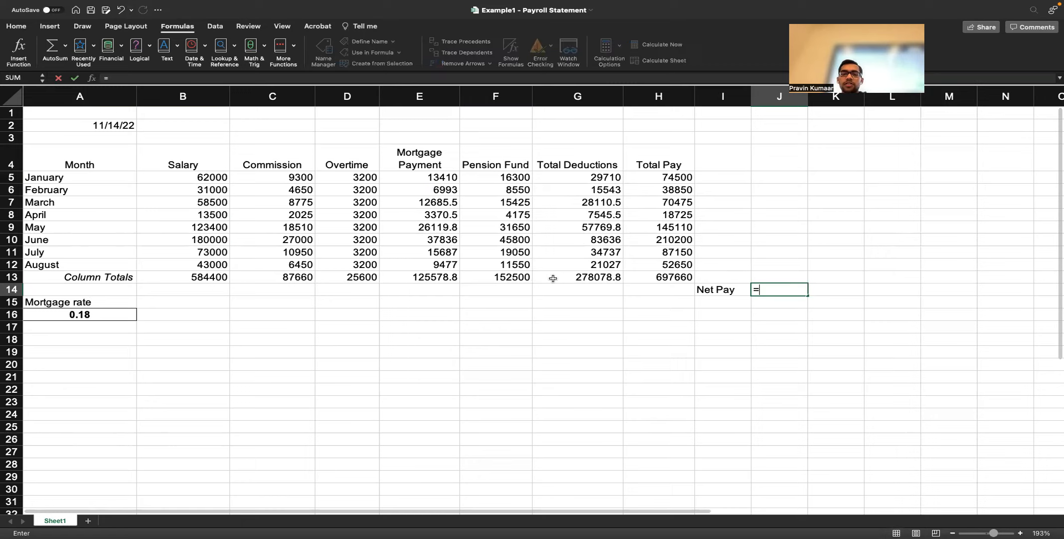
click(684, 277)
text(-)
click(609, 276)
key(Return)
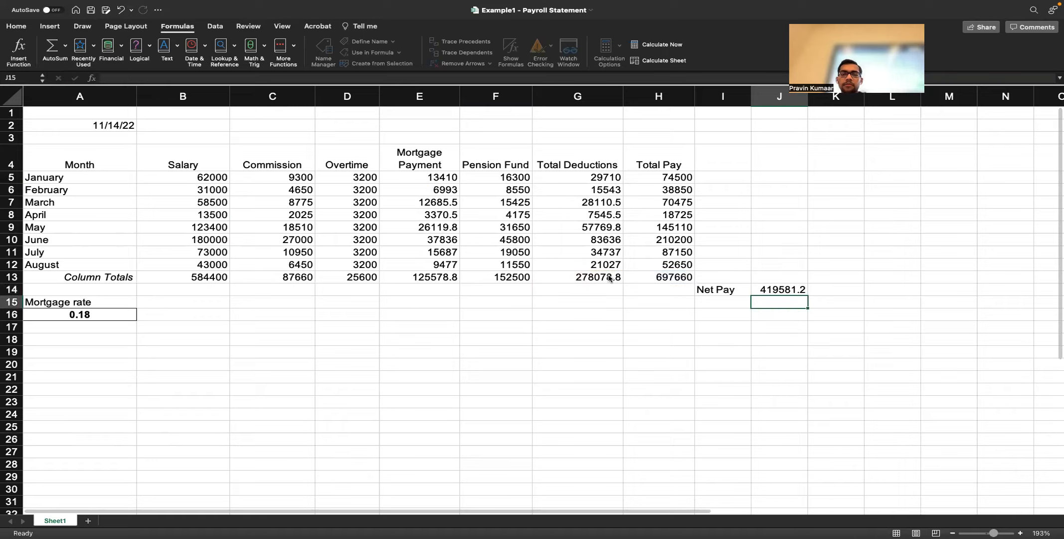
- Reread the Net Pay and Average instructions on the Google Slides slide and return to the Excel worksheet
key(ctrl+Right)
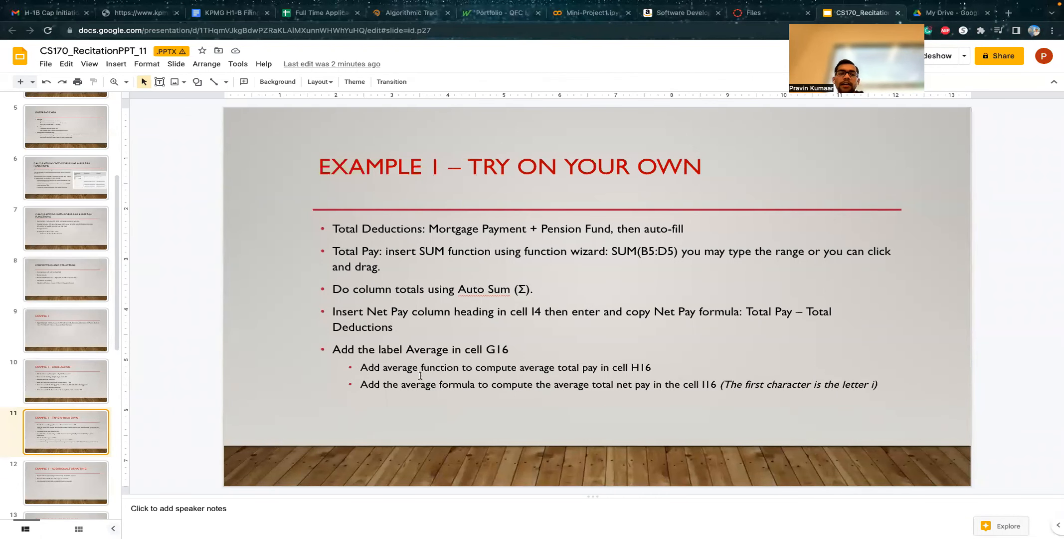
key(ctrl+Left)
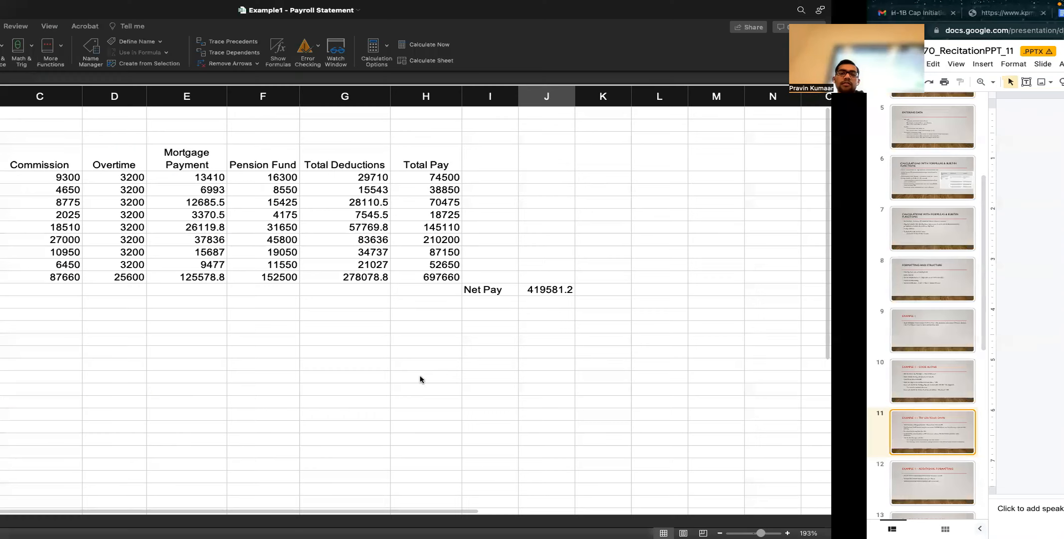
key(ctrl+Right)
key(ctrl+Left)
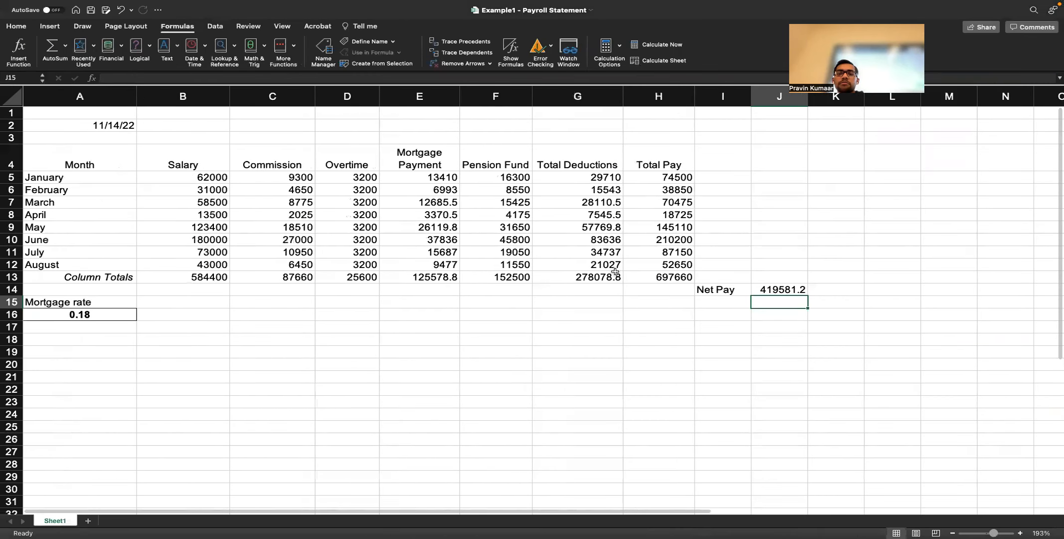
- Format the net pay in J14 as Number with 0 decimal places
click(784, 290)
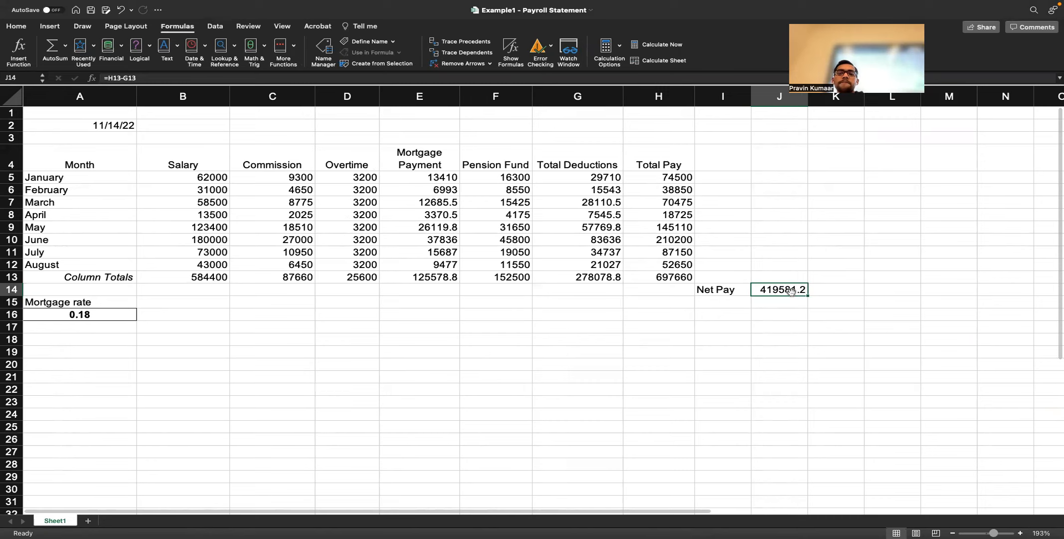
right_click(792, 294)
mouse_move(840, 385)
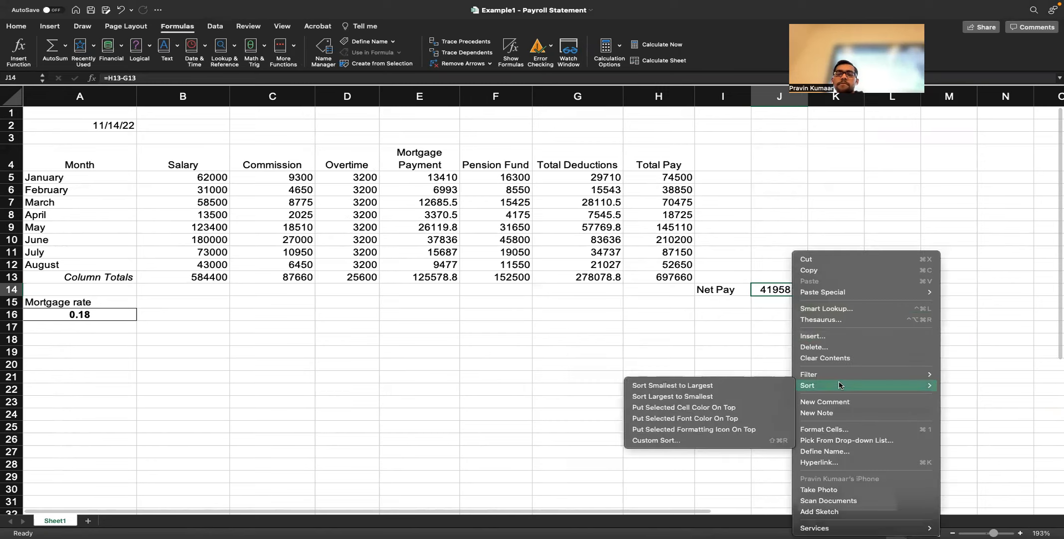
click(839, 437)
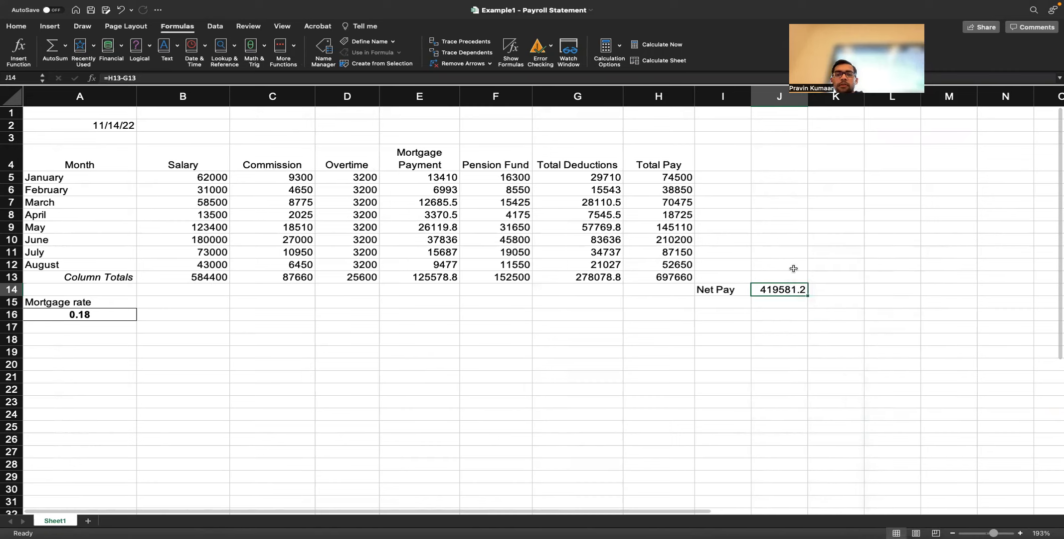
right_click(779, 290)
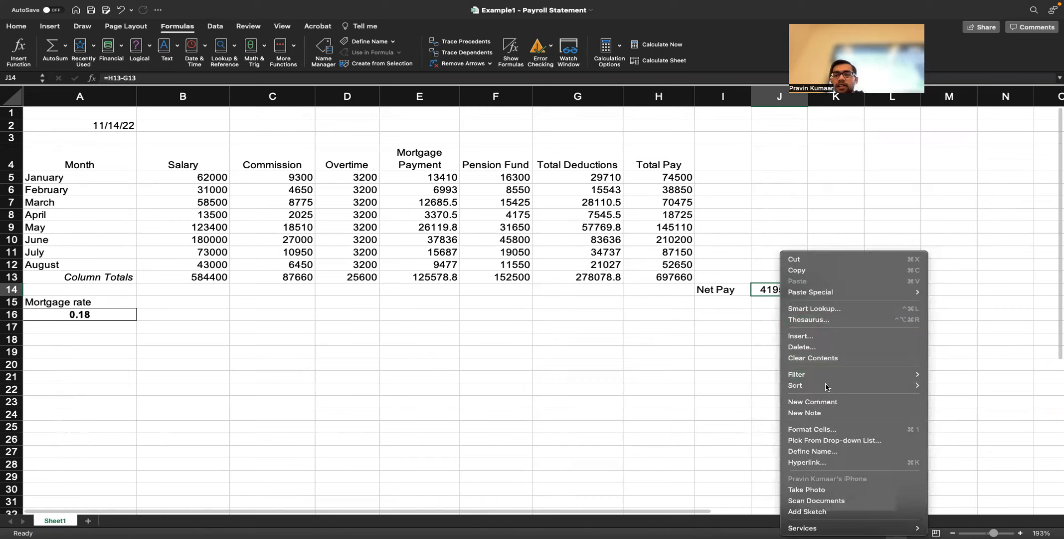
click(821, 430)
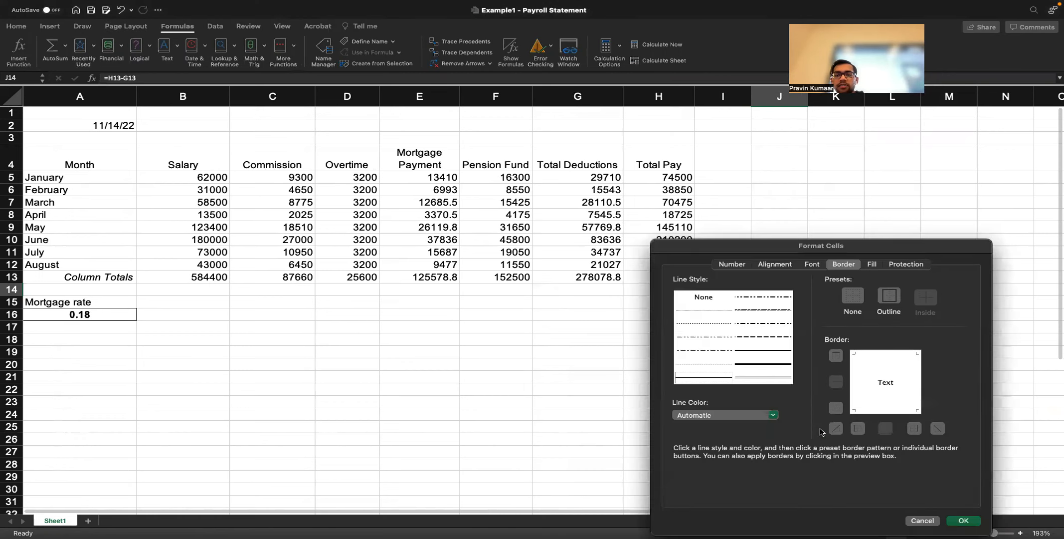
click(730, 264)
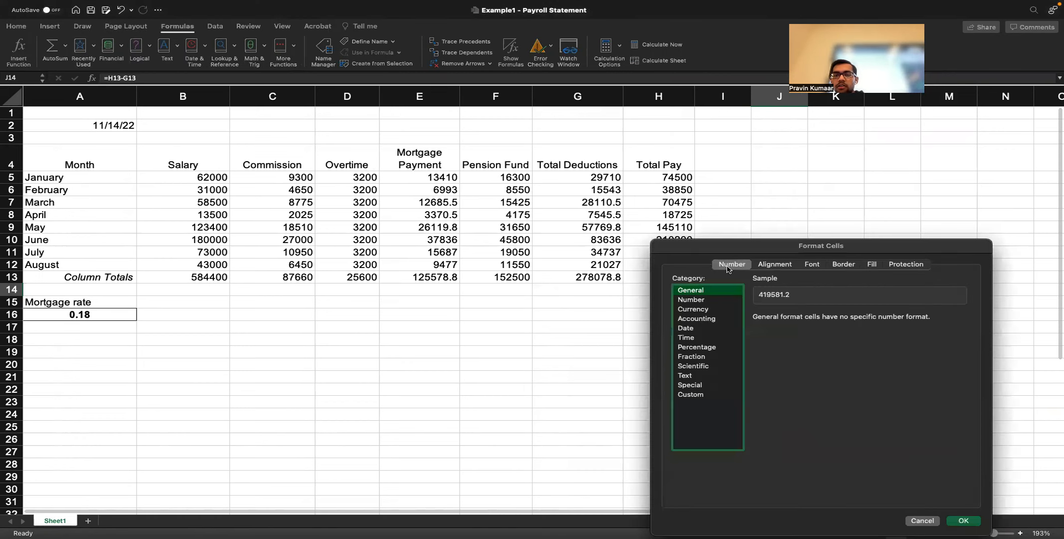
click(691, 299)
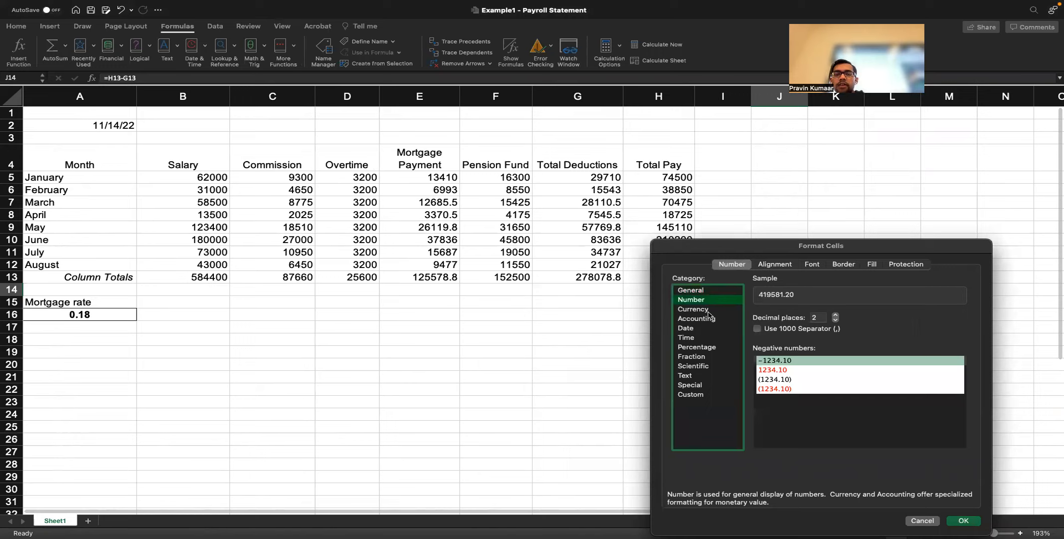
click(836, 320)
click(837, 320)
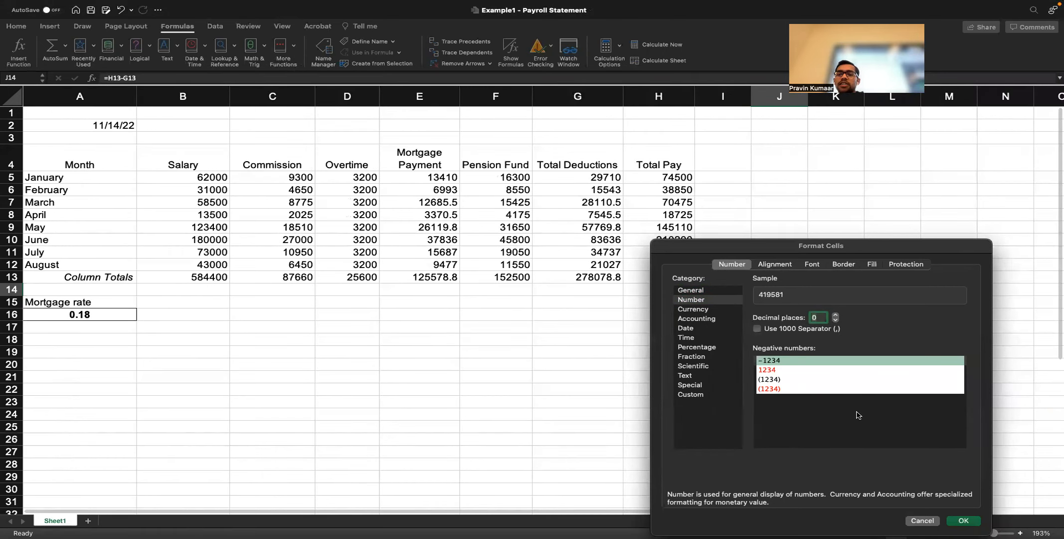
click(970, 520)
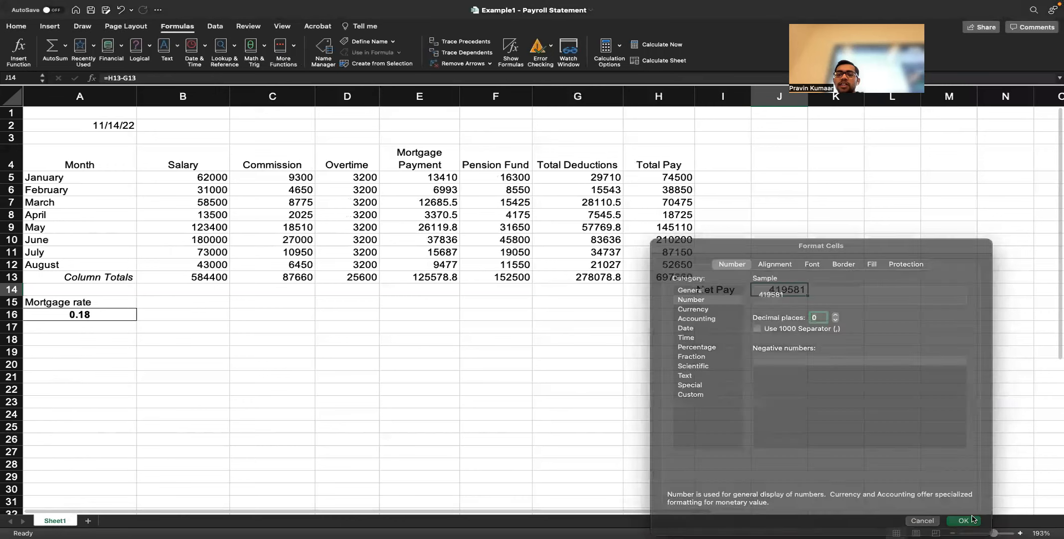
- Replace the stray "xs" in J14 with =H13-G13, and undo and redo the cell's zero-decimal number format
text(xs)
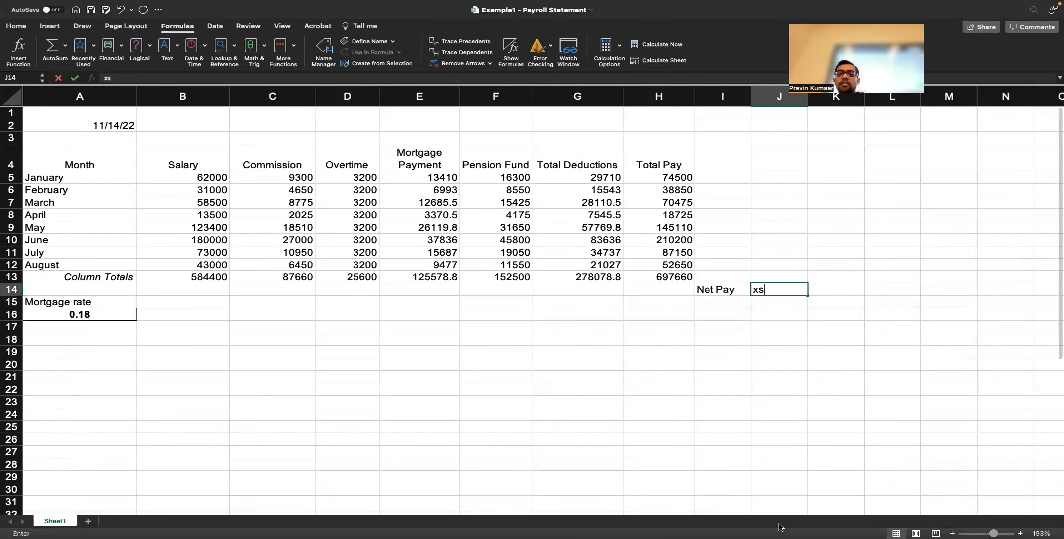
key(BackSpace)
key(BackSpace)
text(=H13-G13)
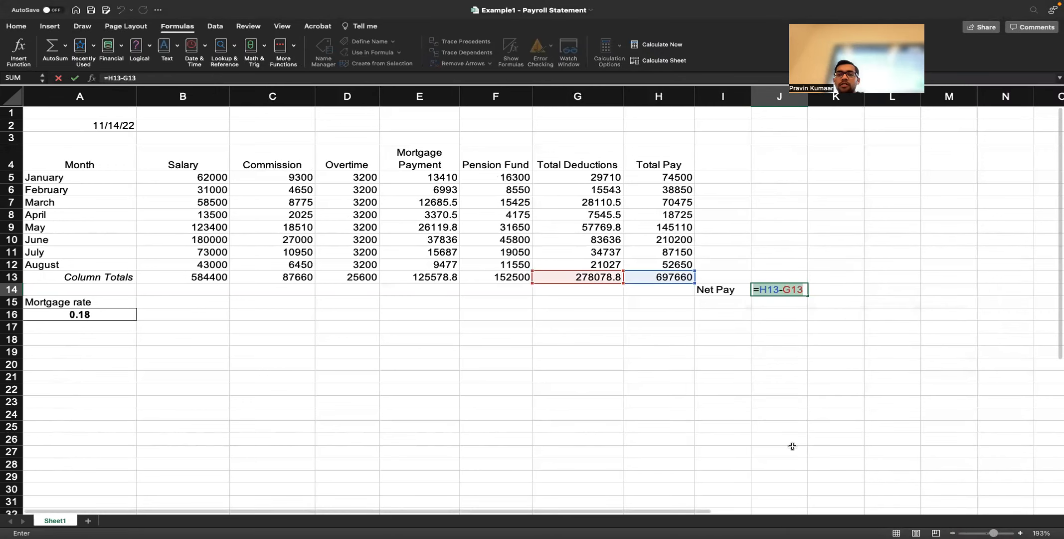
key(Return)
key(super+z)
key(super+z)
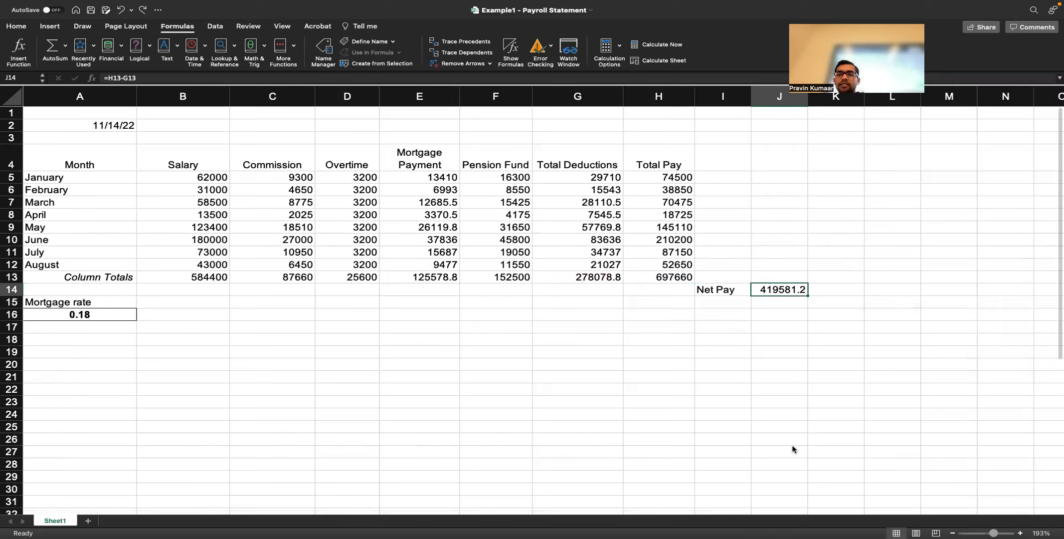
key(super+y)
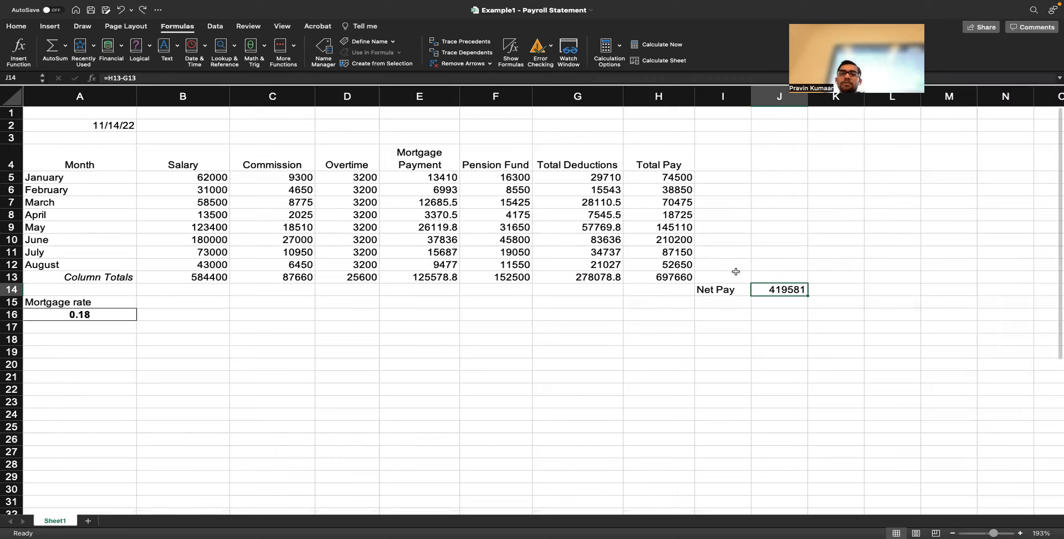
- Format the Total Pay values in H5:H13 as Currency with the $ symbol and 2 decimal places
drag(660, 182, 667, 277)
right_click(661, 243)
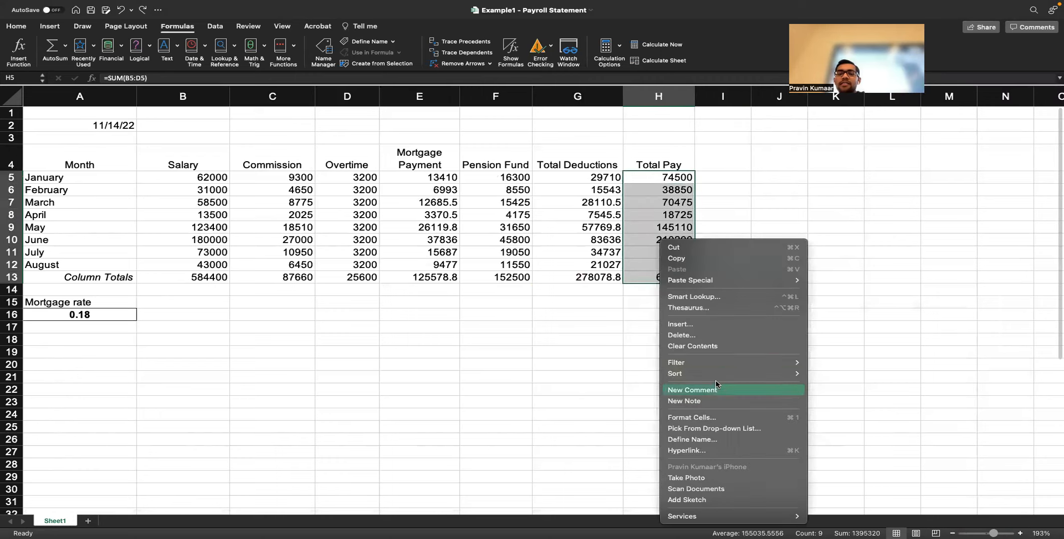
click(716, 416)
click(613, 309)
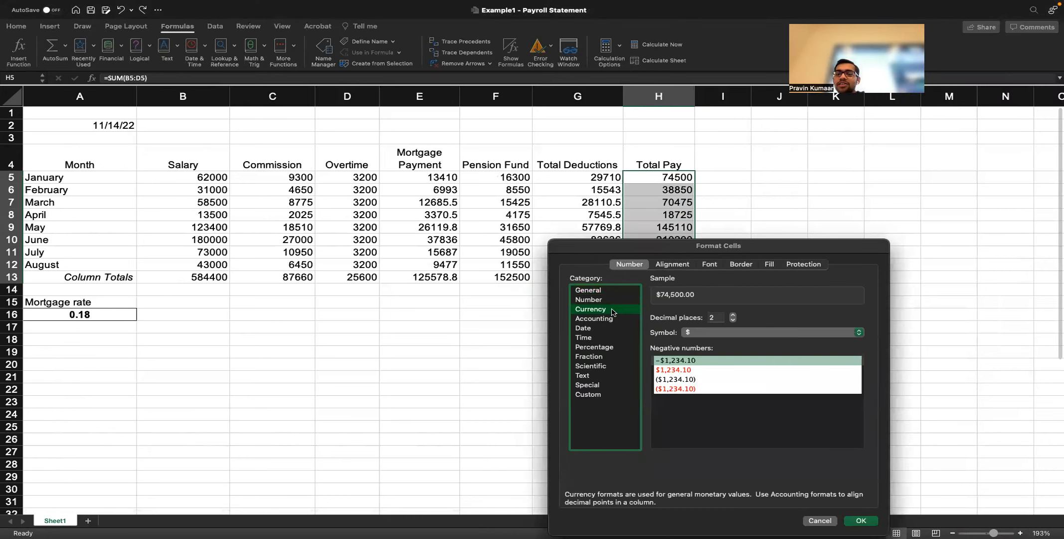
click(861, 520)
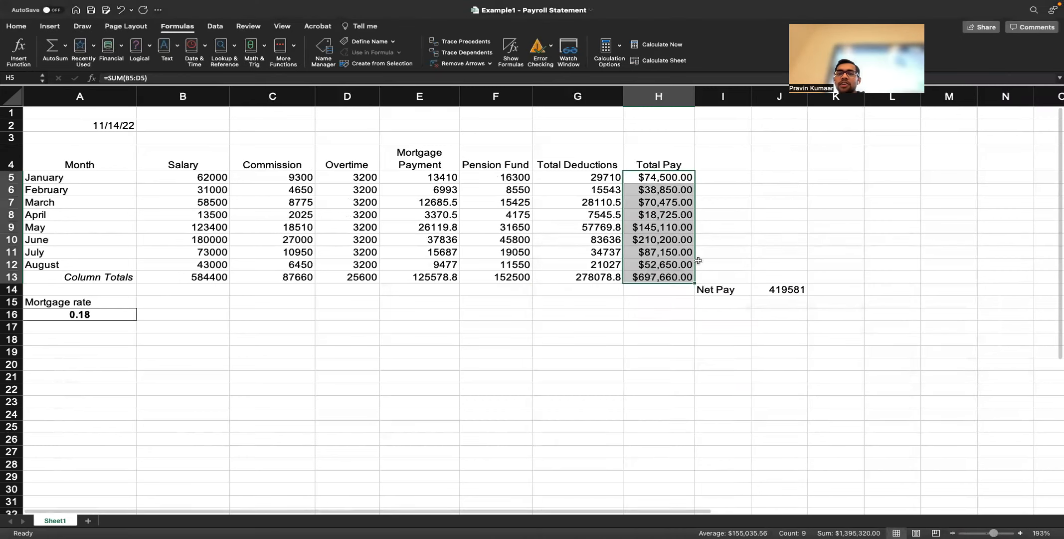
- Reduce the currency format of the Total Pay values in H5:H13 to 0 decimal places
right_click(652, 200)
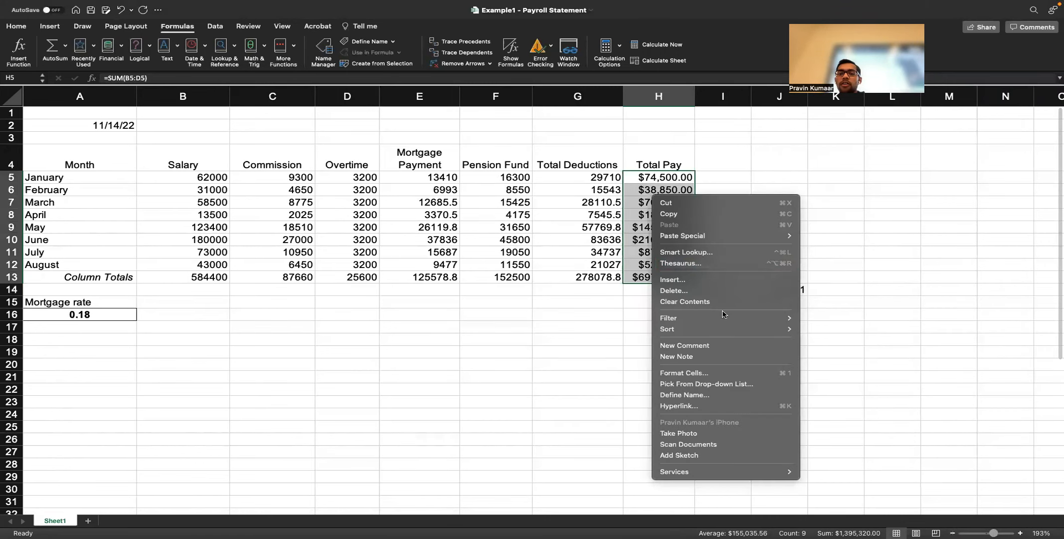
click(688, 373)
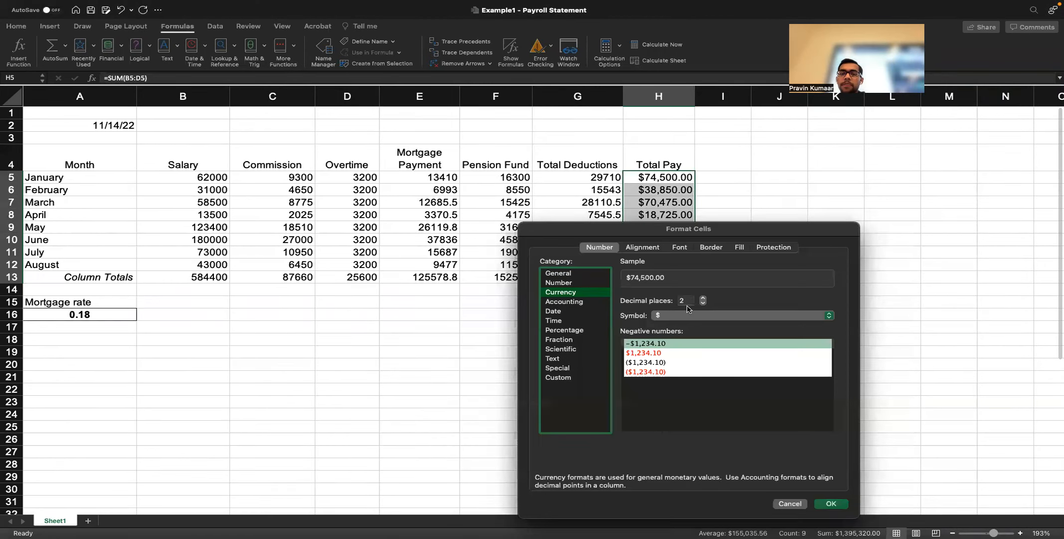
click(704, 303)
click(703, 303)
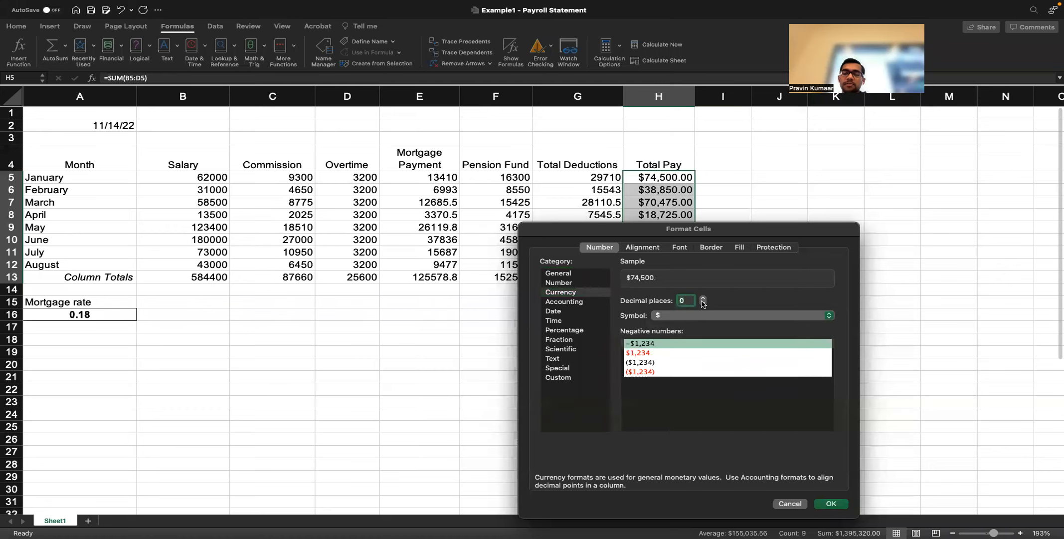
click(831, 504)
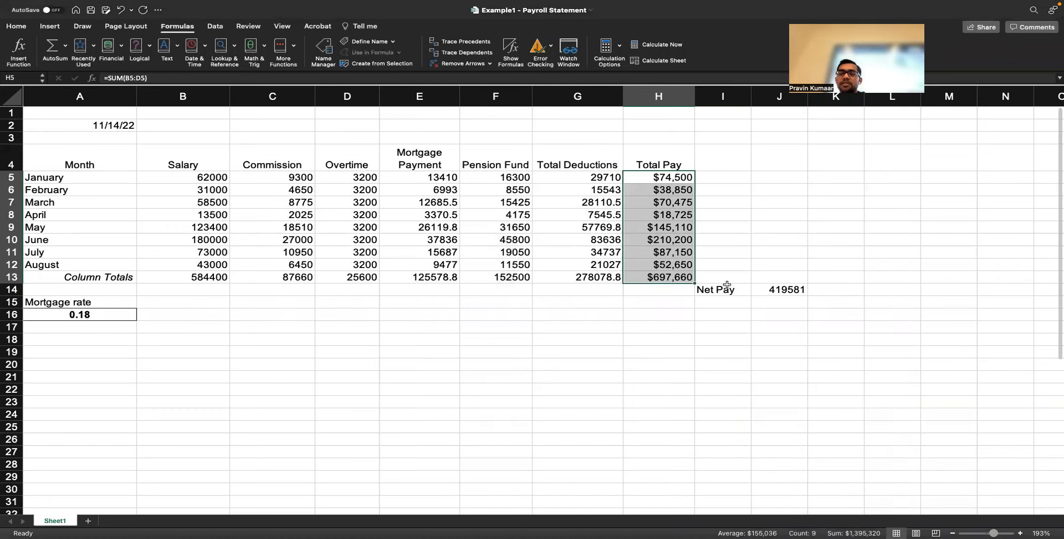
- Check the Average label instruction on the Google Slides slide and return to the Excel worksheet with cell G16 selected
key(ctrl+Right)
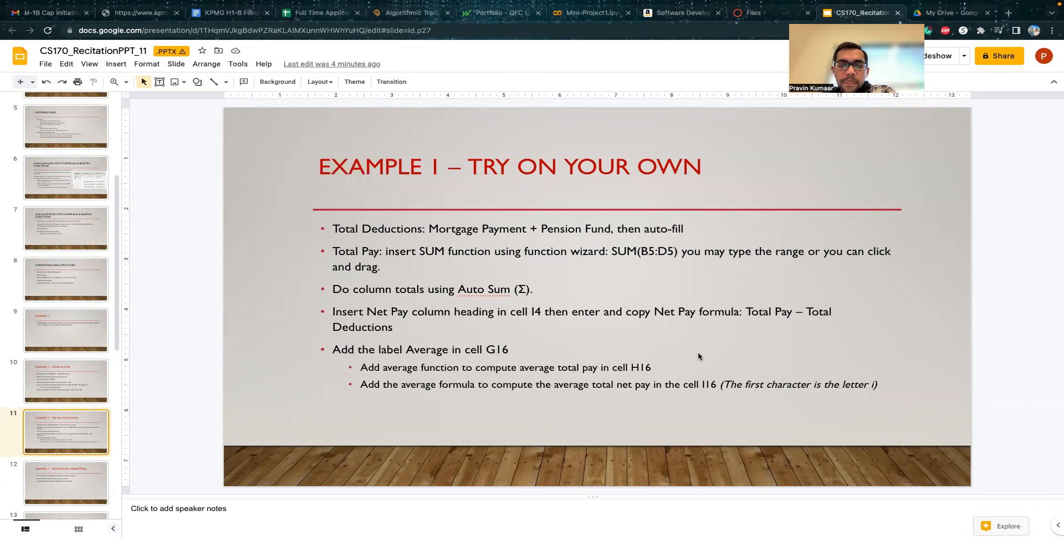
key(ctrl+Left)
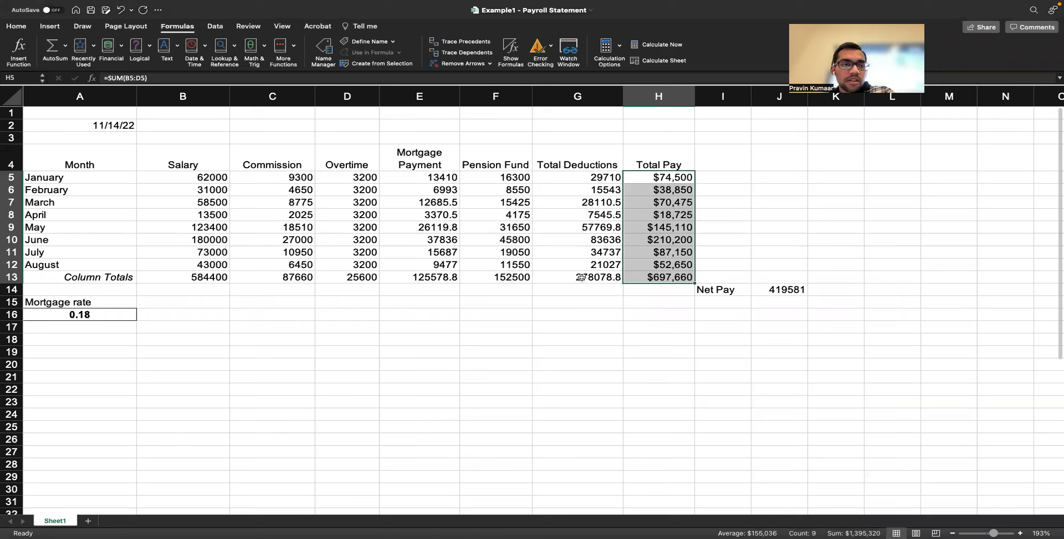
click(602, 316)
key(ctrl+Left)
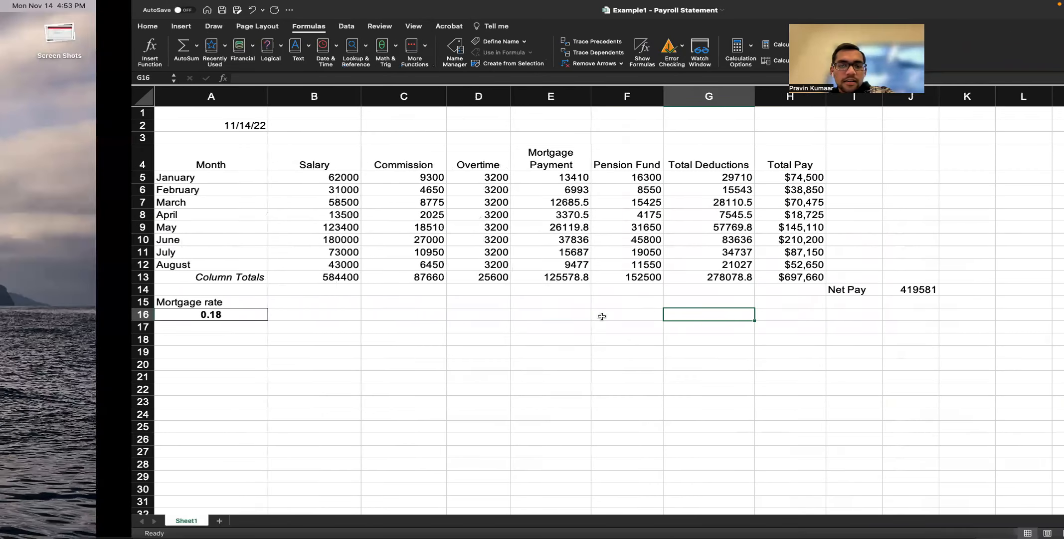
key(ctrl+Left)
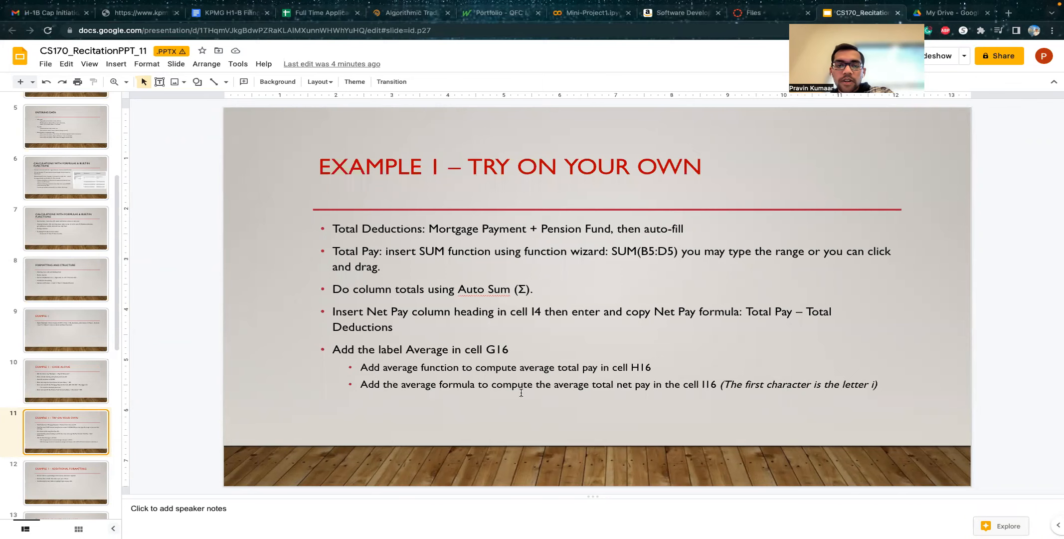
key(ctrl+Left)
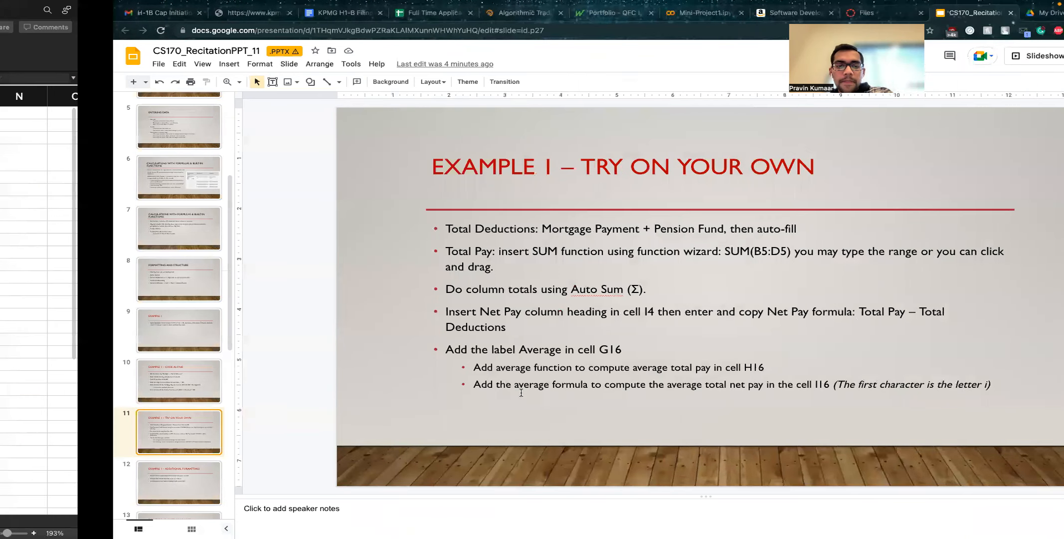
- Enter the label Average in cell G16
text(AV)
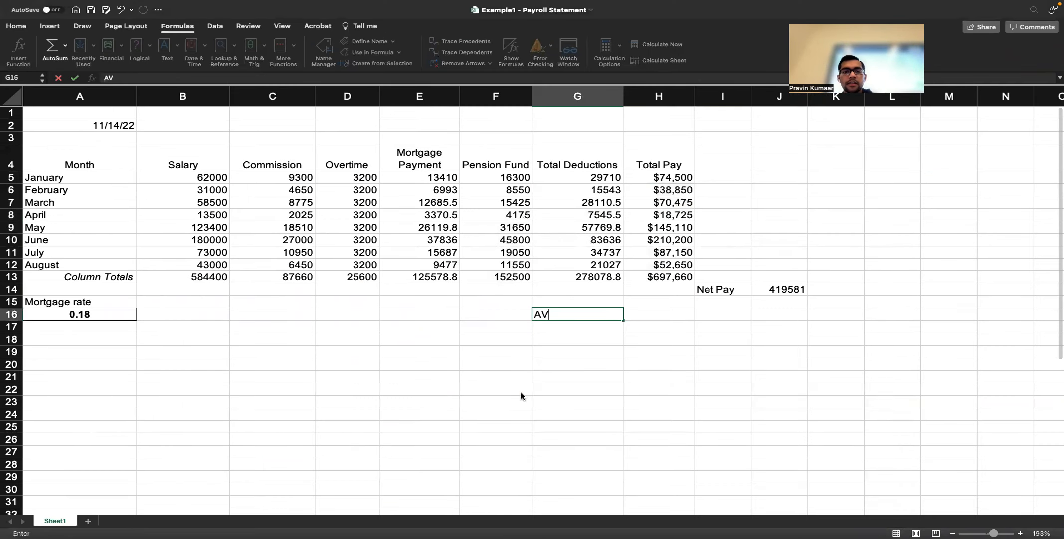
text(verg)
key(BackSpace)
text(ahe)
key(BackSpace)
key(BackSpace)
text(ge)
key(Return)
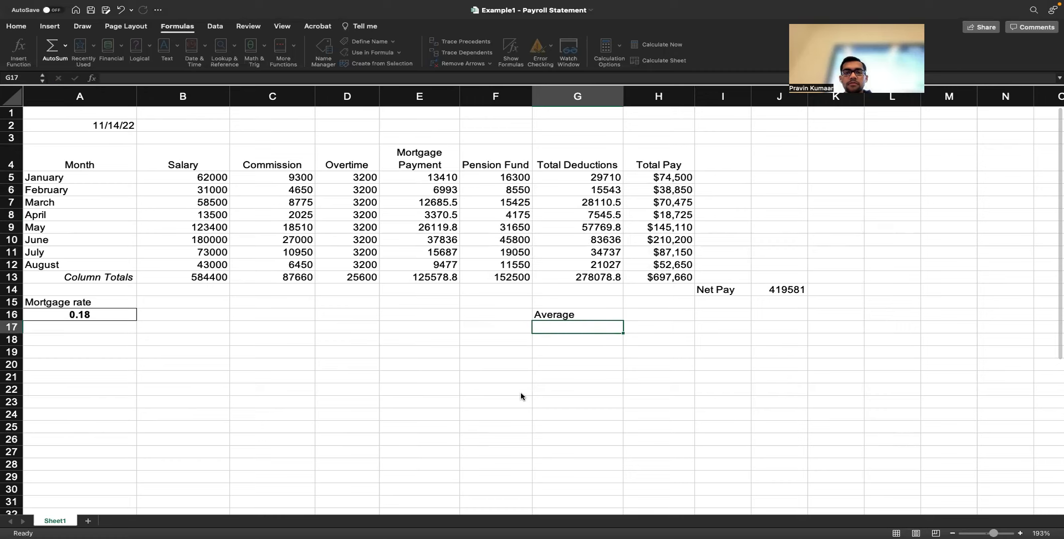
- Enter the formula =AVERAGE(H5:H13) in H16 to compute the average total pay, consulting the slide for the target cell
key(Up)
key(Right)
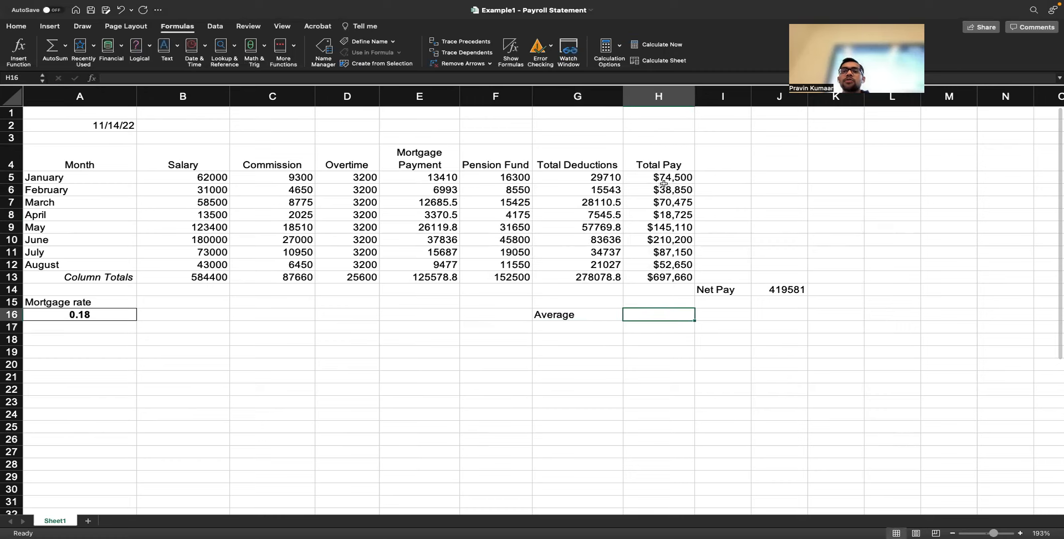
key(ctrl+Right)
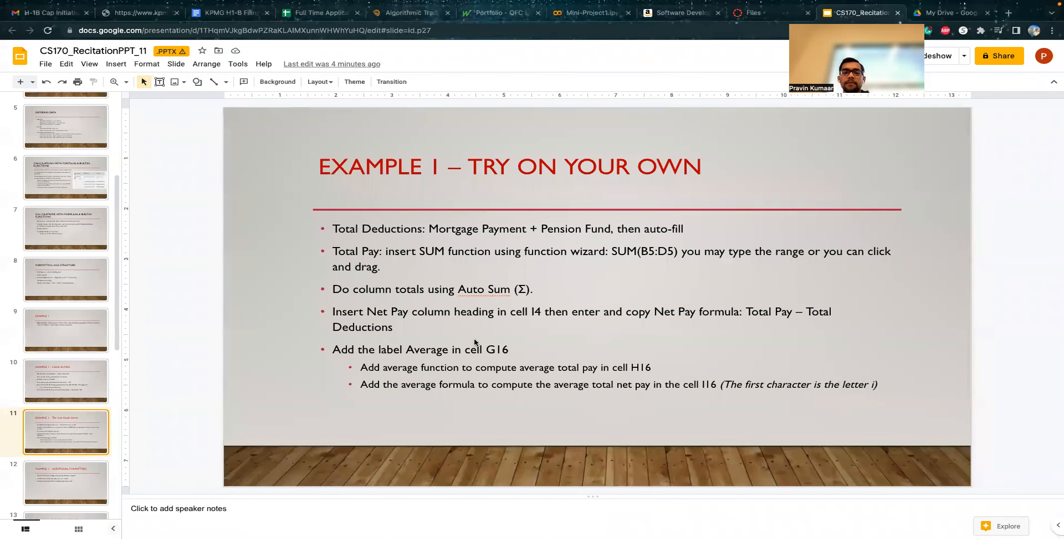
key(ctrl+Left)
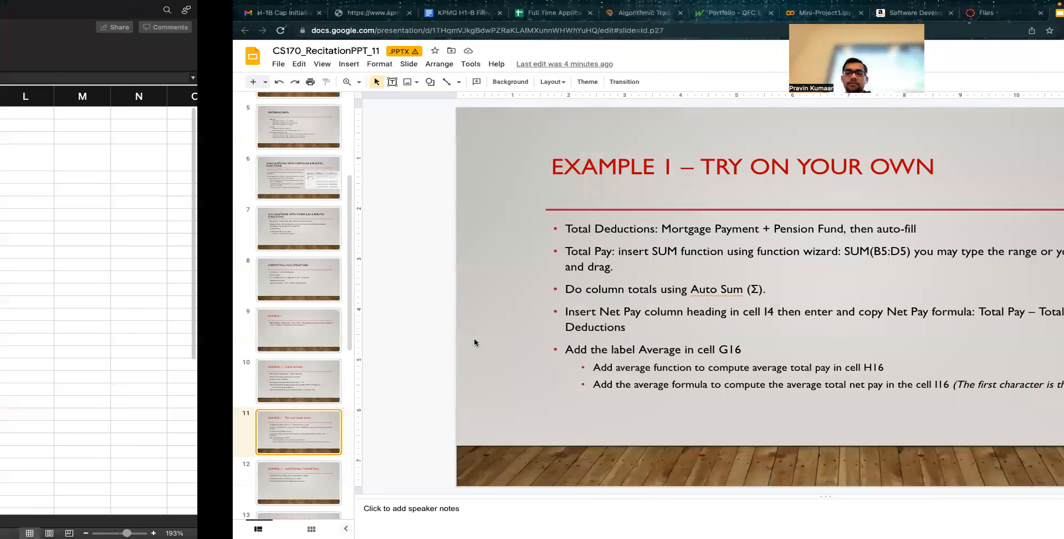
key(super+Tab)
text(=AVERAGE()
drag(669, 175, 671, 277)
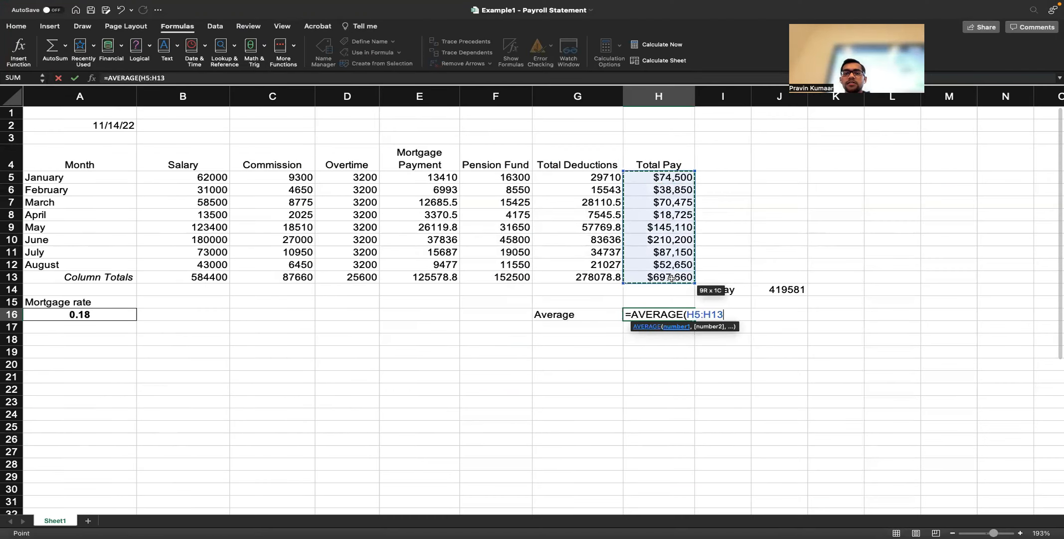
text())
key(Return)
- Read the slide's instruction for the average total net pay and return to cell I16 in the Excel worksheet
key(super+Tab)
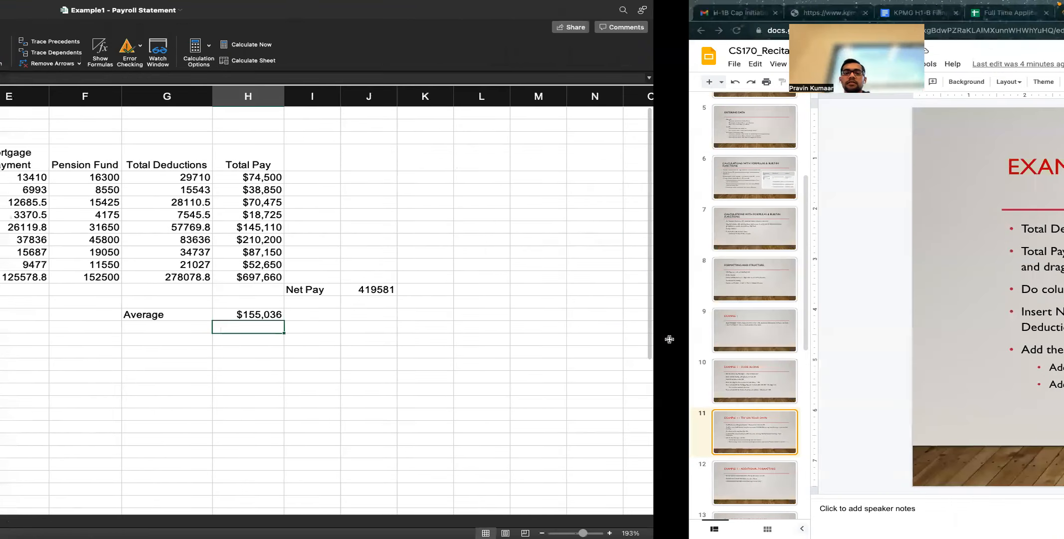
key(super+Tab)
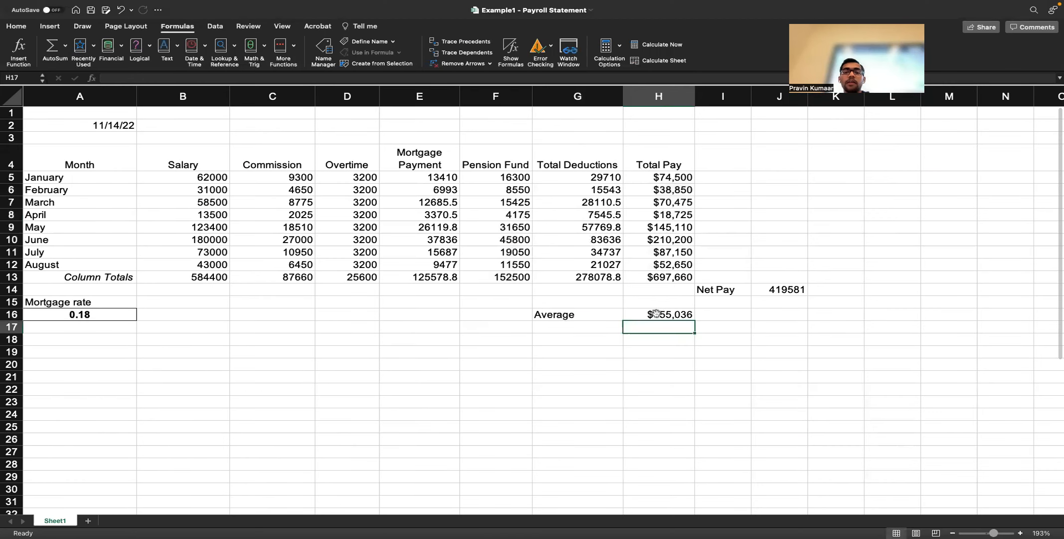
key(super+Tab)
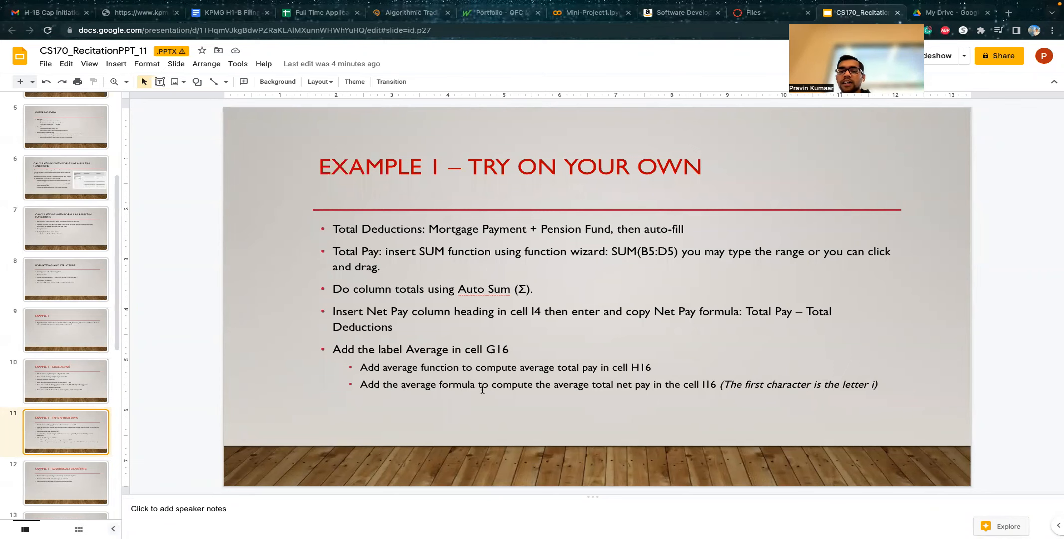
key(super+Tab)
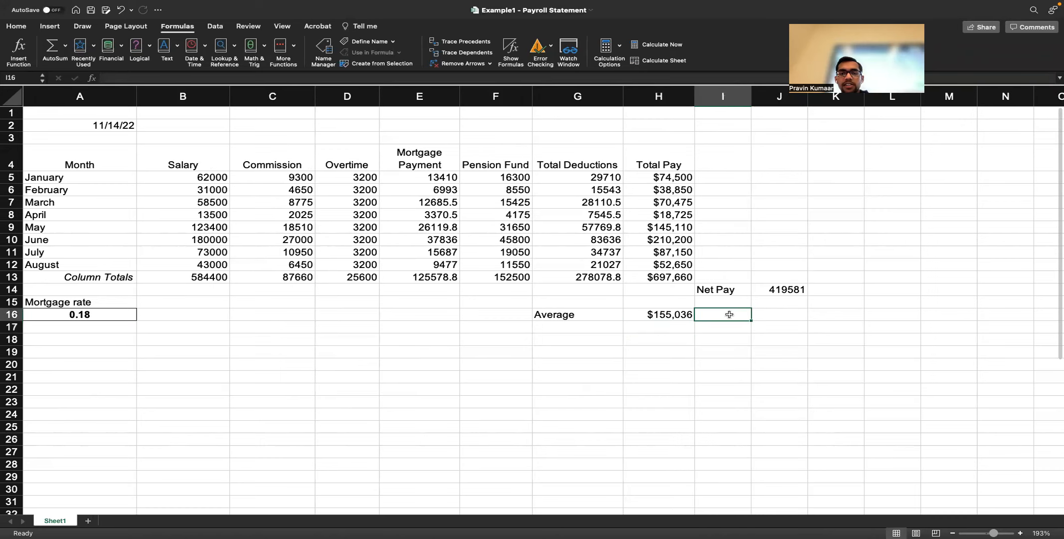
- Check the slide's Net Pay instruction and enter the heading Net Pay in cell I4 of the payroll worksheet
key(ctrl+Right)
key(ctrl+Left)
key(ctrl+Right)
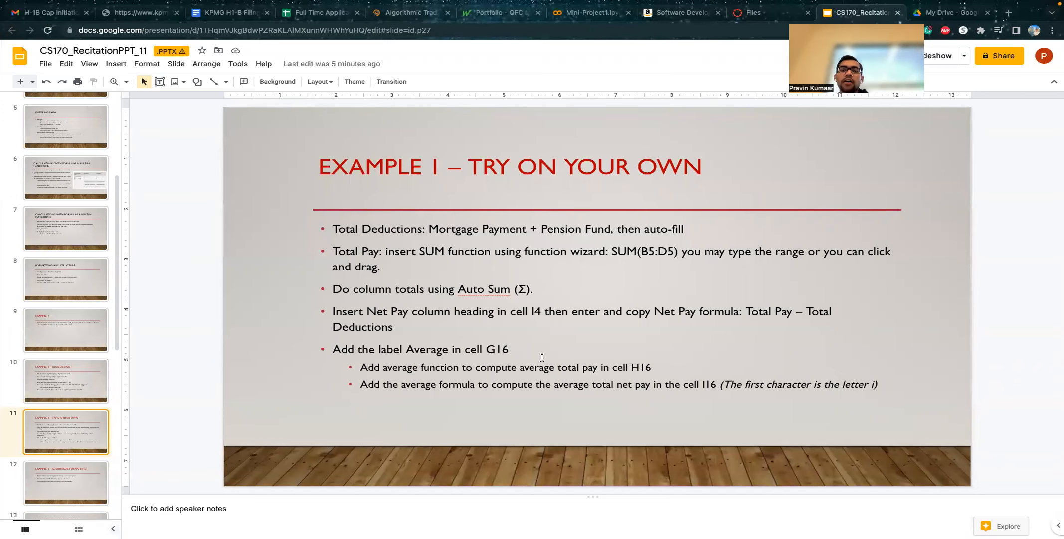
key(ctrl+Left)
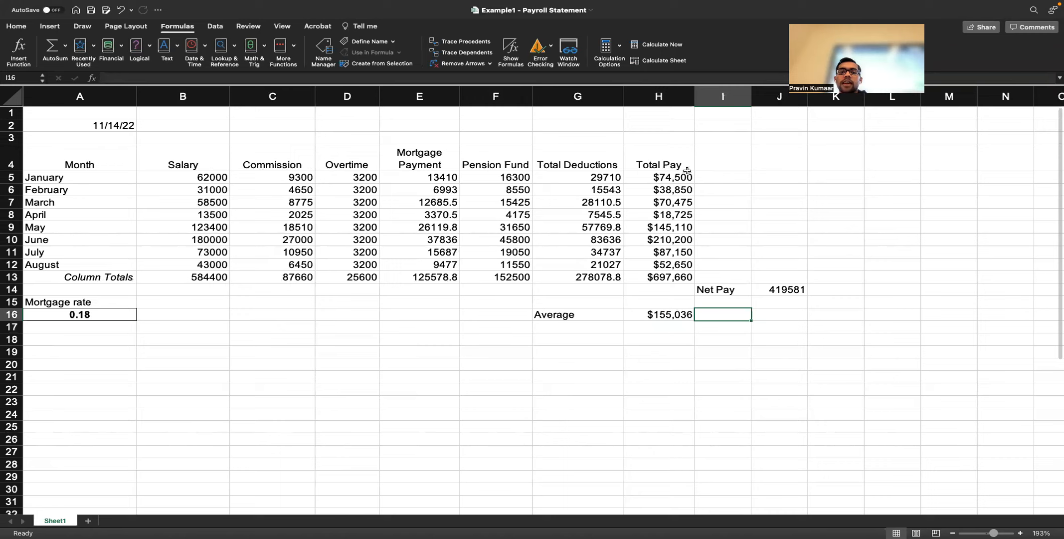
click(712, 168)
text(Net)
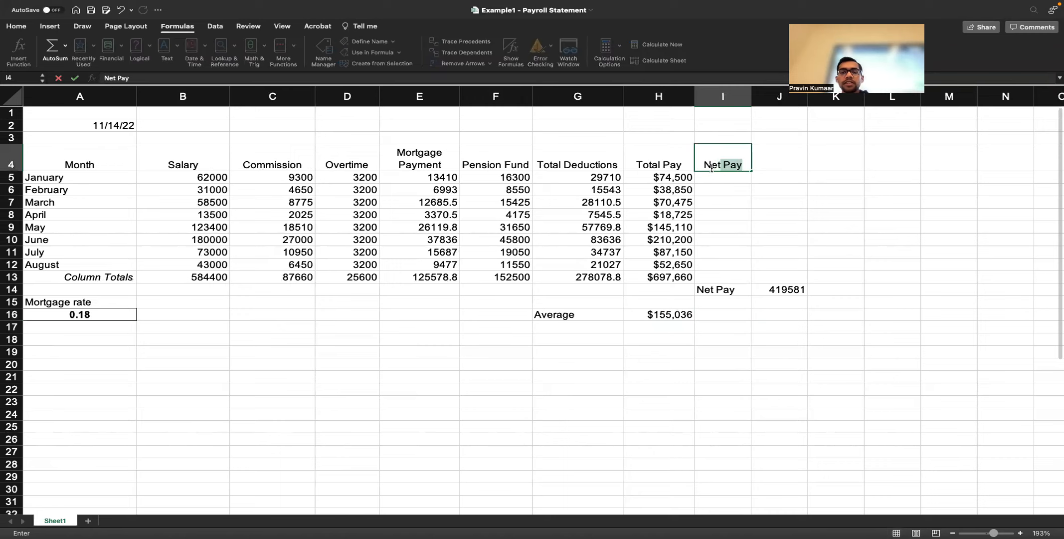
key(Tab)
- Clear the misplaced Net Pay label and its formula from cells I14:J14
click(725, 291)
key(shift+Right)
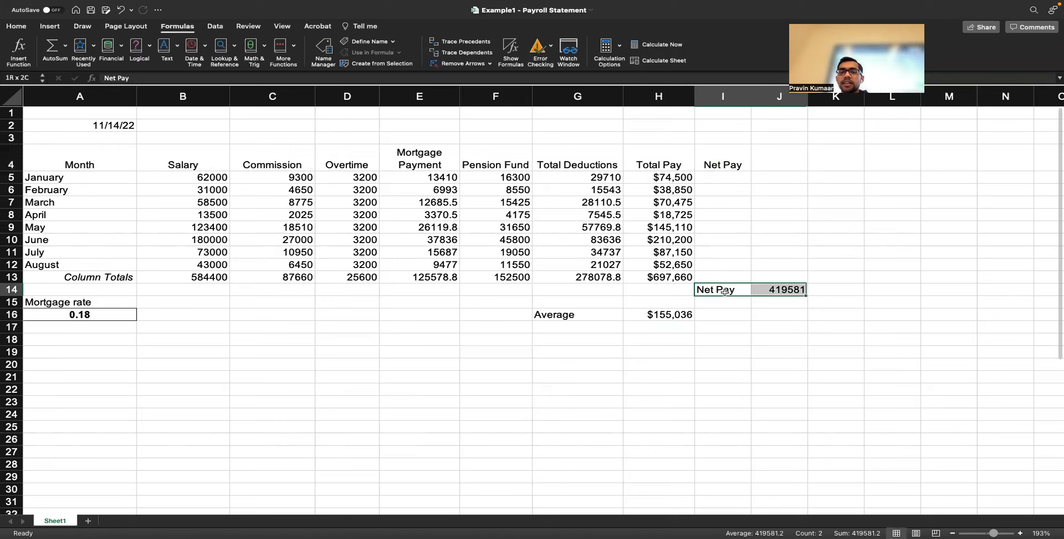
key(Delete)
- Try to calculate January's net pay in I5 with the range formula =G5:H5
click(701, 202)
click(696, 179)
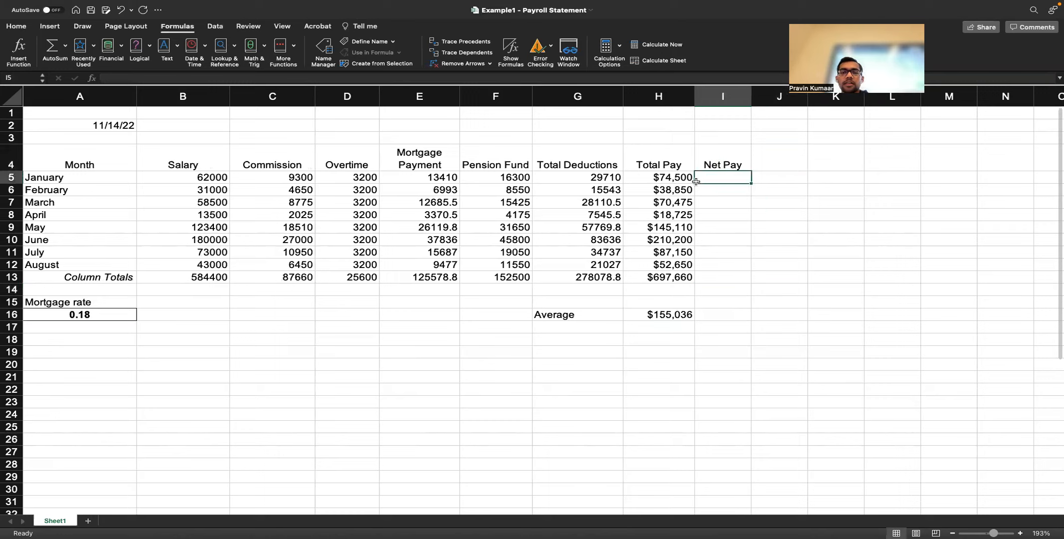
text(=)
click(667, 183)
key(shift+Left)
key(Return)
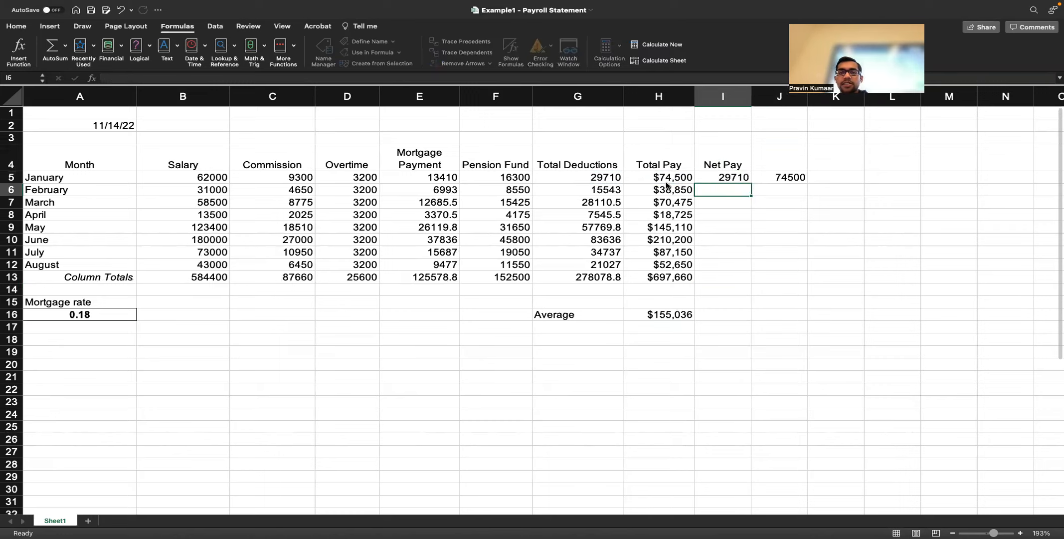
- Try to clear the extra value in J5, and undo the range formula entered in I5
click(731, 176)
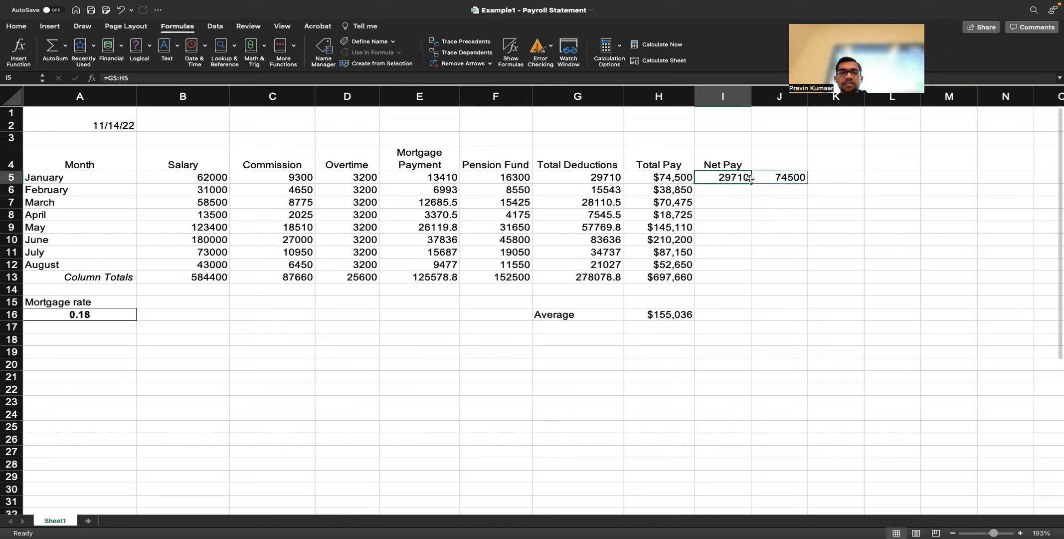
click(794, 178)
key(BackSpace)
click(766, 217)
click(763, 180)
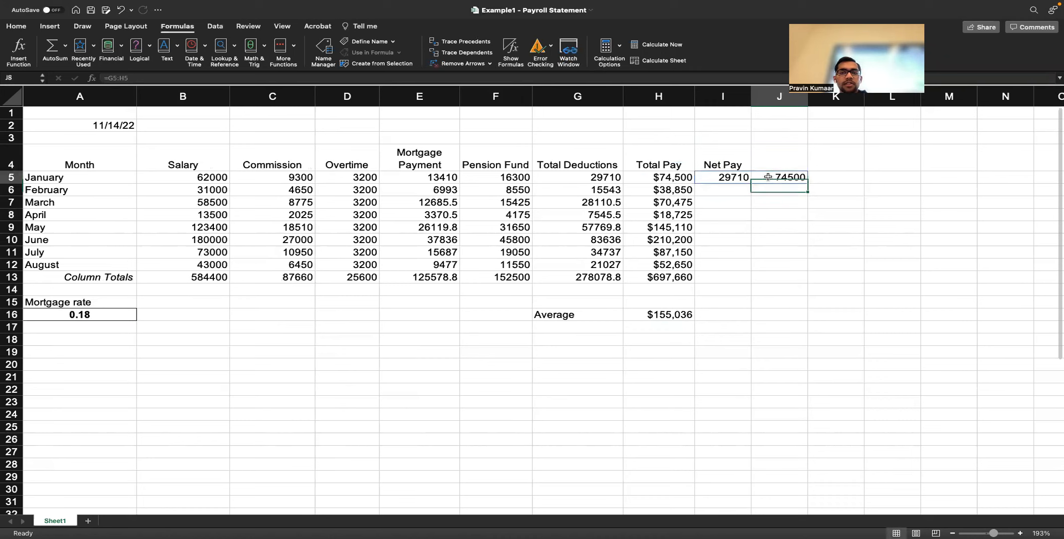
click(160, 80)
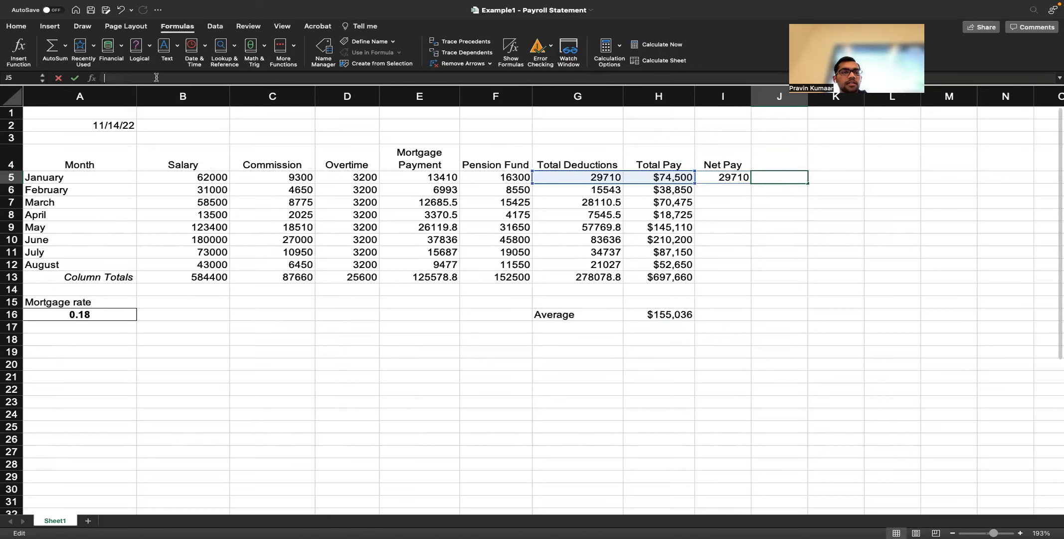
click(602, 255)
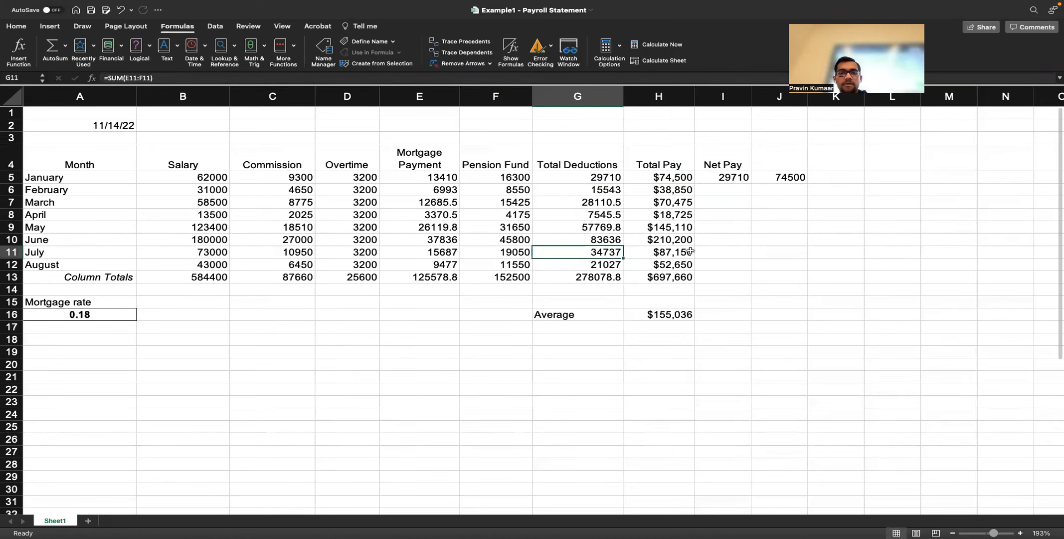
click(779, 177)
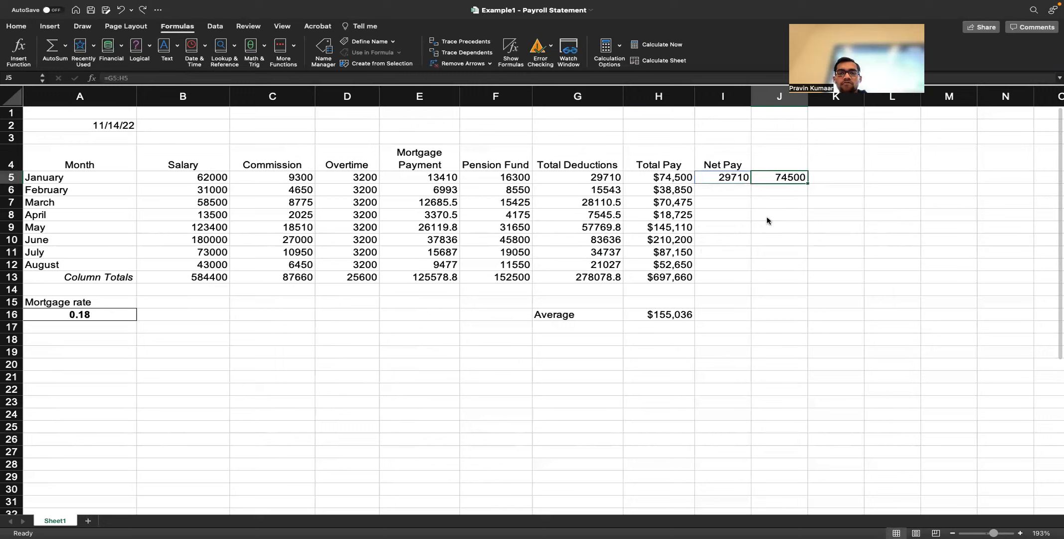
key(super+z)
double_click(719, 176)
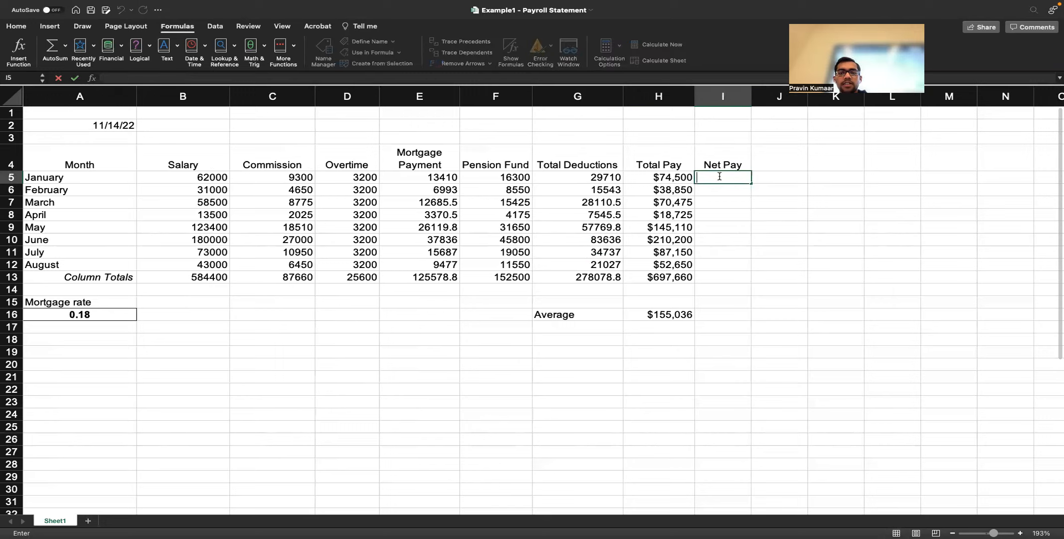
click(718, 202)
click(718, 177)
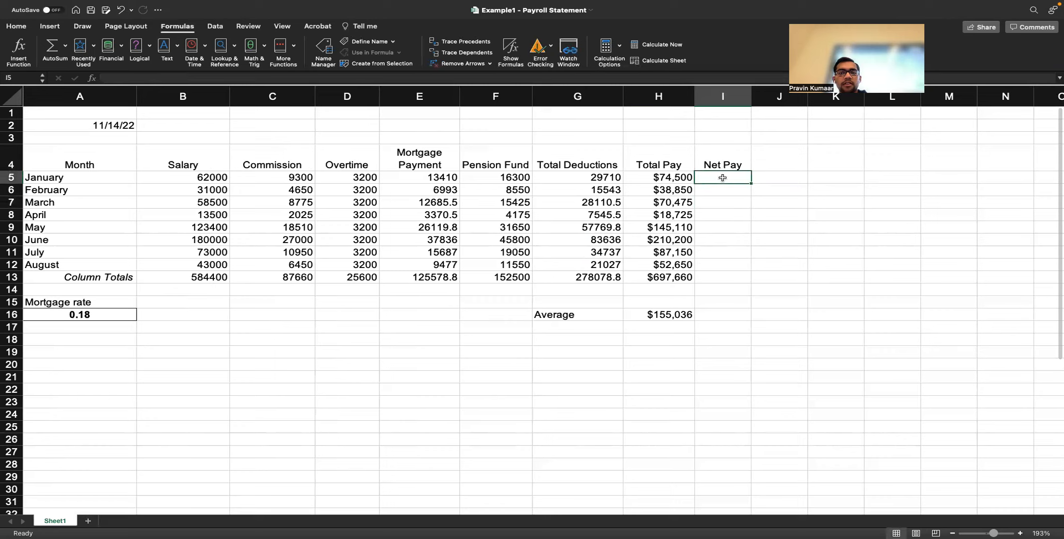
click(724, 239)
click(722, 176)
text(=)
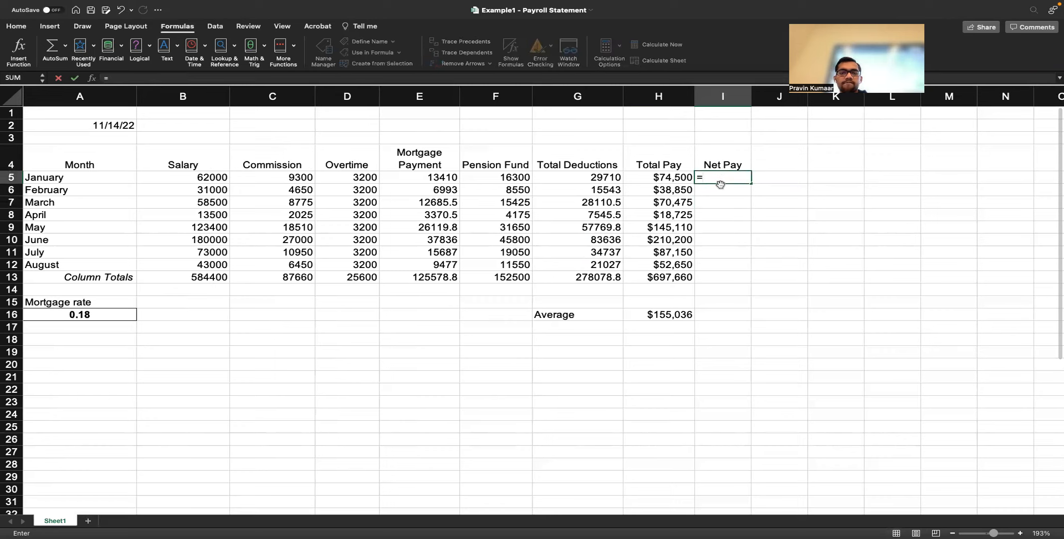
text(D)
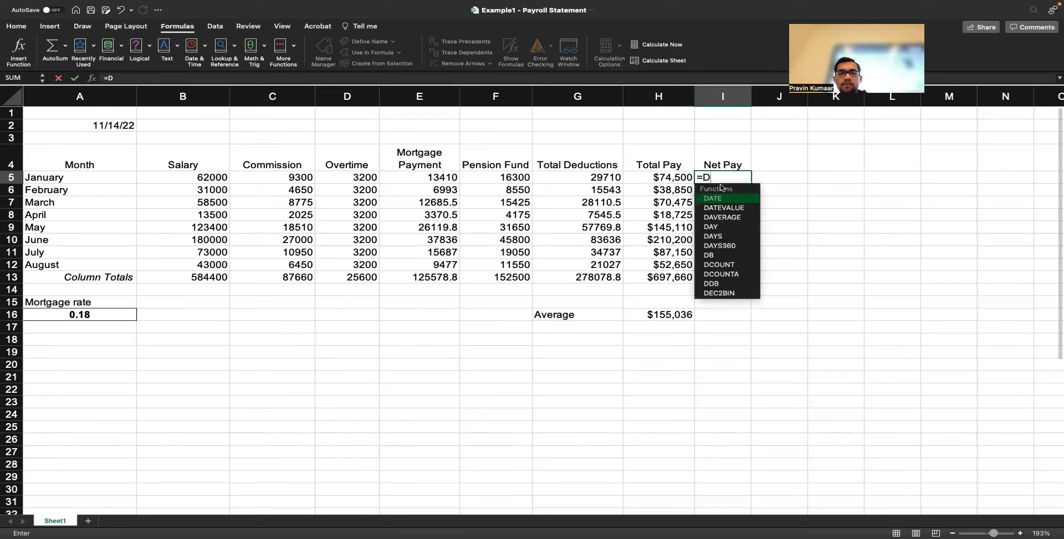
key(Escape)
key(Escape)
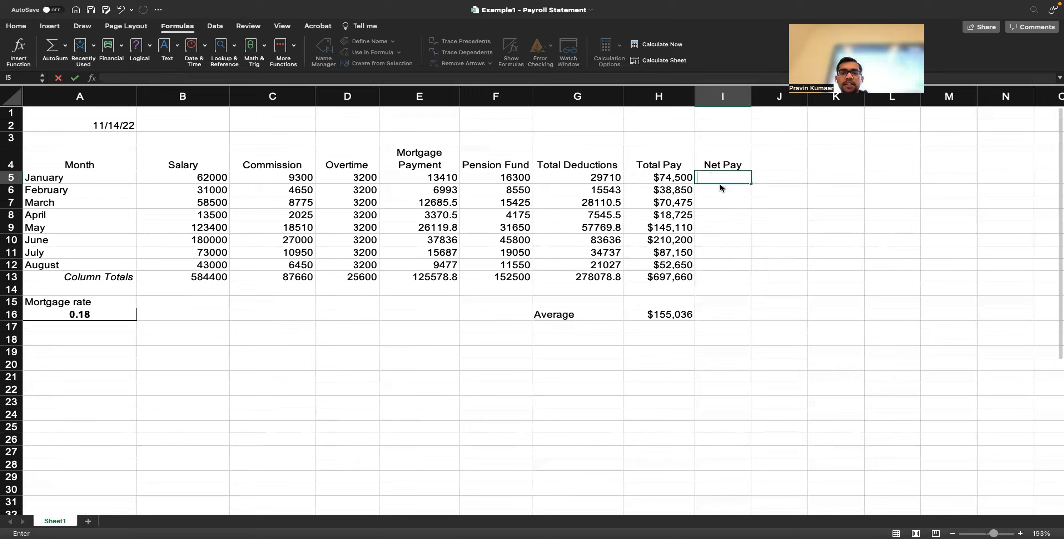
click(726, 212)
click(727, 175)
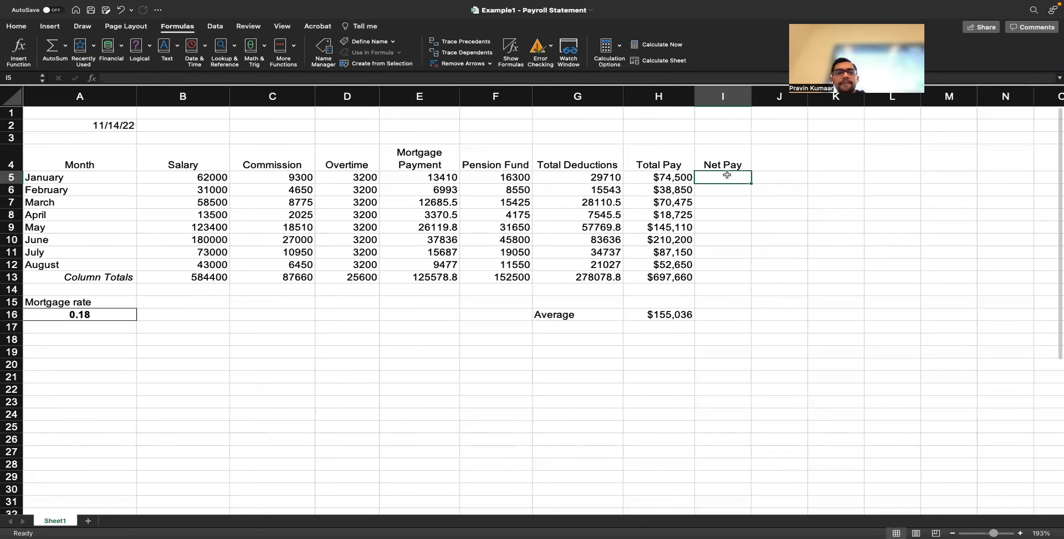
- Enter the formula =G5:H5 in I5 again and fill it down through I13
text(=)
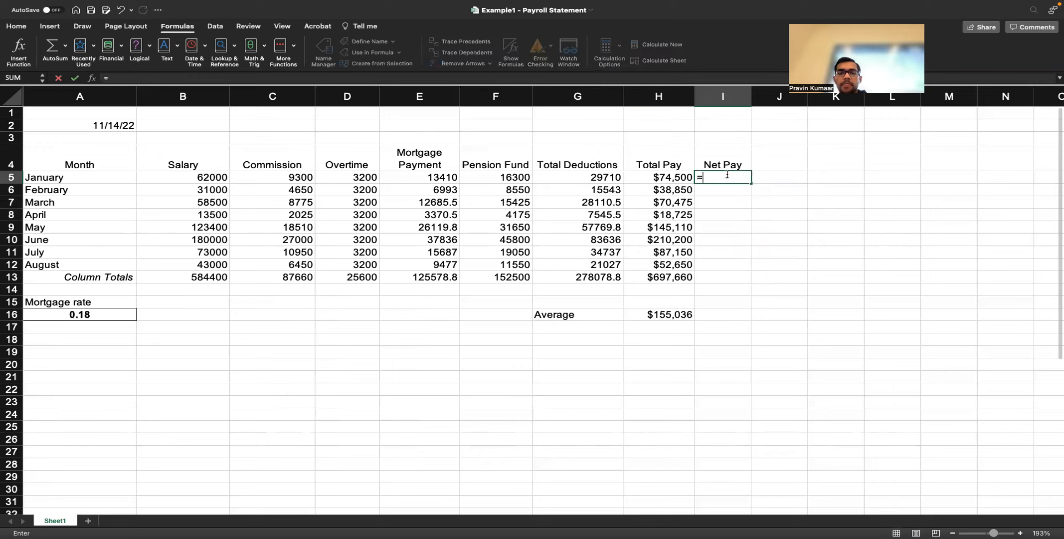
click(683, 177)
key(shift+Left)
key(Return)
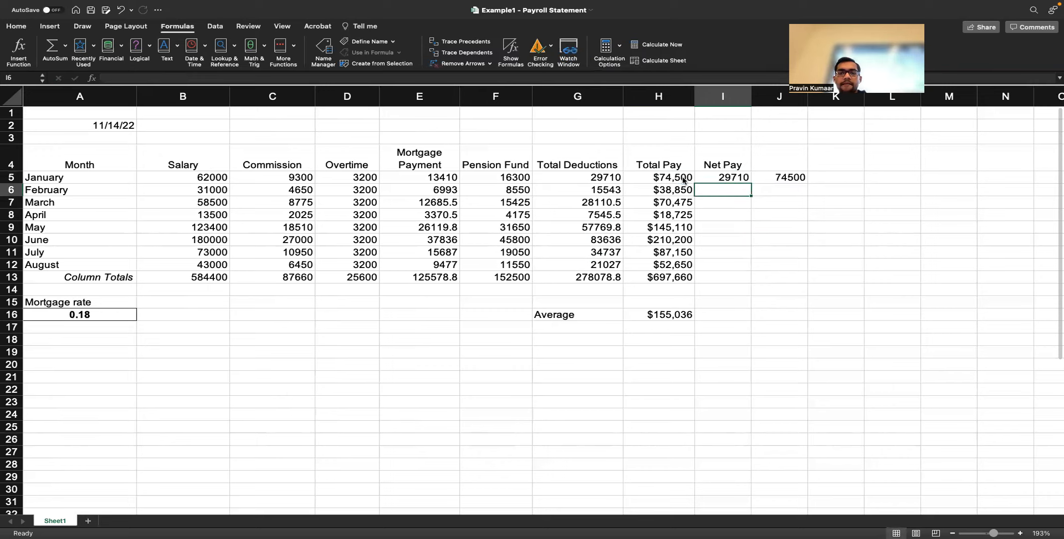
click(707, 179)
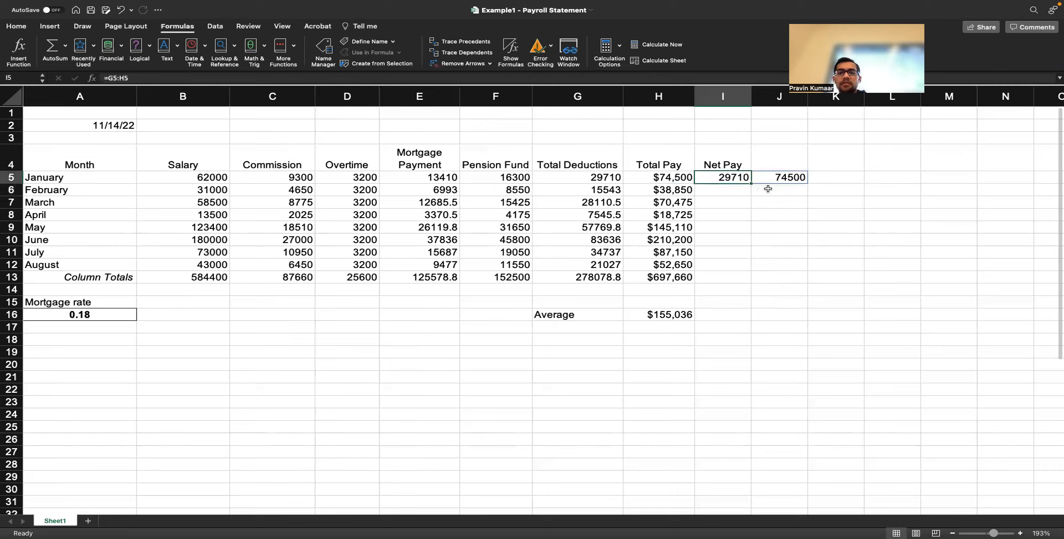
drag(752, 183, 745, 282)
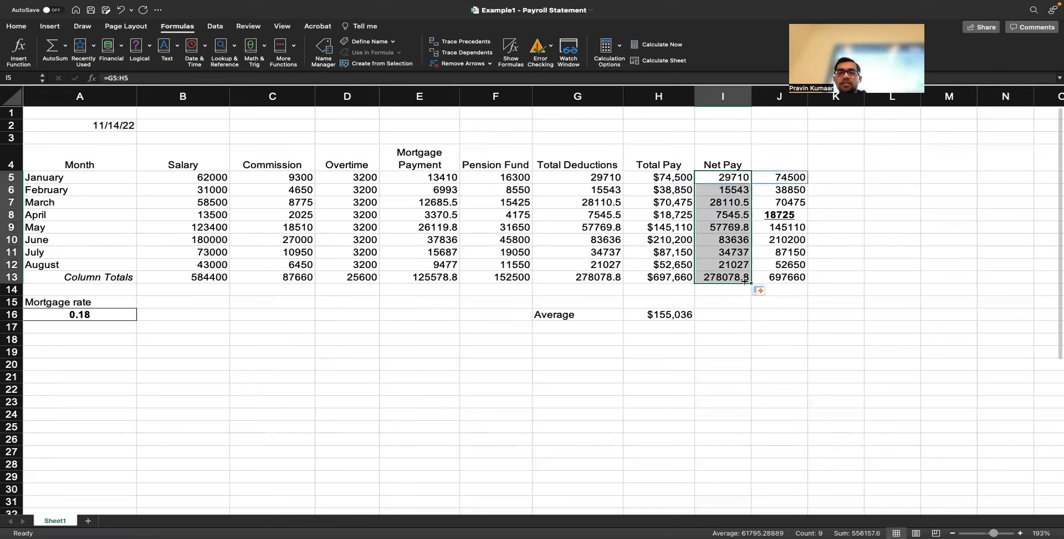
- Try to clear the extra value in J8, and inspect the April and May deduction and total pay formulas
click(726, 277)
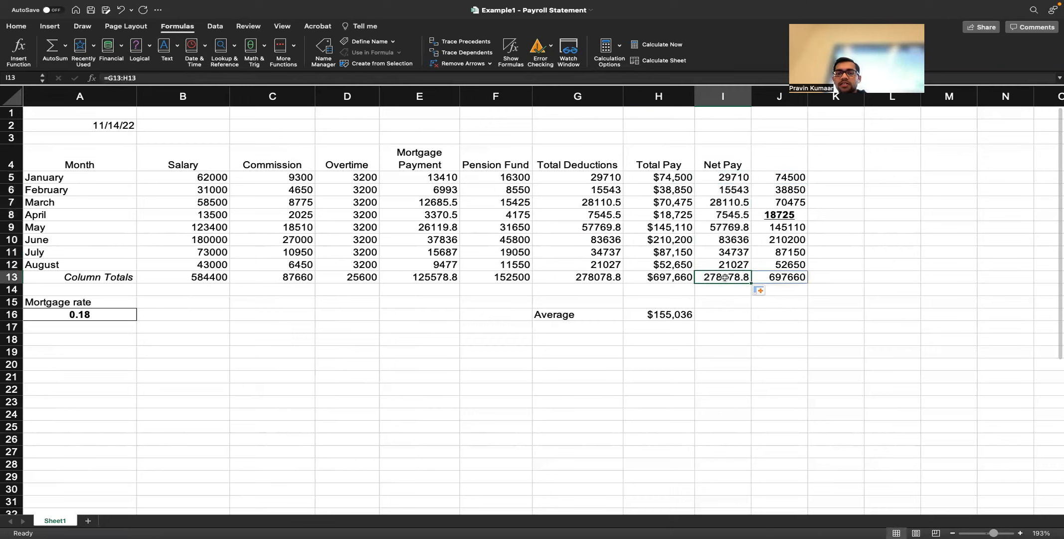
click(796, 213)
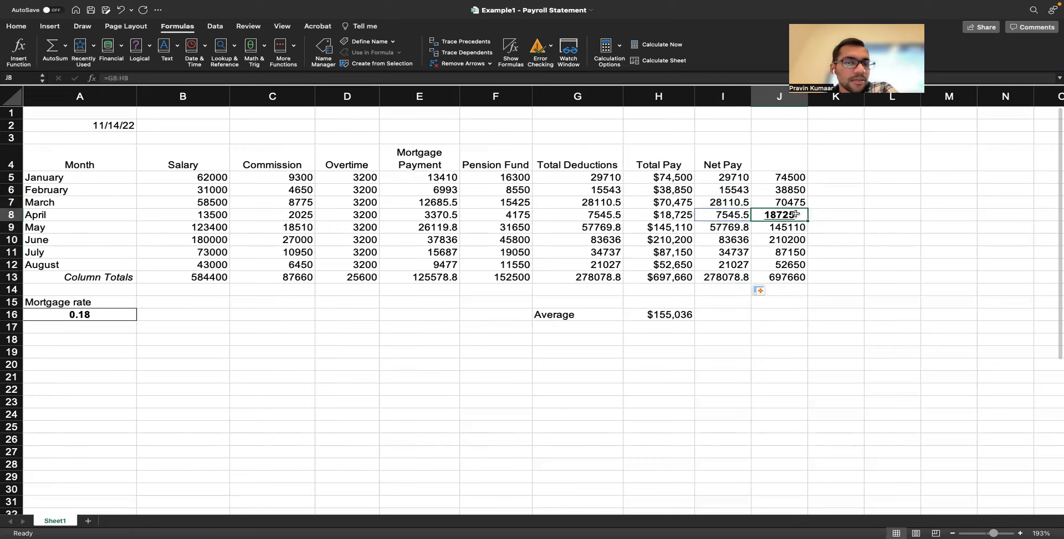
key(BackSpace)
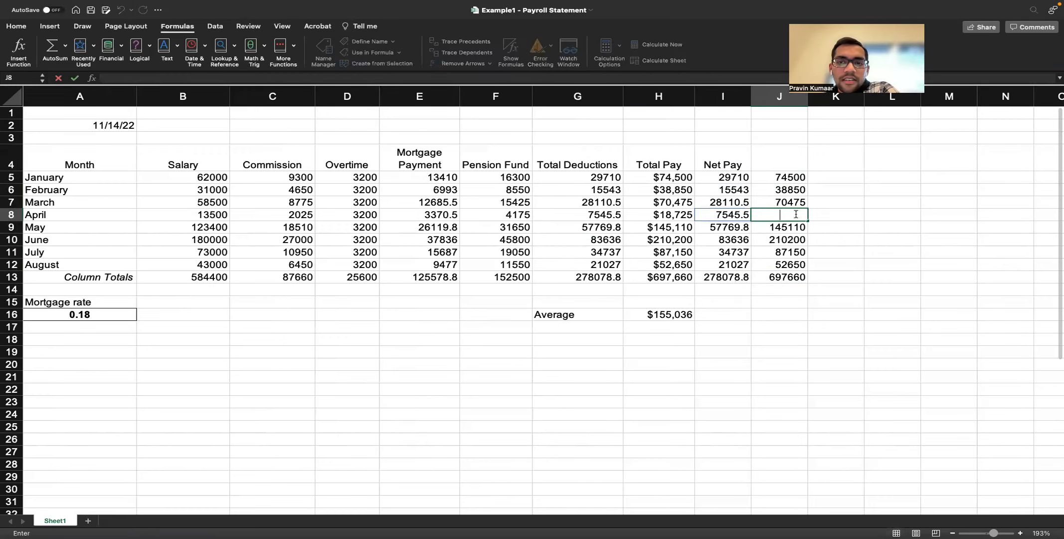
key(Escape)
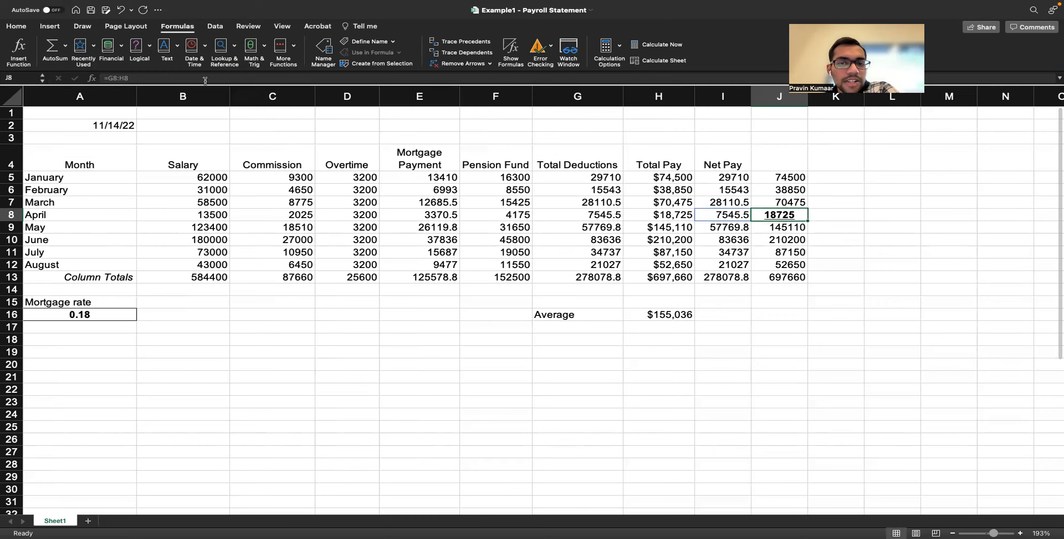
click(604, 218)
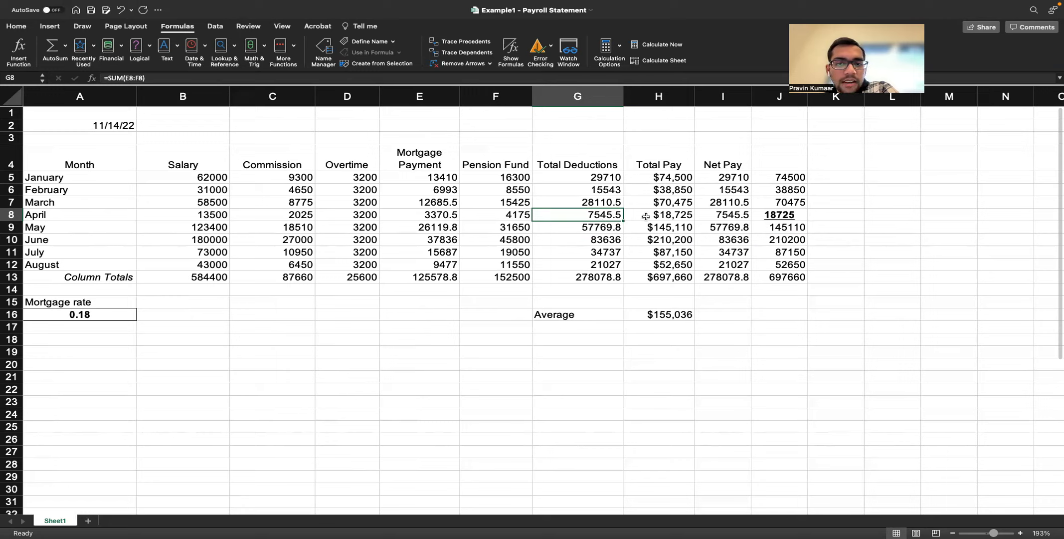
click(612, 223)
click(654, 224)
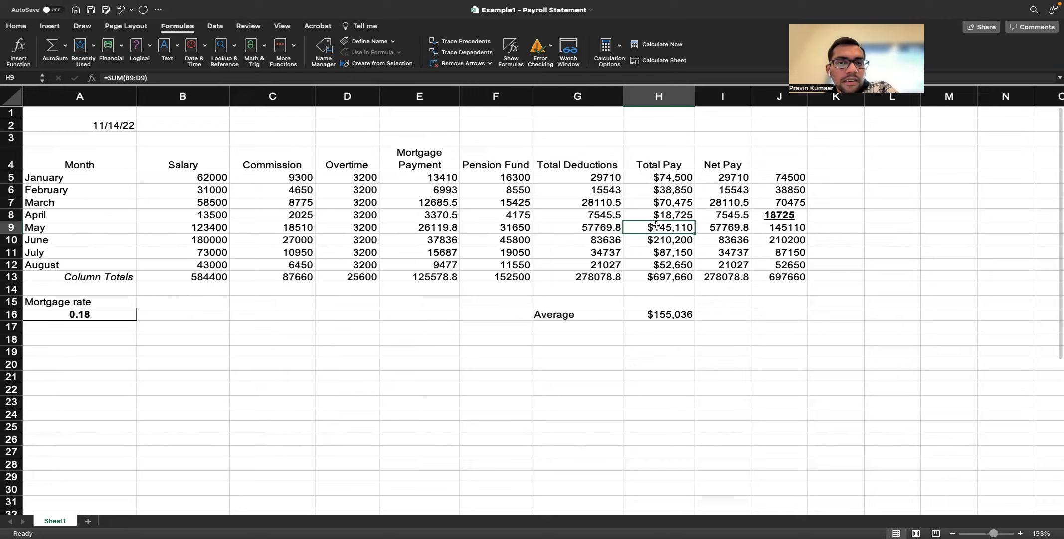
- Undo the Net Pay column fill and the range formula in I5
click(776, 218)
key(super+z)
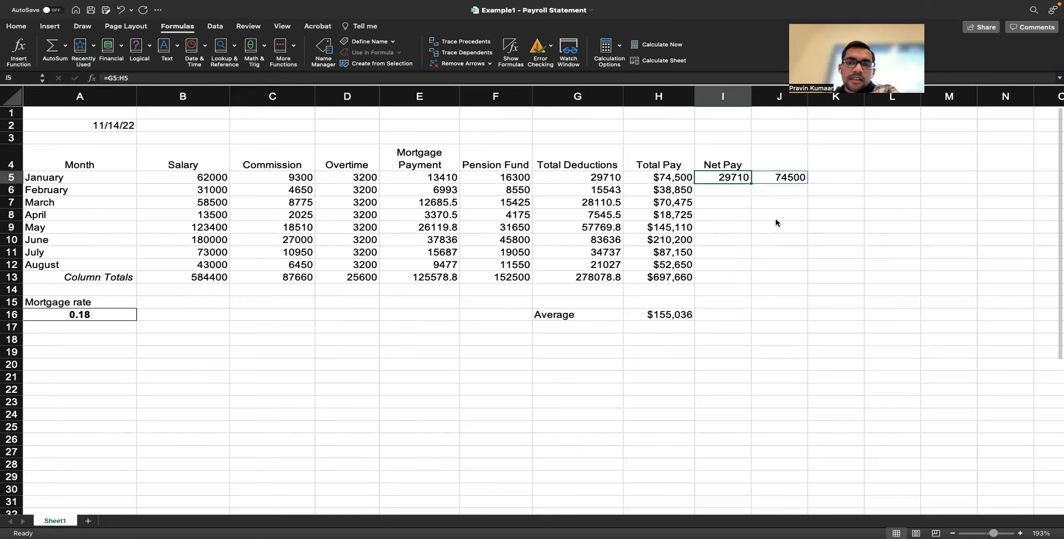
key(super+z)
- Reread the Net Pay formula instruction on the Google Slides slide and return to the Excel worksheet
click(682, 178)
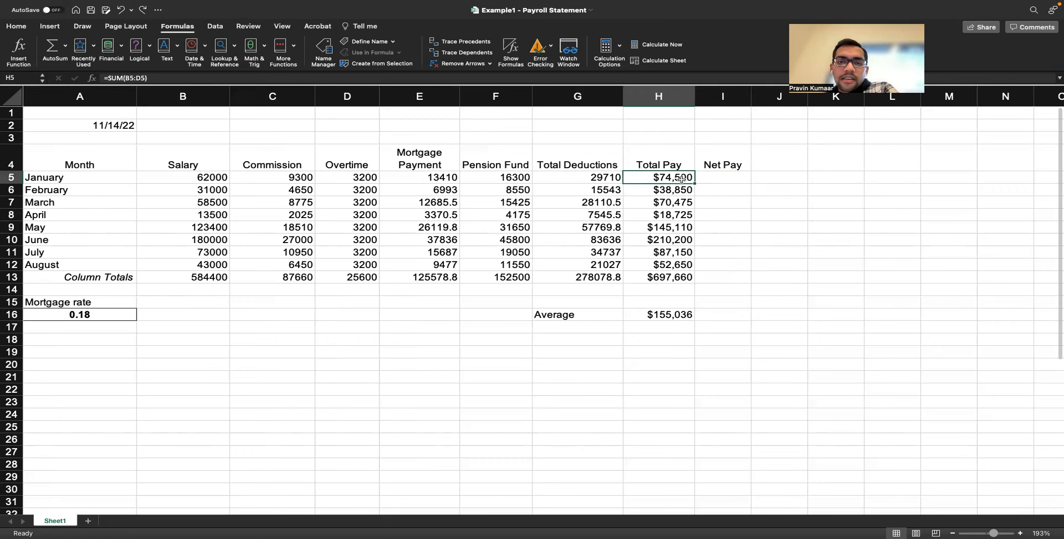
key(ctrl+Right)
key(ctrl+Left)
key(ctrl+Right)
key(ctrl+Left)
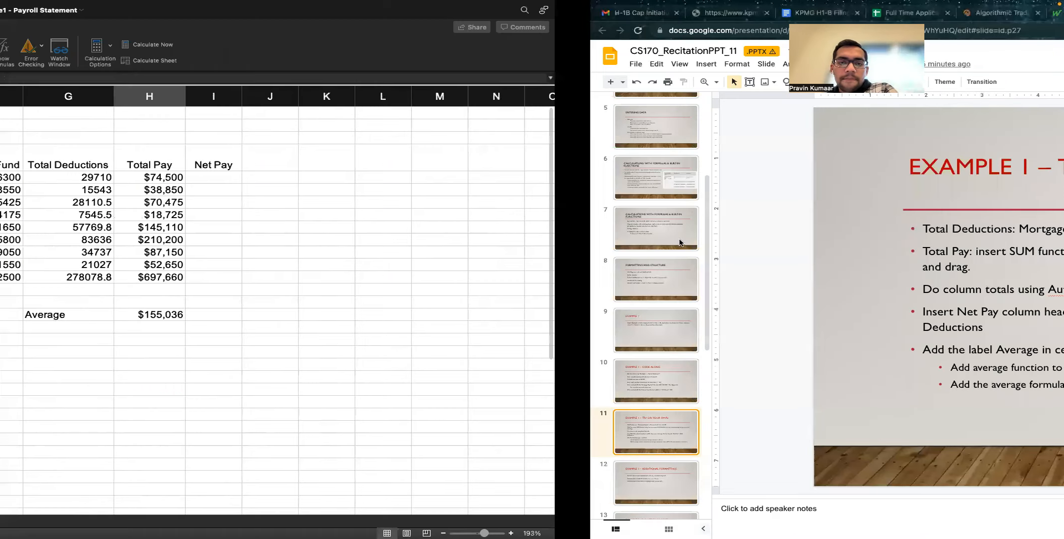
click(717, 175)
text(=)
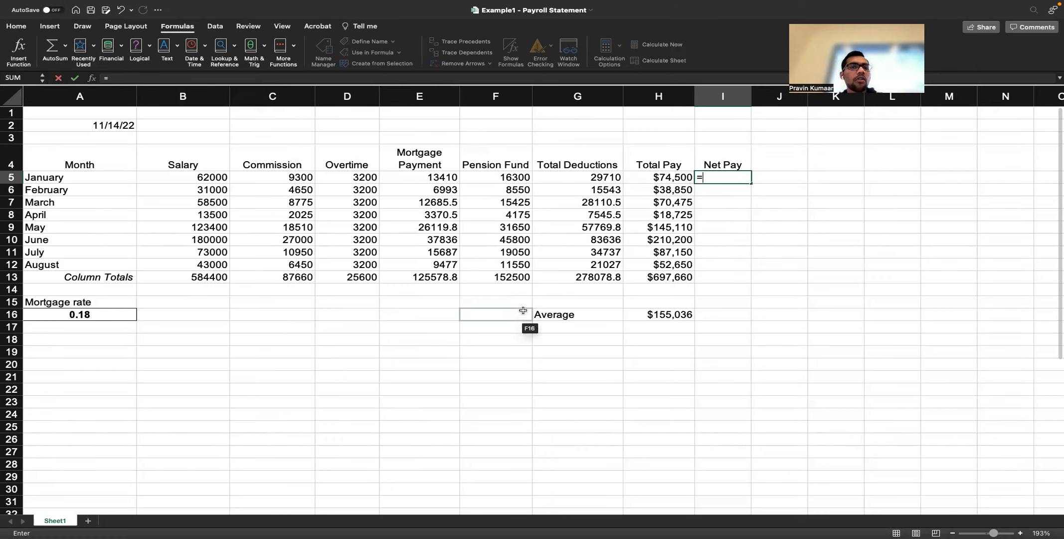
key(ctrl+Left)
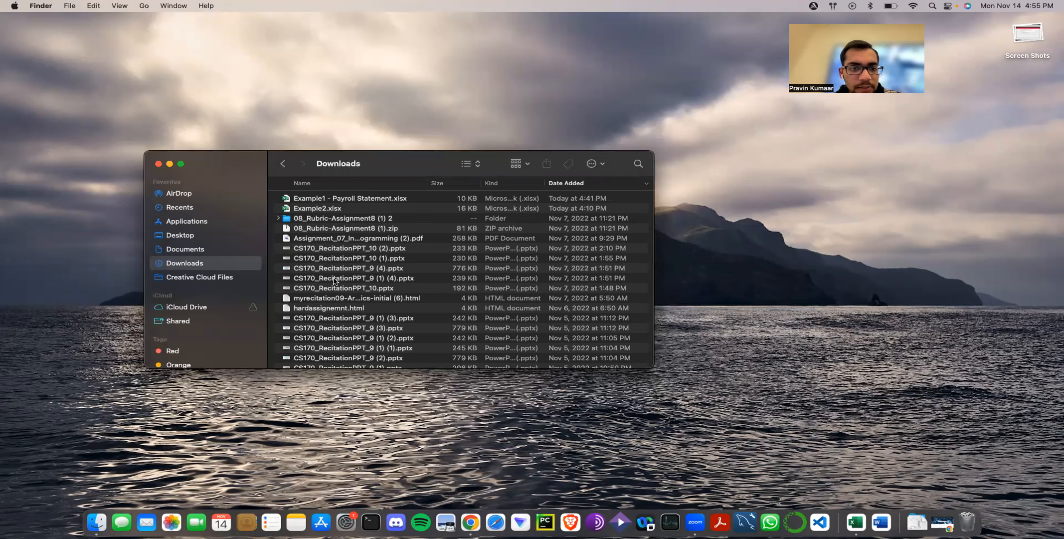
scroll(334, 300, down, 3)
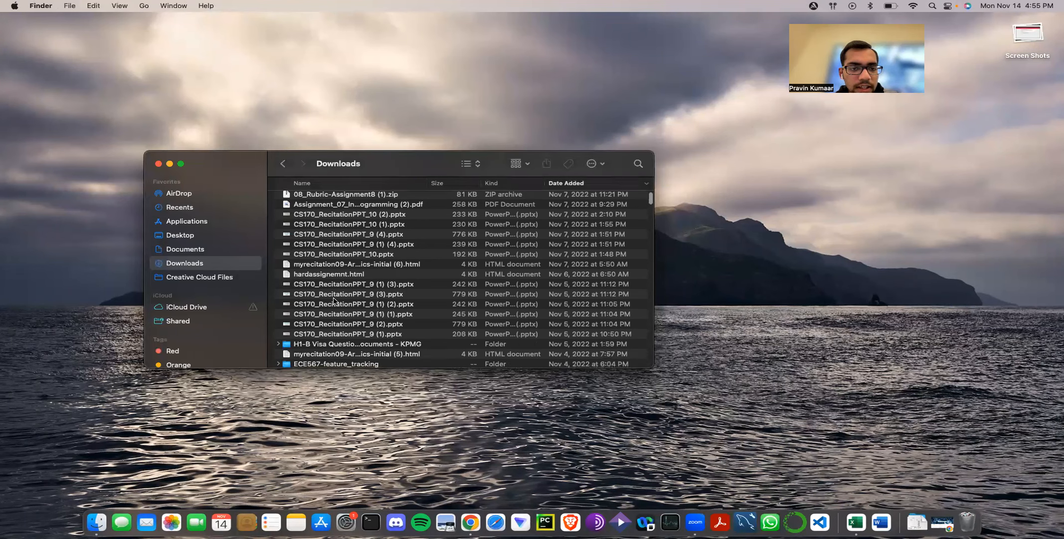
scroll(333, 300, down, 3)
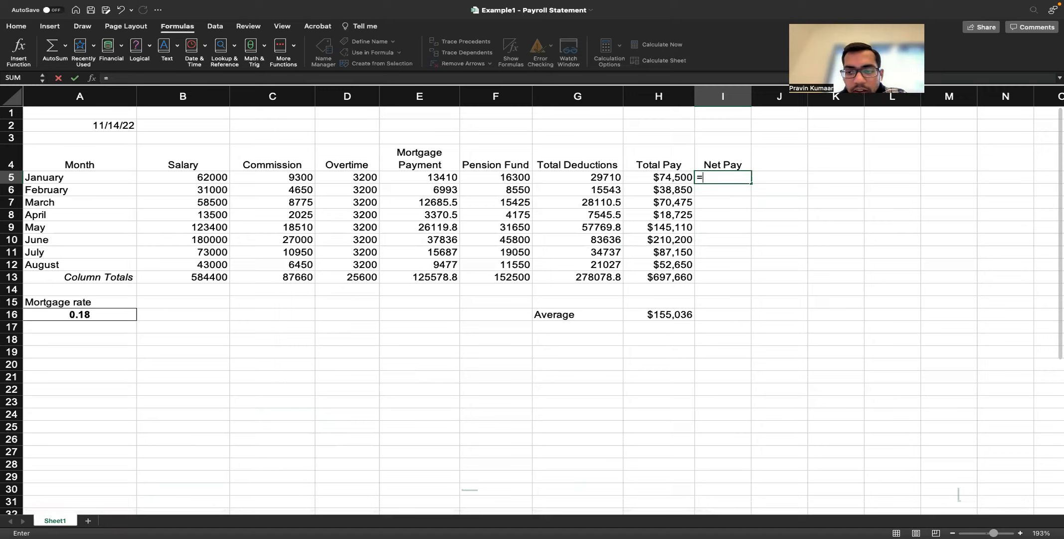
click(734, 402)
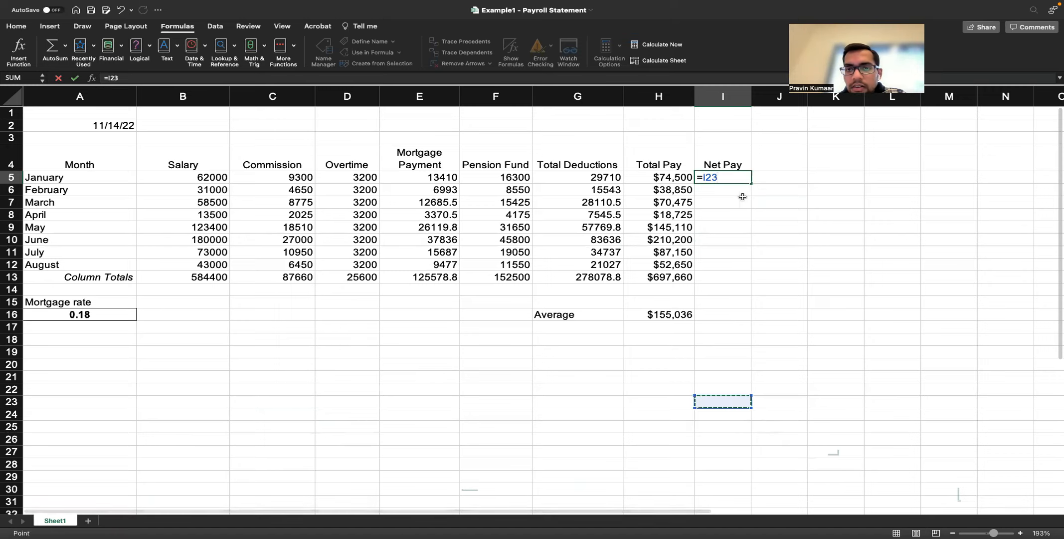
key(BackSpace)
key(BackSpace)
key(BackSpace)
key(BackSpace)
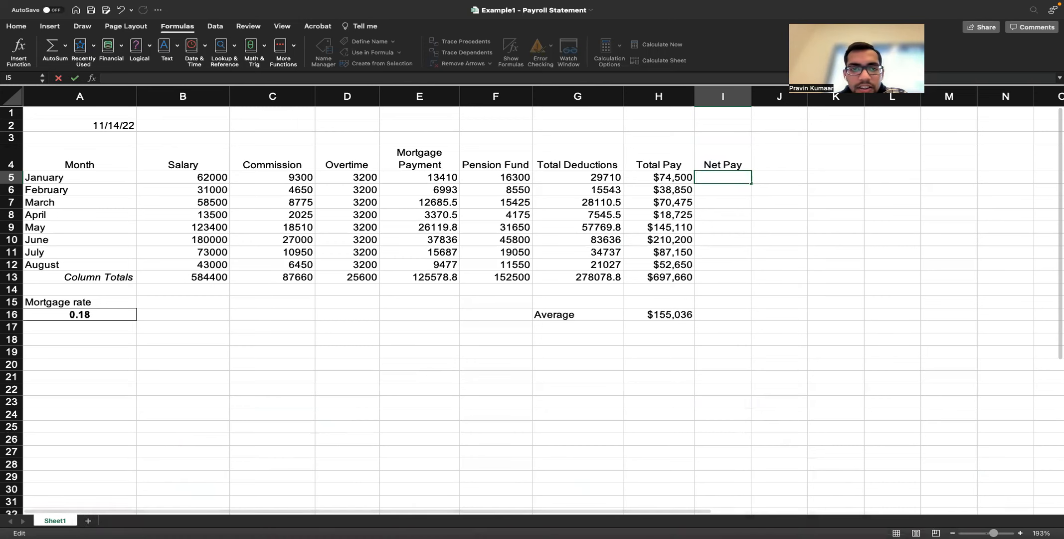
click(795, 367)
- Preview the worksheet in Page Layout and Page Break views, and return to Normal view
click(916, 532)
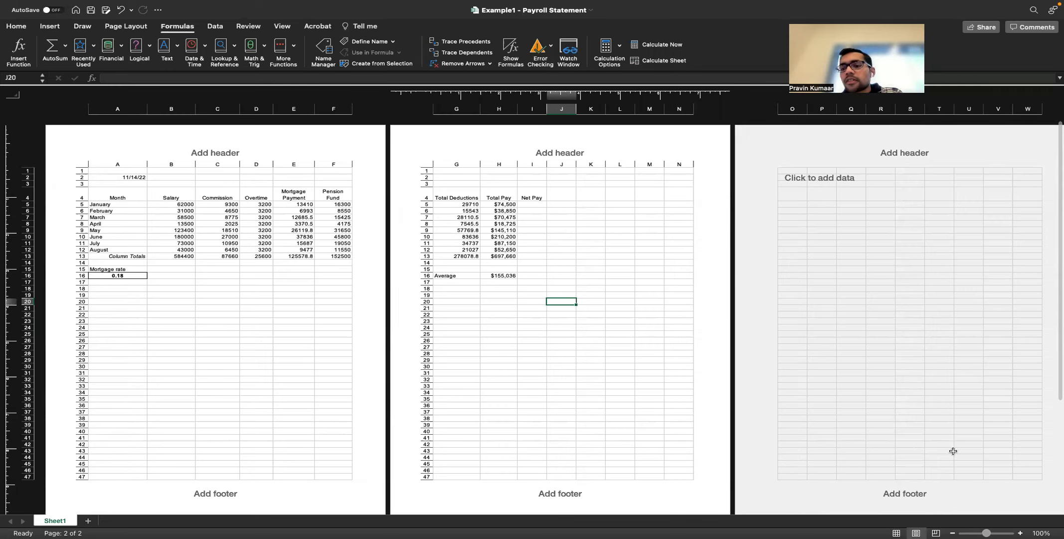
click(935, 533)
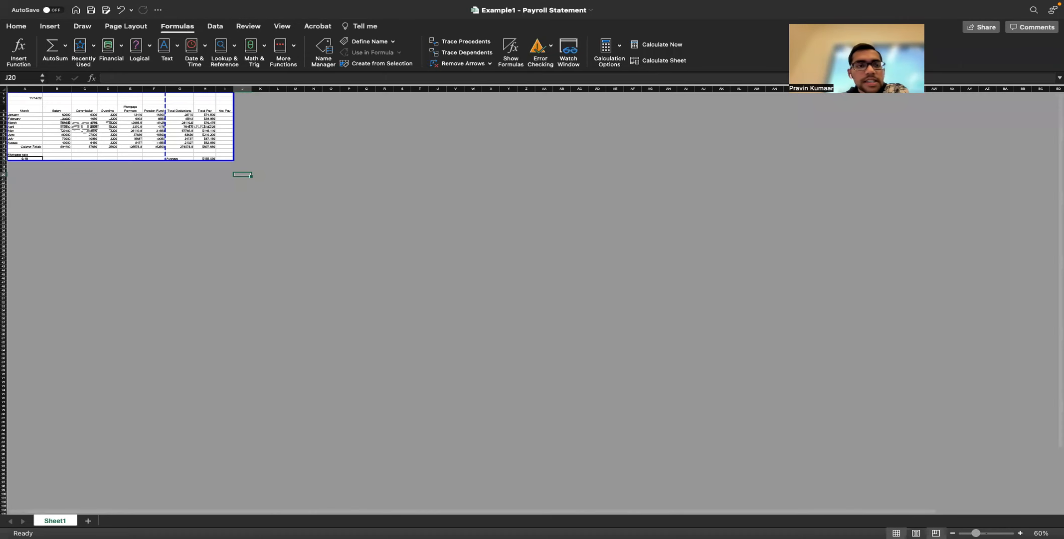
click(896, 532)
- Enter the Net Pay formula =H5-G5 in I5 and fill it down through I13
click(718, 165)
click(716, 176)
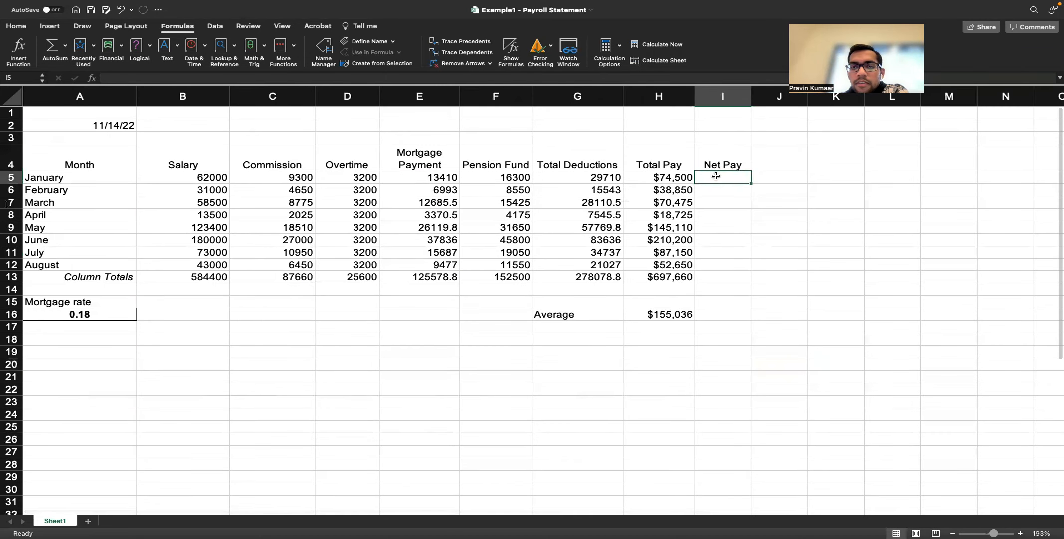
text(=)
click(643, 177)
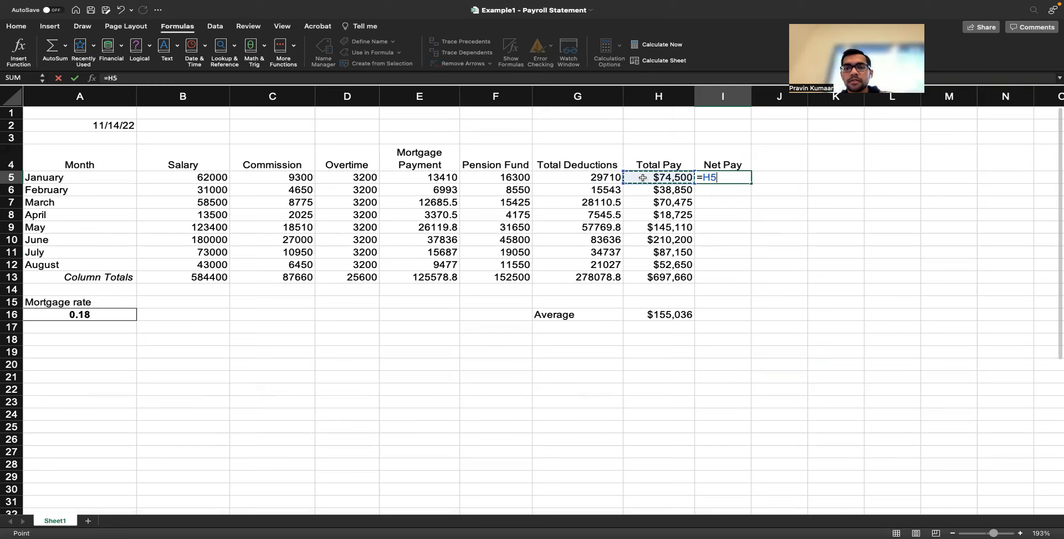
text(-)
click(618, 178)
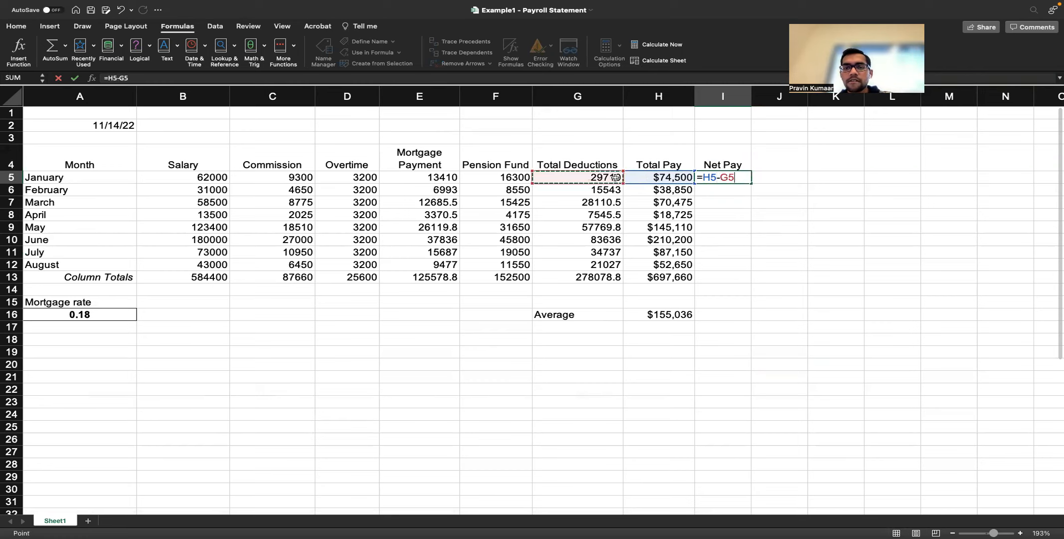
key(Return)
click(743, 178)
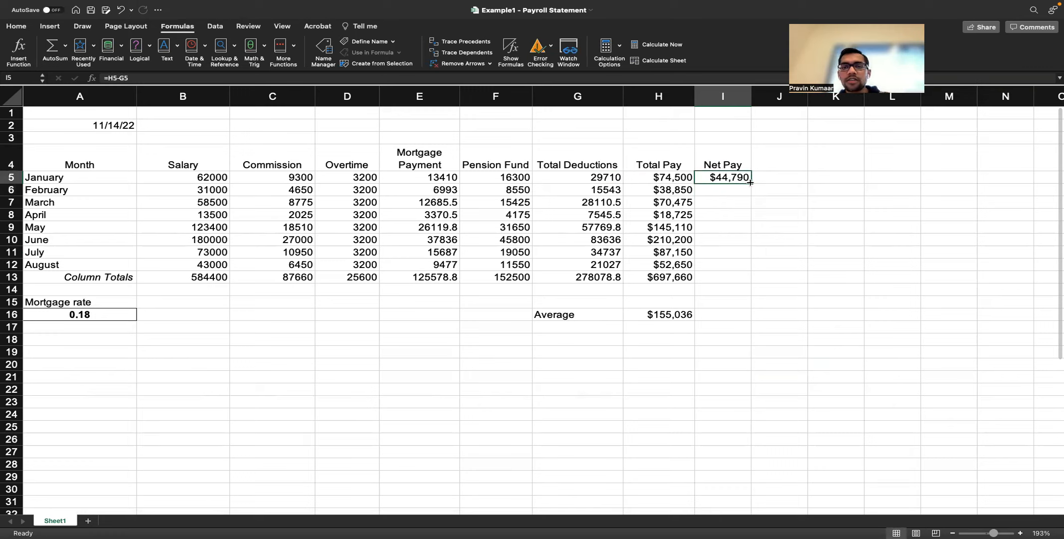
drag(751, 183, 744, 280)
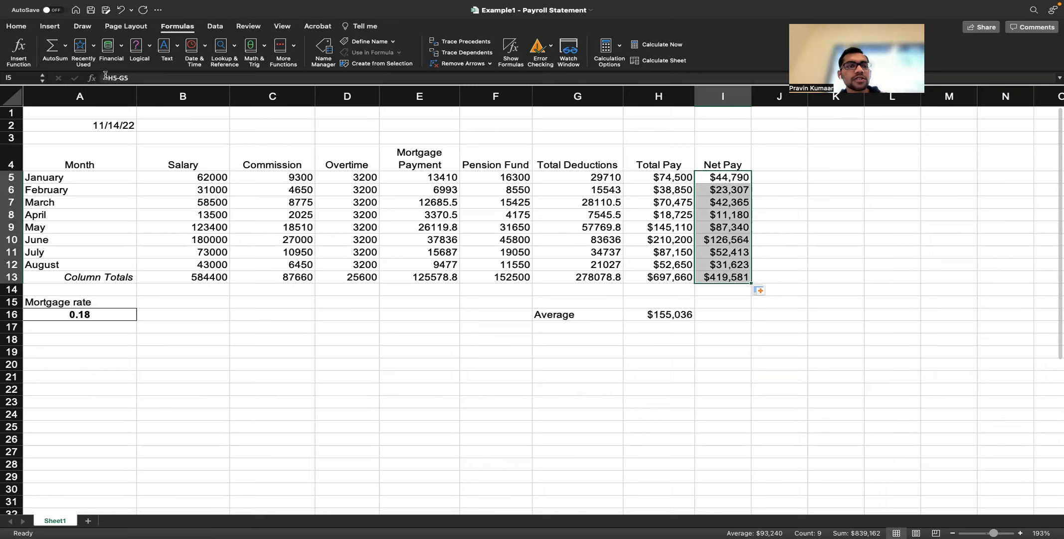
click(593, 299)
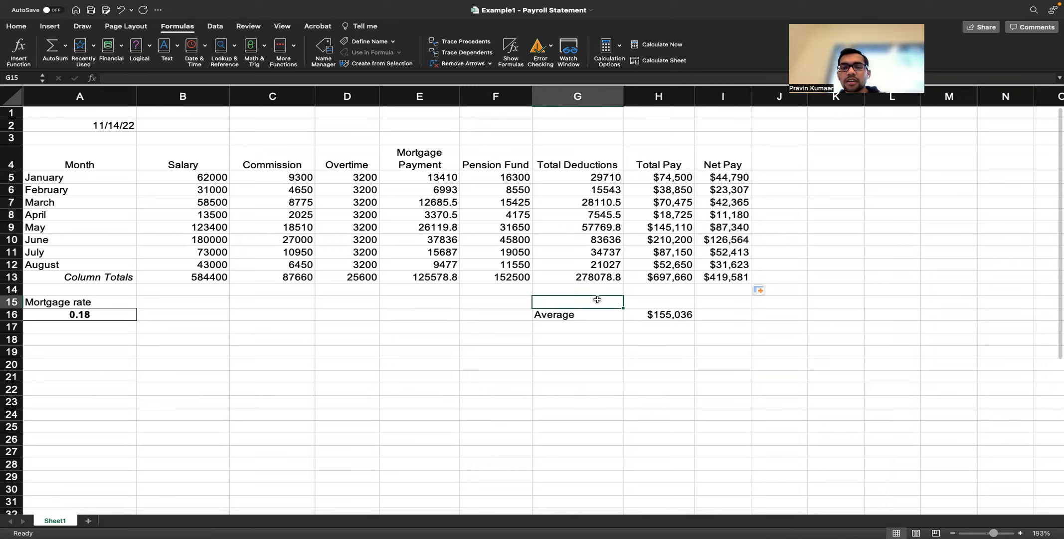
- Copy the average formula from H16 across to I16 to compute the average net pay
click(725, 317)
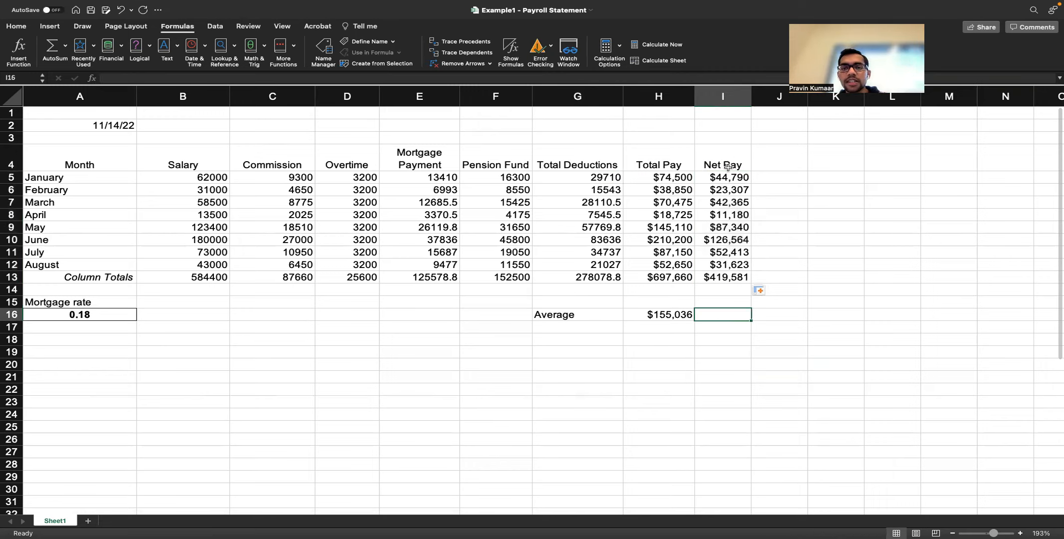
click(671, 313)
drag(695, 320, 734, 320)
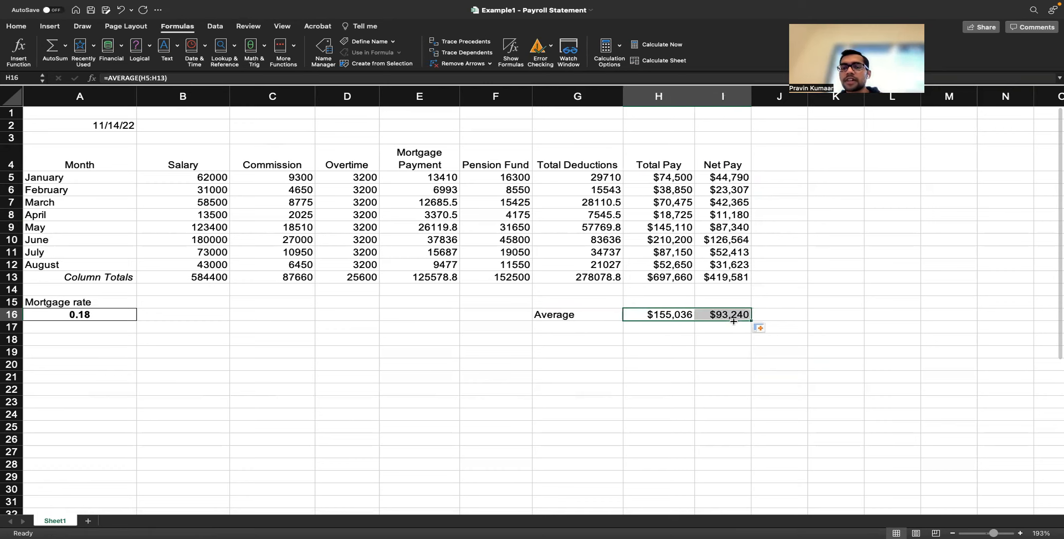
click(731, 366)
- Switch to the Google Slides presentation and open slide 12 with the Example 1 additional formatting tasks
key(ctrl+Right)
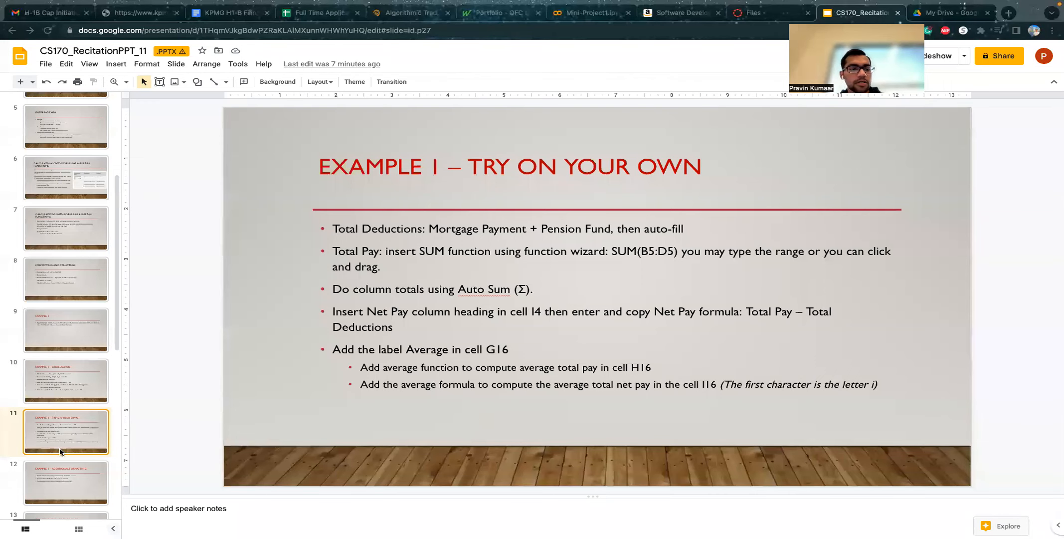
click(59, 463)
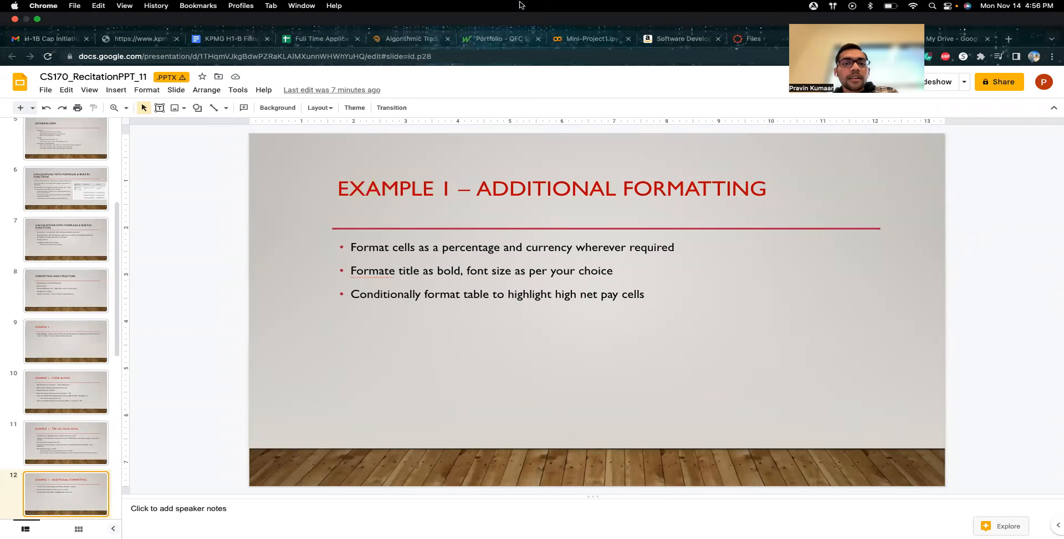
key(Down)
key(Up)
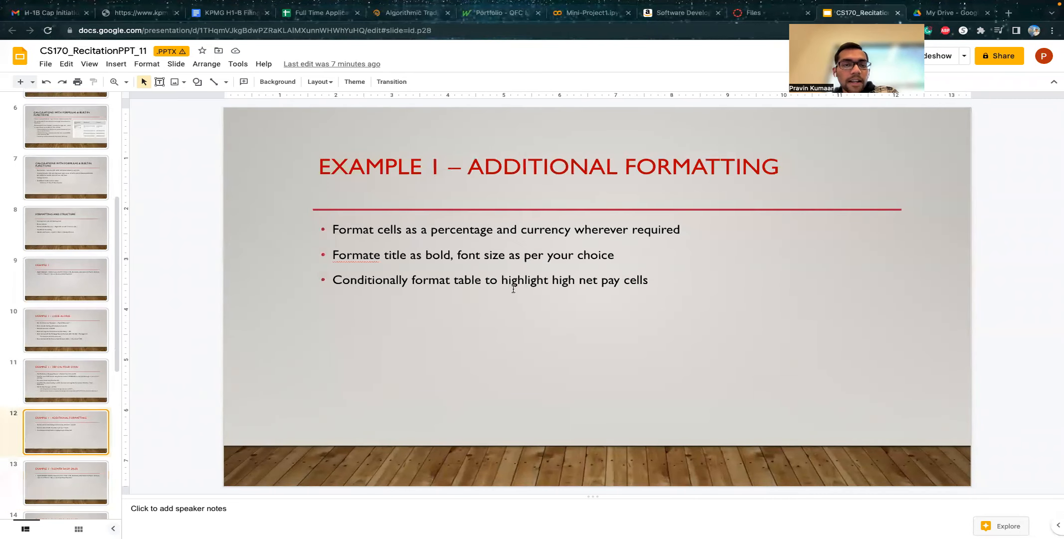
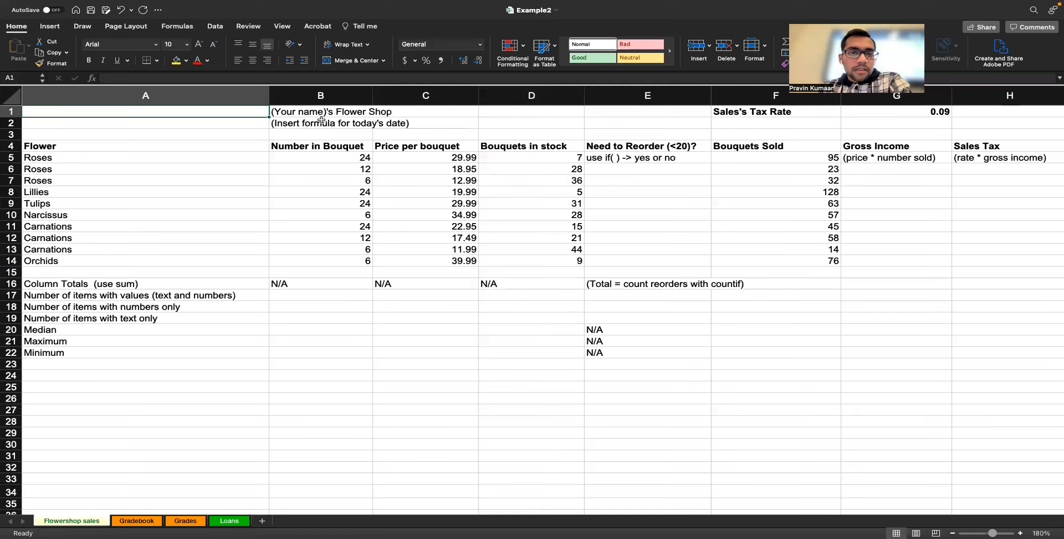
- Replace the "(Your name)" placeholder in the B1 flower shop title with the owner's first name
double_click(317, 114)
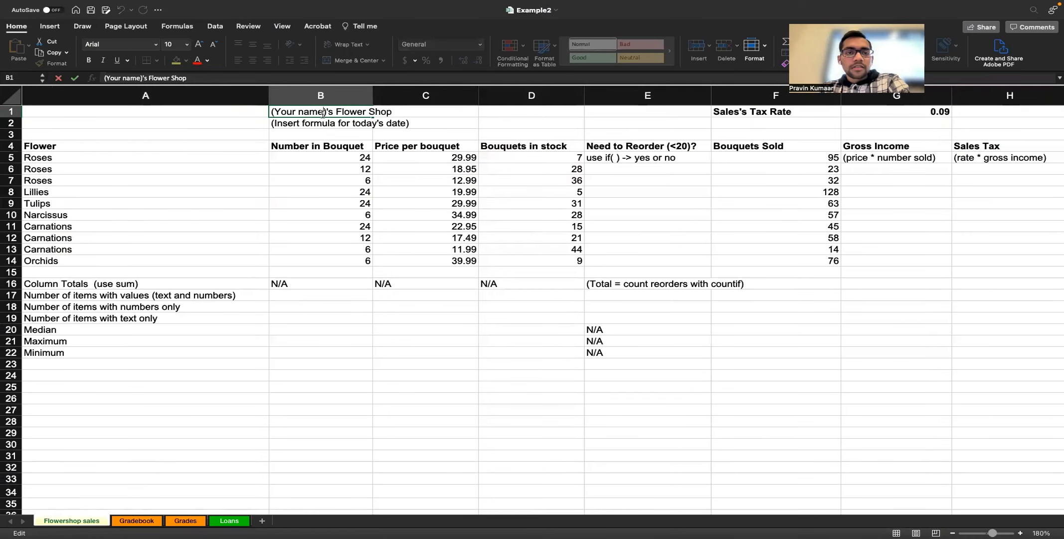
key(BackSpace)
key(BackSpace)
key(BackSpace)
key(BackSpace)
key(BackSpace)
key(BackSpace)
key(BackSpace)
key(BackSpace)
key(BackSpace)
key(BackSpace)
key(BackSpace)
text(Pravi)
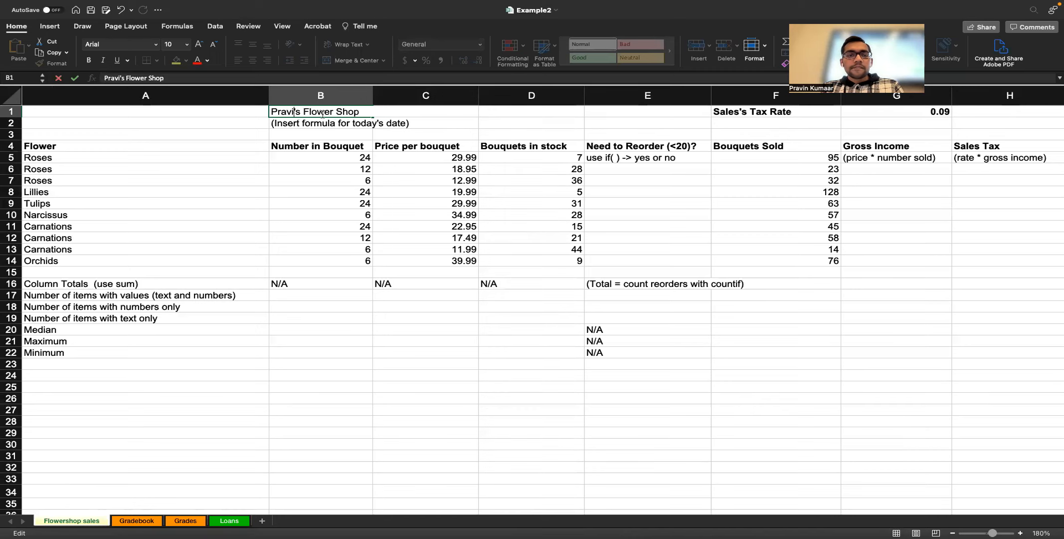
text(n)
key(Return)
- Replace the date placeholder in B2 with the formula =TODAY()
click(319, 132)
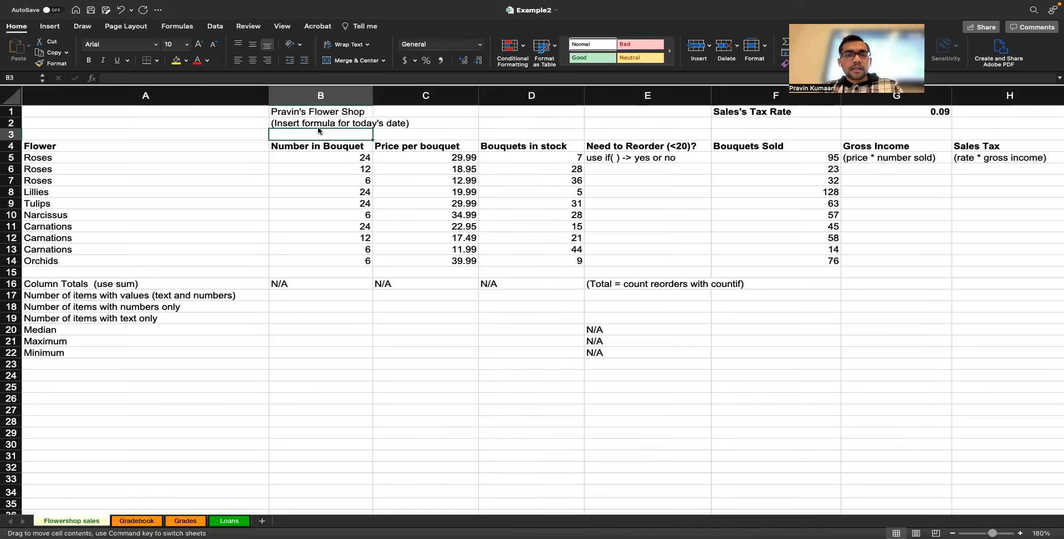
click(324, 124)
double_click(324, 125)
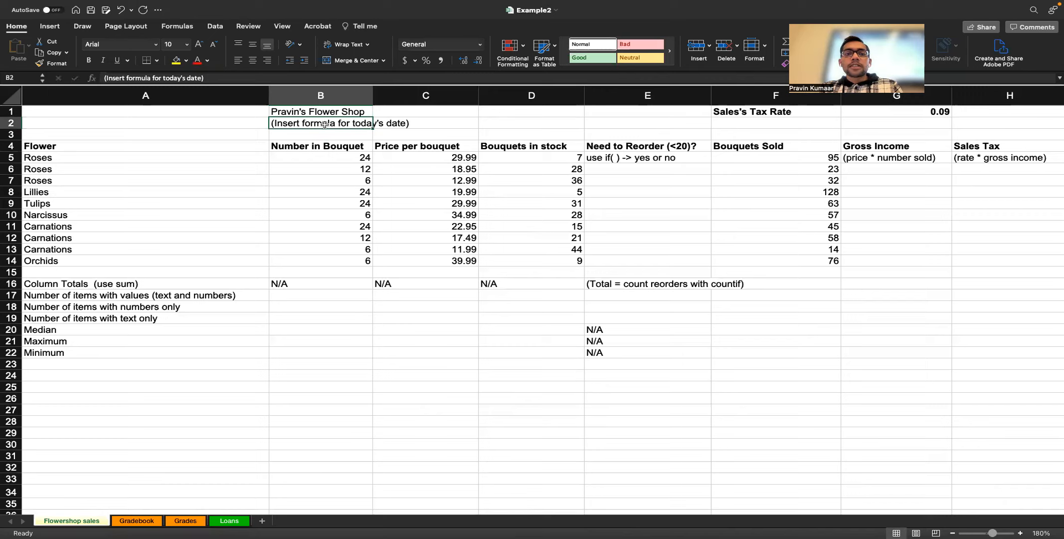
key(super+a)
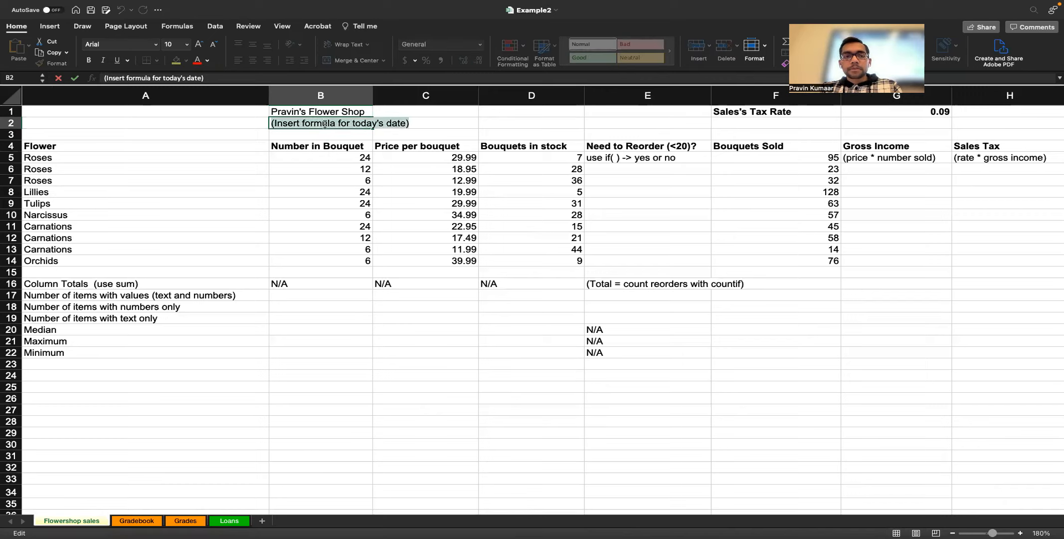
key(BackSpace)
text(=)
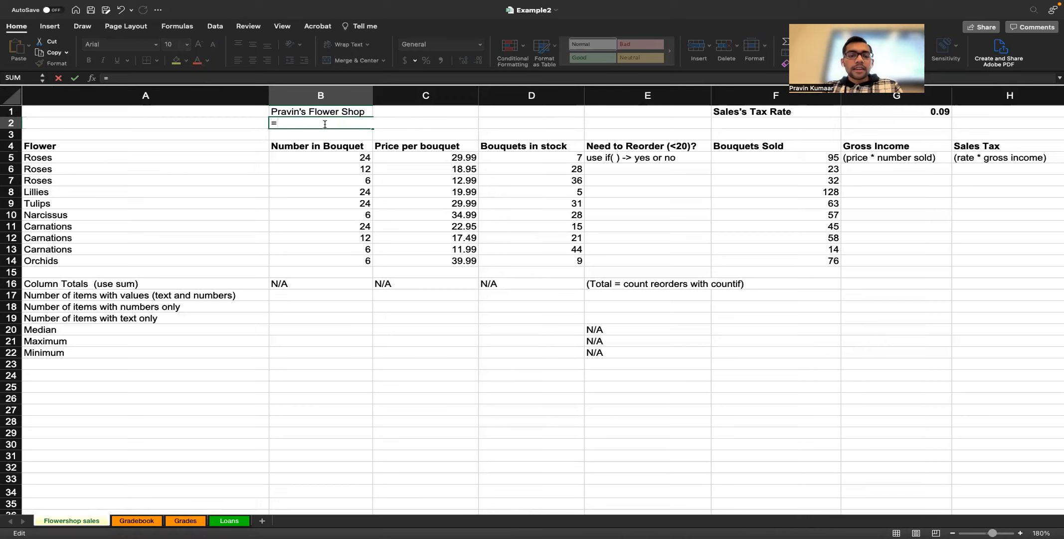
text(Ti)
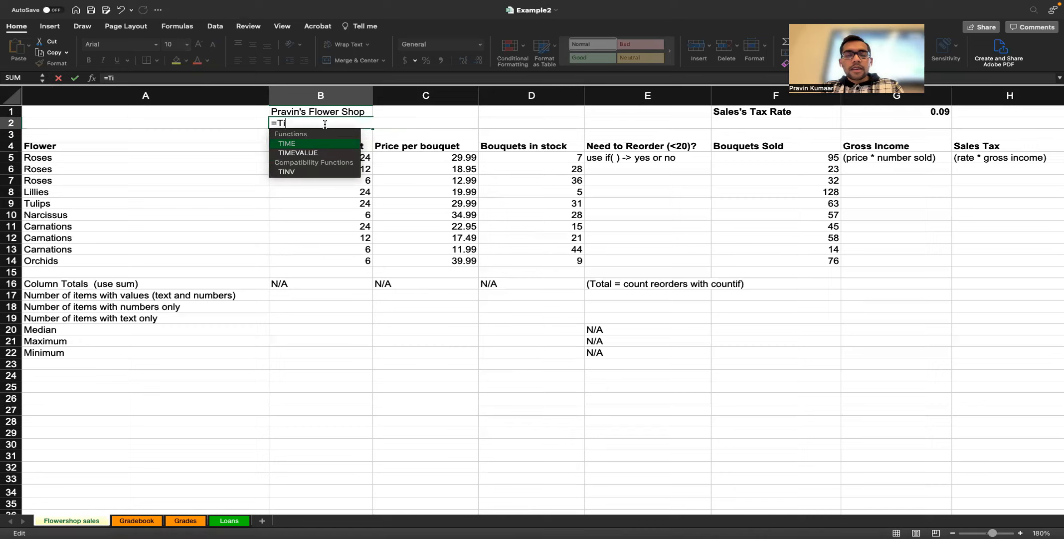
key(BackSpace)
text(OD)
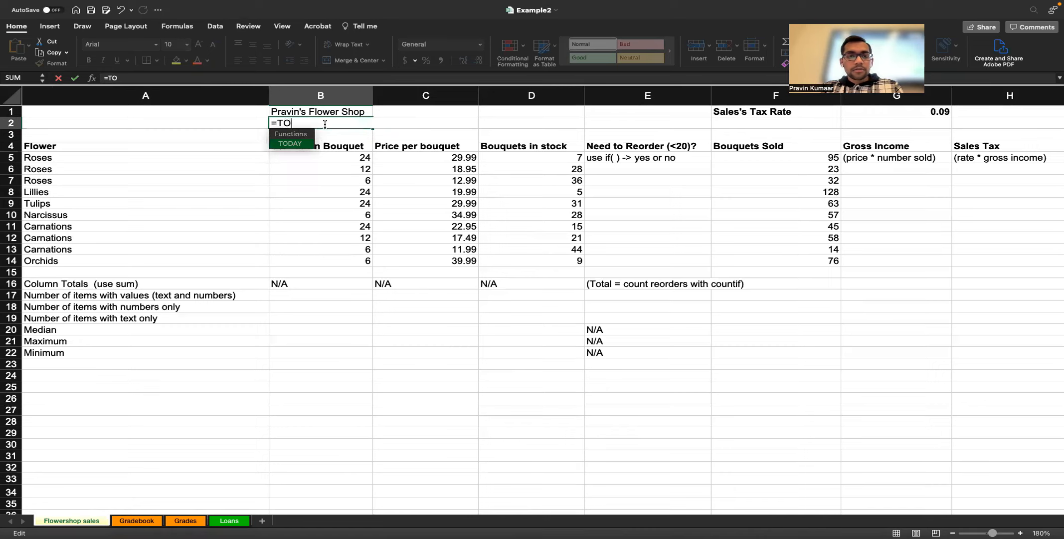
key(Tab)
text())
key(Return)
click(324, 124)
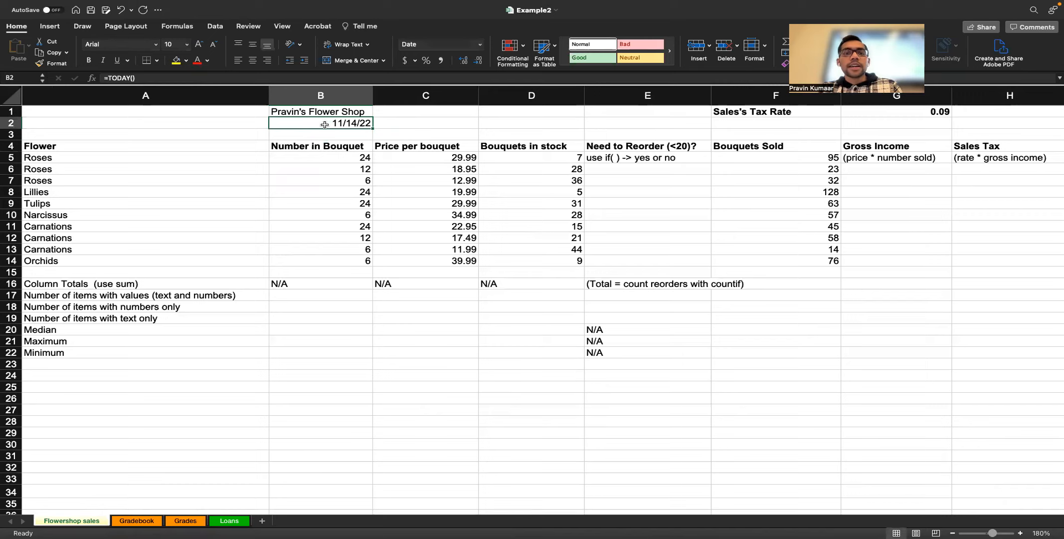
double_click(325, 124)
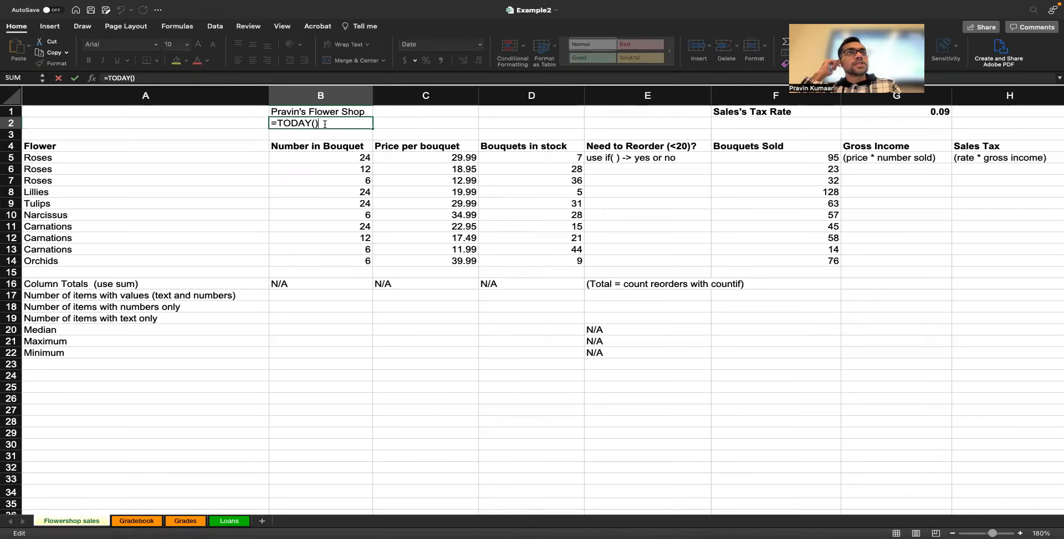
key(Return)
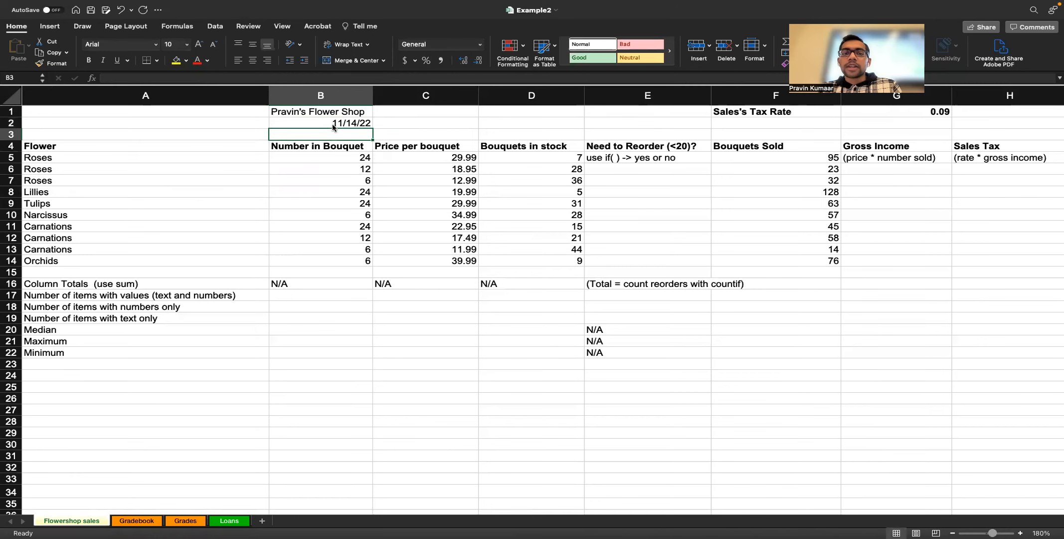
- Check the Example 2 instructions slide and examine the worksheet columns from Need to Reorder to Net Income
key(ctrl+Right)
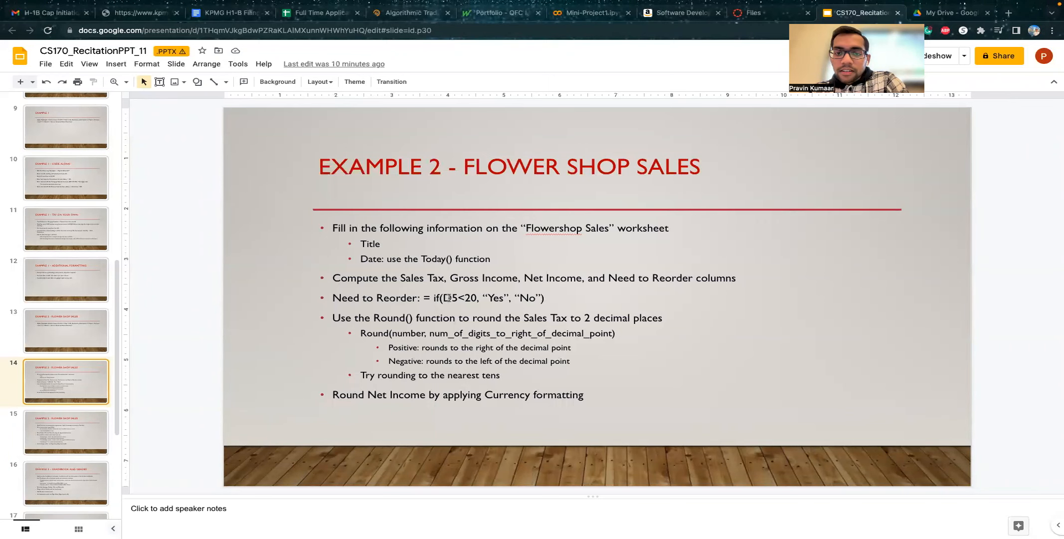
key(ctrl+Left)
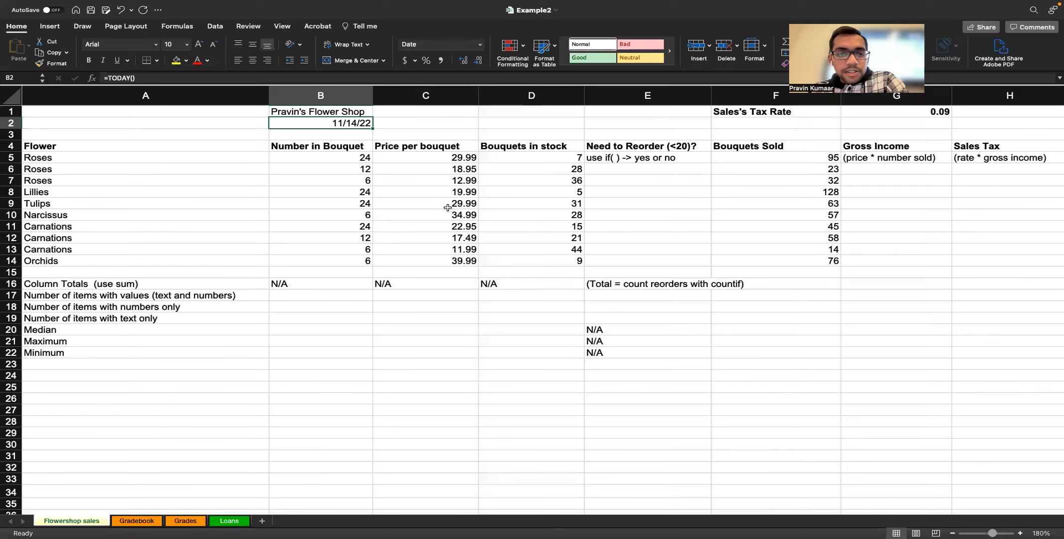
scroll(542, 220, right, 1)
scroll(541, 220, right, 3)
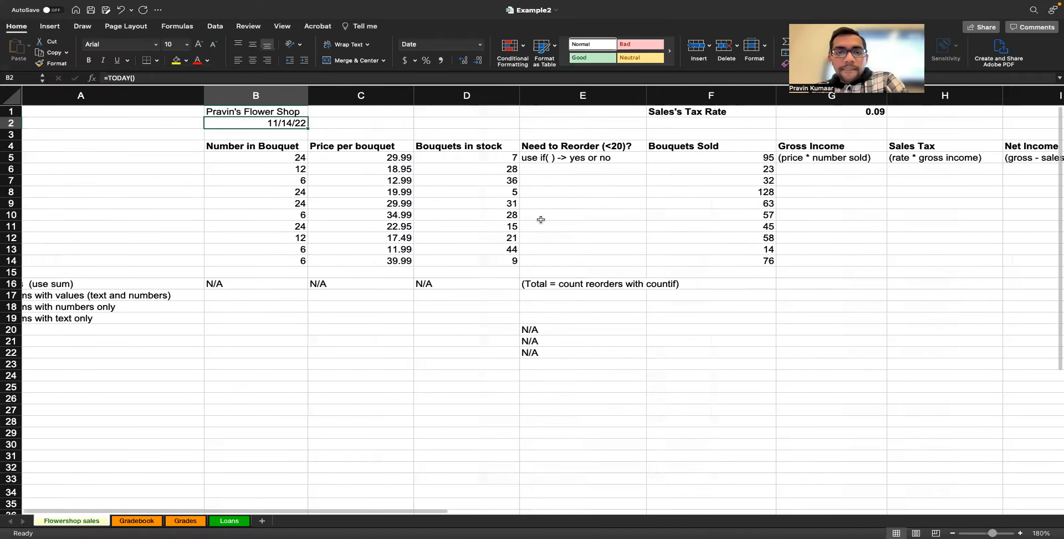
click(554, 156)
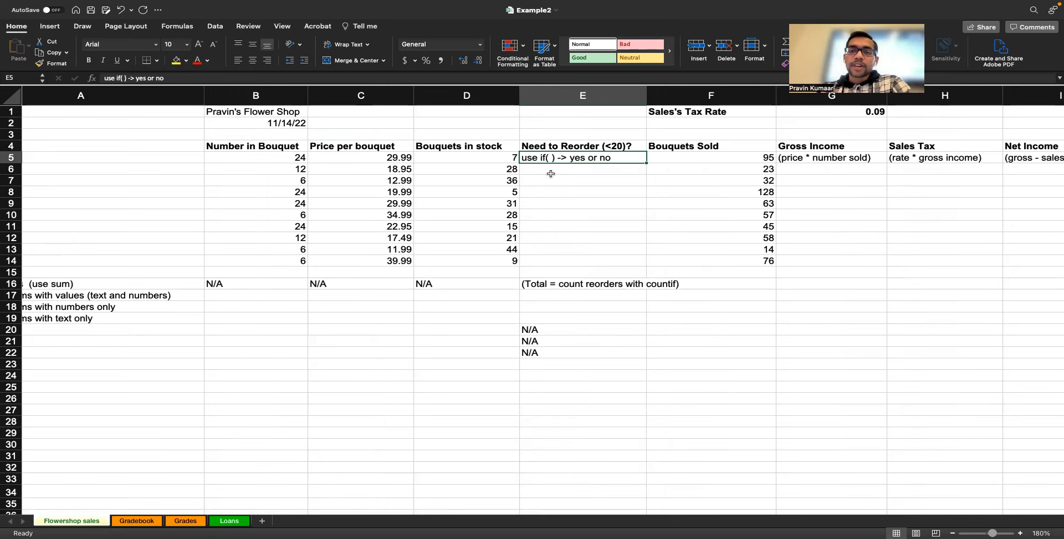
scroll(550, 173, right, 10)
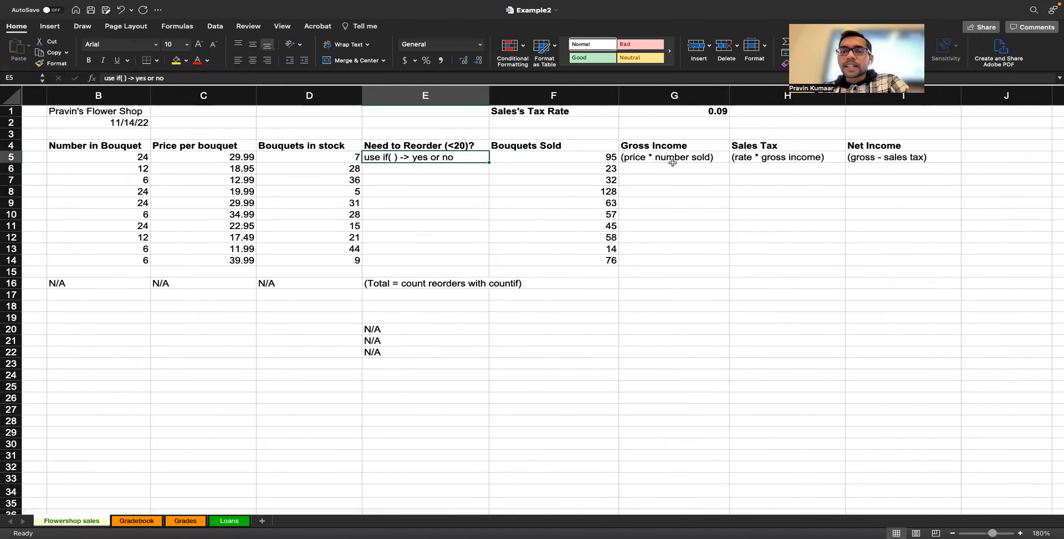
scroll(669, 169, left, 9)
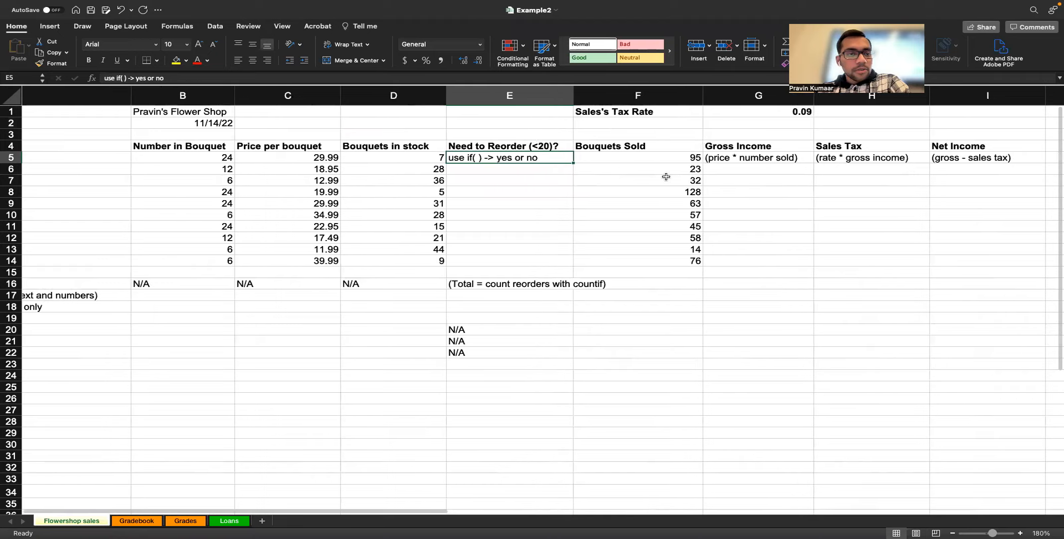
scroll(666, 177, left, 6)
- Calculate Gross Income in G5 with the formula =C5*F5 and fill it down to G14
click(331, 165)
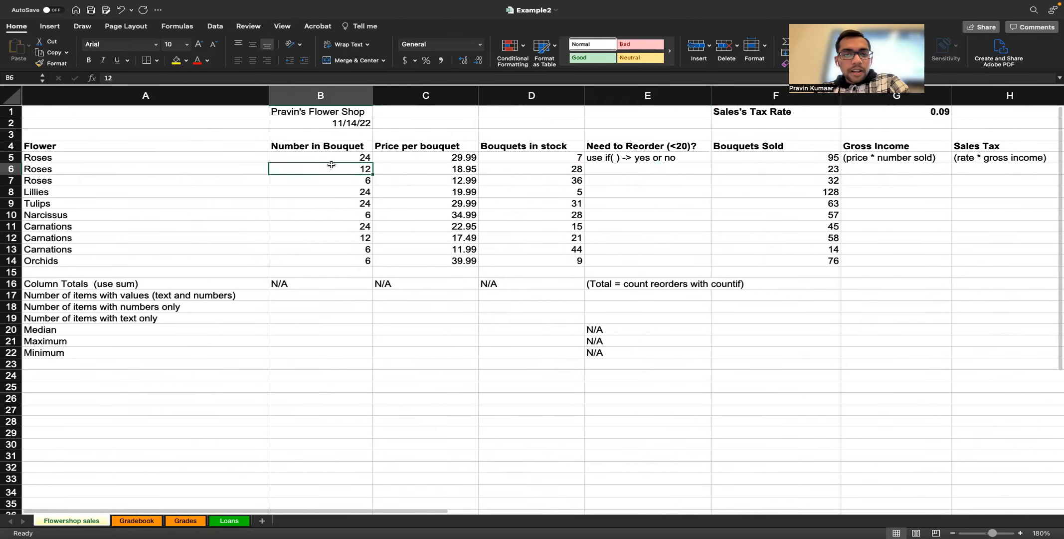
click(455, 164)
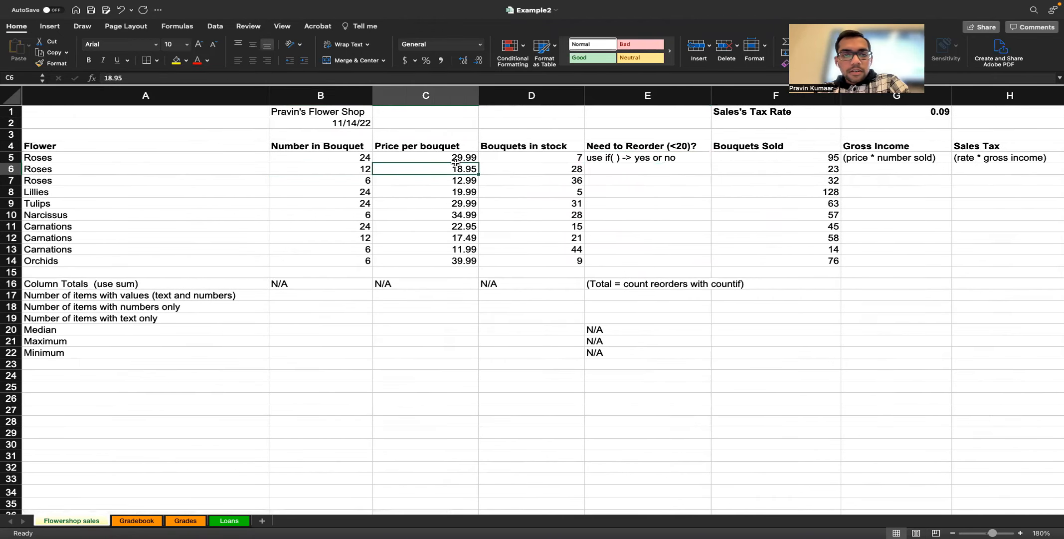
click(456, 159)
click(786, 157)
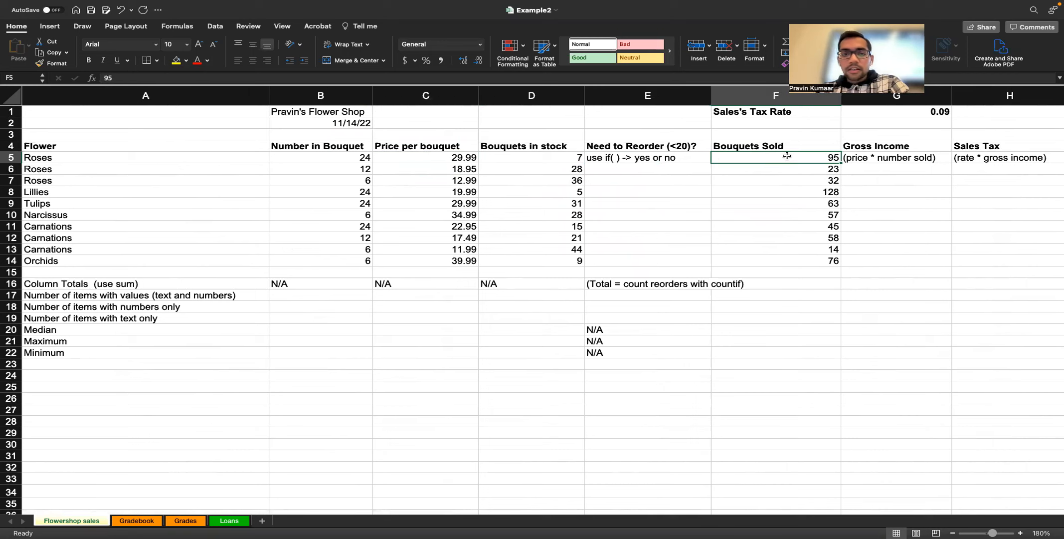
click(938, 158)
double_click(937, 159)
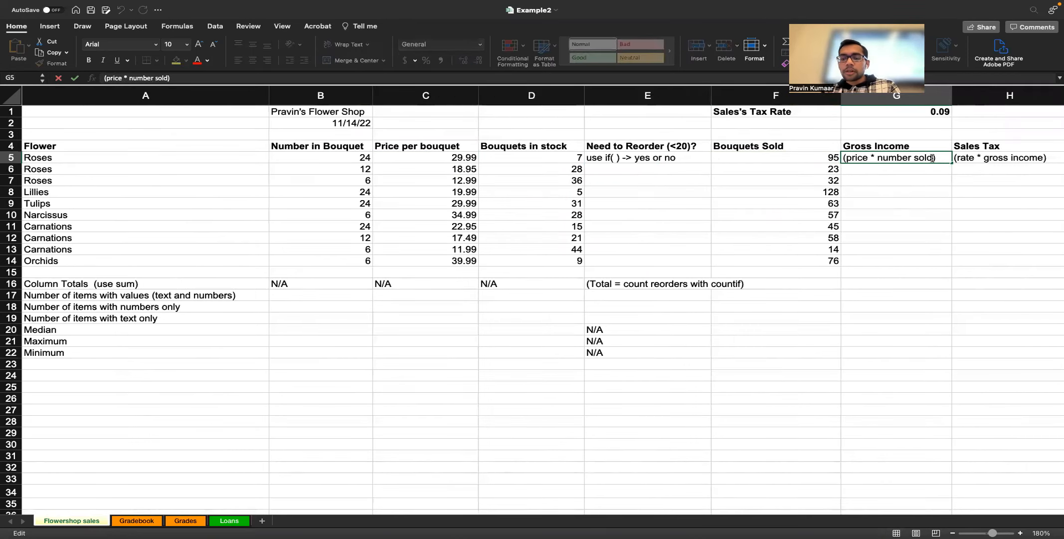
key(super+a)
key(BackSpace)
text(=)
click(801, 161)
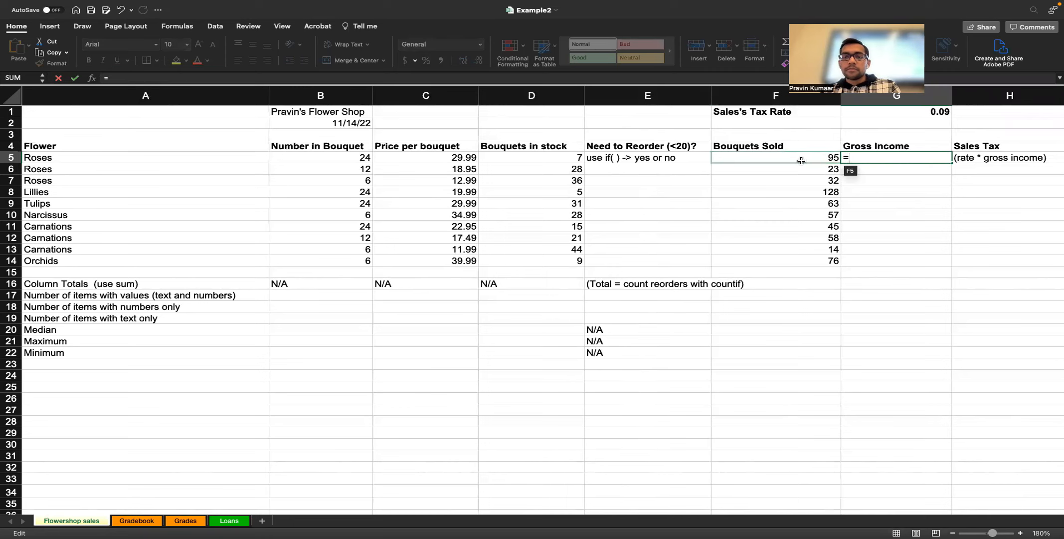
click(451, 159)
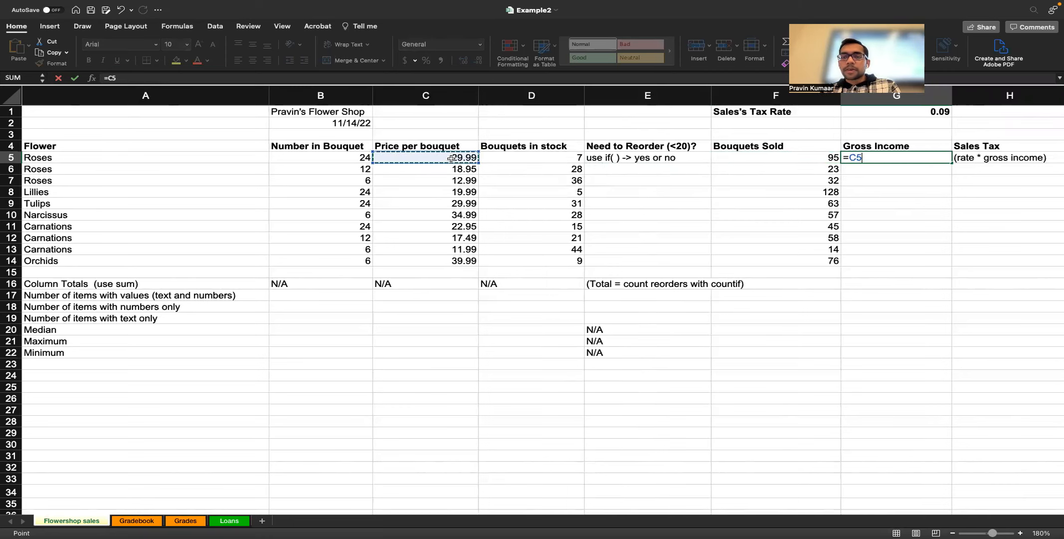
text(*)
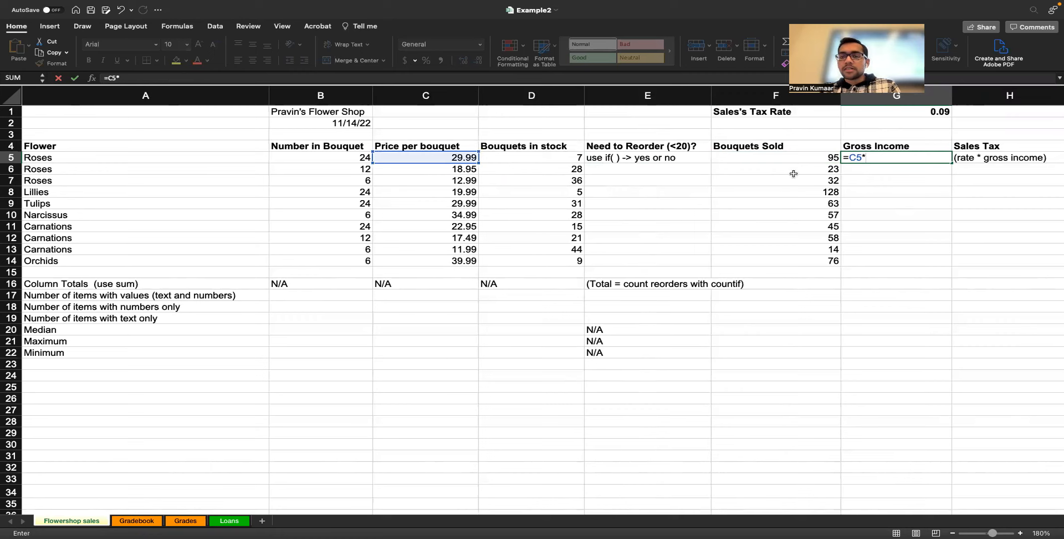
click(800, 156)
key(Return)
click(901, 162)
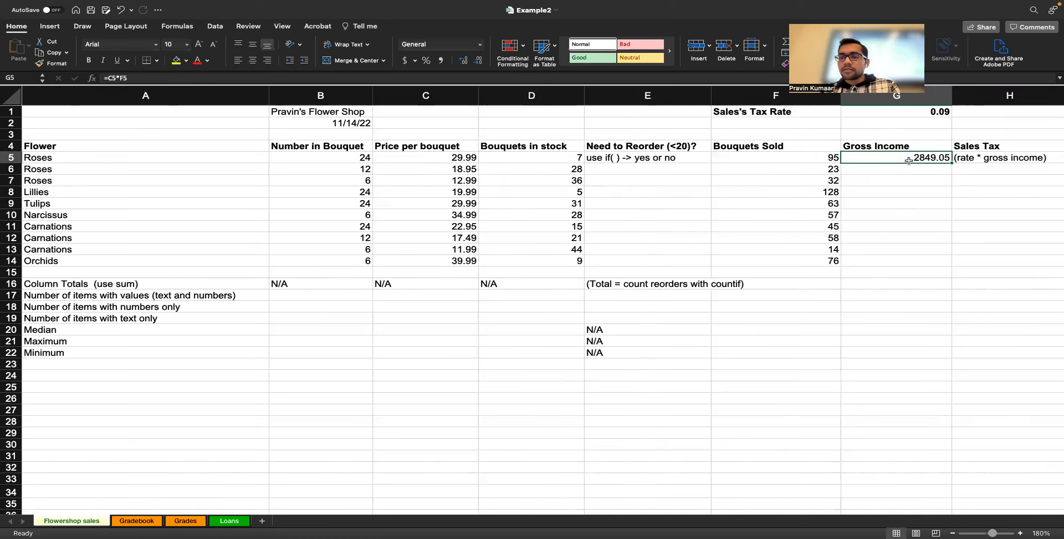
drag(951, 161, 952, 268)
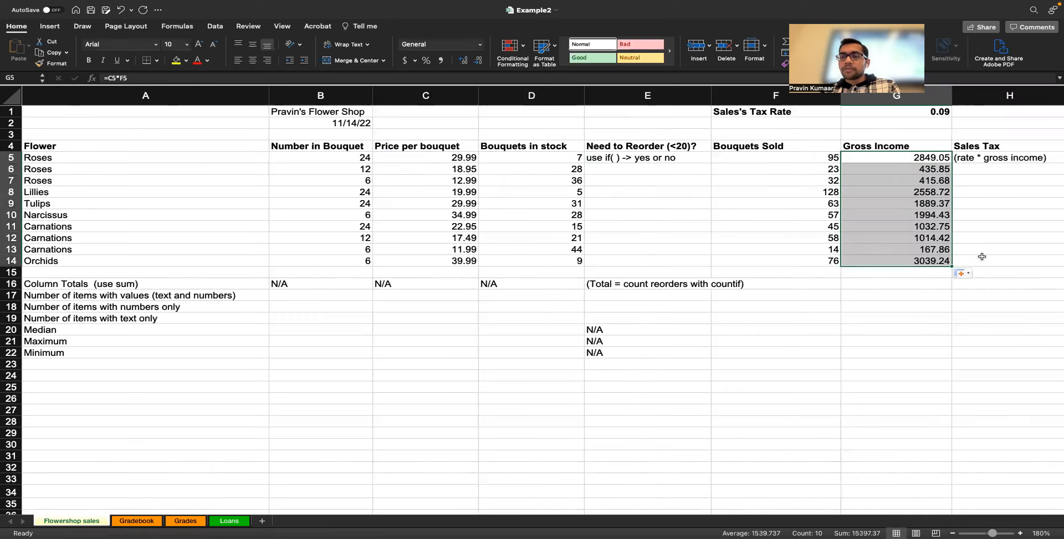
- Replace the Sales Tax placeholder in H5 with a formula multiplying the tax rate by gross income, =G1*G5
scroll(952, 238, right, 5)
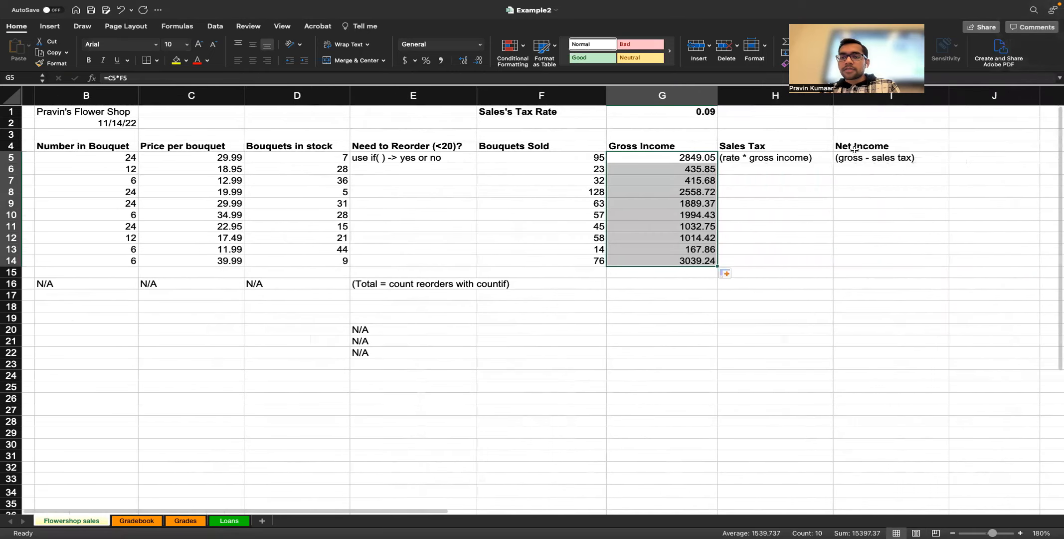
scroll(311, 177, left, 5)
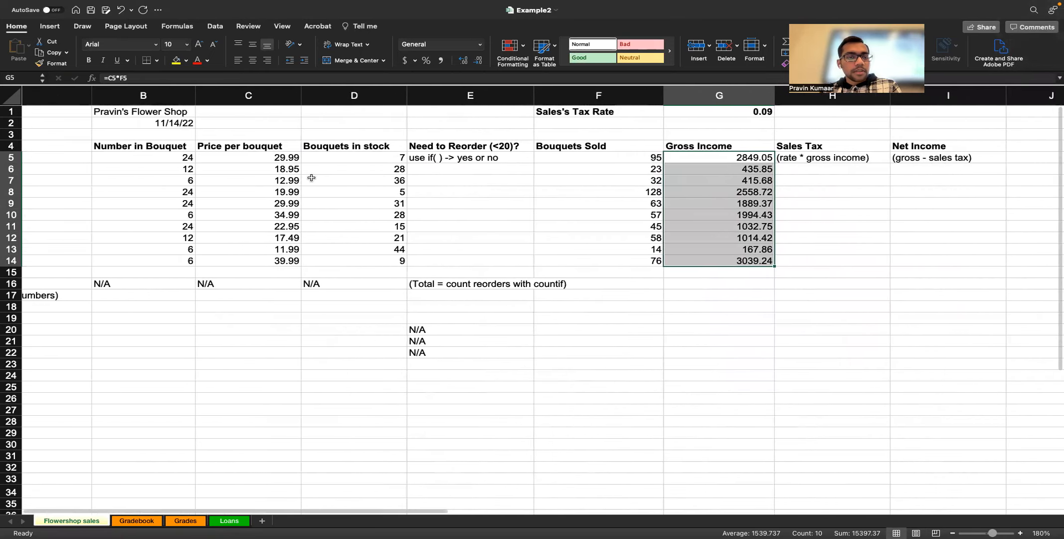
scroll(481, 163, left, 2)
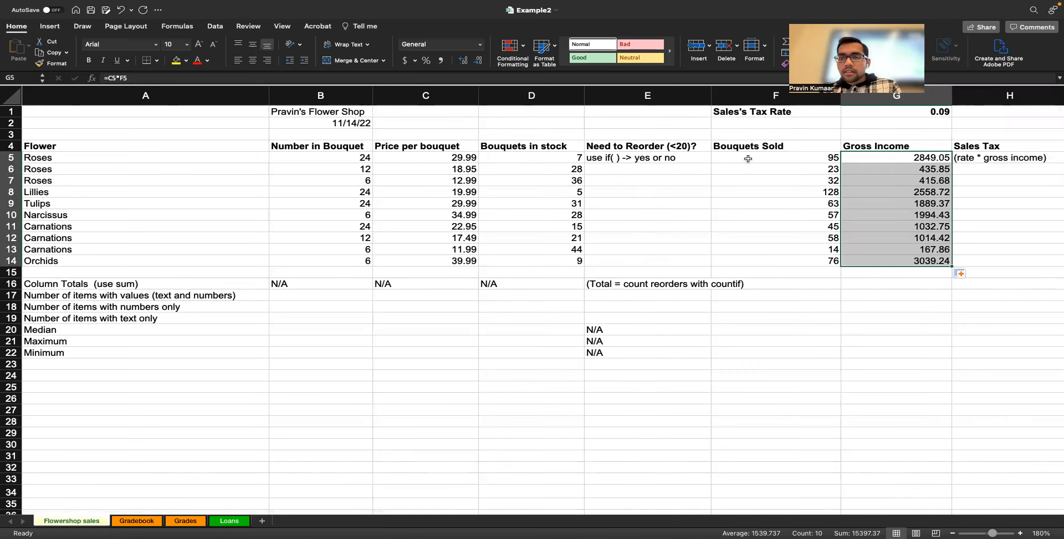
click(942, 115)
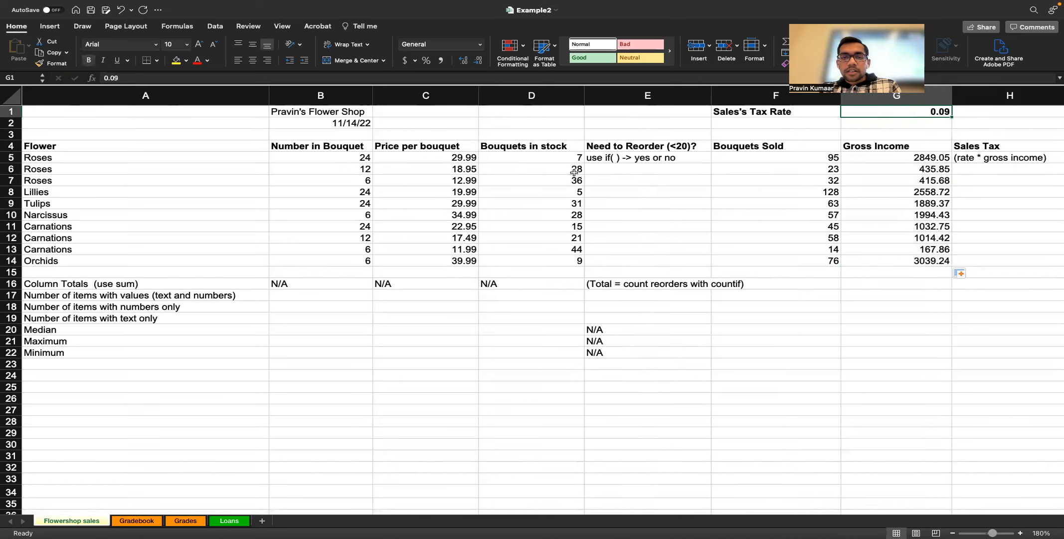
scroll(889, 206, right, 1)
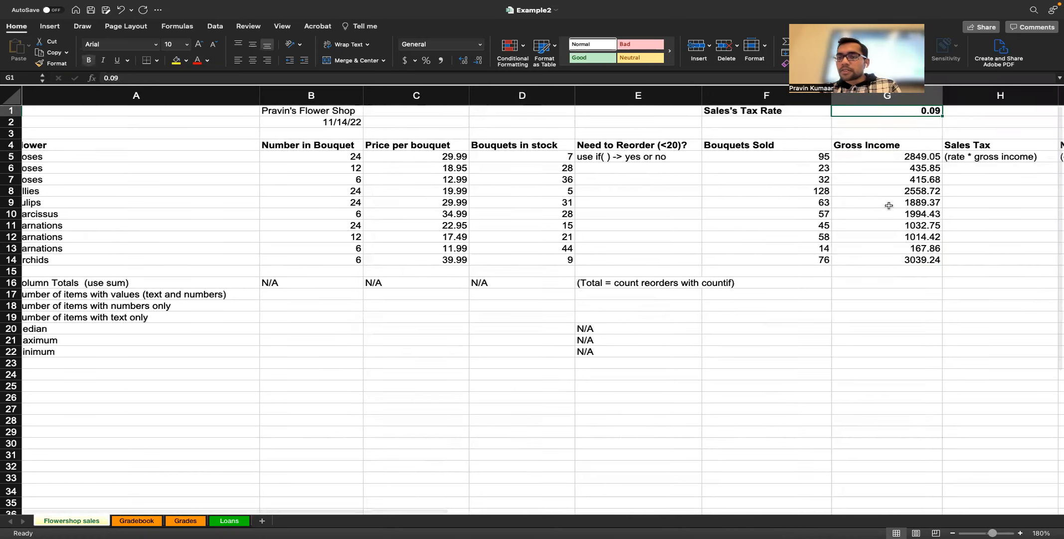
scroll(888, 205, right, 1)
scroll(889, 206, right, 1)
double_click(963, 158)
key(Escape)
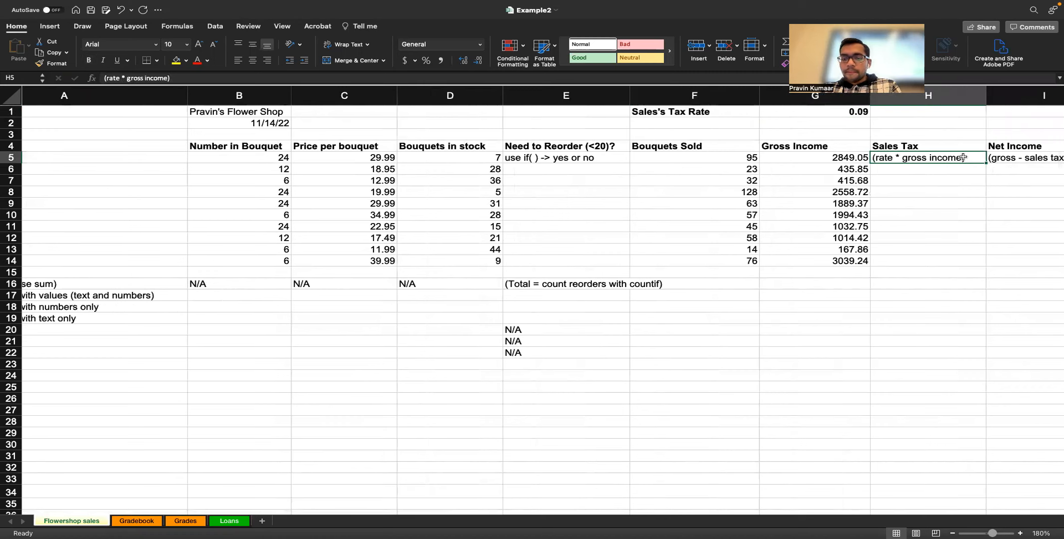
key(BackSpace)
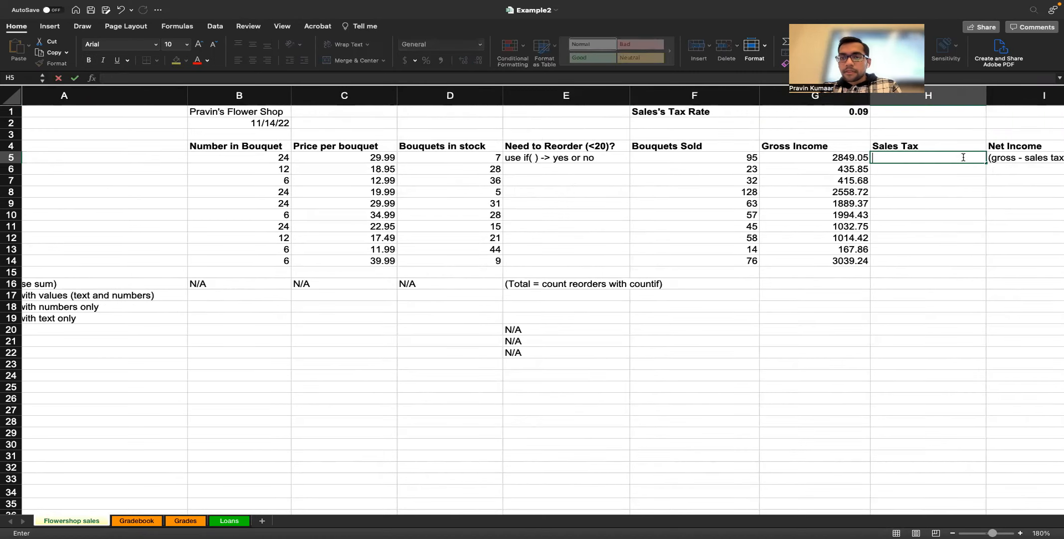
click(801, 111)
text(*)
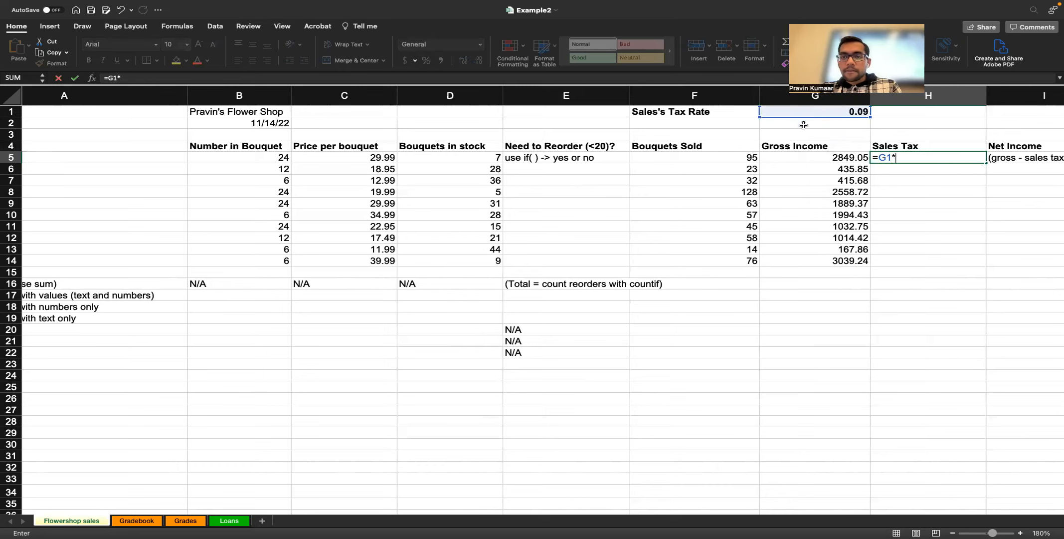
click(811, 164)
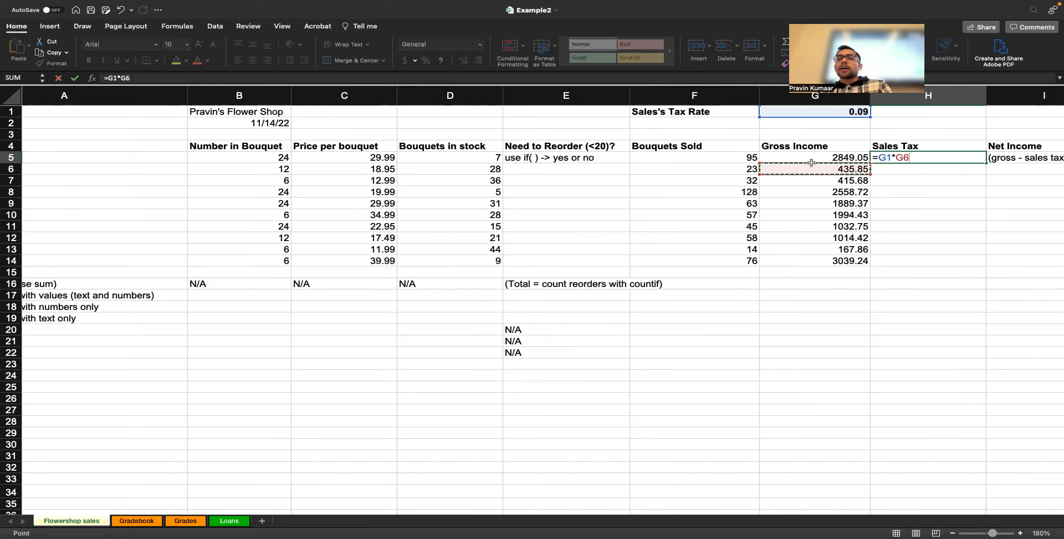
click(811, 159)
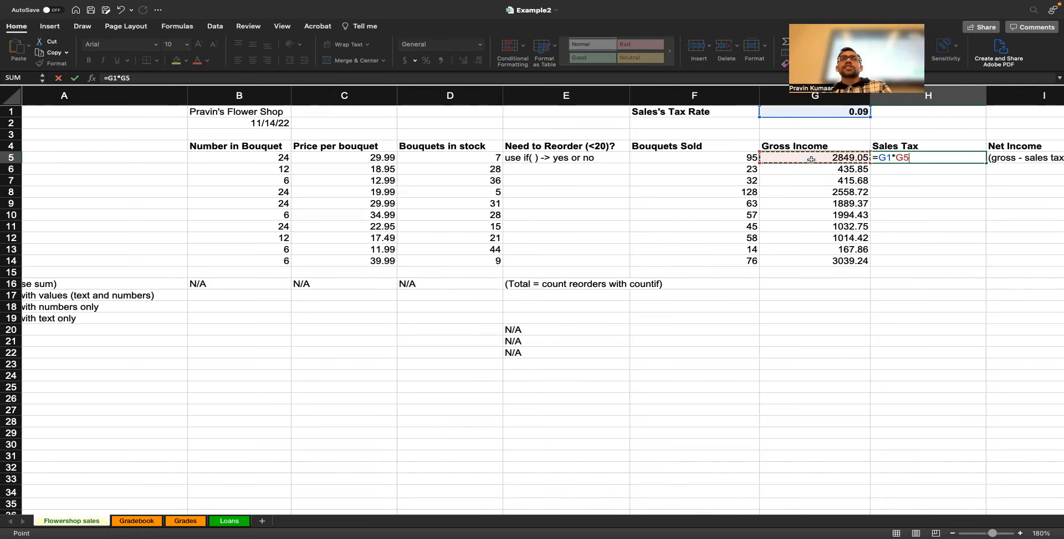
- Make the tax rate reference in H5 absolute so that the formula is =$G$1*G5
key(Left)
key(Left)
key(Right)
key(Right)
click(881, 159)
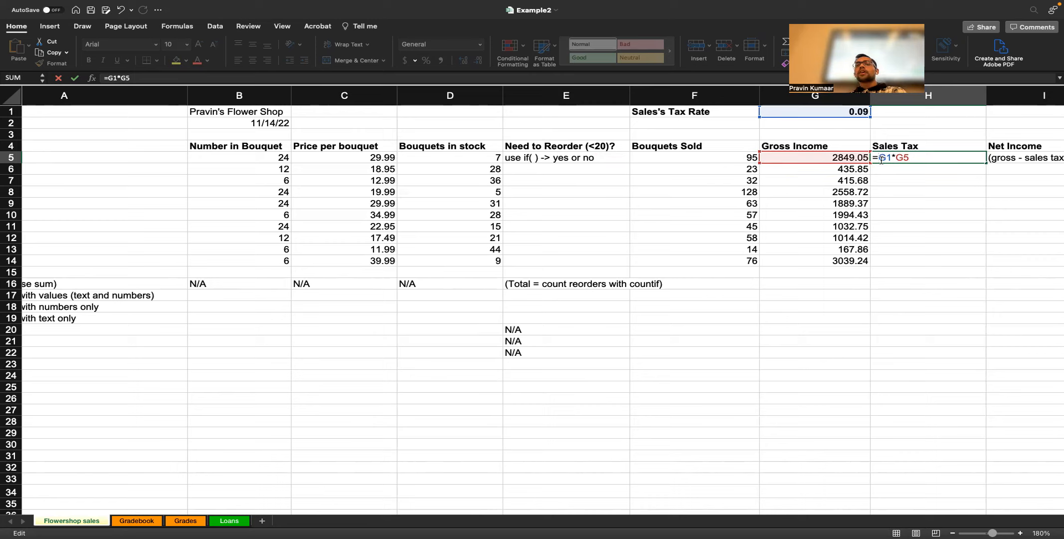
text($G$)
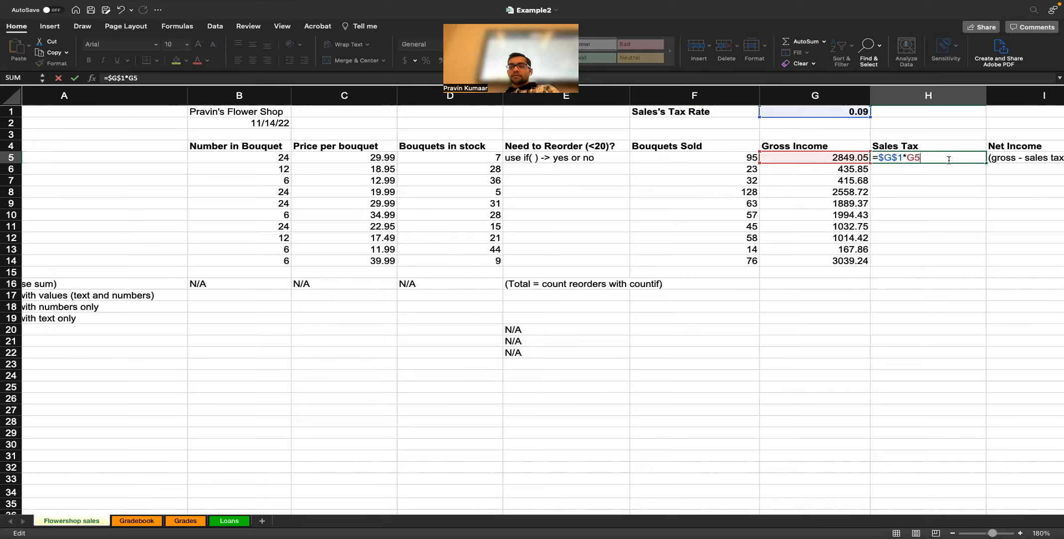
key(Return)
- Try to fill the Sales Tax formula from H5 down the column, undoing each accidental cell move
click(967, 158)
drag(985, 164, 979, 263)
key(super+z)
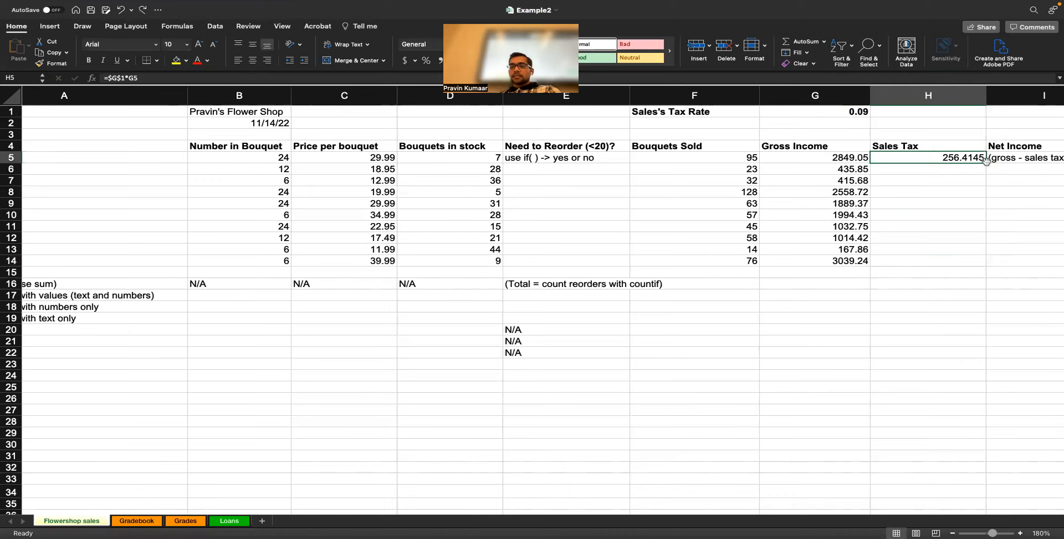
drag(988, 165, 971, 213)
click(962, 182)
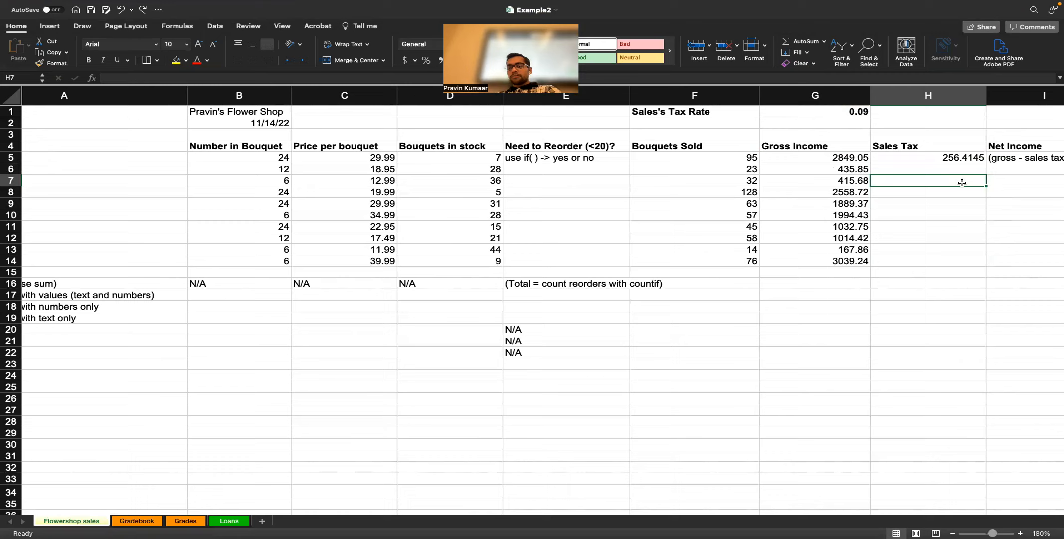
click(962, 151)
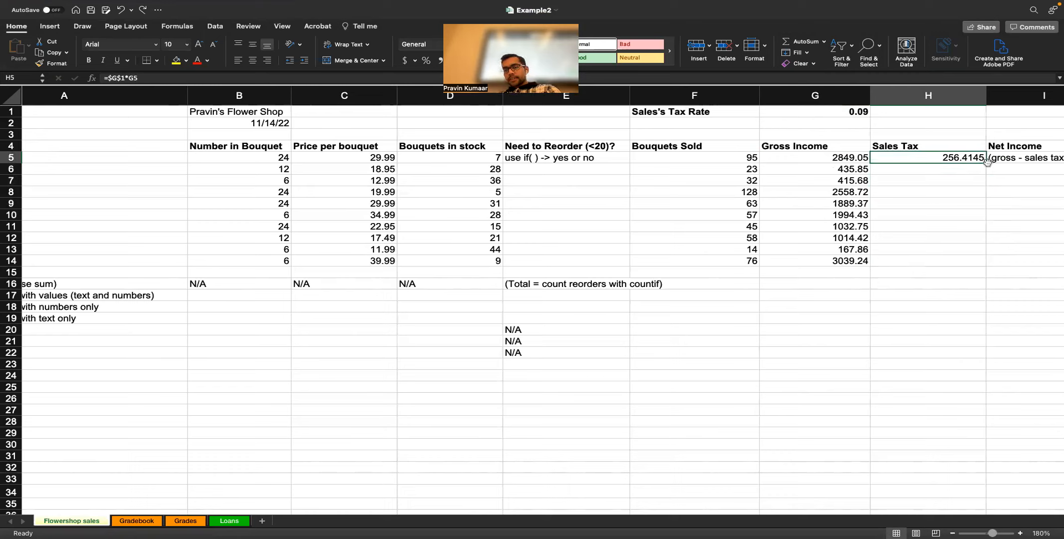
mouse_move(988, 163)
mouse_down()
mouse_move(986, 180)
mouse_move(969, 158)
mouse_up()
click(974, 170)
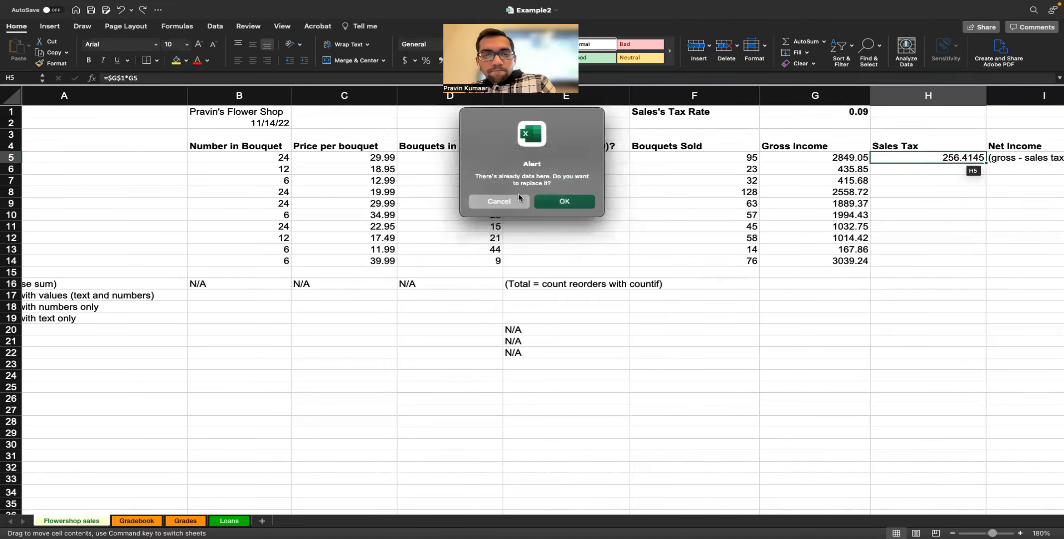
click(519, 197)
key(Page_Down)
scroll(950, 230, up, 10)
shift+click(969, 156)
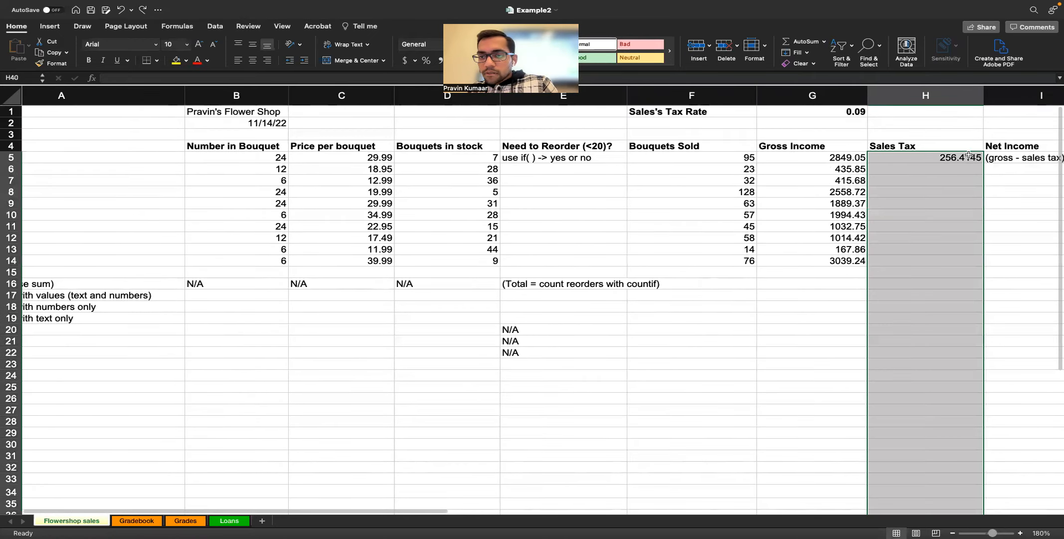
click(969, 156)
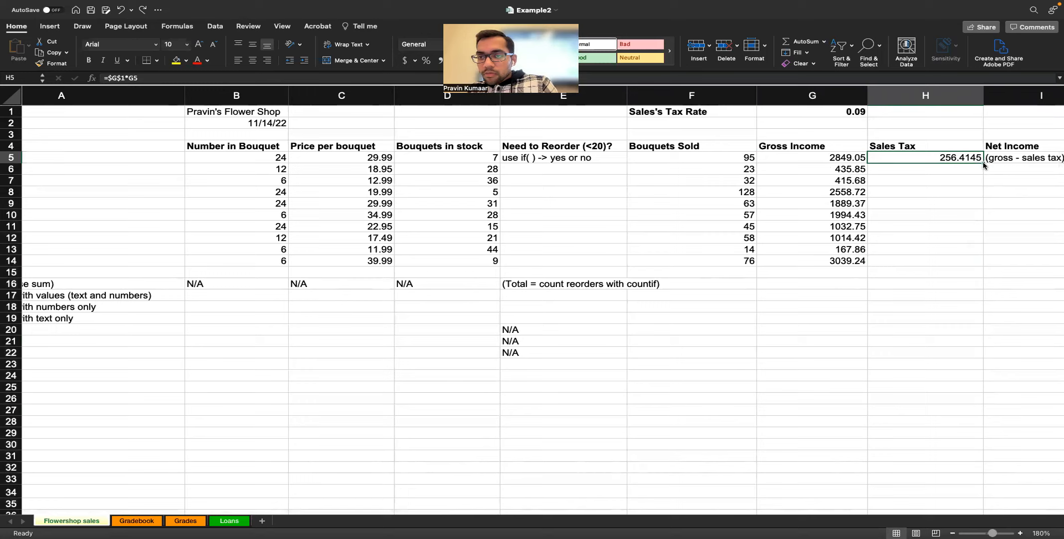
drag(984, 165, 985, 249)
click(973, 157)
key(Escape)
click(864, 224)
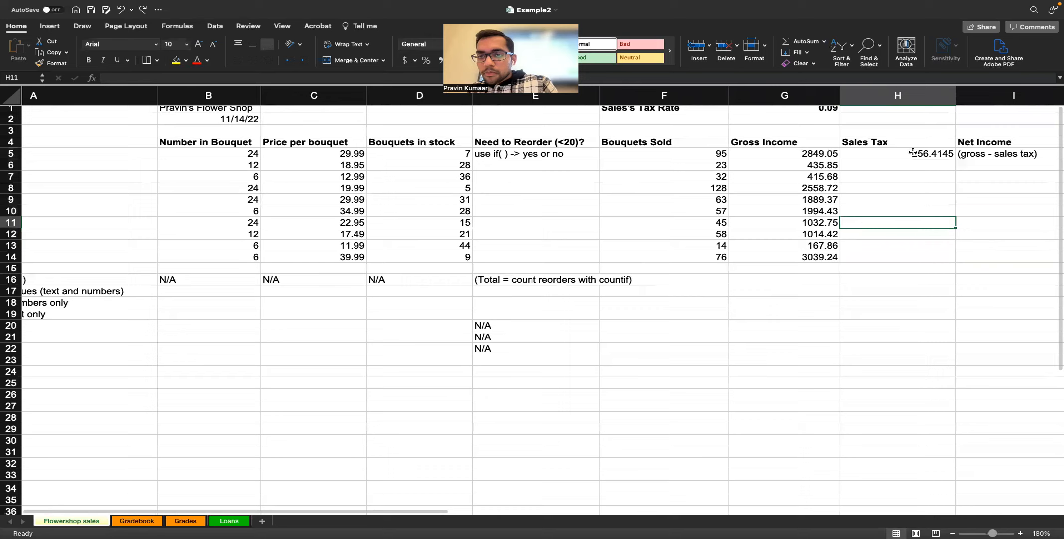
click(913, 152)
drag(955, 159, 944, 200)
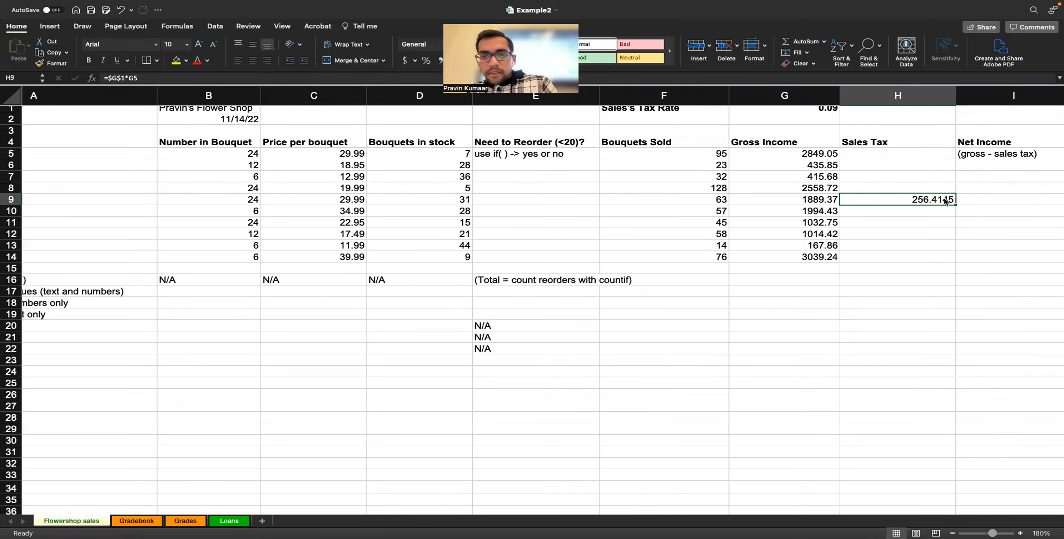
key(super+z)
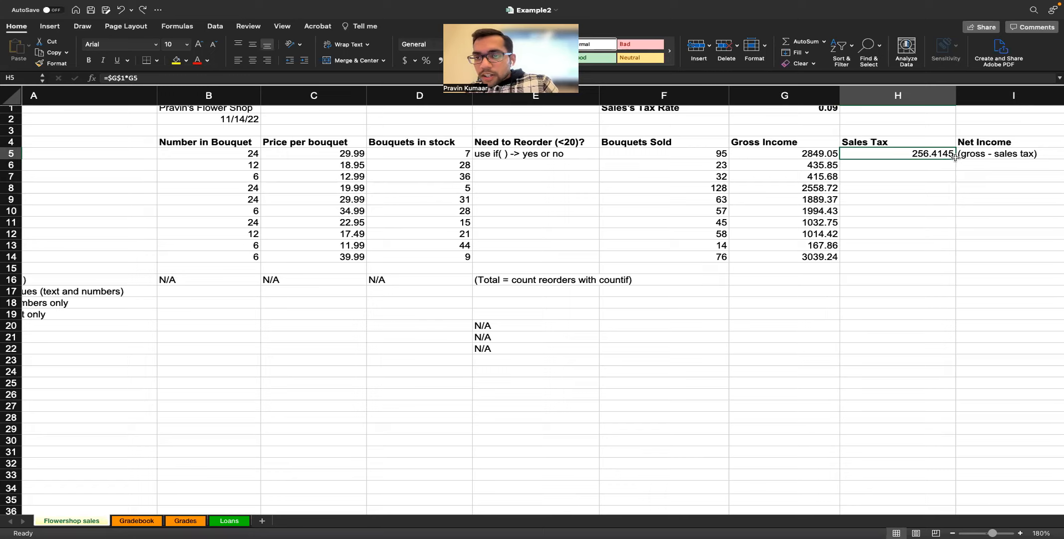
drag(955, 158, 955, 181)
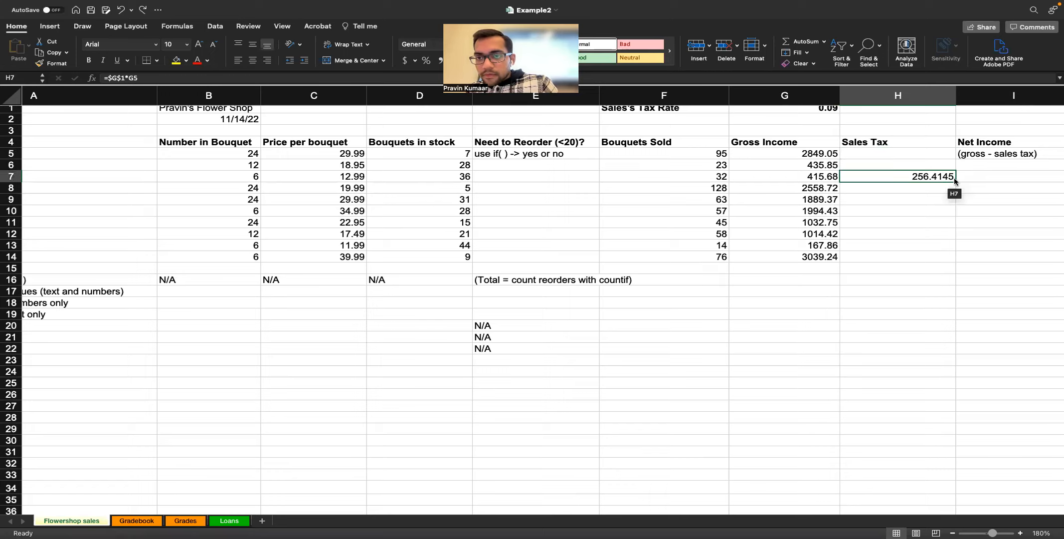
key(super+z)
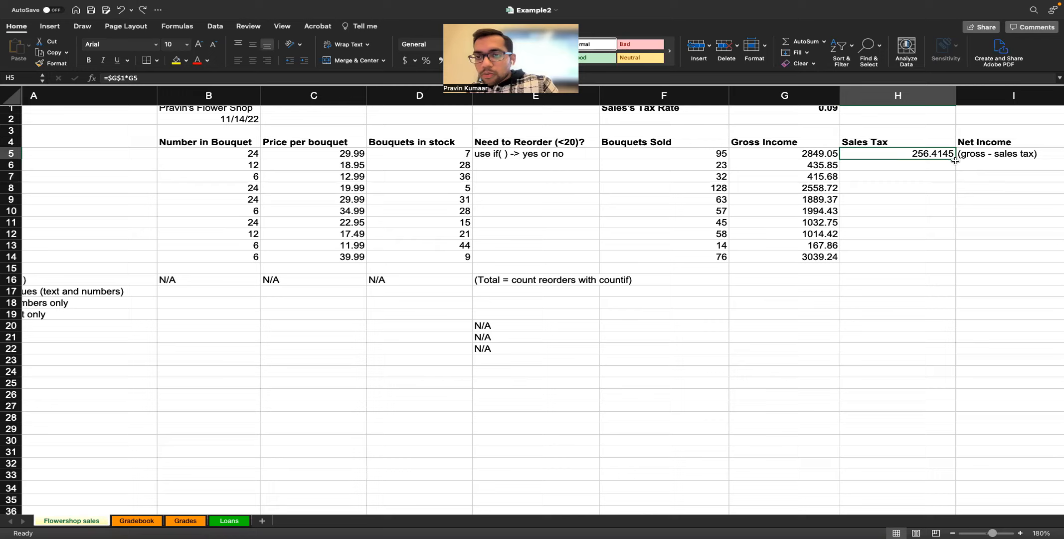
drag(955, 158, 950, 223)
key(super+z)
drag(955, 157, 950, 216)
key(super+z)
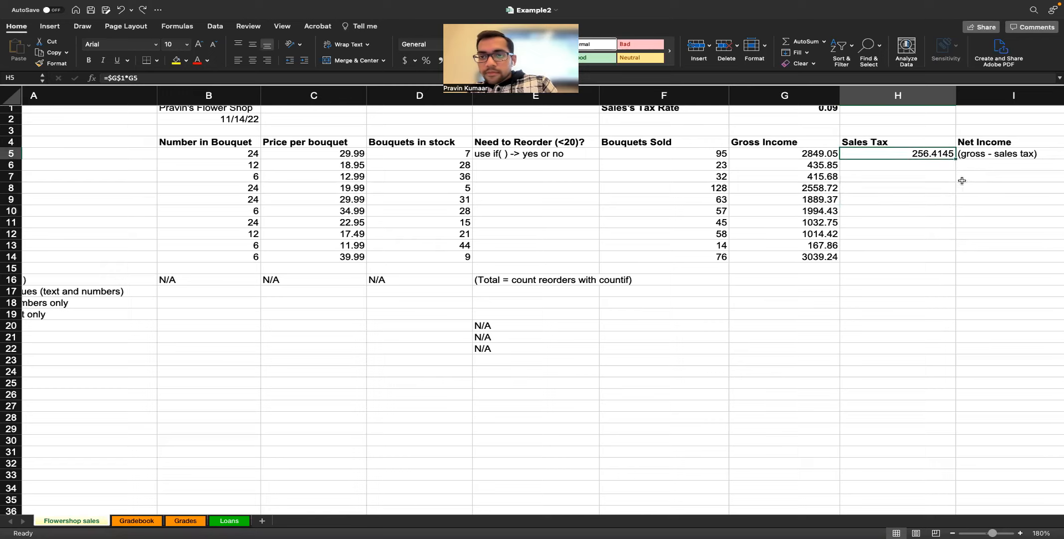
drag(963, 166, 949, 186)
key(super+z)
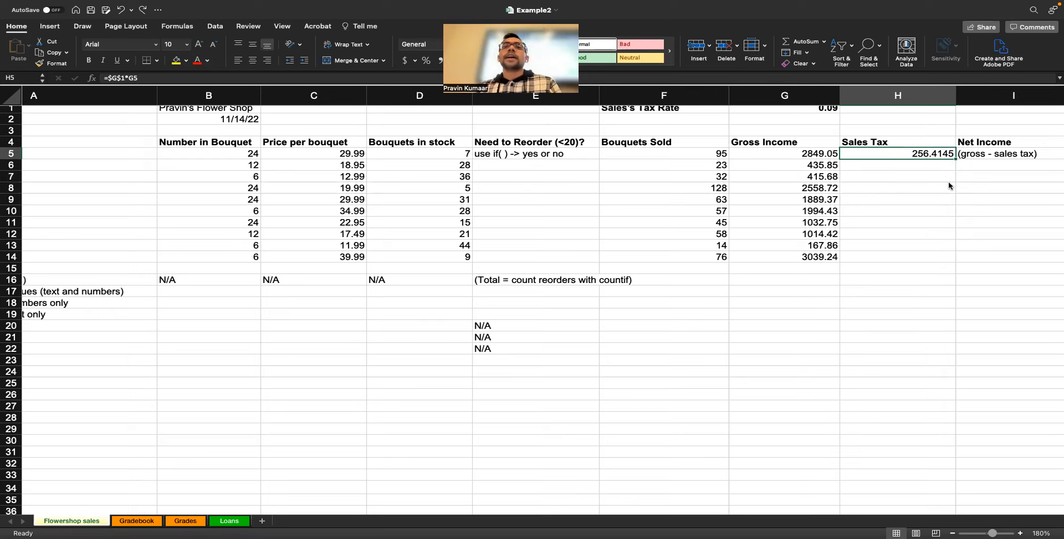
- Round the sales tax in H5 to two decimals with the formula =ROUND(($G$1*G5), 2)
click(109, 78)
text(ROUND()
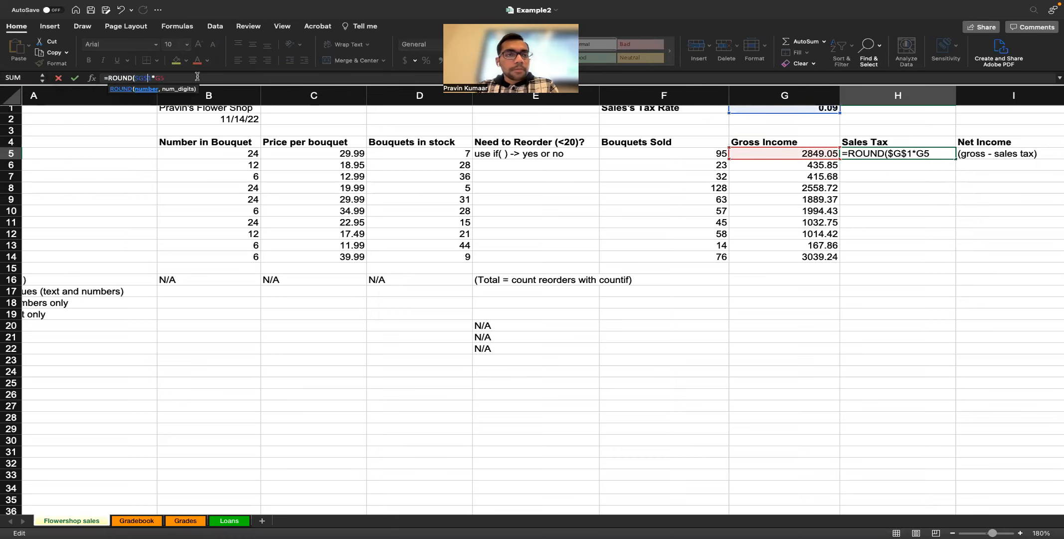
text(()
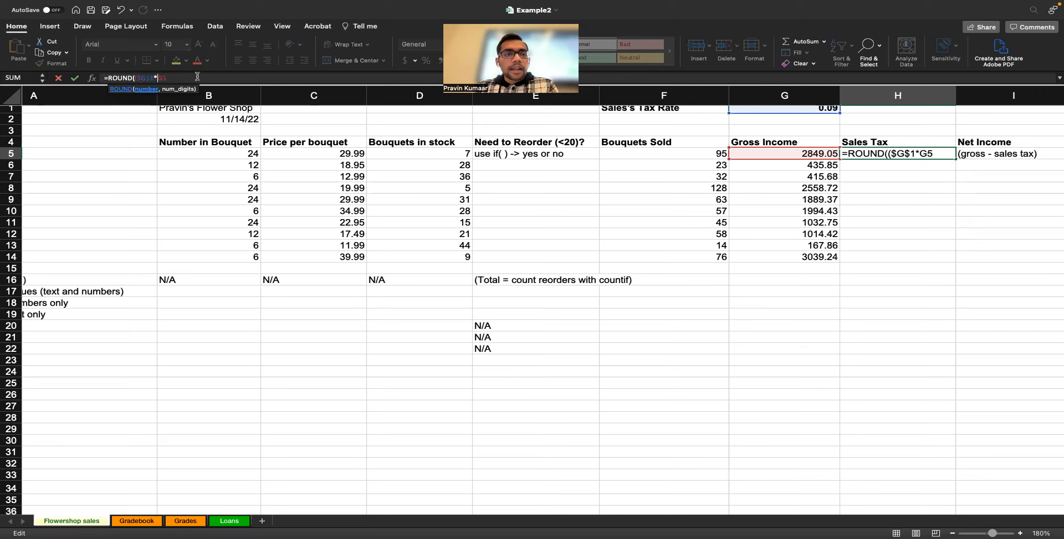
text(),)
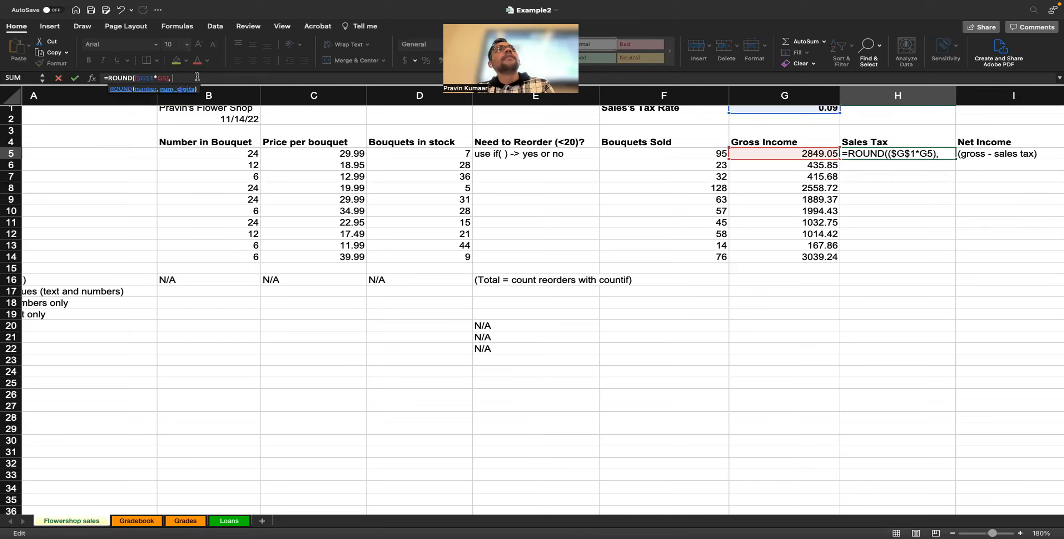
text(2))
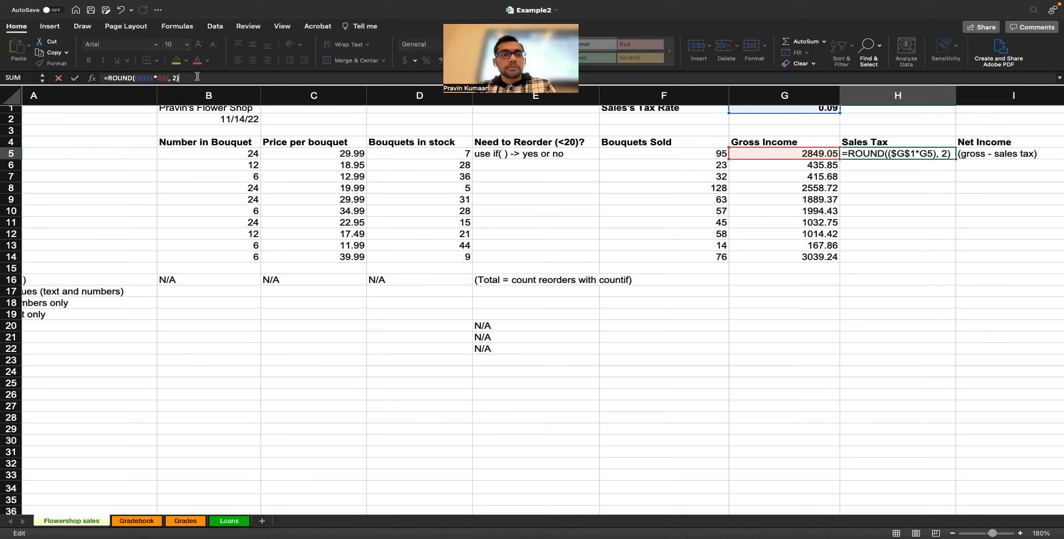
key(Return)
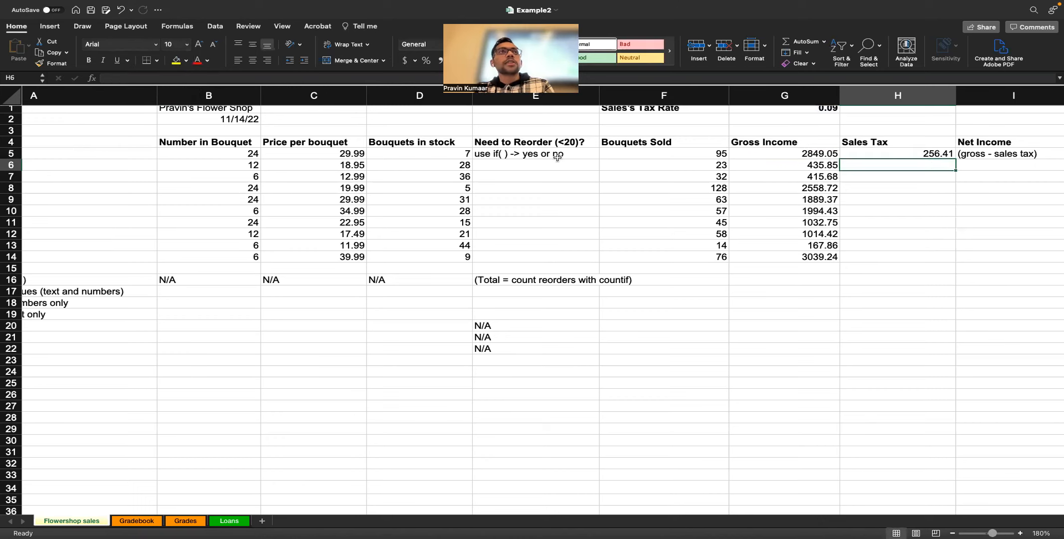
- Try to fill the rounded Sales Tax formula down from H5, and undo the accidental cell move
click(910, 154)
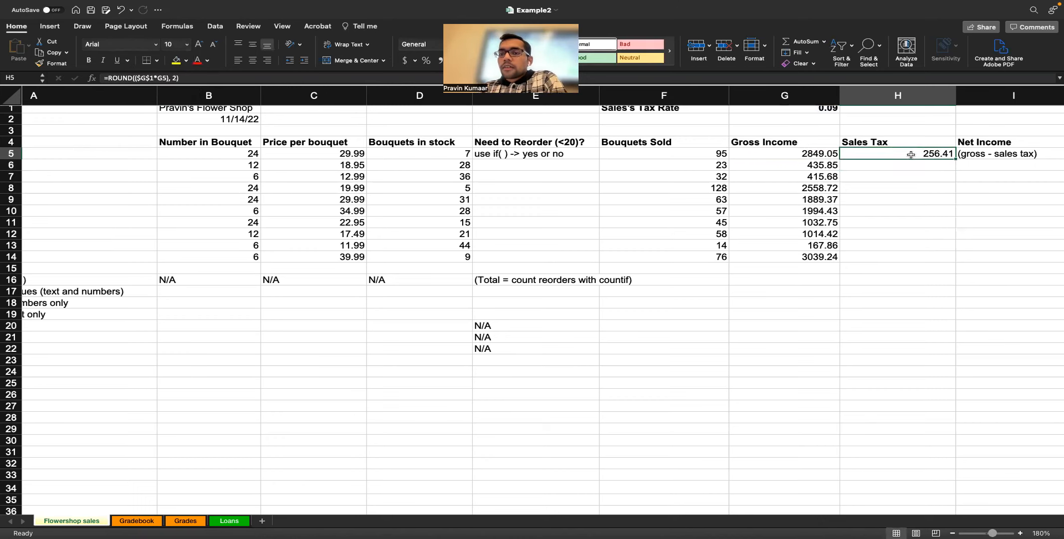
drag(958, 158, 953, 187)
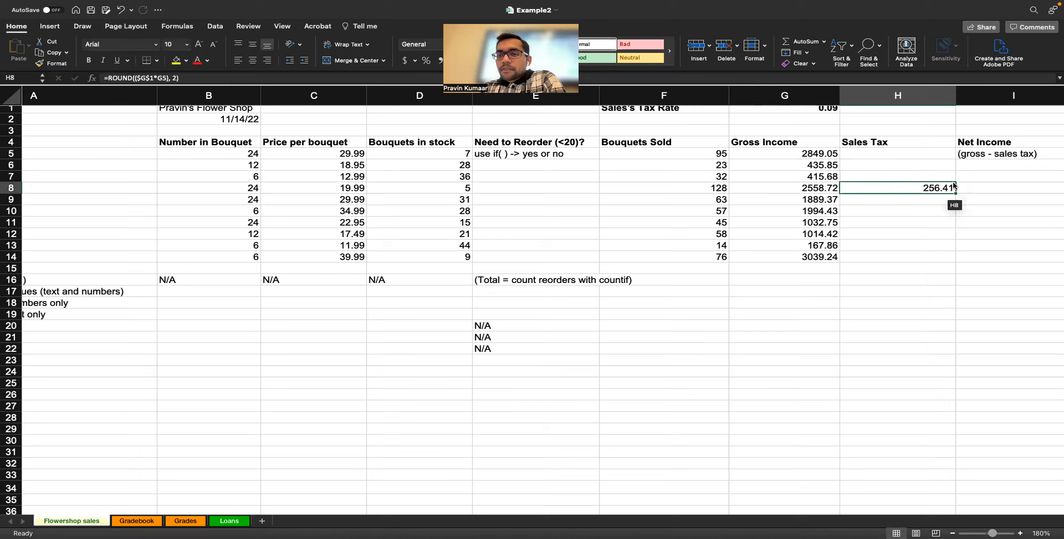
key(super+z)
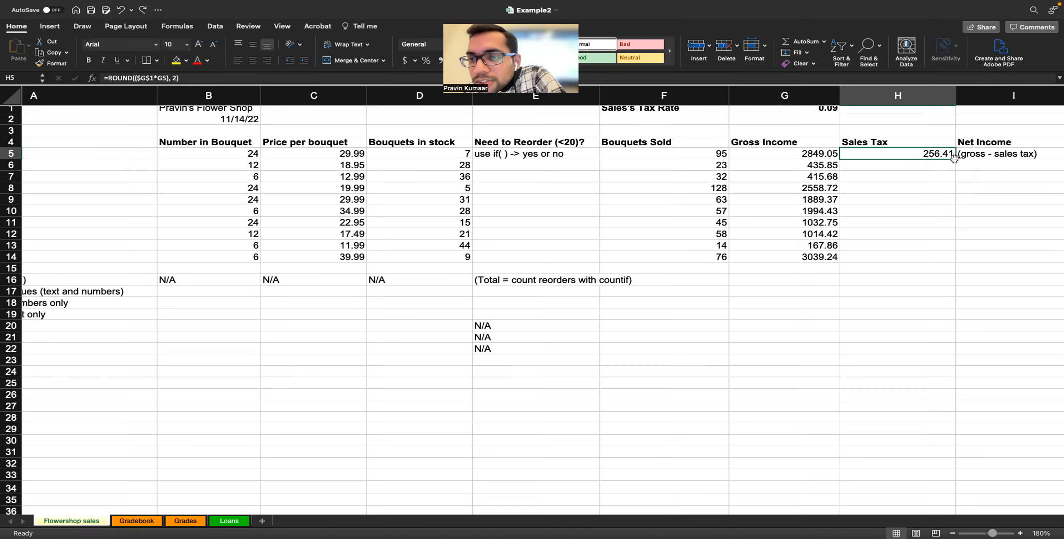
- Fill the rounded Sales Tax formula from H5 down to H14
drag(957, 159, 812, 152)
scroll(839, 205, up, 5)
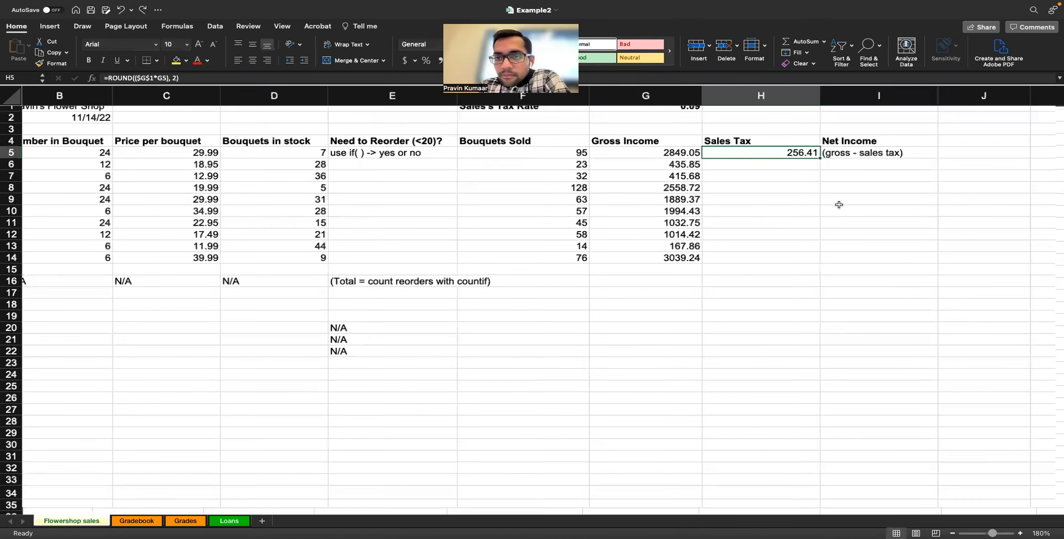
scroll(838, 204, up, 2)
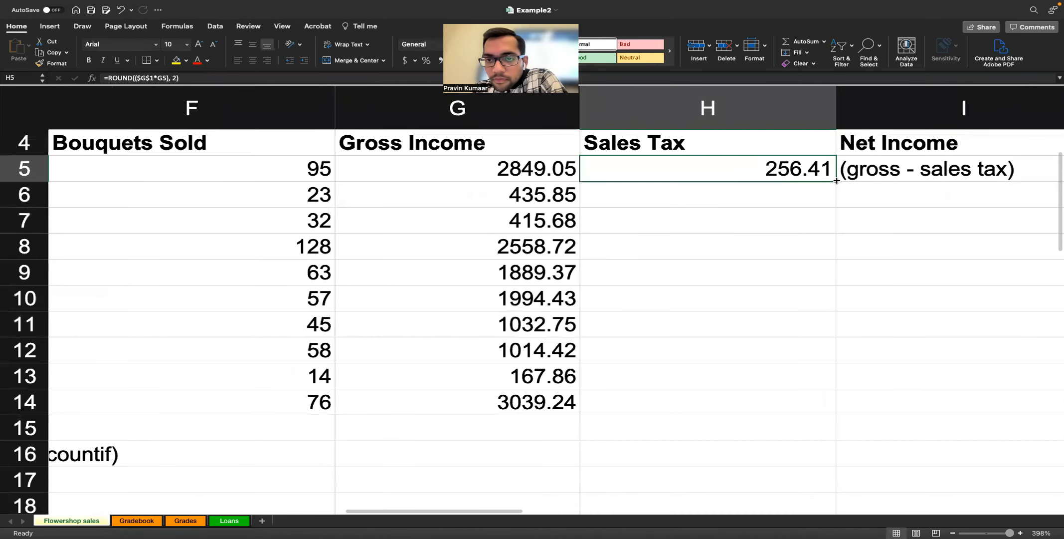
drag(836, 182, 798, 406)
click(755, 393)
scroll(940, 287, right, 2)
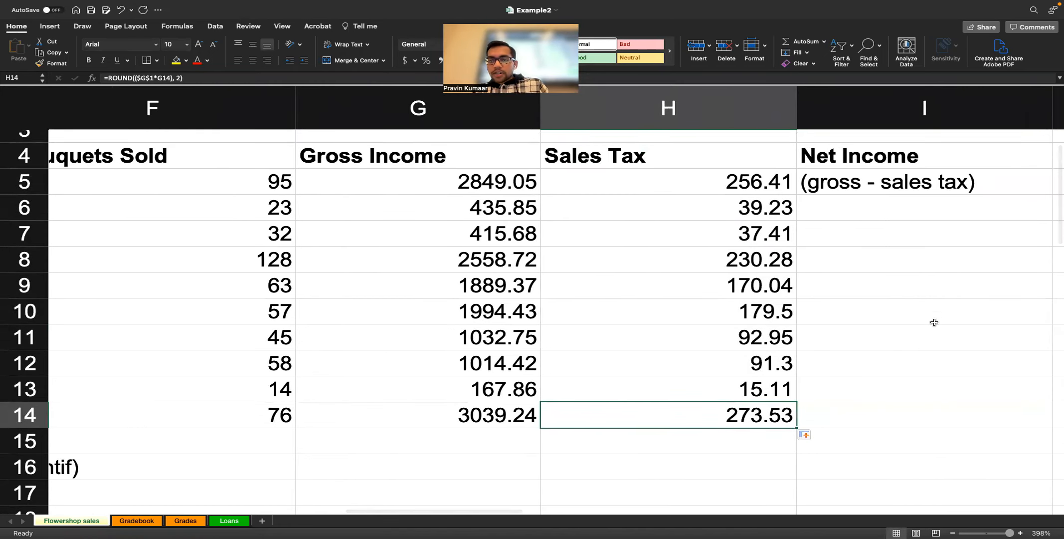
- Clear the placeholder note "(gross - sales tax)" from the first Net Income cell, I5
scroll(932, 327, down, 1)
scroll(932, 327, down, 5)
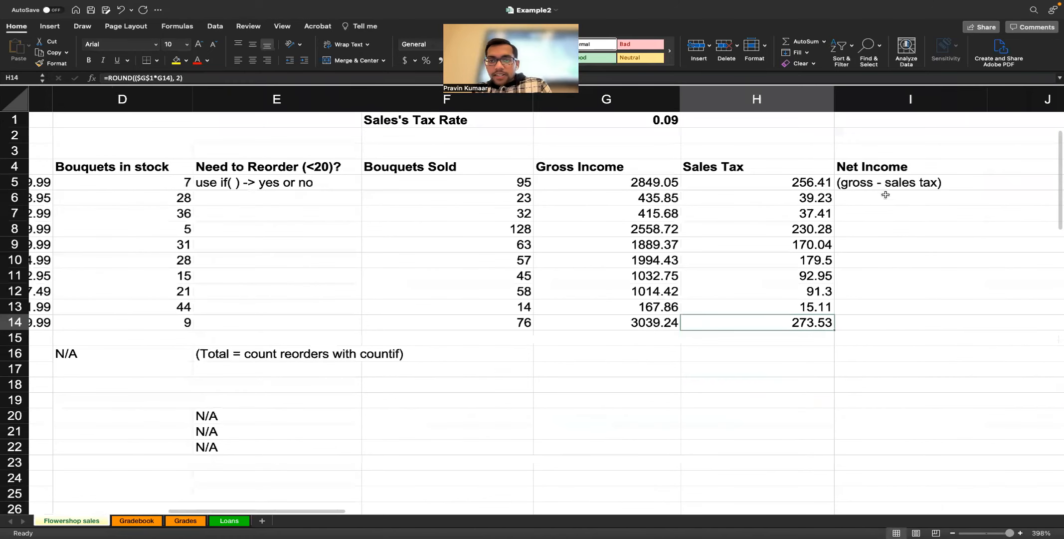
scroll(988, 182, right, 2)
click(912, 182)
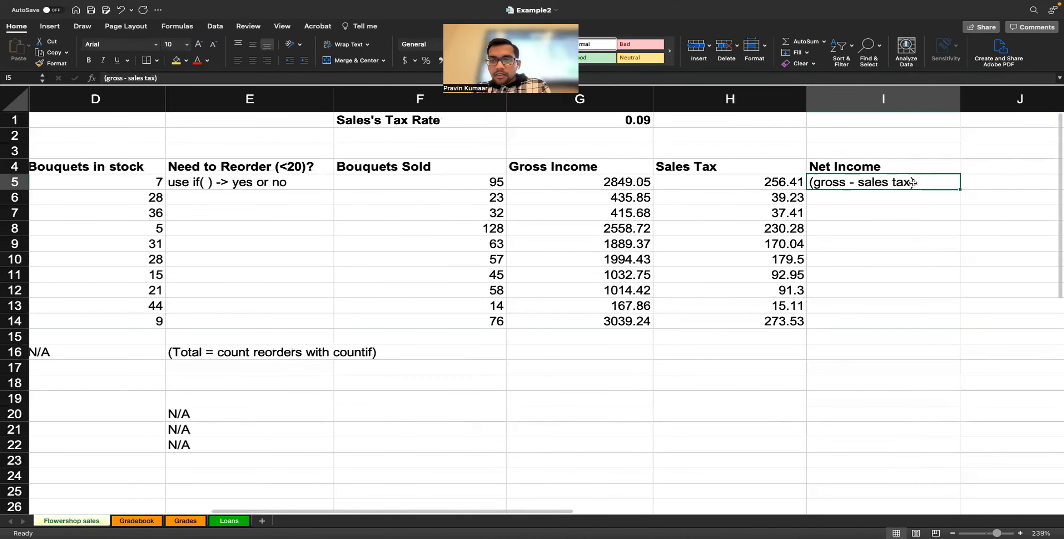
key(super+a)
scroll(915, 183, right, 2)
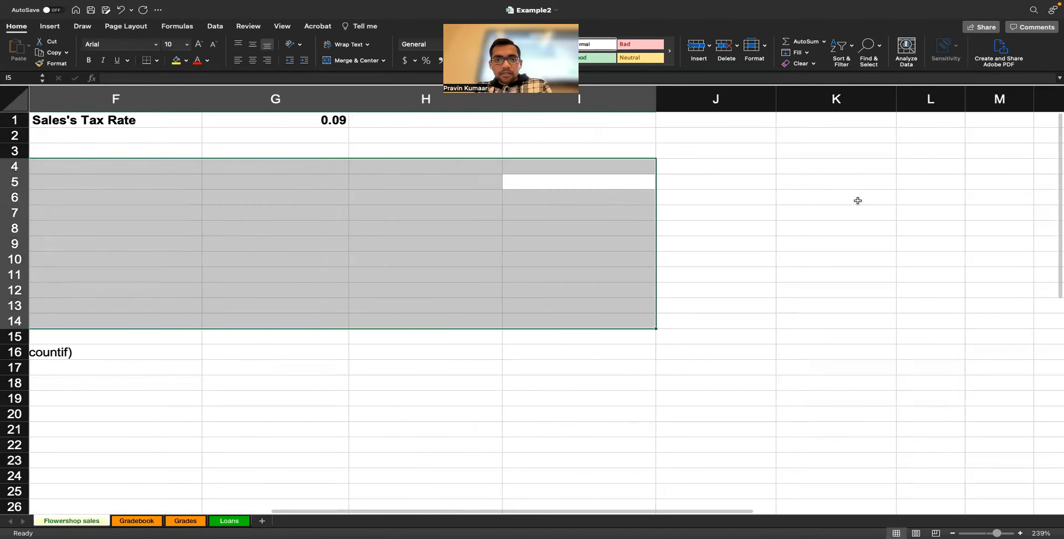
scroll(858, 200, left, 4)
scroll(858, 200, left, 1)
scroll(762, 253, right, 3)
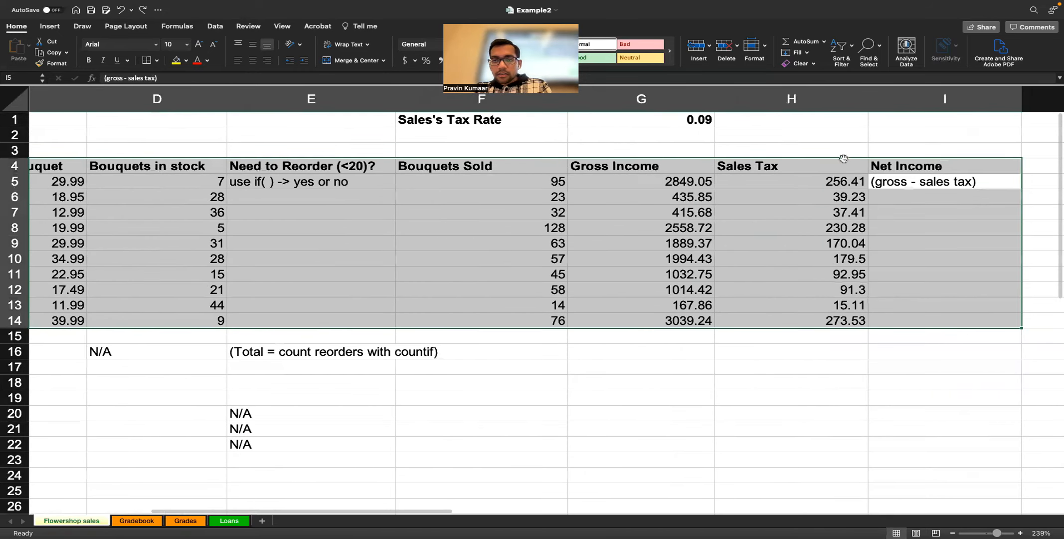
drag(851, 184, 399, 223)
click(852, 182)
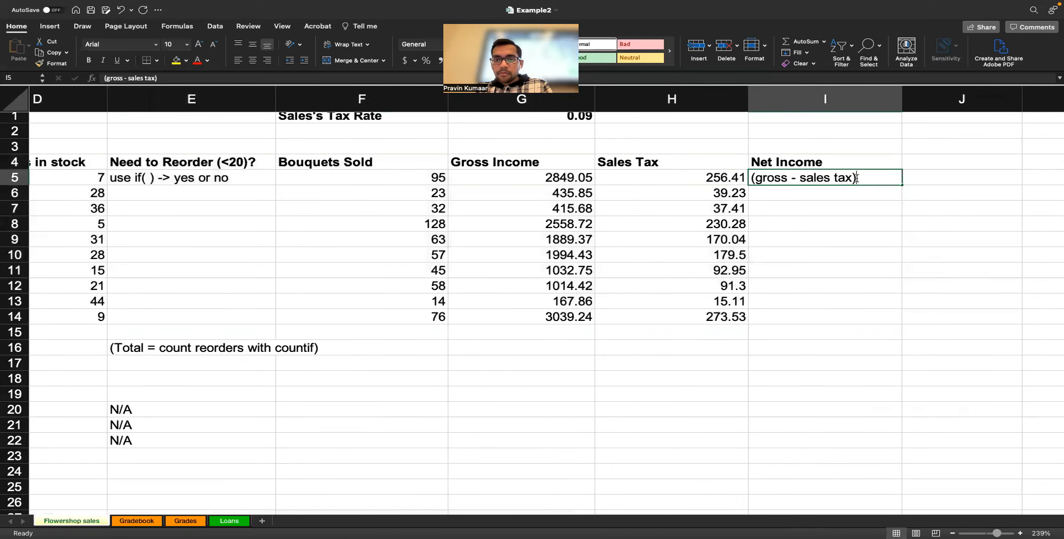
double_click(857, 178)
key(BackSpace)
key(BackSpace)
key(BackSpace)
key(BackSpace)
key(BackSpace)
key(BackSpace)
key(BackSpace)
key(BackSpace)
key(BackSpace)
key(BackSpace)
key(BackSpace)
key(BackSpace)
key(BackSpace)
key(BackSpace)
key(BackSpace)
key(BackSpace)
key(BackSpace)
key(BackSpace)
key(BackSpace)
- Enter the net income formula =G5-H5 in I5 and fill it down to I14
text(=)
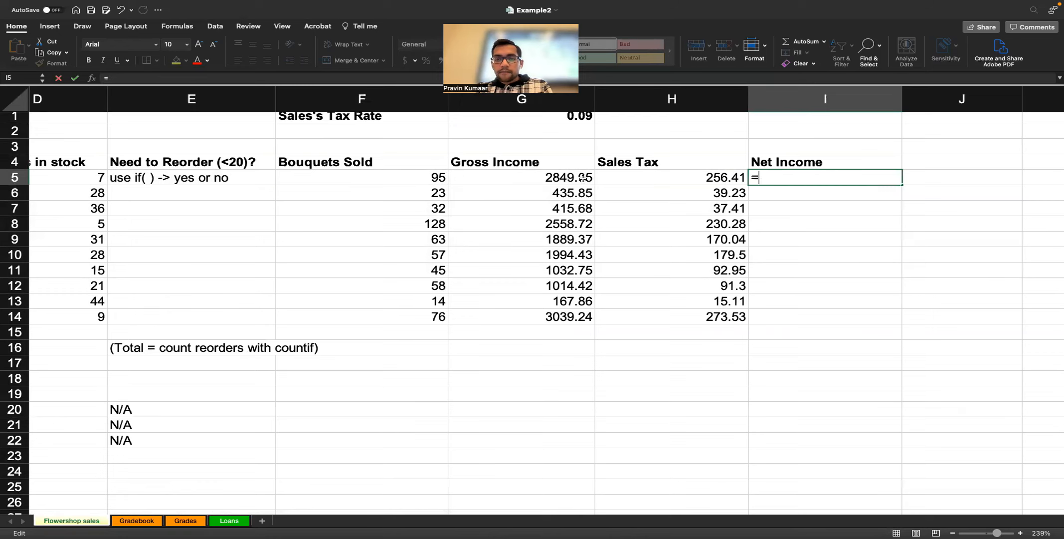
click(583, 178)
text(-)
click(716, 180)
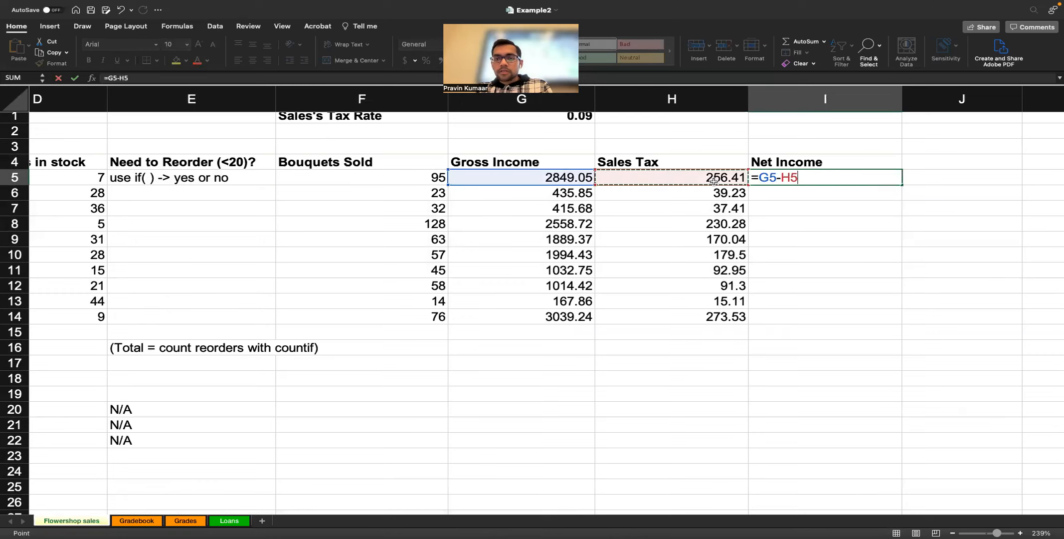
key(Return)
click(830, 180)
drag(902, 185, 891, 319)
- Check the Example 2 flower shop instructions in the Google Slides presentation against the worksheet
scroll(696, 319, left, 2)
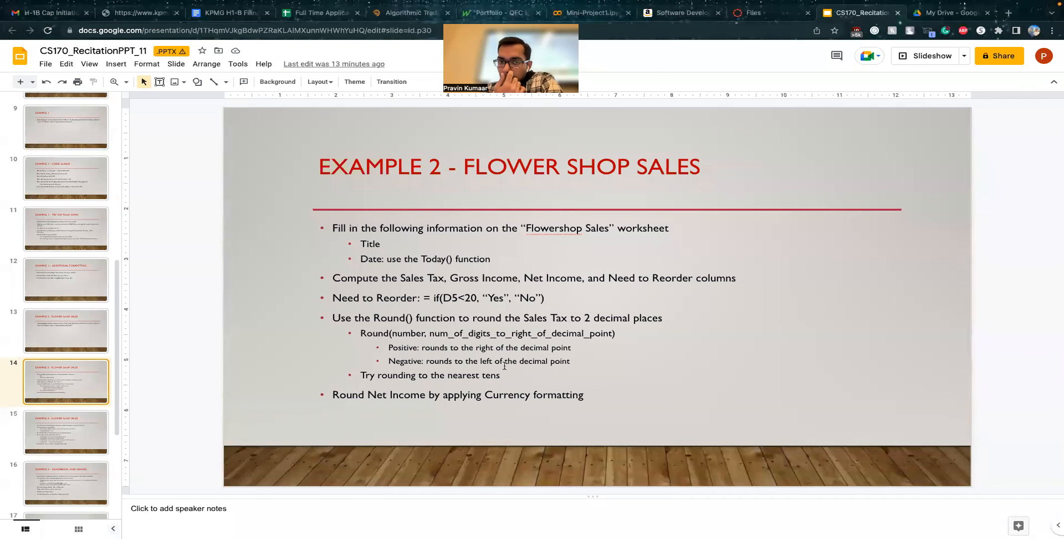
scroll(617, 339, left, 5)
scroll(617, 339, down, 5)
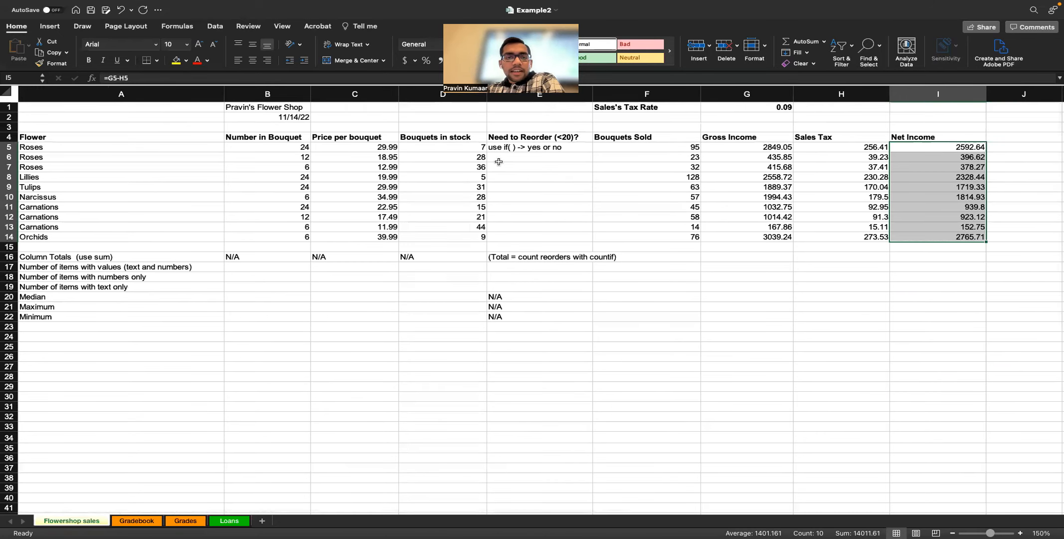
scroll(498, 162, up, 1)
scroll(498, 161, up, 1)
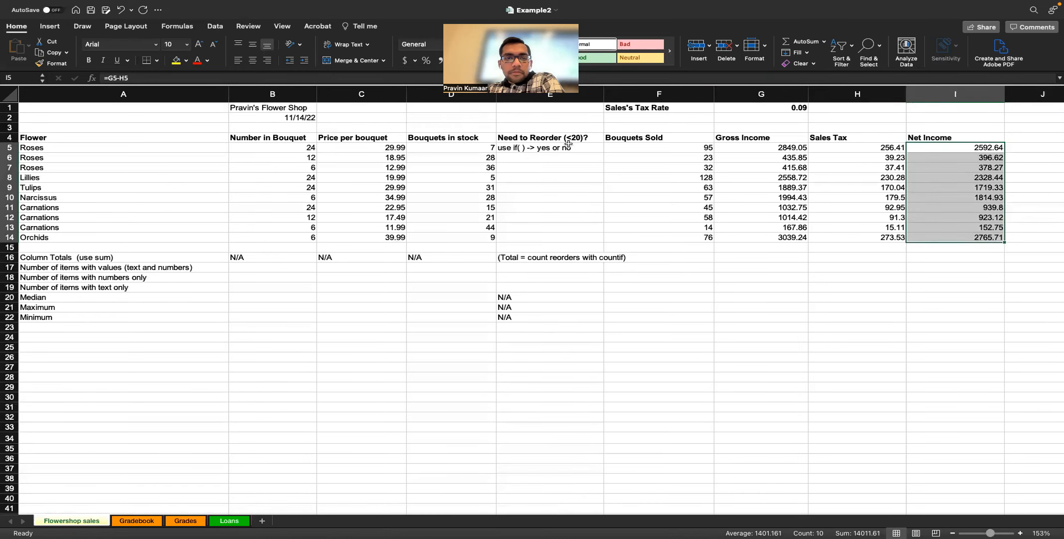
key(ctrl+Left)
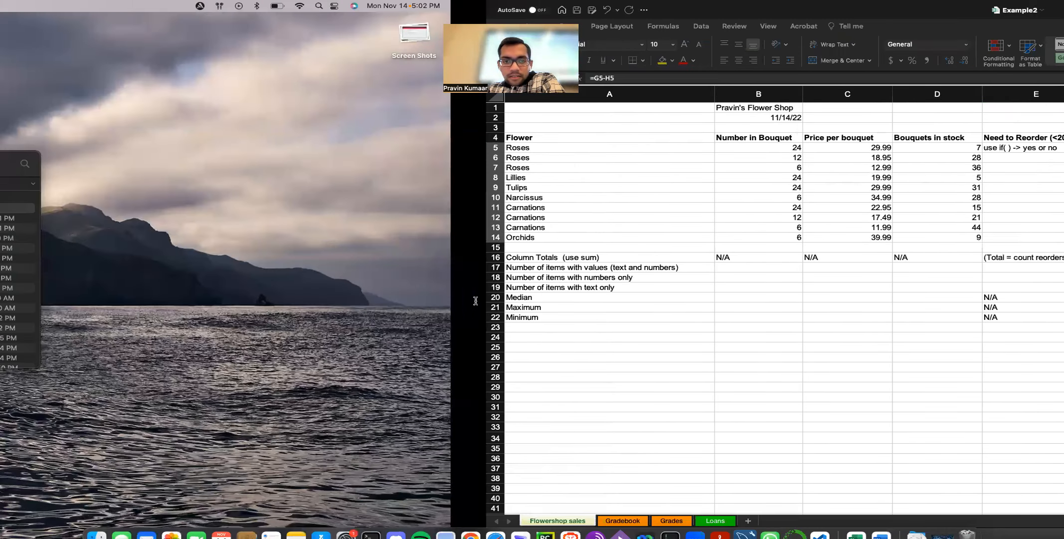
key(ctrl+Left)
key(ctrl+Right)
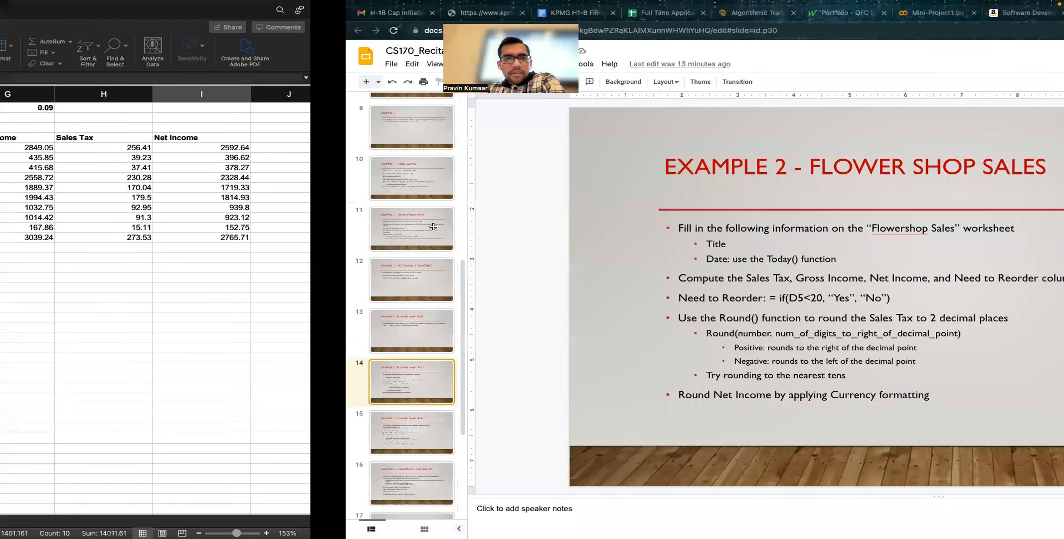
- Clear the placeholder note "use if( ) -> yes or no" from the first Need to Reorder cell, E5
click(452, 138)
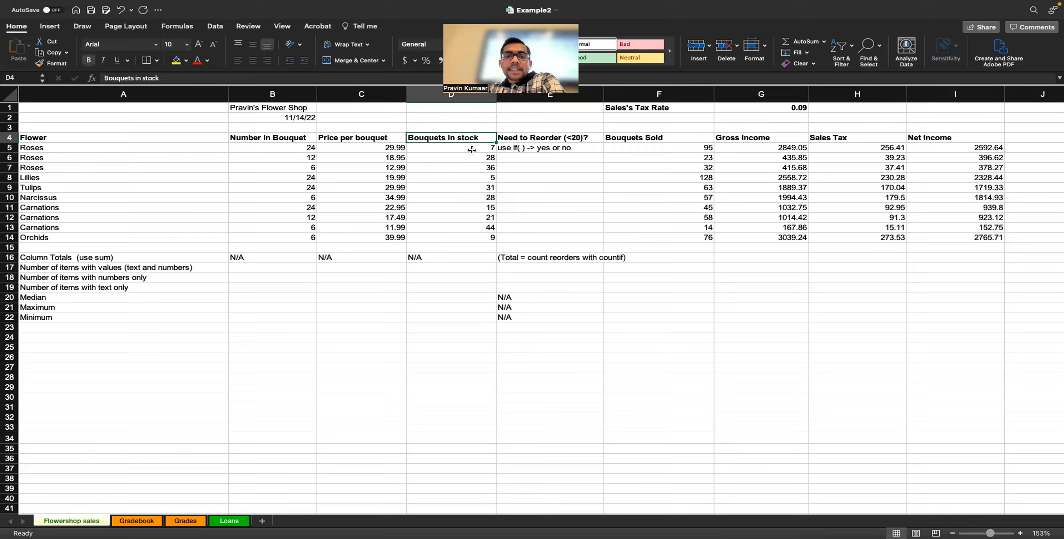
click(468, 150)
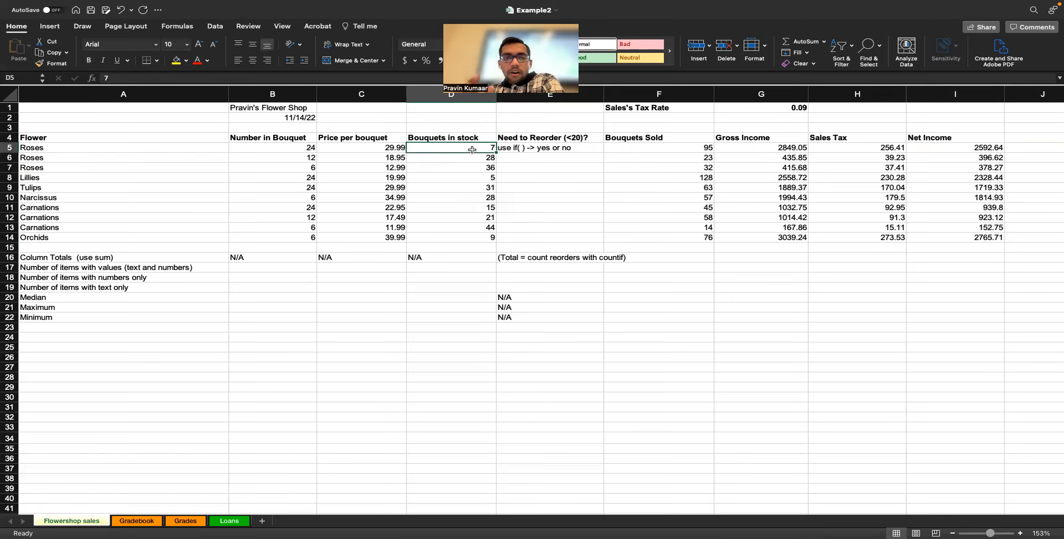
click(579, 148)
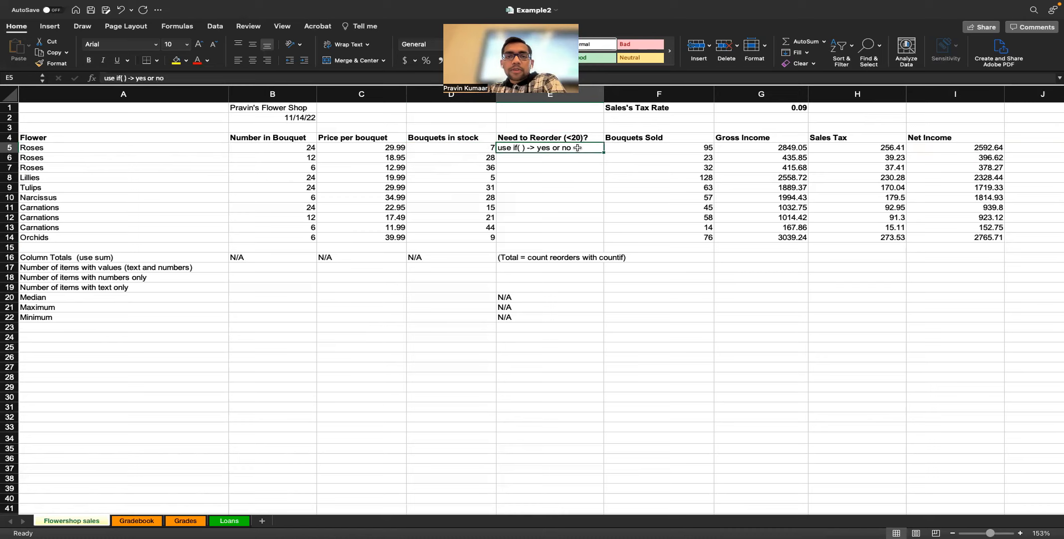
key(super+a)
double_click(579, 148)
key(super+a)
key(BackSpace)
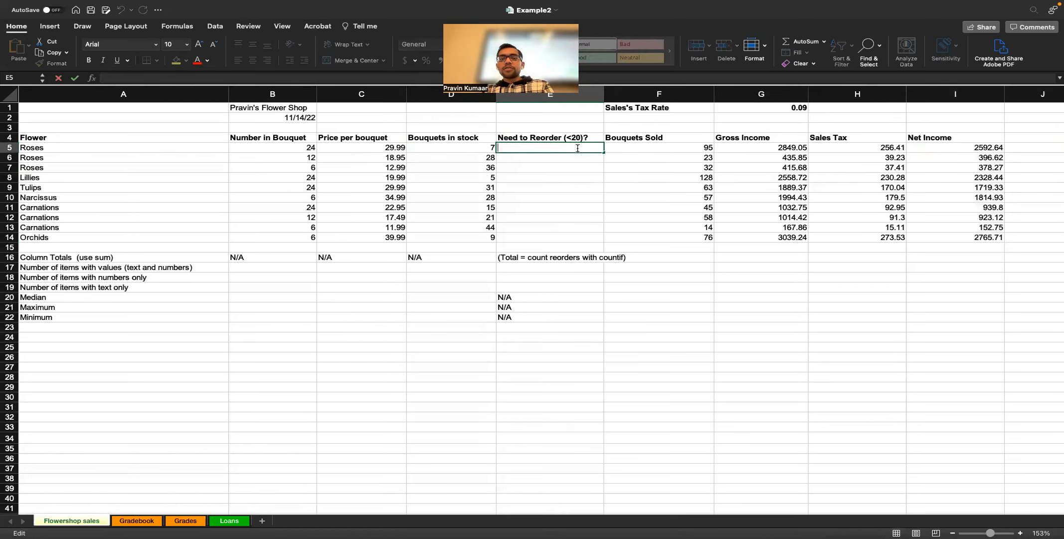
- Begin an IF formula in E5 with the logical test D5<20 on the bouquets in stock
text(if)
text(=IF)
key(Return)
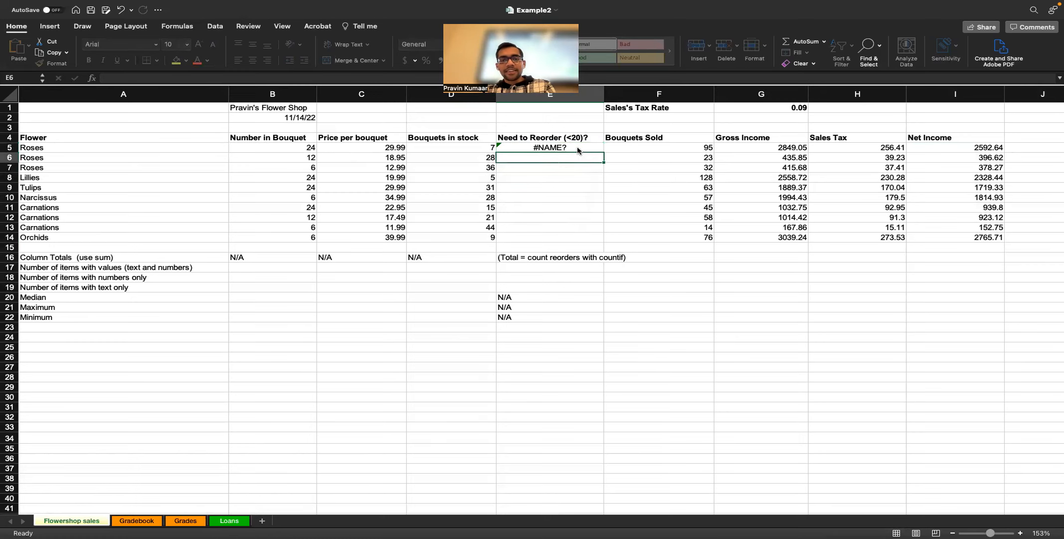
double_click(578, 148)
text(()
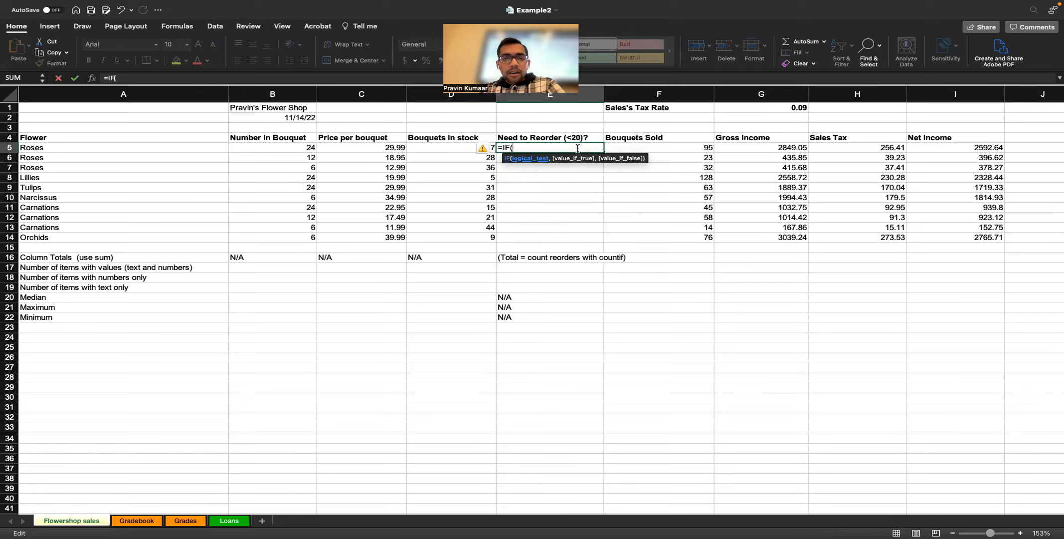
click(441, 148)
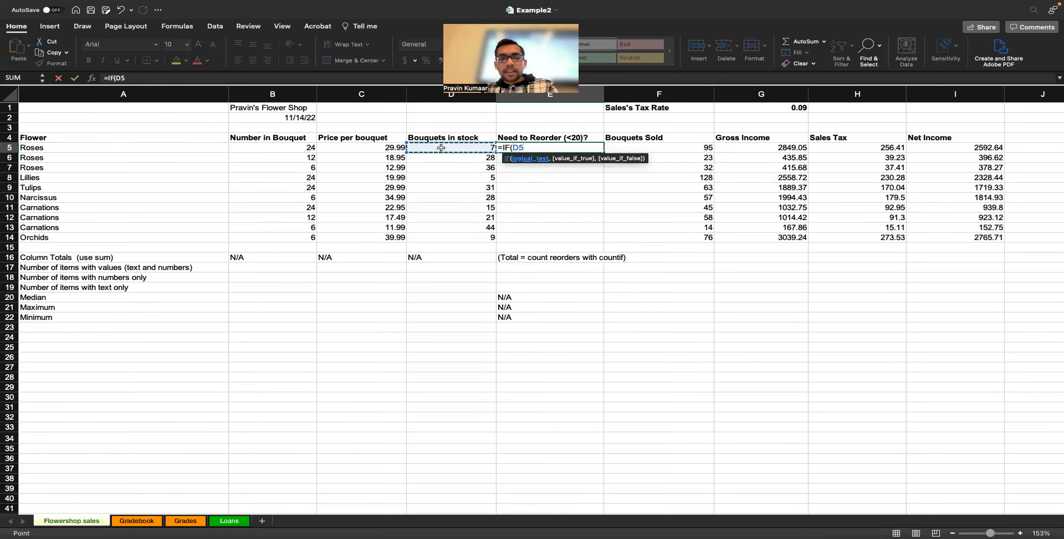
text(<20)
key(Return)
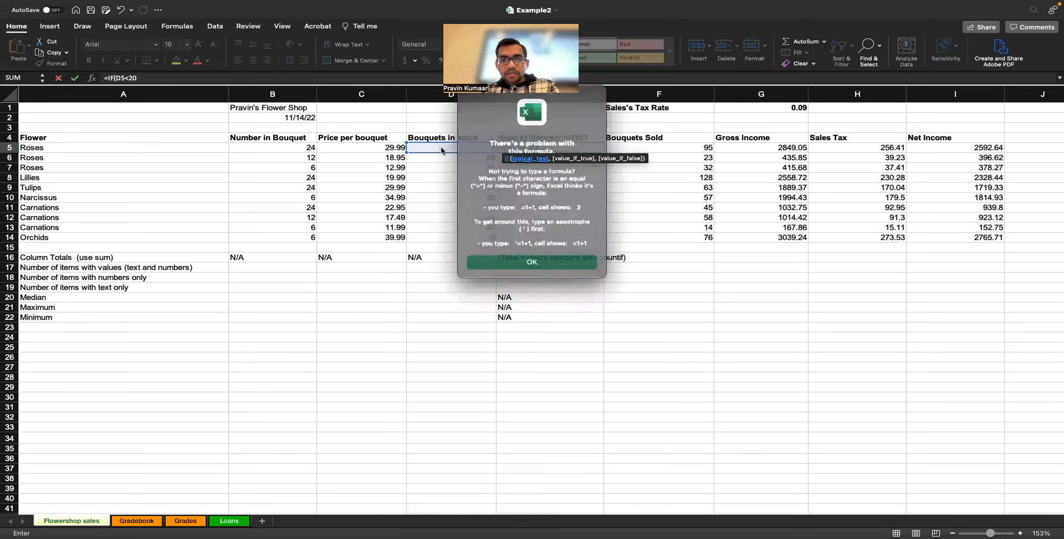
key(Return)
- Complete the reorder formula in E5 as =IF(D5<20, "Yes", "No") and select the cell
text(,)
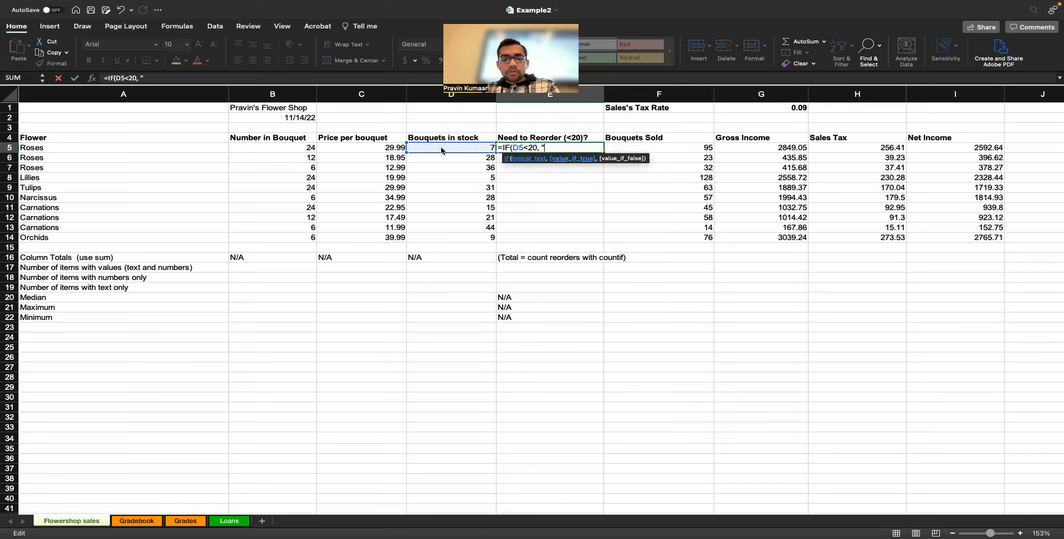
text( "Yes", "no:)
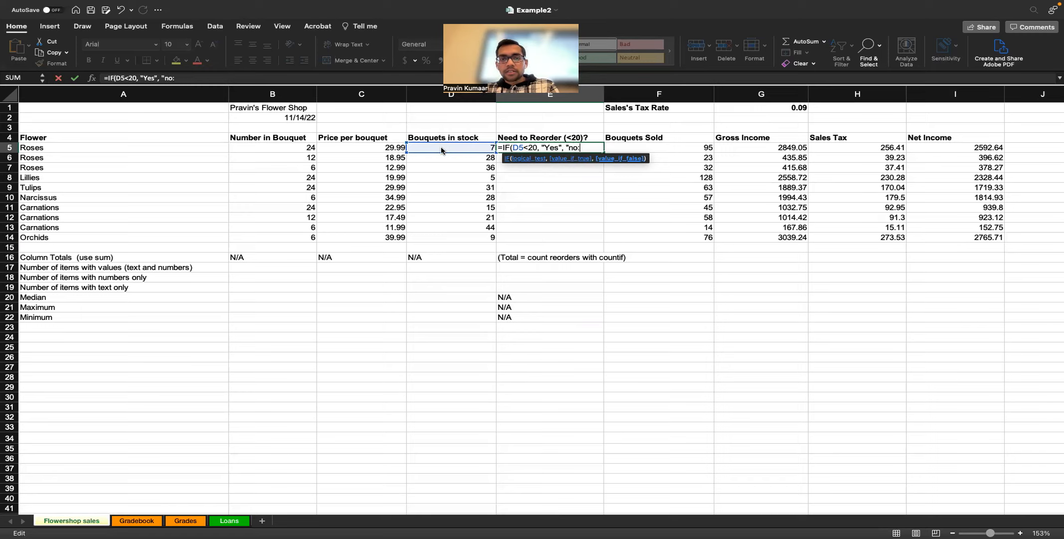
key(BackSpace)
key(BackSpace)
text(No"))
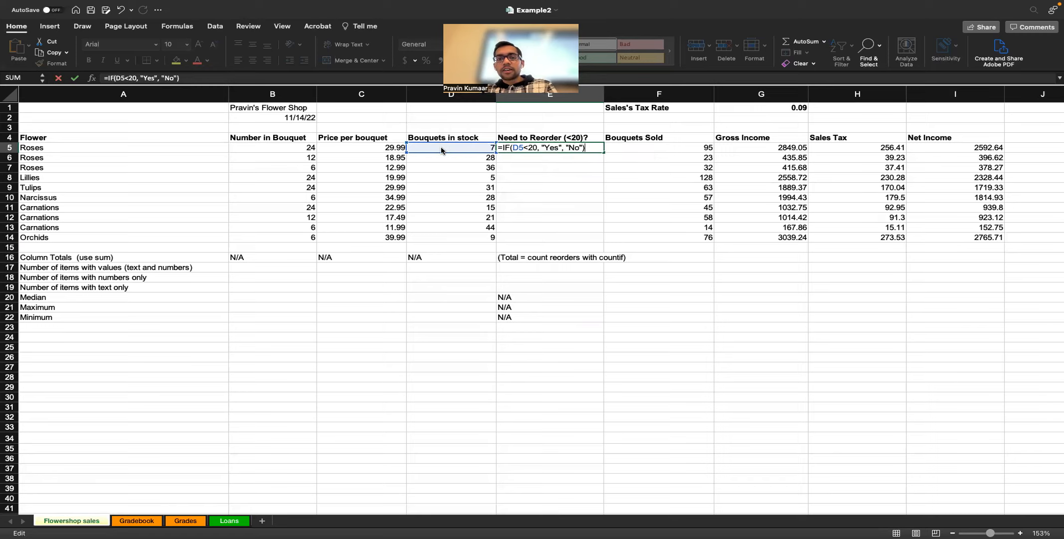
key(BackSpace)
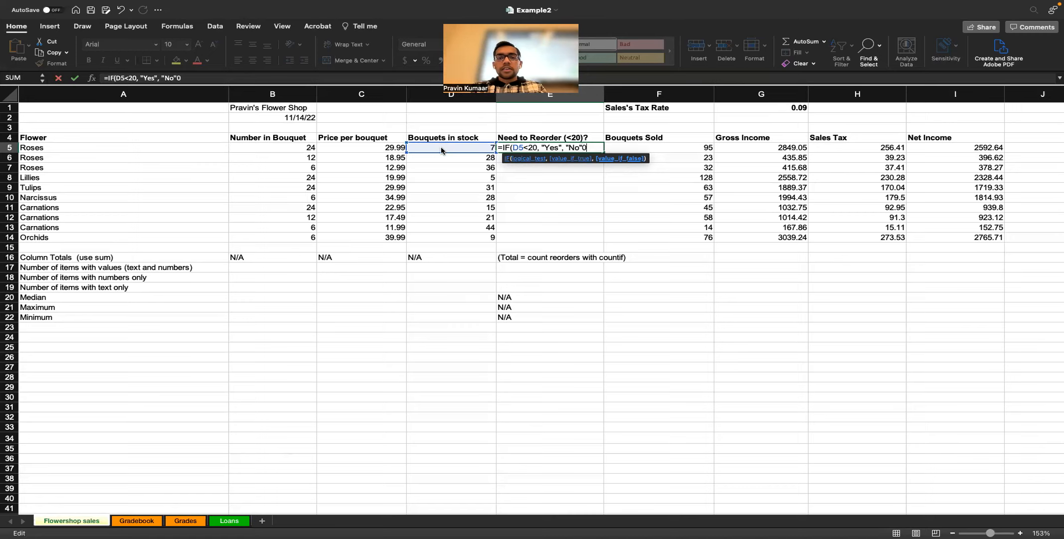
text())
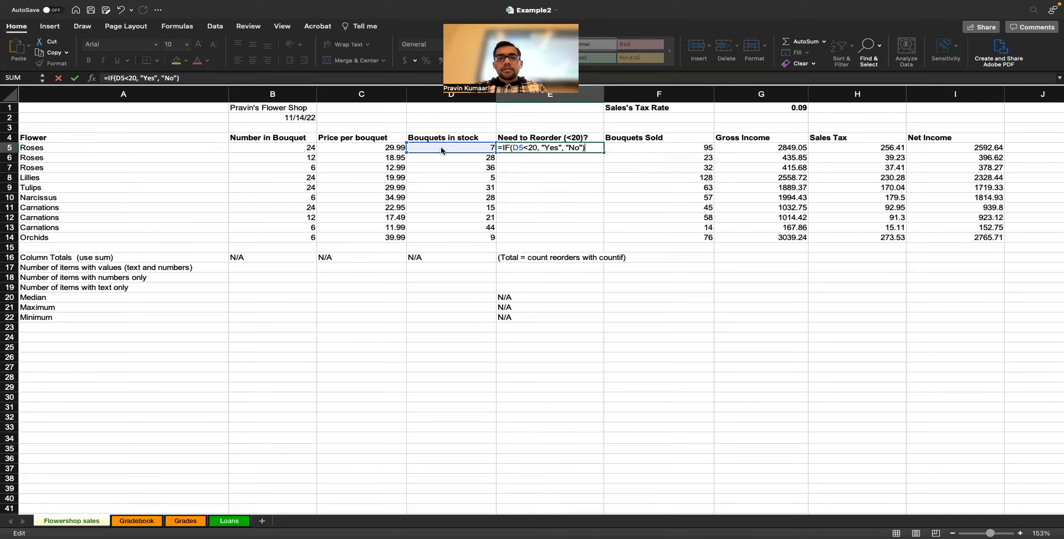
key(Return)
click(558, 149)
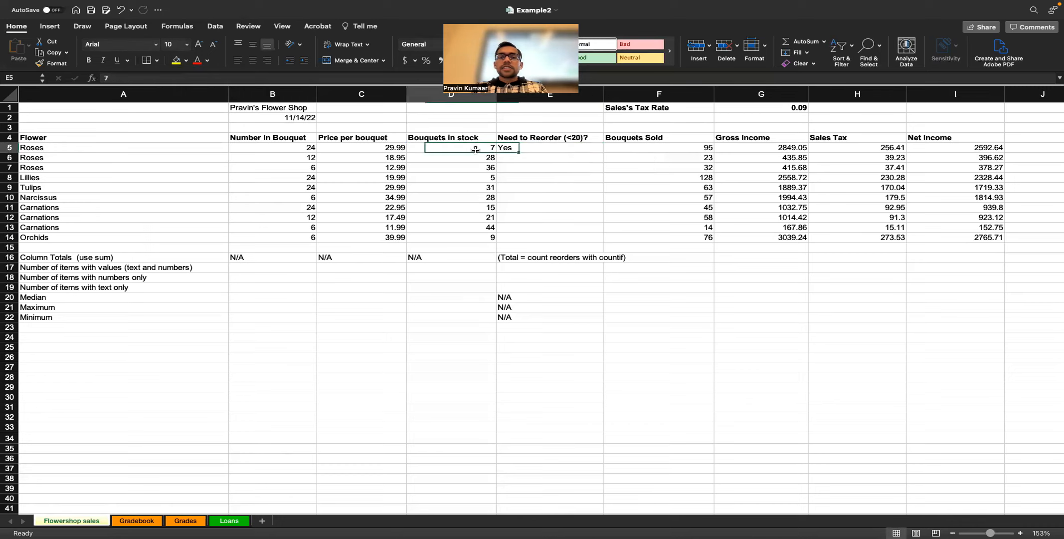
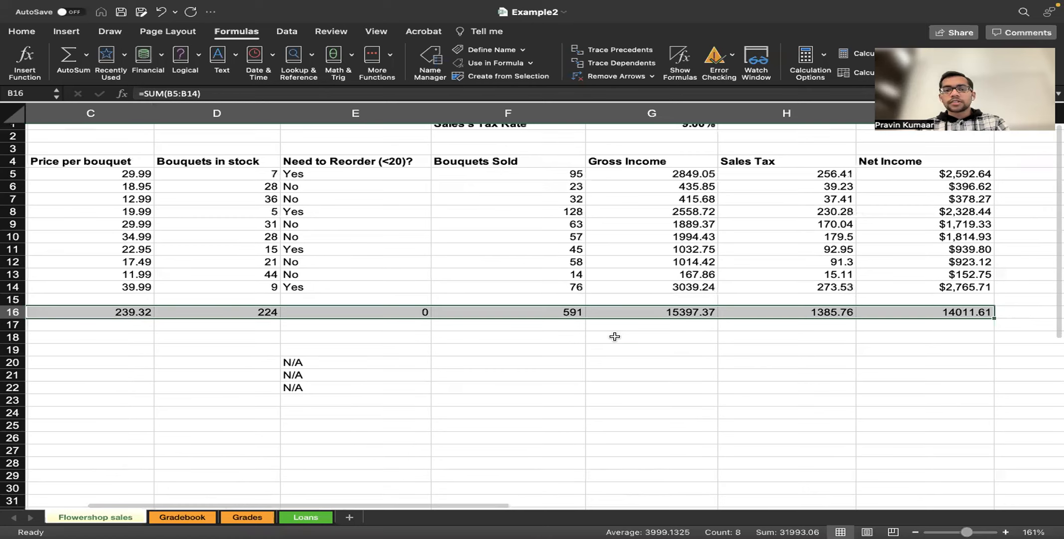
- Inspect the Need to Reorder results in E5:E14 and the column total formula in E16
scroll(660, 317, left, 5)
click(660, 318)
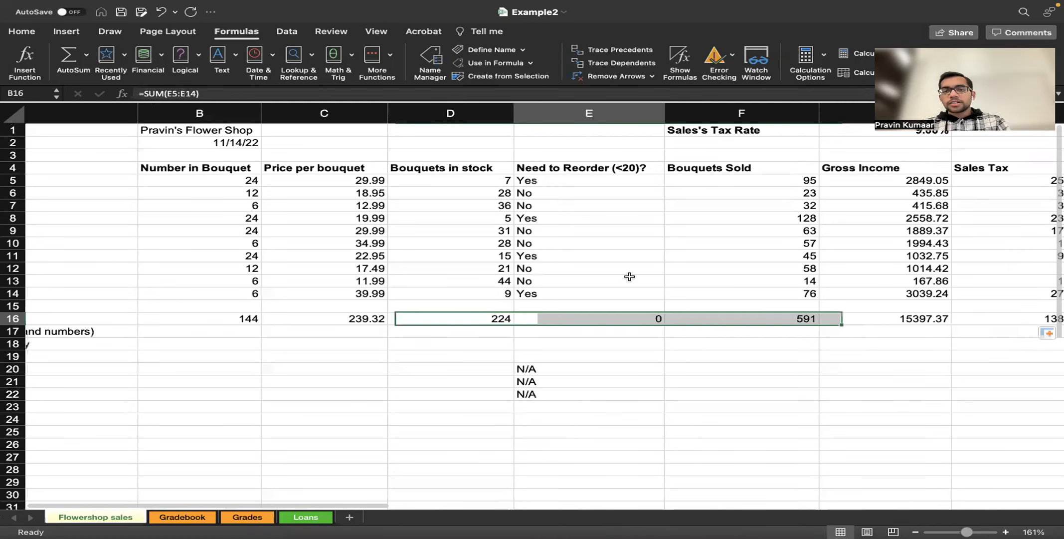
drag(671, 177, 685, 287)
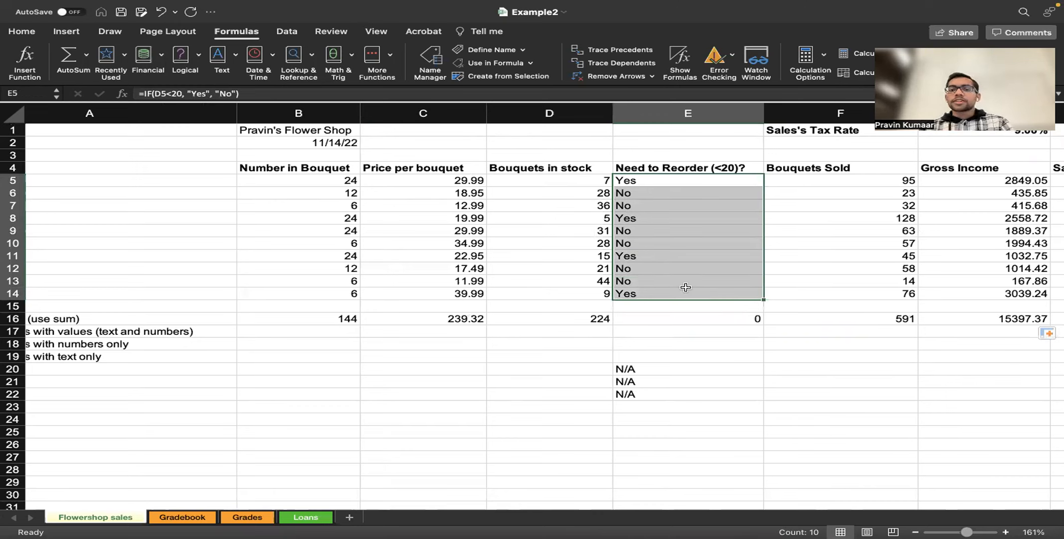
click(724, 325)
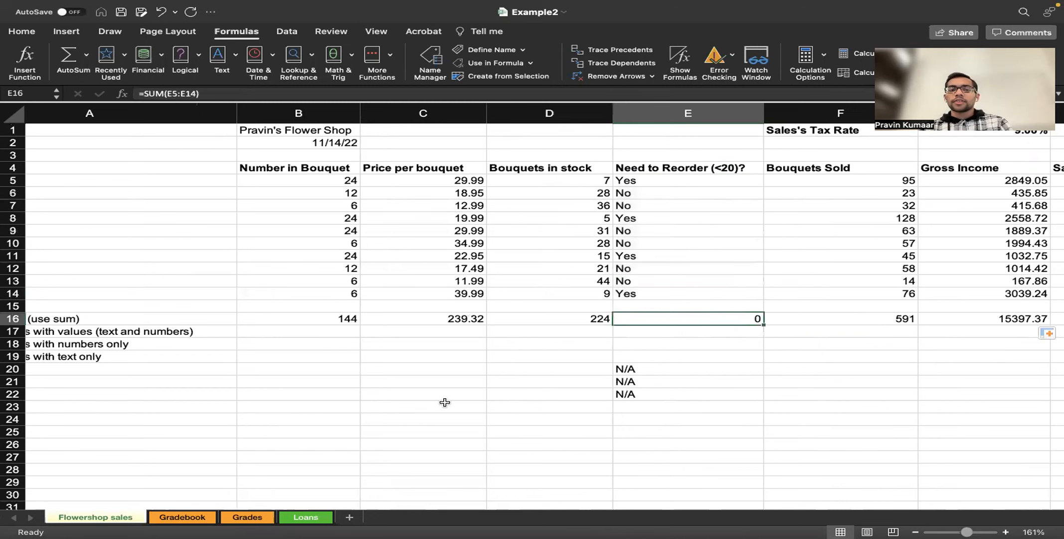
- Enter =MEDIAN(B5:B14) in the Median cell B20 for the Number in Bouquet column
scroll(445, 402, left, 3)
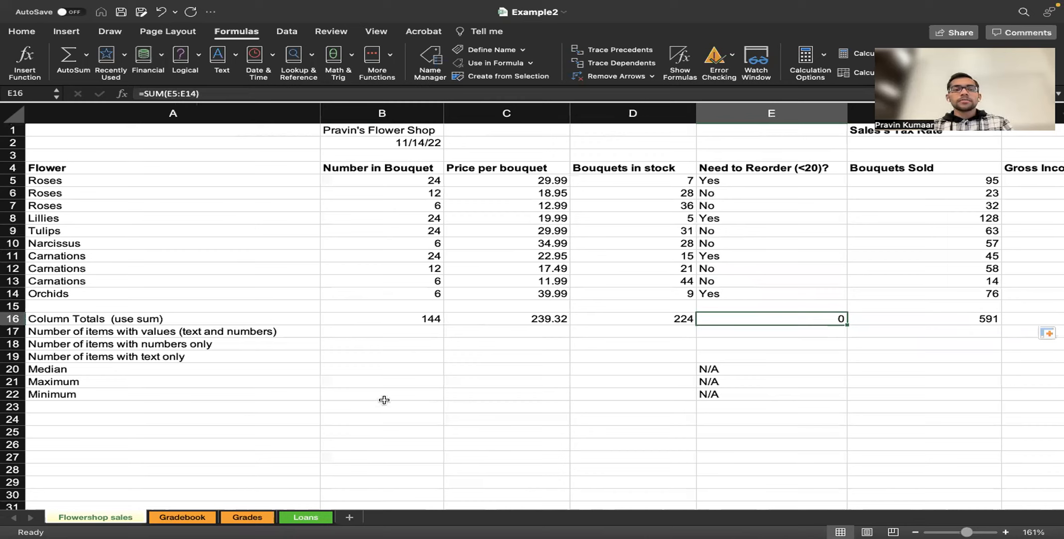
click(396, 370)
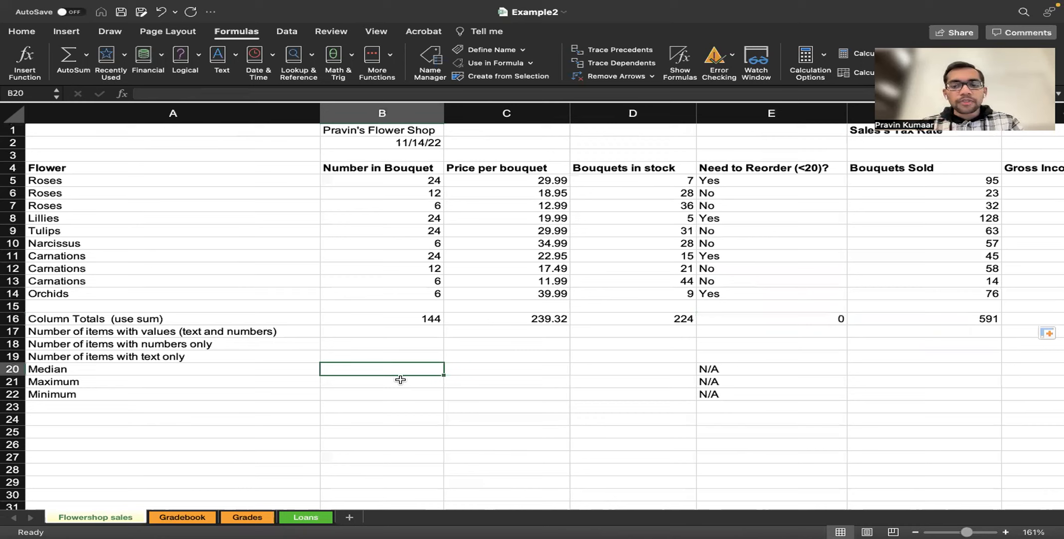
text(=)
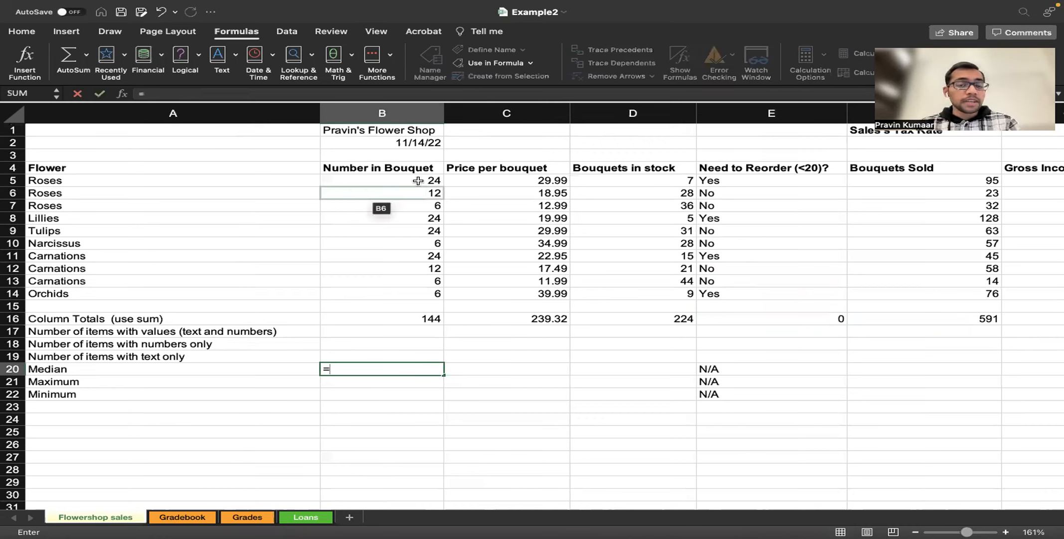
text(ME)
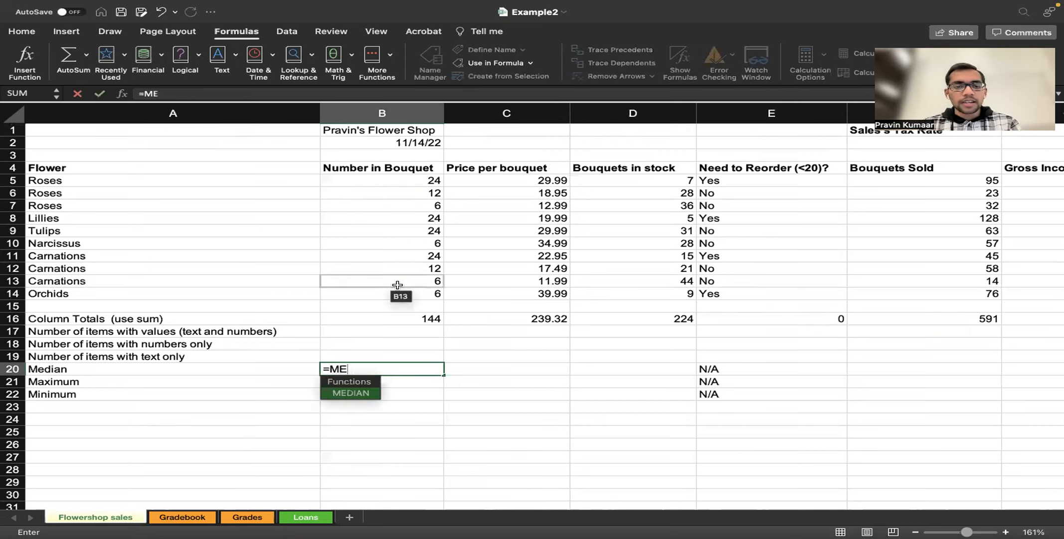
key(Tab)
drag(418, 181, 420, 218)
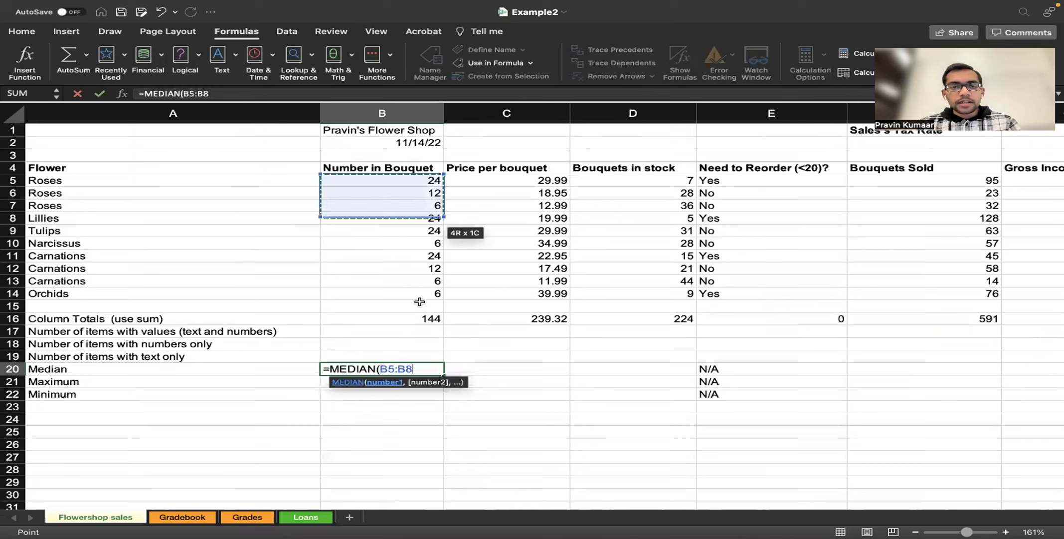
drag(421, 293, 422, 294)
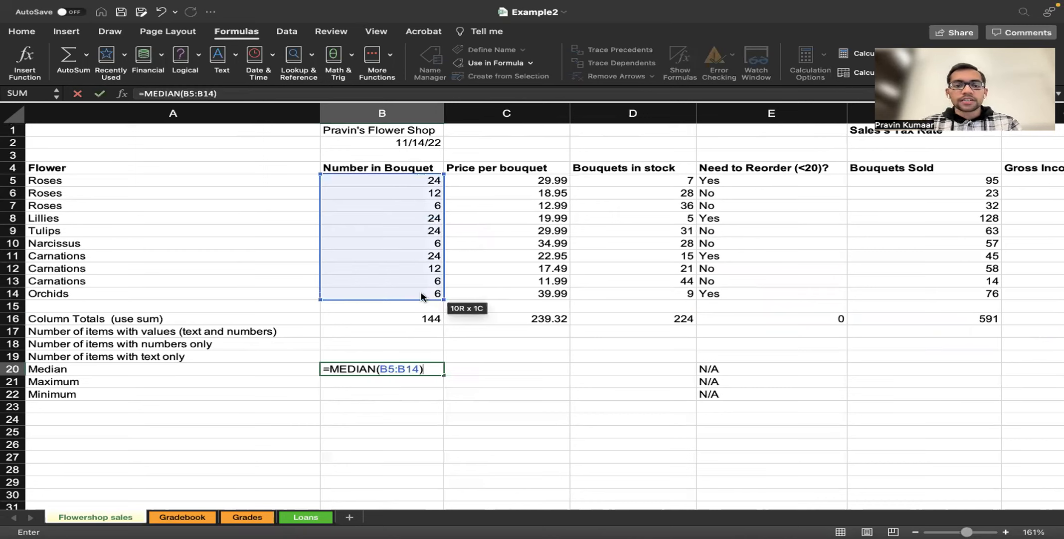
key(Return)
- Fill the median formula from B20 across the row through the Net Income column, I20
click(433, 369)
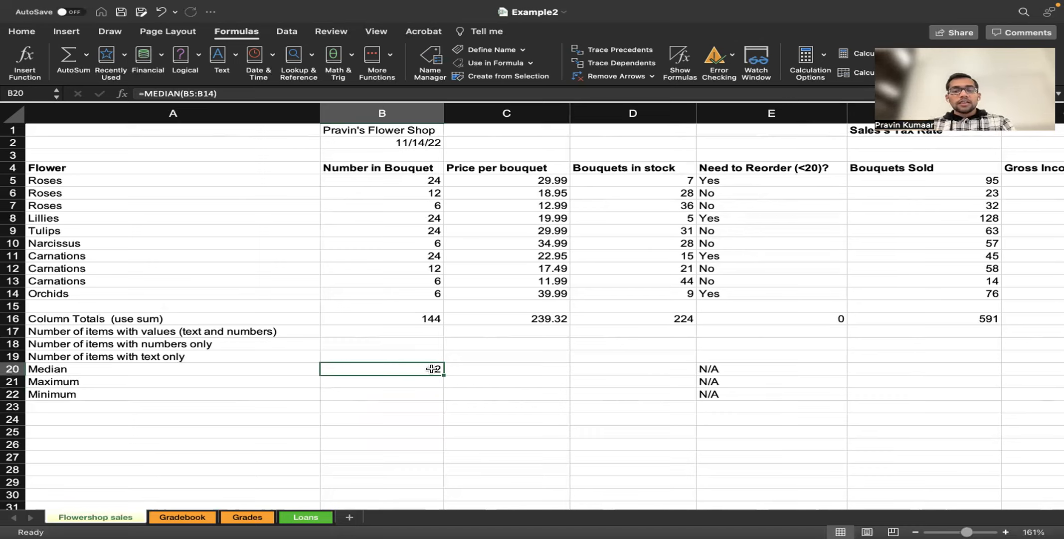
key(Right)
click(432, 369)
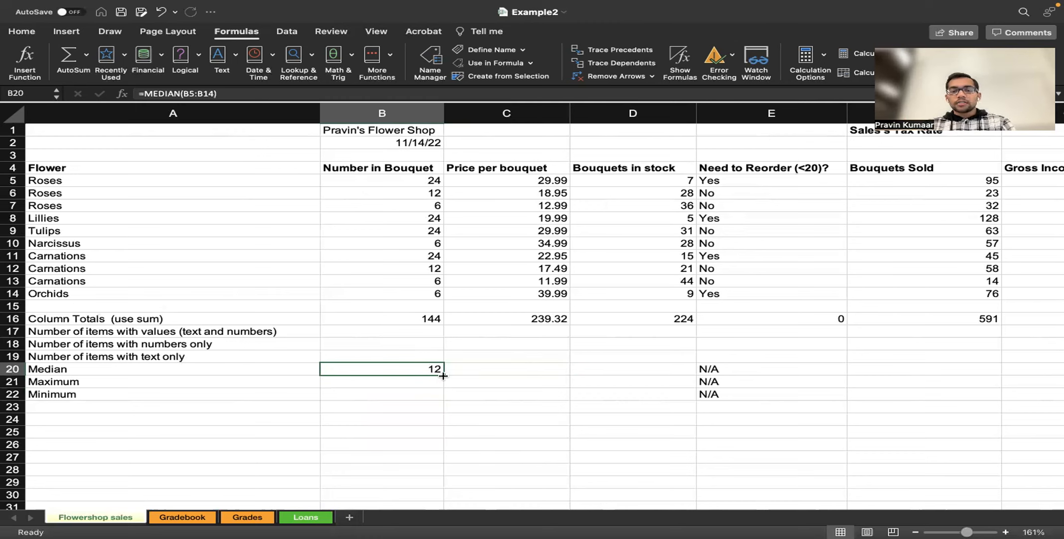
drag(864, 384, 715, 389)
drag(715, 389, 715, 389)
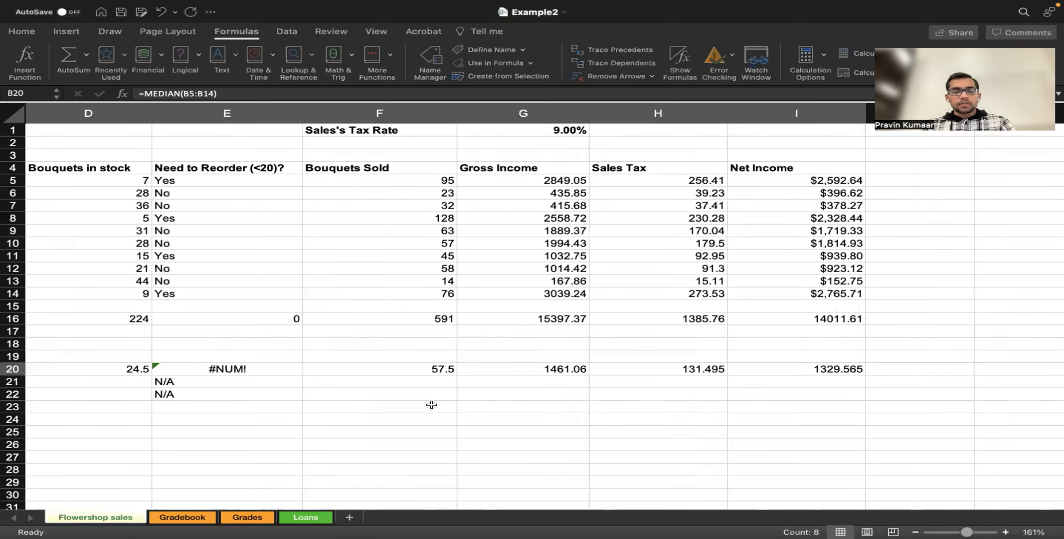
- Enter =MAX(B5:B14) in the Maximum cell B21 for the Number in Bouquet column
scroll(431, 404, left, 5)
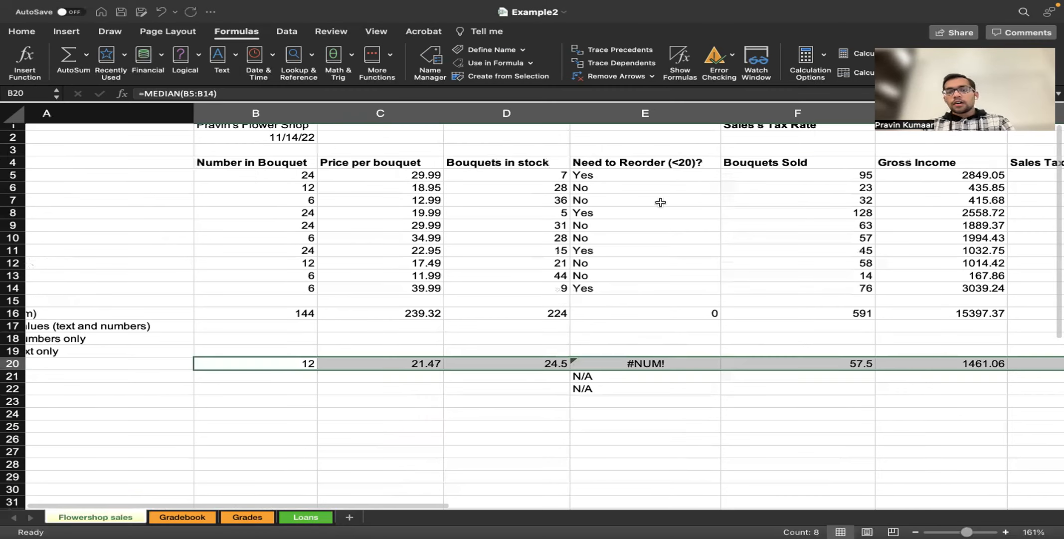
scroll(658, 199, left, 1)
scroll(642, 338, left, 1)
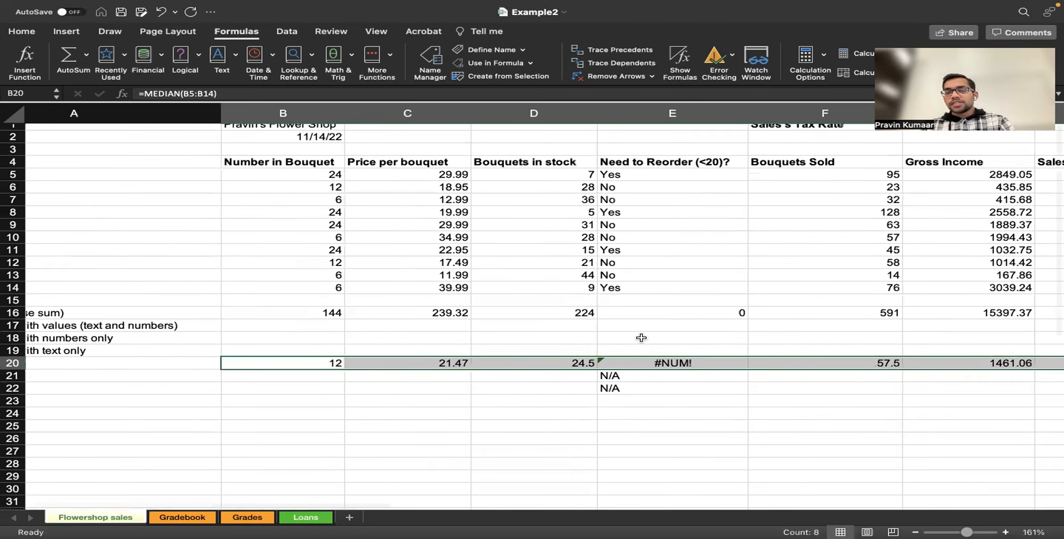
scroll(642, 337, left, 3)
click(401, 379)
text(=M)
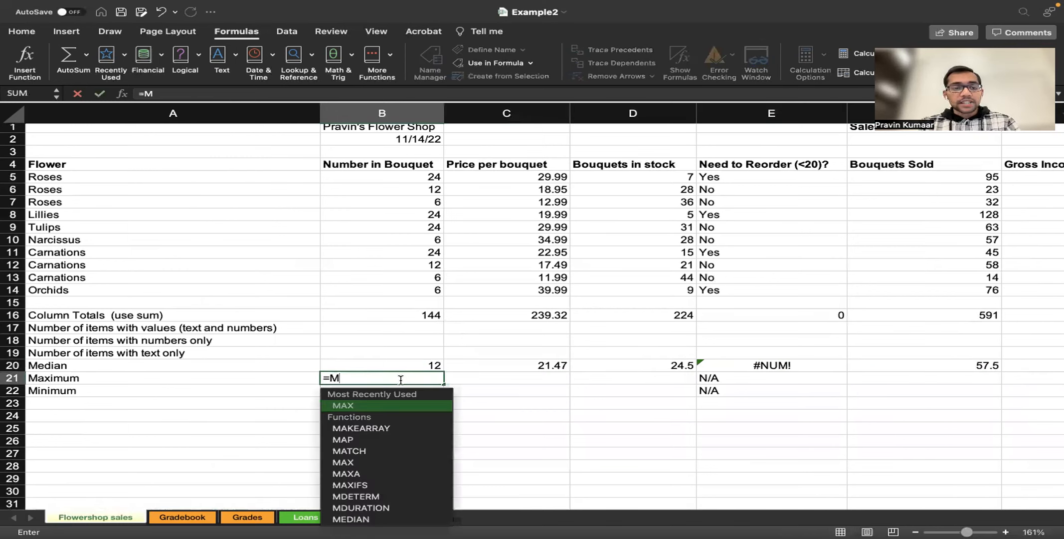
key(Tab)
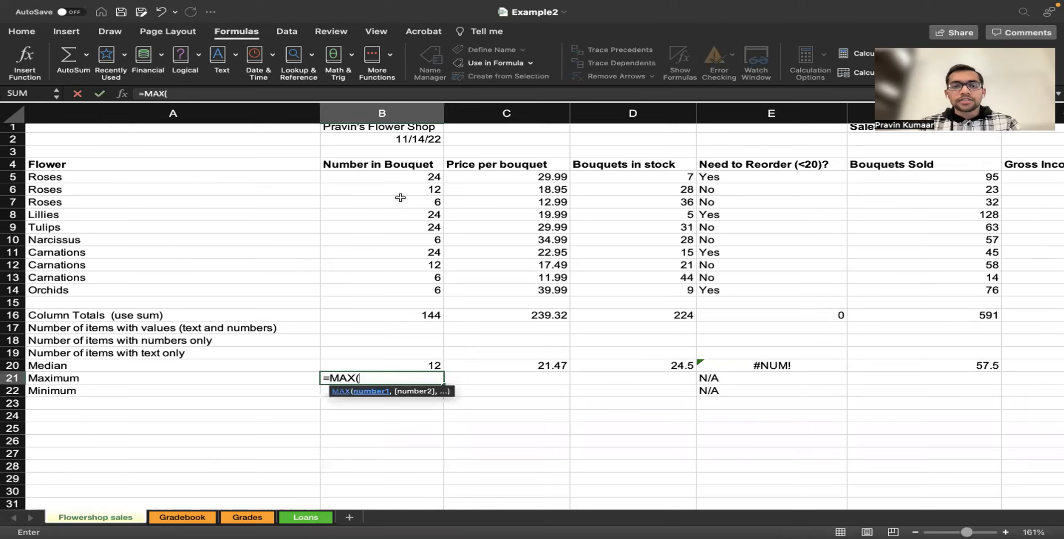
drag(399, 180, 410, 295)
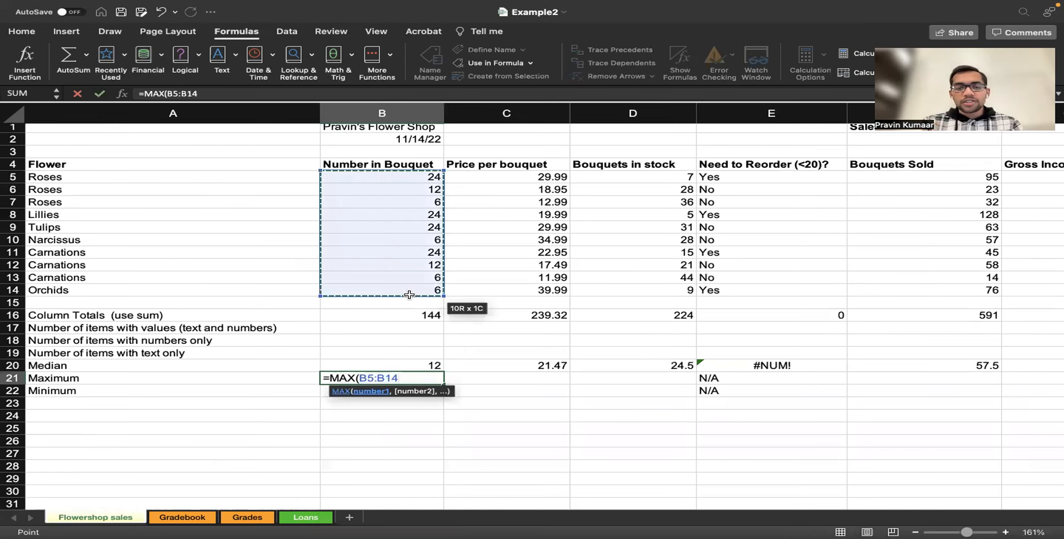
key(Return)
drag(427, 383, 430, 381)
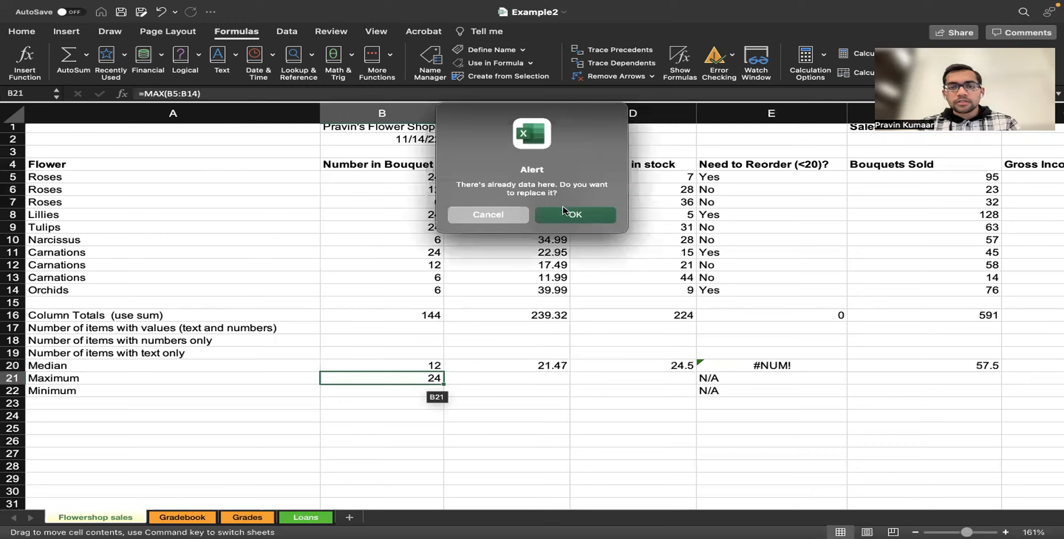
key(Return)
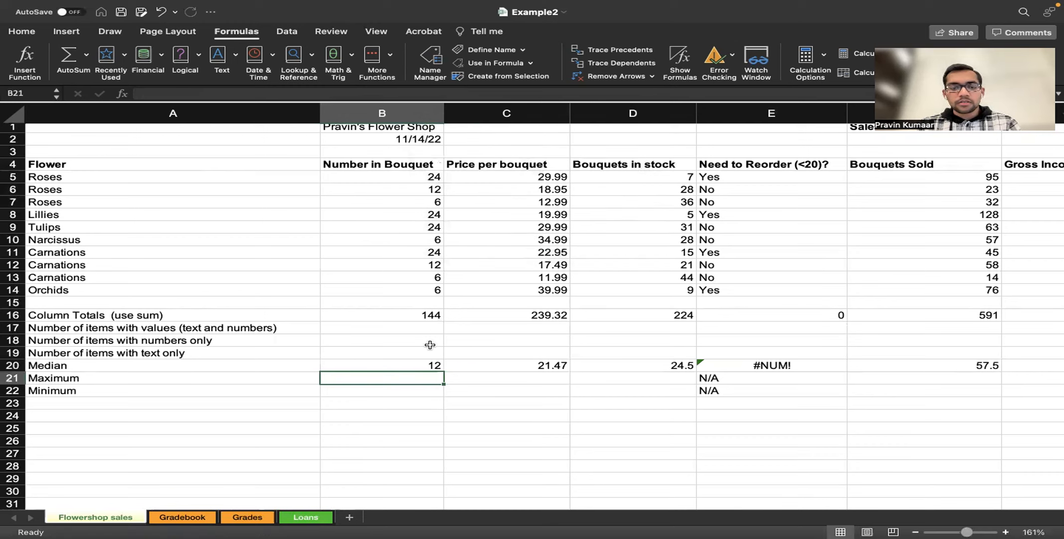
key(super+z)
- Fill the maximum formula from B21 across the row through the Net Income column, I21
click(435, 380)
drag(443, 384, 743, 391)
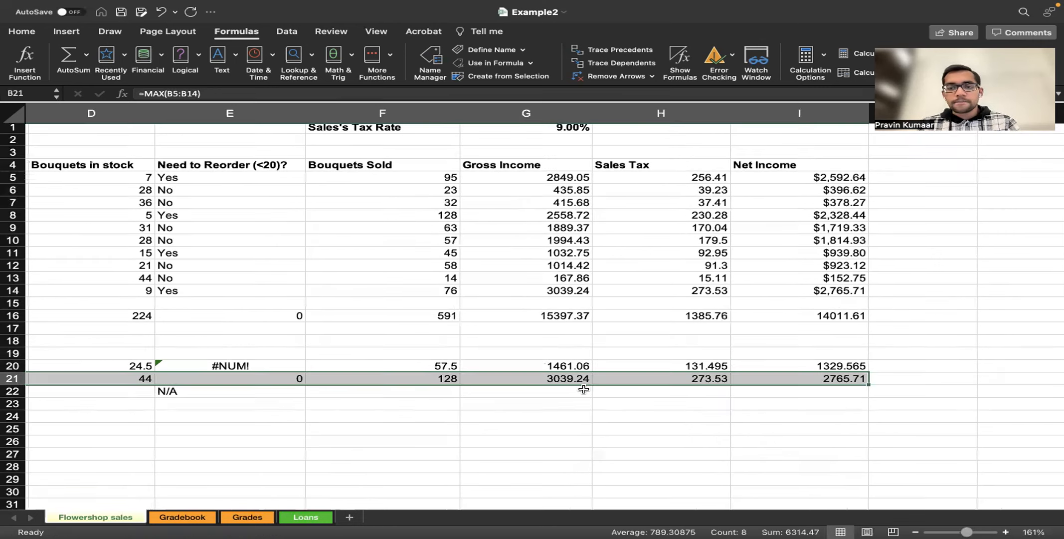
scroll(424, 399, left, 5)
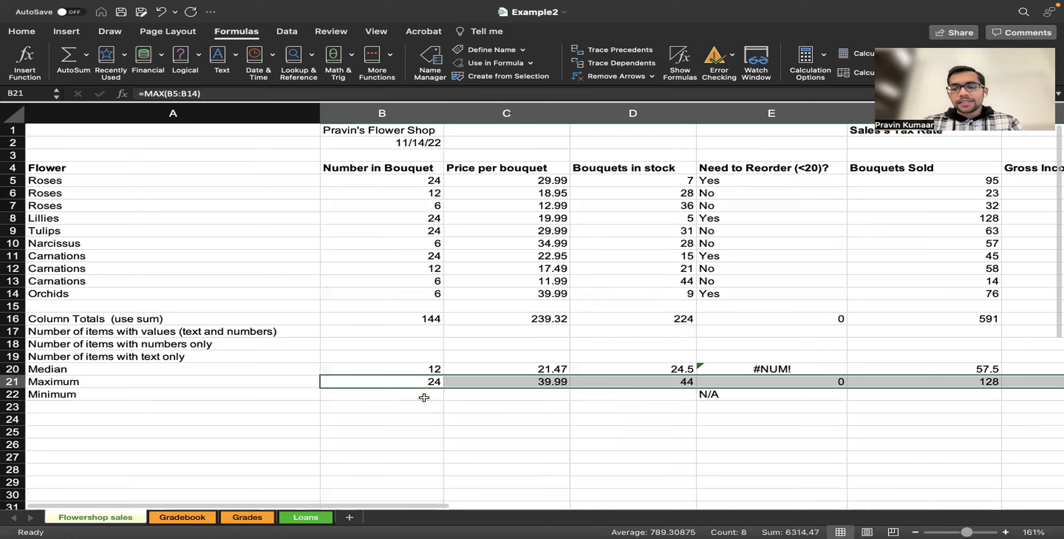
- Enter =MIN(B5:B14) in the Minimum cell B22 for the Number in Bouquet column
click(424, 395)
text(=MI)
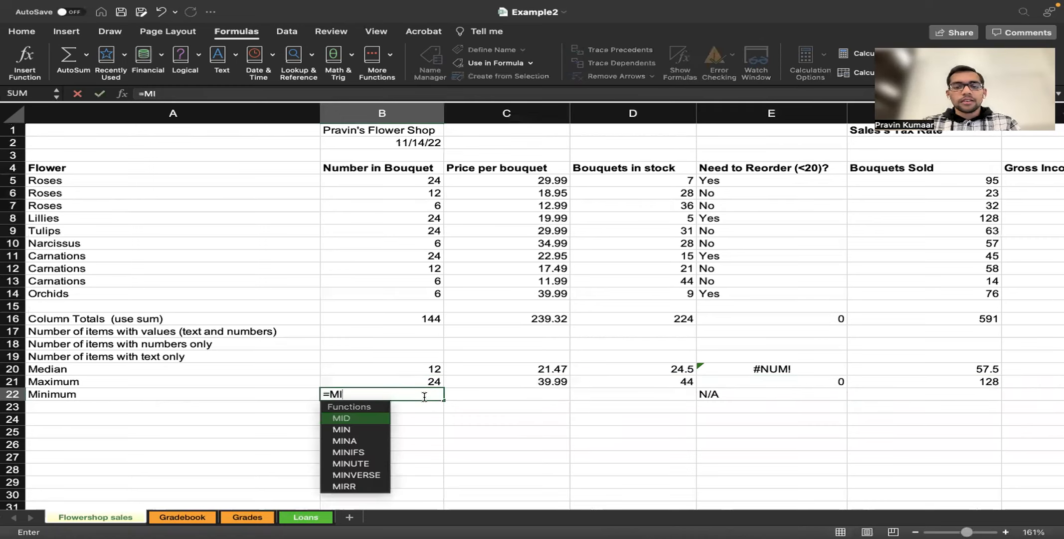
text(N()
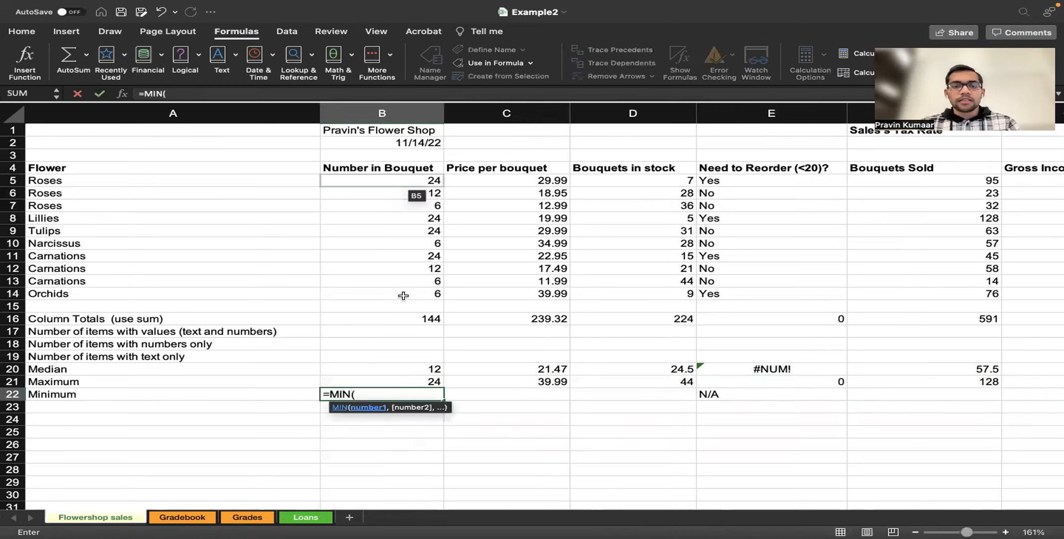
drag(404, 295, 404, 295)
key(Return)
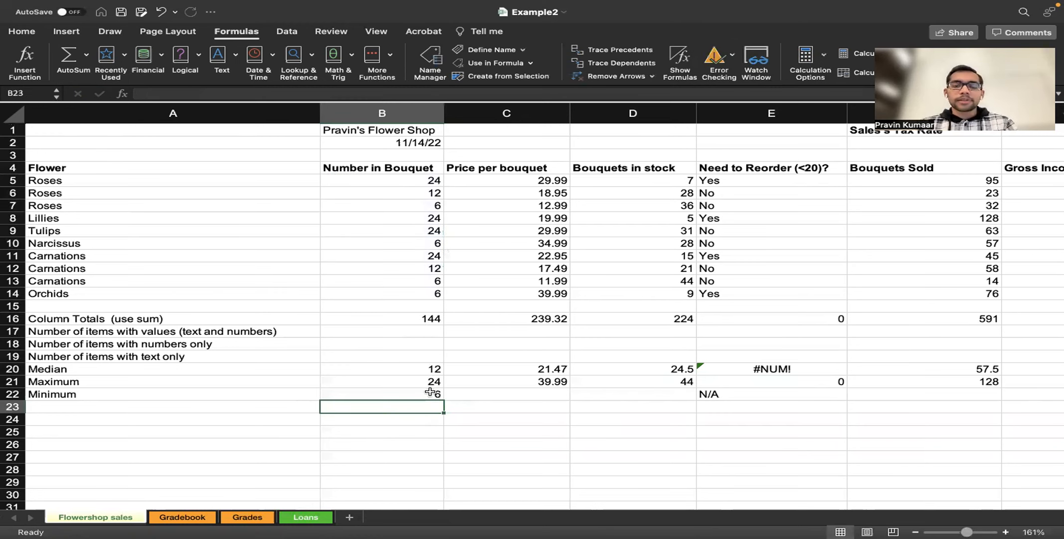
- Fill the minimum formula from B22 across the row through the Net Income column, I22
click(430, 392)
drag(965, 407, 865, 391)
scroll(650, 437, left, 5)
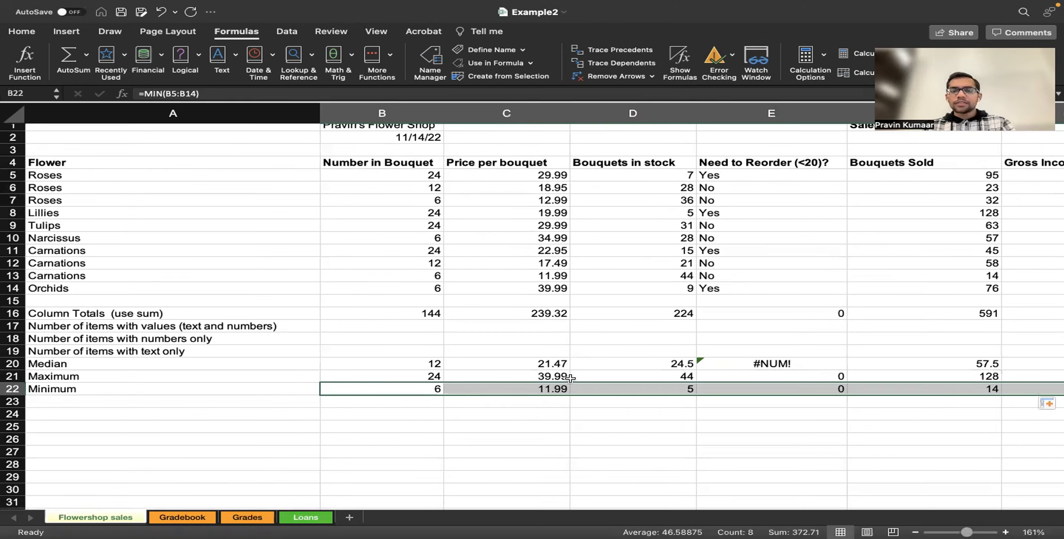
key(Up)
key(Up)
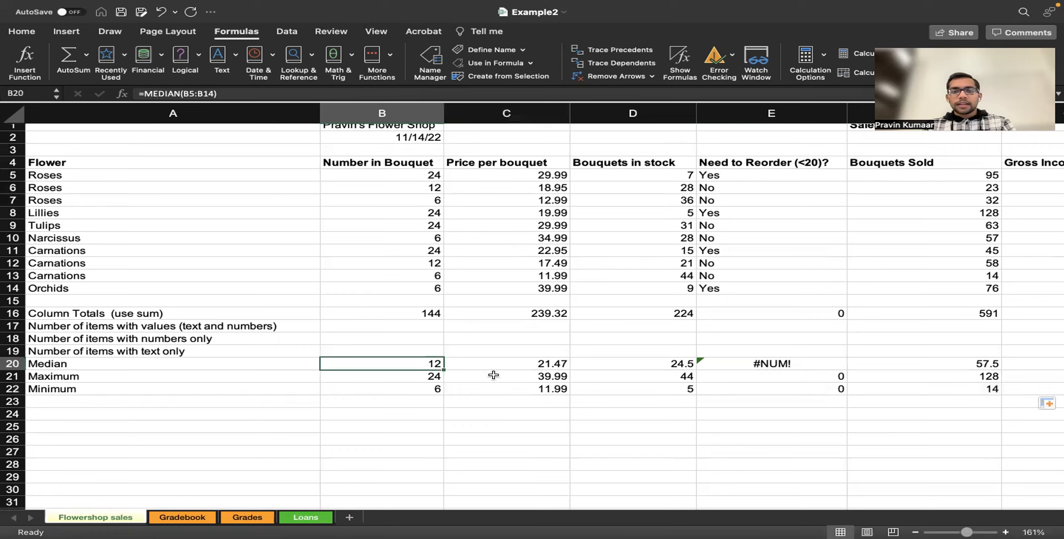
- Select B17 and consult the Example 2 slide in Google Slides for the counting functions, returning to the Excel worksheet
click(429, 326)
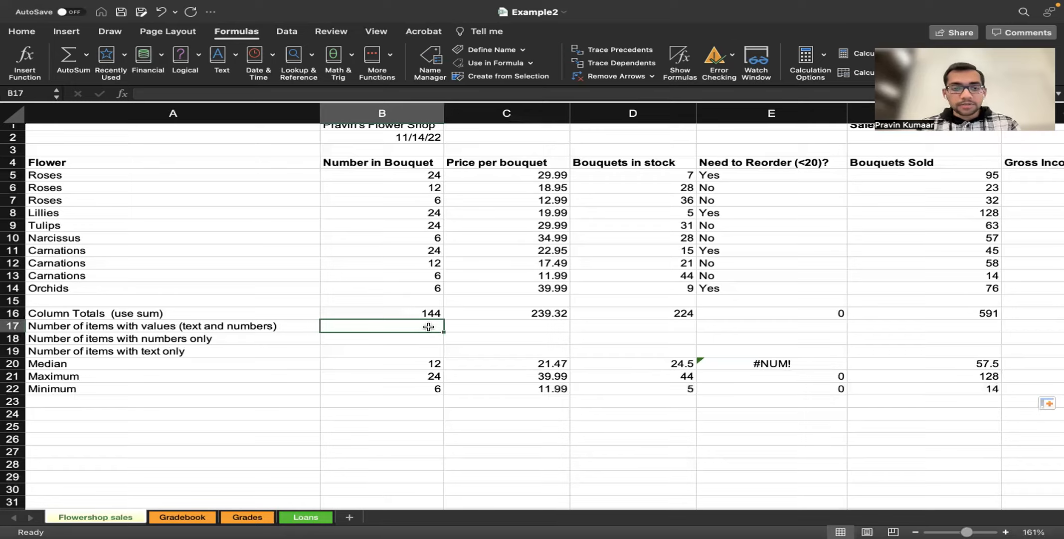
key(super+Tab)
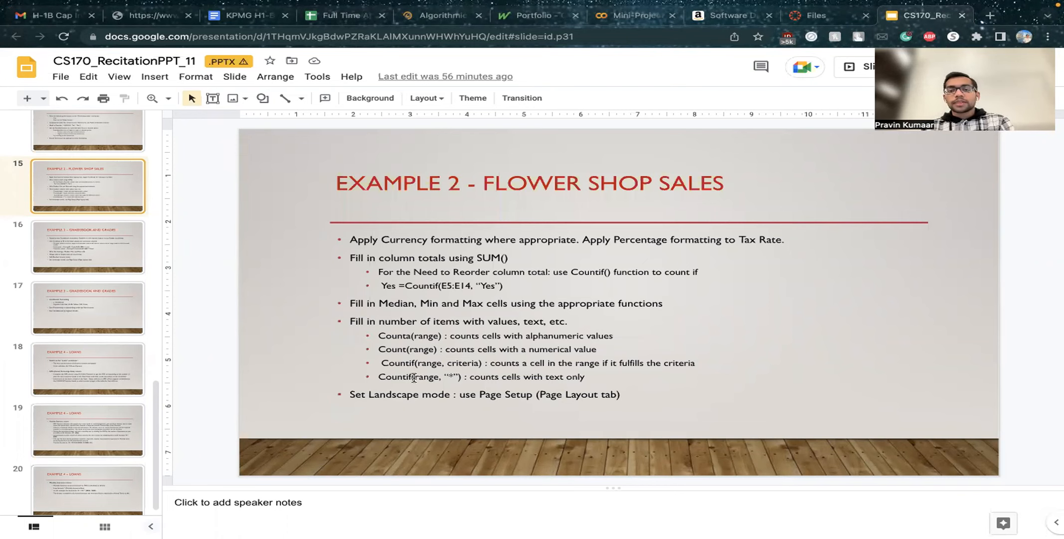
key(ctrl+Right)
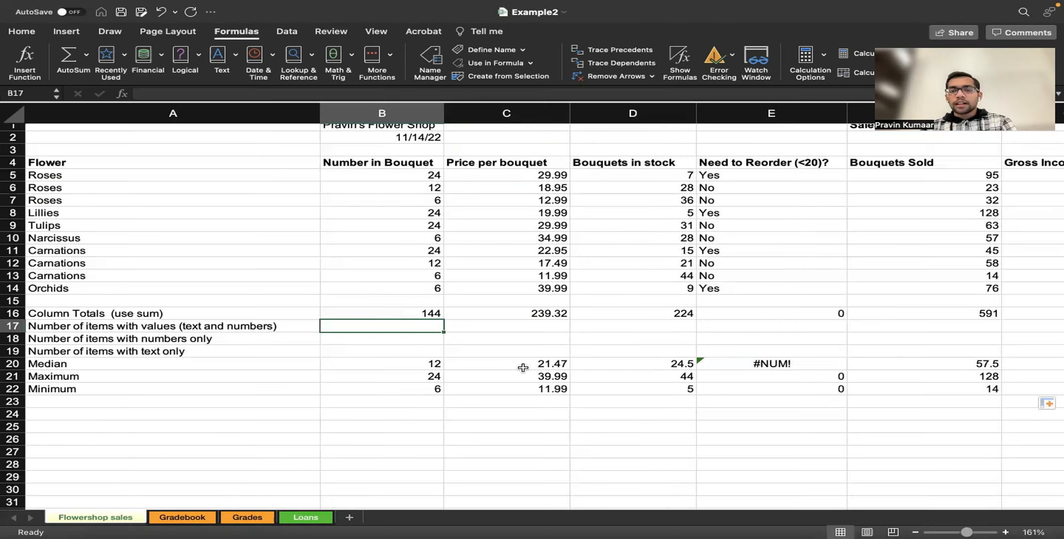
- Examine which worksheet columns hold text and which hold numbers, including the Need to Reorder cells E5:E14
scroll(522, 367, right, 3)
scroll(523, 367, down, 1)
scroll(522, 367, right, 3)
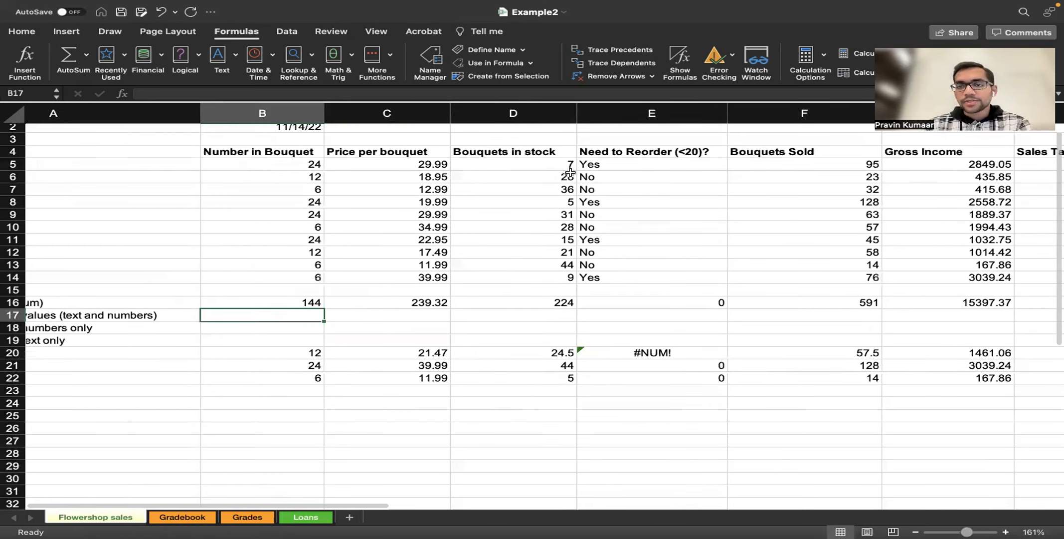
scroll(569, 173, right, 2)
drag(572, 165, 590, 269)
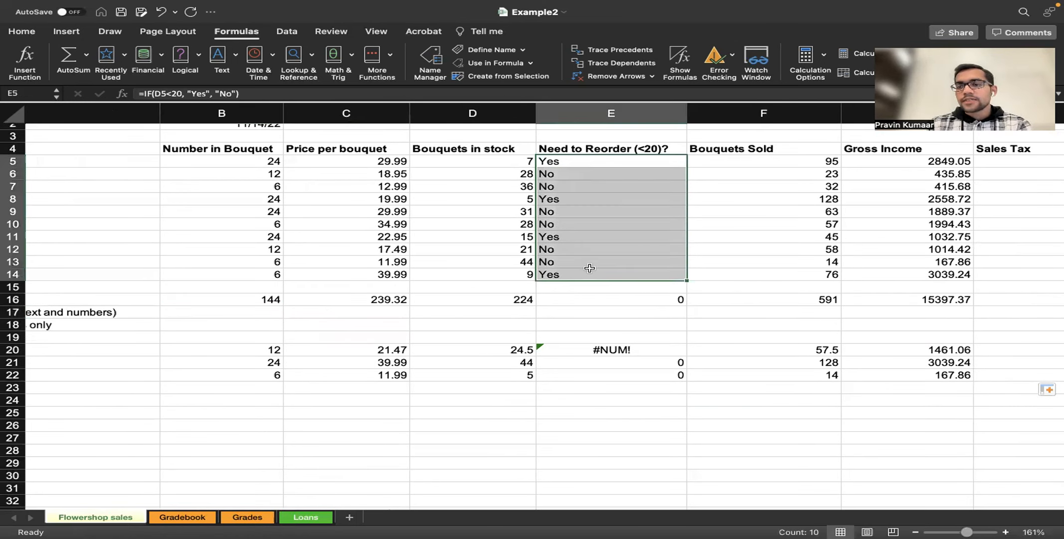
scroll(589, 269, right, 10)
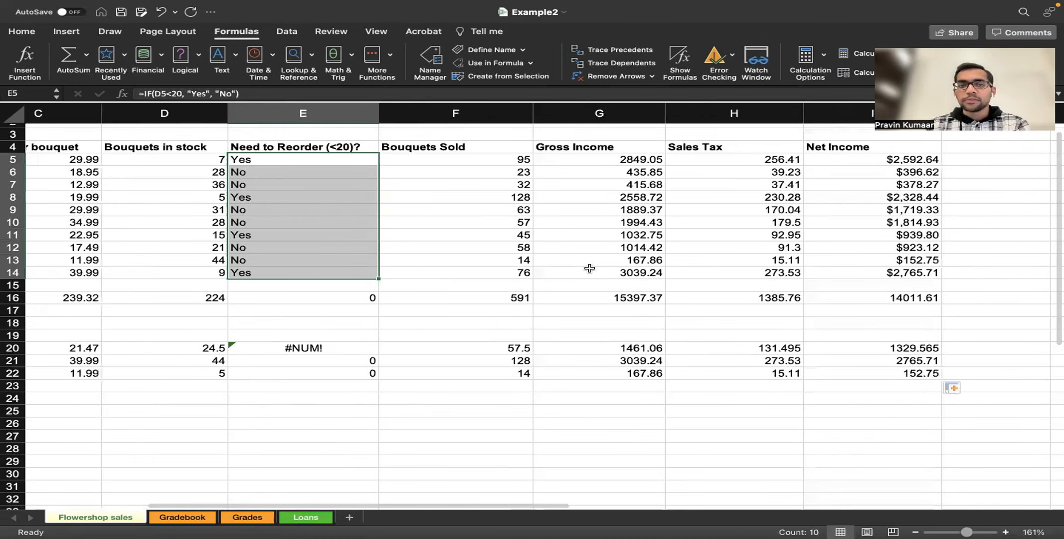
scroll(590, 269, left, 15)
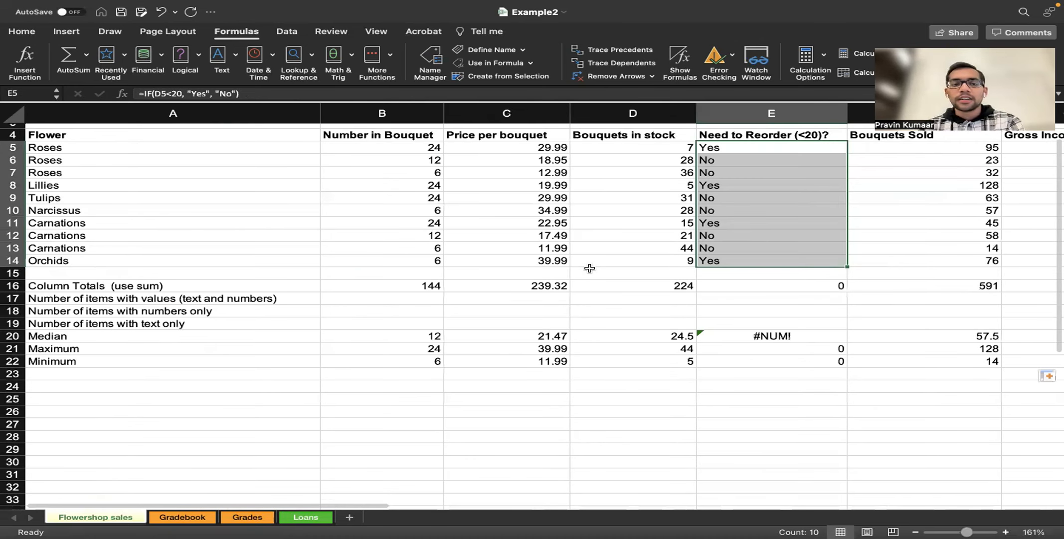
click(746, 153)
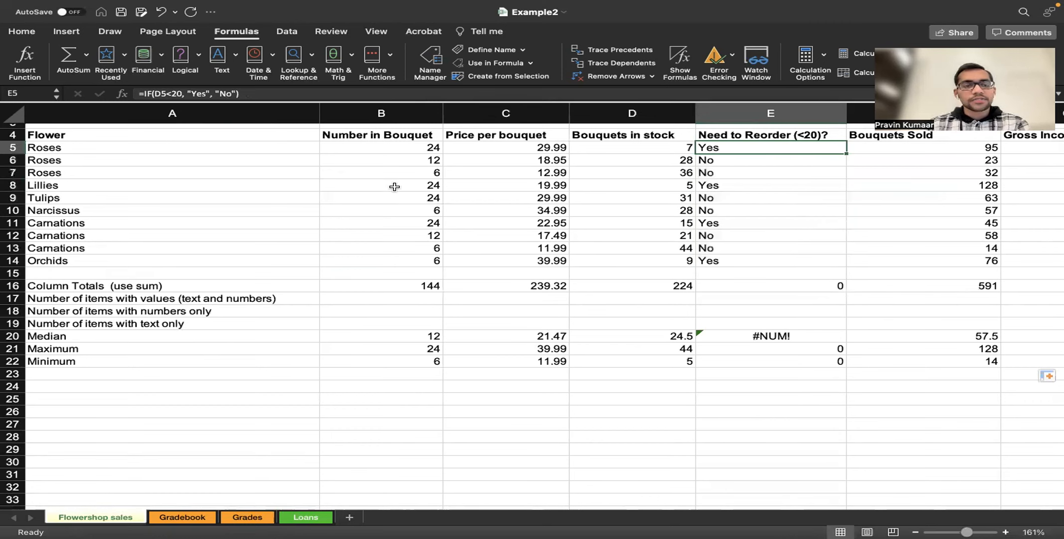
- Select B17 and check the counting functions on the Example 2 slide in Google Slides, returning to the Excel worksheet
click(399, 299)
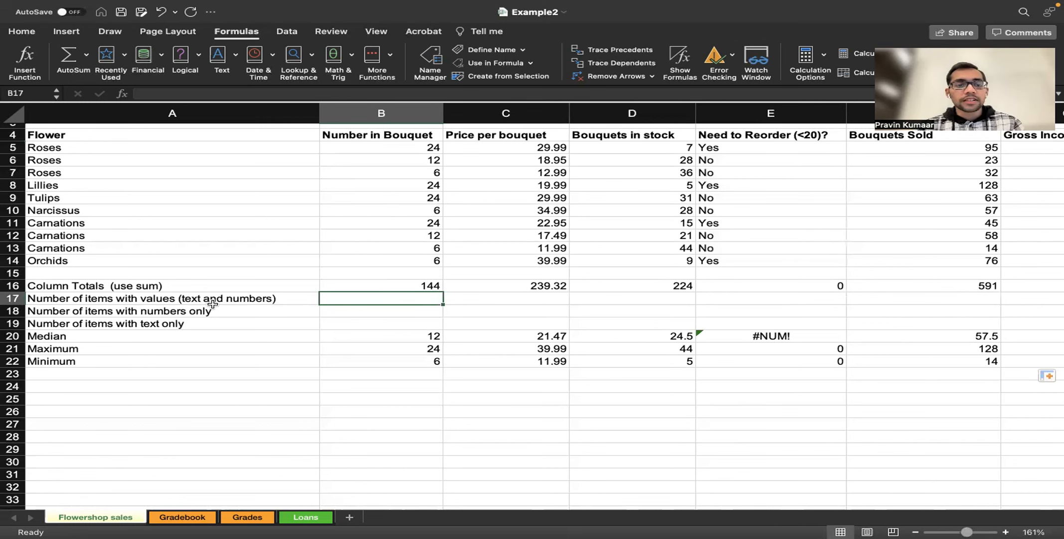
key(super+Tab)
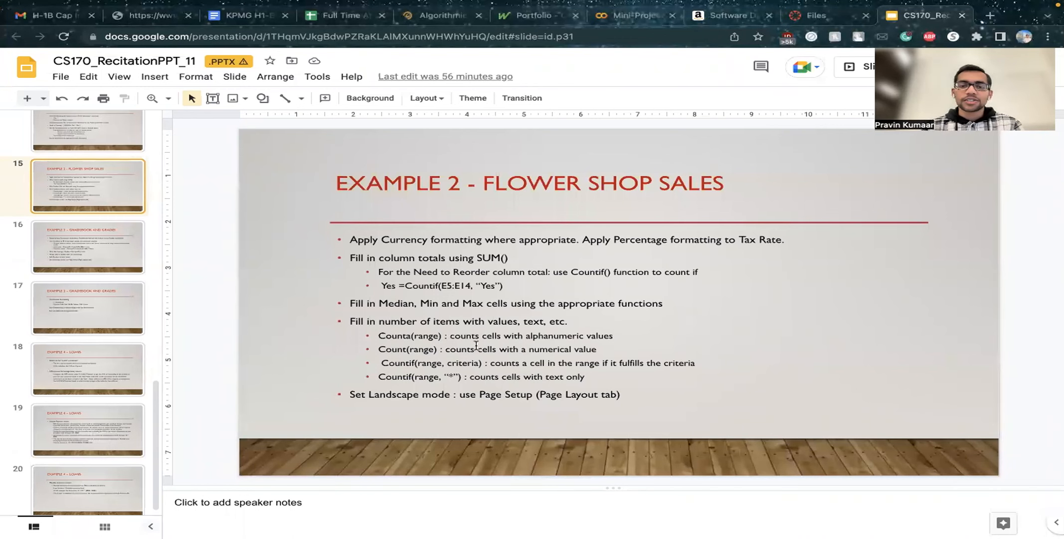
key(super+Tab)
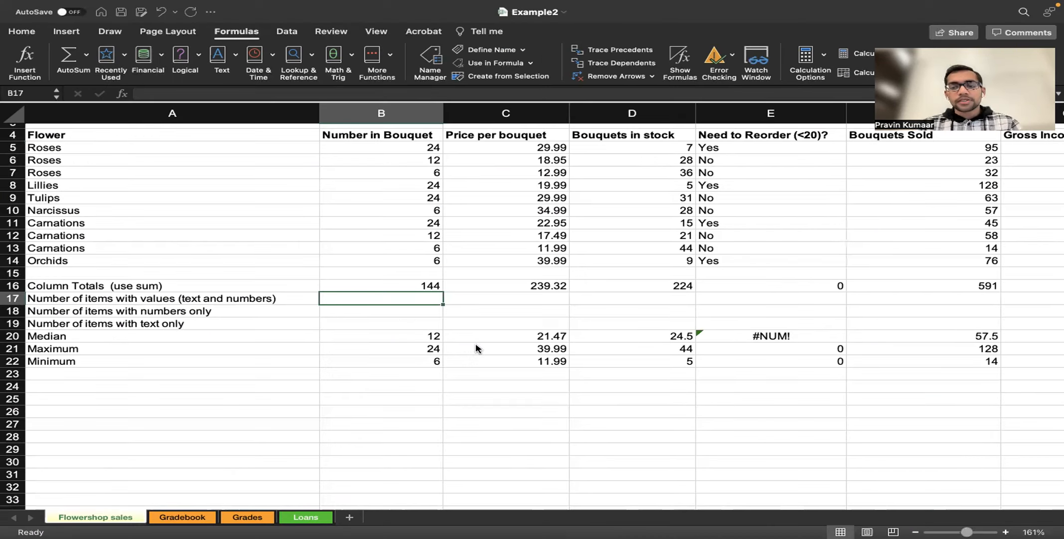
- Enter =COUNTA(B5:B14) in B17 to count the Number in Bouquet items with text or number values
text(=coun)
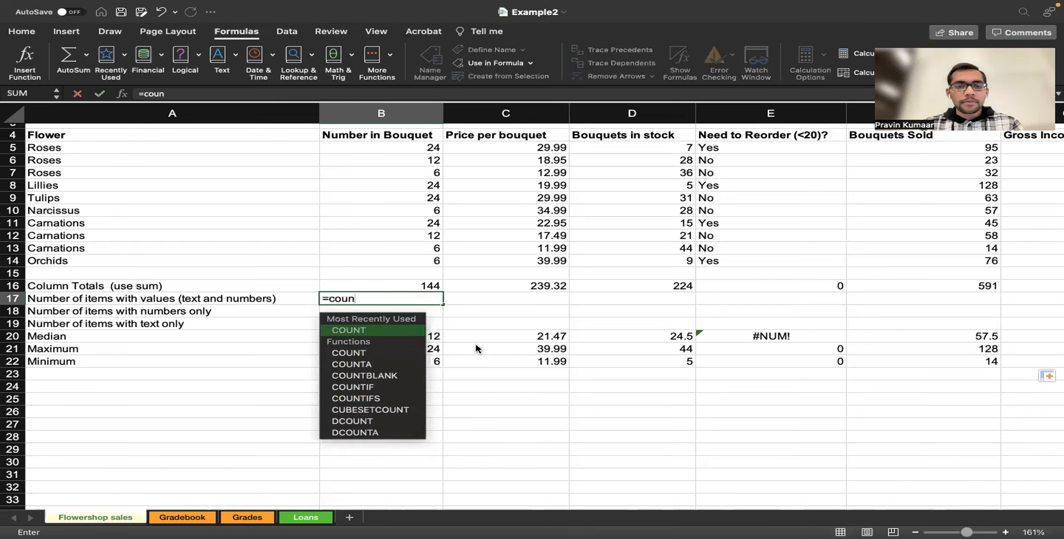
key(Return)
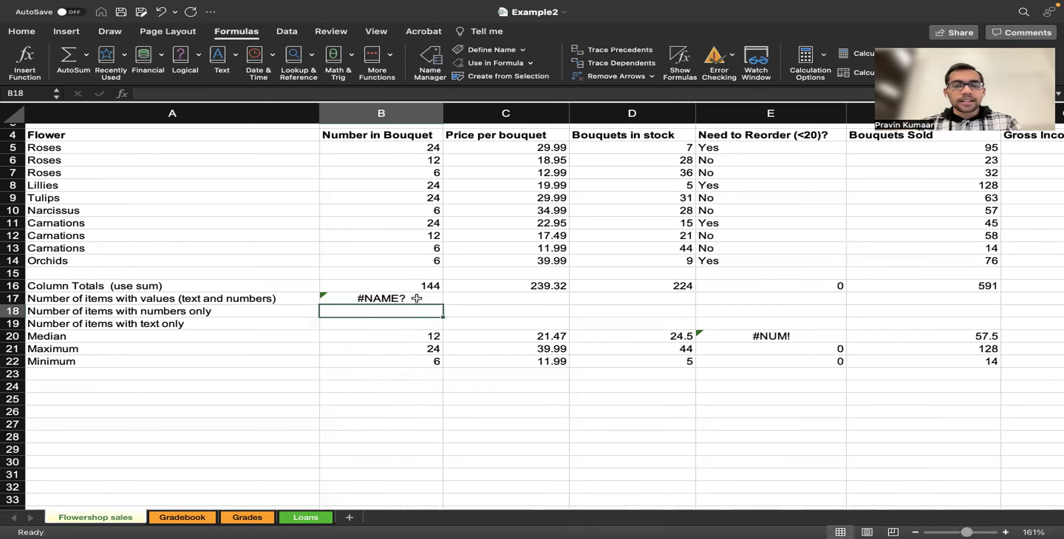
double_click(417, 298)
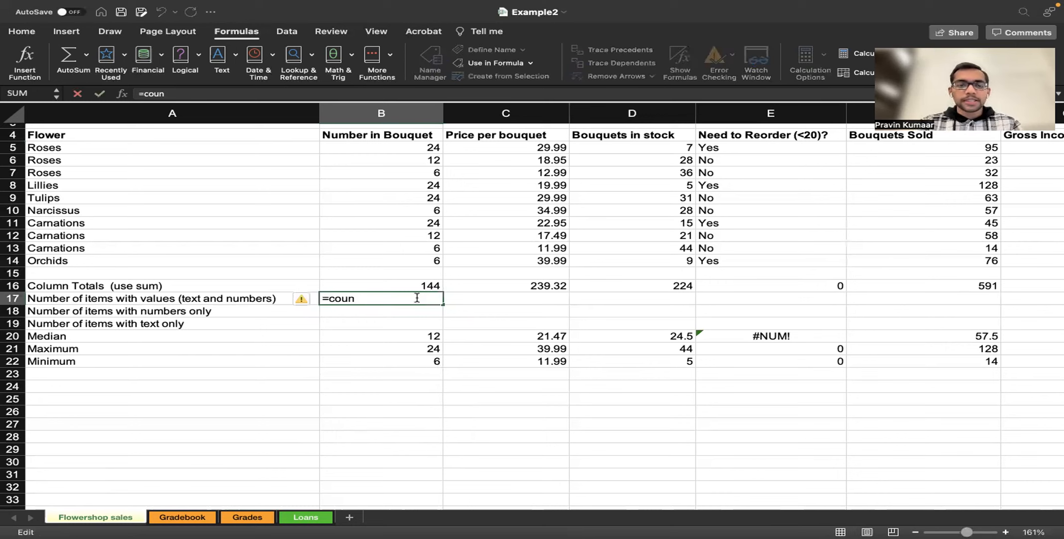
text(t)
key(Down)
key(Down)
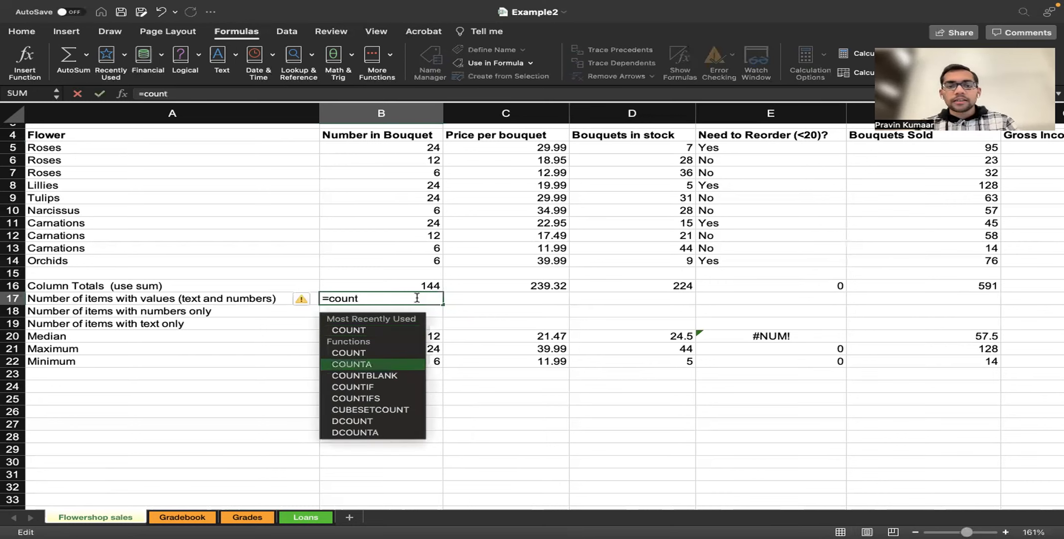
key(Tab)
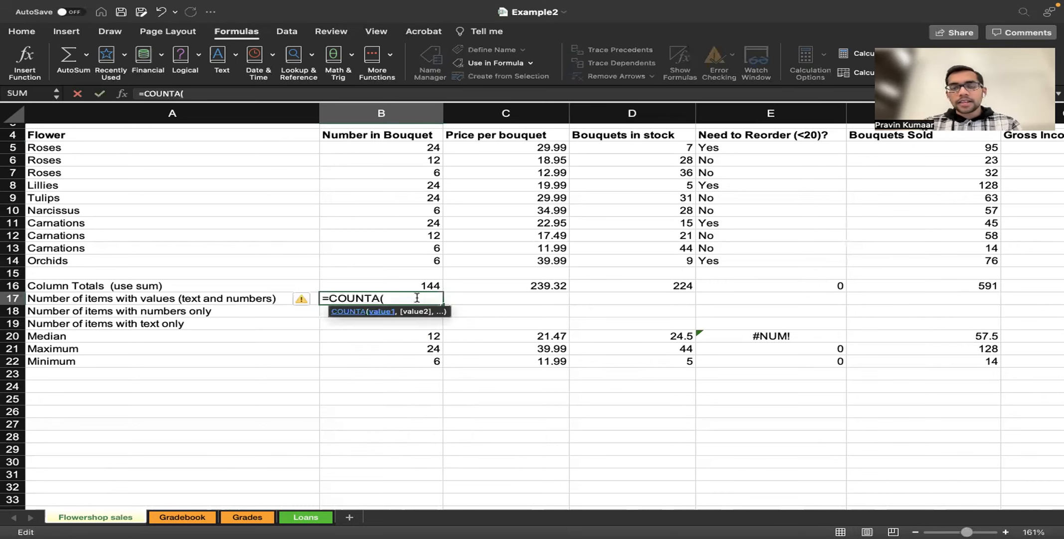
click(384, 148)
drag(393, 173, 417, 256)
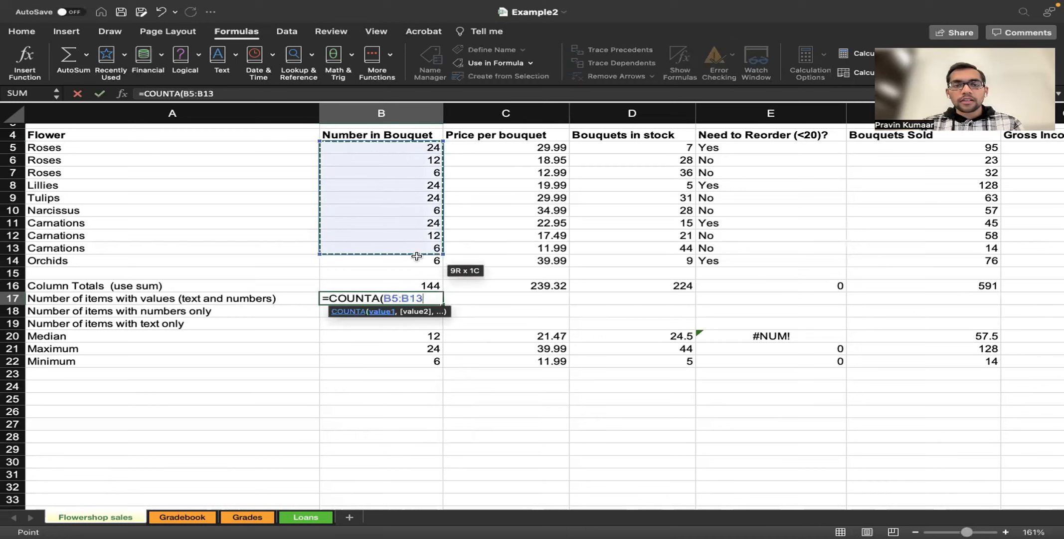
key(Return)
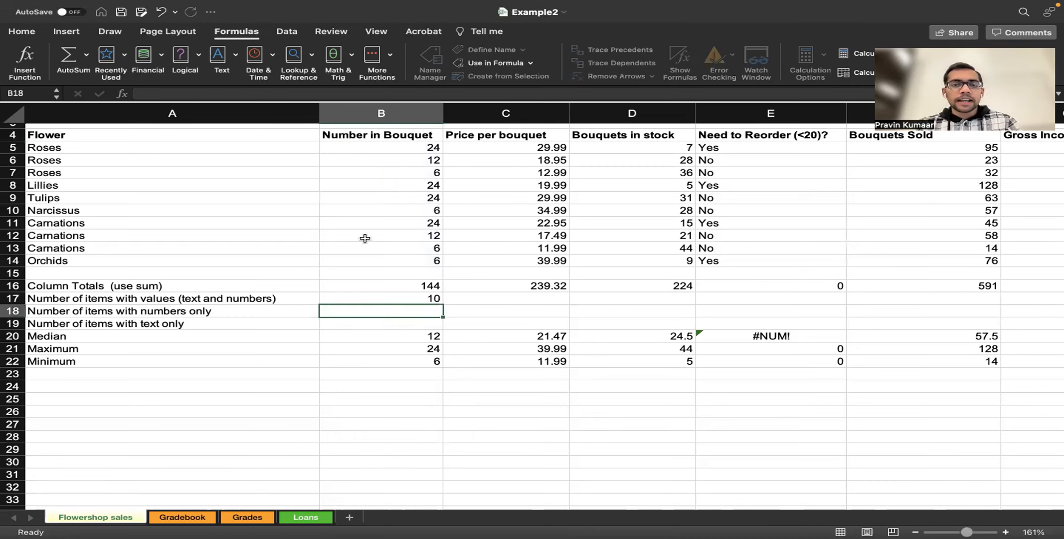
- Fill the COUNTA formula from B17 across the row through the Net Income column, I17
drag(384, 148, 399, 263)
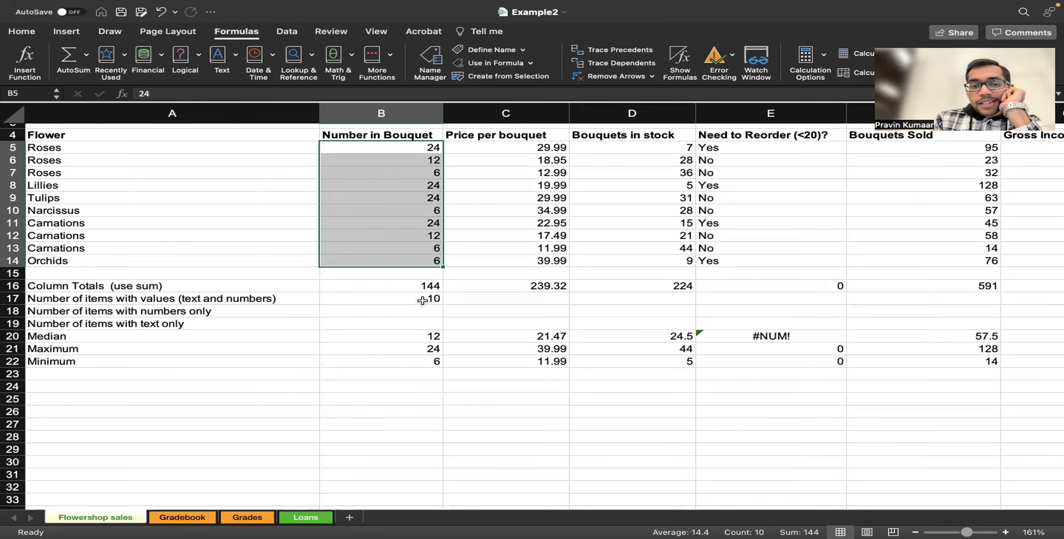
click(440, 301)
drag(442, 304, 733, 320)
scroll(289, 147, left, 1)
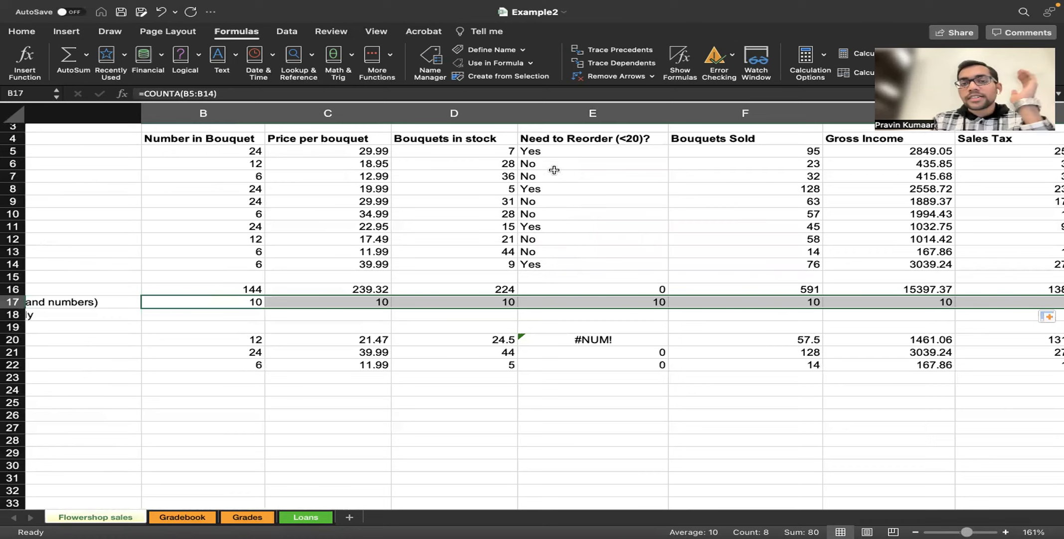
scroll(496, 280, left, 2)
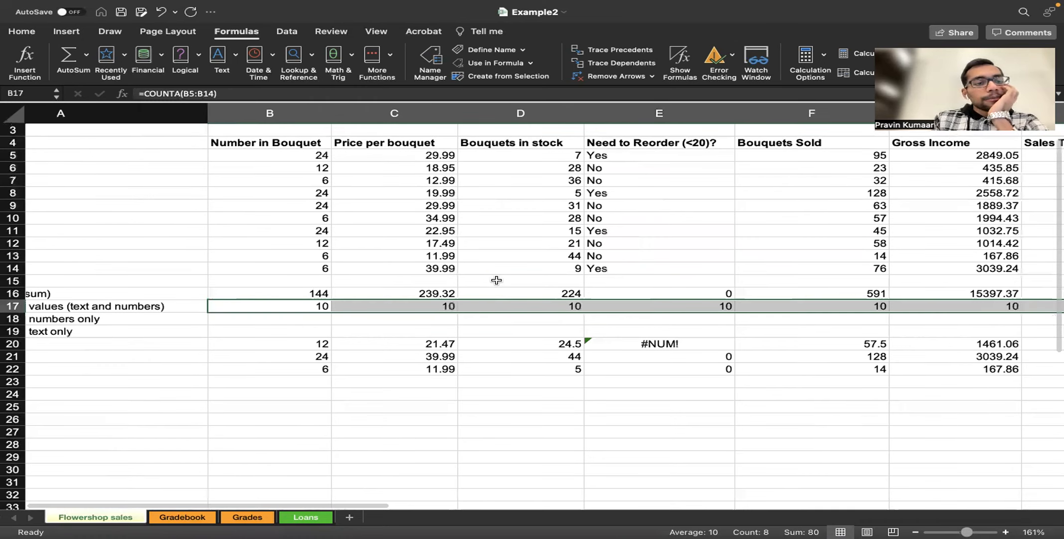
scroll(496, 279, left, 2)
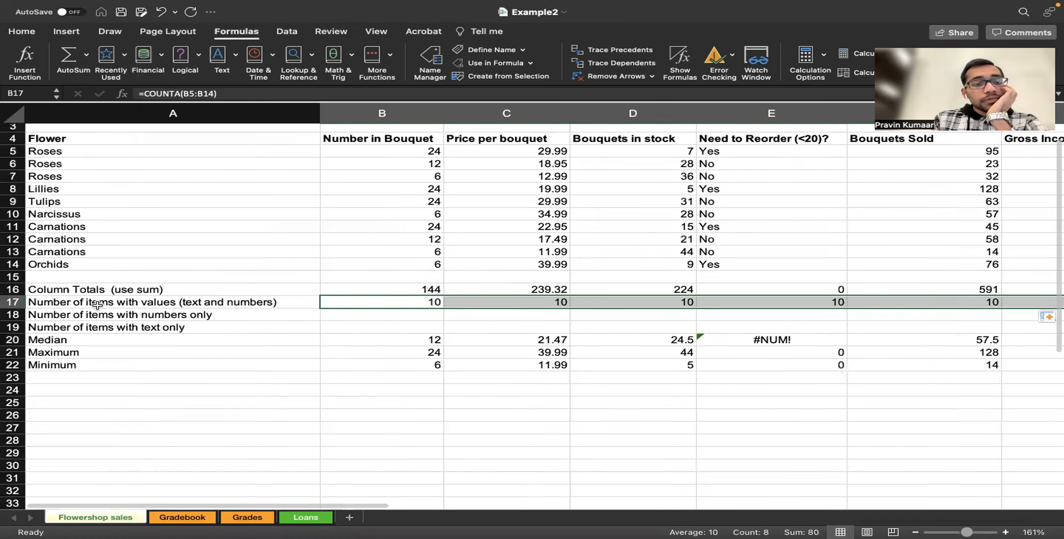
- Enter =COUNT(B5:B14) in B18 to count the Number in Bouquet items that hold numbers only
click(368, 319)
text(=c)
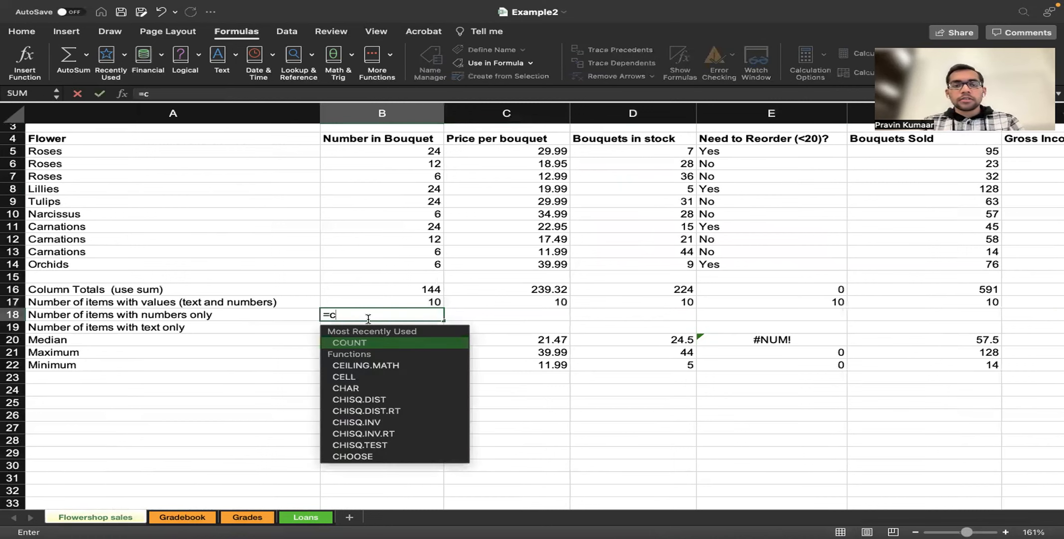
key(Tab)
drag(409, 149, 409, 265)
key(Return)
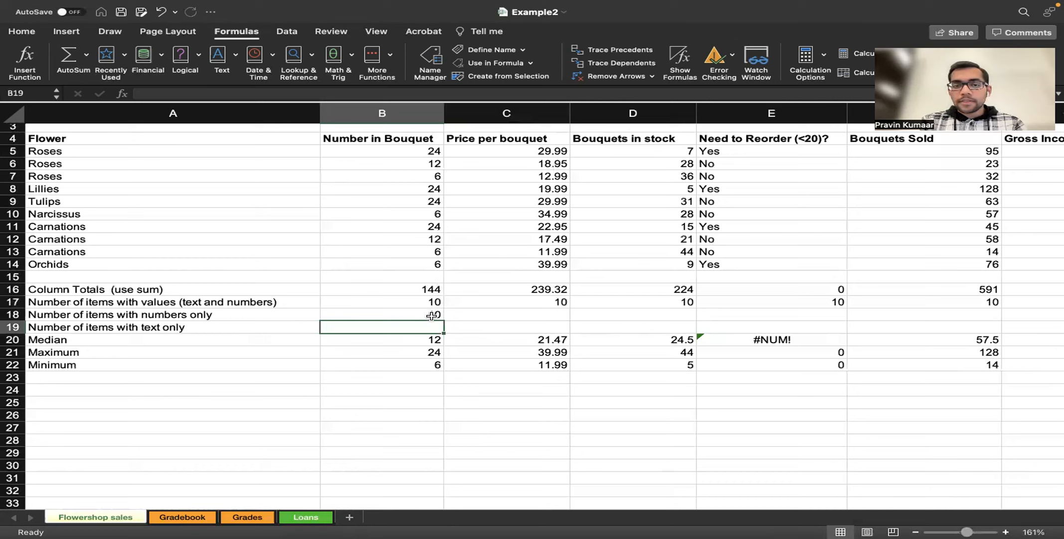
- Fill the COUNT formula from B18 across the row through I18 and check it against the Need to Reorder cells
click(431, 315)
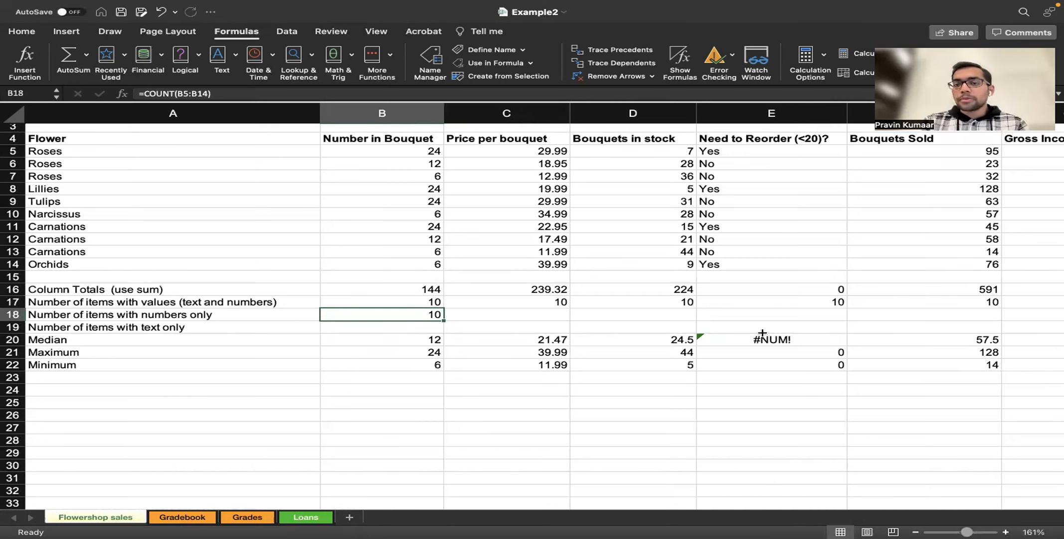
drag(444, 320, 827, 323)
click(826, 323)
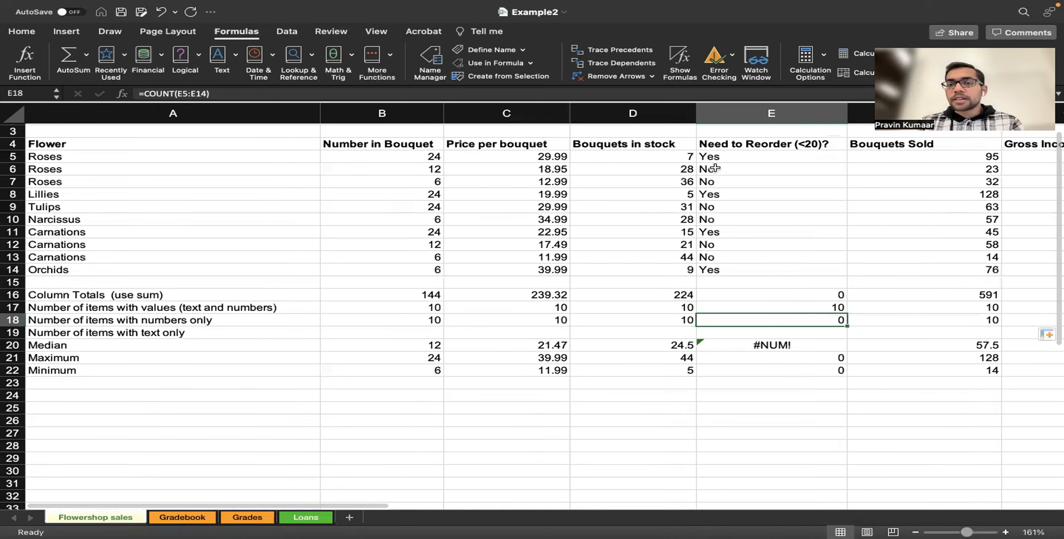
drag(713, 155, 705, 272)
click(743, 320)
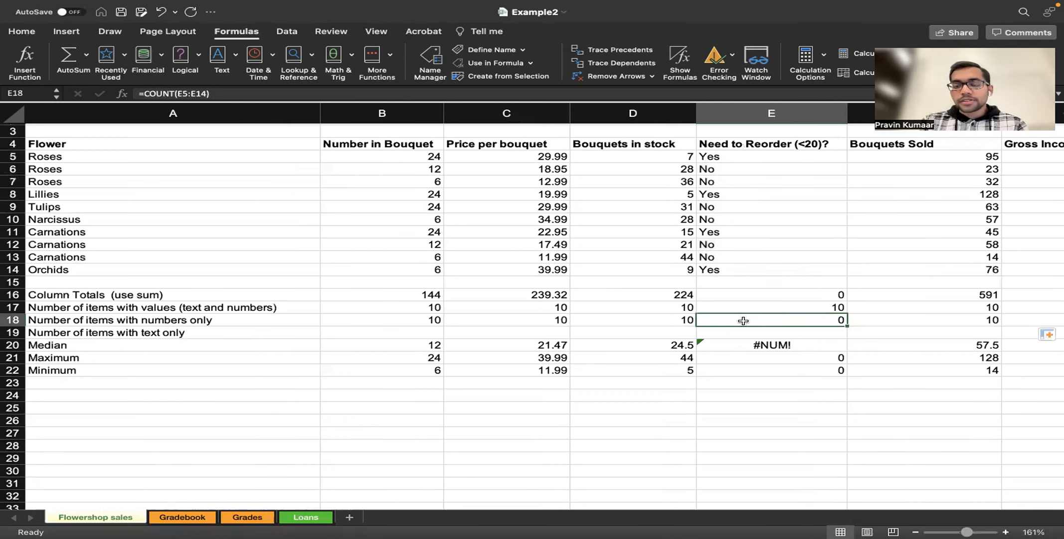
- Select B19 and look up the text-only counting formula on the Example 2 slide, returning to the Excel worksheet
click(384, 337)
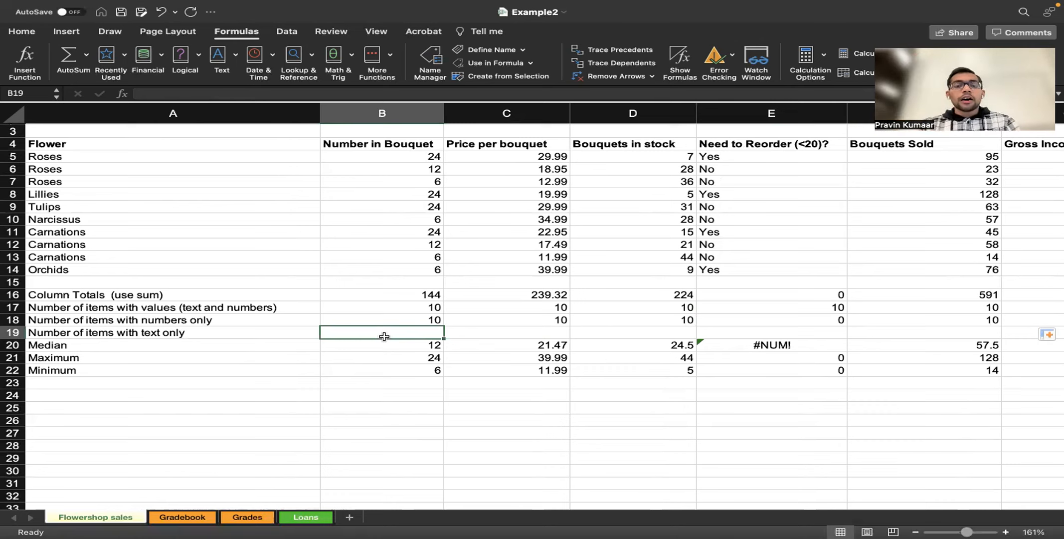
key(ctrl+Left)
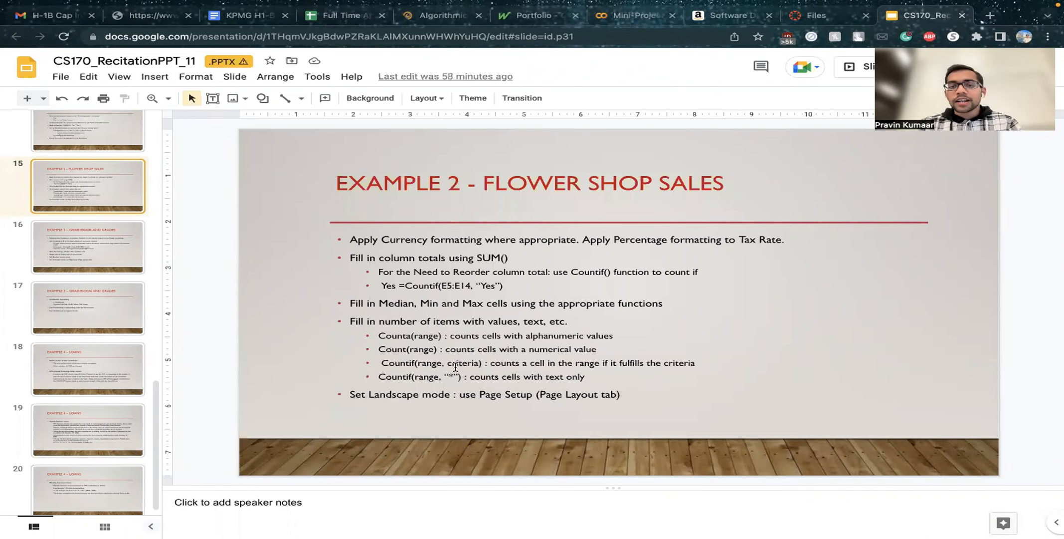
key(super+Tab)
text(count)
key(BackSpace)
key(BackSpace)
key(BackSpace)
key(BackSpace)
key(BackSpace)
- Enter =COUNTIF(B5:B14, "*") in B19 to count the Number in Bouquet items that hold text only
text(=coun)
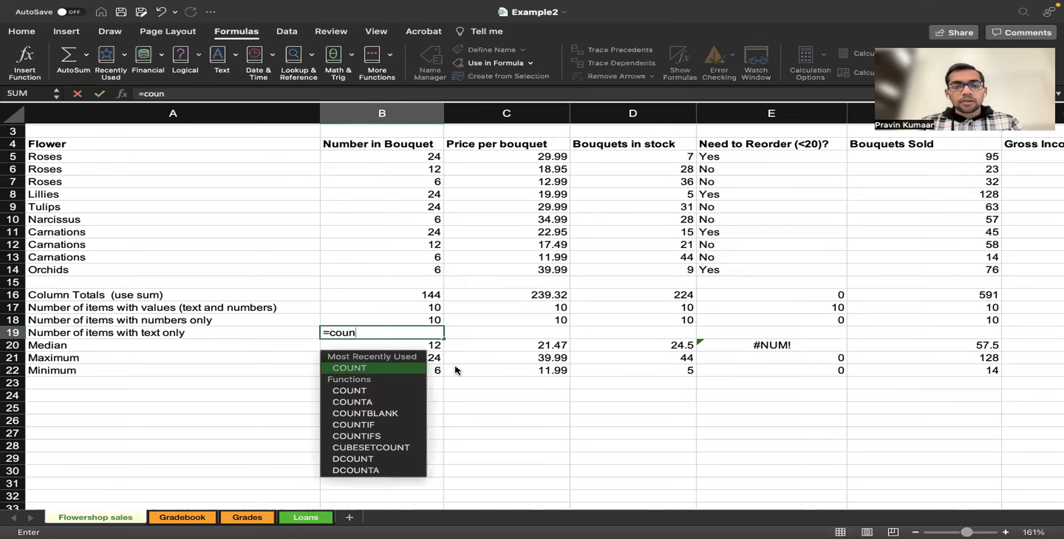
key(Tab)
key(Left)
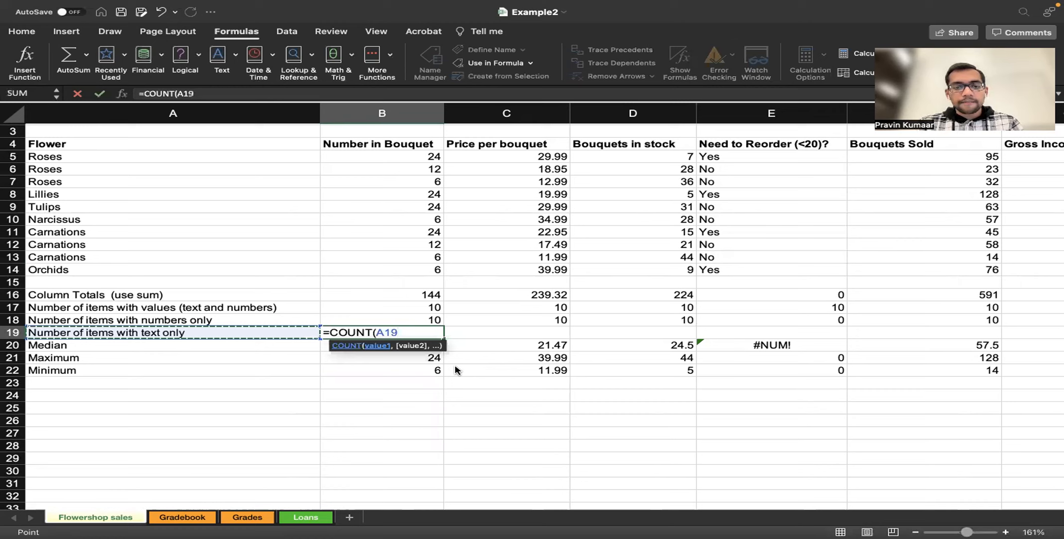
key(BackSpace)
key(BackSpace)
key(BackSpace)
key(BackSpace)
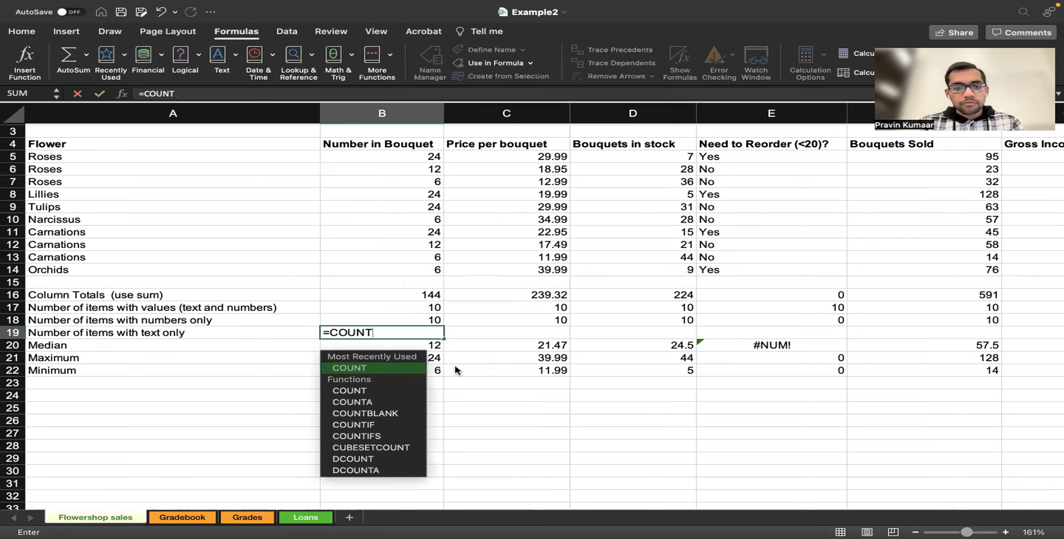
text(IF()
drag(427, 155, 421, 265)
text(, "*)
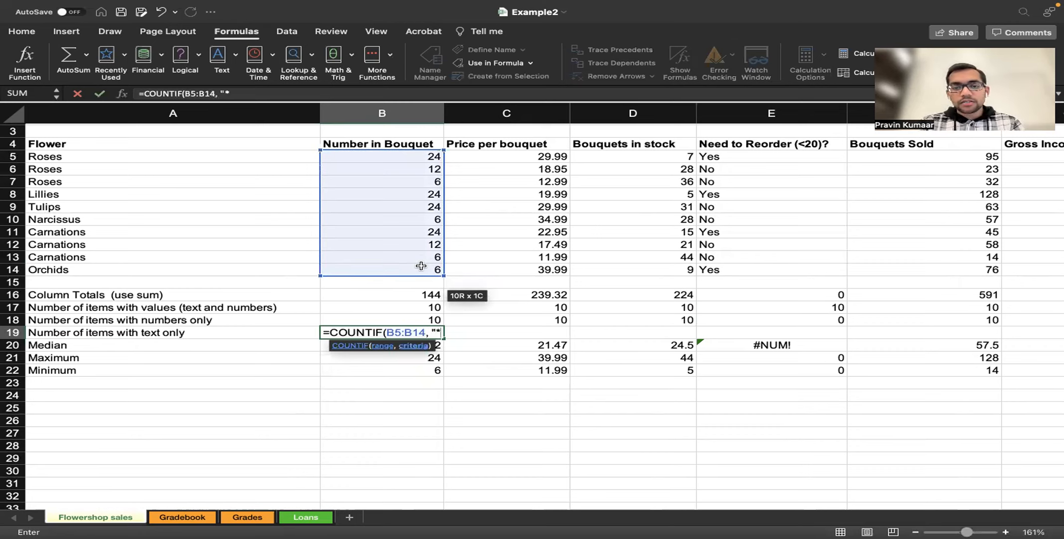
text("))
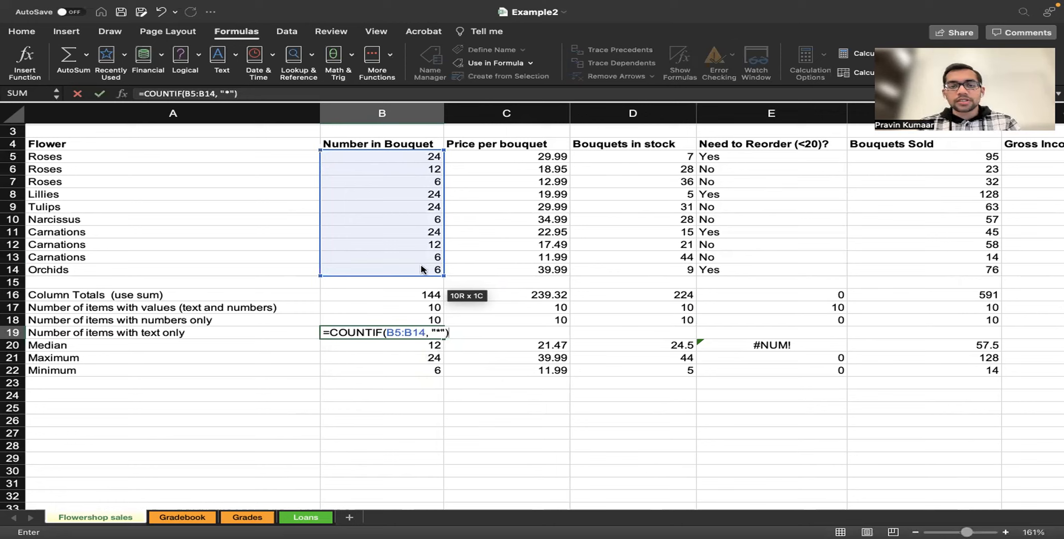
key(Return)
- Fill the COUNTIF formula from B19 across the row through the Net Income column, I19, and review the filled count rows
key(Up)
drag(445, 339, 493, 337)
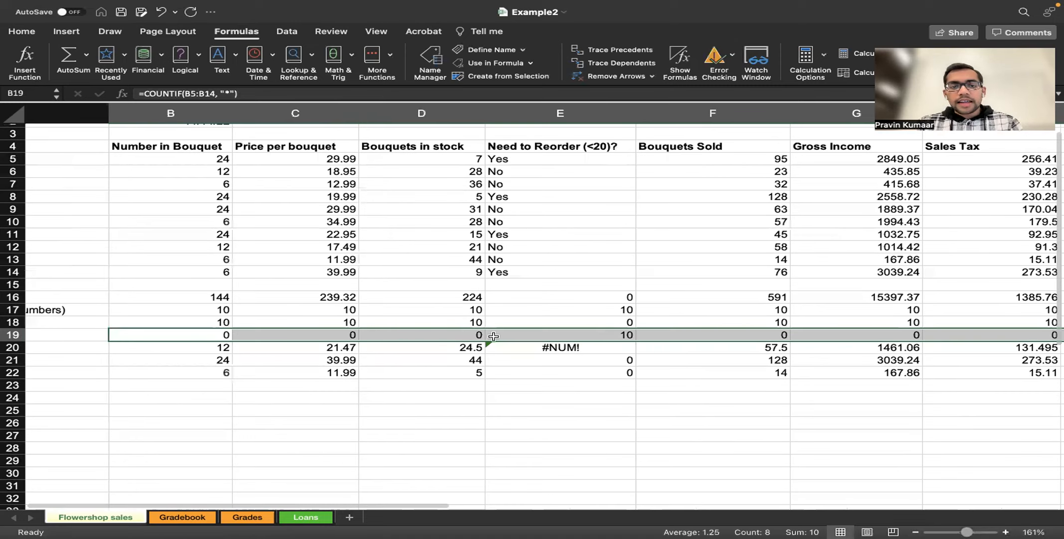
scroll(498, 338, left, 2)
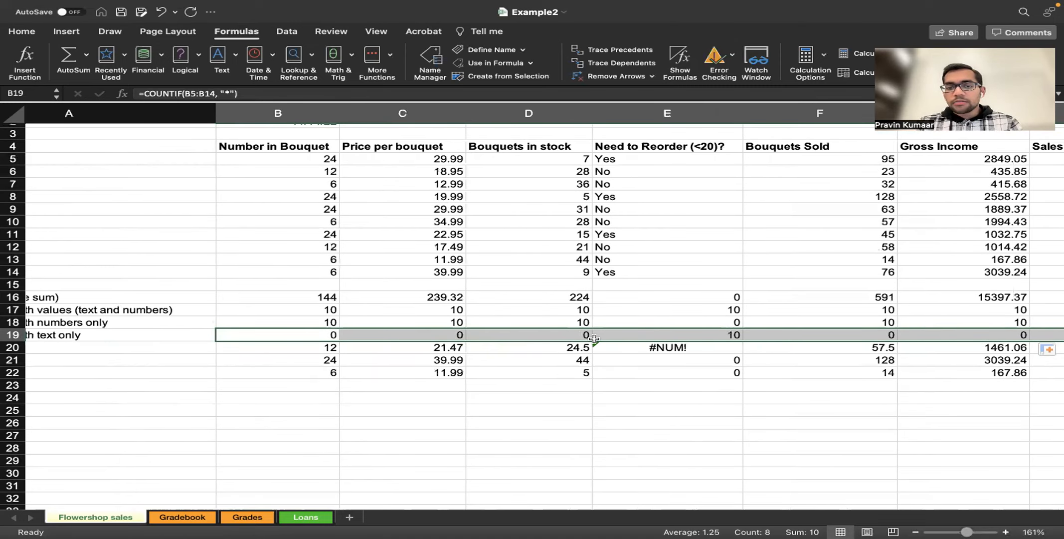
scroll(787, 329, right, 1)
scroll(787, 329, right, 2)
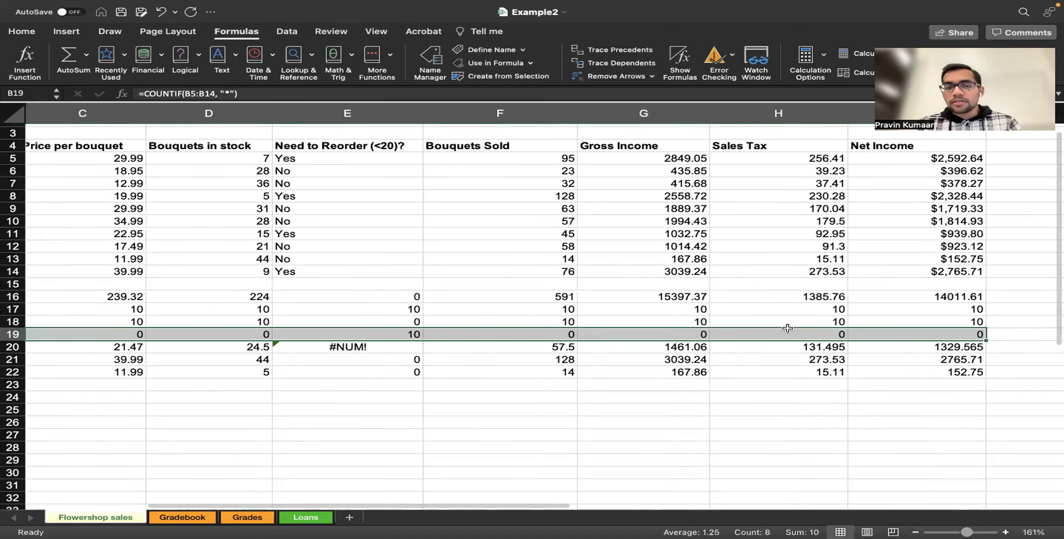
scroll(542, 199, left, 2)
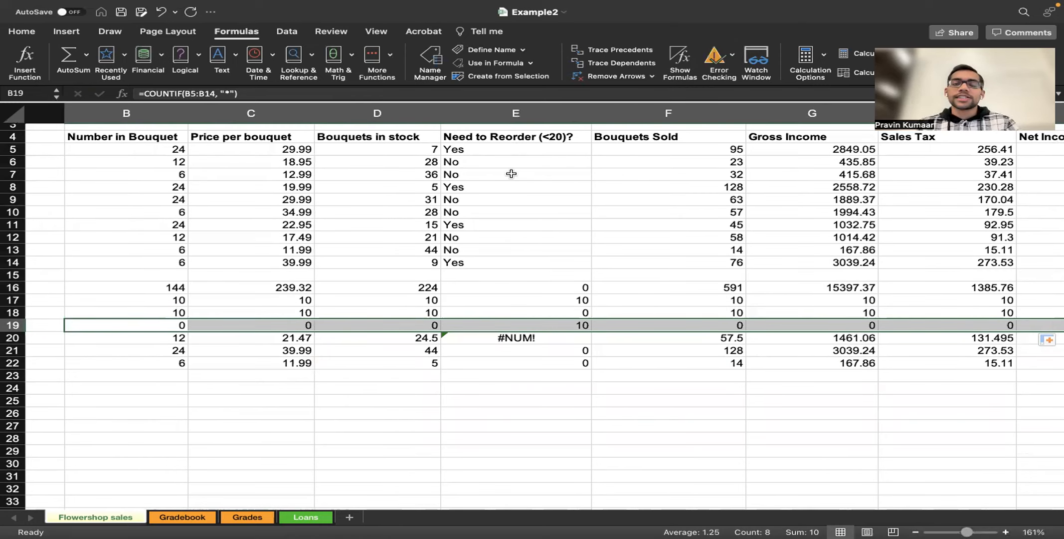
scroll(494, 311, left, 3)
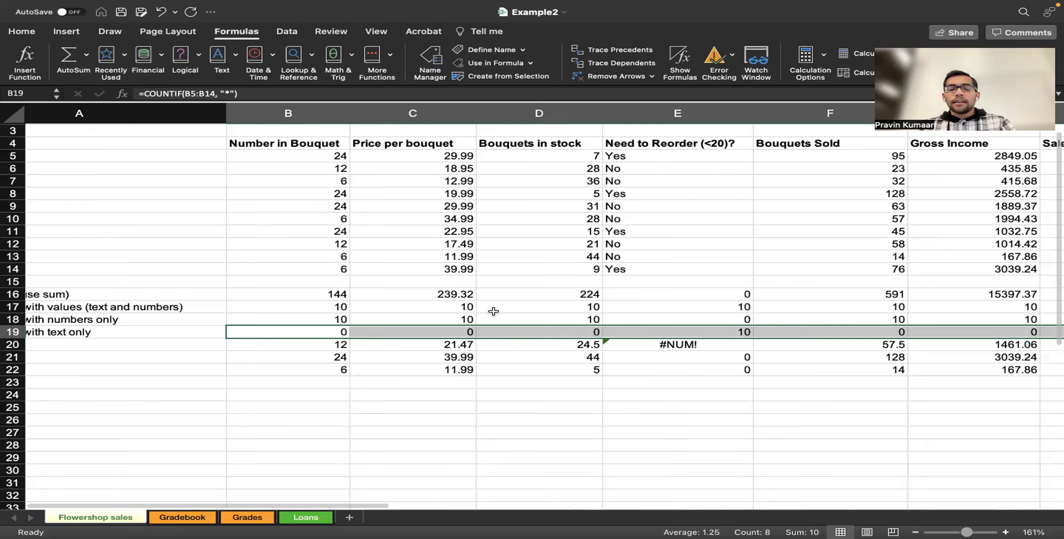
scroll(494, 312, left, 2)
- Check the counting functions on the Example 2 slide, and back in Excel change the COUNTIF criterion in B19 to ">6"
click(494, 312)
key(super+Tab)
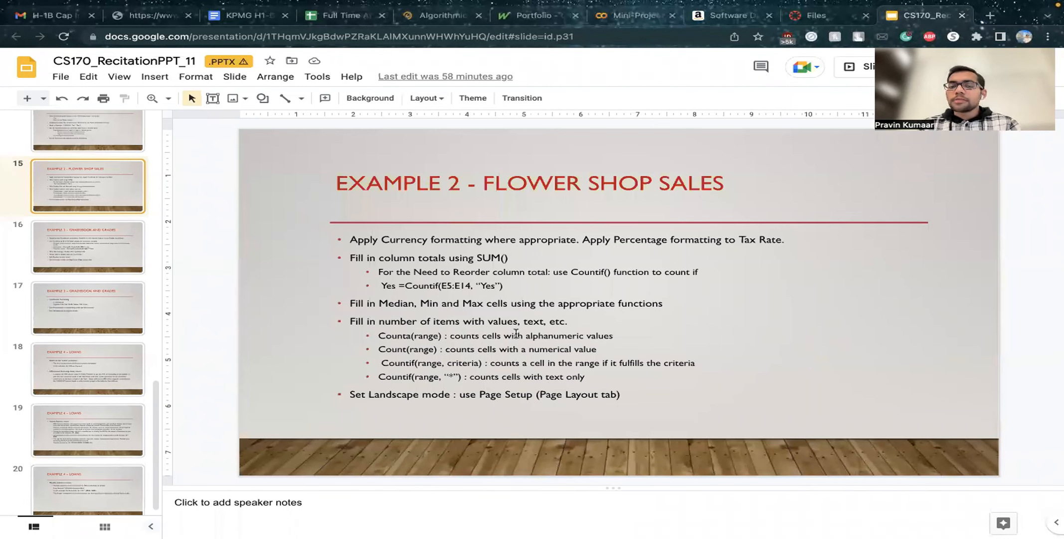
key(super+Tab)
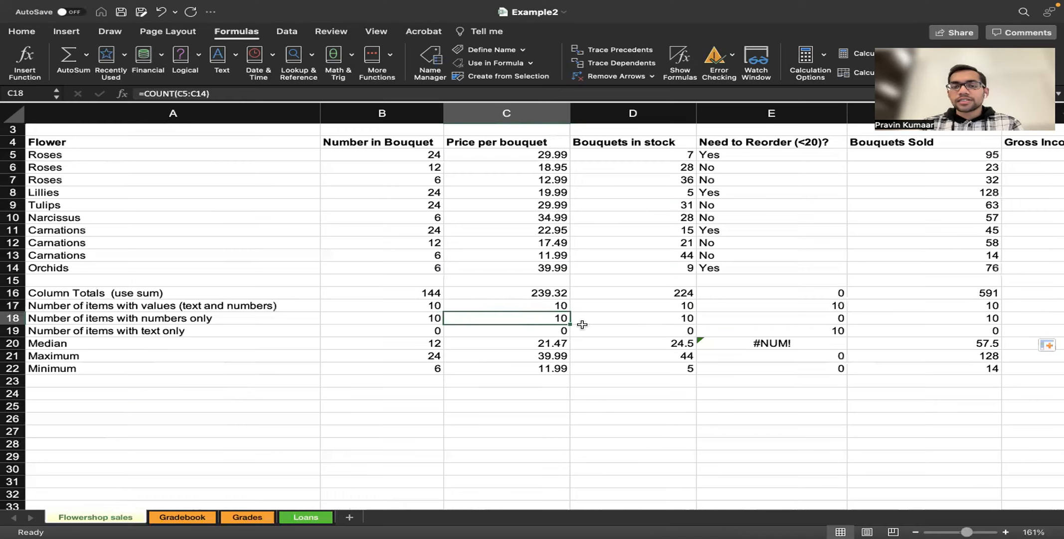
click(429, 332)
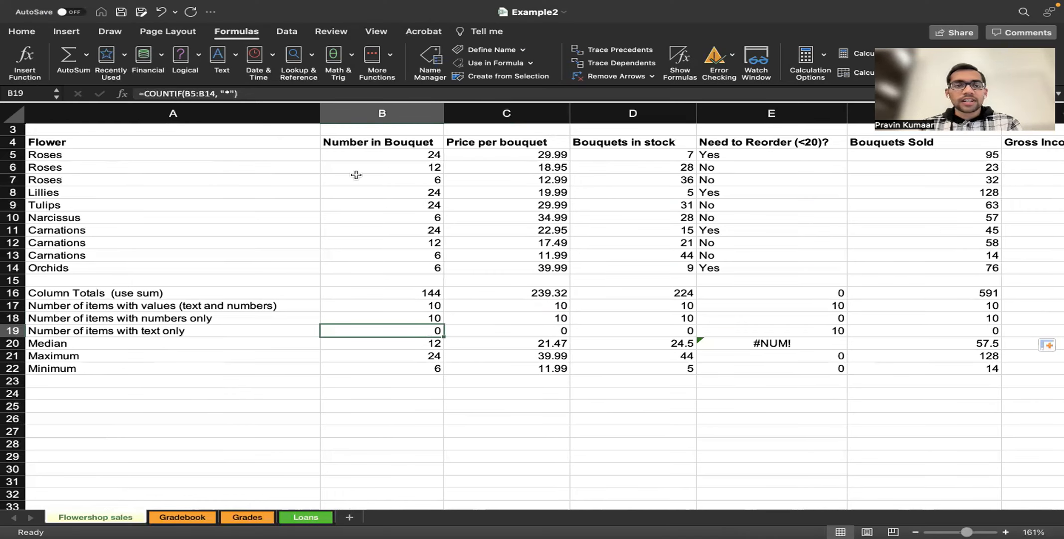
click(231, 95)
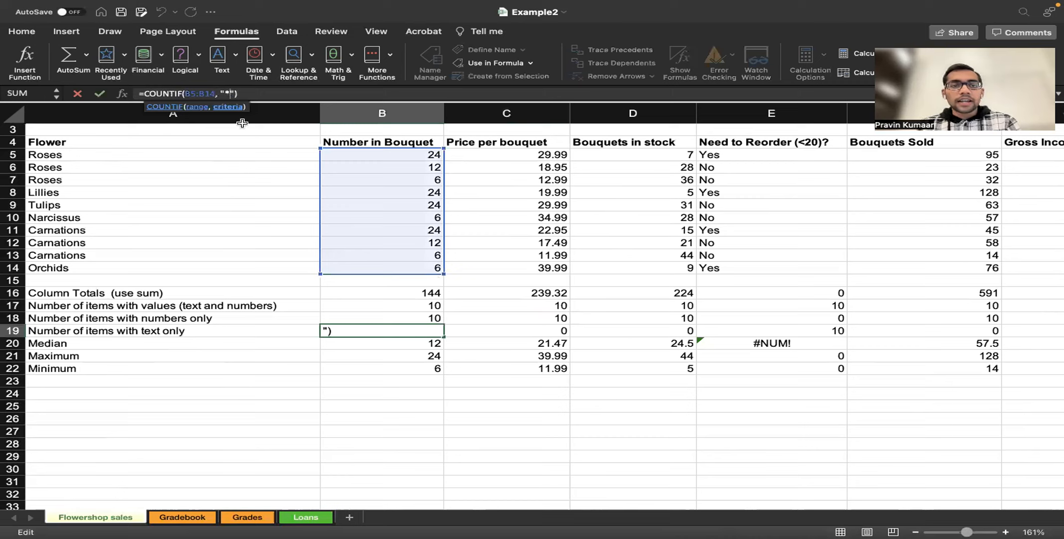
key(BackSpace)
text(>)
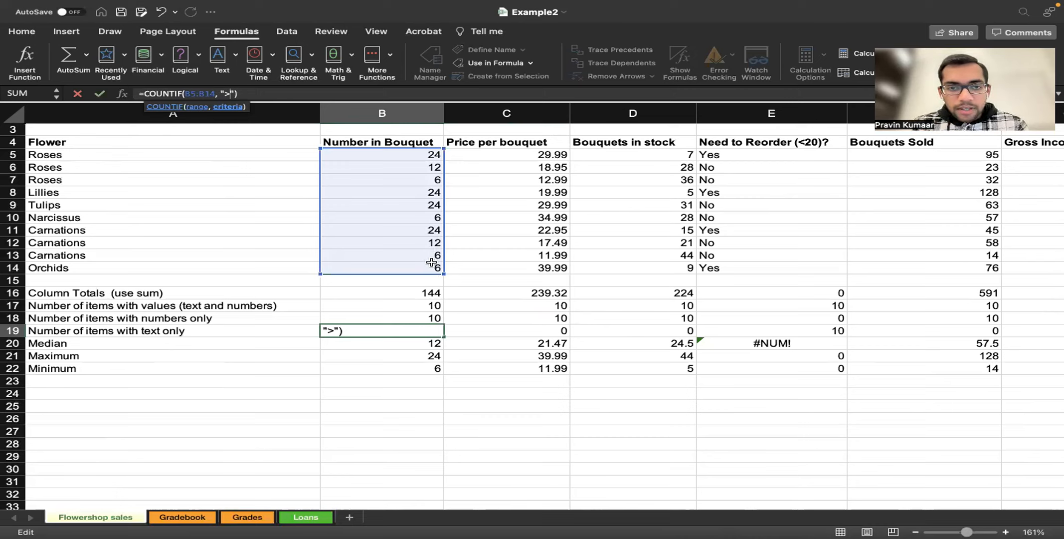
text(6)
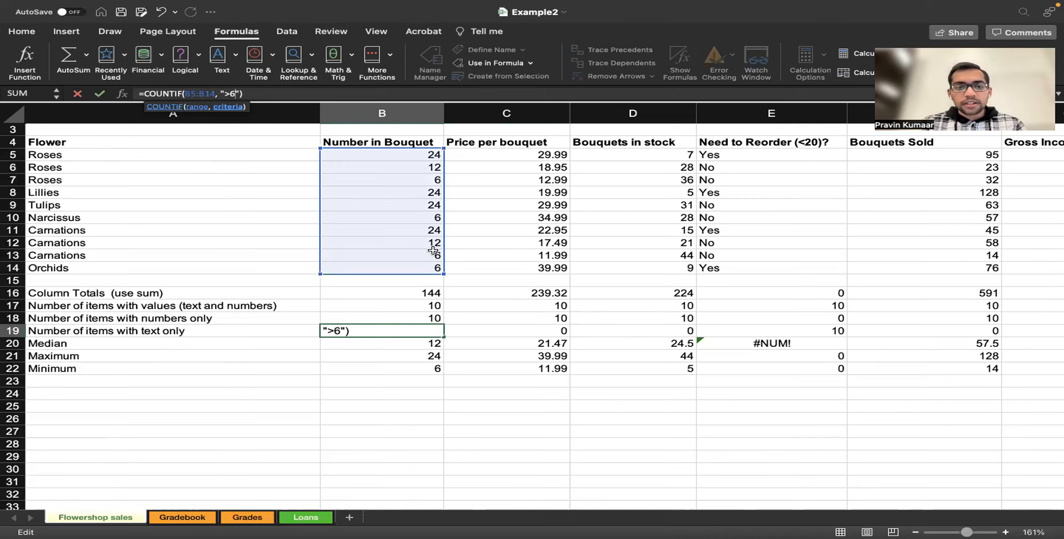
key(Return)
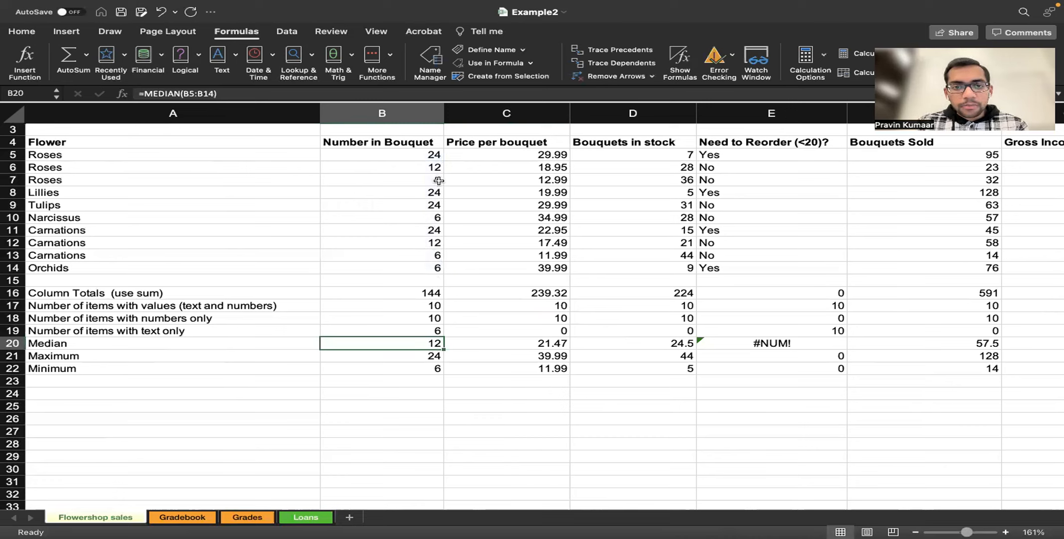
- Go through the Number in Bouquet values from B5 down to B12 to check which ones exceed 6
click(430, 156)
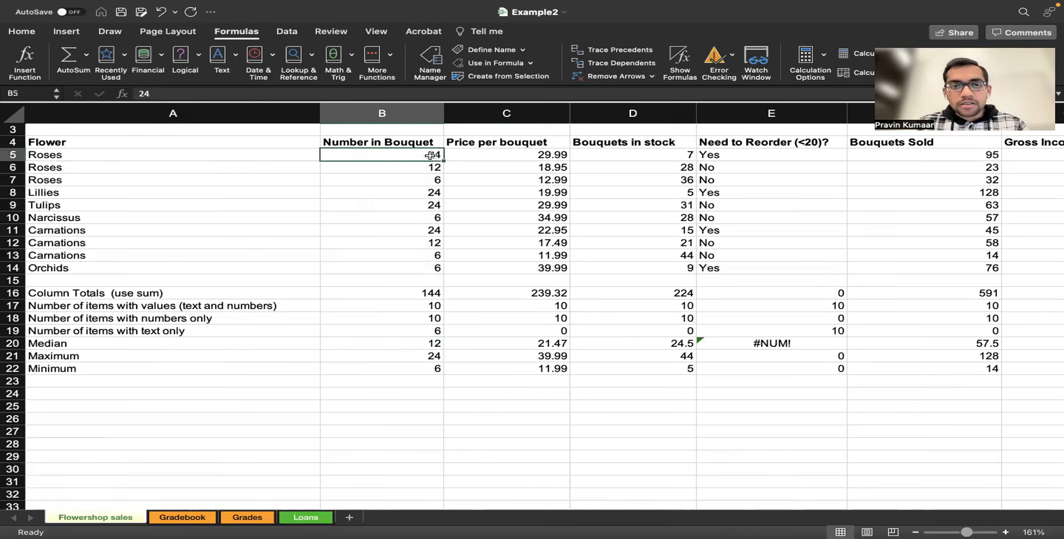
key(Down)
key(Down)
key(Down)
key(Down)
key(Down)
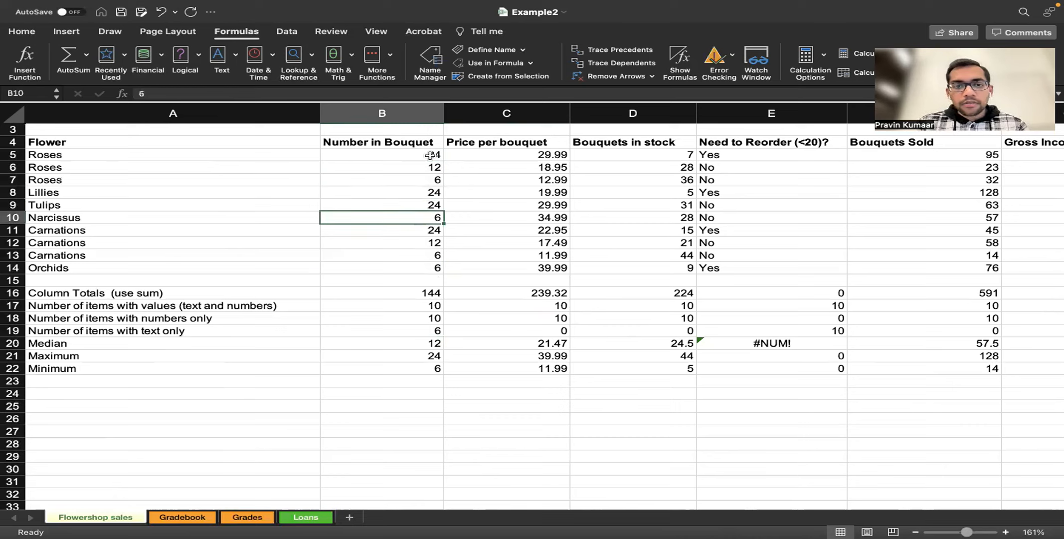
key(Down)
key(Down)
- Restore the COUNTIF criterion in B19 to "*" so the formula reads =COUNTIF(B5:B14, "*")
click(421, 332)
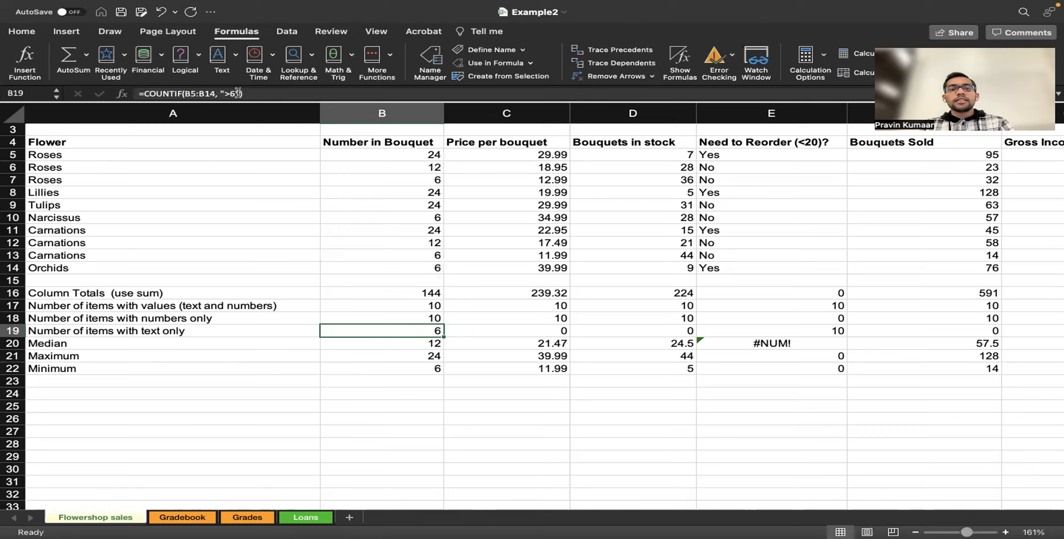
drag(239, 94, 221, 96)
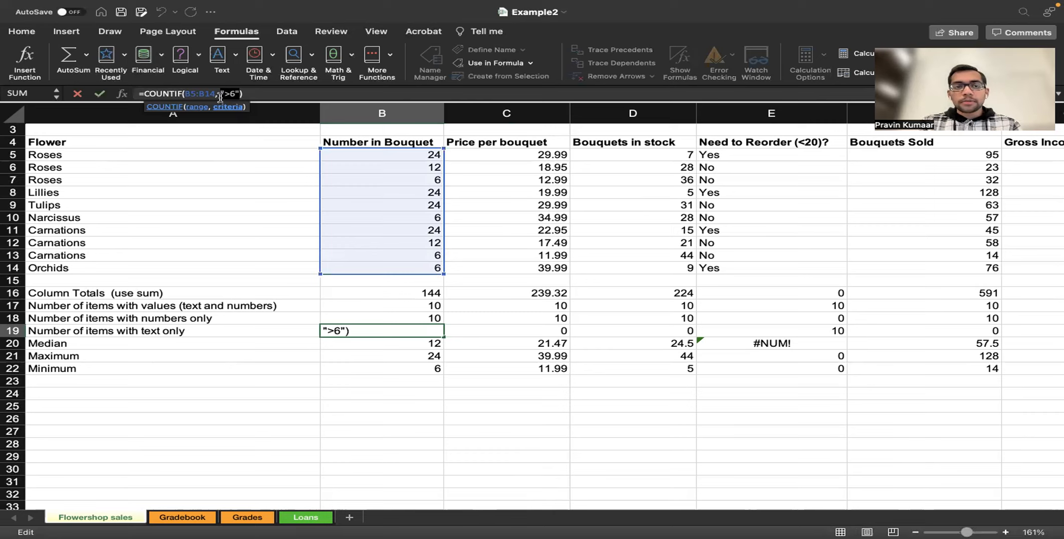
click(219, 96)
key(shift+Right)
key(shift+Right)
key(BackSpace)
text(*)
key(Return)
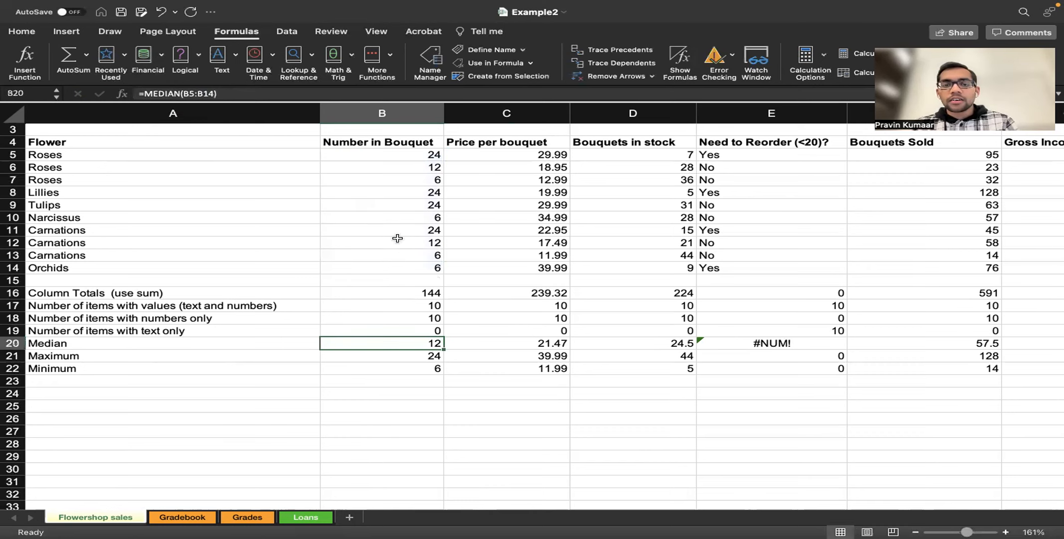
click(412, 330)
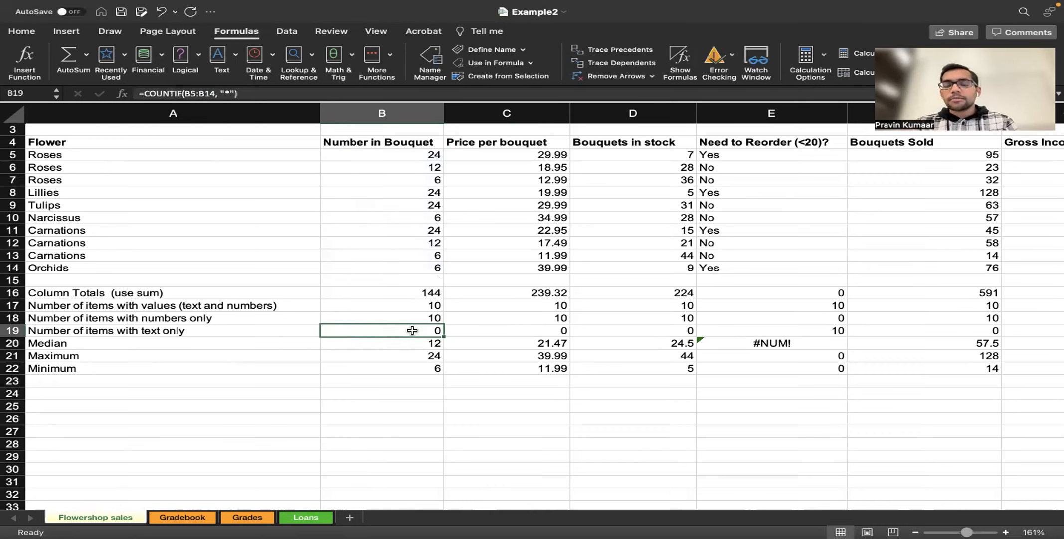
- Check the Example 2 slide in Google Slides for the page setup instruction, and set the Flowershop sales sheet's orientation to Landscape in Excel
key(ctrl+Left)
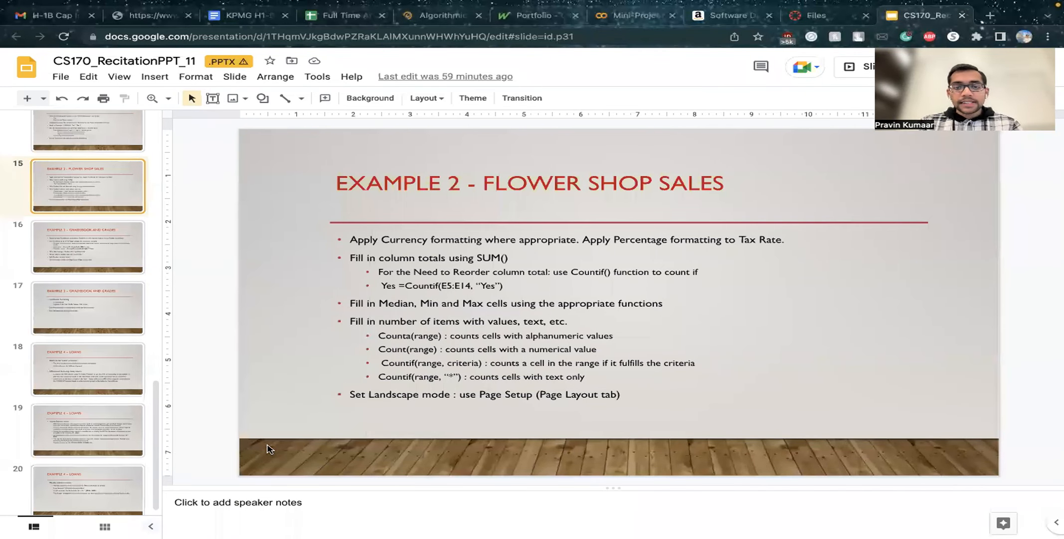
key(ctrl+Right)
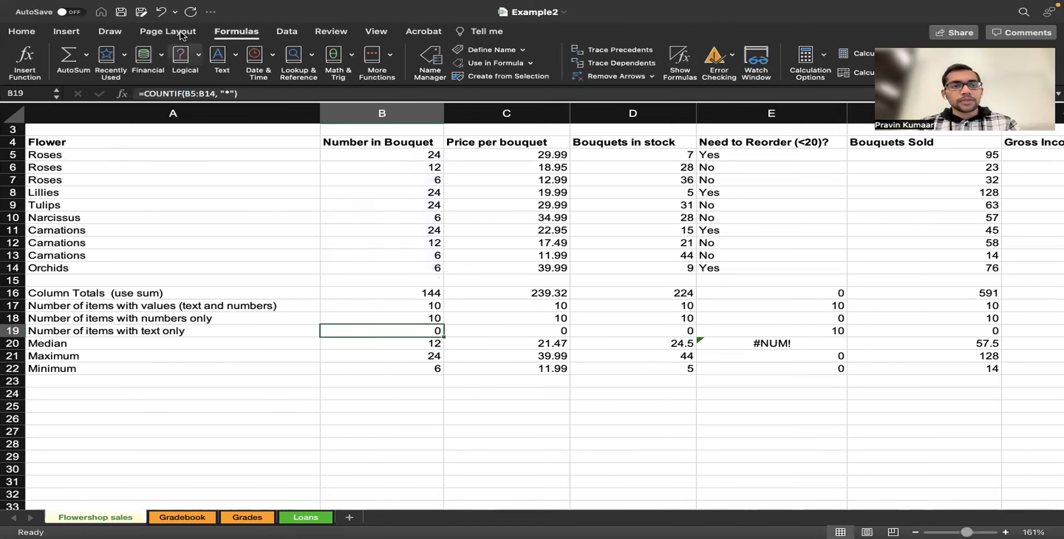
click(170, 32)
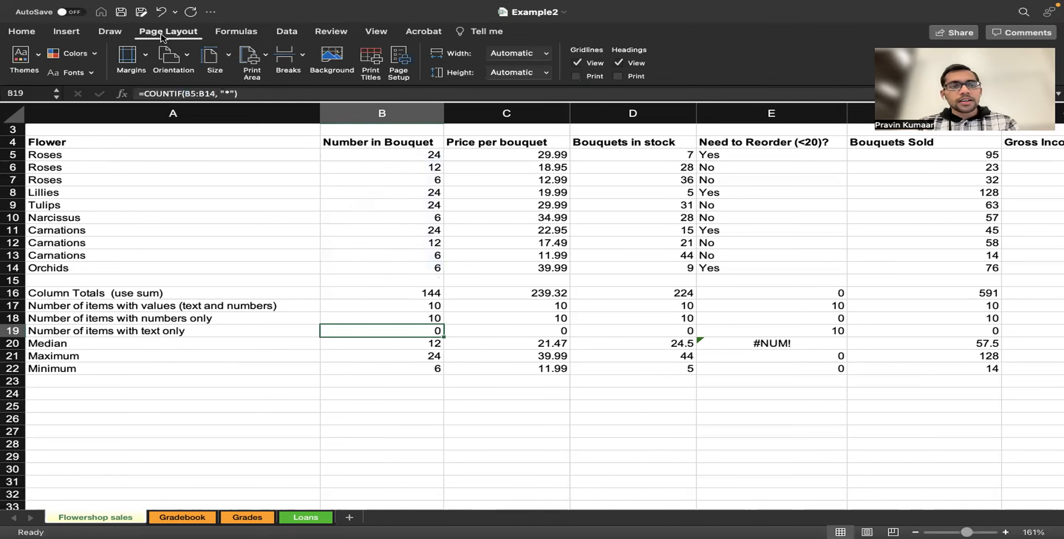
click(183, 62)
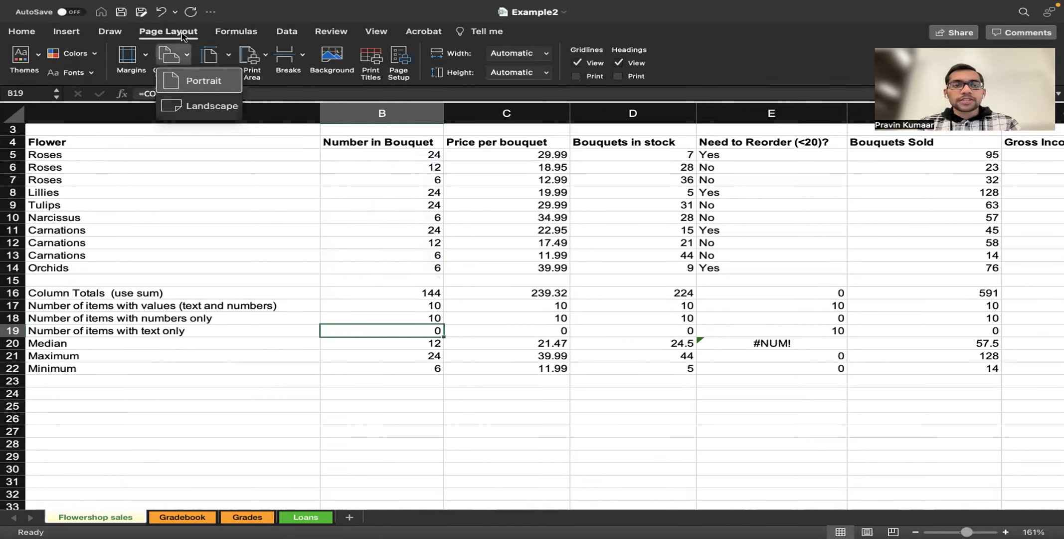
click(199, 107)
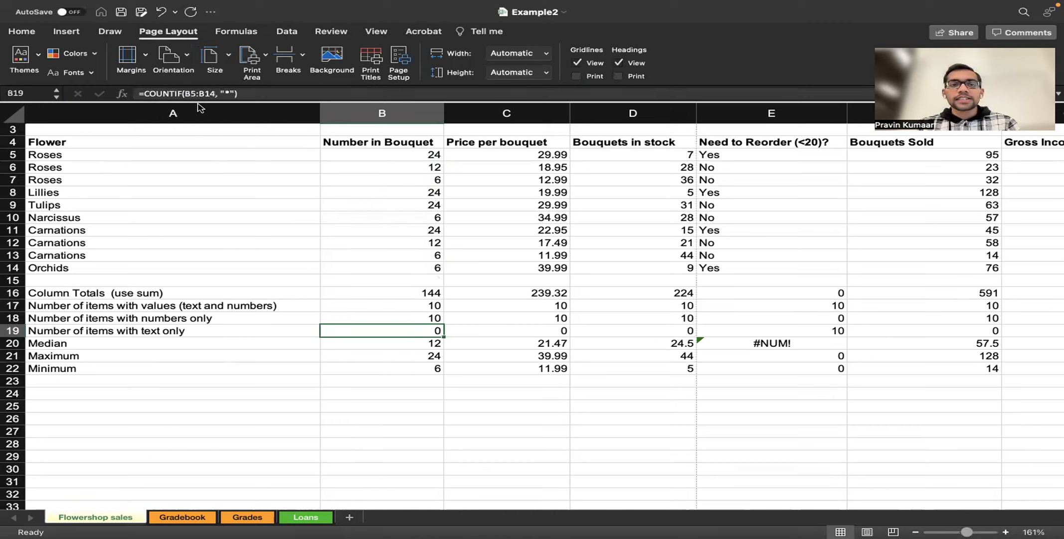
- Preview the Flowershop sales printout in landscape orientation and close the print dialog without printing
click(21, 31)
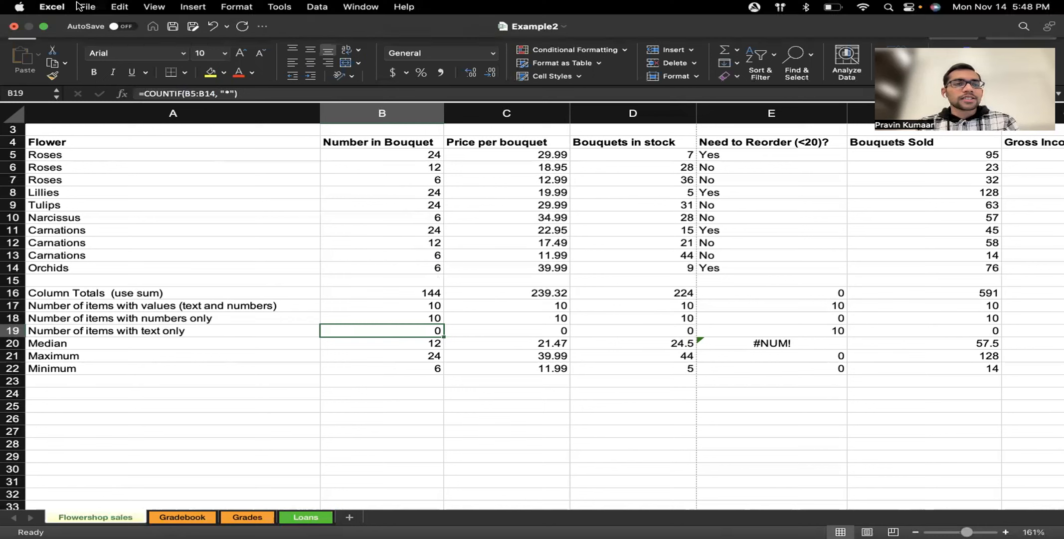
click(87, 6)
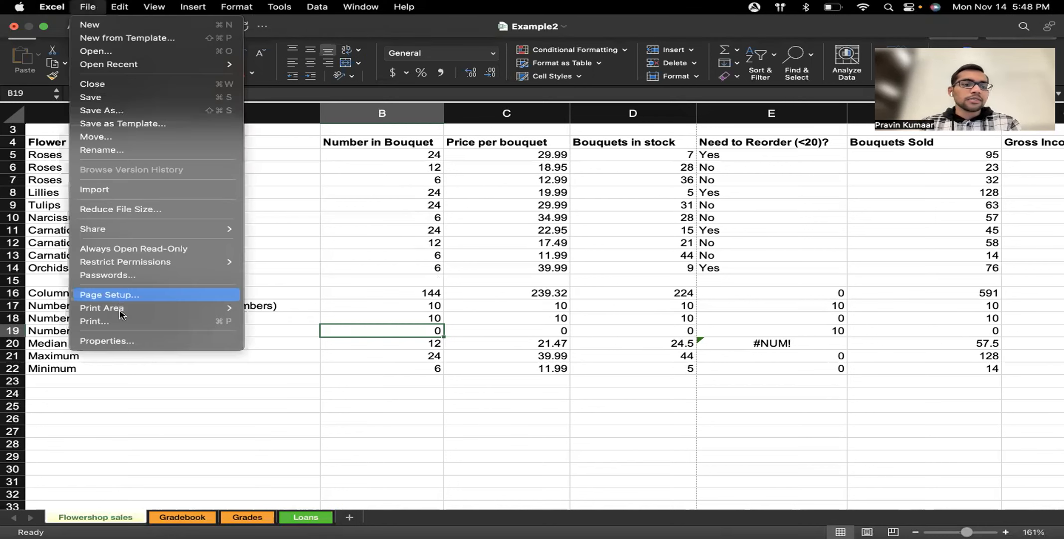
click(120, 321)
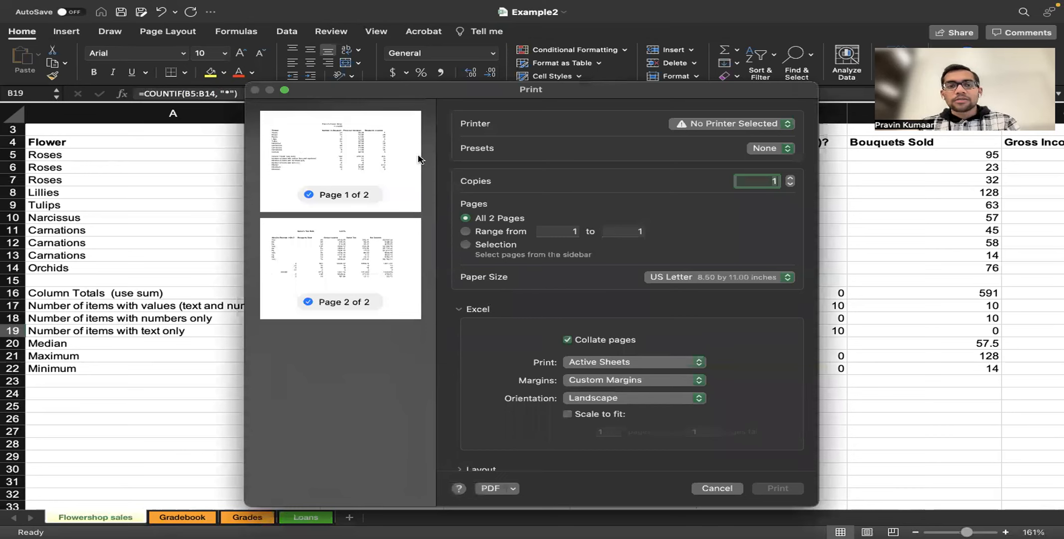
click(713, 490)
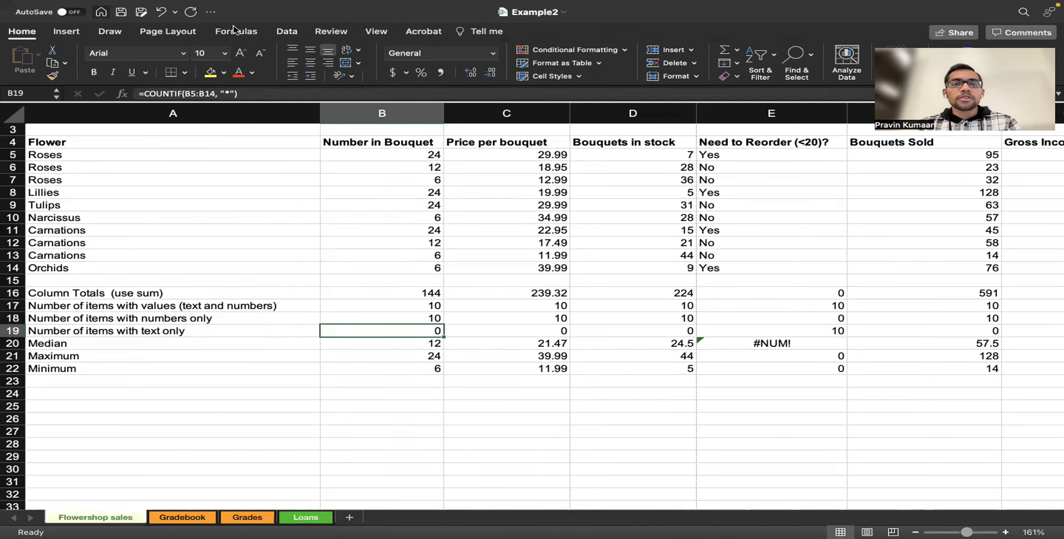
- Set the Flowershop sales page orientation back to Portrait and check it in the print preview without printing
click(235, 29)
click(198, 33)
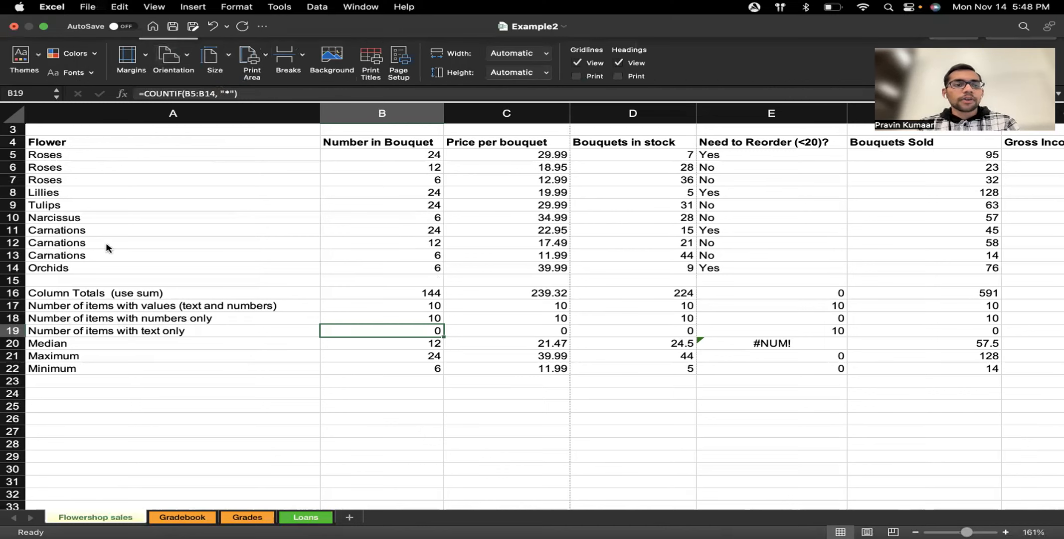
click(88, 7)
click(103, 319)
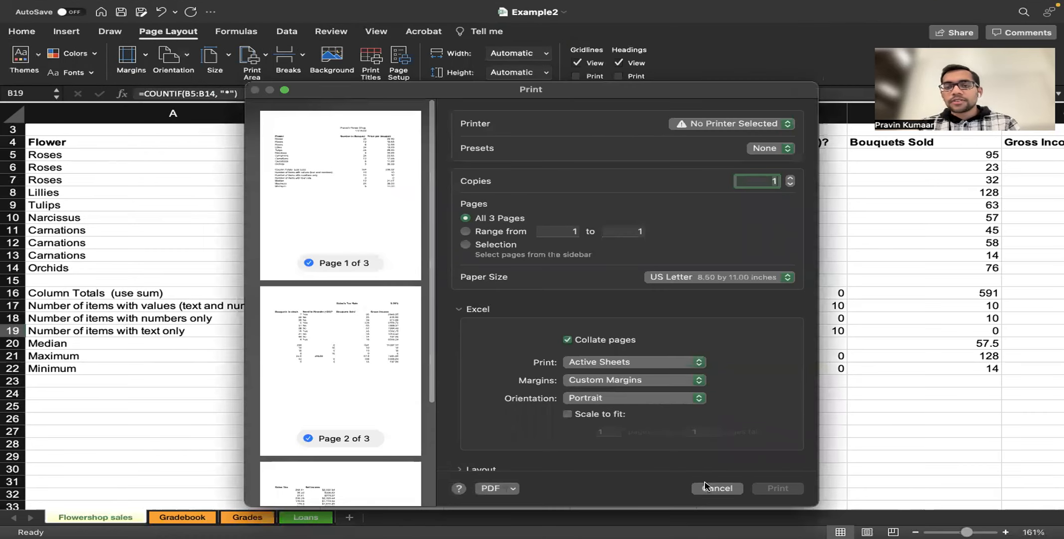
click(717, 487)
- Bring up the Example 3 – Gradebook and Grades slide in Google Slides, and open the Gradebook worksheet in Excel
key(super+Tab)
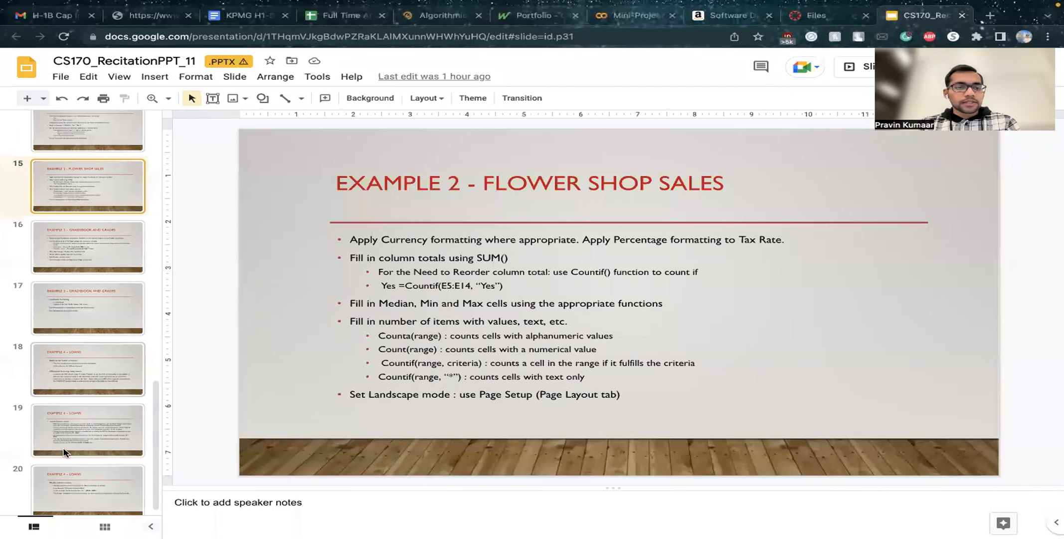
scroll(99, 263, down, 1)
click(98, 264)
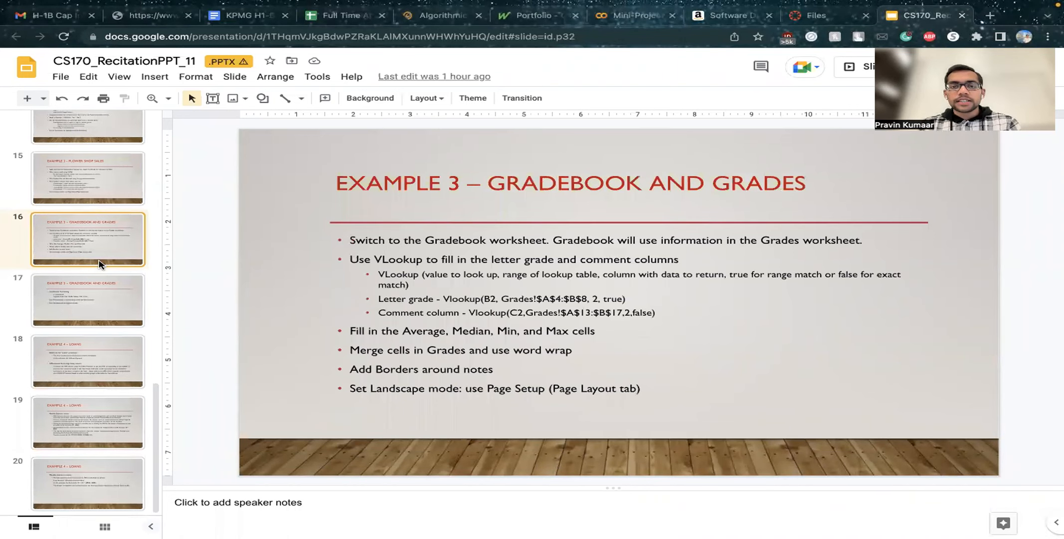
key(super+Tab)
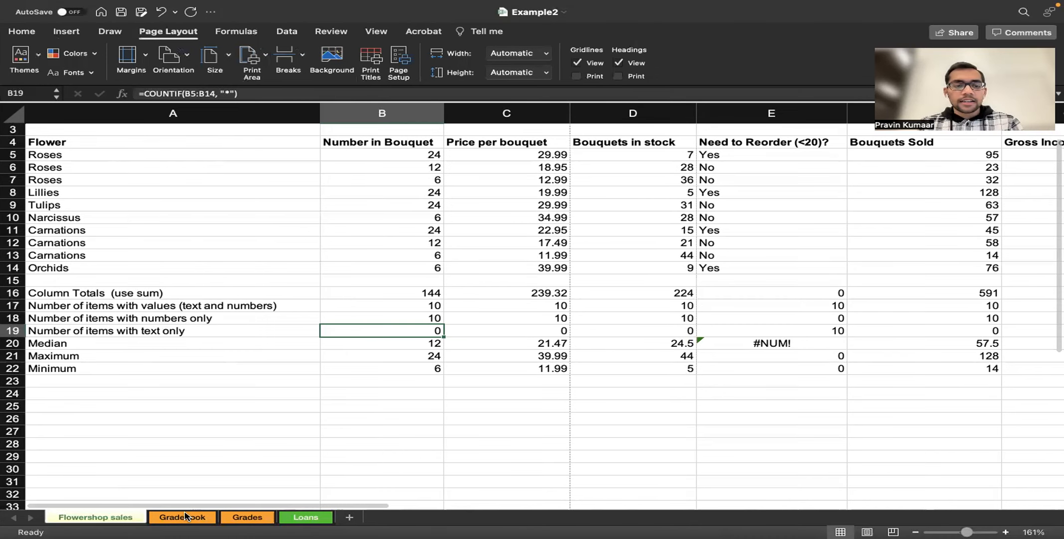
key(ctrl+Page_Down)
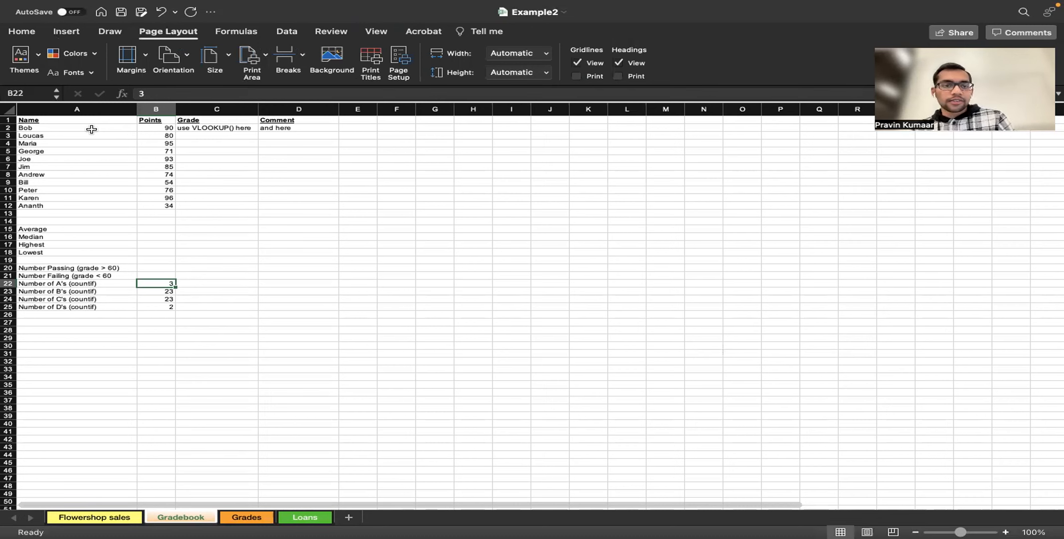
- Review the VLOOKUP instructions on the Example 3 slide against the Gradebook and Grades worksheets, ending on Gradebook in Excel
key(super+Tab)
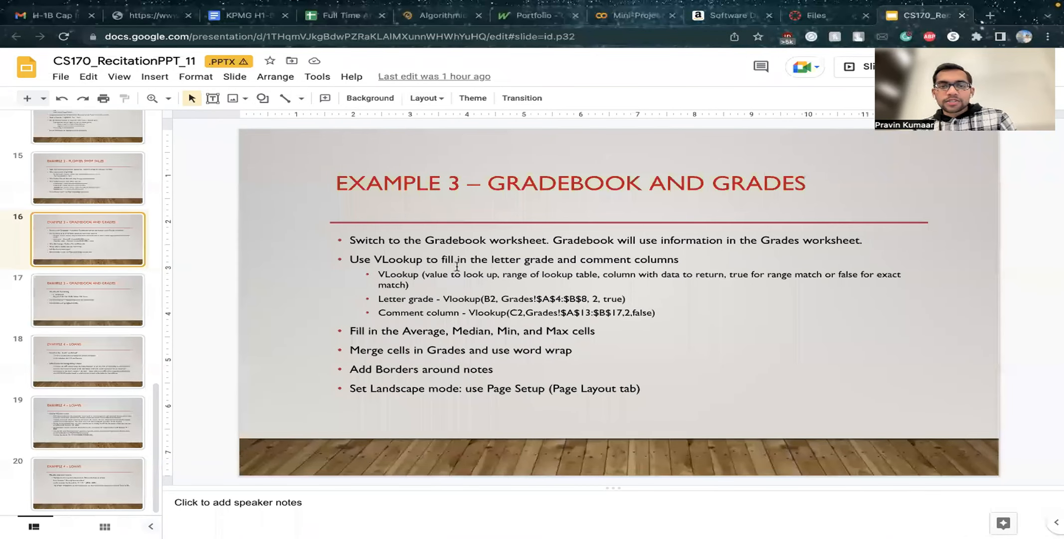
key(super+Tab)
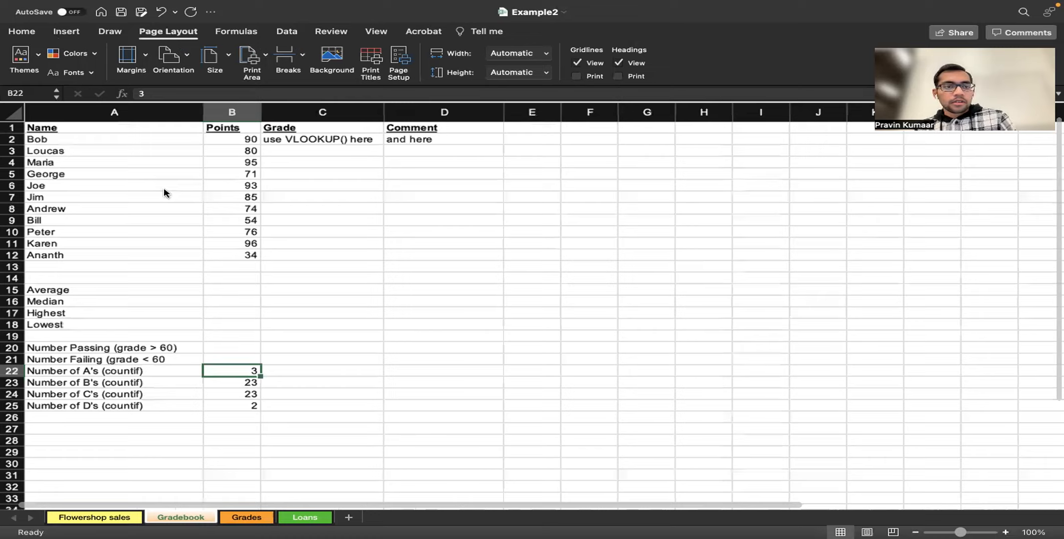
scroll(166, 193, up, 3)
key(super+Tab)
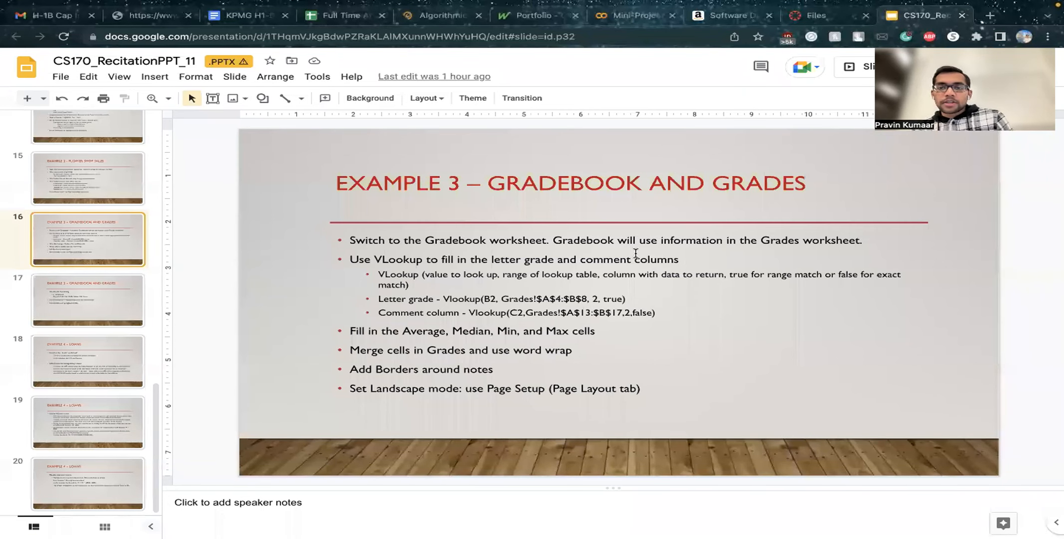
key(super+Tab)
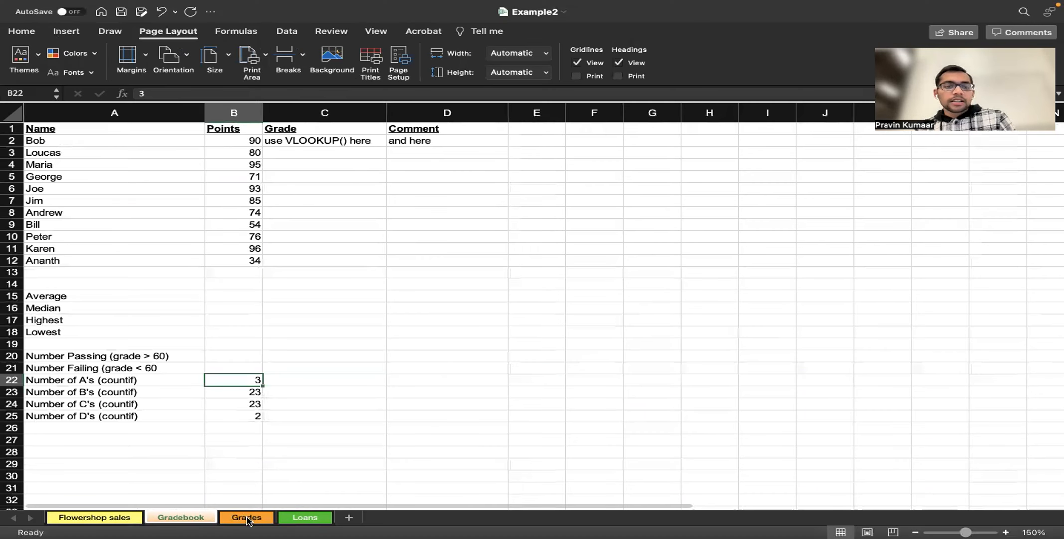
click(247, 518)
click(191, 519)
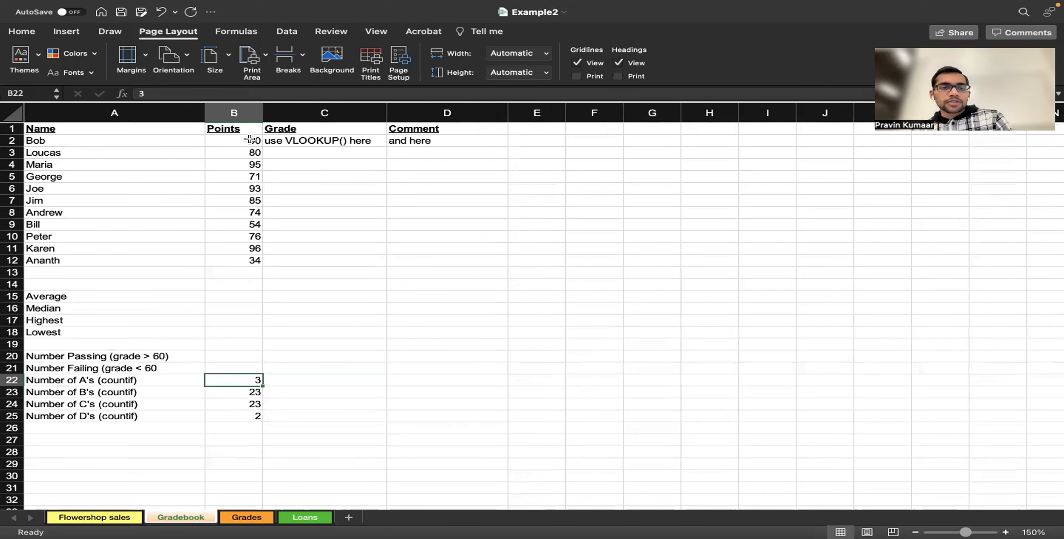
- Select all the students' Points values, B2:B12, in the Gradebook worksheet
drag(249, 139, 250, 140)
key(shift+Down)
key(shift+Down)
key(shift+Down)
key(shift+Down)
key(shift+Down)
key(shift+Down)
key(shift+Down)
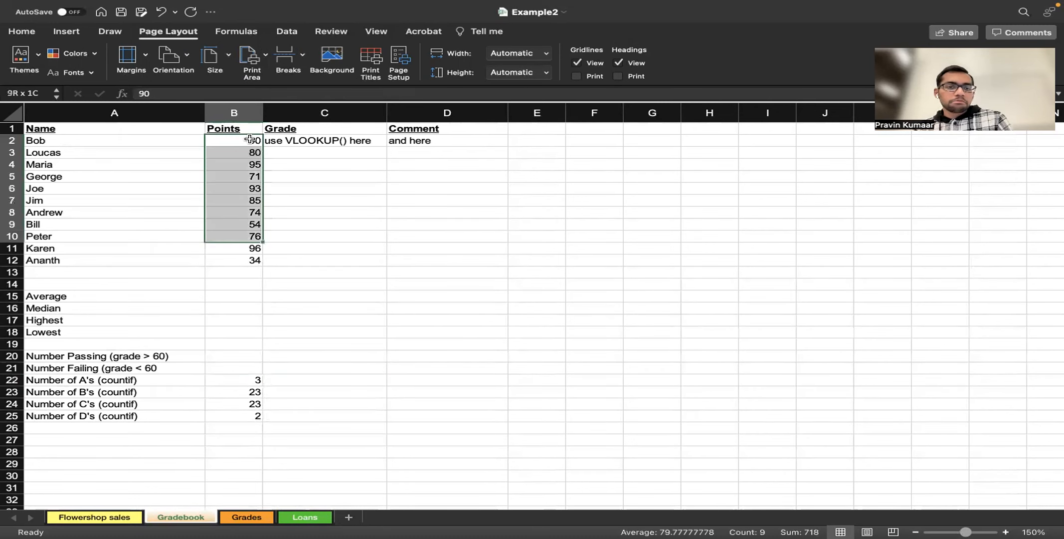
key(shift+Down)
key(shift+Down)
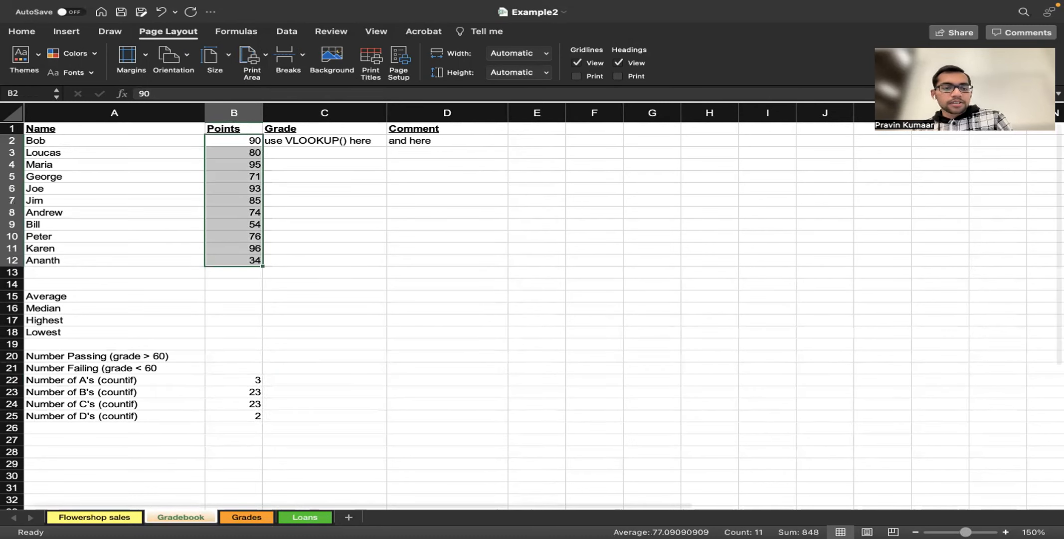
- Examine the point thresholds and their matching grades in the Lookup Table for Letter Grade on the Grades worksheet
click(247, 517)
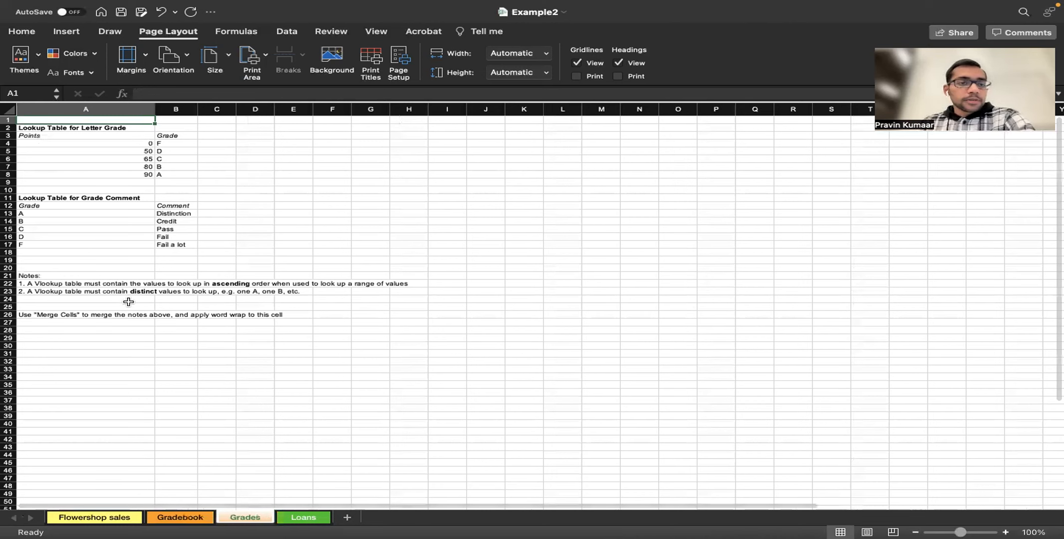
scroll(125, 285, up, 2)
scroll(124, 275, up, 2)
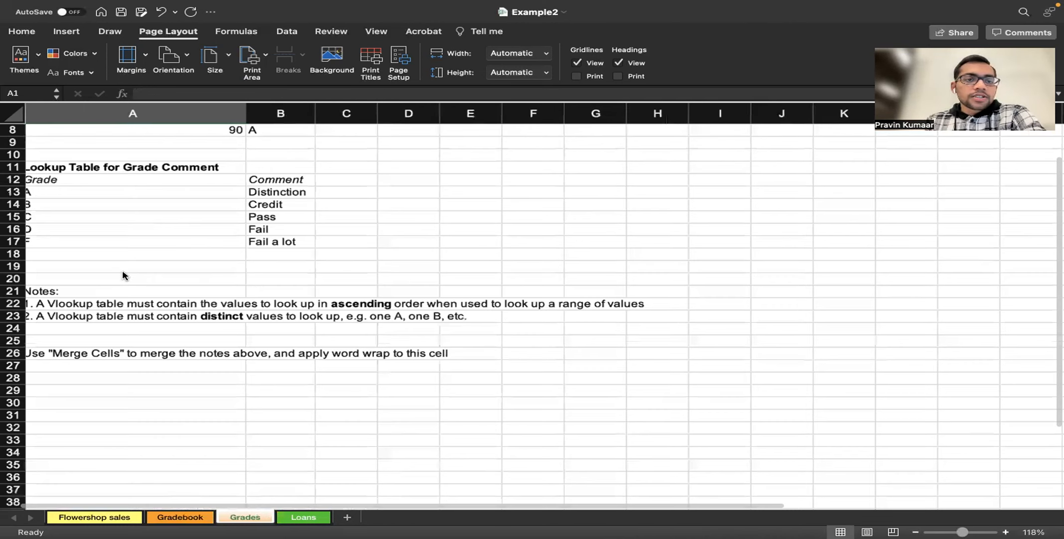
scroll(124, 275, up, 2)
click(244, 218)
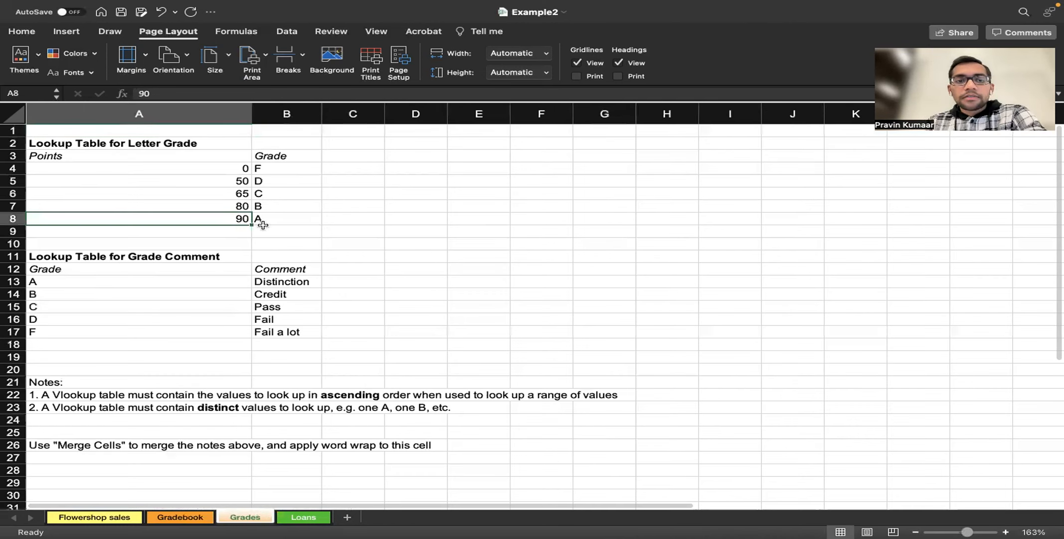
click(270, 227)
click(243, 217)
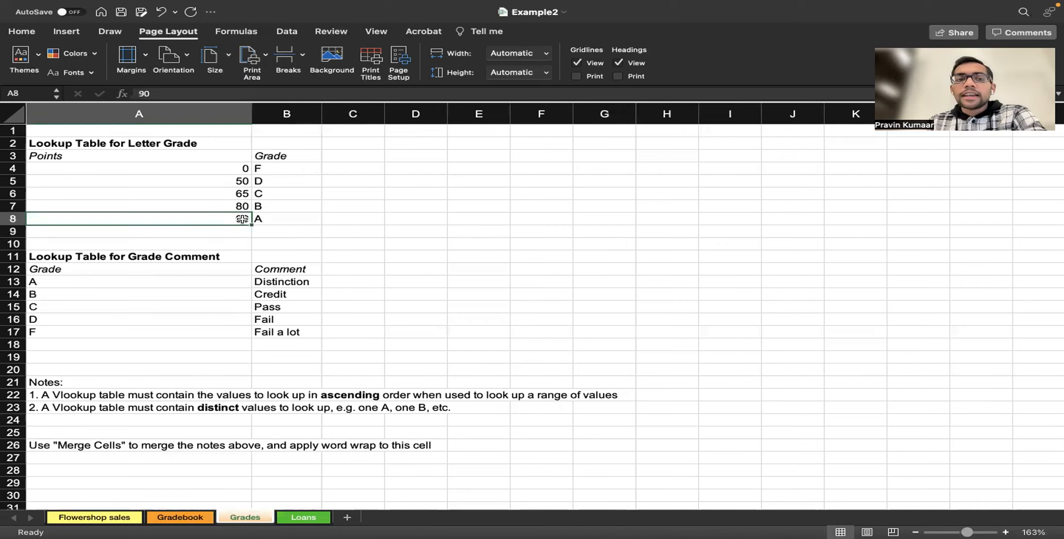
click(270, 209)
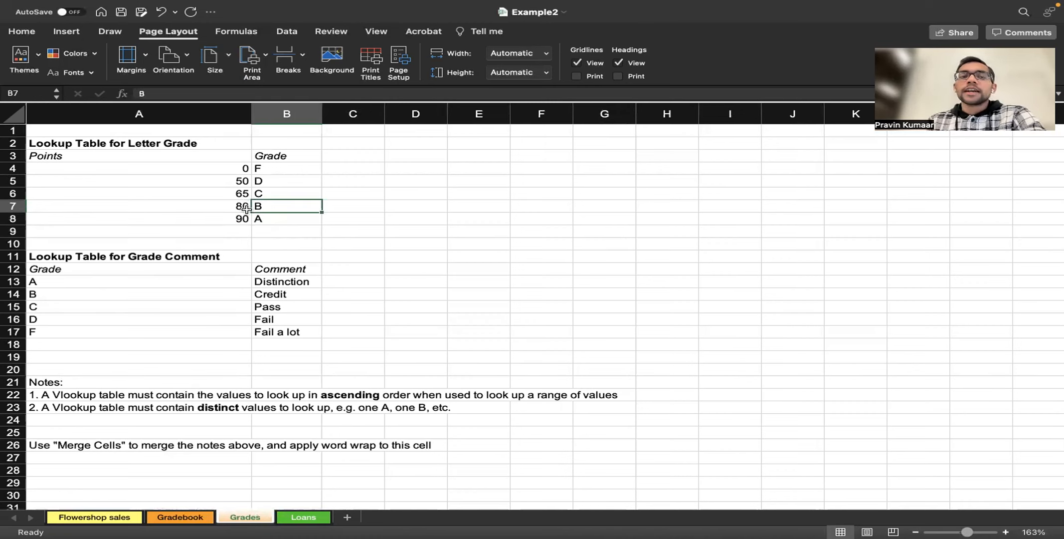
click(244, 196)
click(276, 195)
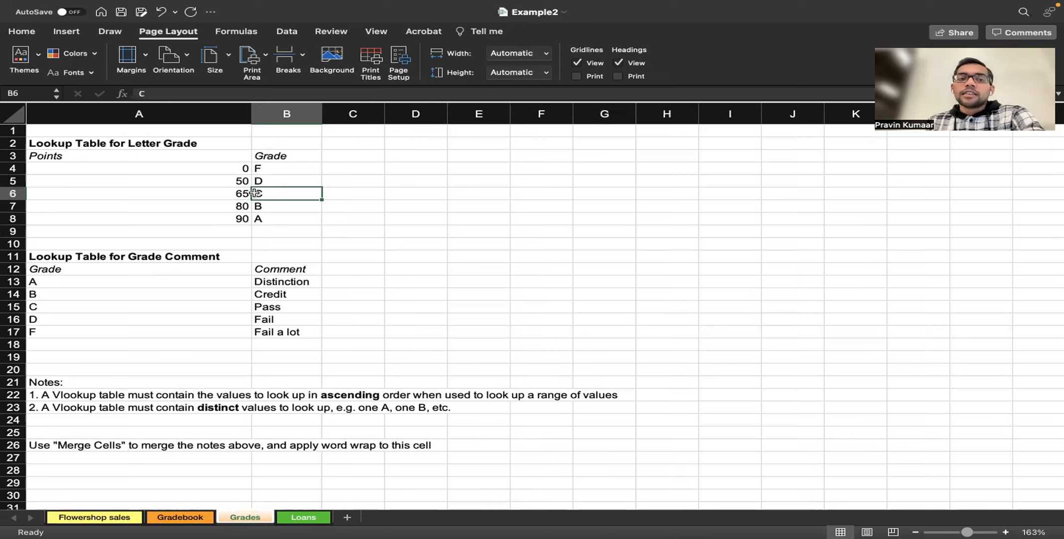
click(241, 181)
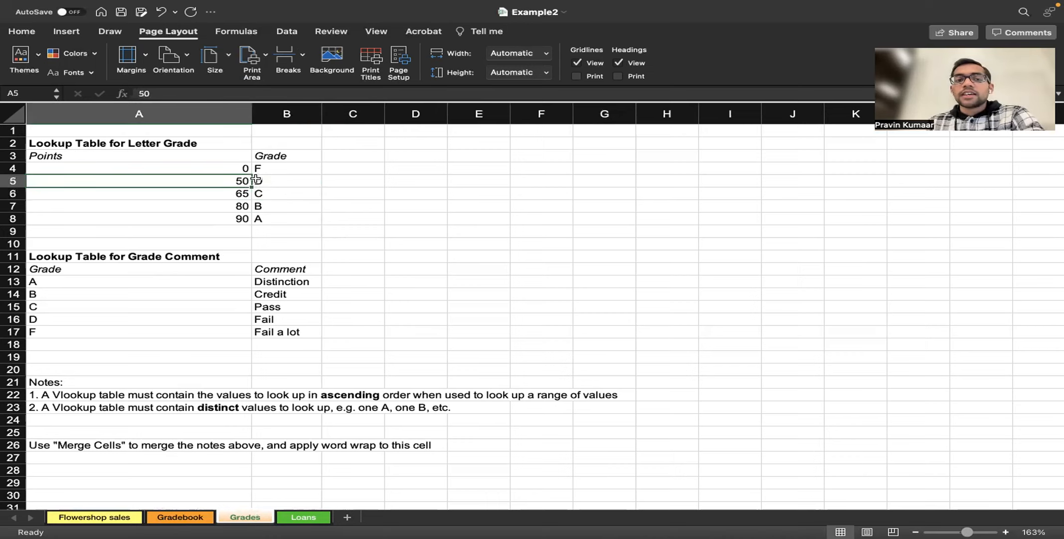
click(255, 180)
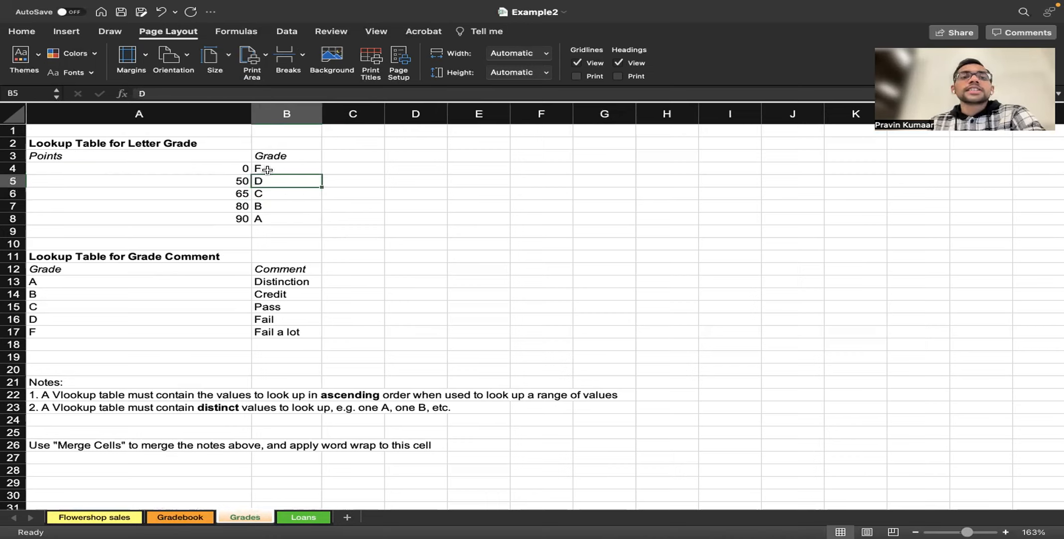
click(268, 169)
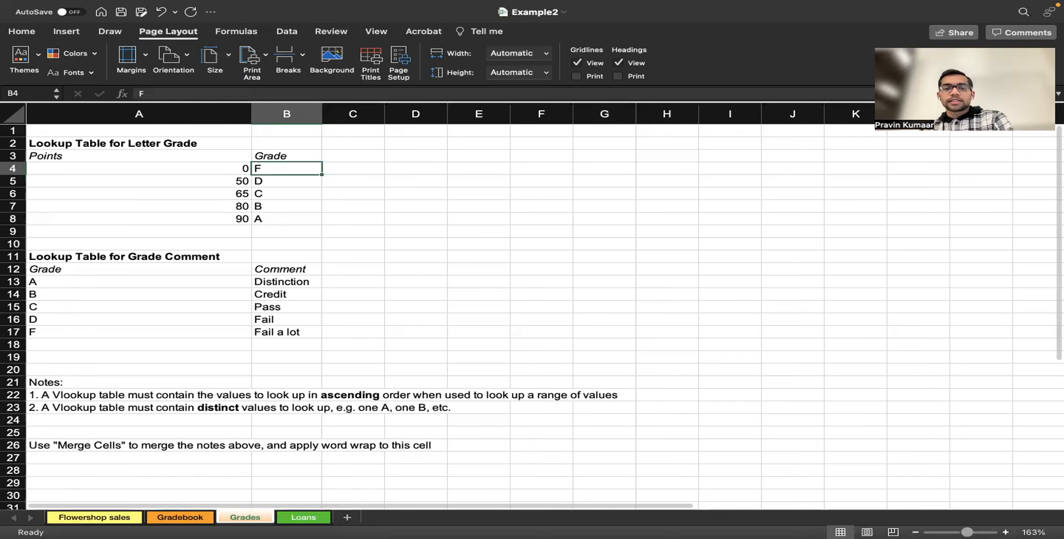
- Return to the Gradebook worksheet and clear the placeholder text from the first student's Grade cell, C2
click(178, 517)
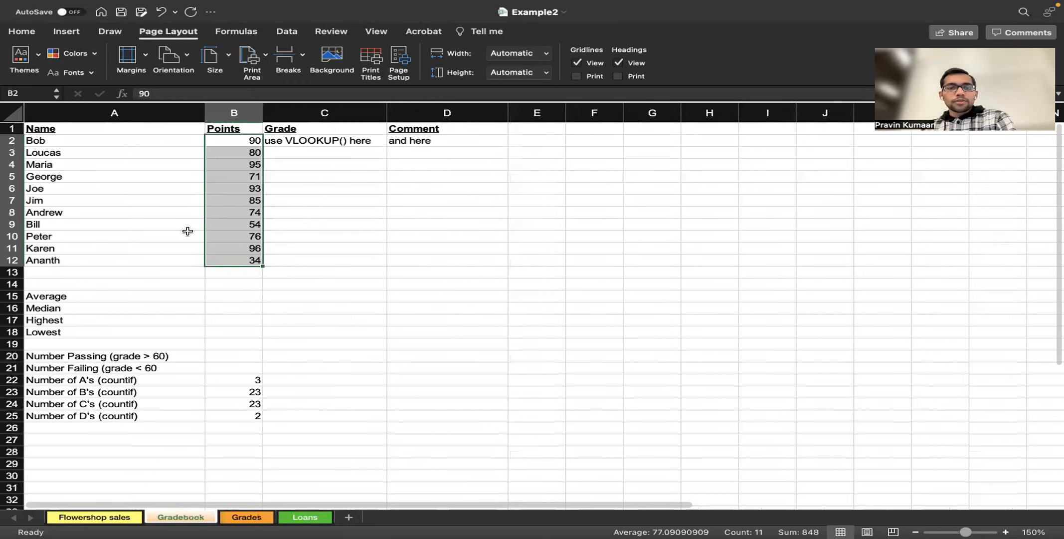
key(Left)
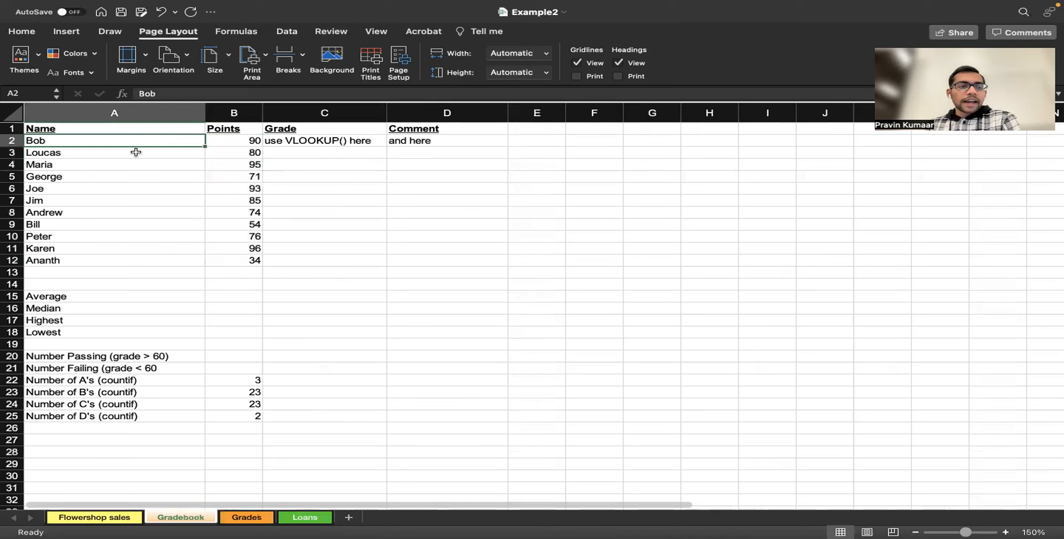
click(91, 264)
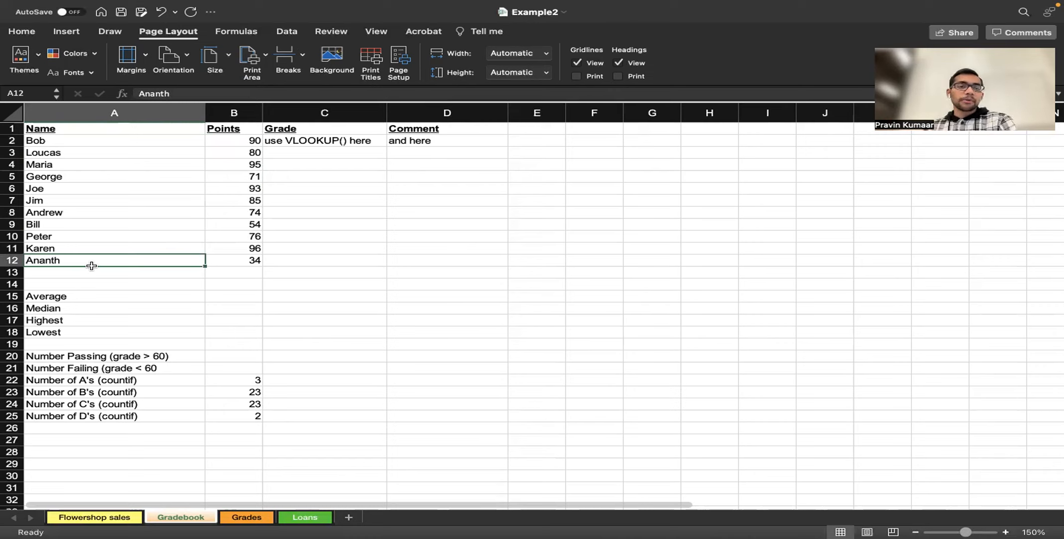
click(309, 142)
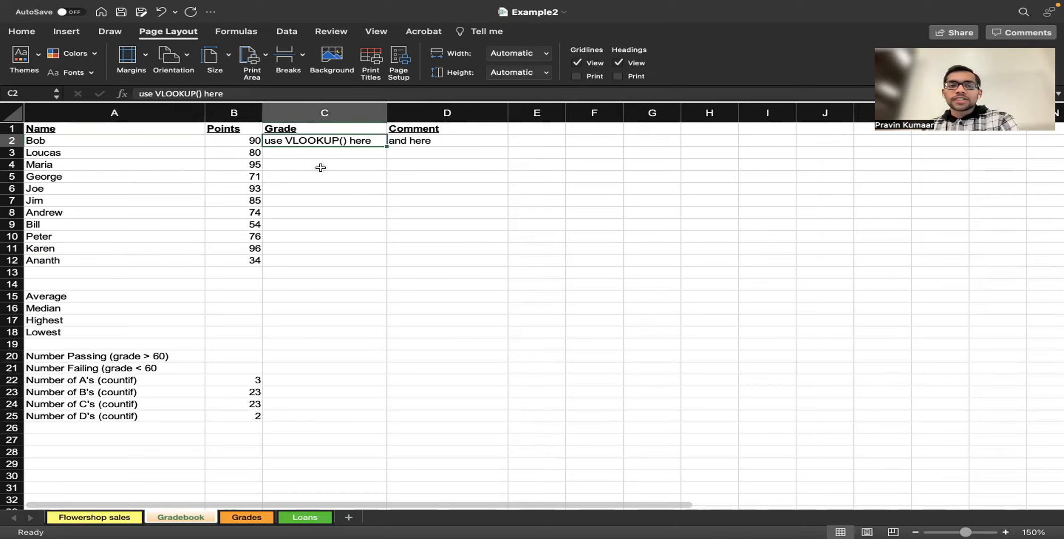
double_click(371, 142)
key(BackSpace)
key(BackSpace)
key(BackSpace)
key(BackSpace)
key(BackSpace)
key(BackSpace)
key(BackSpace)
key(BackSpace)
key(BackSpace)
key(BackSpace)
key(BackSpace)
key(BackSpace)
key(BackSpace)
key(BackSpace)
key(BackSpace)
key(BackSpace)
key(BackSpace)
key(BackSpace)
- Start a VLOOKUP formula in C2 with the first student's points, B2, as the lookup value
text(=V)
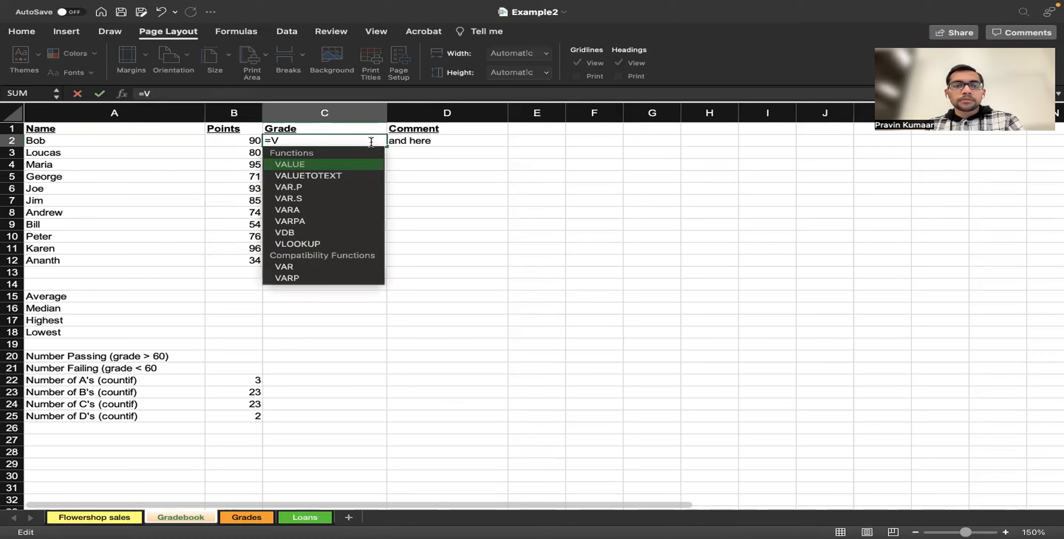
text(LOOKUP()
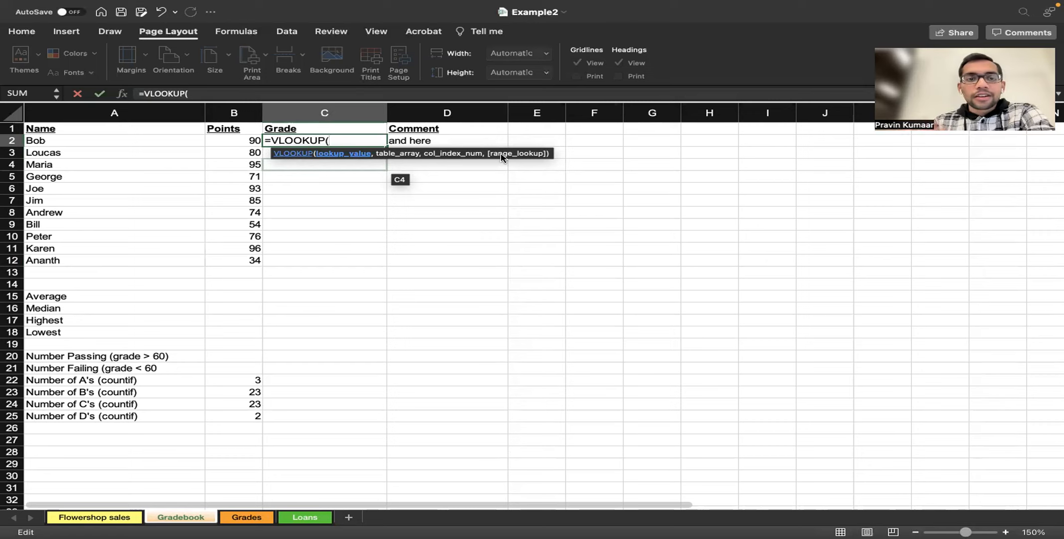
click(236, 144)
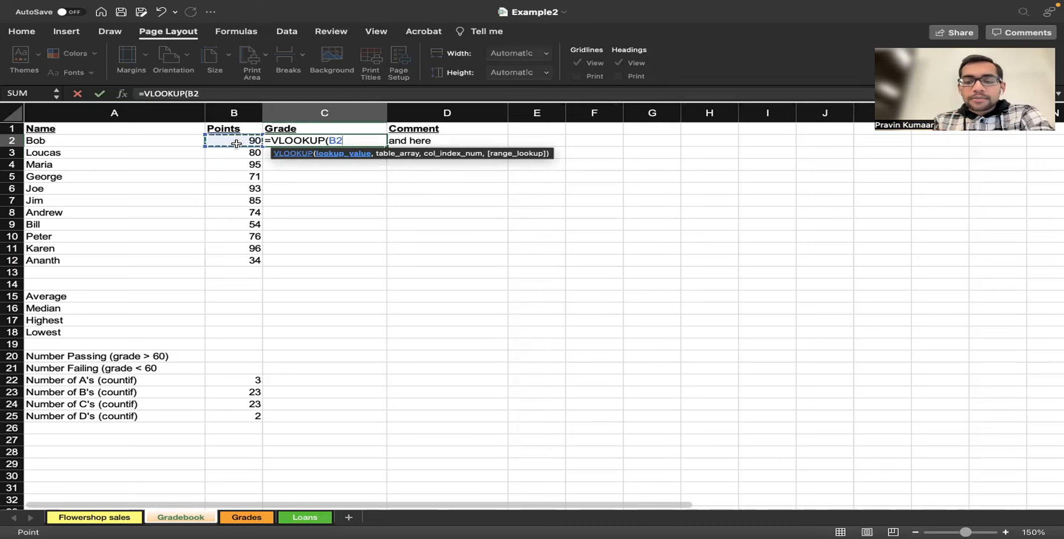
text(,)
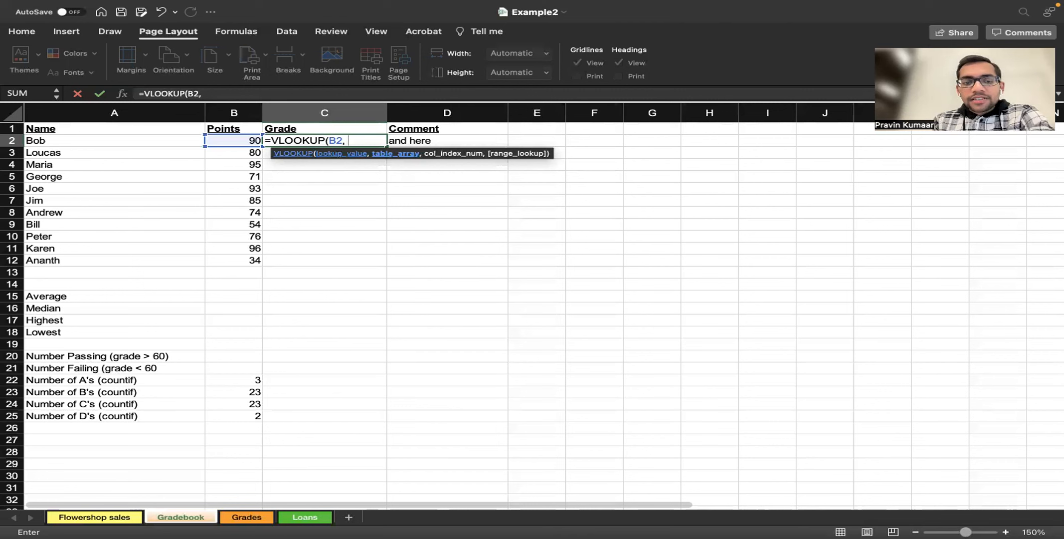
- Give the VLOOKUP the letter grade table Grades!A4:B8 as its table array and 2 as its column index
click(247, 517)
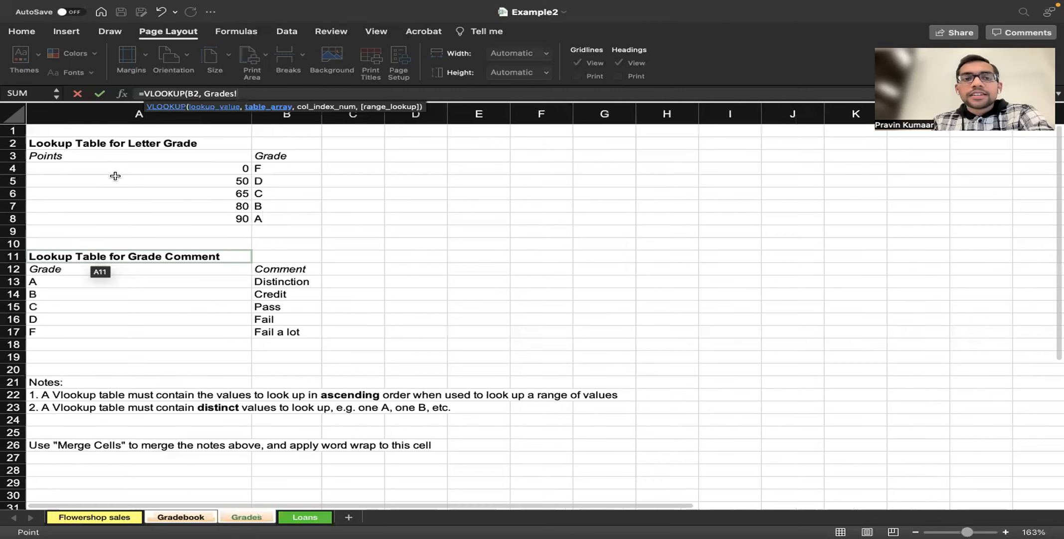
drag(117, 173, 270, 224)
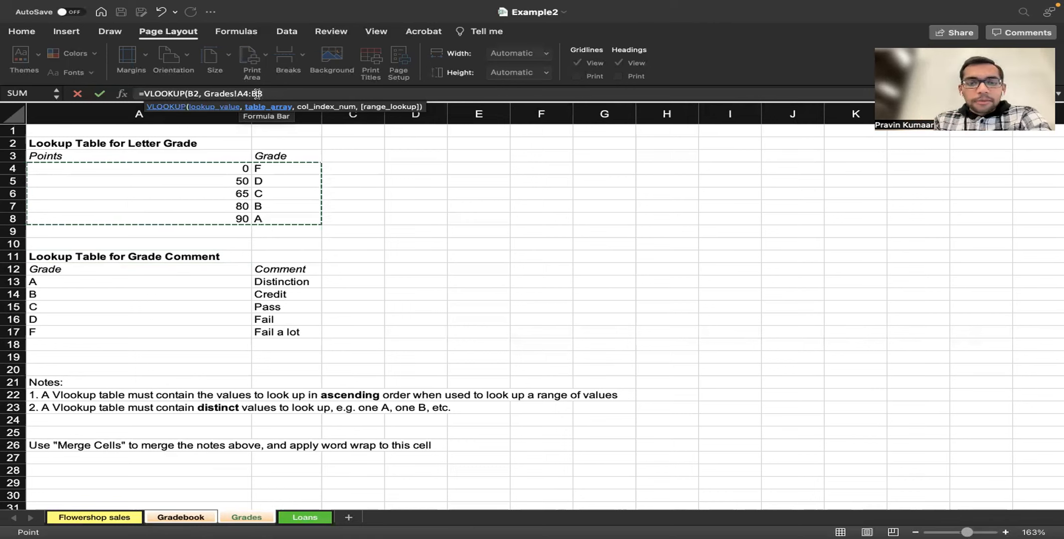
text(,)
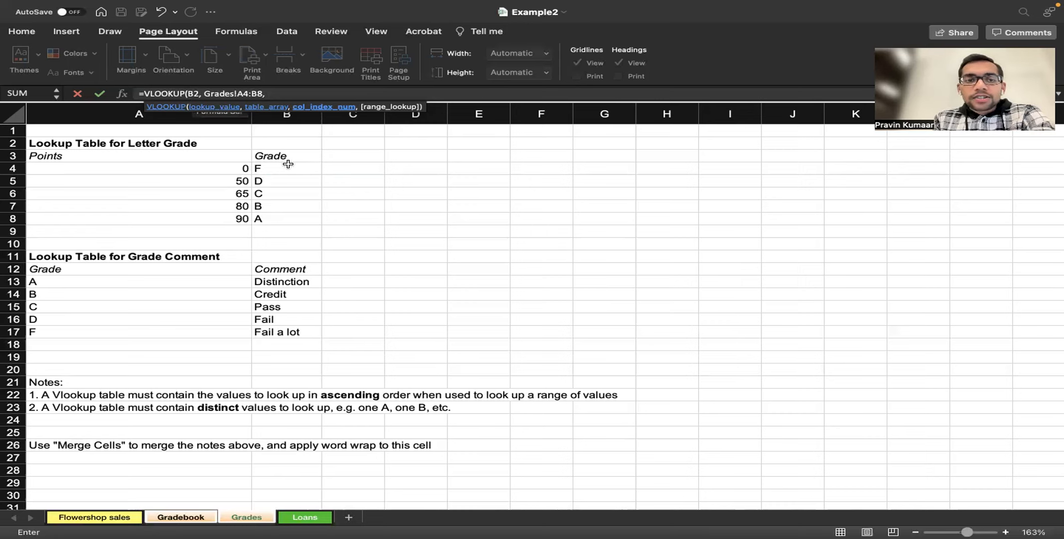
text(2)
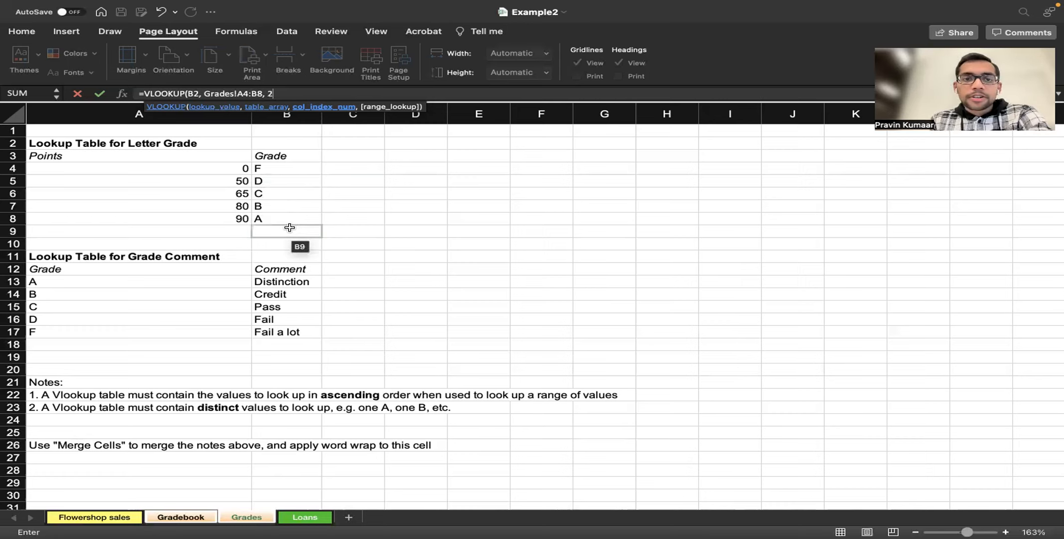
text(,)
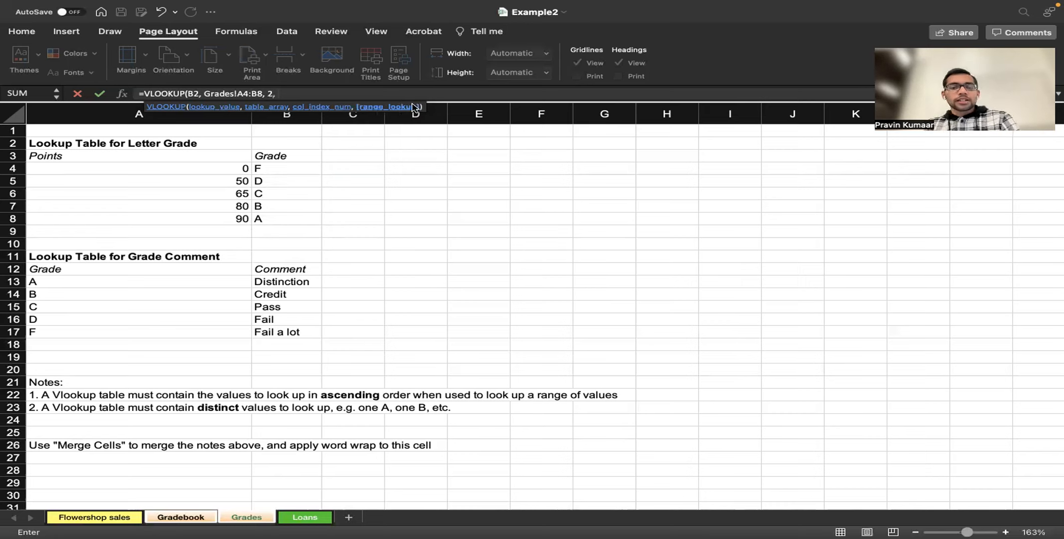
- Complete the VLOOKUP in C2 with FALSE as the range lookup argument for an exact match
text( T)
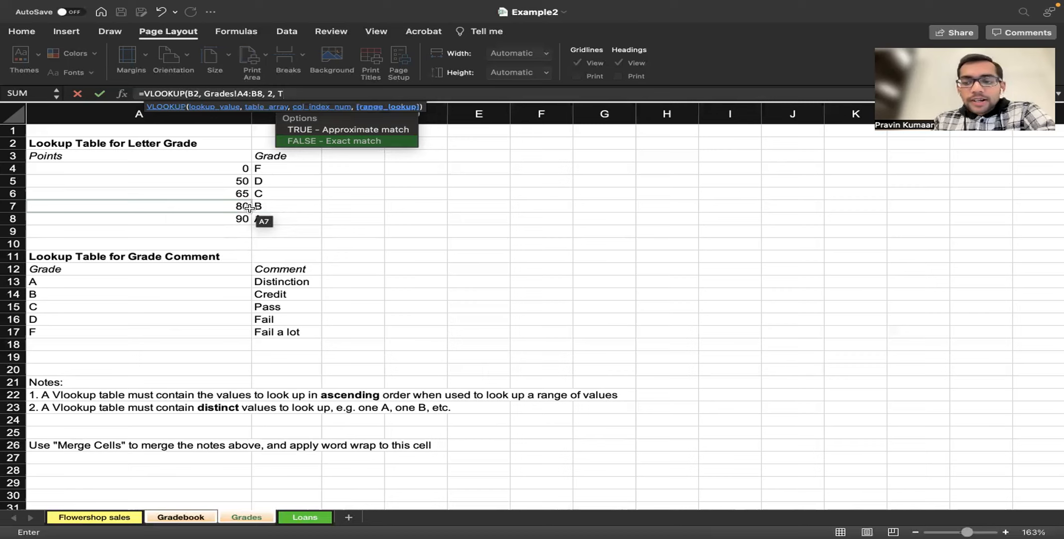
key(BackSpace)
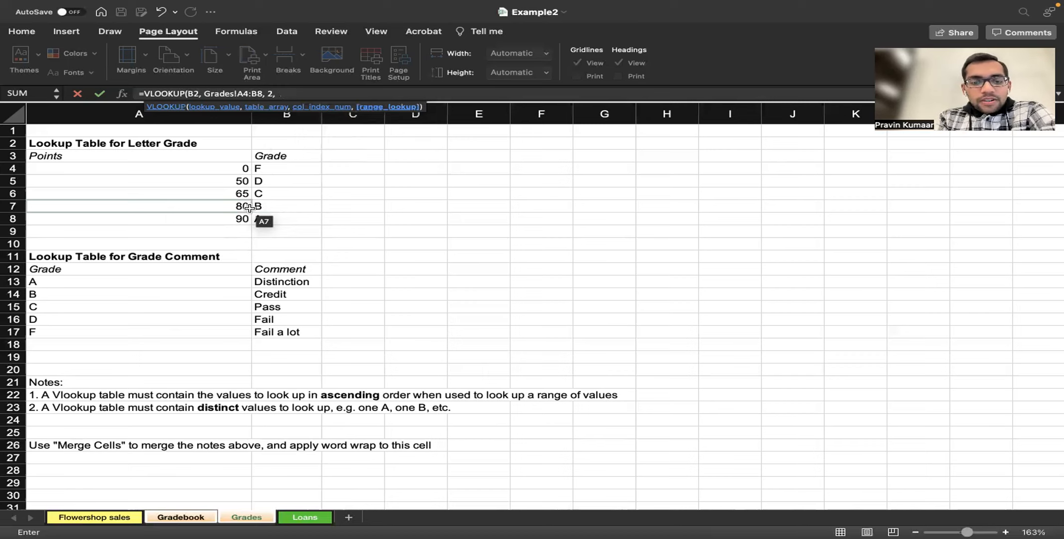
text(T)
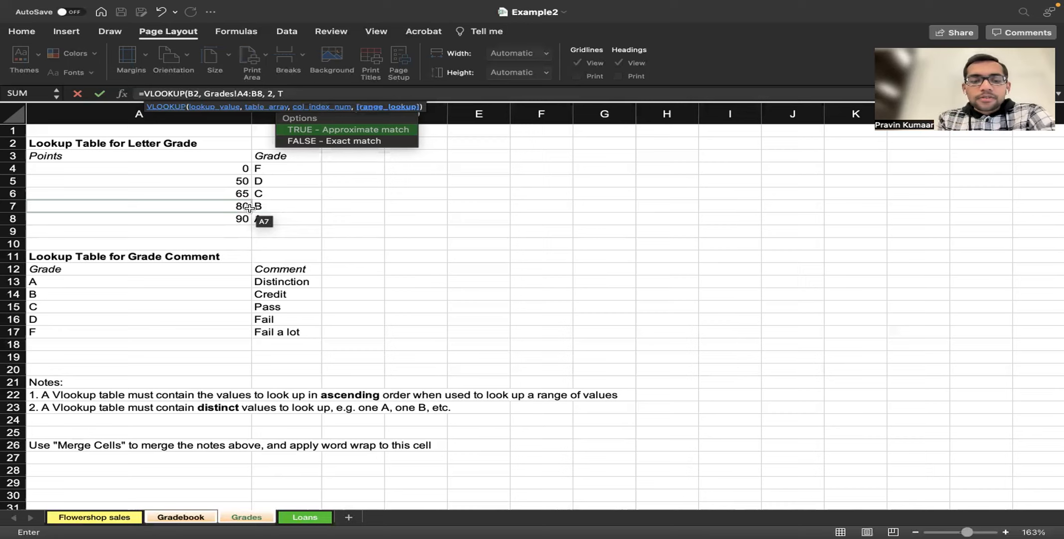
key(BackSpace)
text(FA)
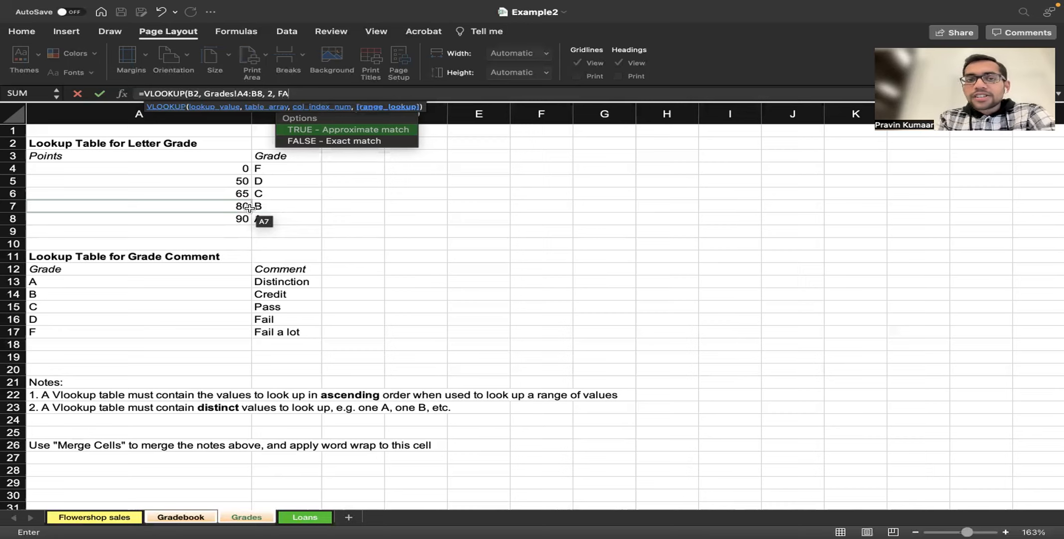
key(Down)
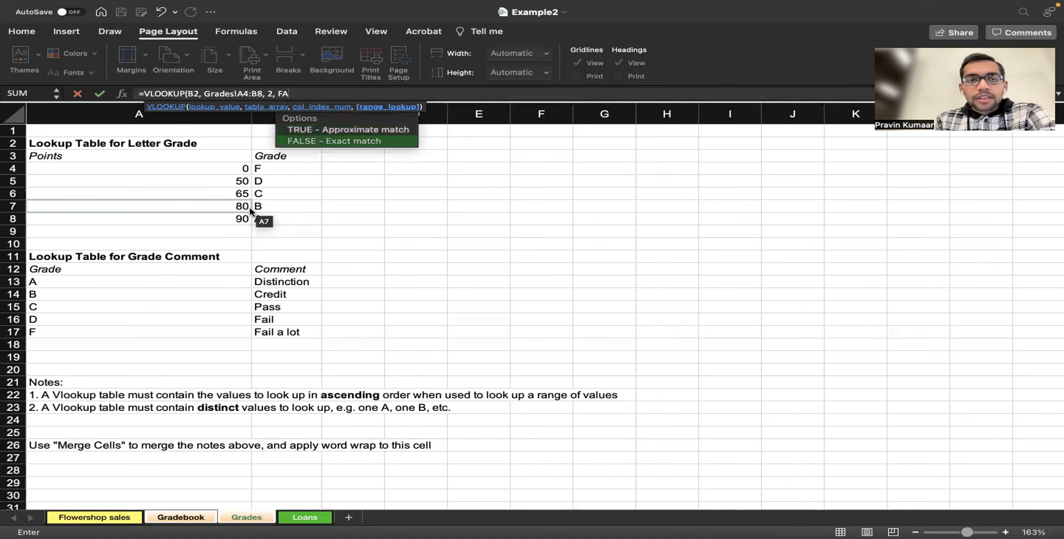
key(Return)
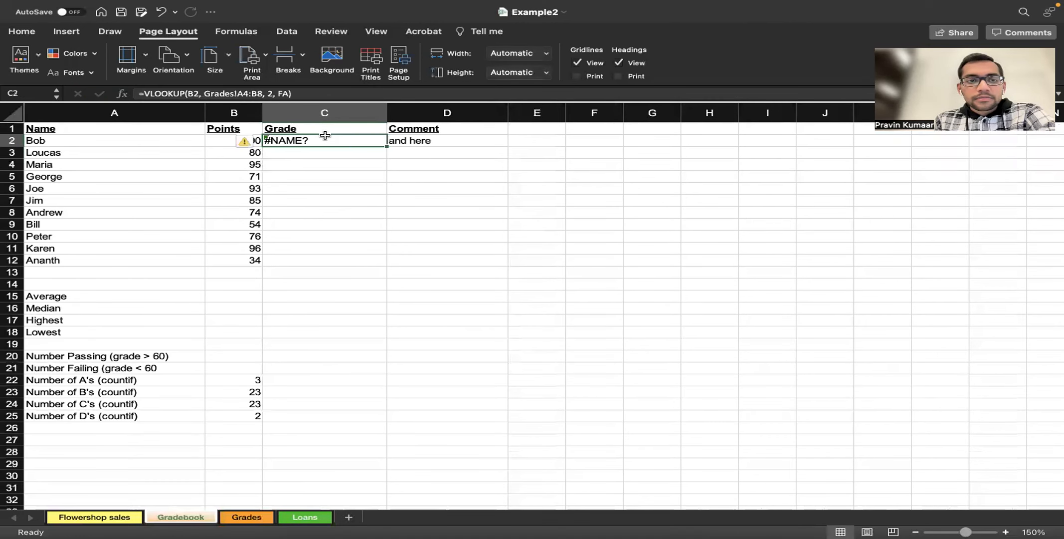
key(F2)
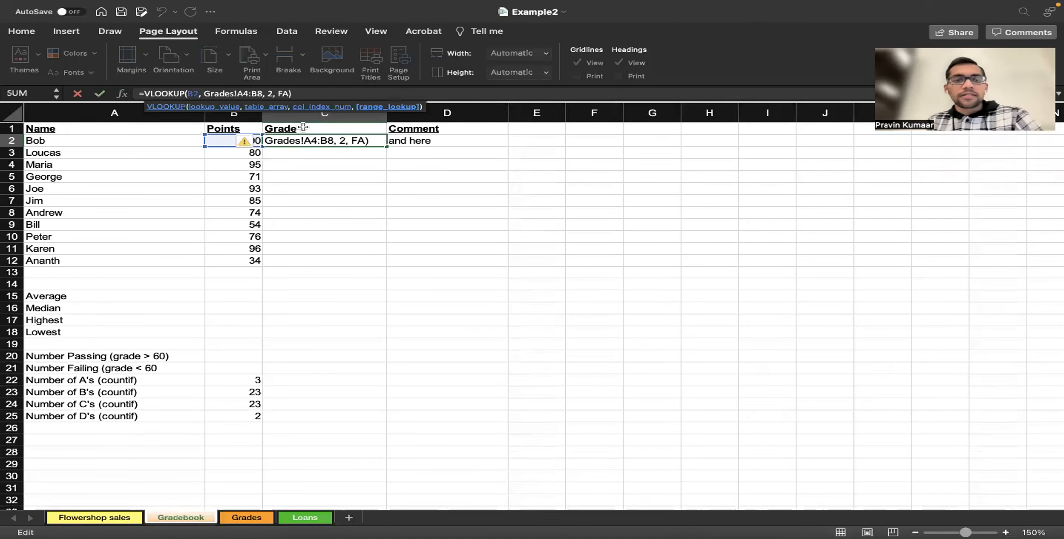
text(LSE)
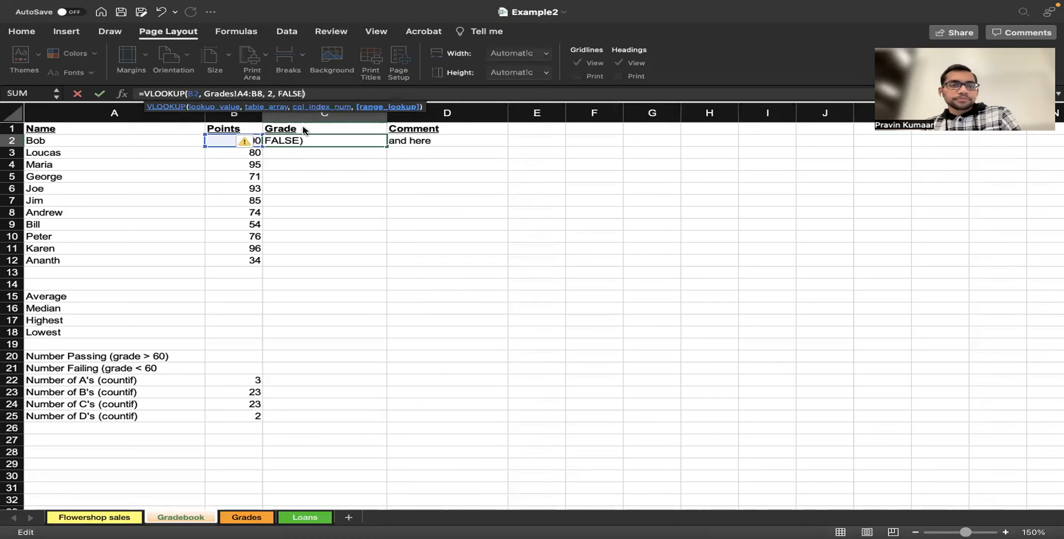
key(Return)
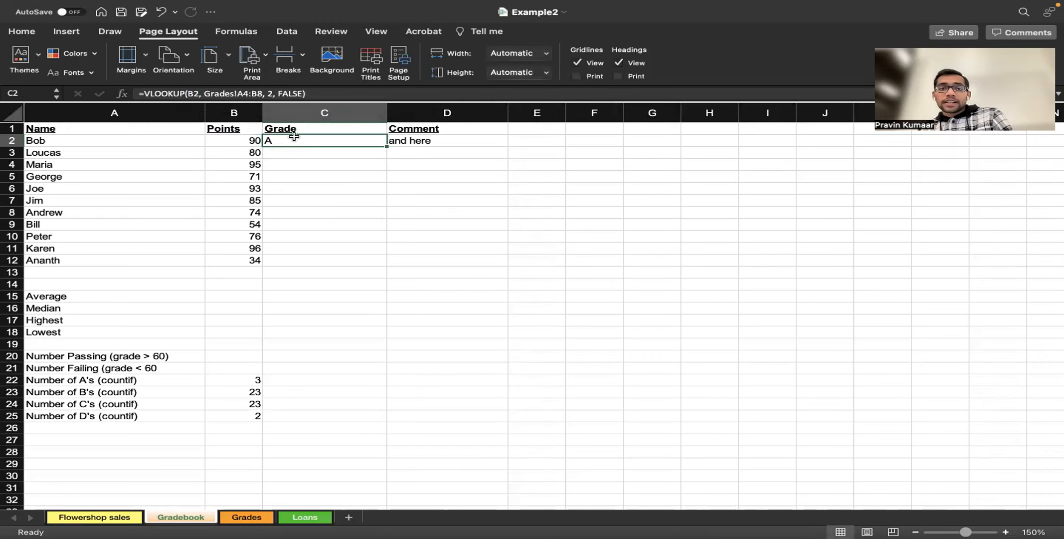
- Fill the Grade formula from C2 down to C12 for all students and inspect the copied formula in C3
key(Left)
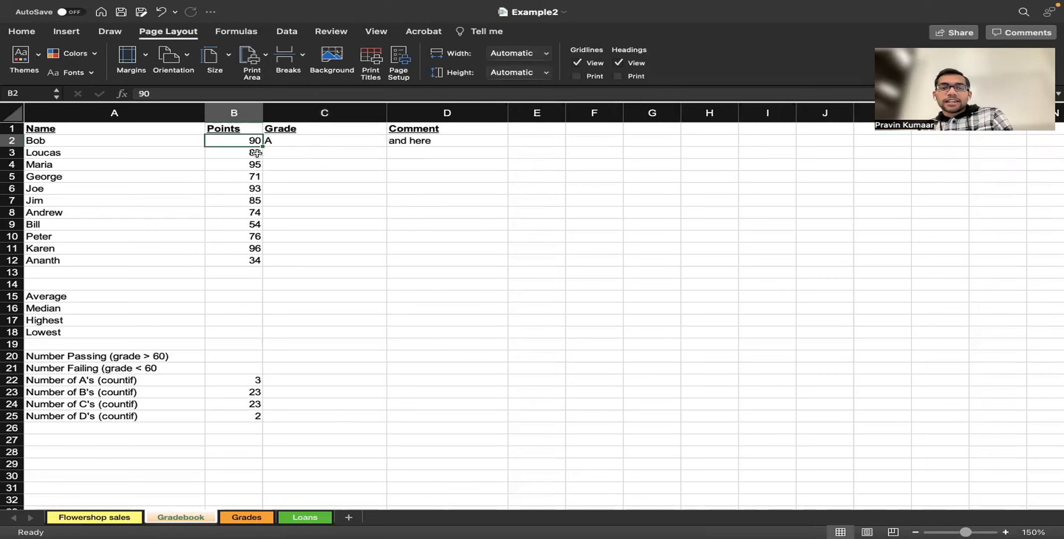
key(Down)
click(255, 518)
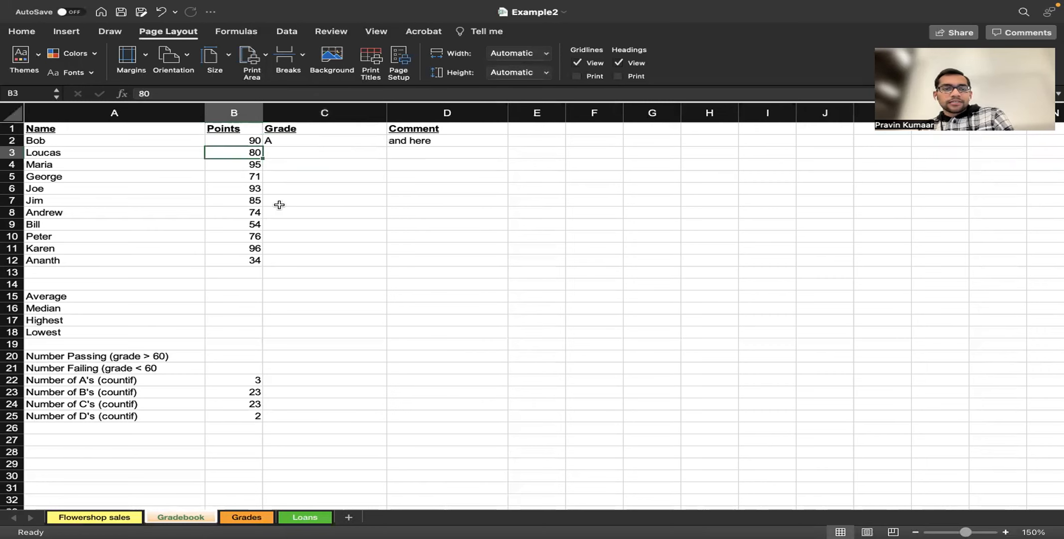
click(182, 516)
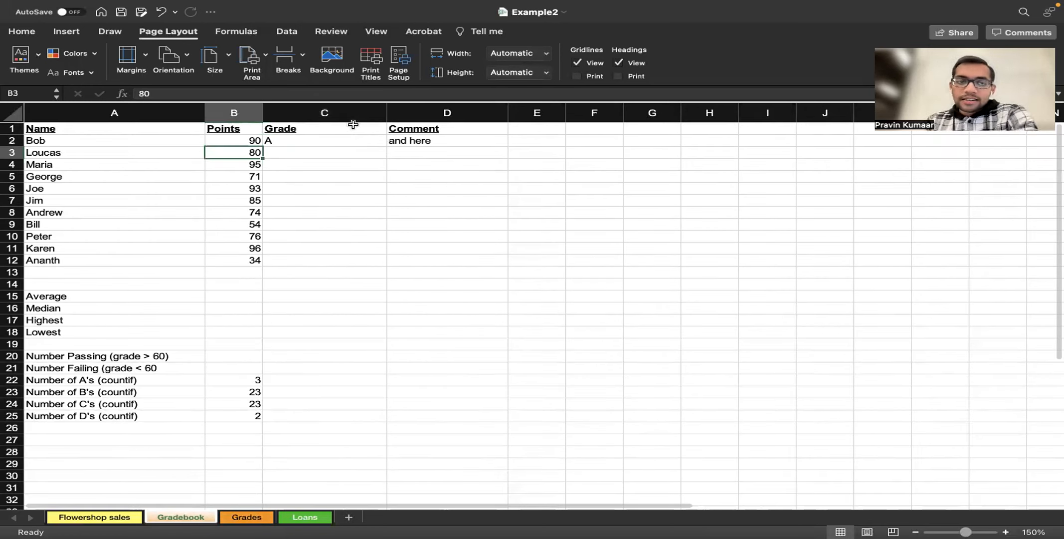
drag(388, 145, 395, 258)
click(305, 152)
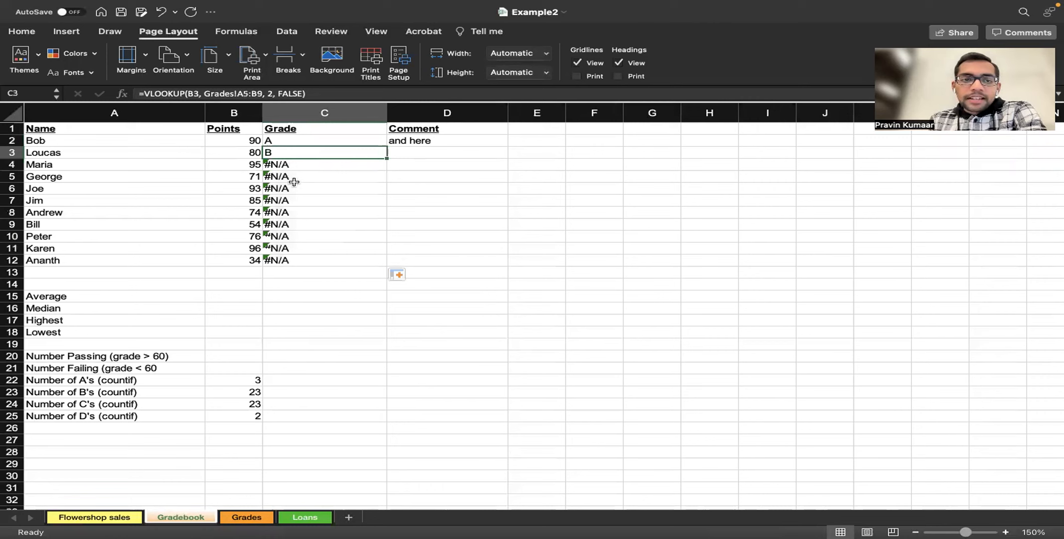
- Compare the copied VLOOKUP formula in C4 with the points thresholds in A4:A8 on the Grades sheet
click(293, 166)
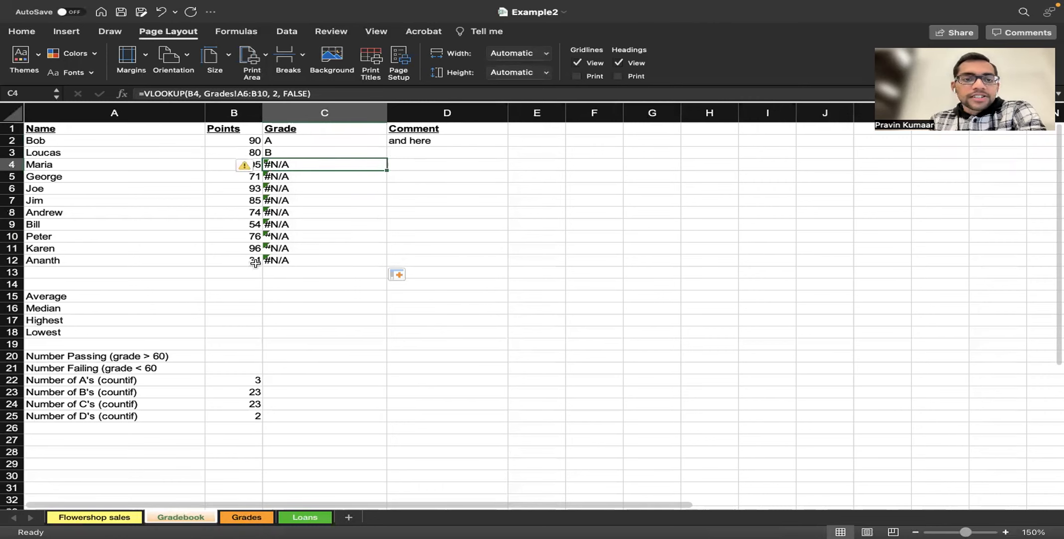
click(247, 516)
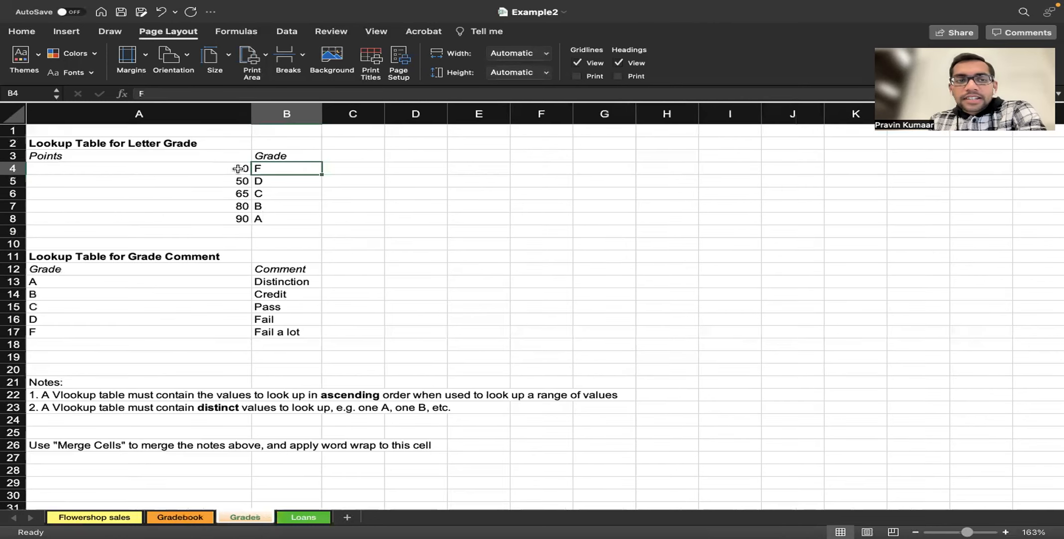
click(240, 168)
shift+click(234, 216)
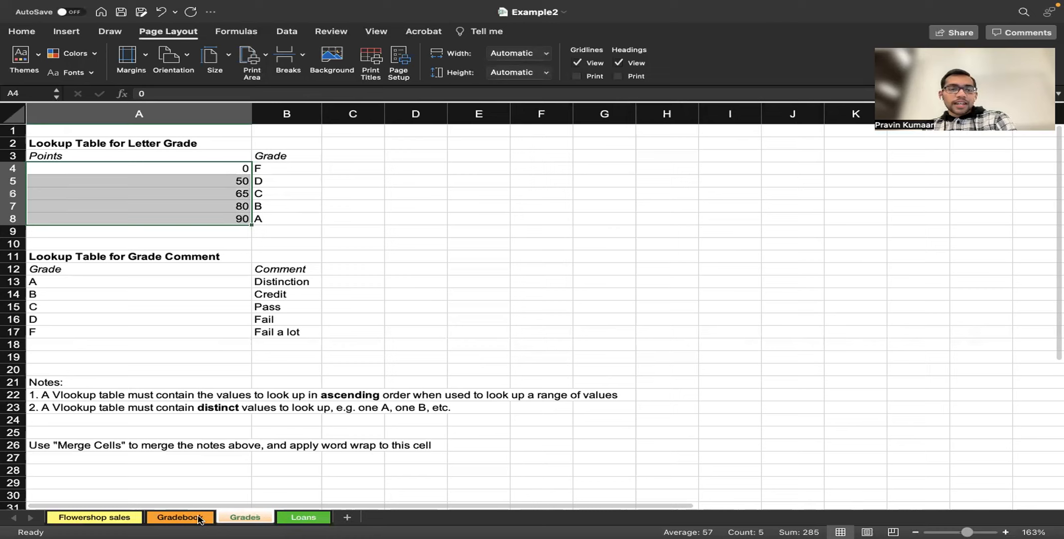
click(179, 516)
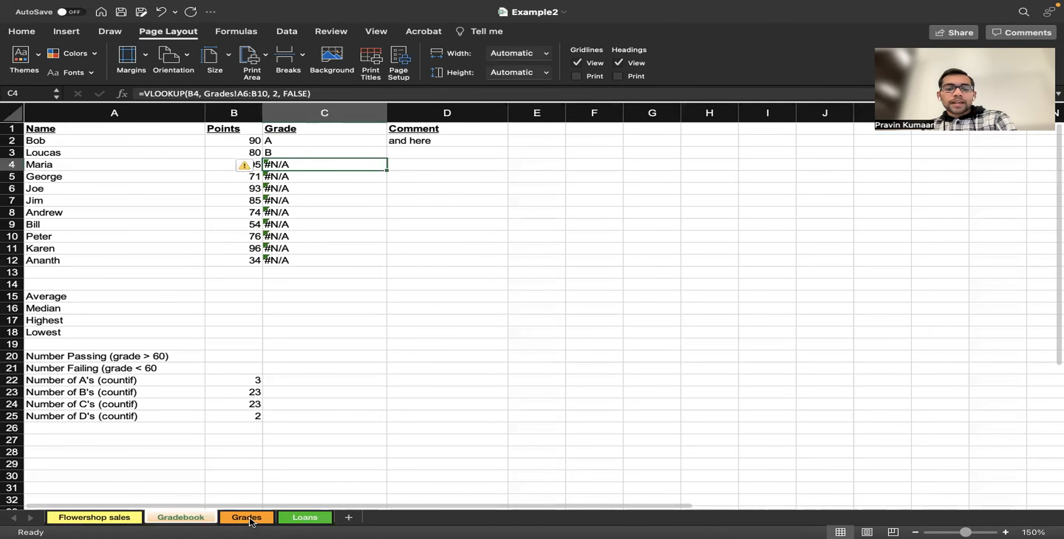
key(ctrl+Page_Down)
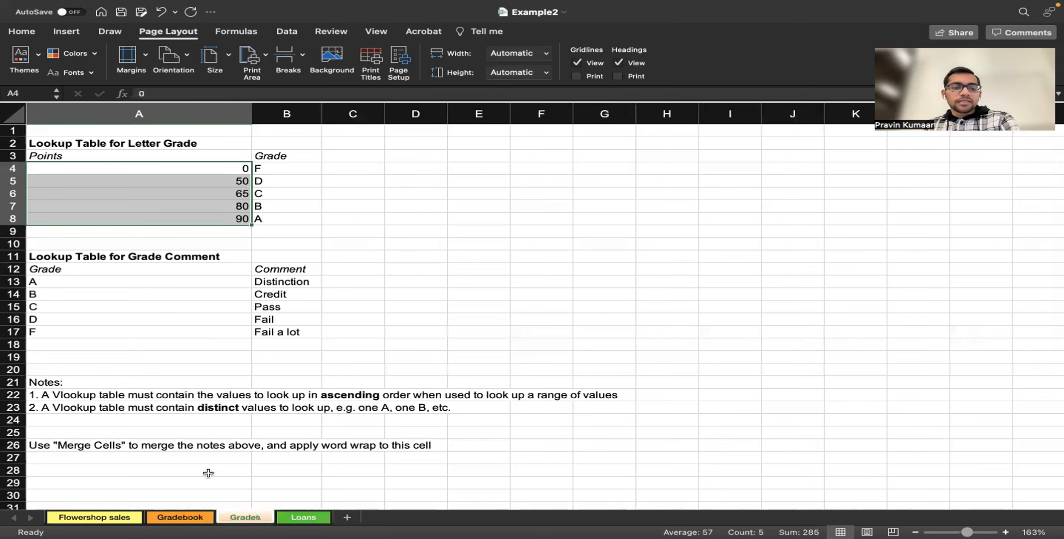
key(ctrl+Page_Up)
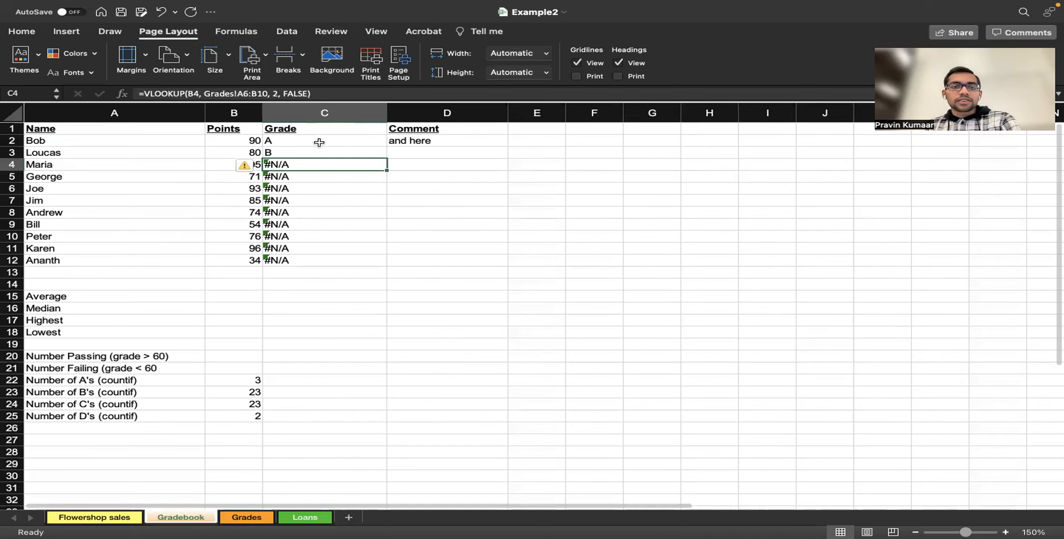
- Change the range lookup argument of the VLOOKUP in C2 to TRUE for an approximate match
double_click(300, 141)
key(BackSpace)
key(BackSpace)
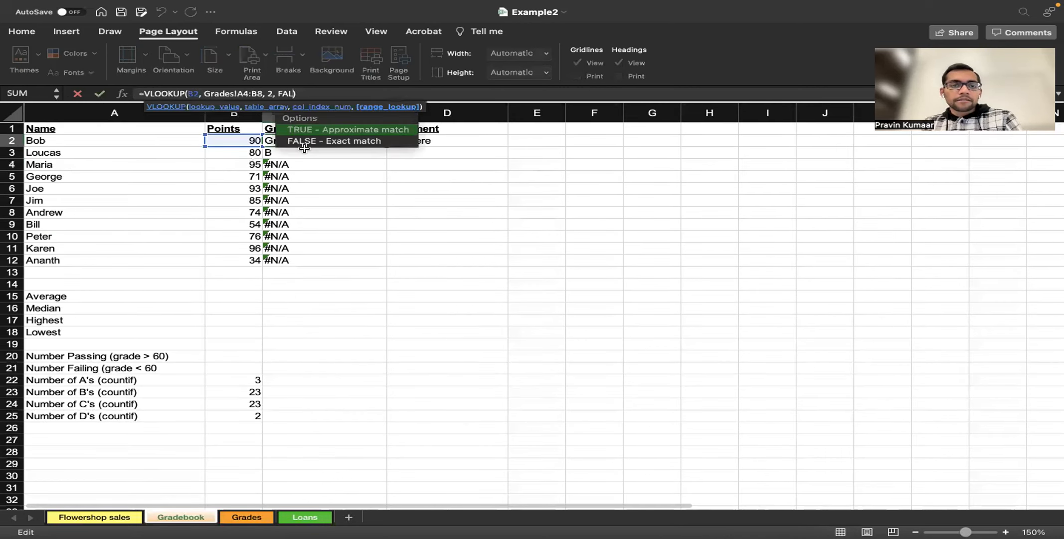
key(BackSpace)
key(BackSpace)
key(BackSpace)
text(T)
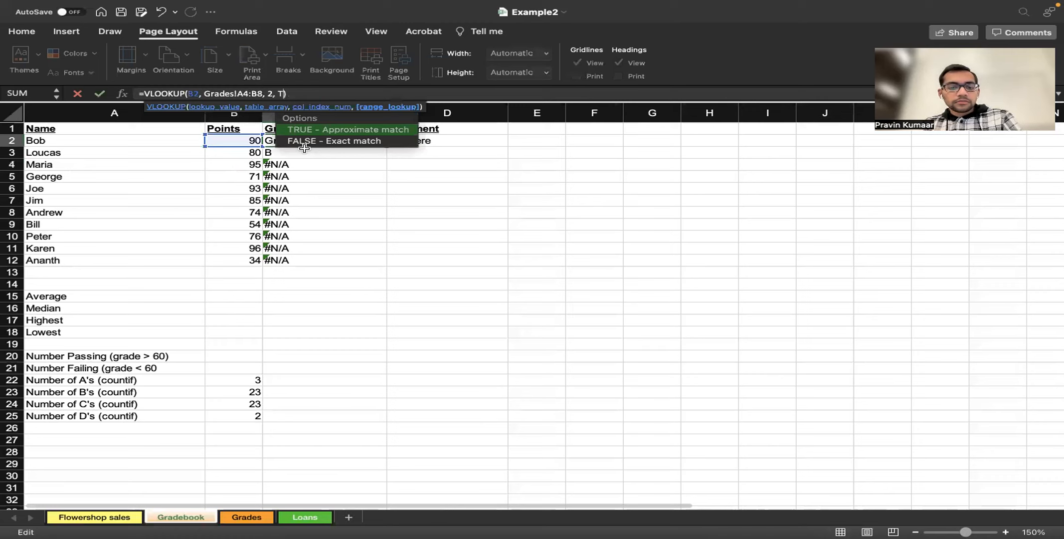
text(RUE)
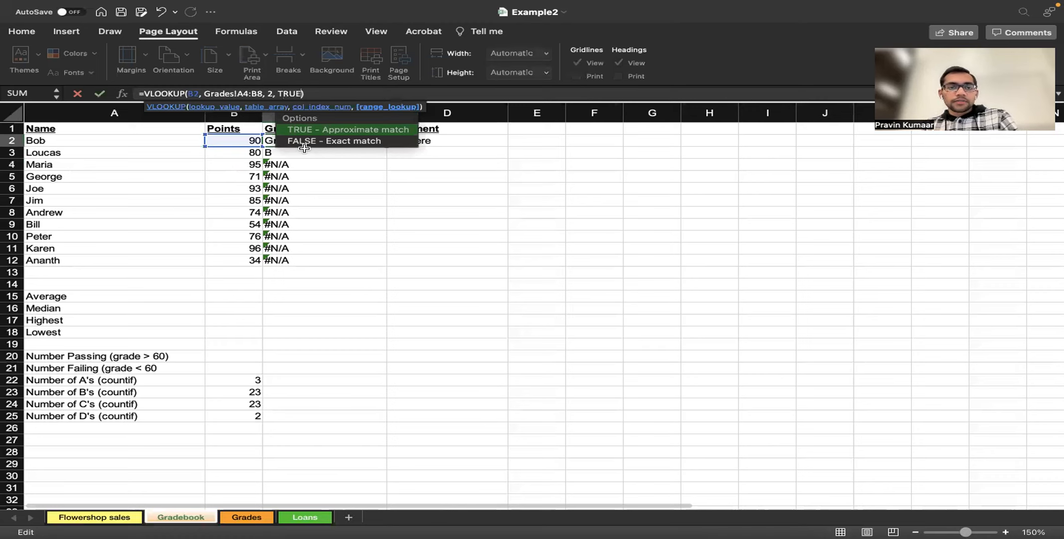
key(Down)
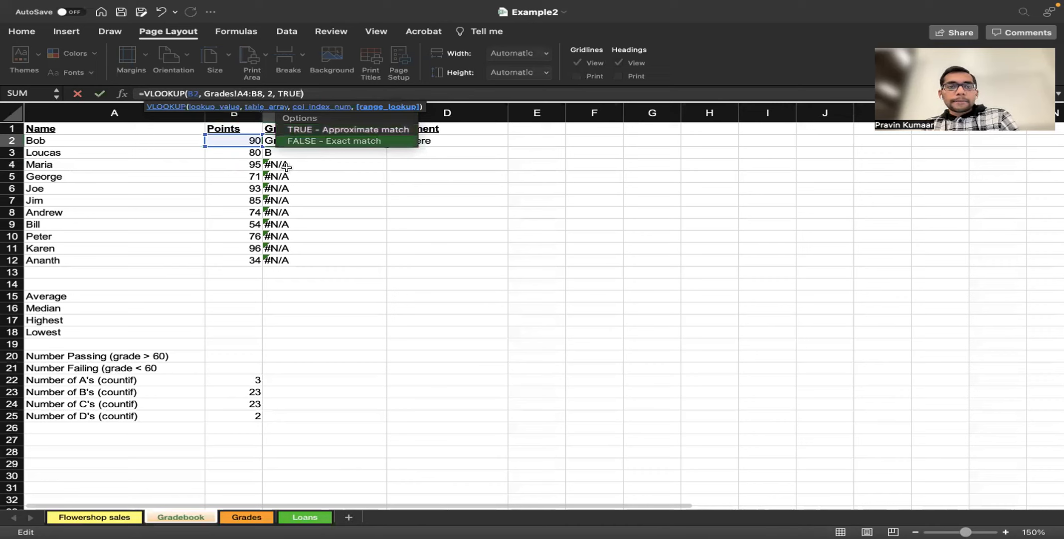
key(Return)
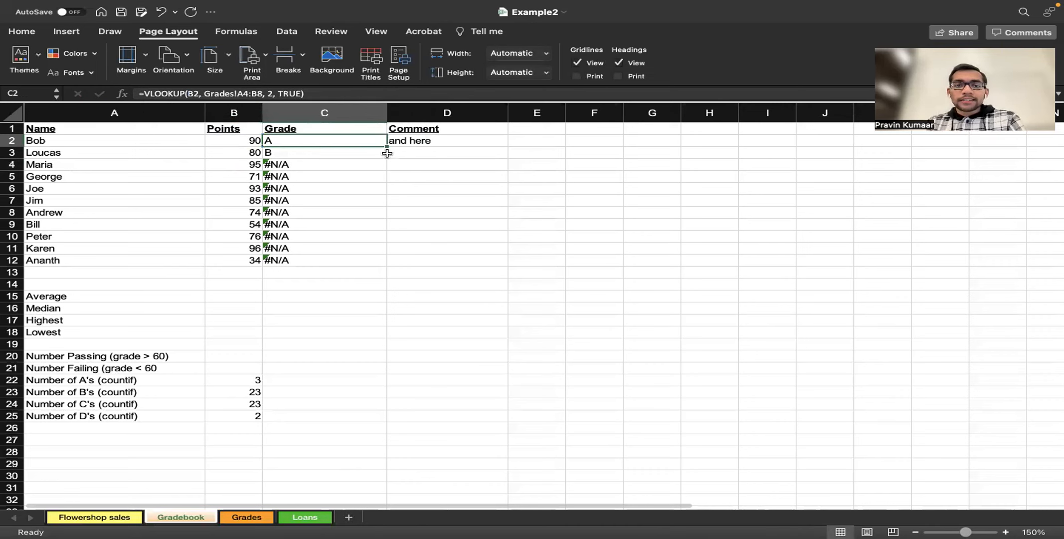
- Fill the approximate-match Grade formula from C2 down to C12 and check the copied formulas row by row
drag(387, 147, 367, 259)
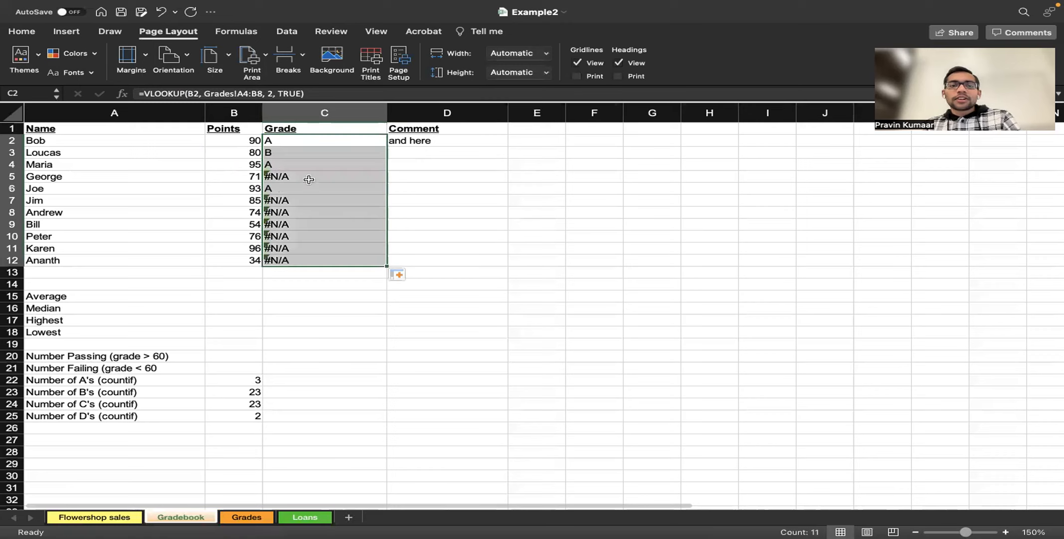
click(309, 180)
key(Down)
key(Down)
key(Down)
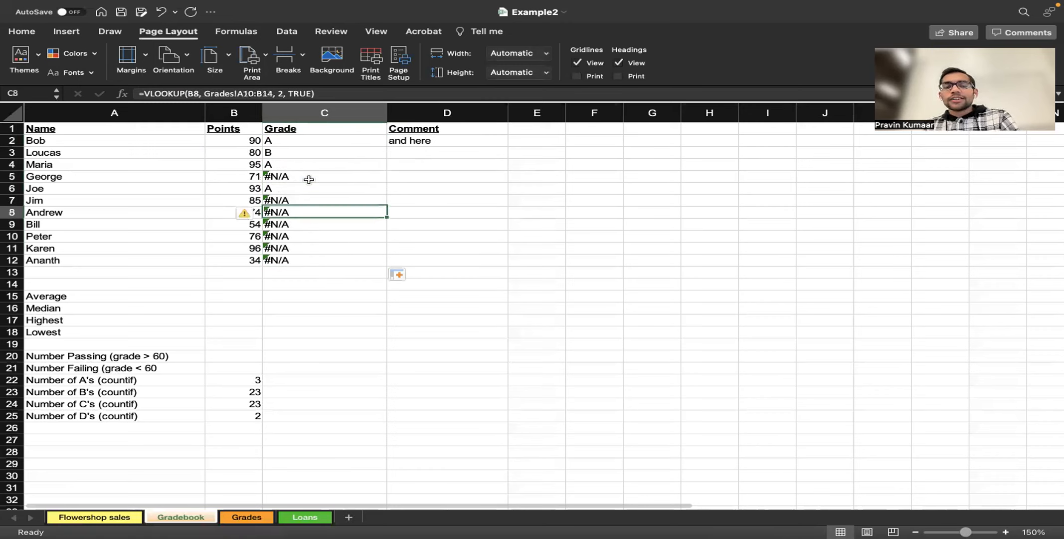
key(Down)
key(Down)
key(Down)
key(Down)
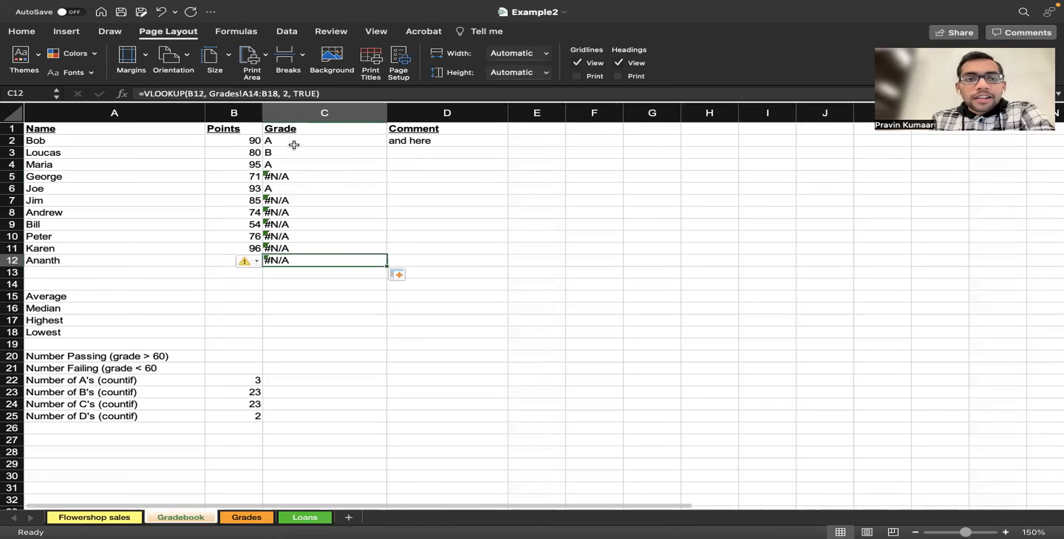
- Examine the lookup value and table array references of the Grade formulas in C2 and C3
click(294, 145)
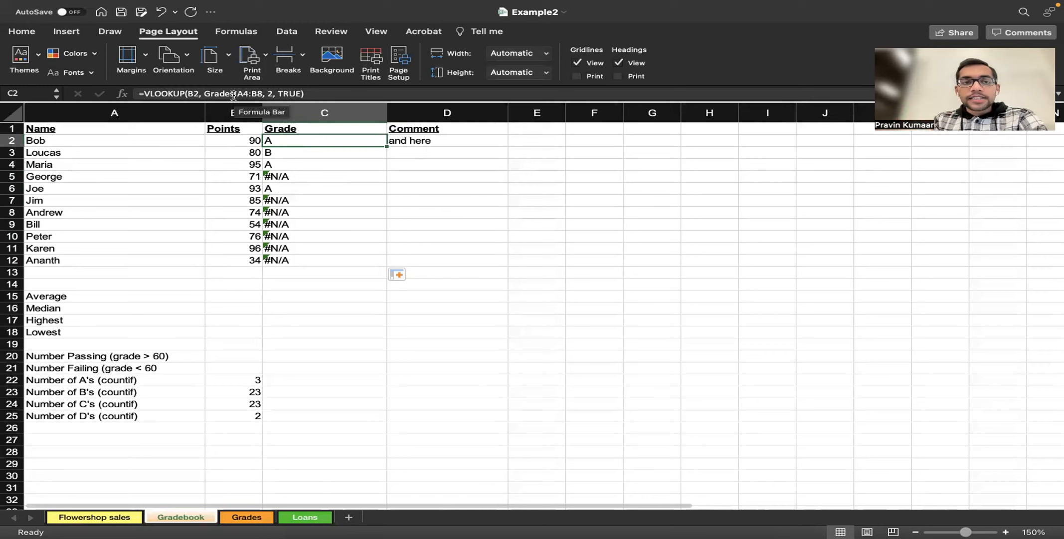
click(232, 139)
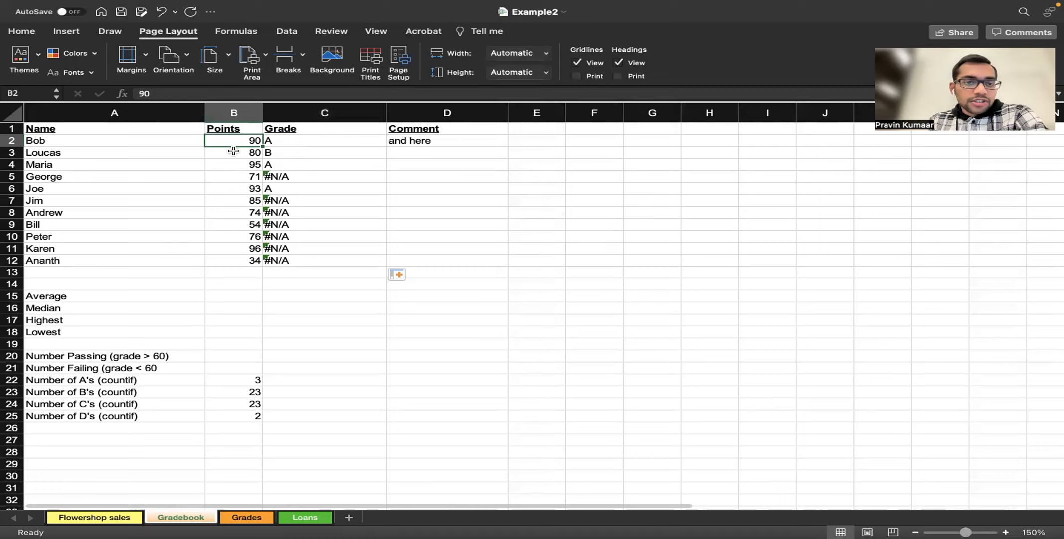
click(285, 142)
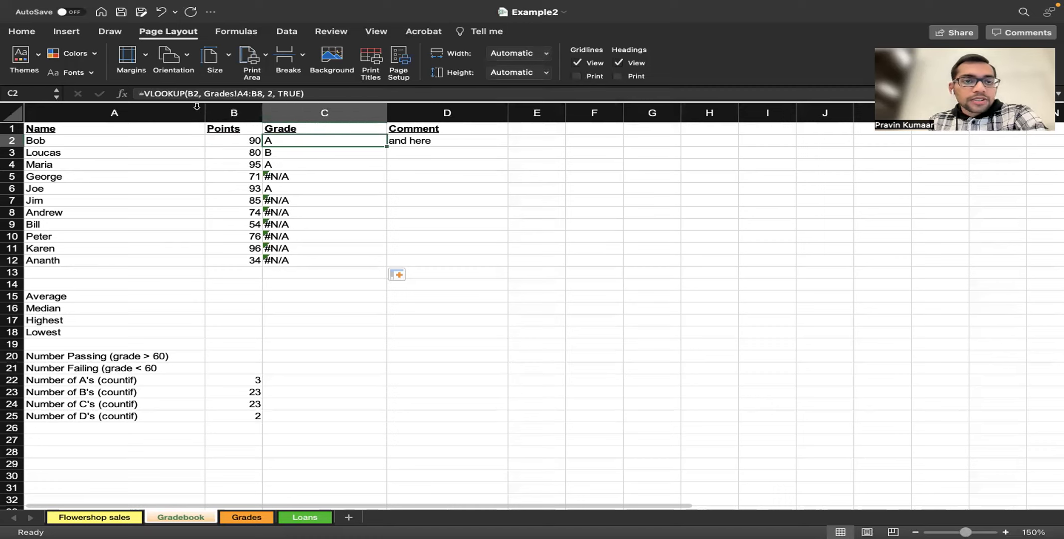
click(289, 153)
click(311, 139)
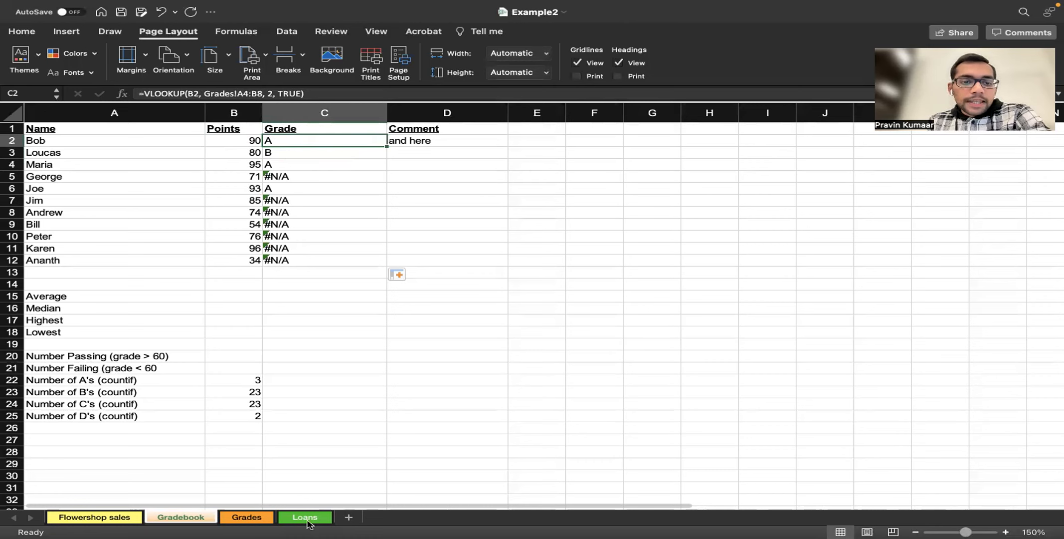
- Trace the table array on the Grades sheet, starting from A4:B8, and compare it with the references in Gradebook cells C4 and C3
click(255, 518)
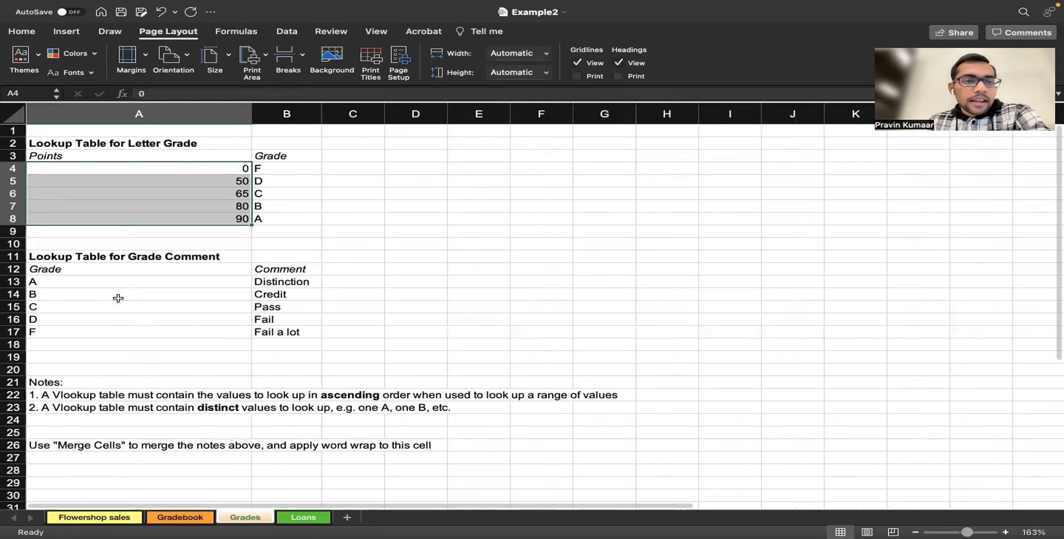
click(160, 171)
shift+click(296, 217)
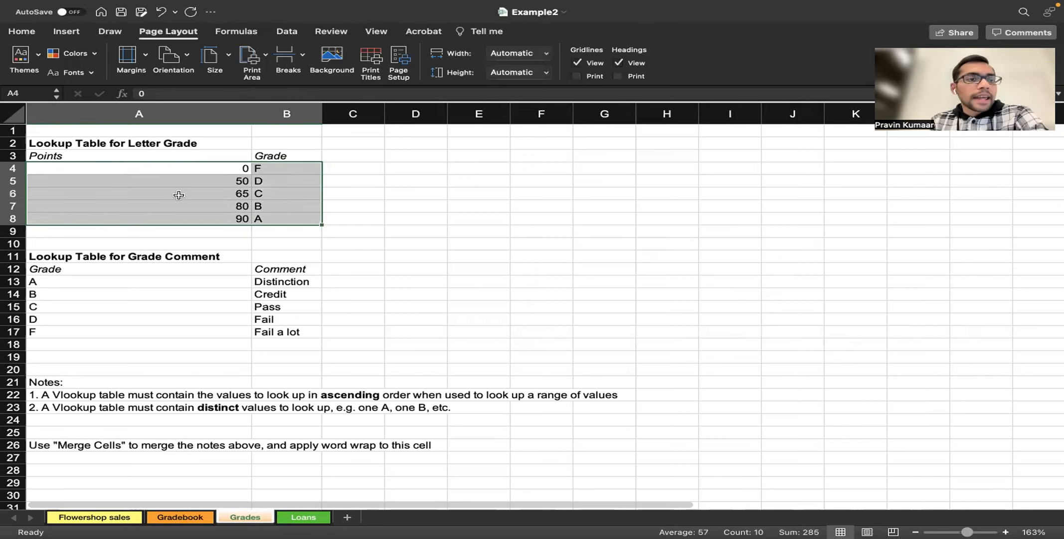
click(171, 181)
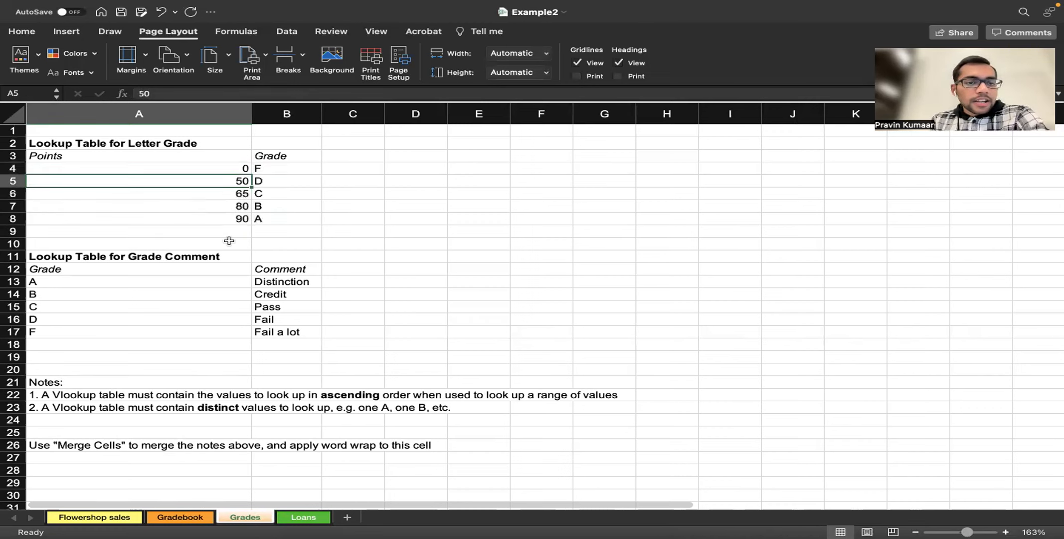
click(273, 234)
click(172, 195)
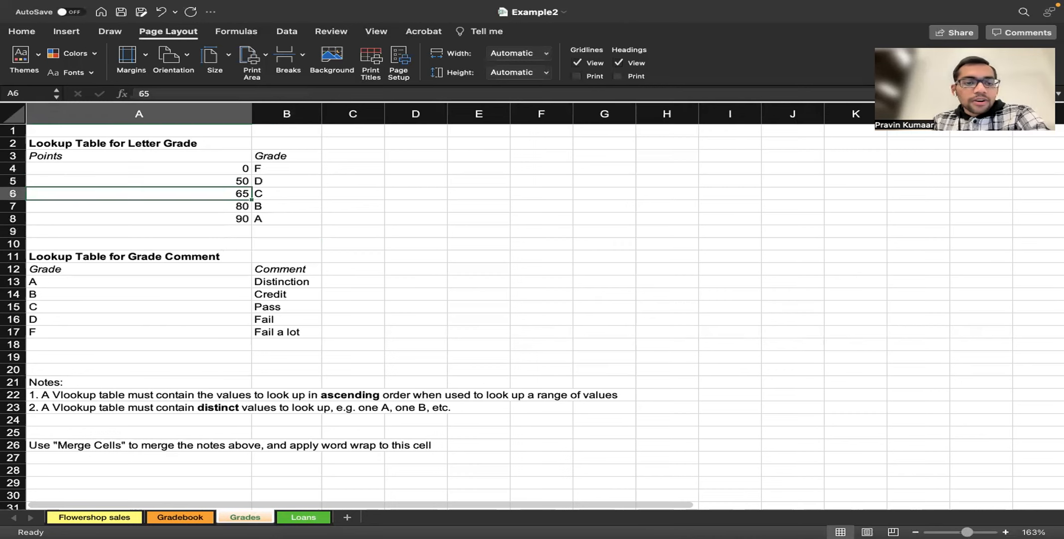
click(272, 244)
click(180, 517)
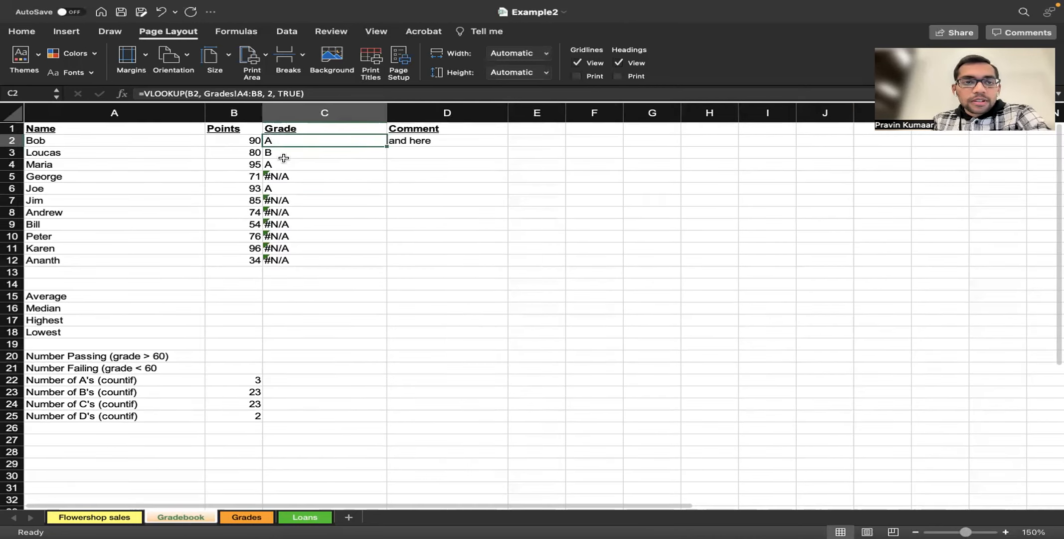
click(280, 163)
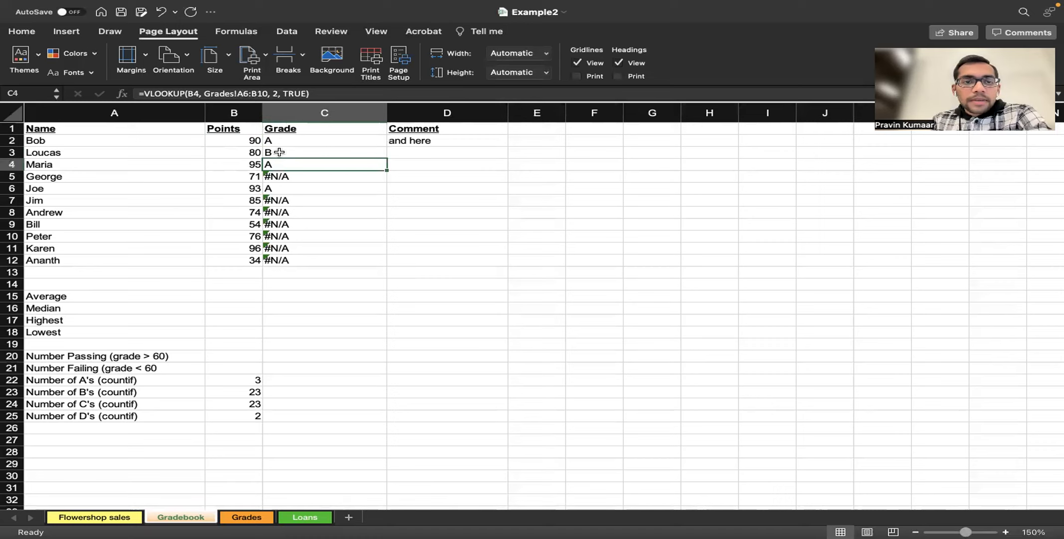
click(279, 152)
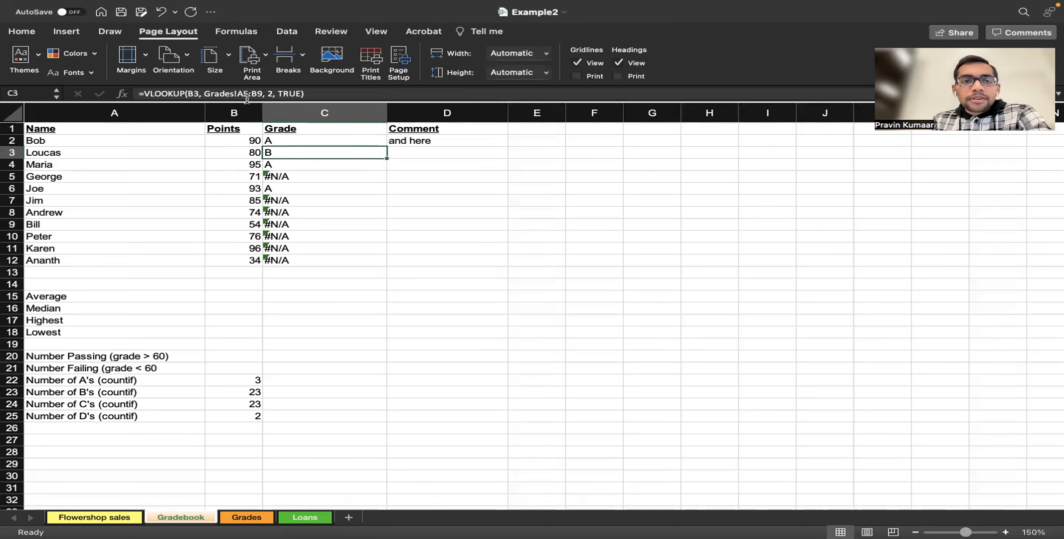
- Make the table array in C2's VLOOKUP an absolute reference, Grades!$A$4:$B$8
click(282, 140)
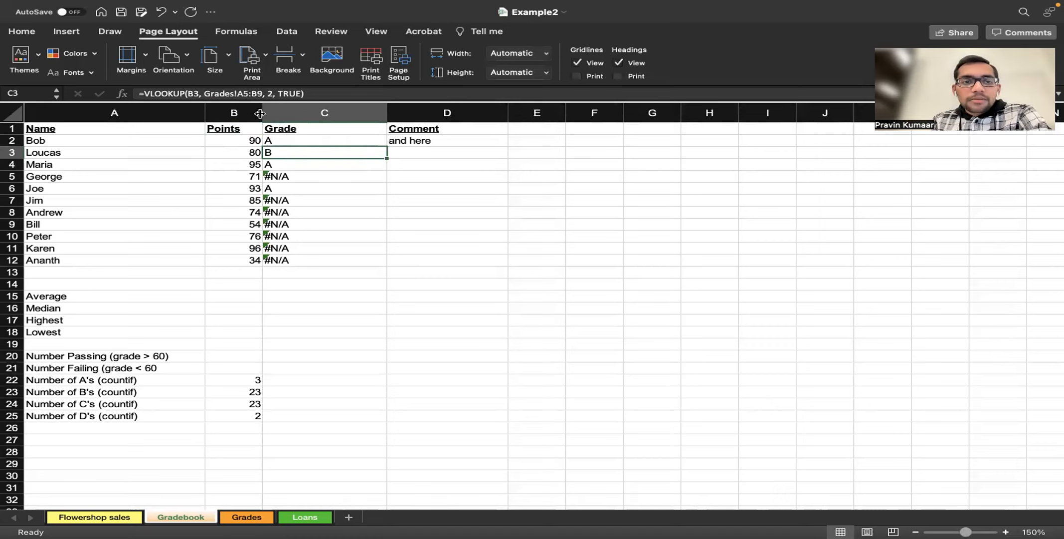
click(238, 93)
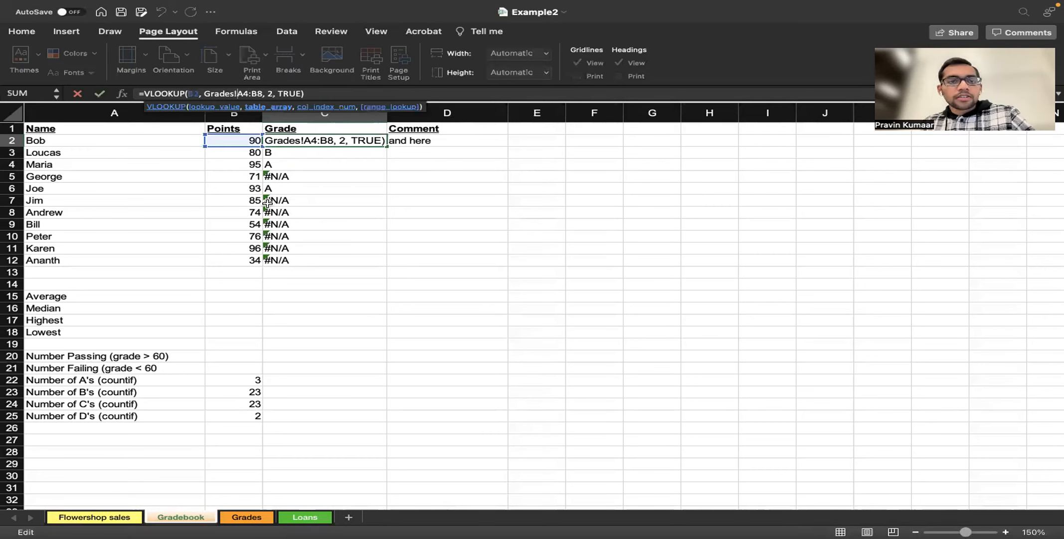
text($A$)
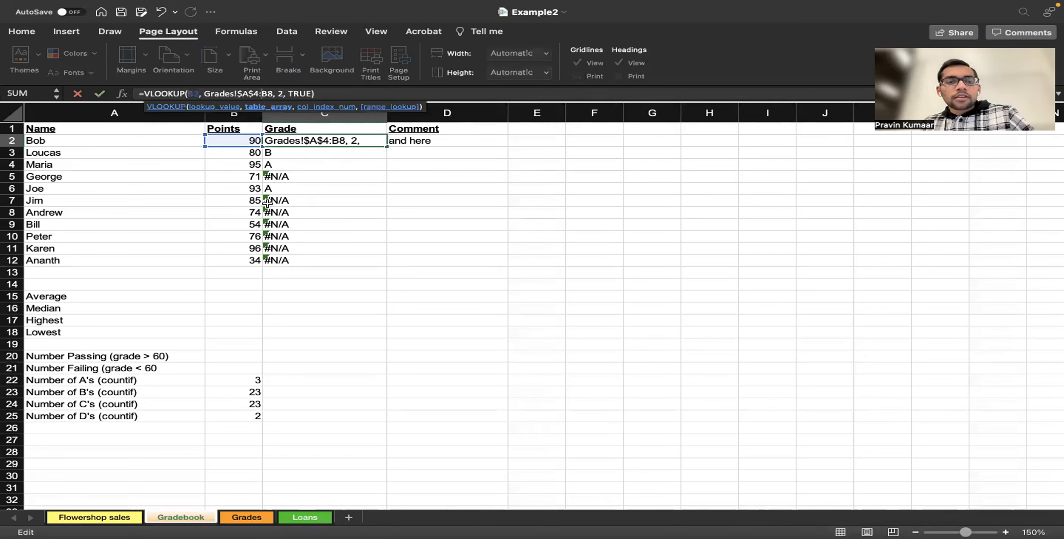
key(Return)
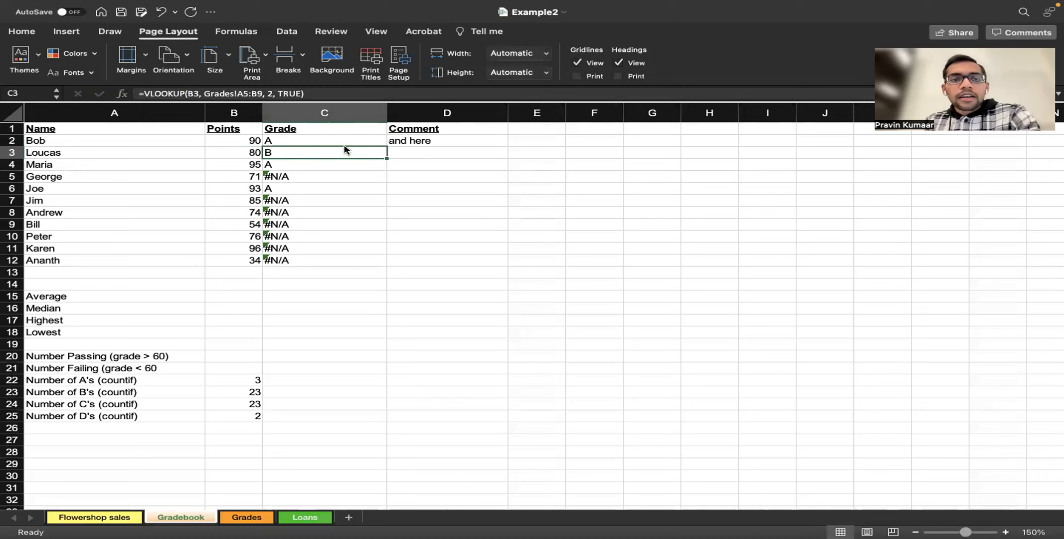
- Fill the Grade formula with the locked table array from C2 down to C12
click(382, 144)
drag(387, 146, 385, 263)
click(441, 269)
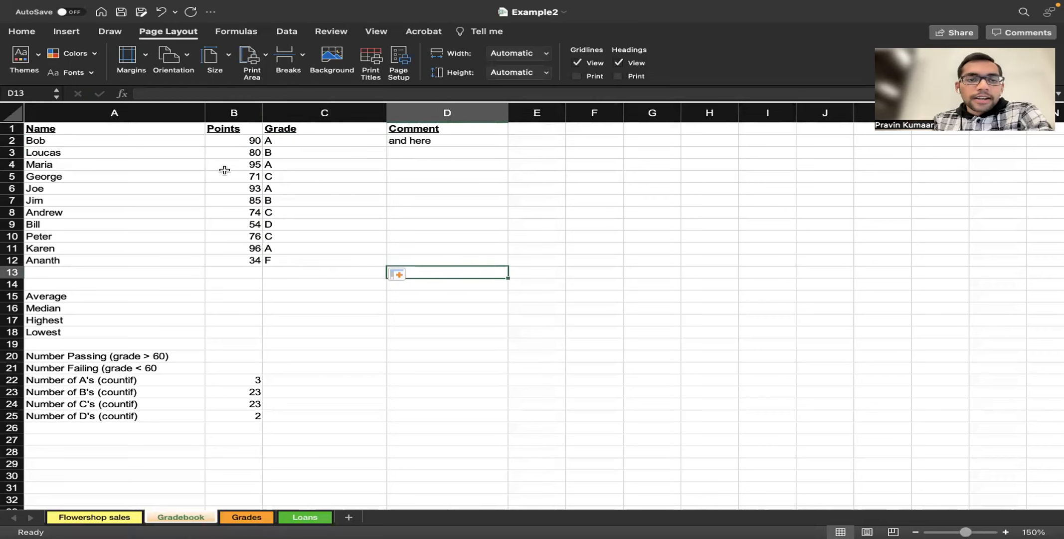
- Review the range lookup argument in C2 against the points thresholds in the letter grade table on the Grades sheet
click(316, 142)
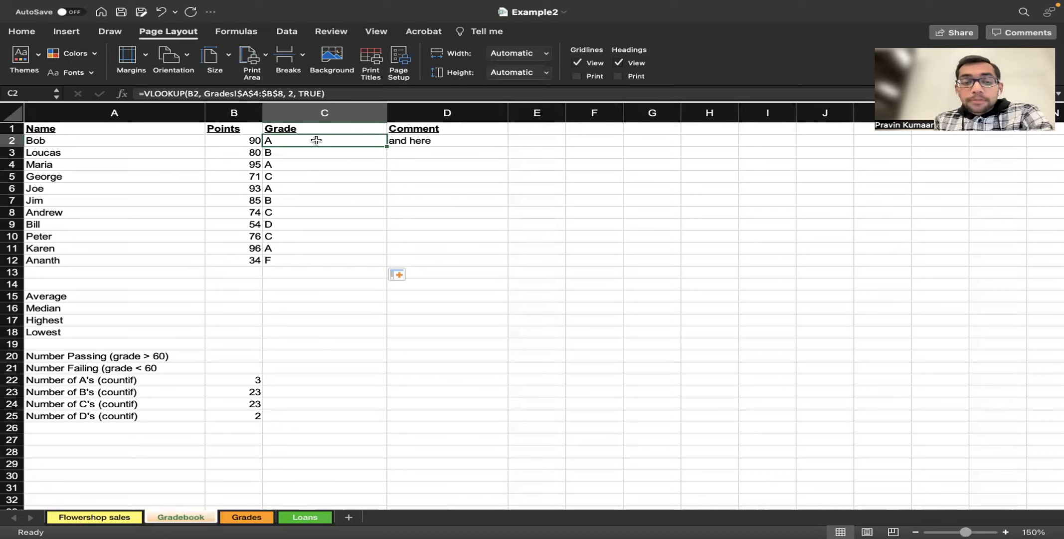
click(309, 95)
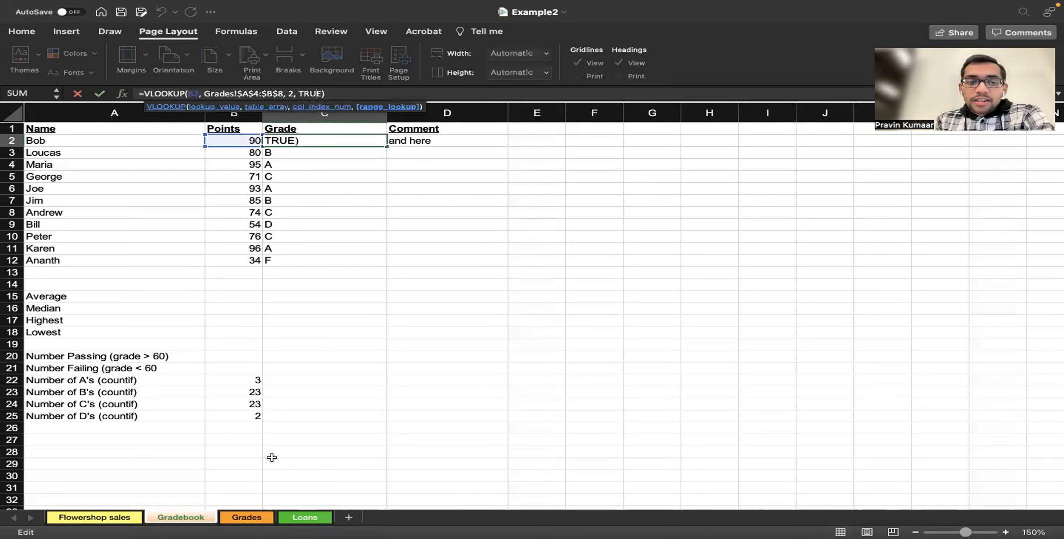
click(250, 516)
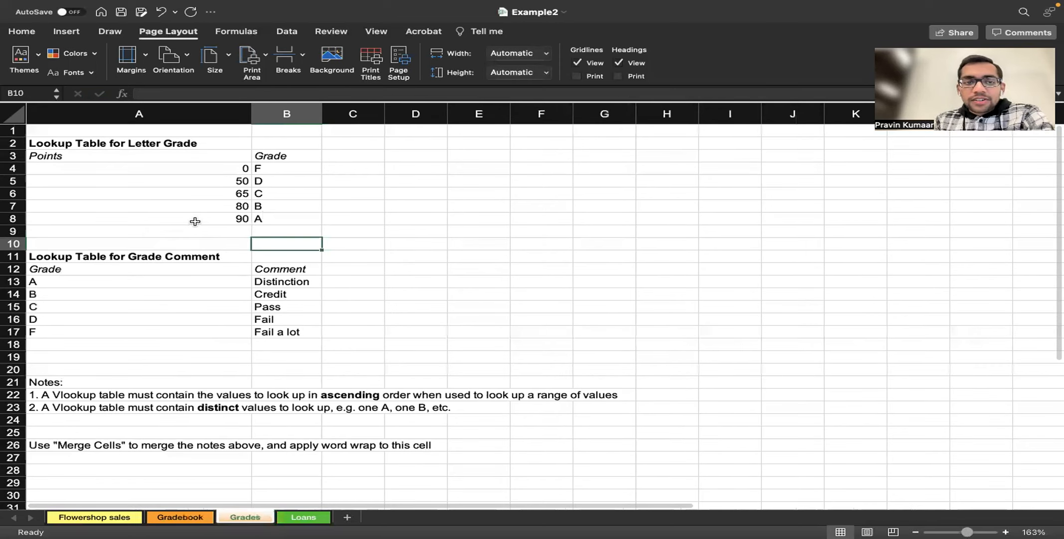
click(195, 220)
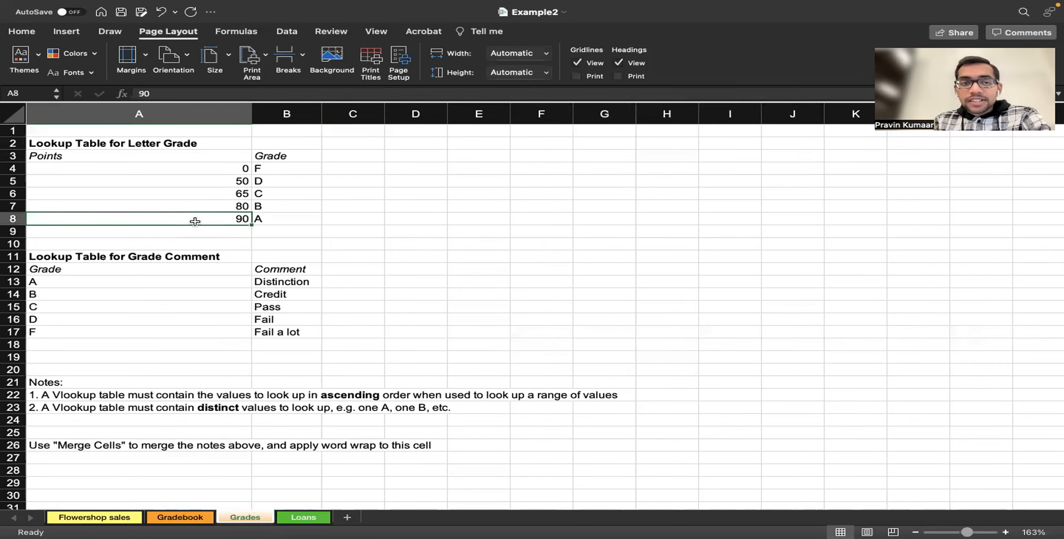
click(188, 517)
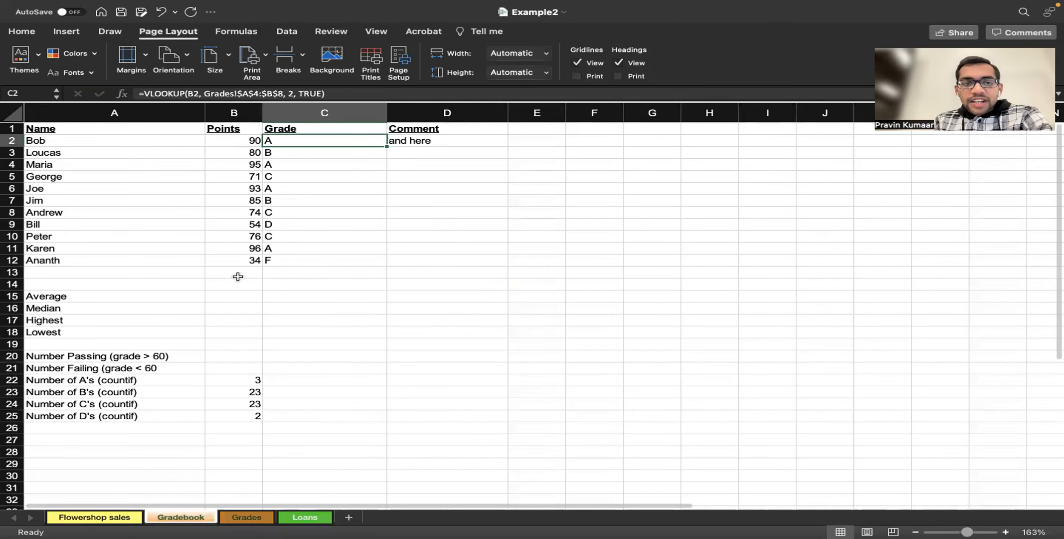
- Trace the points in Gradebook B5 through the thresholds in the Grades sheet's letter grade table to the matching grade in B6
click(247, 176)
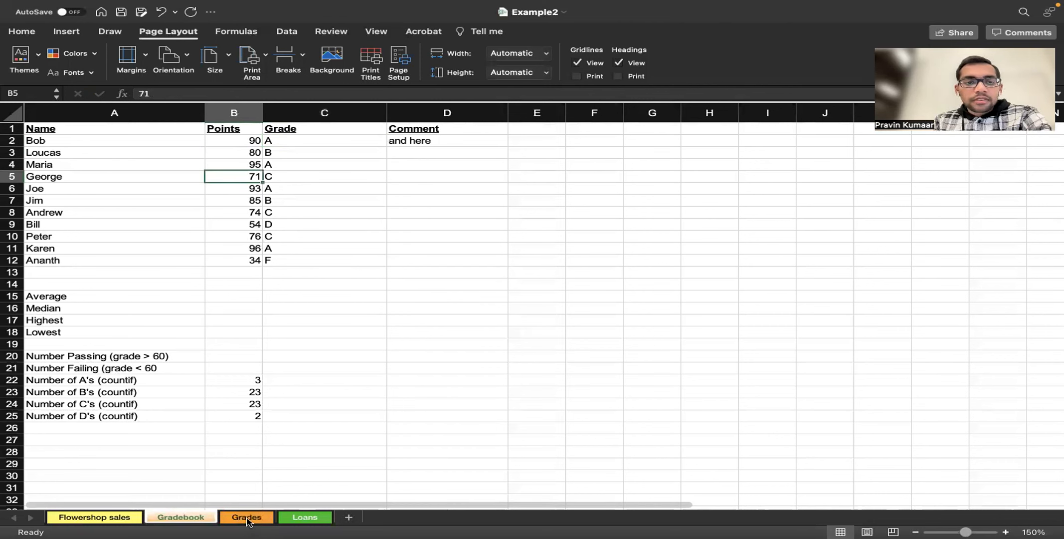
click(246, 517)
drag(216, 169, 213, 217)
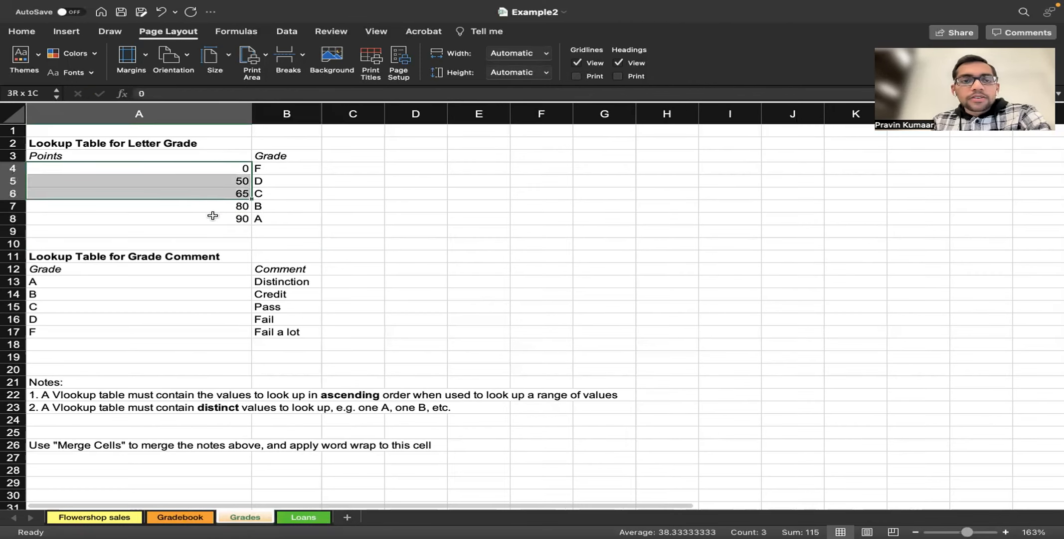
click(224, 173)
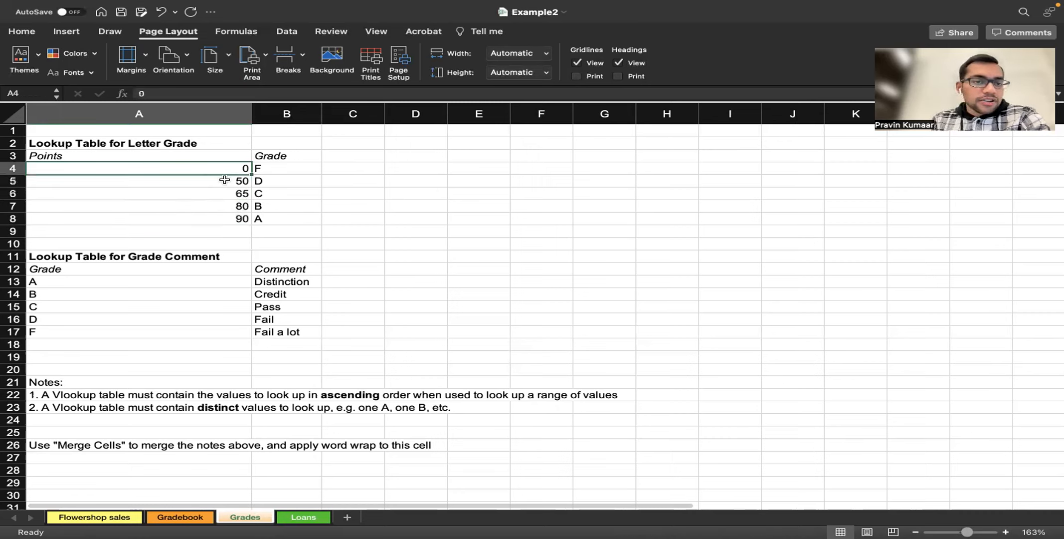
click(224, 180)
click(224, 192)
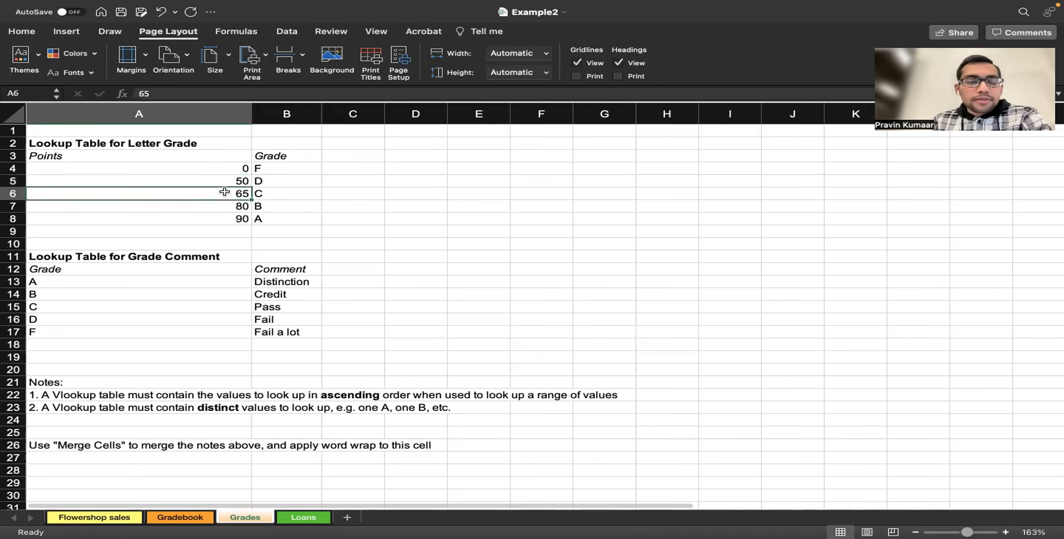
click(227, 206)
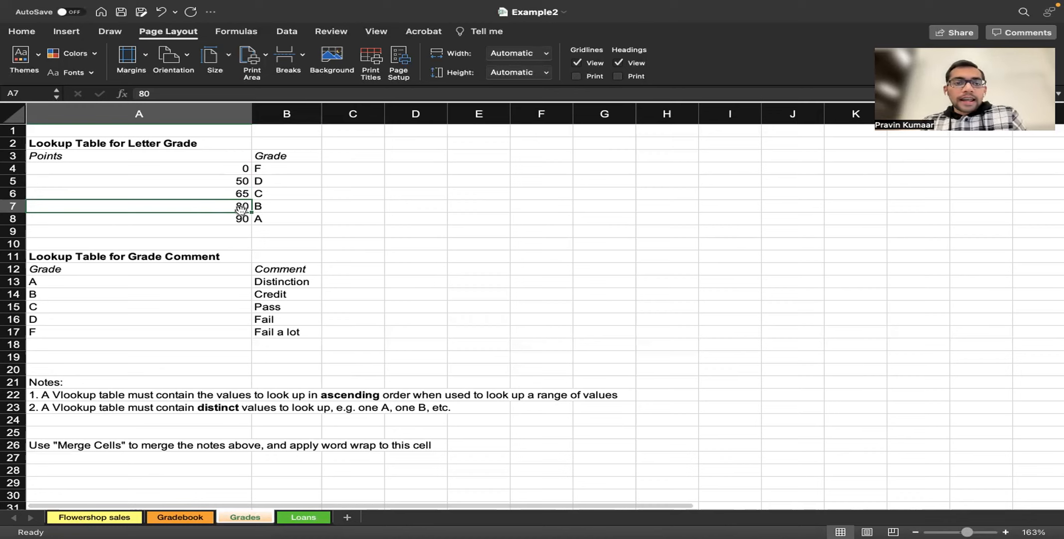
key(Up)
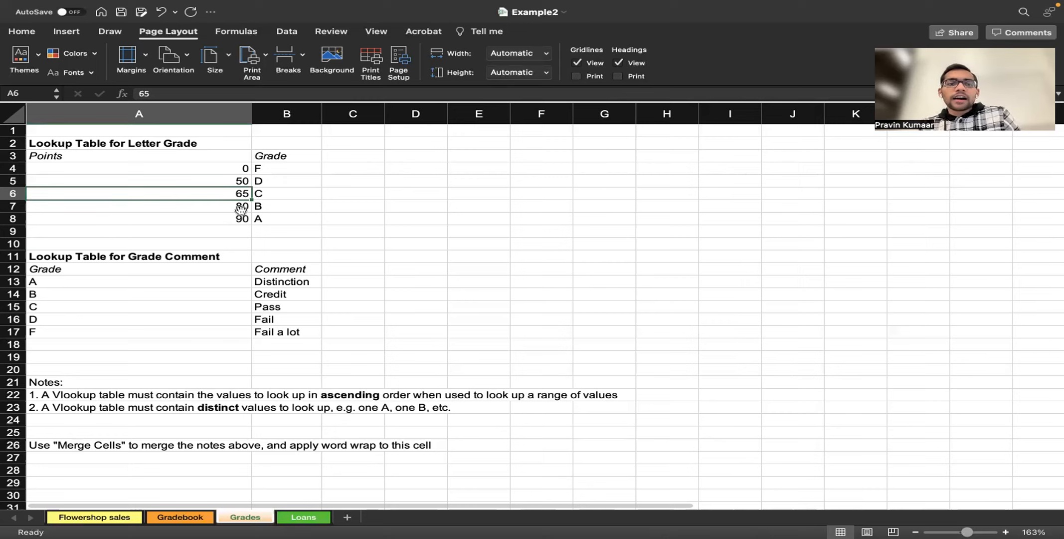
key(Right)
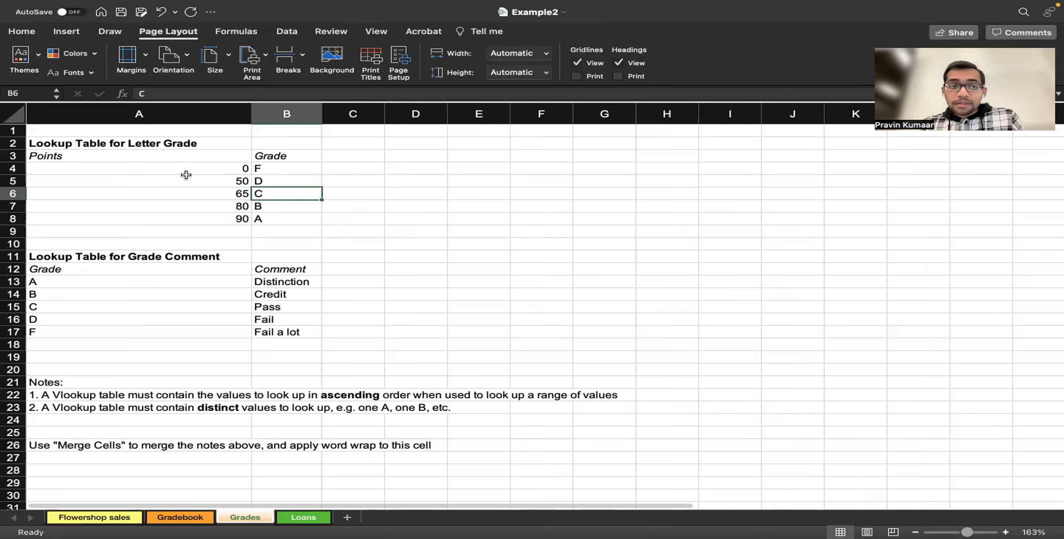
- Examine how approximate matching works through letter grade table A4:B8, going down the points thresholds from A4 to A7 and back to B6
drag(160, 167, 300, 214)
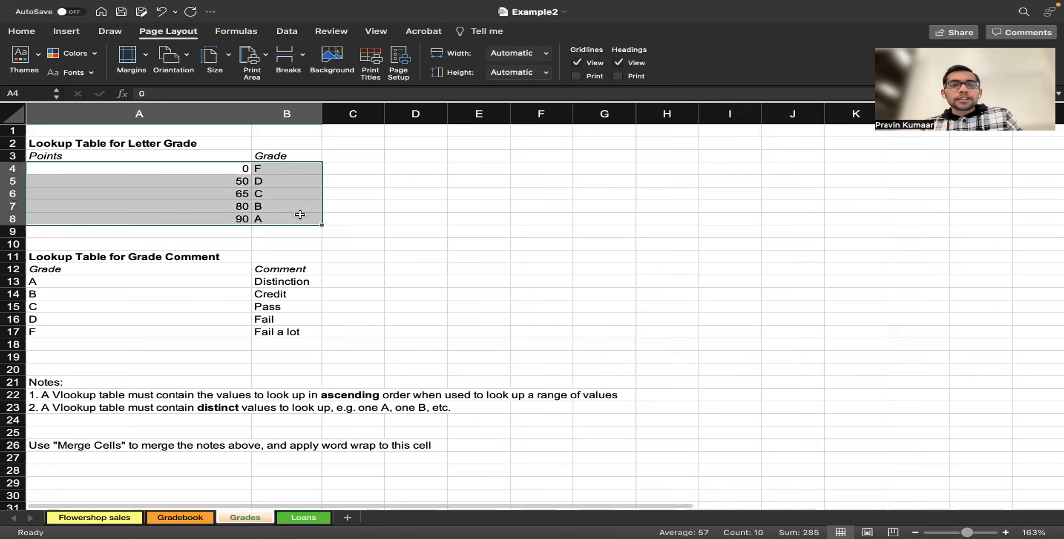
click(228, 169)
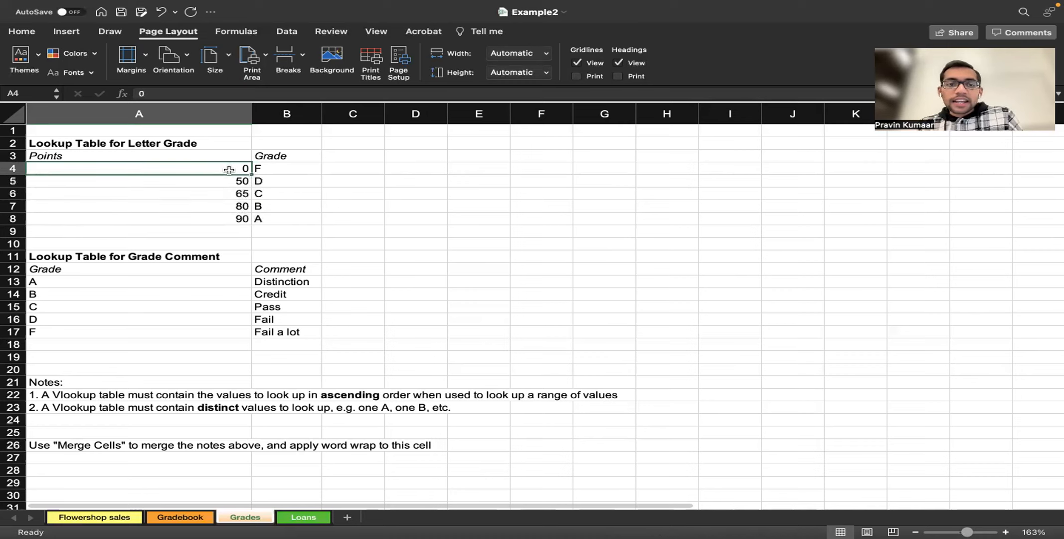
click(229, 179)
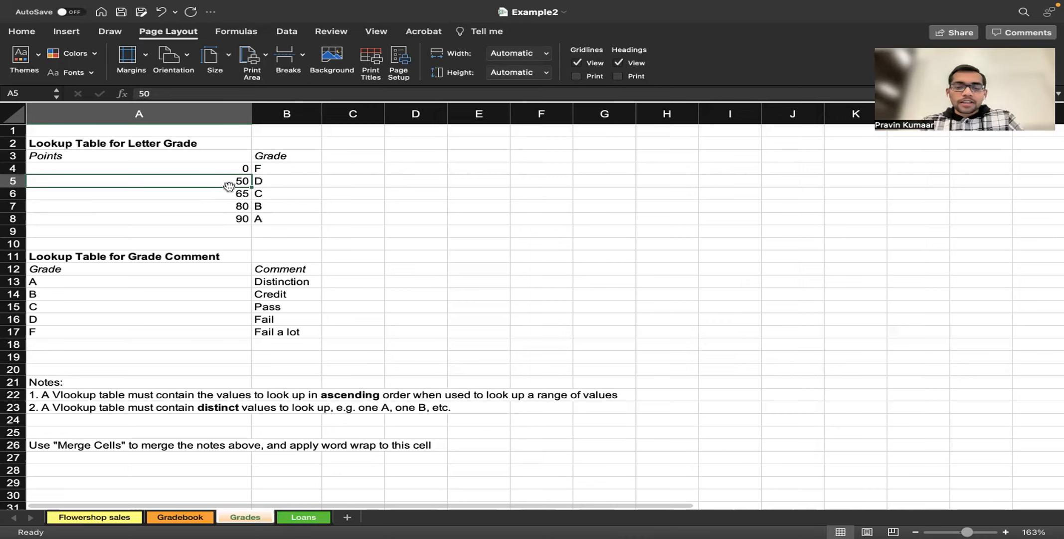
click(230, 172)
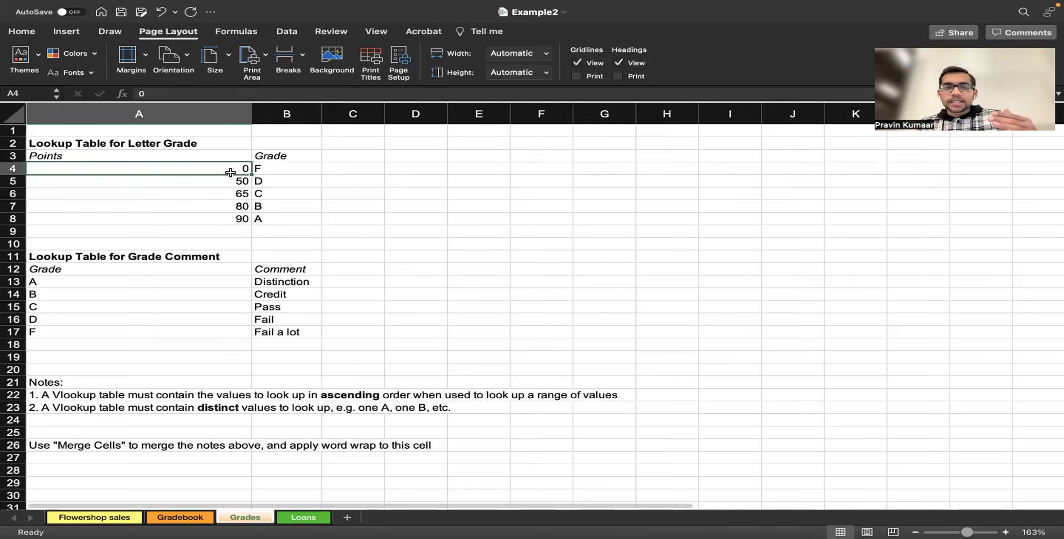
key(Down)
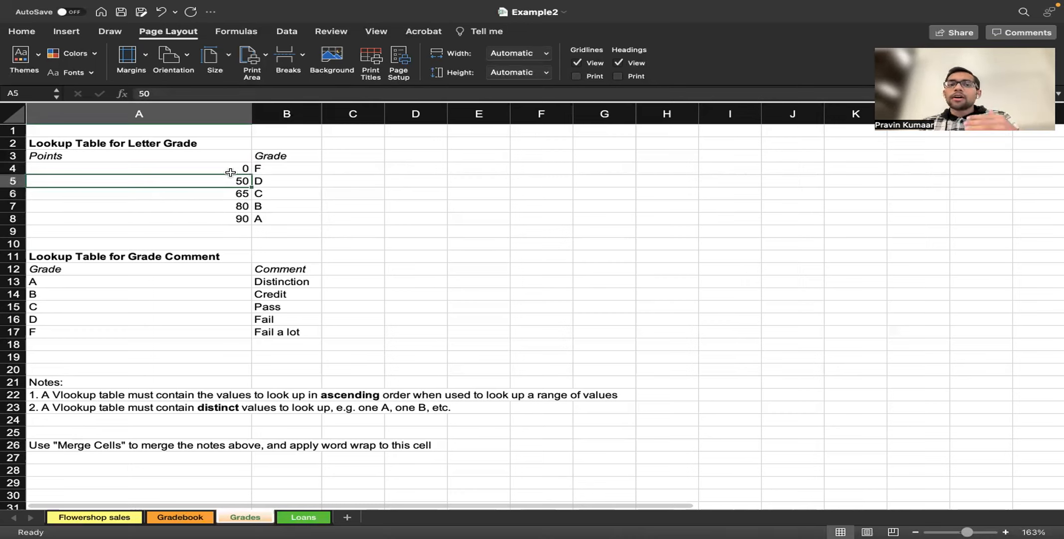
key(Down)
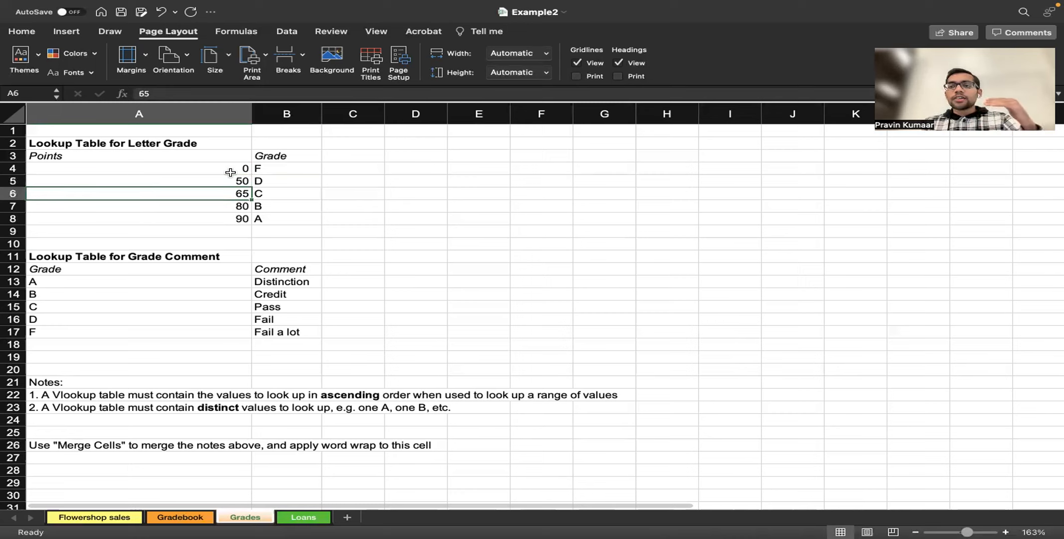
key(Down)
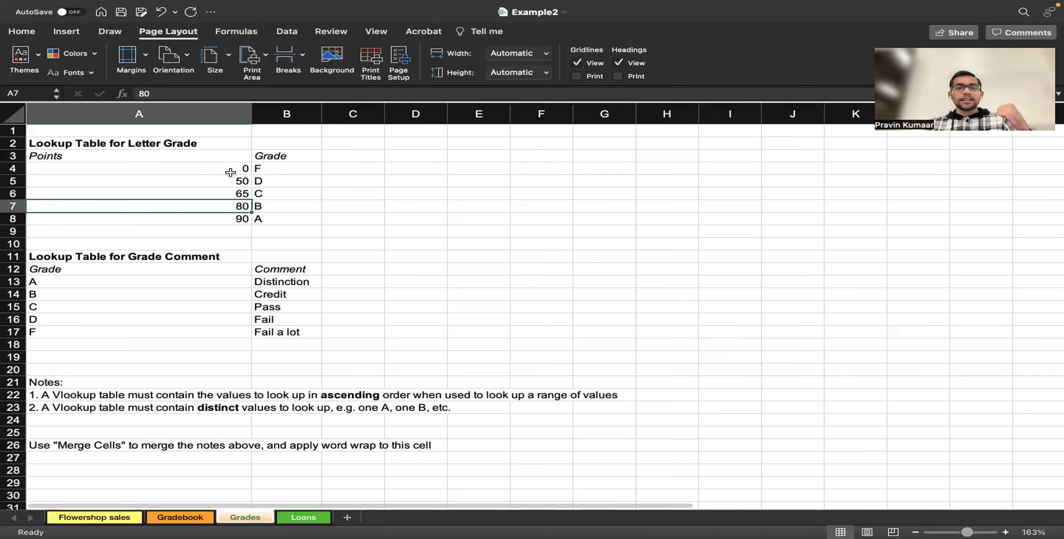
key(Up)
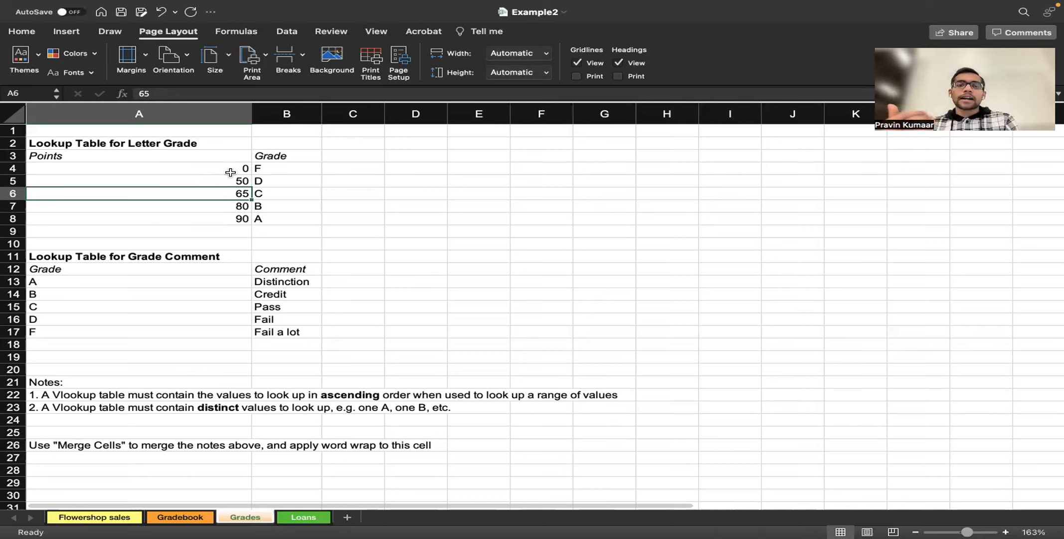
key(Right)
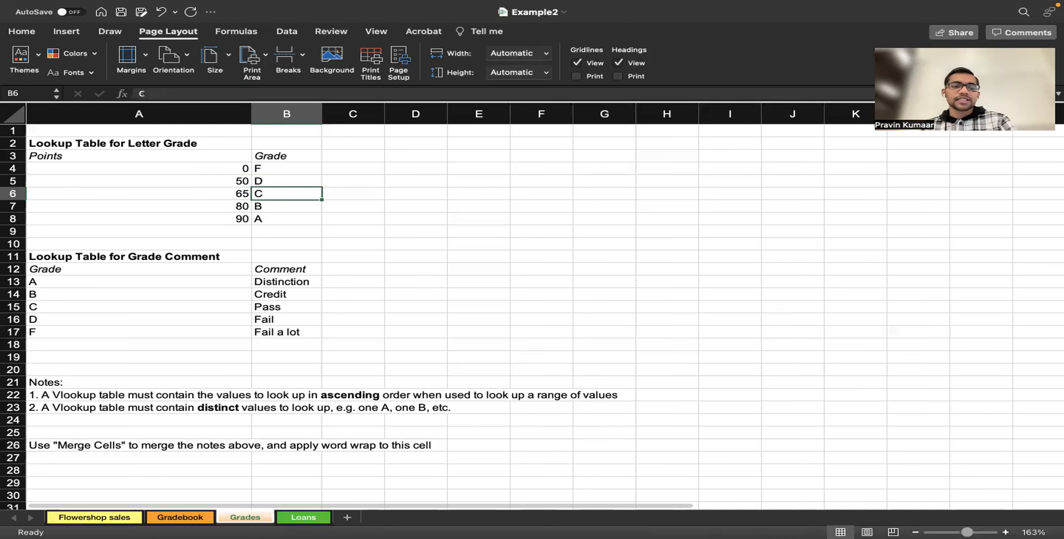
- Compare the Grade formula in Gradebook C5 with the letter grade lookup table A4:B8 on the Grades sheet
click(183, 519)
click(283, 173)
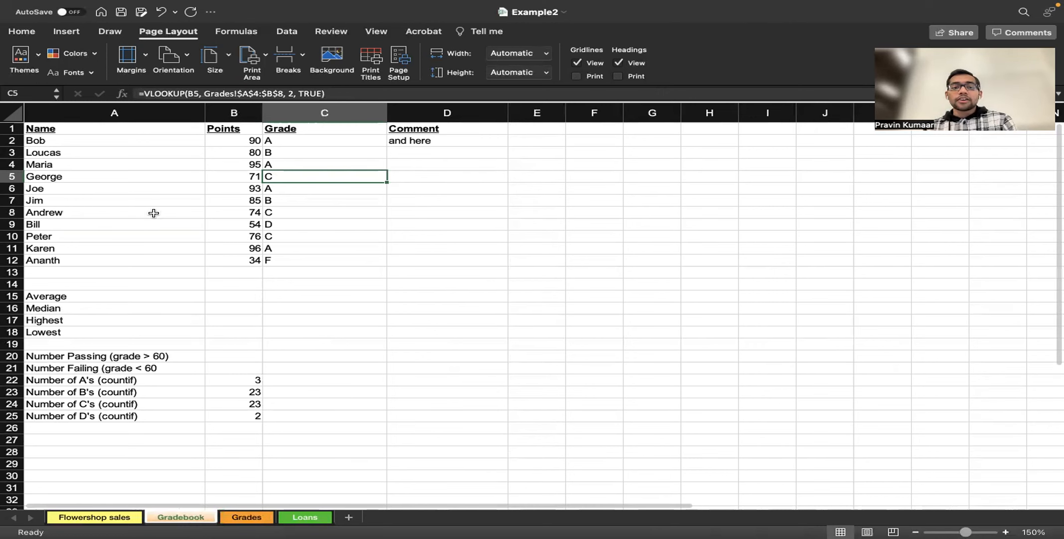
key(ctrl+Page_Down)
drag(136, 170, 283, 219)
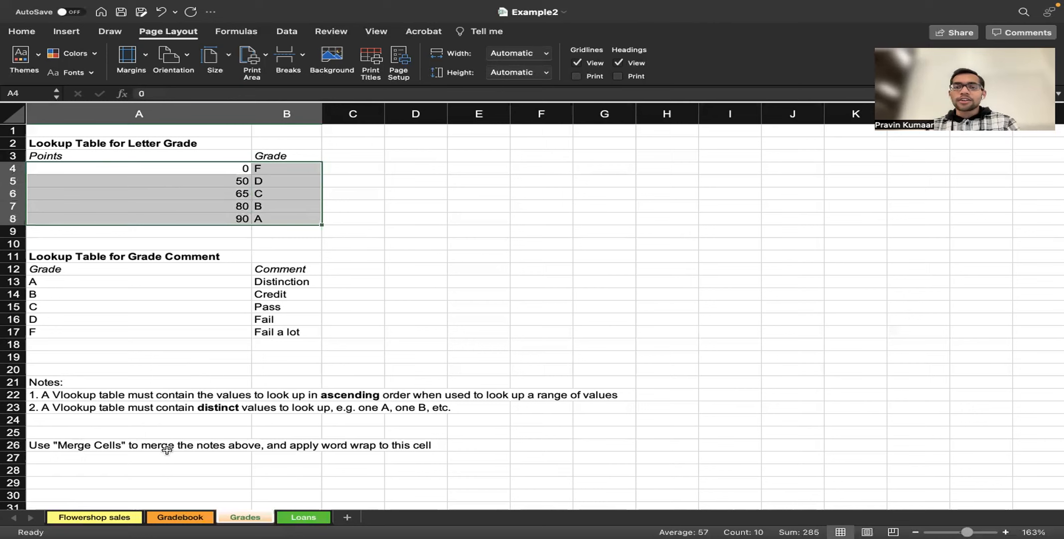
key(ctrl+Page_Up)
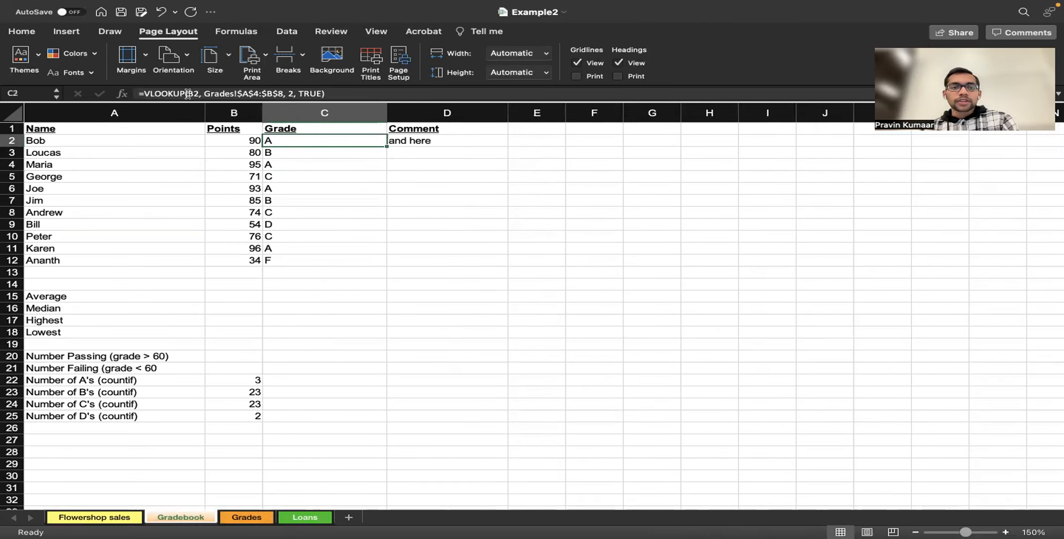
- Replace the formula in Gradebook C3 with a new VLOOKUP that uses B3 as the lookup value
click(293, 157)
double_click(293, 156)
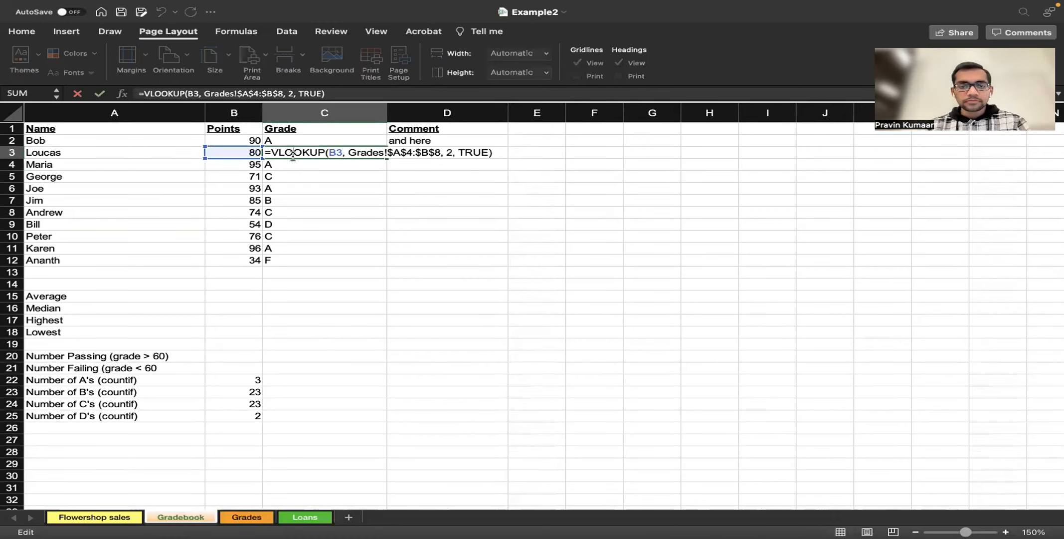
click(294, 153)
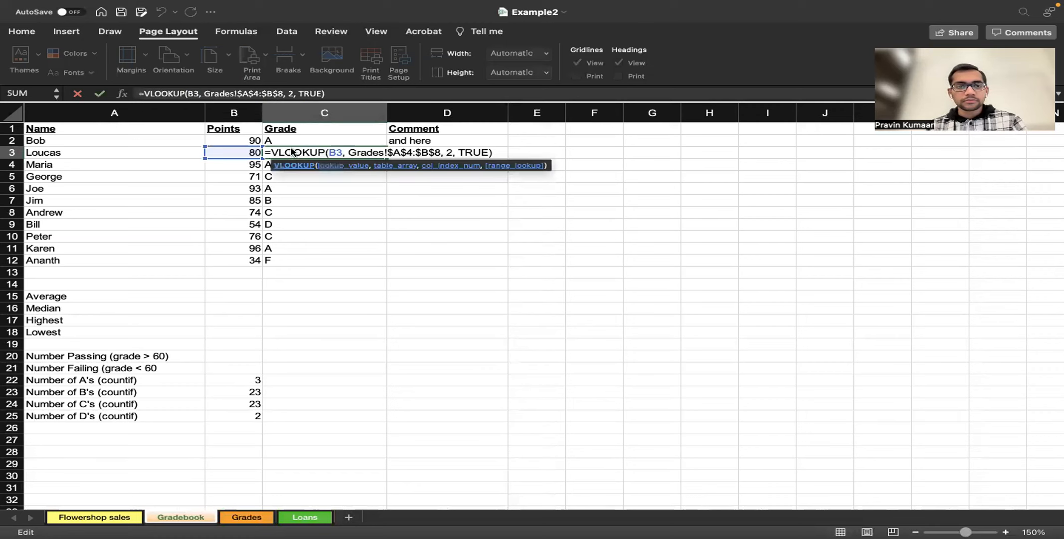
click(341, 88)
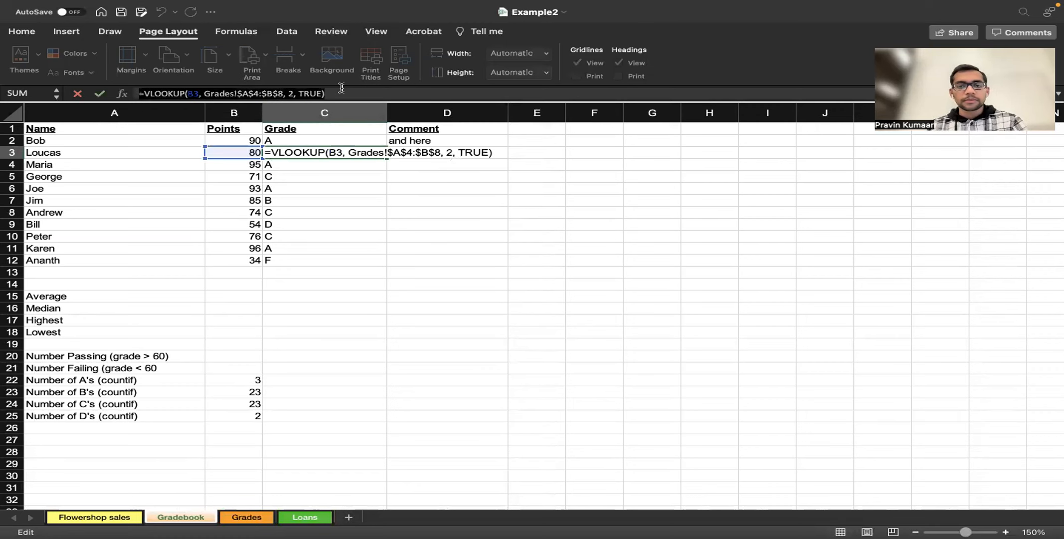
text(=)
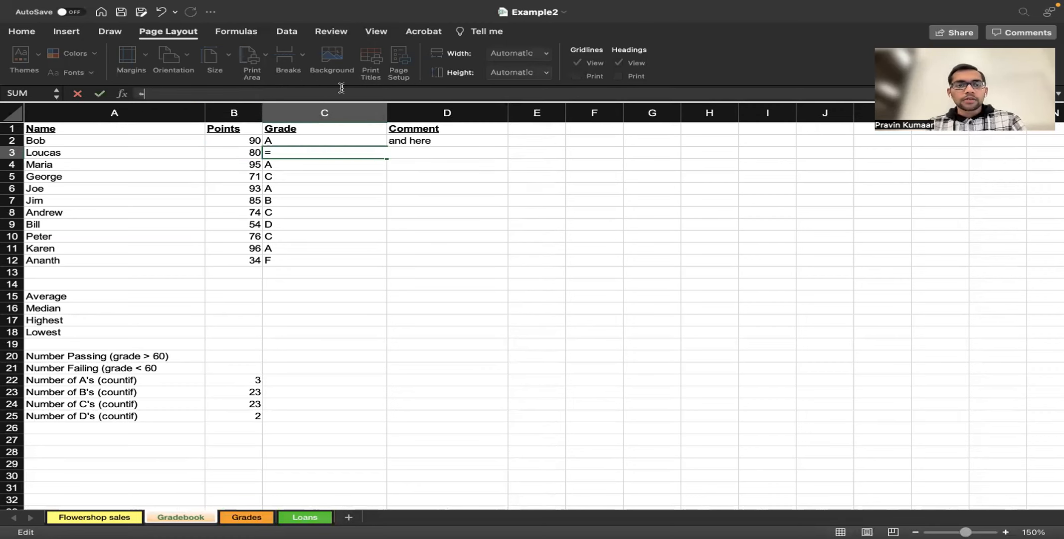
text(VLOOK)
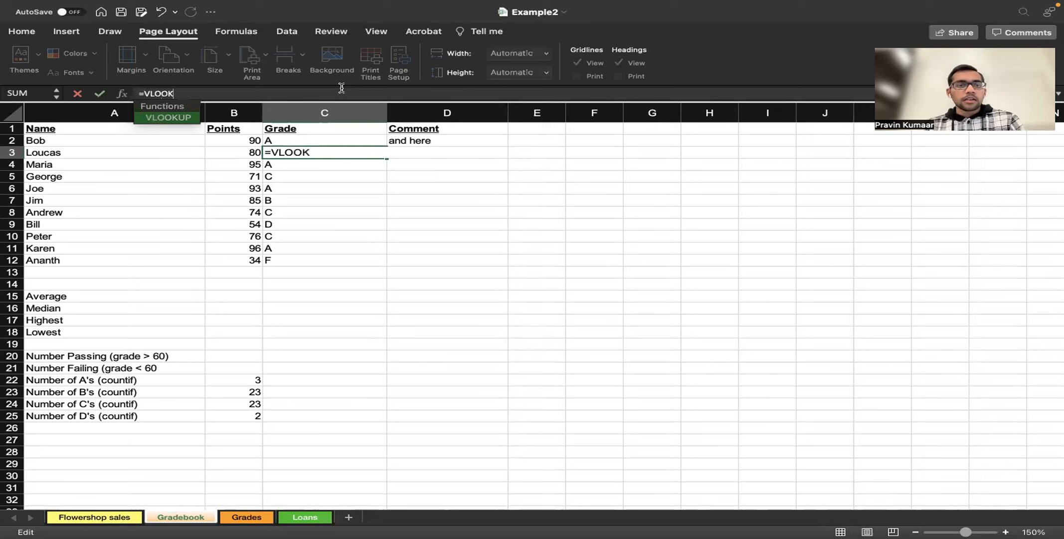
key(Tab)
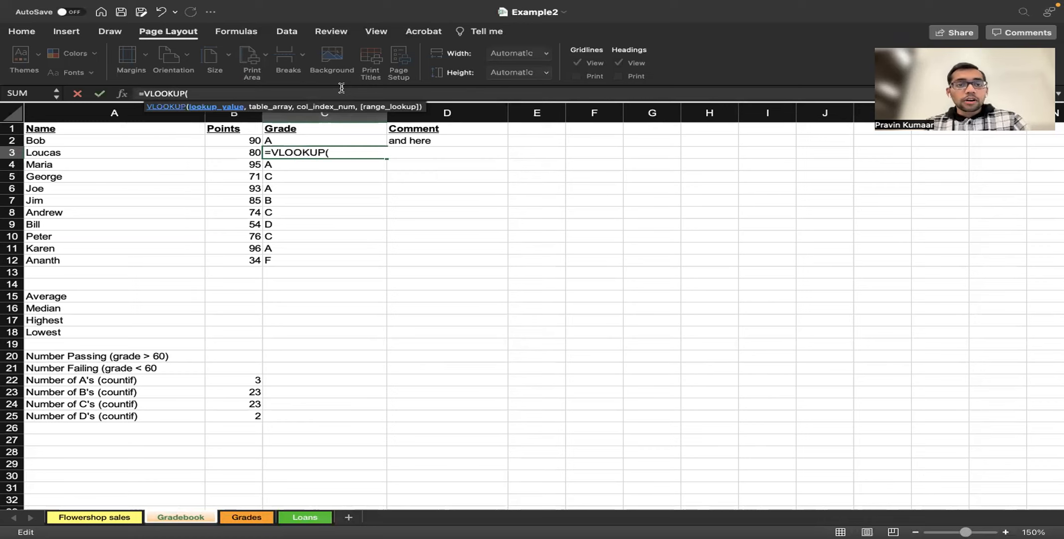
click(227, 156)
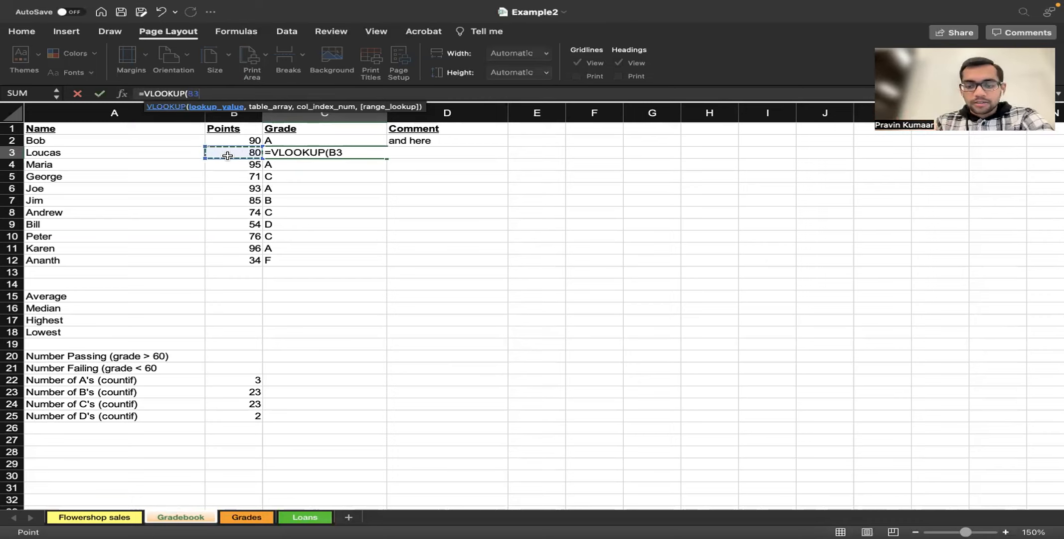
text(,)
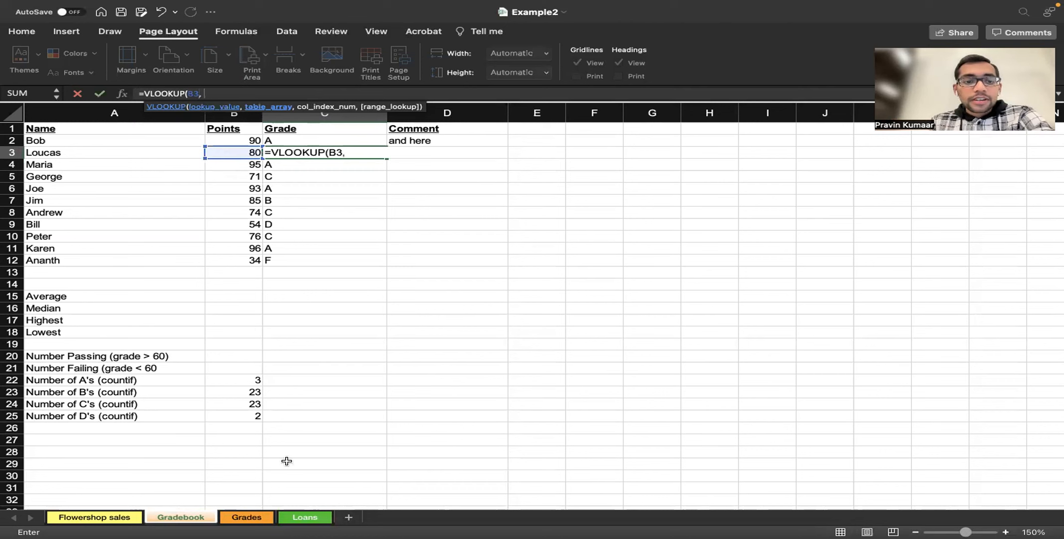
- Select A4:B8 on the Grades sheet as the VLOOKUP's table array and return to the Gradebook sheet
click(257, 518)
drag(134, 168, 258, 218)
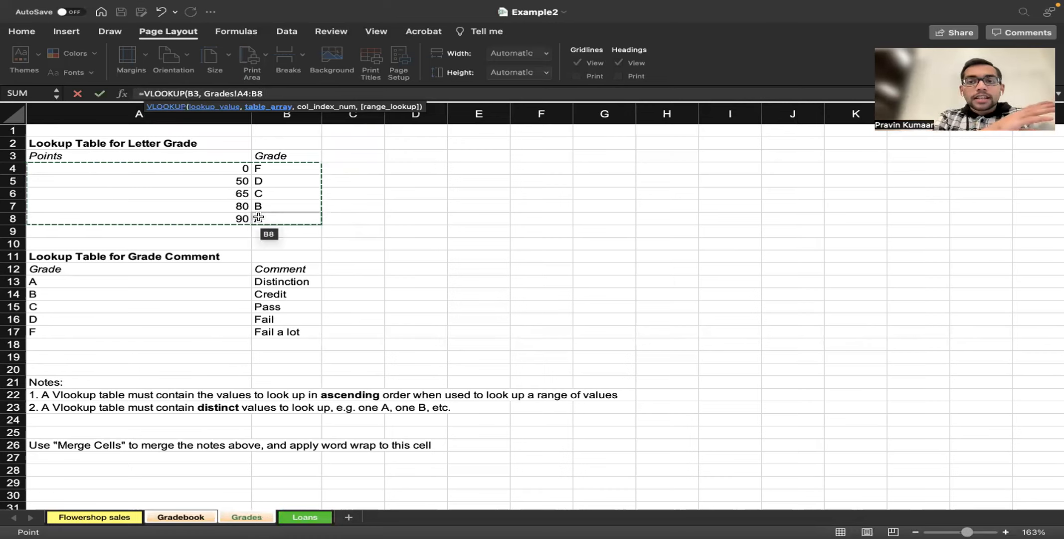
click(182, 517)
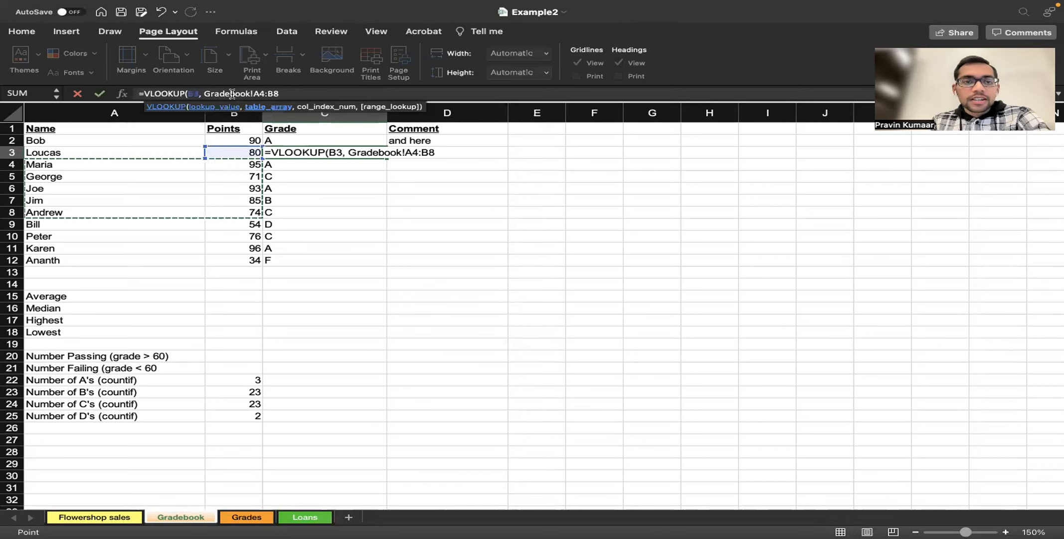
click(232, 517)
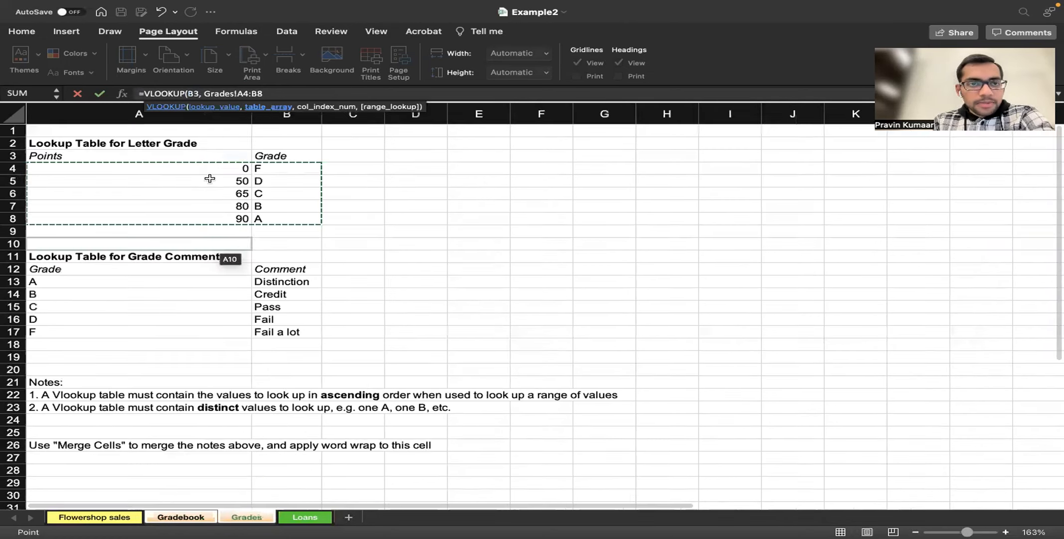
click(198, 518)
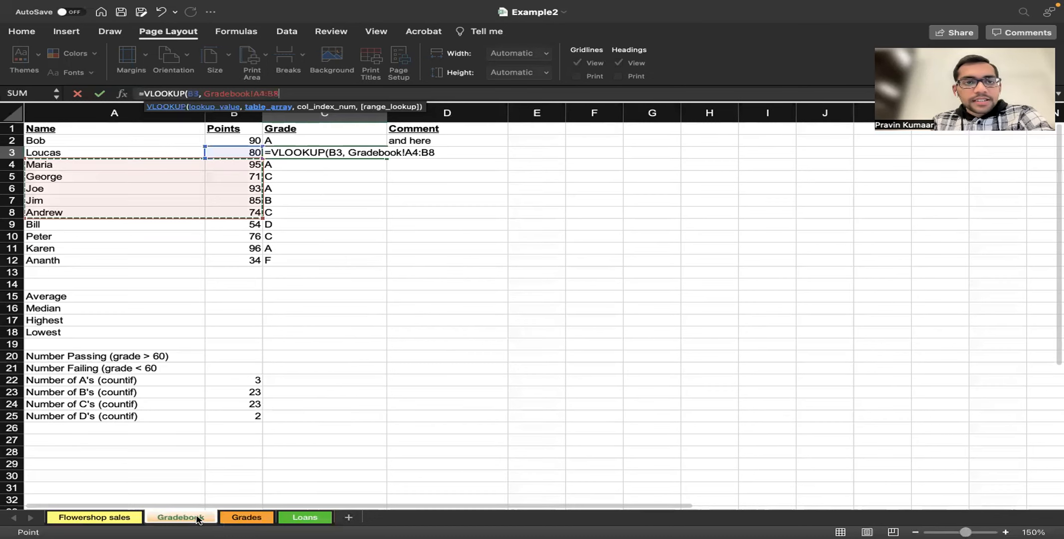
- Correct the table array's sheet name in C3 to read Grades!A4:B8 and try to enter the formula
click(250, 94)
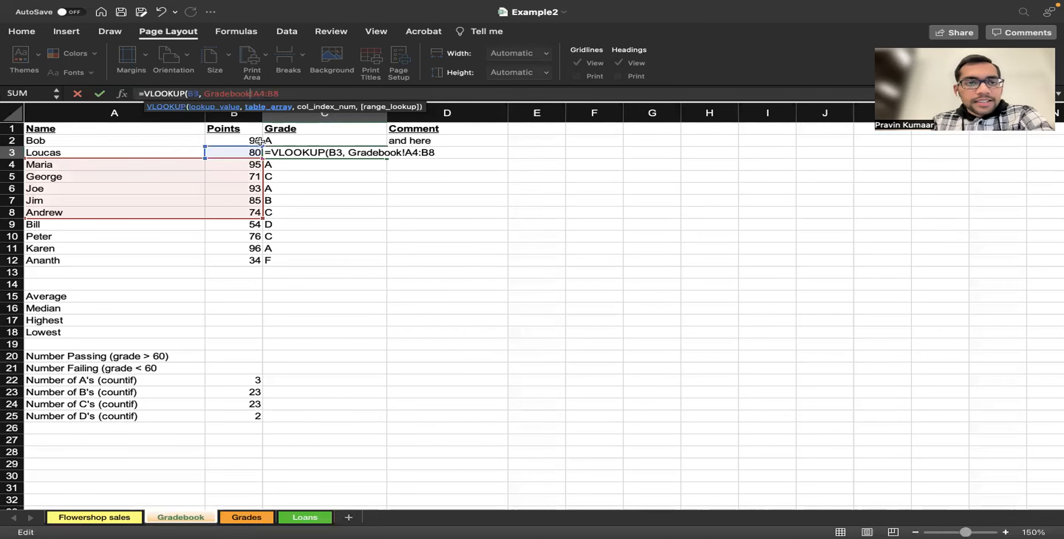
text(\)
key(BackSpace)
key(BackSpace)
key(BackSpace)
key(BackSpace)
key(BackSpace)
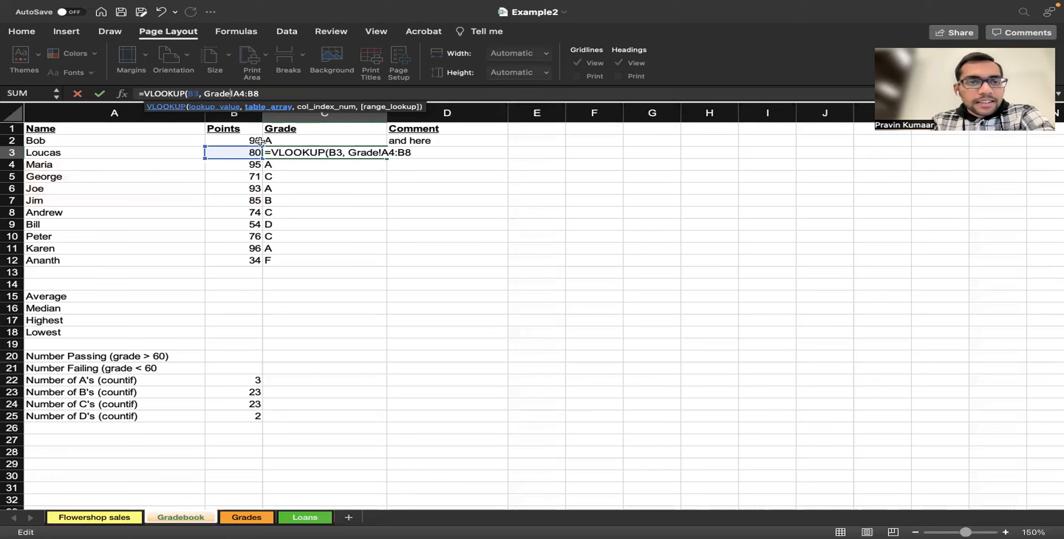
text(s)
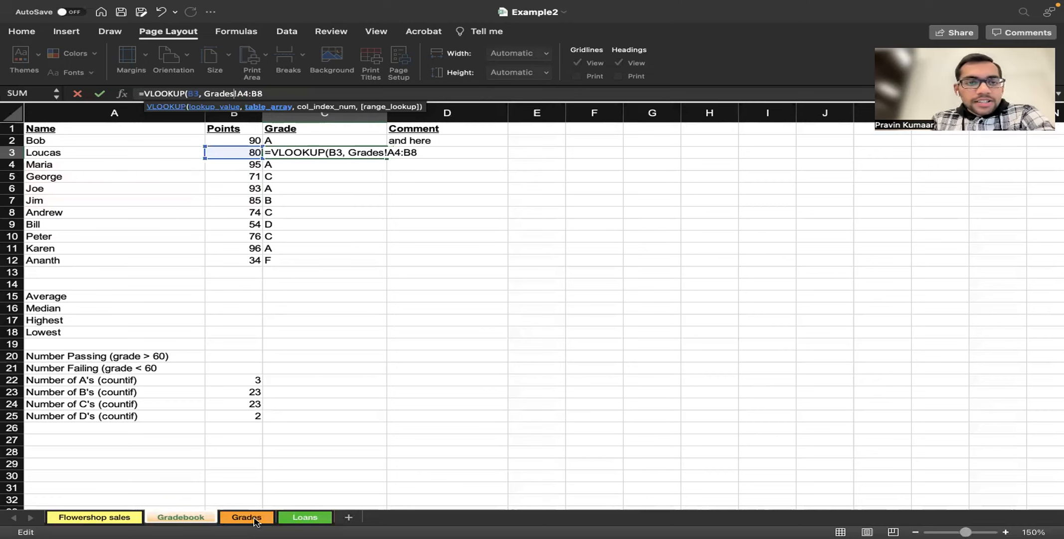
key(Return)
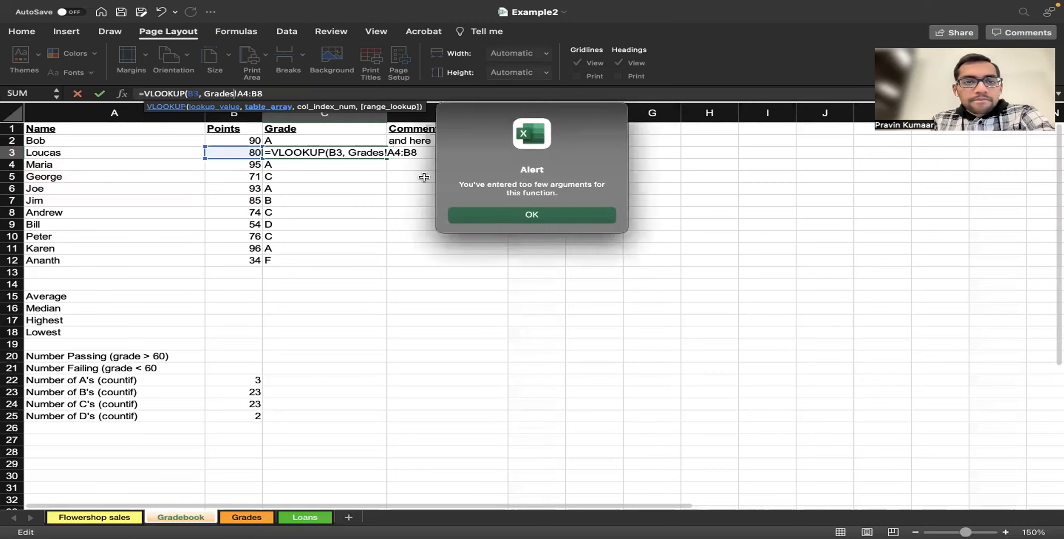
- Clear the table array from the C3 formula, reselect A4:B8 on the Grades sheet, and return to the Gradebook sheet
key(Return)
drag(316, 93, 205, 90)
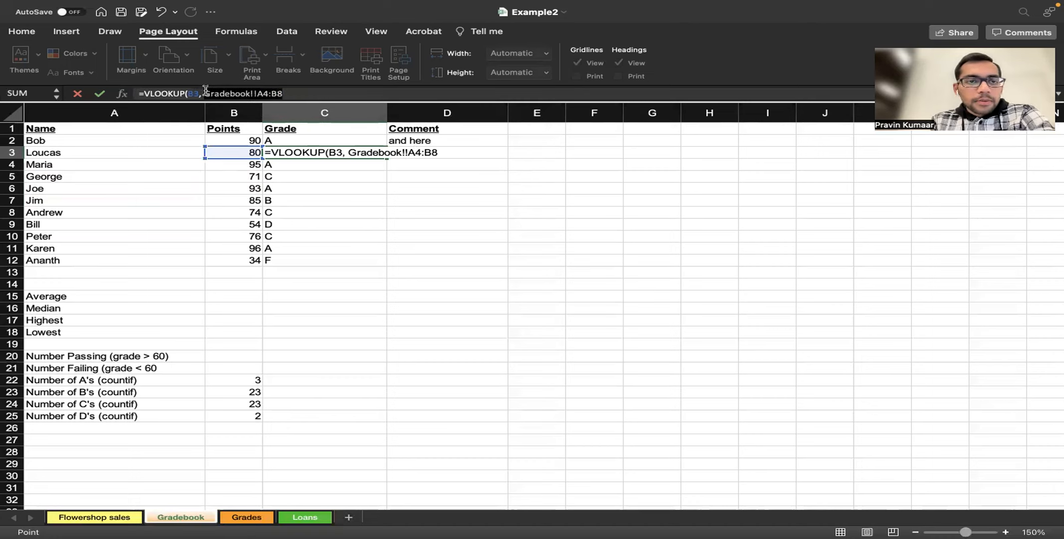
key(BackSpace)
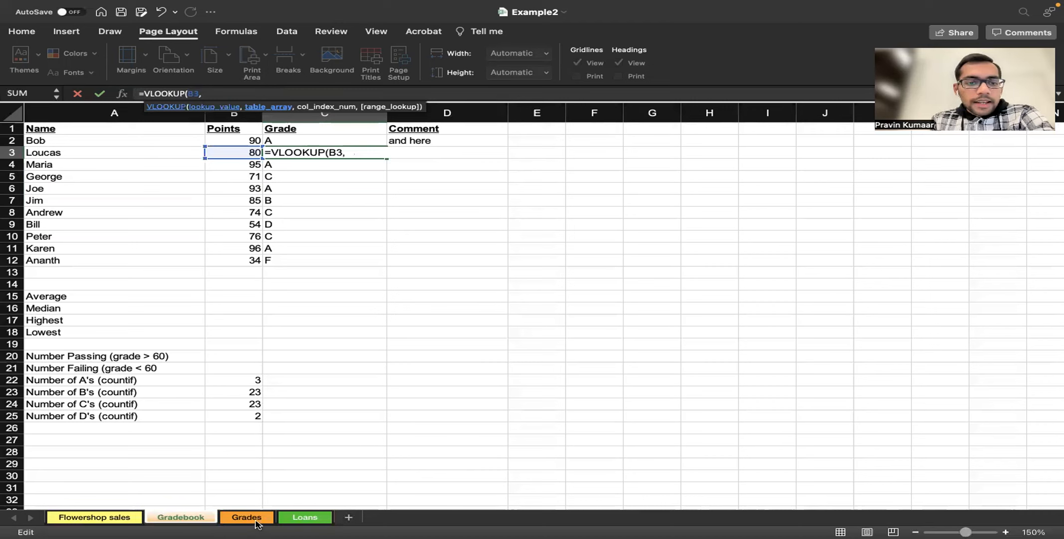
click(247, 516)
drag(237, 169, 261, 222)
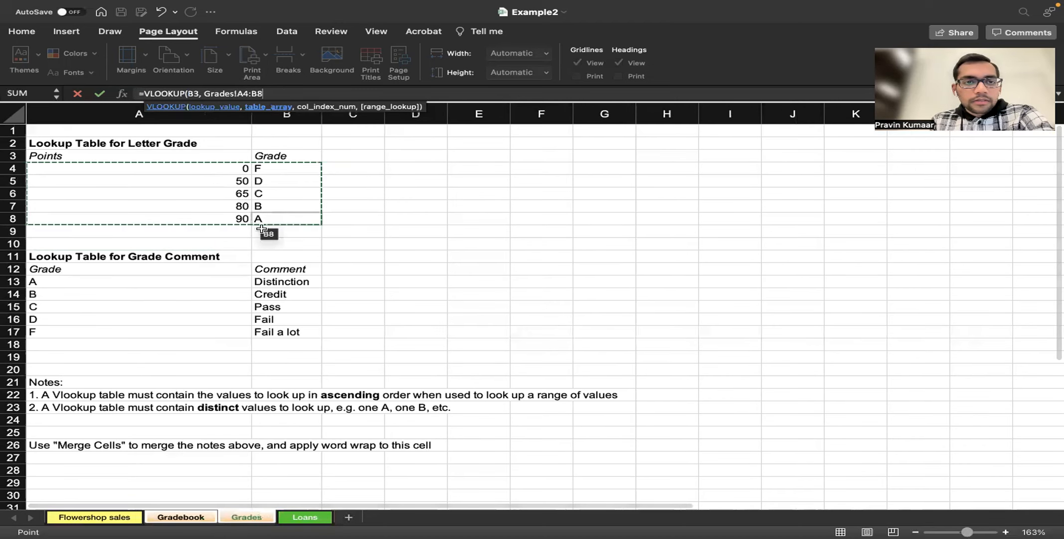
click(194, 518)
click(234, 519)
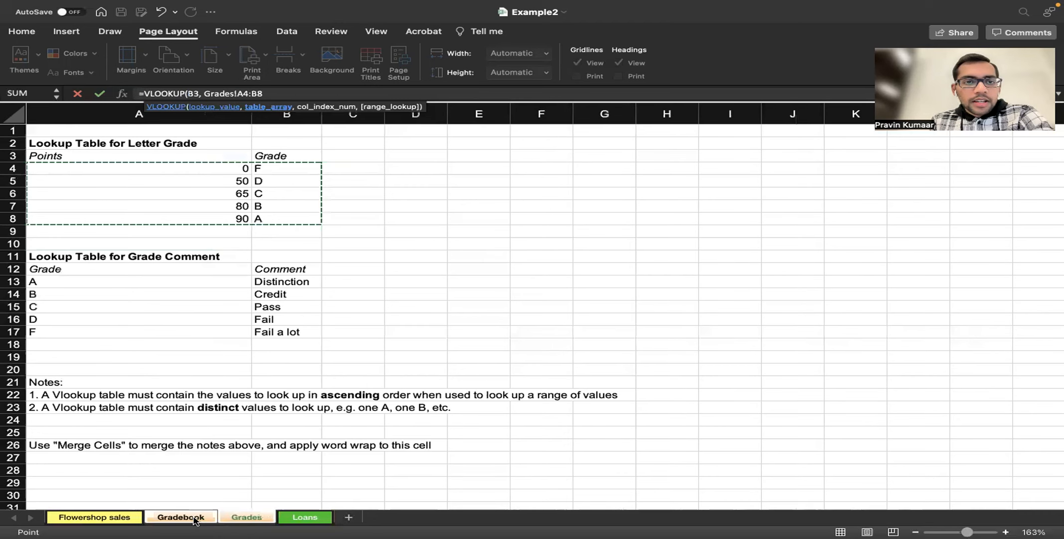
click(195, 518)
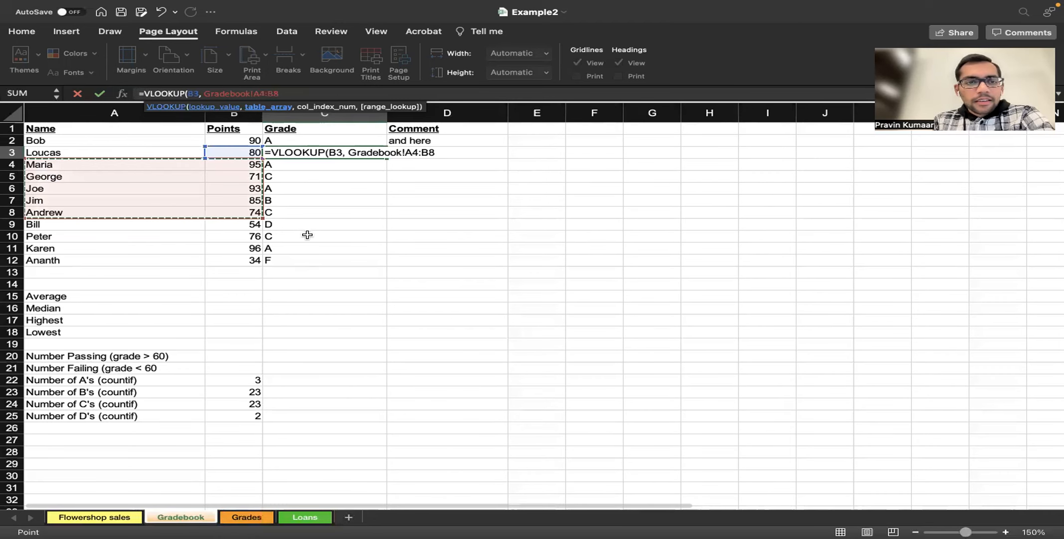
- Fix the sheet name in the C3 formula so the table array is Grades!A4:B8, ready for the column index argument
click(252, 94)
key(BackSpace)
key(BackSpace)
key(BackSpace)
key(BackSpace)
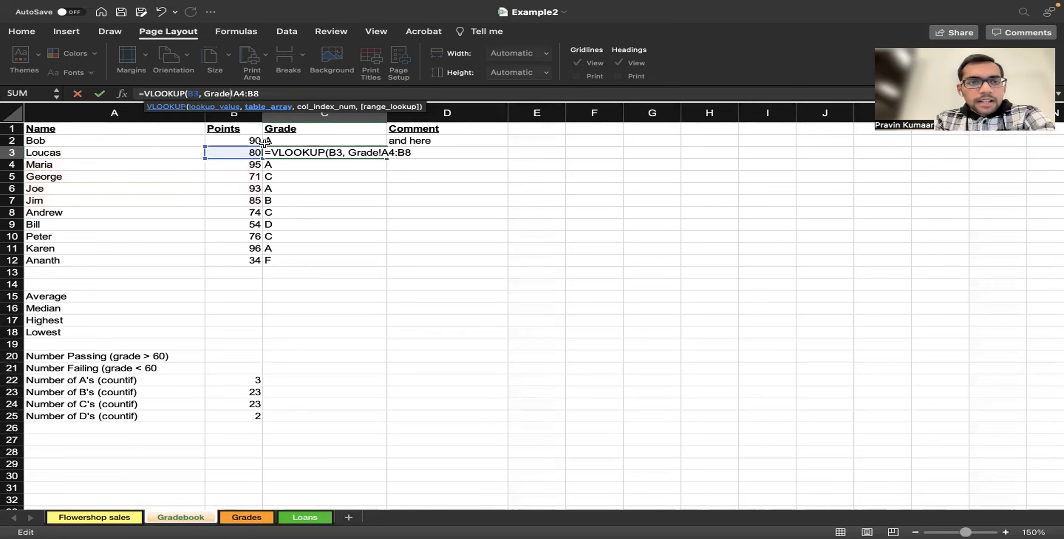
text(s)
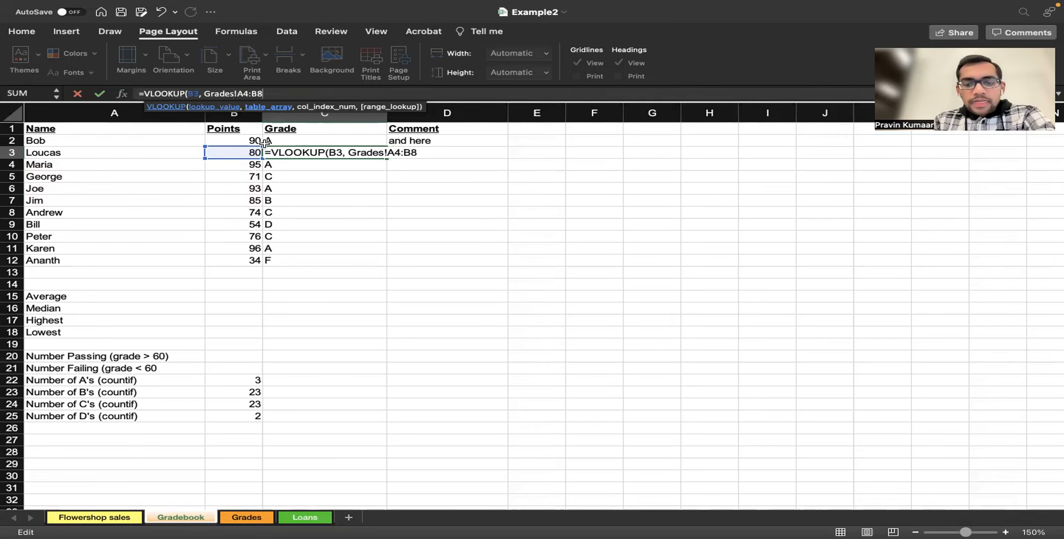
text(,)
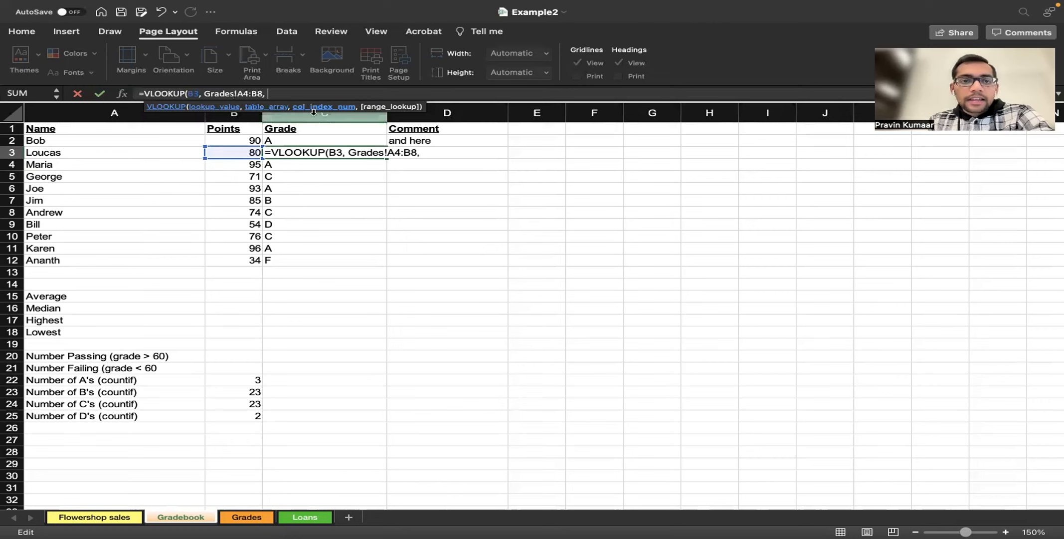
click(241, 519)
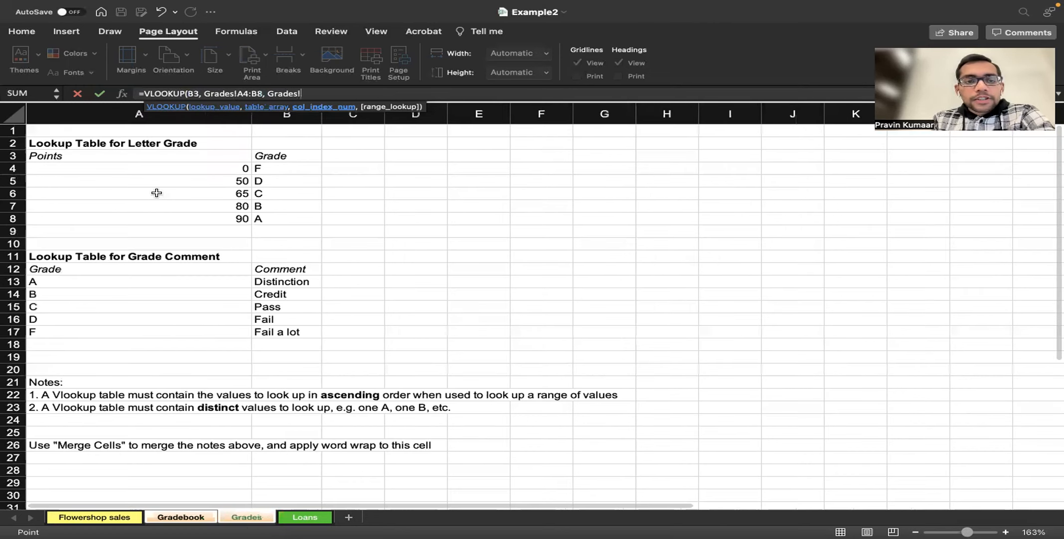
click(166, 172)
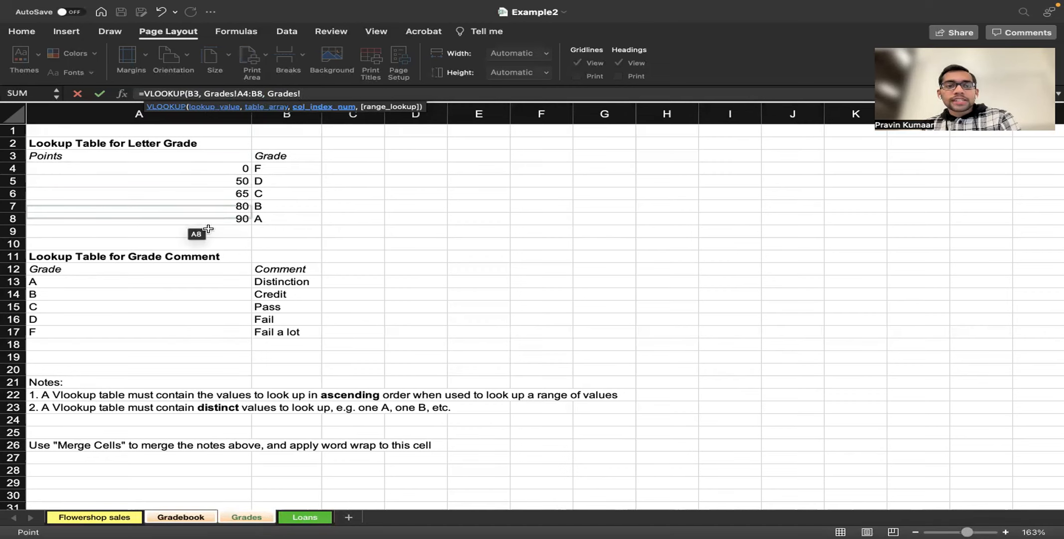
click(182, 517)
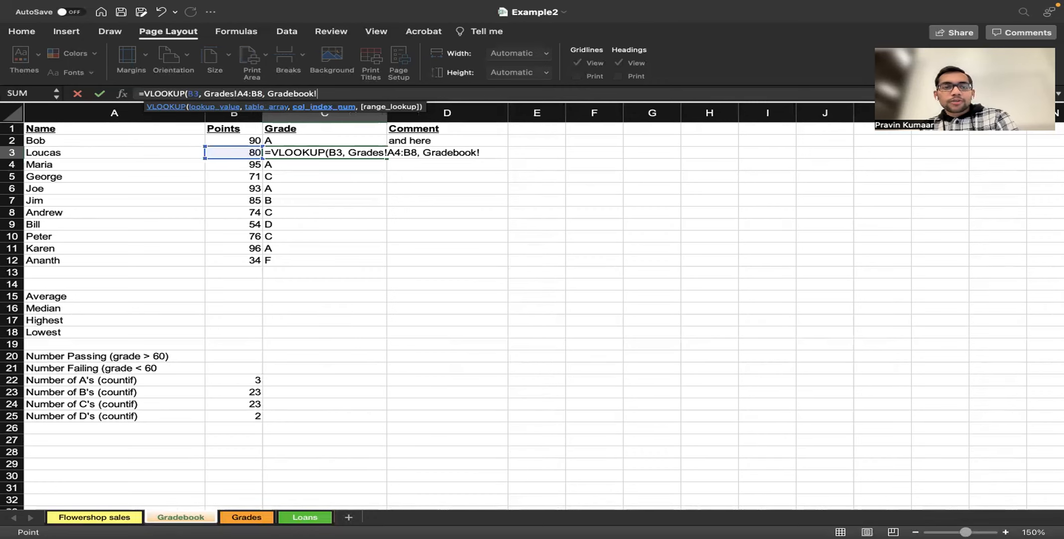
click(235, 521)
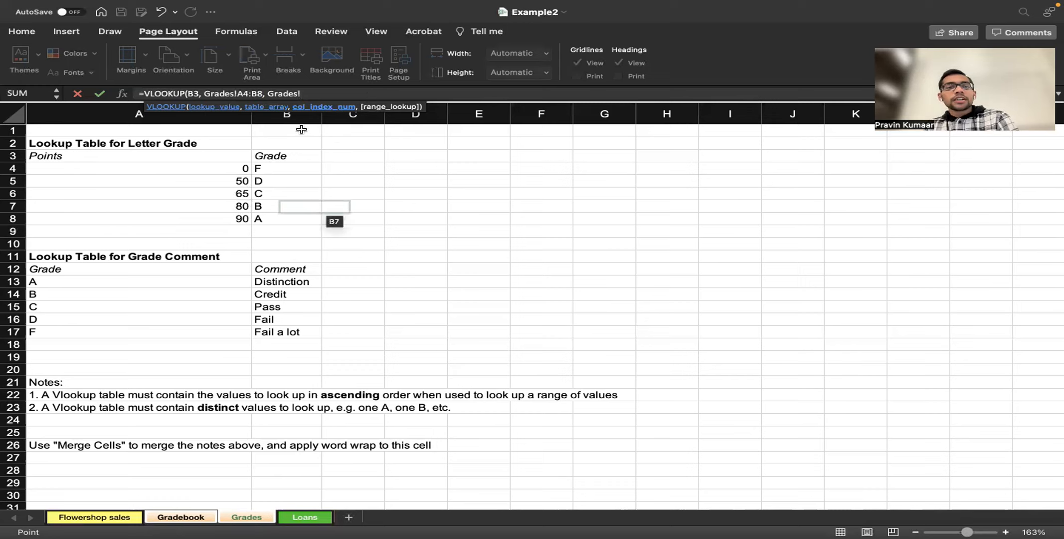
text(,)
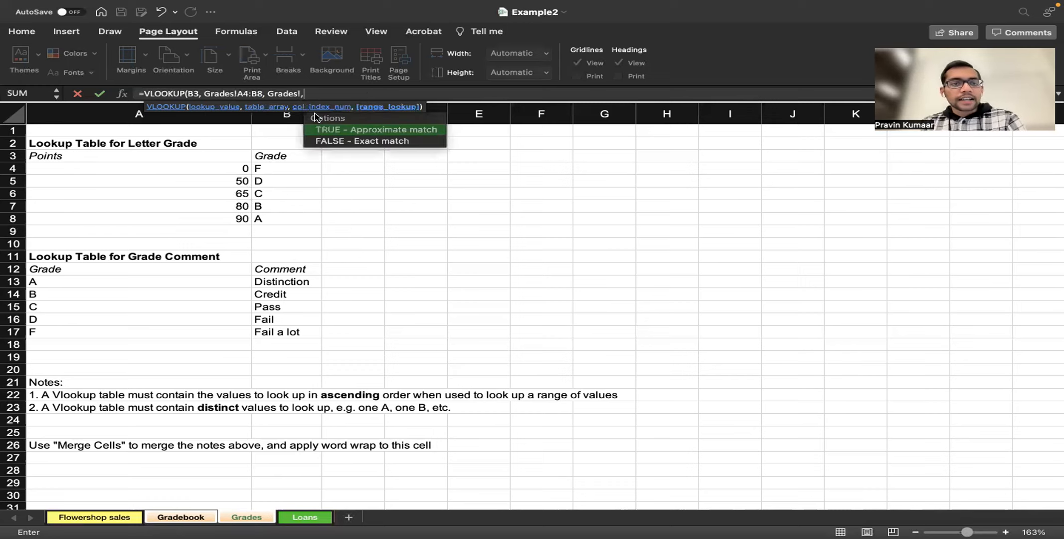
text( 2)
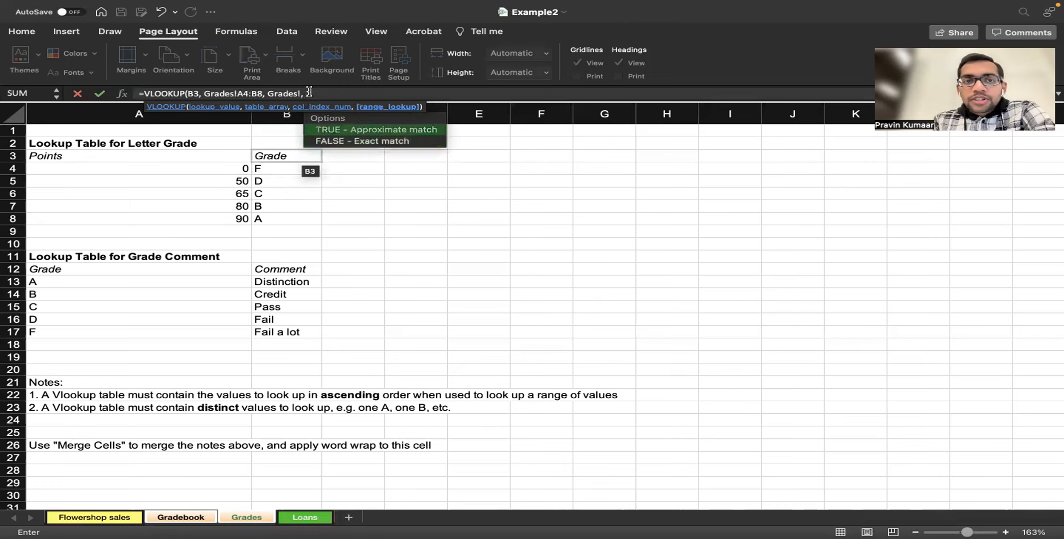
text(,)
click(167, 518)
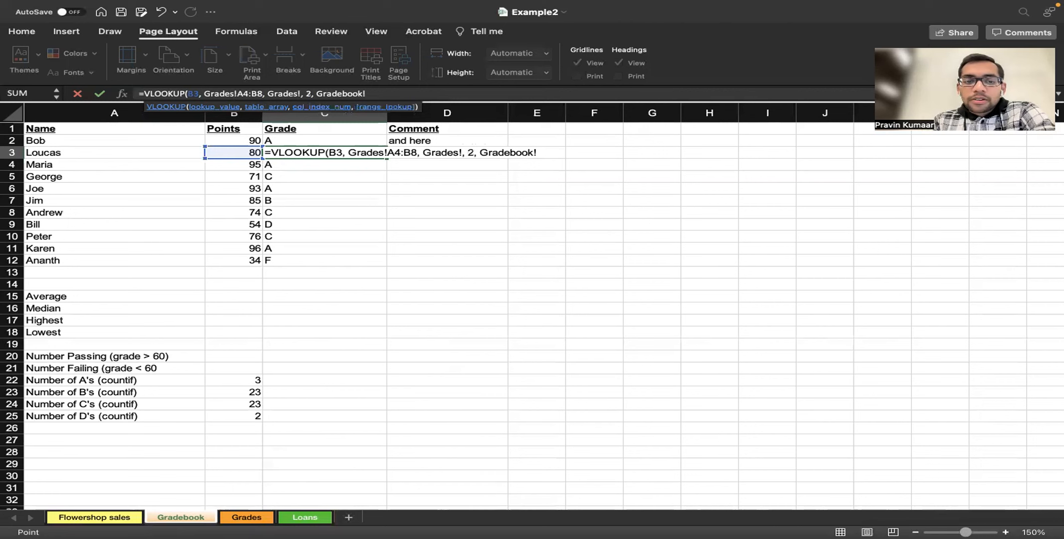
click(248, 517)
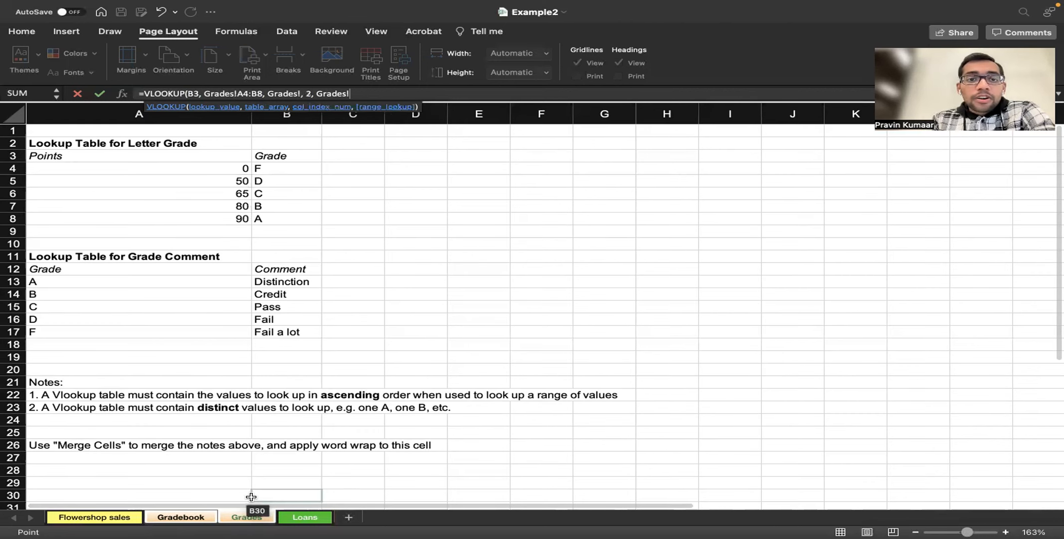
- Try to finish the C3 formula by replacing its trailing arguments with 1 and starting a TRUE range lookup
key(BackSpace)
key(BackSpace)
key(BackSpace)
key(BackSpace)
key(BackSpace)
key(BackSpace)
key(BackSpace)
key(BackSpace)
key(BackSpace)
key(BackSpace)
text(1)
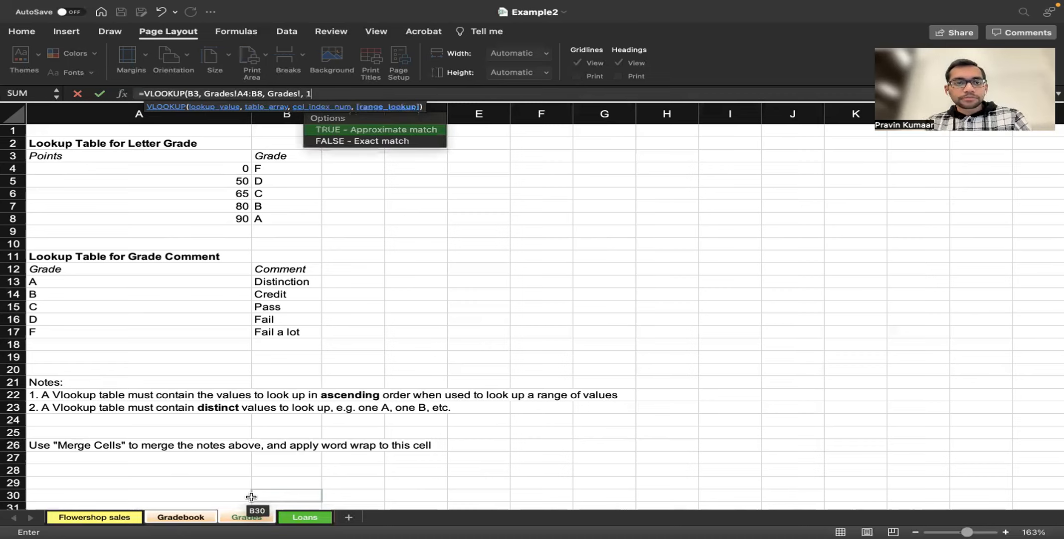
text(,)
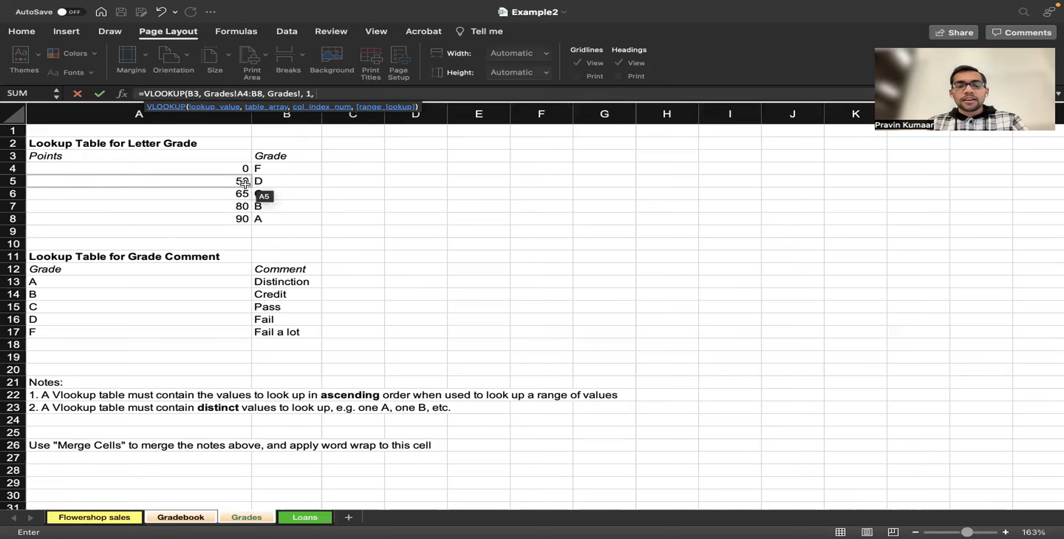
text(T)
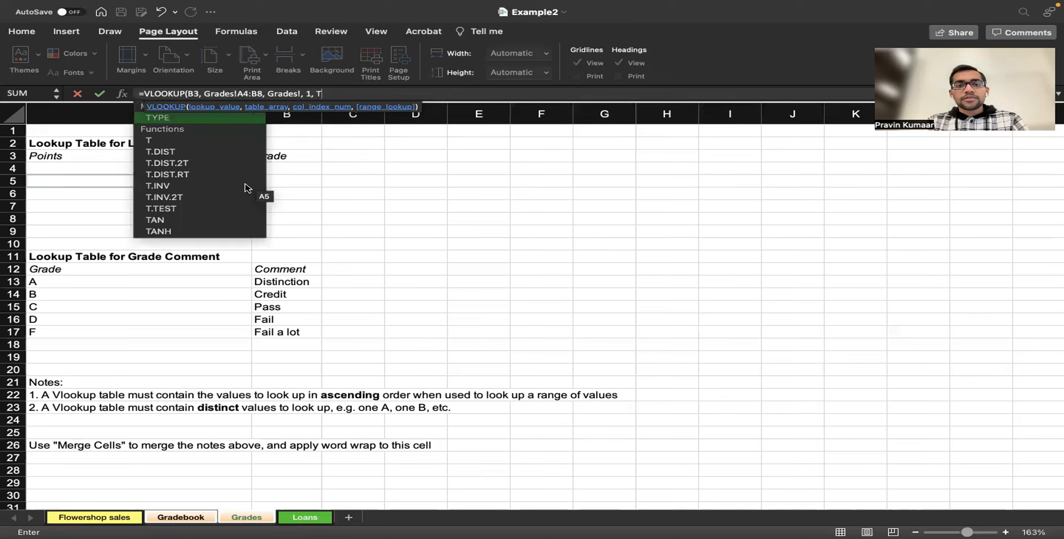
text(R)
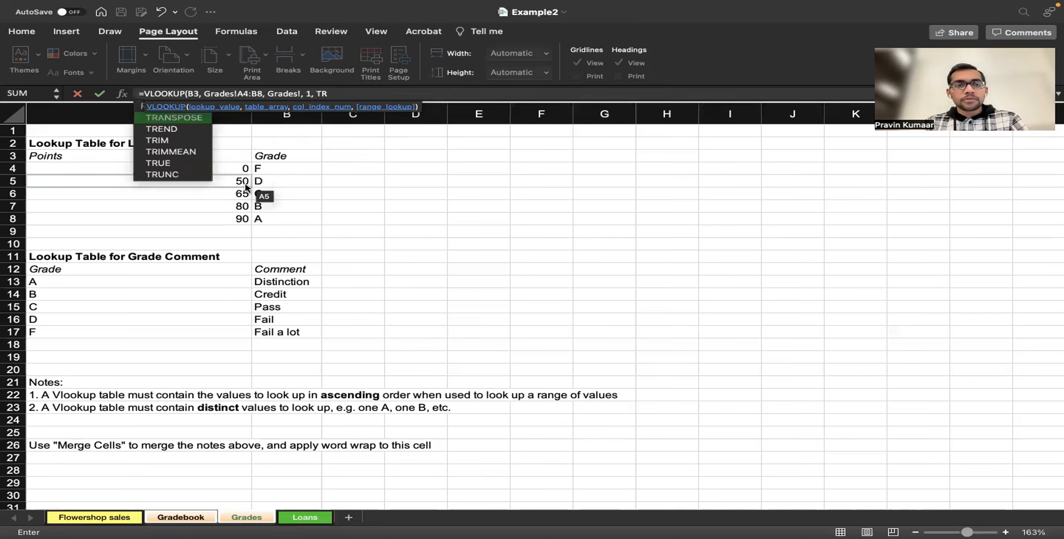
text(U)
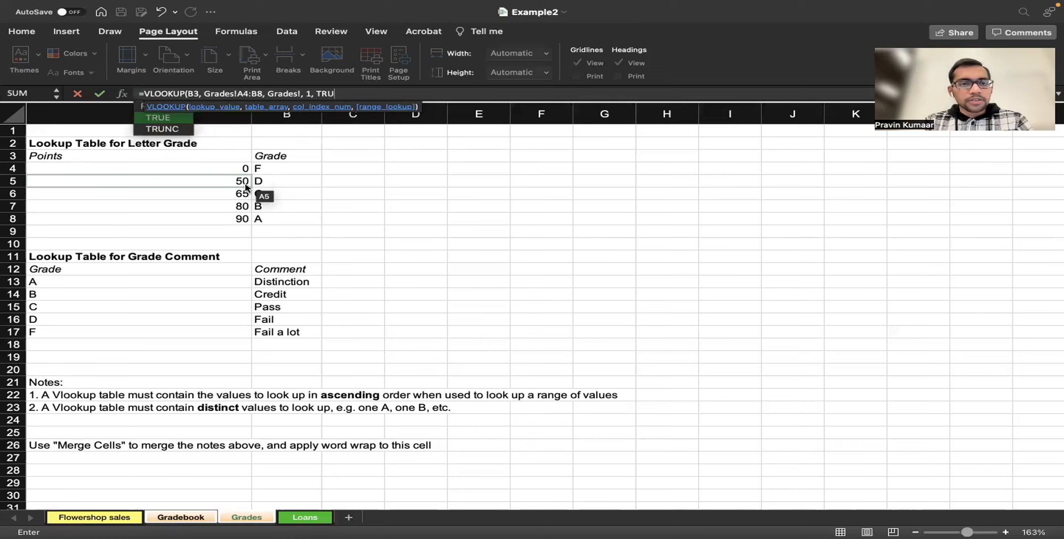
- Remove the stray Grades! argument from the C3 VLOOKUP and enter it with column index 1 and T as the range lookup
key(BackSpace)
key(BackSpace)
key(BackSpace)
key(BackSpace)
key(BackSpace)
key(BackSpace)
key(BackSpace)
key(BackSpace)
key(BackSpace)
key(BackSpace)
key(BackSpace)
key(BackSpace)
key(BackSpace)
key(BackSpace)
key(BackSpace)
text(1, )
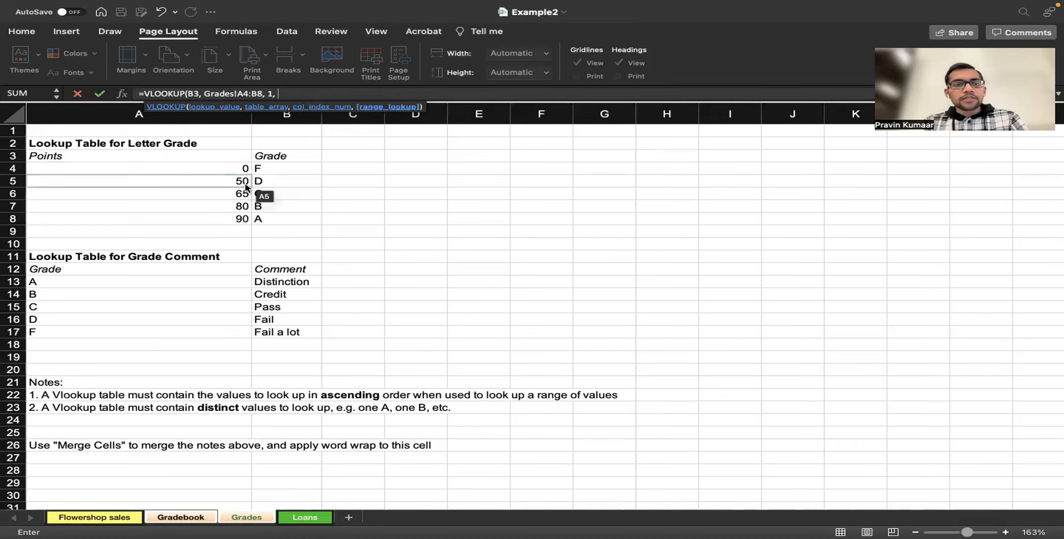
text(T)
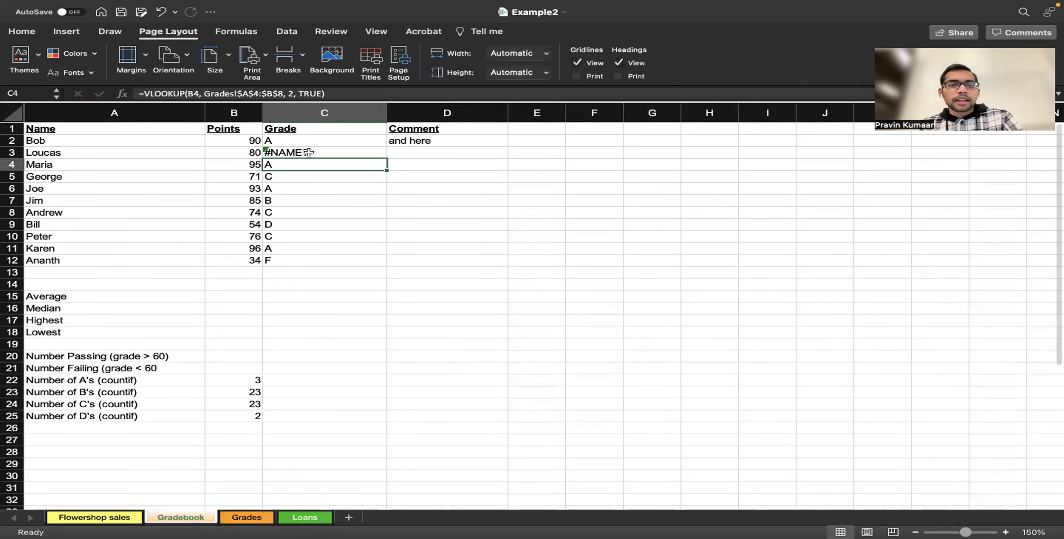
- Change the range lookup argument in Gradebook C3 to TRUE and enter the formula
click(305, 152)
click(283, 93)
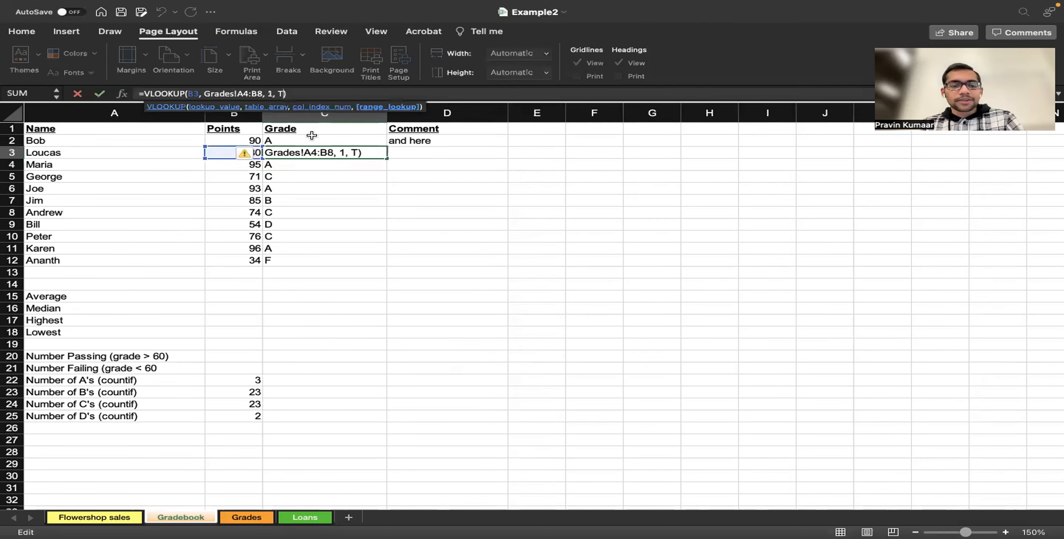
text(R)
double_click(312, 133)
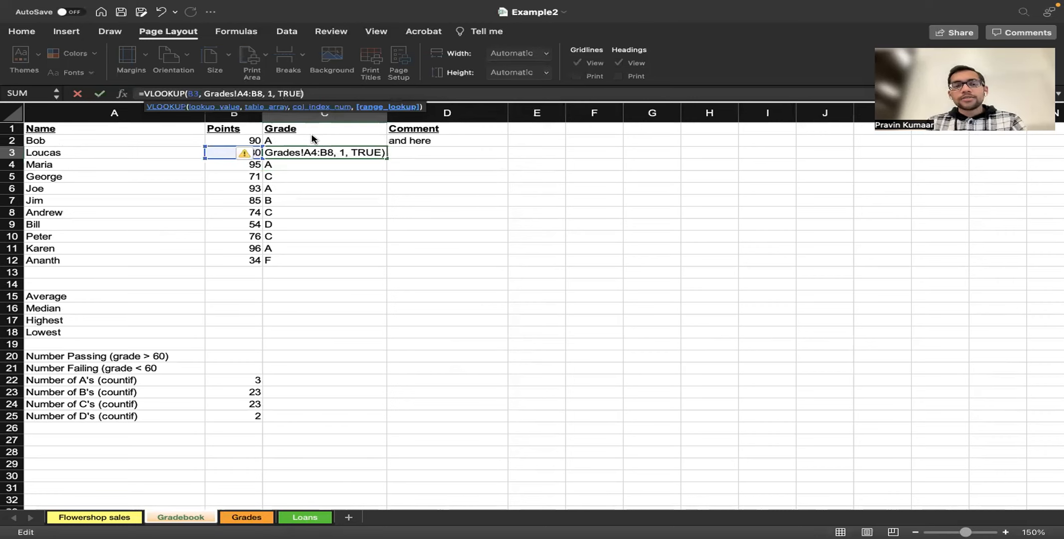
key(Right)
key(ctrl+Return)
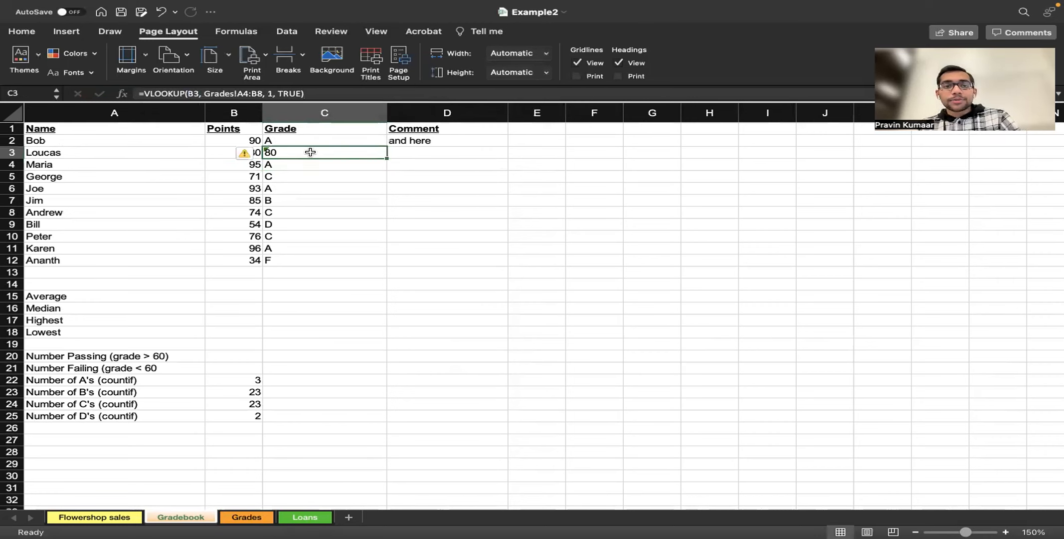
- Check the C3 formula's column index against the 80-point row of the letter grade table on the Grades sheet
double_click(330, 261)
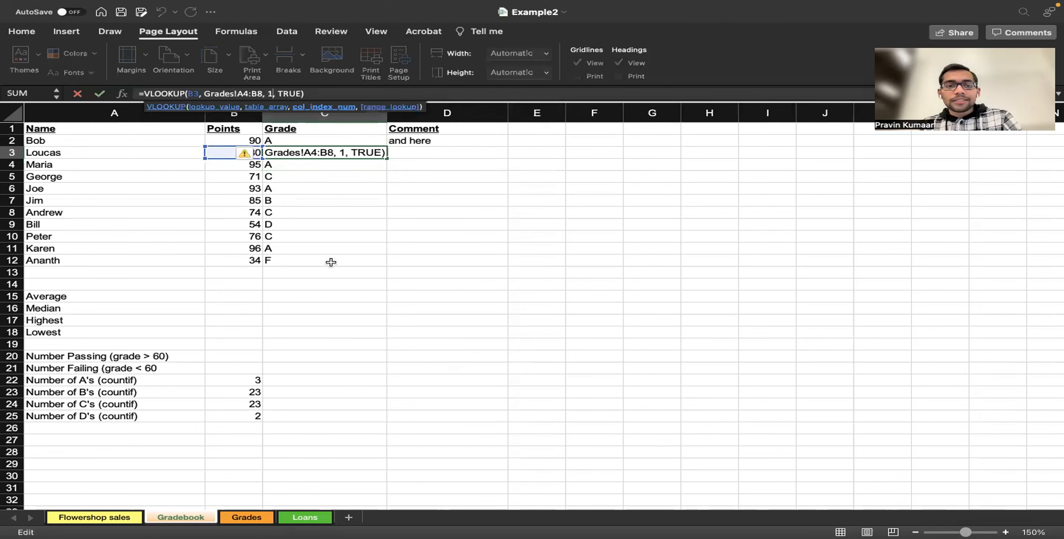
key(Escape)
click(250, 517)
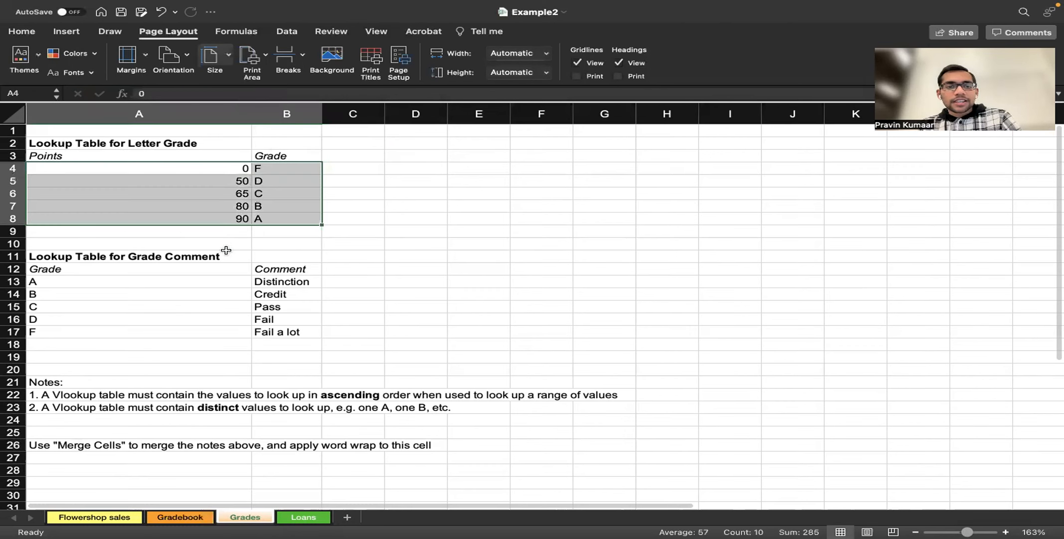
click(234, 210)
click(198, 519)
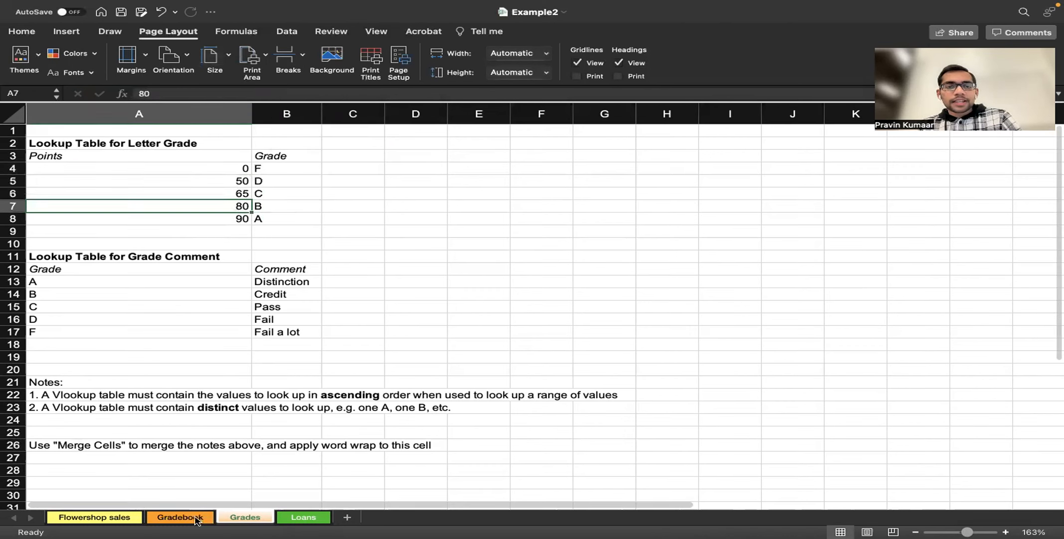
- Fill the C3 VLOOKUP formula down the Grade column to C12 and inspect the copy in C10
click(384, 154)
drag(387, 159, 379, 260)
click(378, 238)
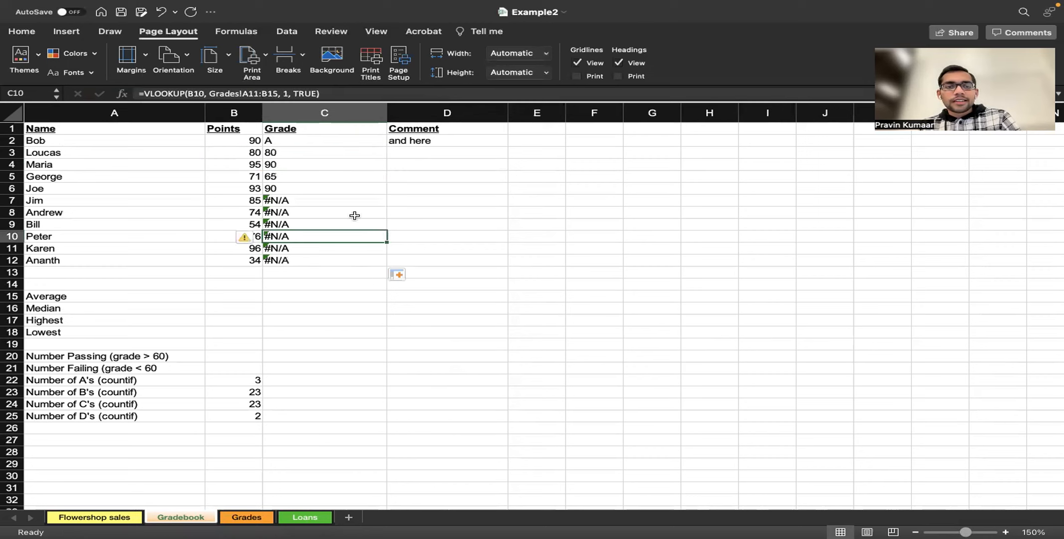
- Make the C3 table array absolute as Grades!$A$4:$B$8 and review the points in A4:A8 on the Grades sheet
click(332, 151)
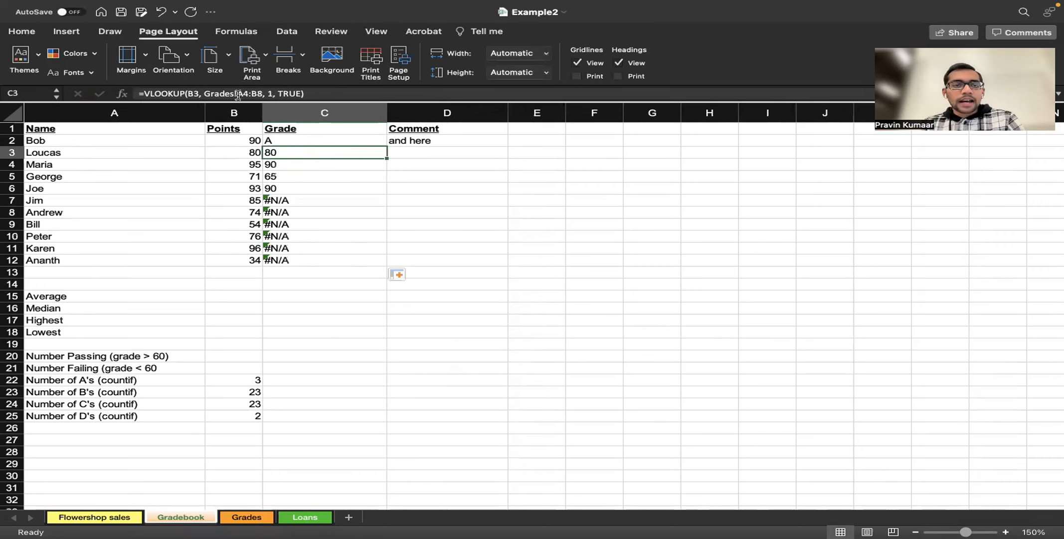
double_click(279, 158)
text($A)
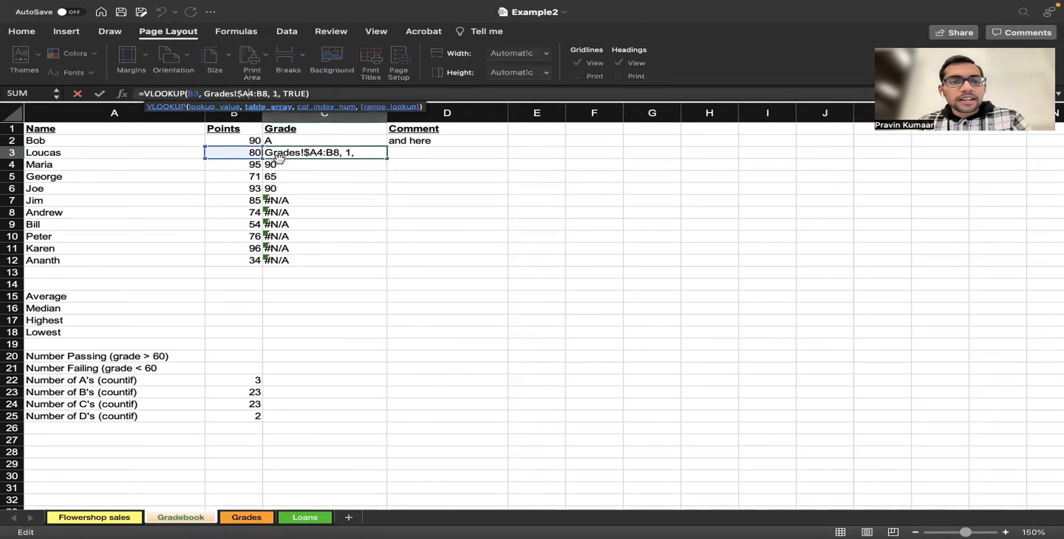
text($)
key(Right)
key(Right)
text($)
key(Right)
text($)
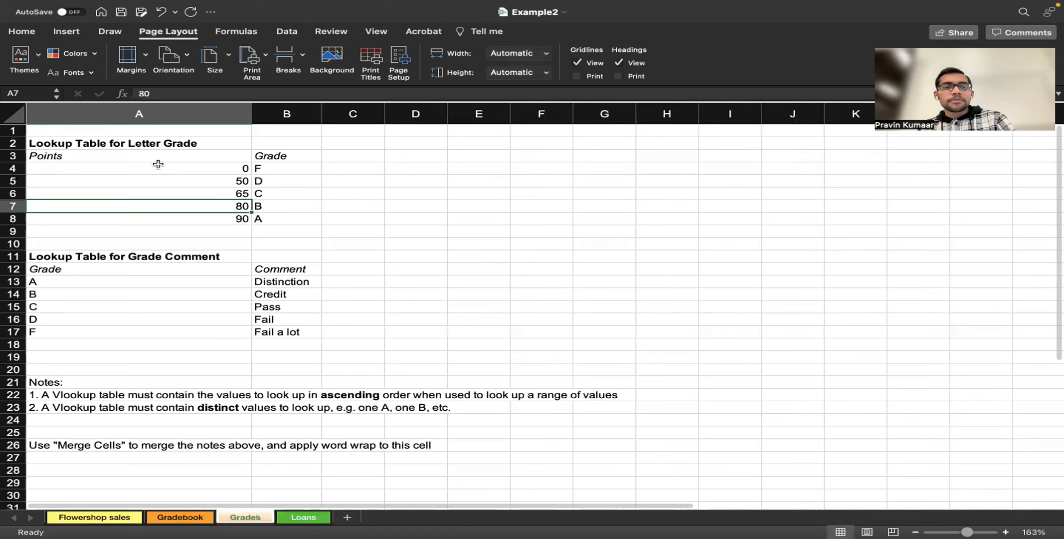
drag(158, 164, 251, 222)
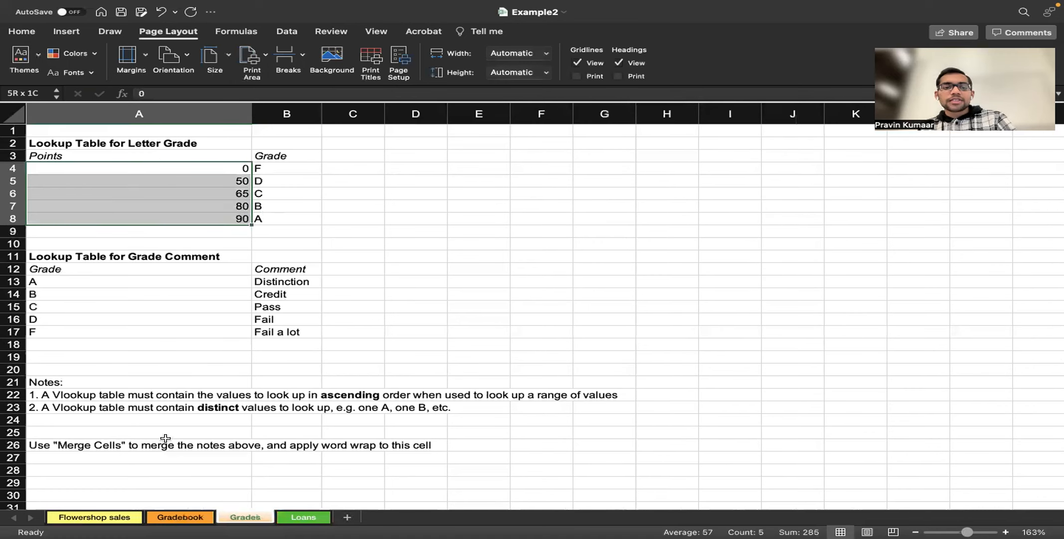
click(163, 518)
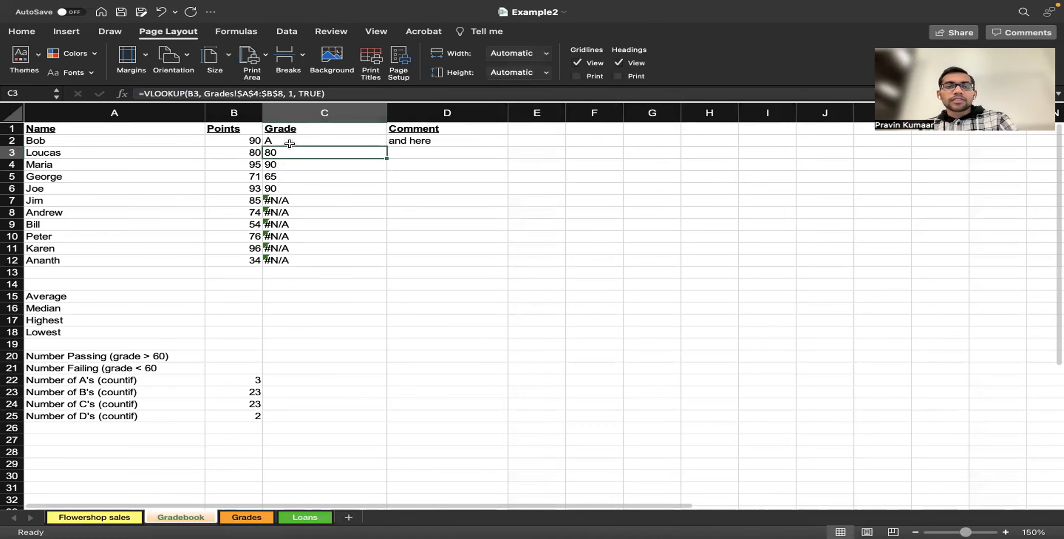
- Fill the C3 VLOOKUP formula with the absolute table array down to C12 and compare the copies with the letter grade table on Grades
drag(388, 157, 389, 269)
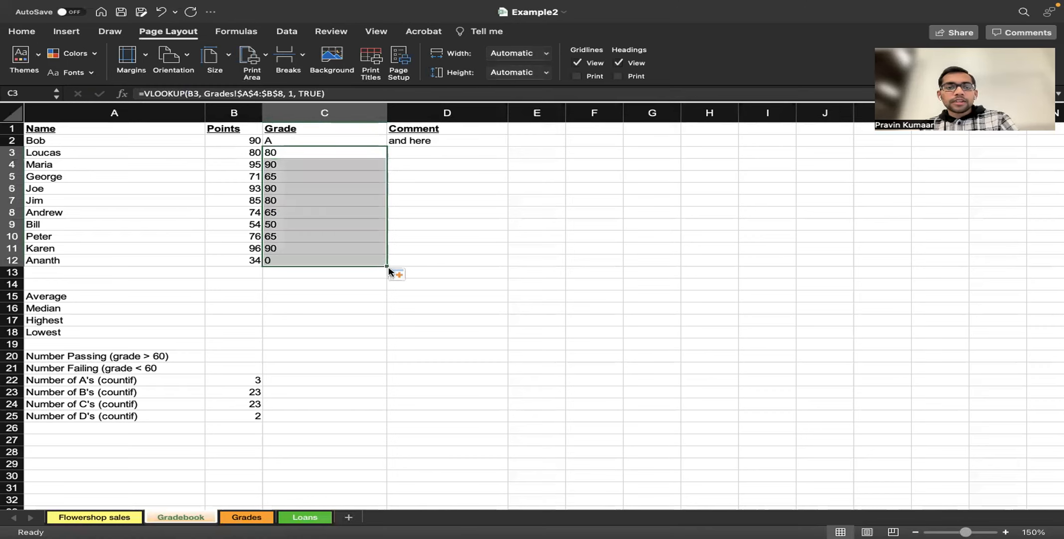
click(348, 226)
click(245, 517)
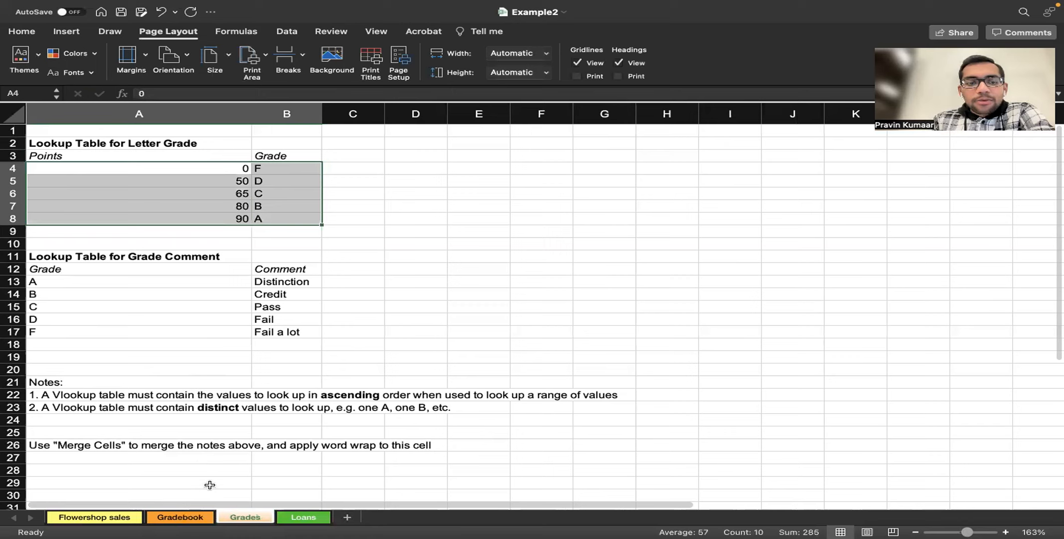
click(205, 517)
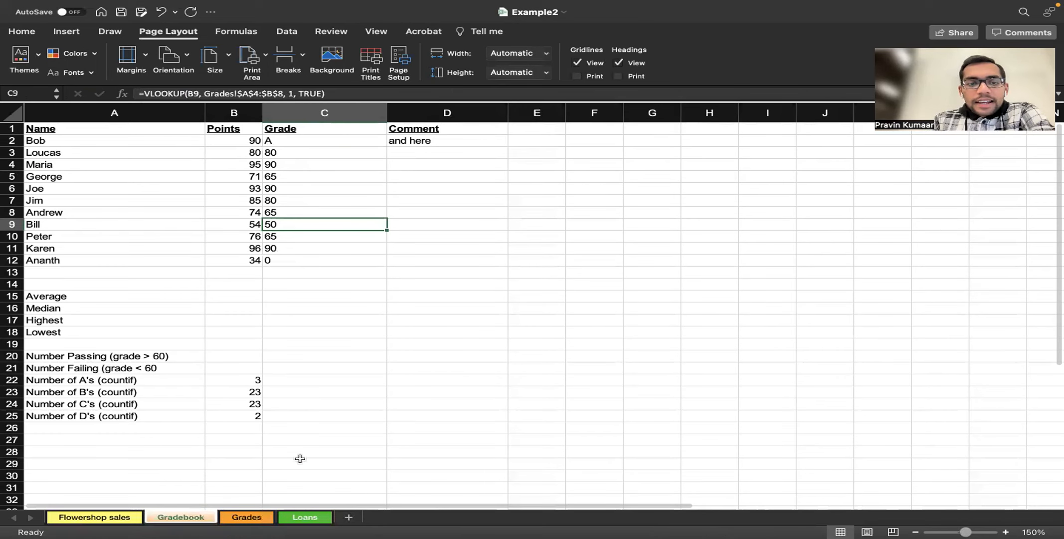
key(ctrl+Page_Down)
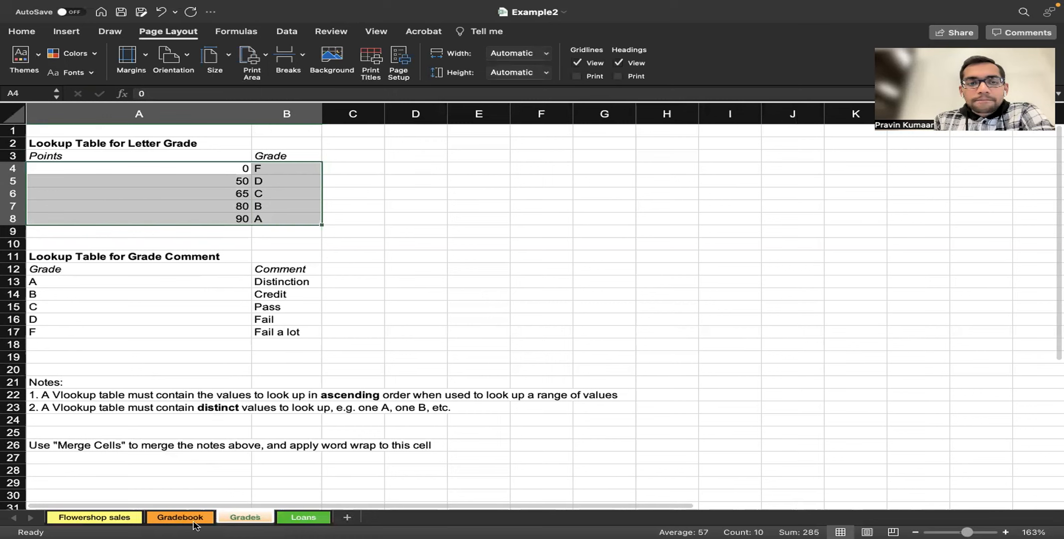
key(ctrl+Page_Up)
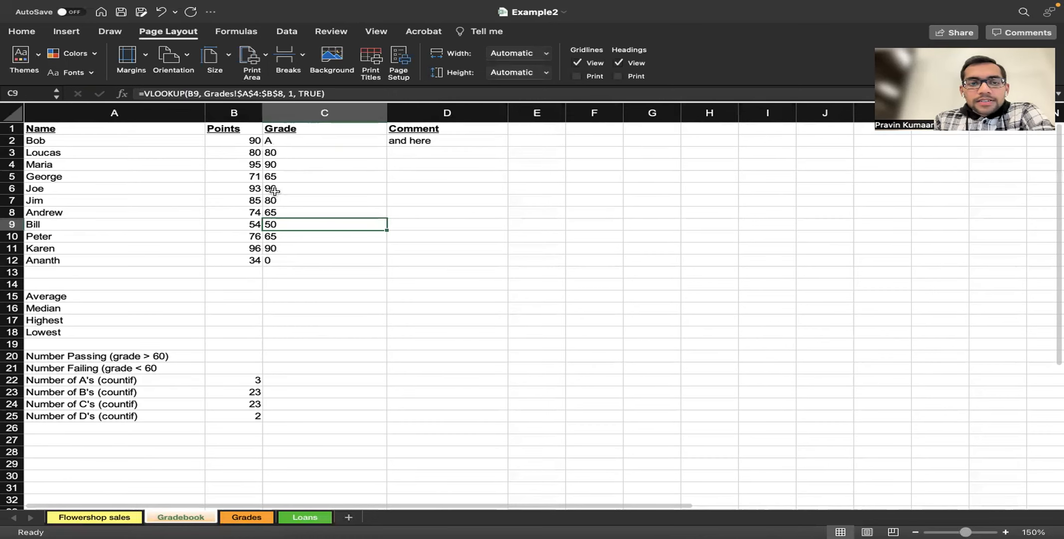
- Inspect the formulas in Gradebook C3, C5 and C6 and check the 65-point row of the letter grade table on Grades
click(278, 154)
click(277, 178)
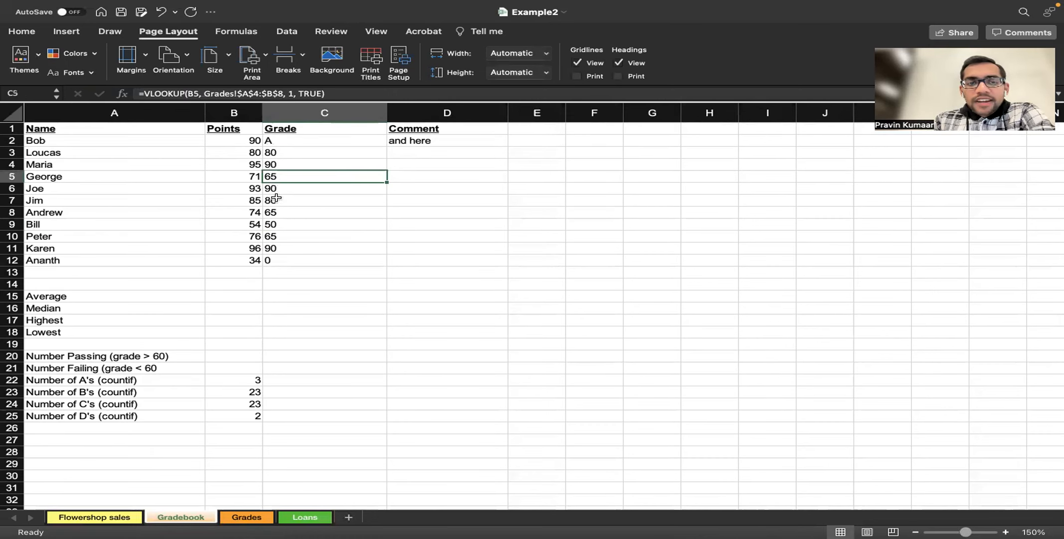
click(278, 190)
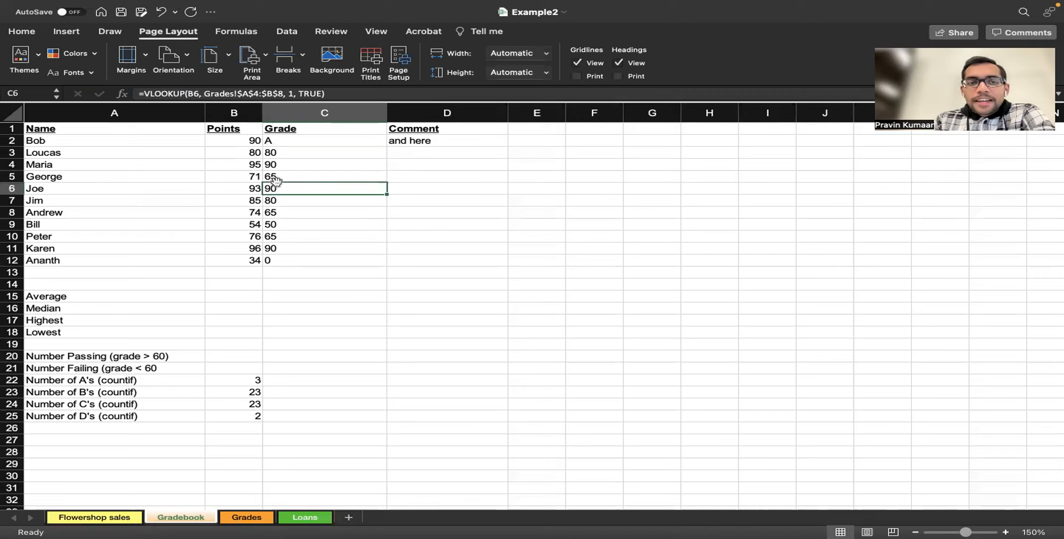
click(282, 179)
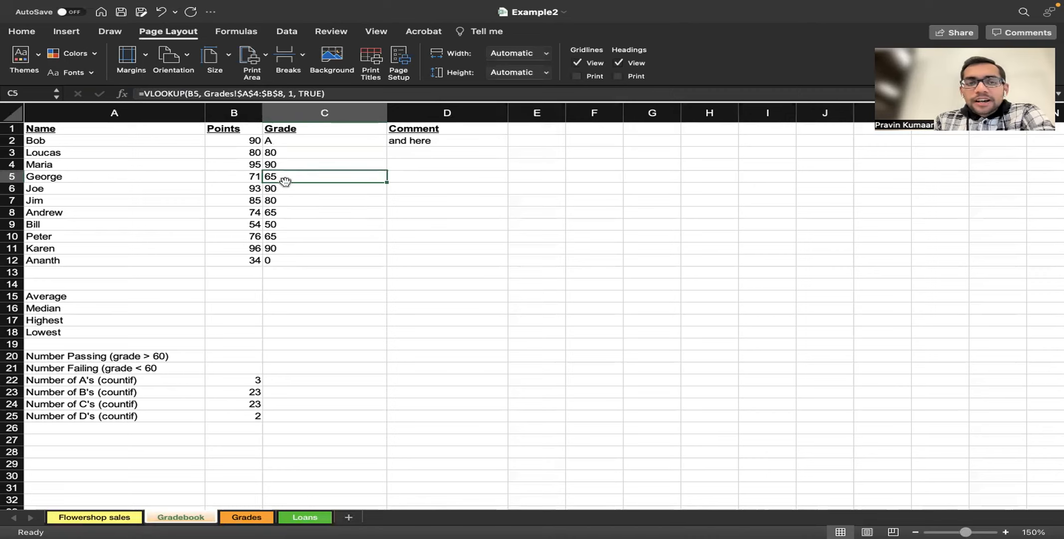
click(249, 518)
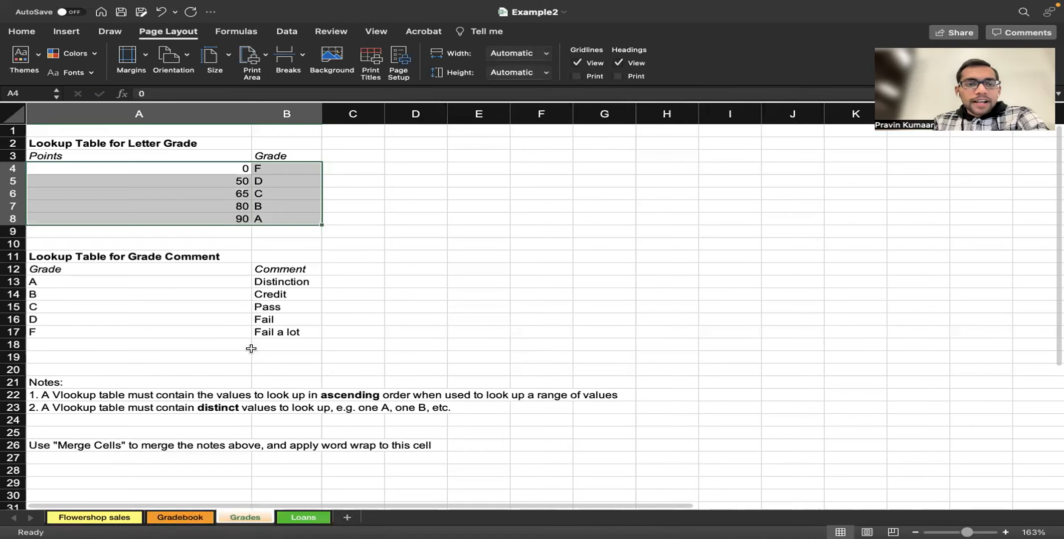
click(249, 193)
key(Right)
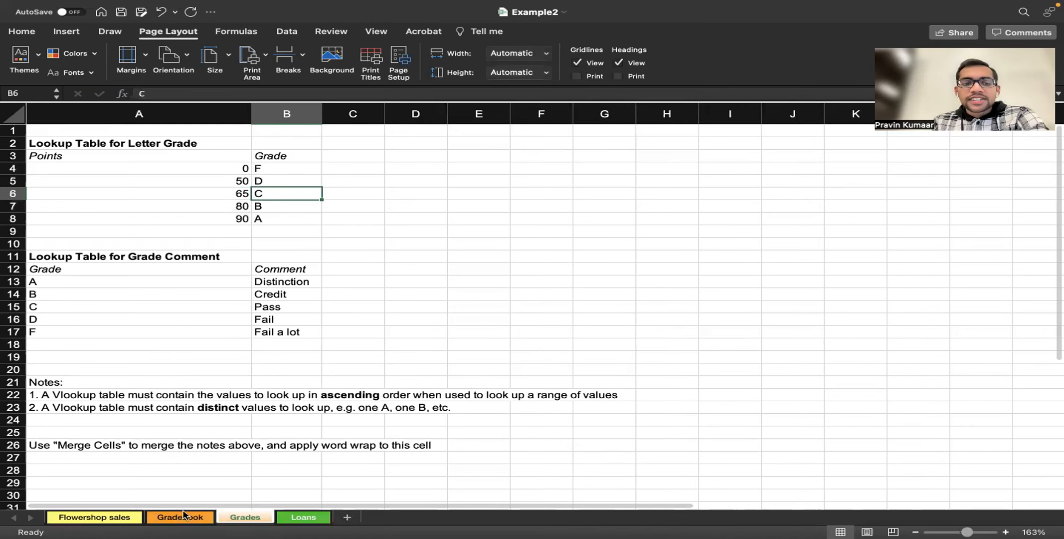
- Fill the Gradebook C2 VLOOKUP formula, which uses column index 2, down the Grade column to C12
click(184, 517)
click(295, 150)
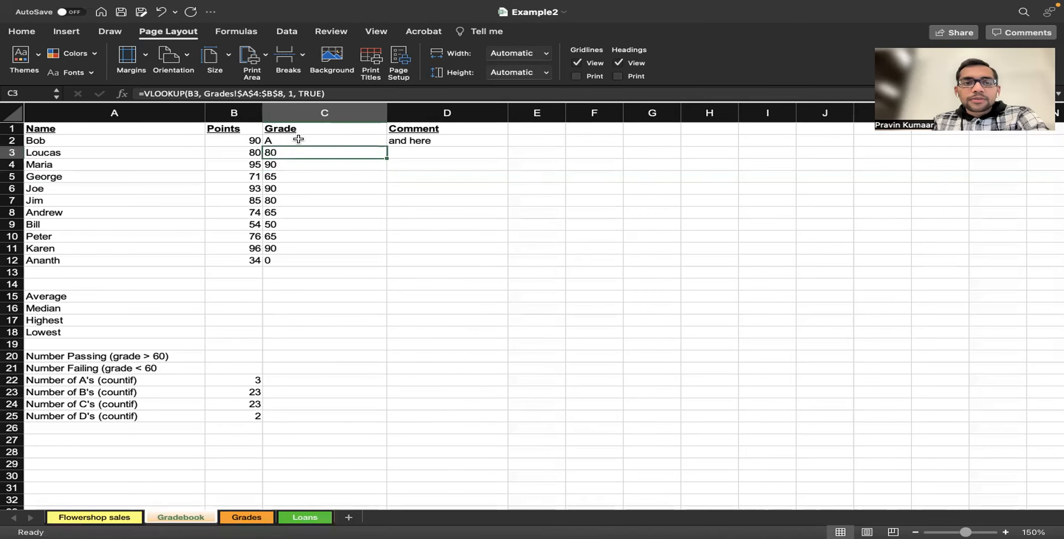
click(299, 142)
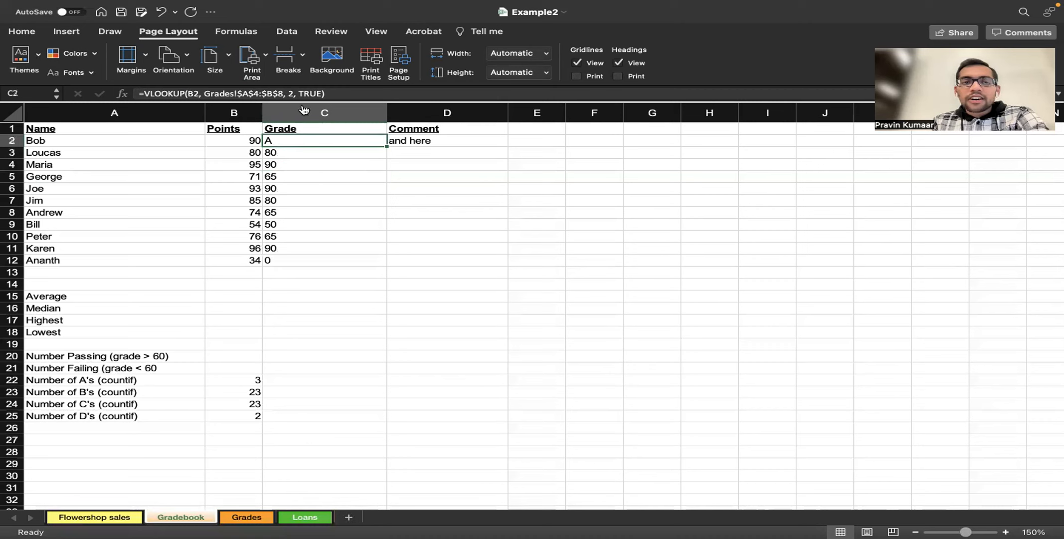
double_click(387, 147)
drag(387, 148, 379, 261)
click(417, 272)
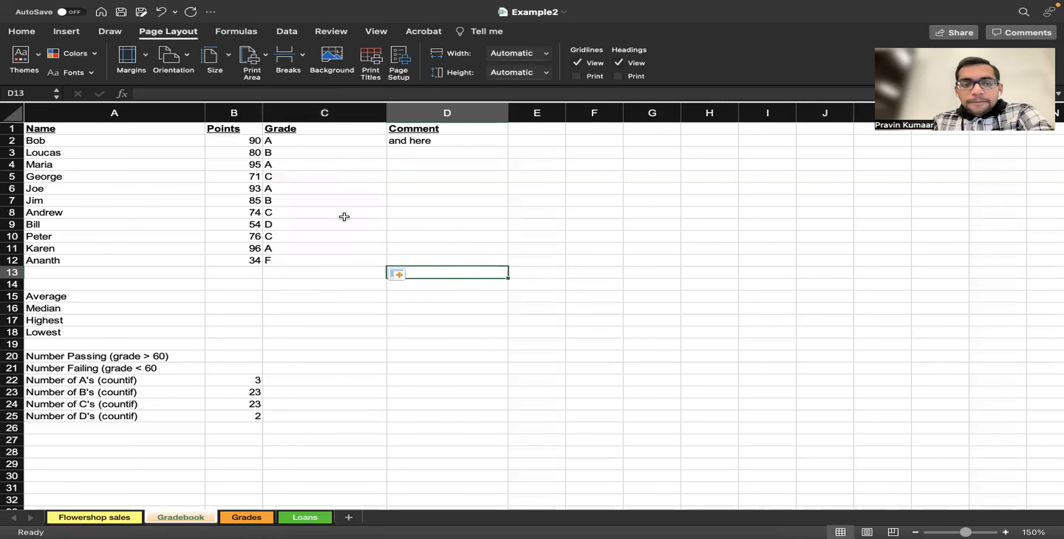
click(310, 166)
- Copy the points in A4:A8 of the Grades sheet to C4:C8, beside the letter grades
click(247, 517)
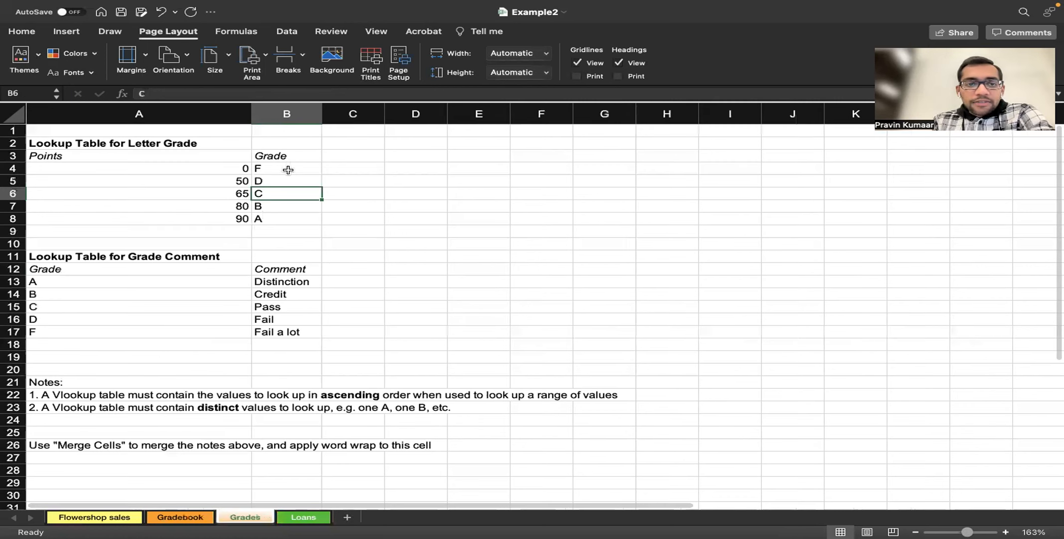
drag(225, 171, 225, 217)
key(super+c)
click(353, 157)
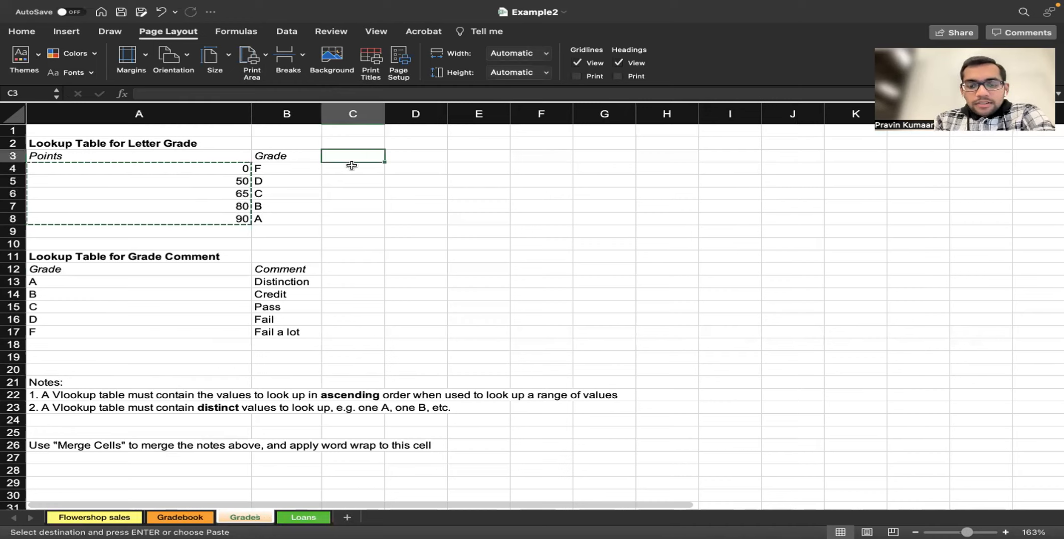
click(352, 167)
key(super+v)
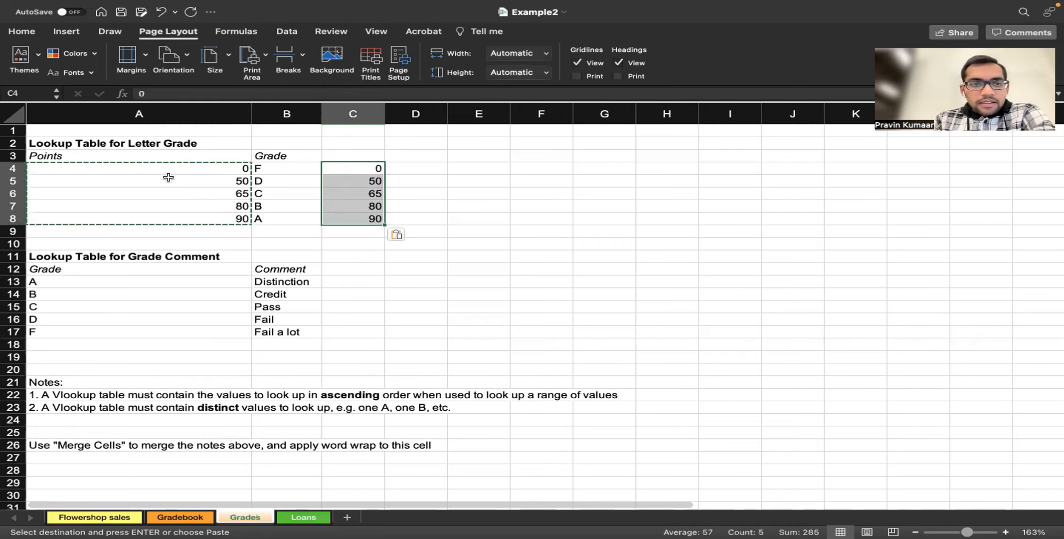
drag(162, 170, 162, 230)
click(288, 169)
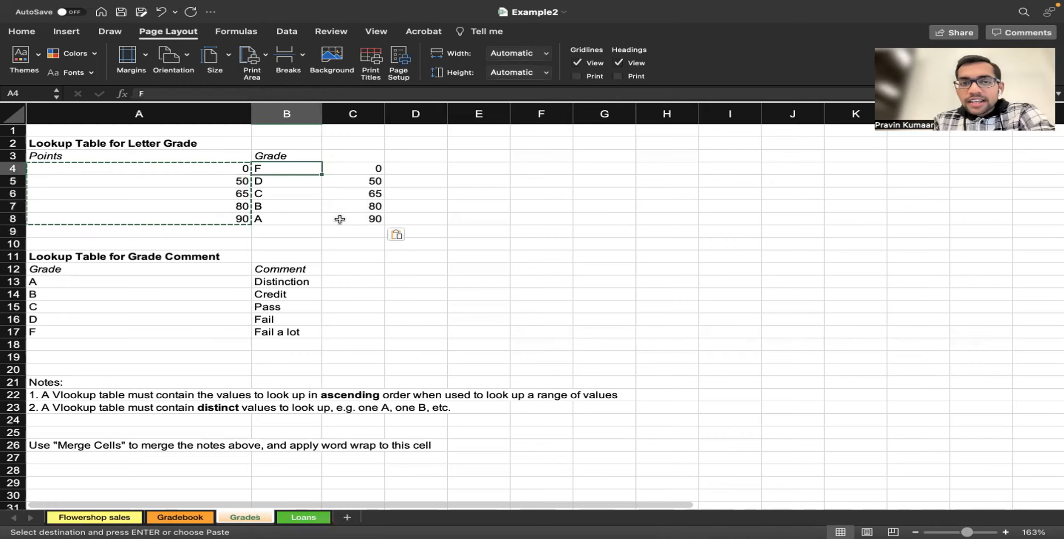
click(502, 181)
- Open the VLOOKUP formula in Gradebook C3 for editing
click(186, 515)
key(ctrl+Down)
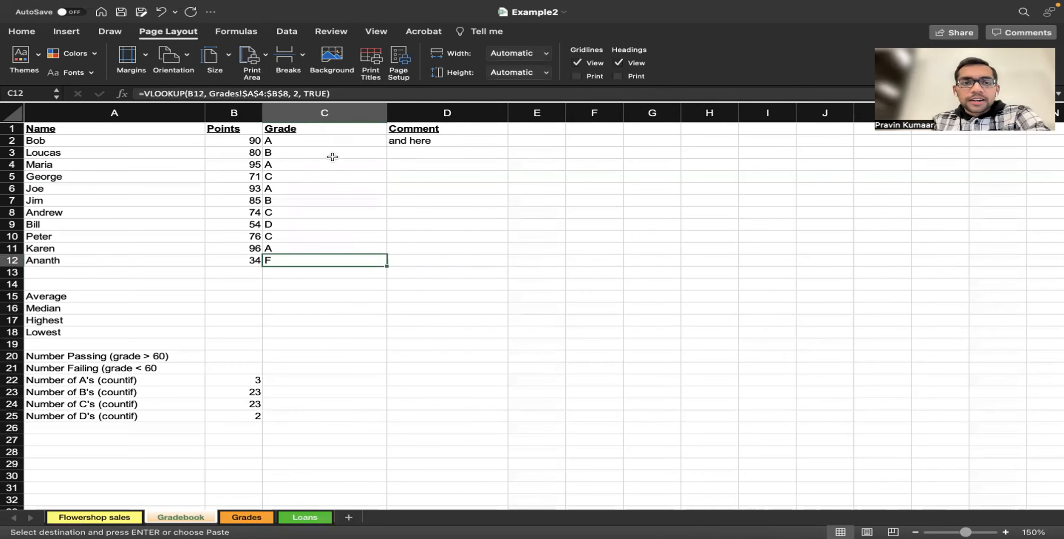
click(332, 157)
triple_click(329, 157)
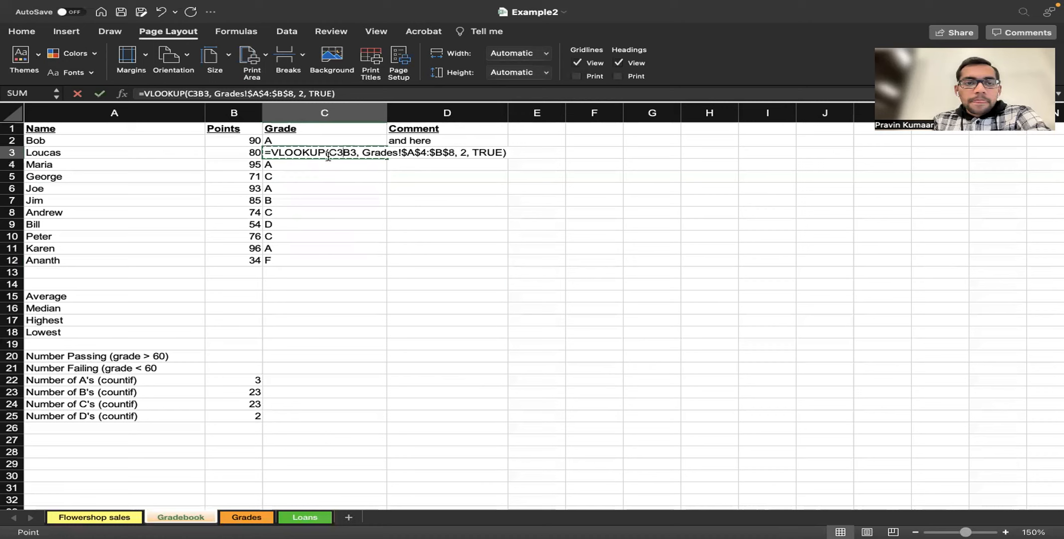
- Replace the formula in Gradebook cell C3 with a new VLOOKUP that uses B3 as the lookup value
click(311, 153)
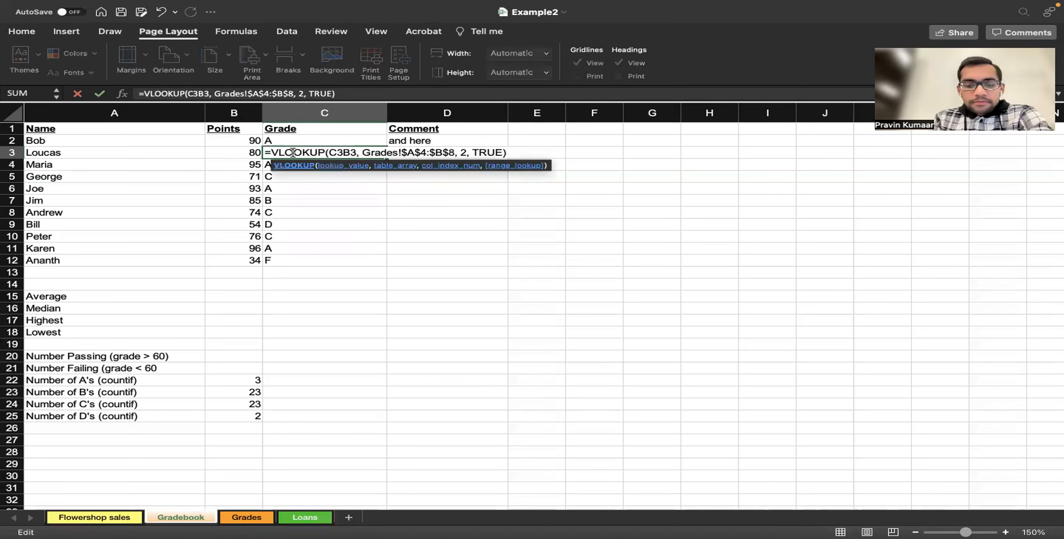
click(293, 155)
key(BackSpace)
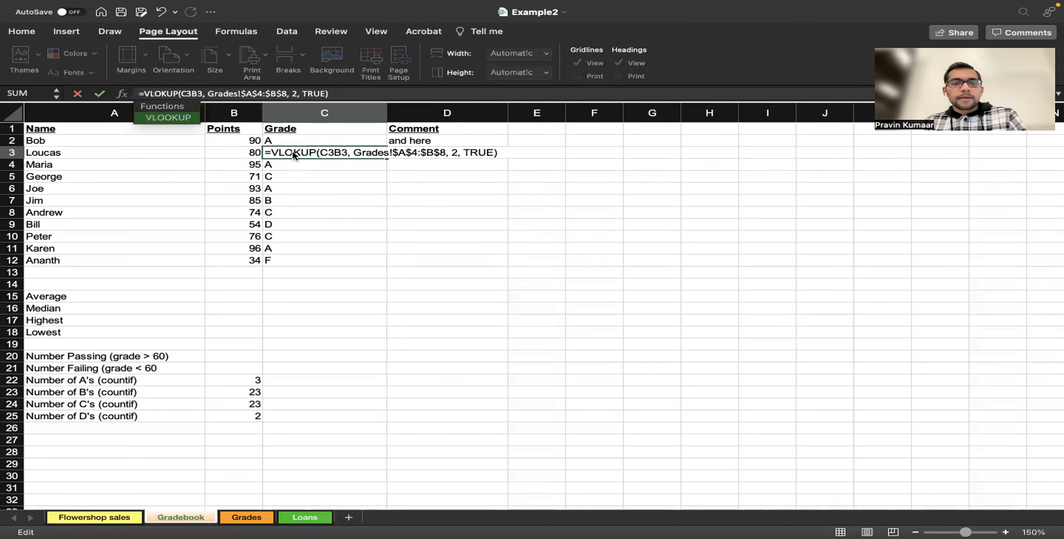
triple_click(294, 155)
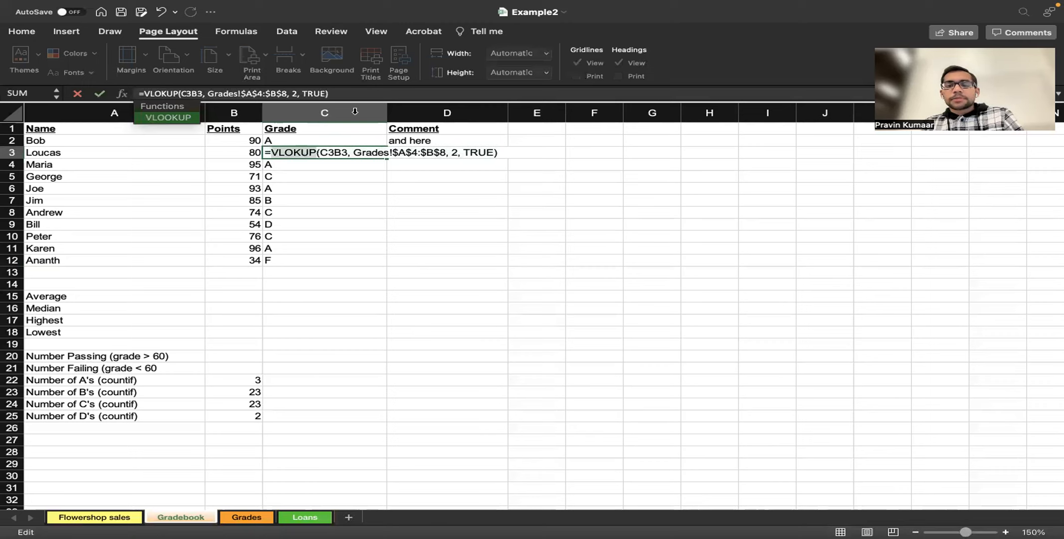
click(375, 90)
triple_click(376, 90)
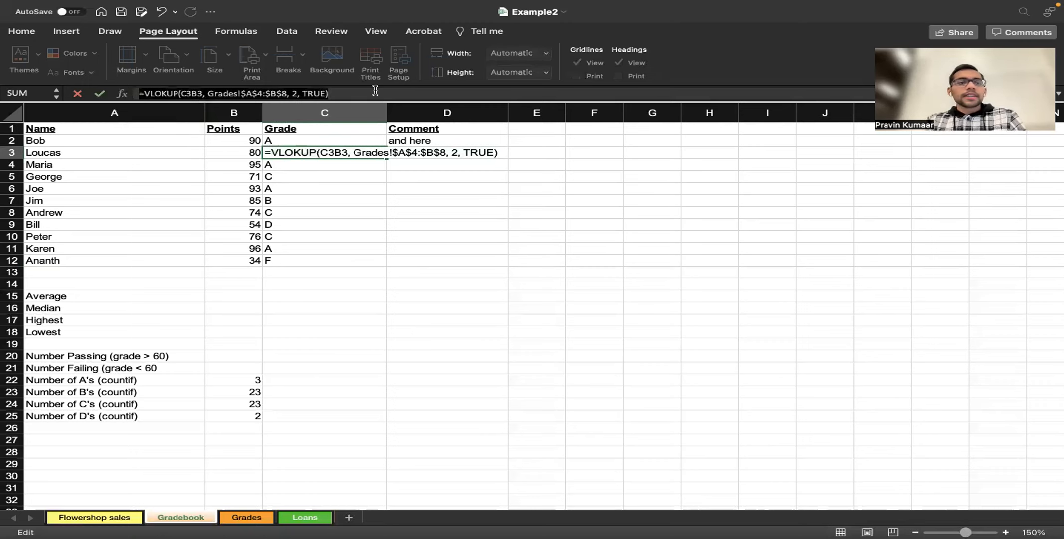
text(=)
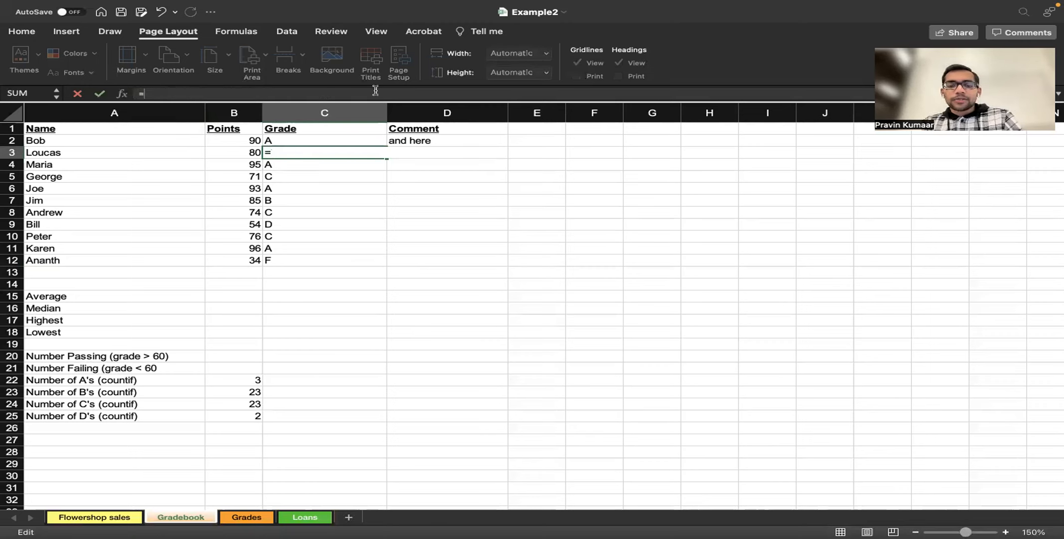
text(VL)
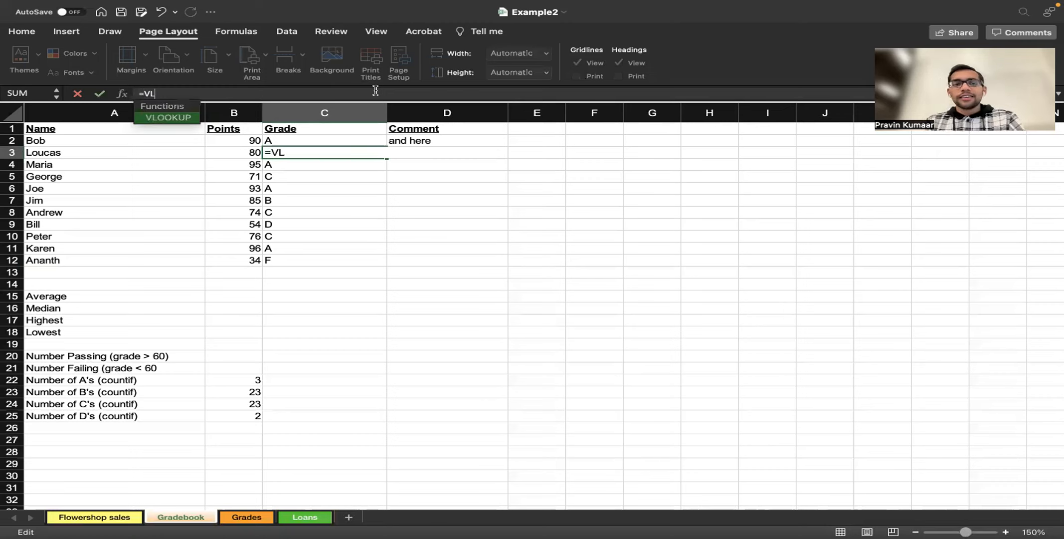
key(Tab)
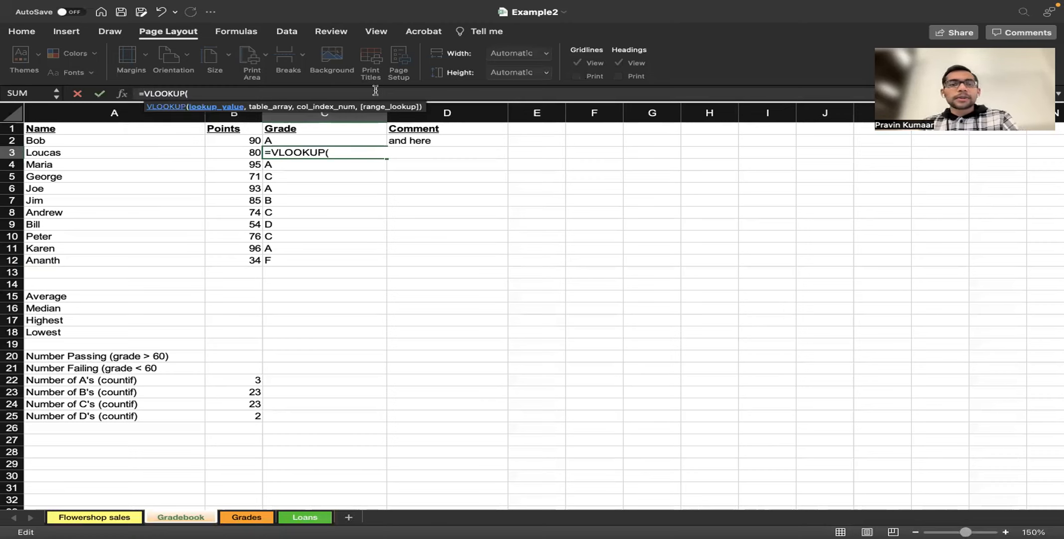
click(242, 153)
text(, Grades!)
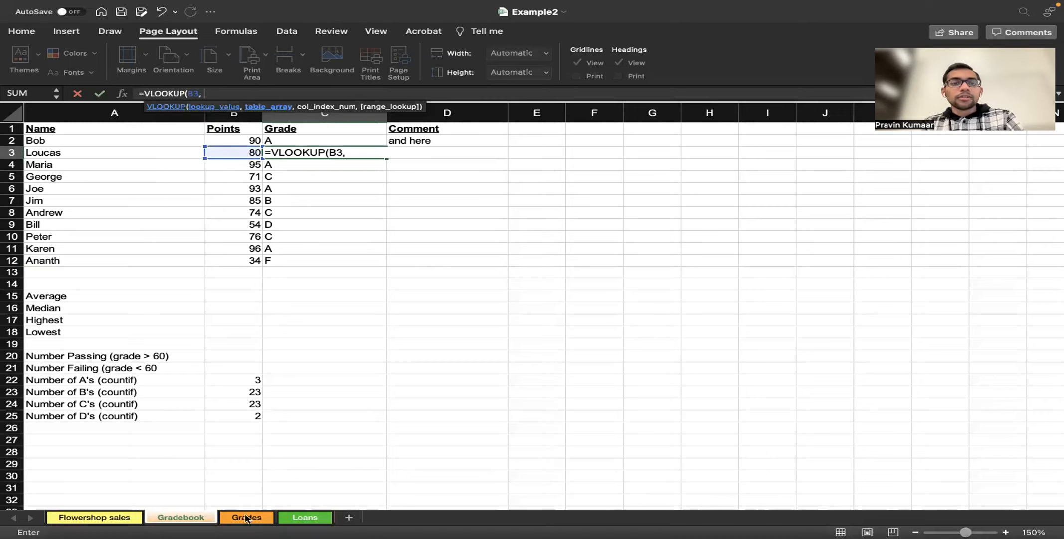
- Set the table array of the C3 VLOOKUP to the range B4:C8 on the Grades sheet
click(246, 517)
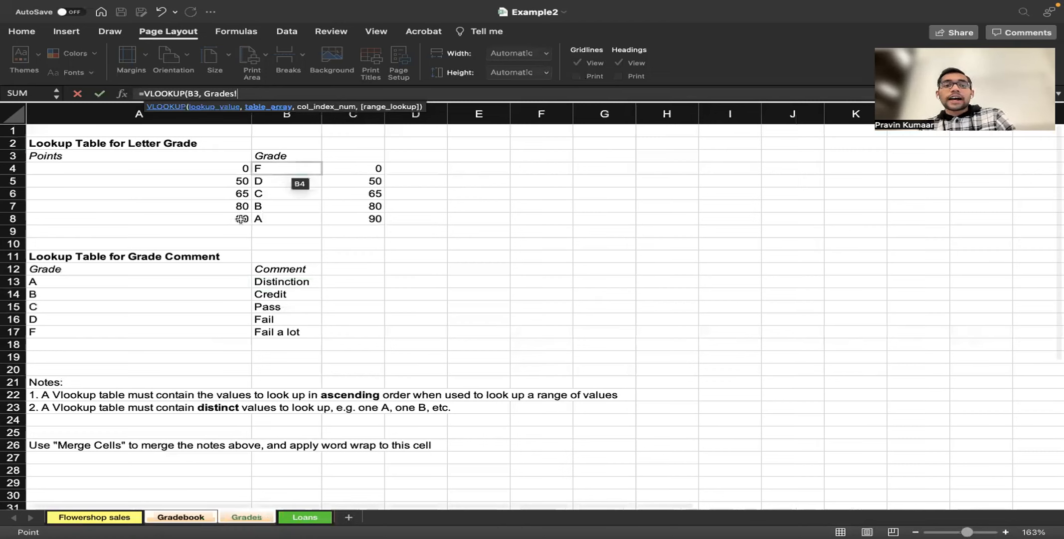
click(192, 518)
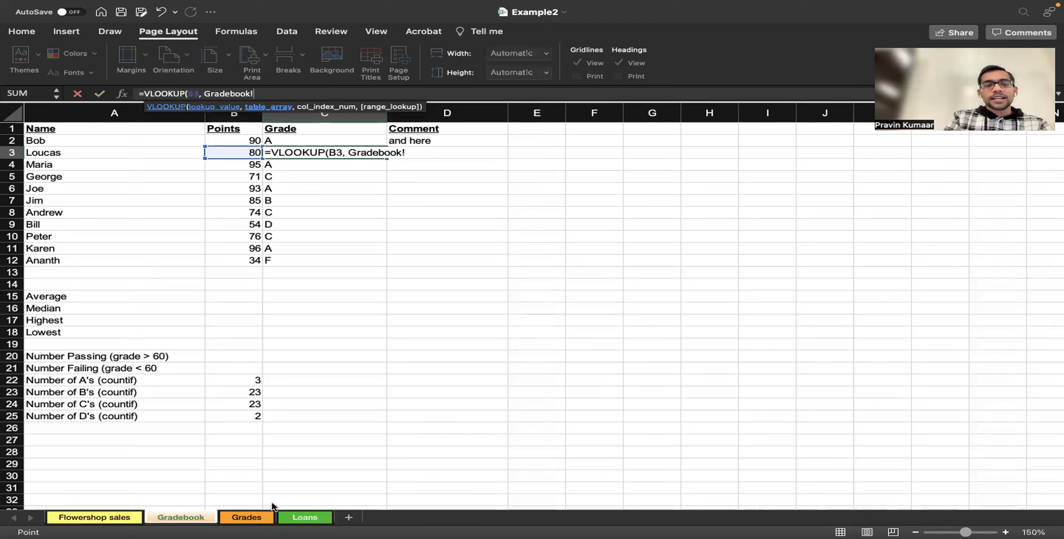
click(267, 518)
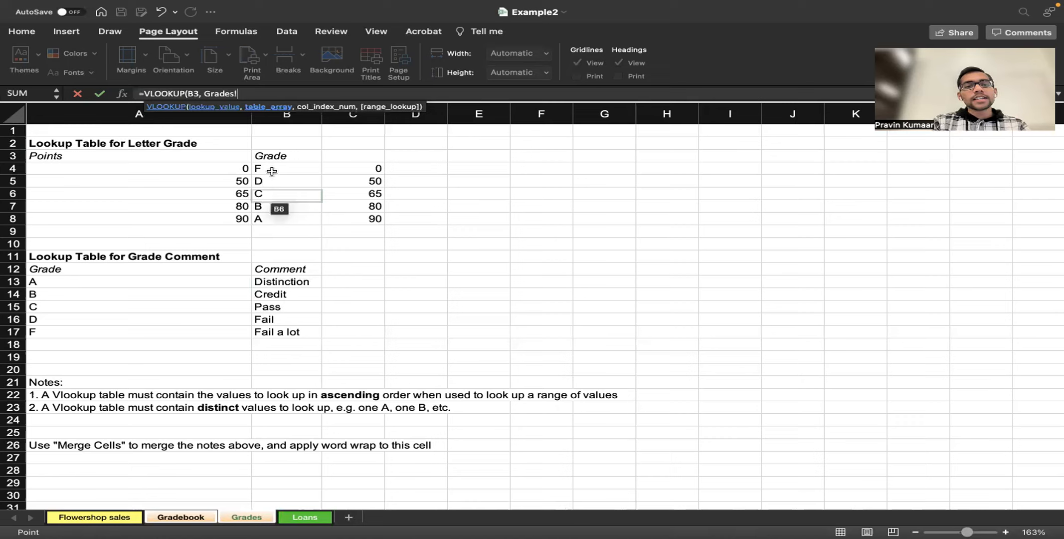
drag(271, 169, 340, 219)
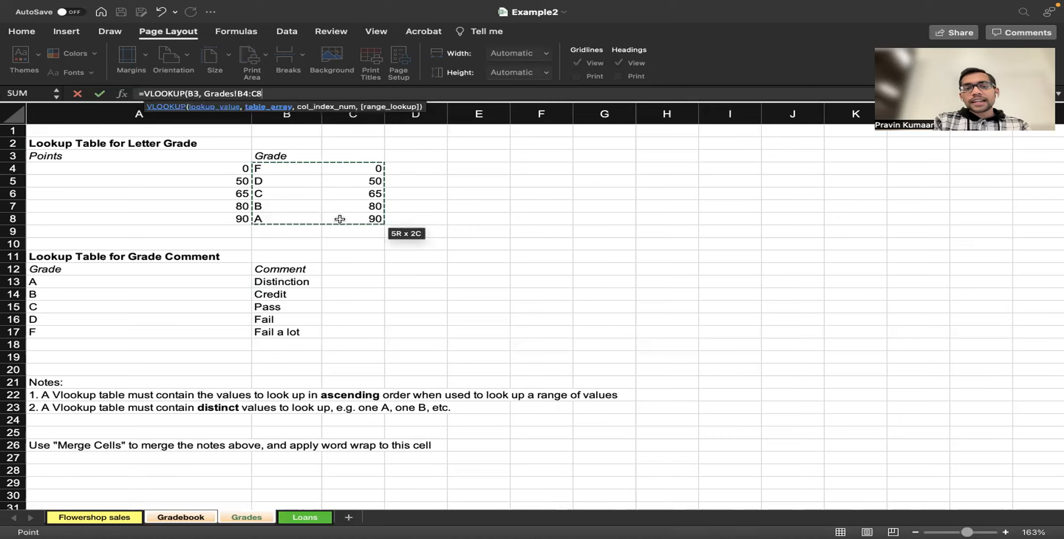
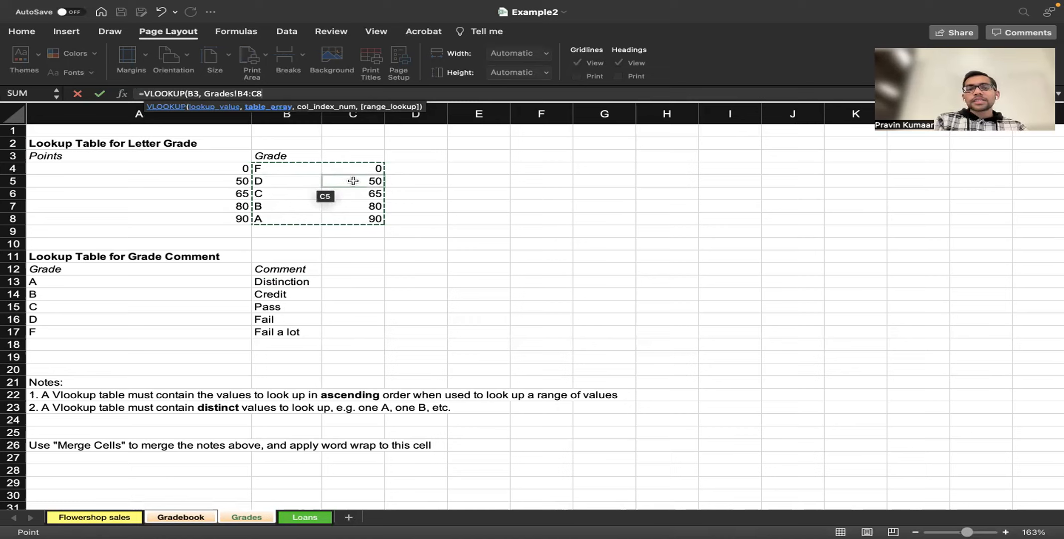
- Complete the C3 VLOOKUP with column index 1 and approximate match (TRUE)
text(,)
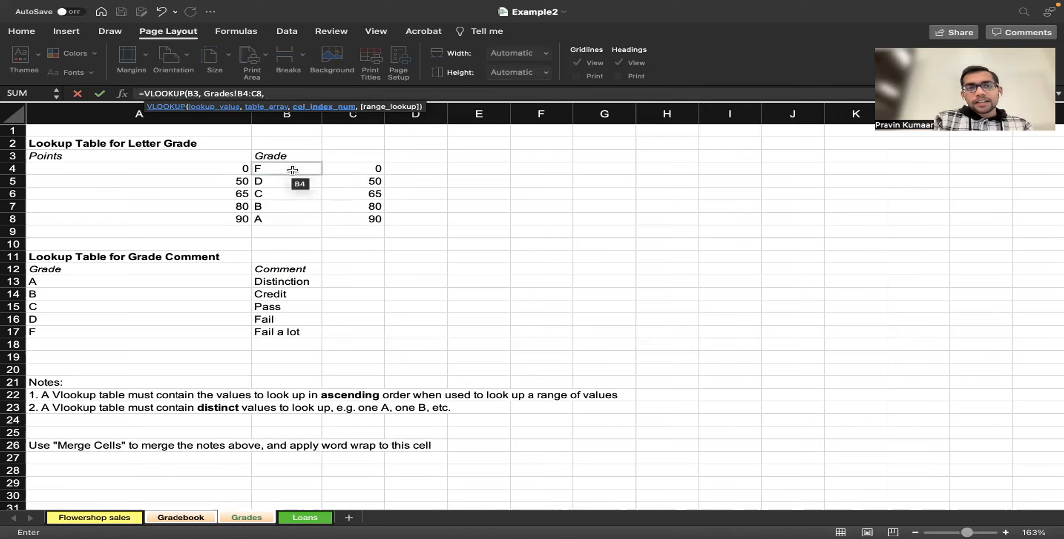
text( 1)
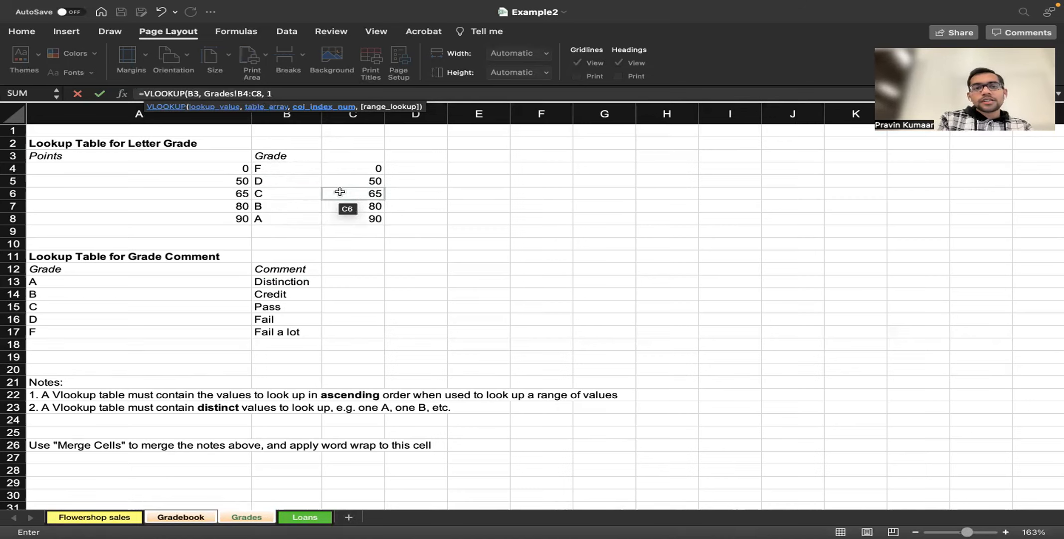
text(, T)
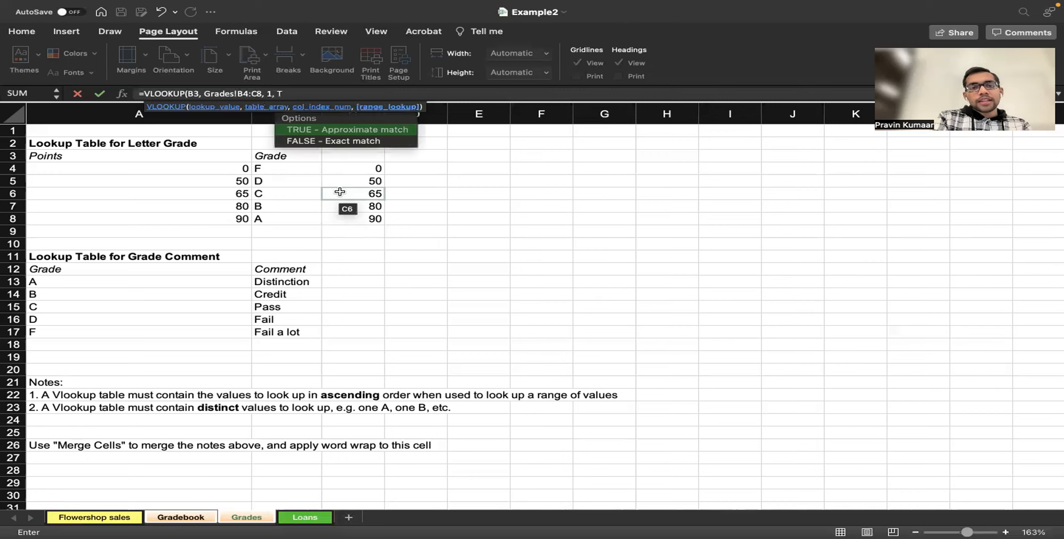
key(Tab)
text())
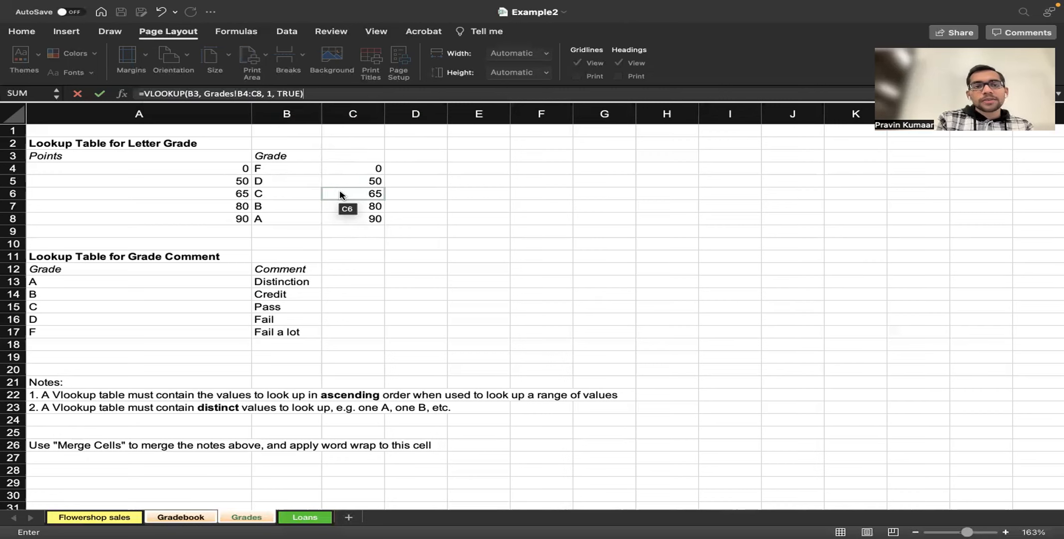
key(Return)
- Fill the C3 formula down the Grade column through C12
click(384, 157)
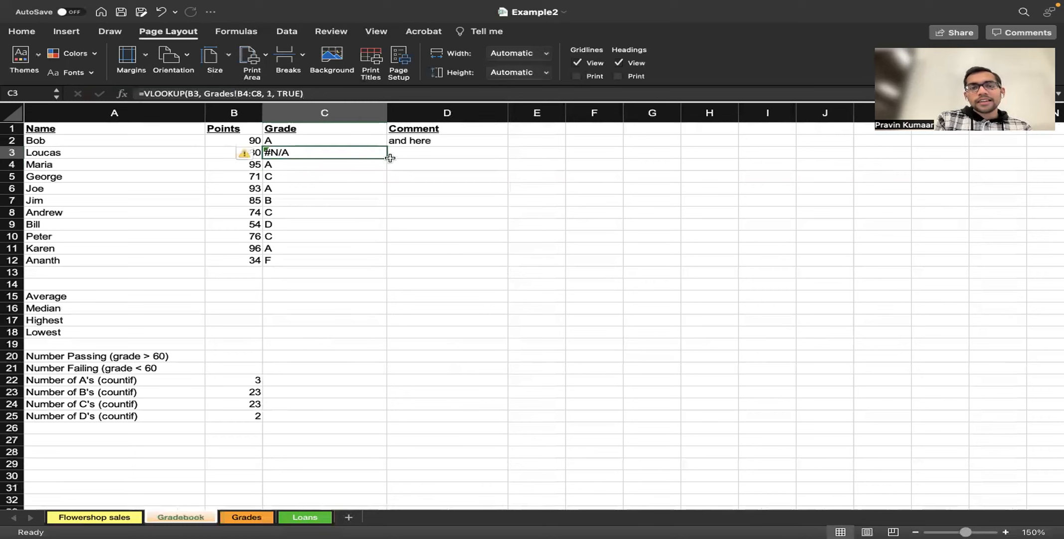
drag(387, 158, 380, 260)
click(380, 260)
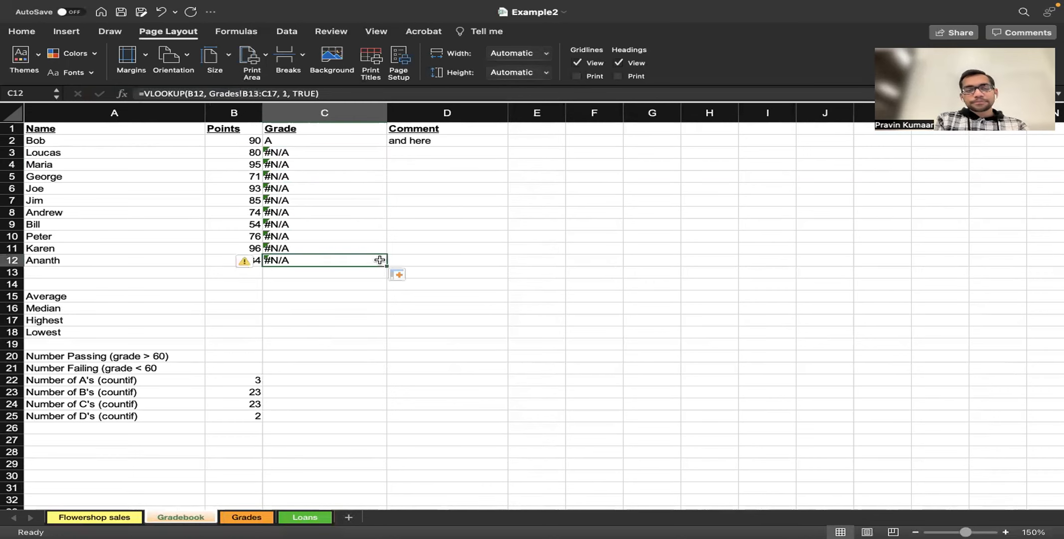
- Examine the Points and Grade columns of the letter grade lookup table on the Grades sheet against the Gradebook points
click(254, 519)
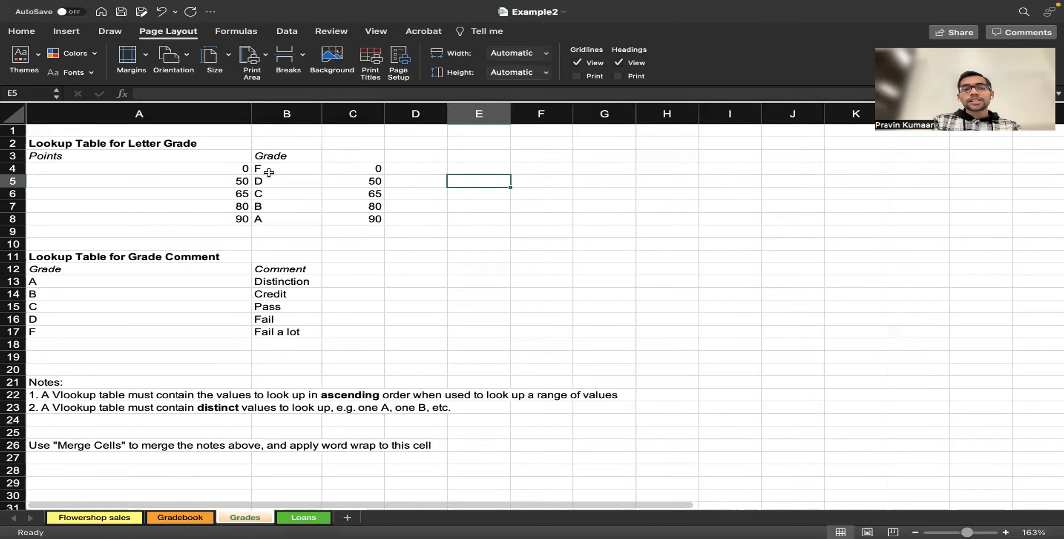
drag(205, 172, 206, 216)
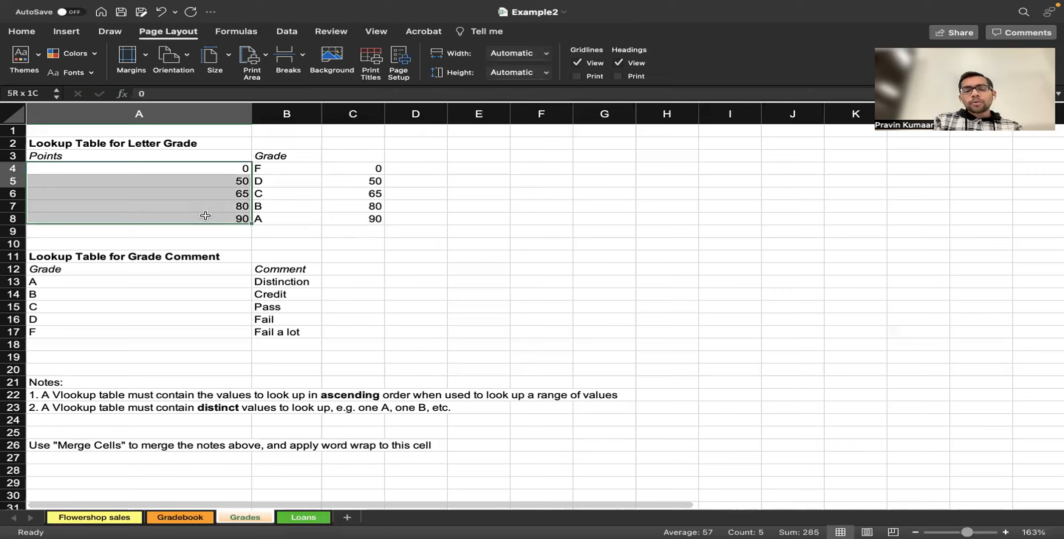
click(287, 170)
drag(287, 186, 288, 219)
click(190, 517)
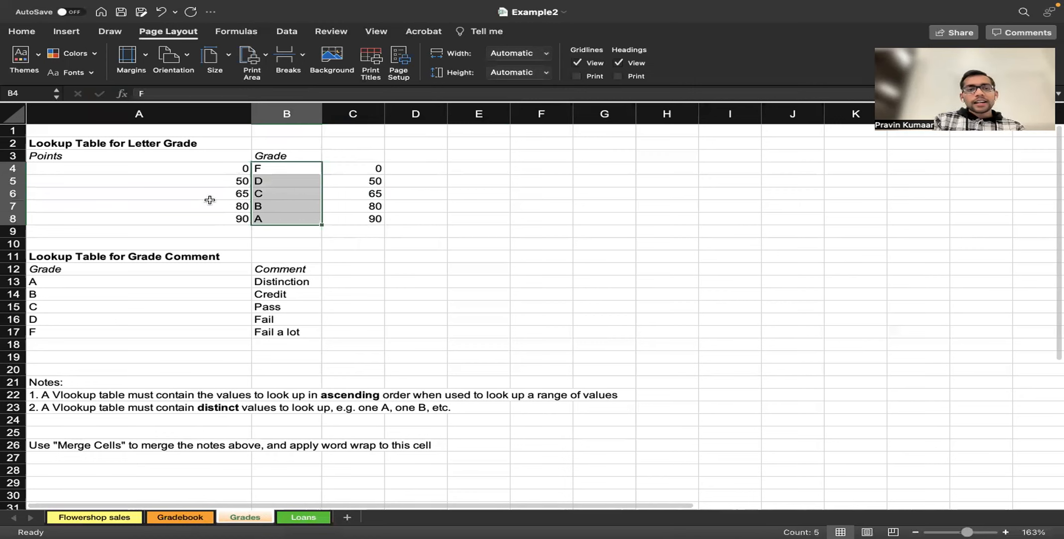
click(240, 160)
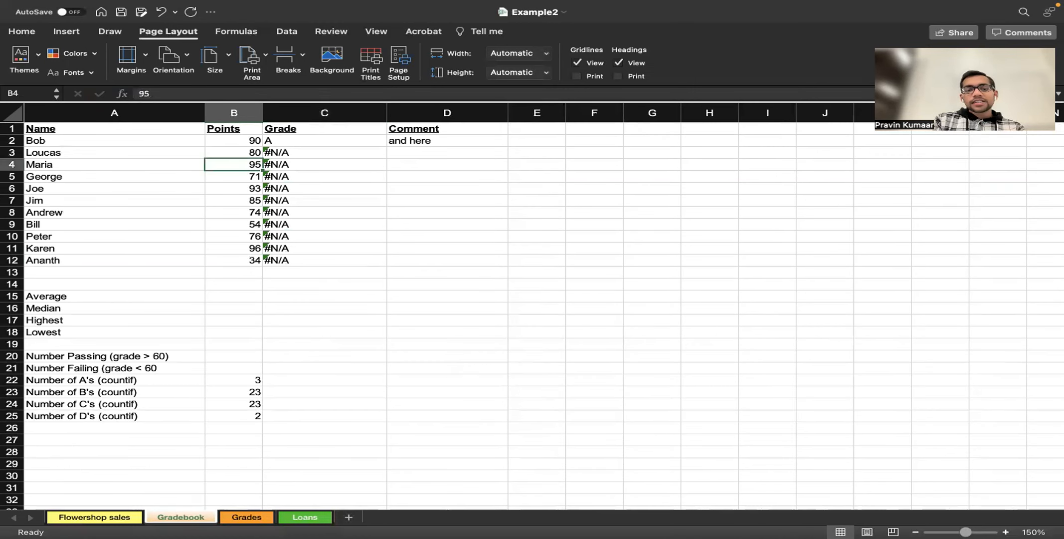
click(245, 518)
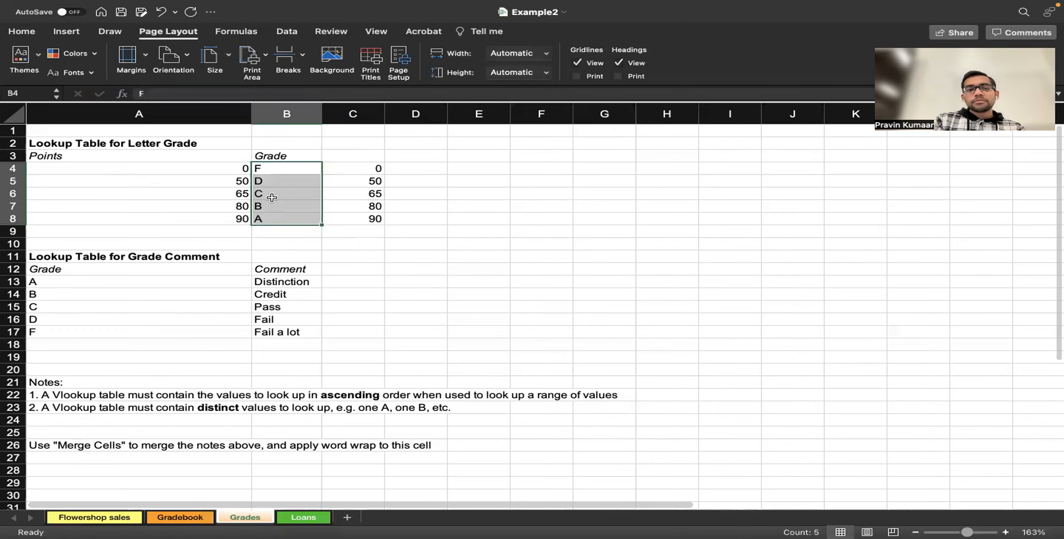
click(197, 515)
- Compare the VLOOKUP formulas in Gradebook cells C3 and C2 with the column order of the letter grade lookup table
click(307, 152)
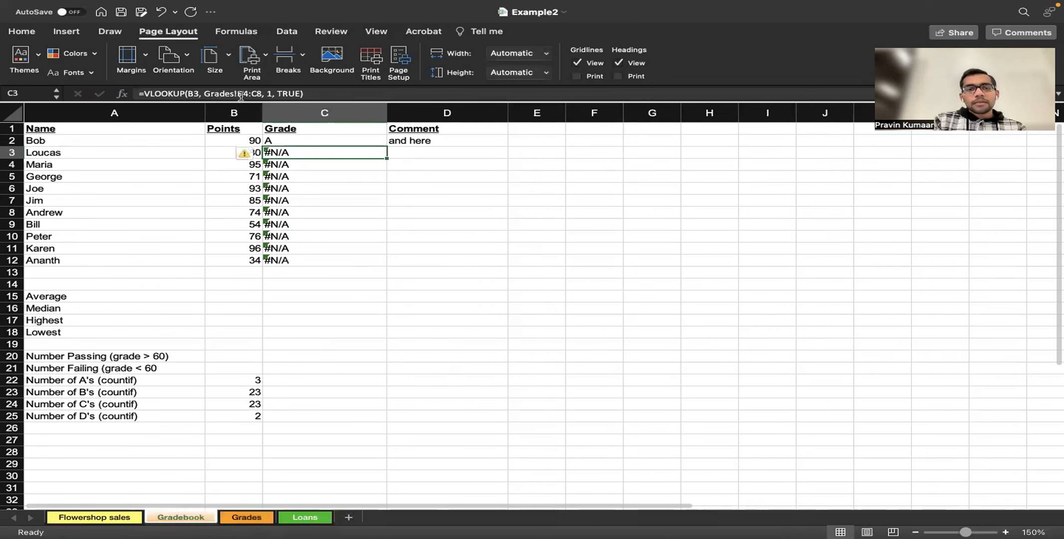
click(244, 517)
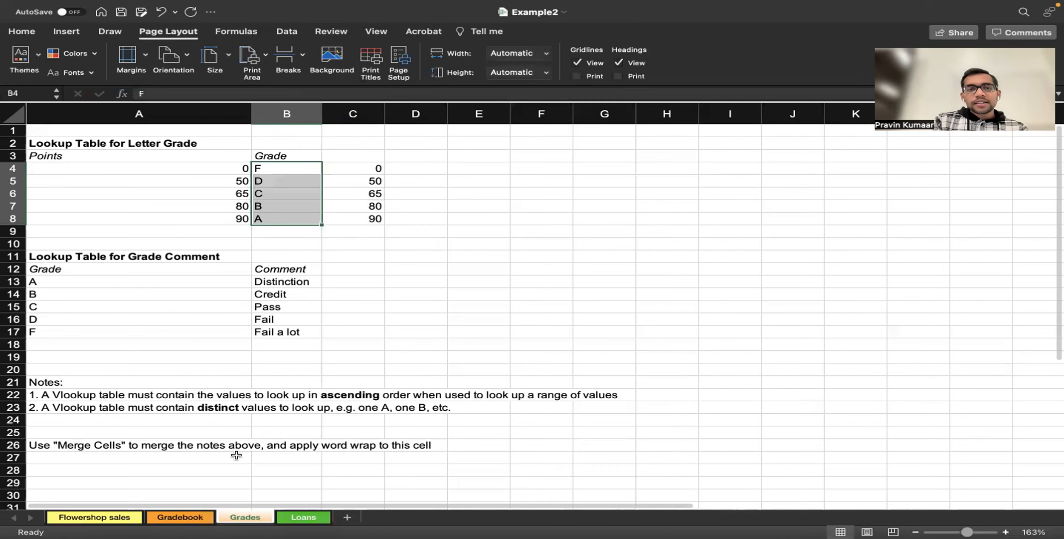
click(278, 115)
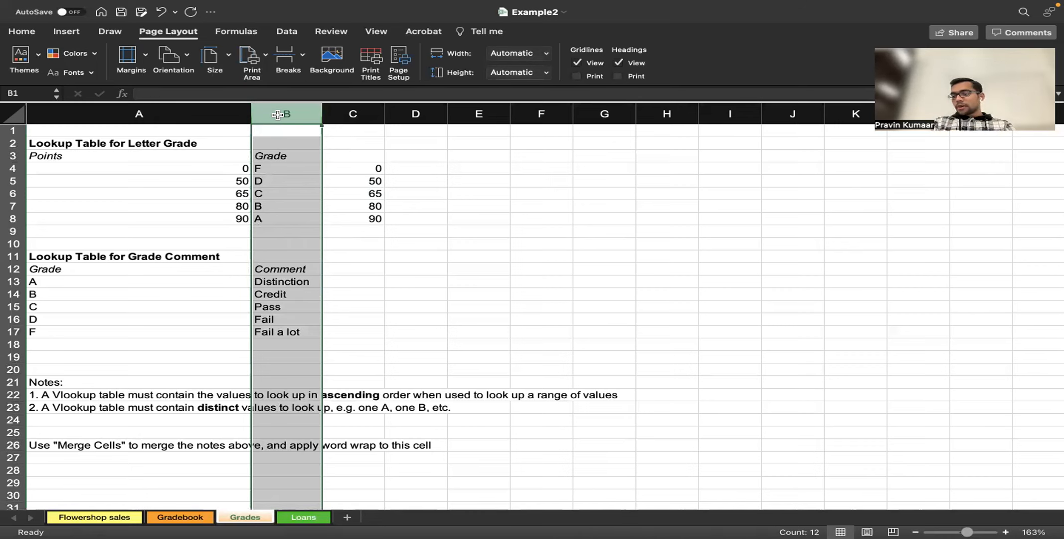
click(272, 168)
click(180, 517)
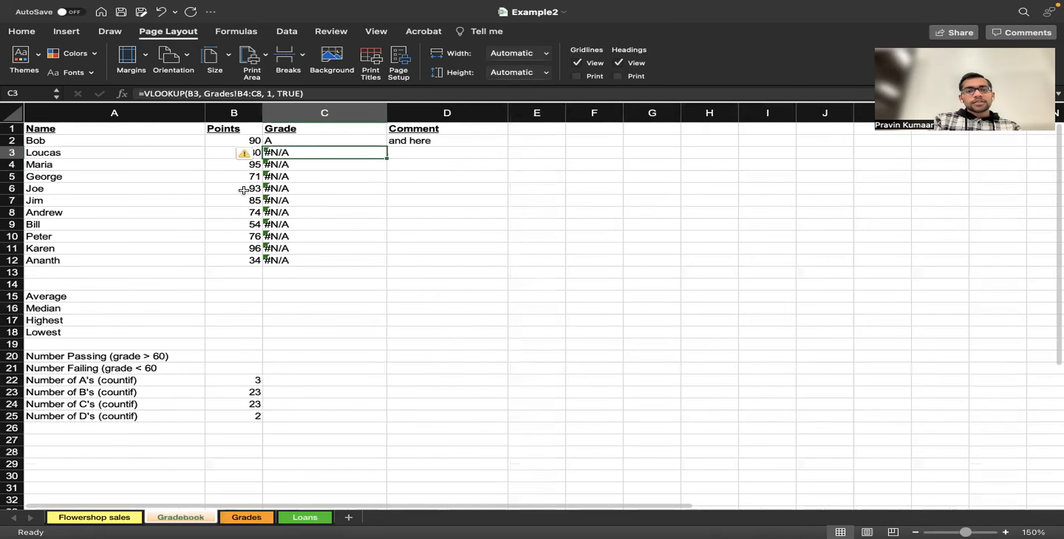
click(304, 142)
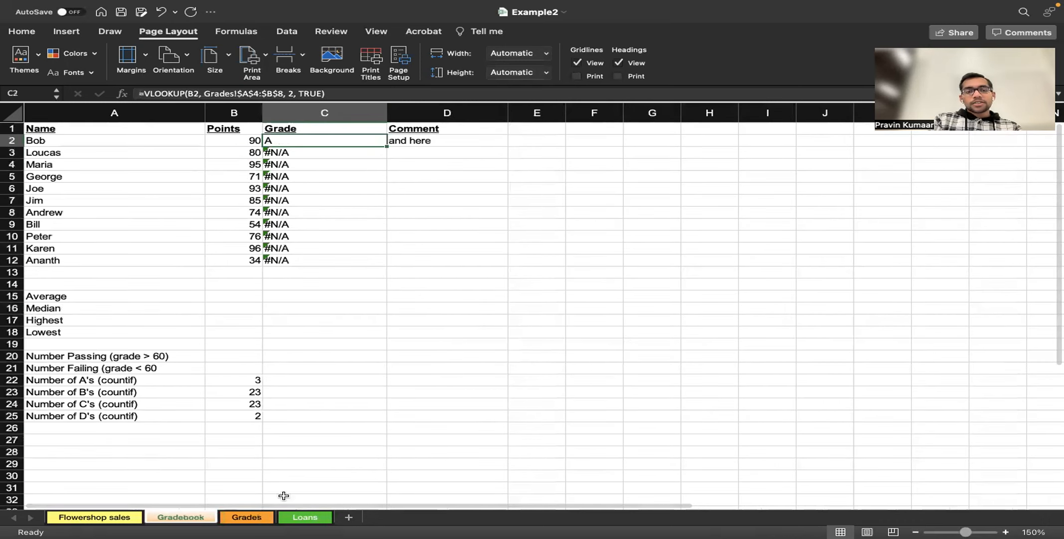
click(246, 517)
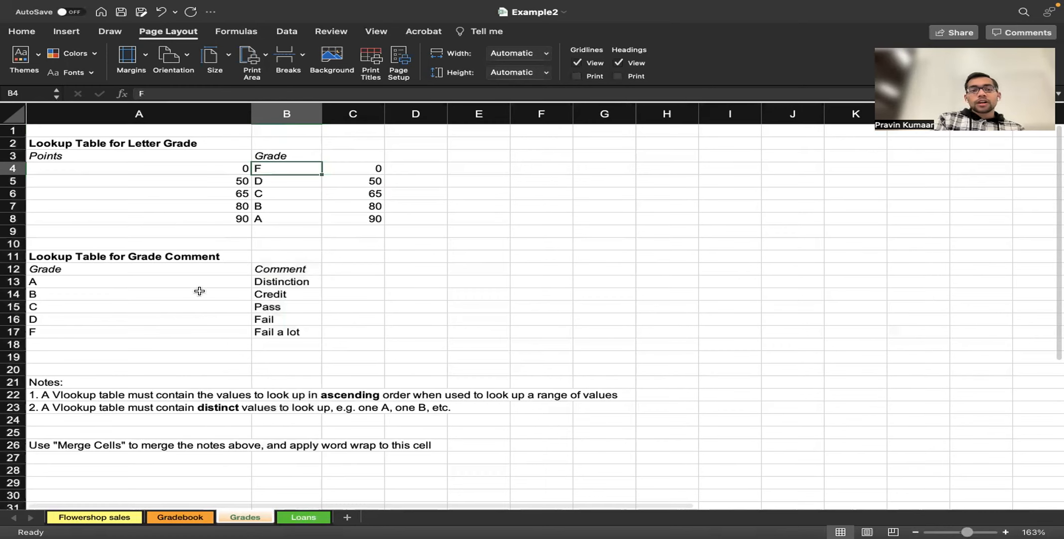
click(130, 170)
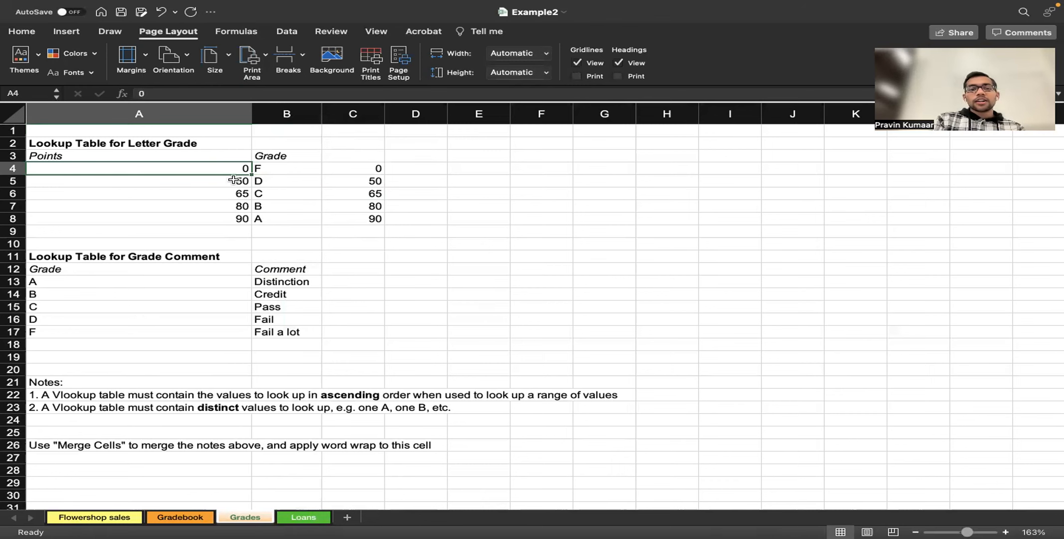
- Fill the VLOOKUP formula from Gradebook cell C2 down the Grade column through C12
click(180, 516)
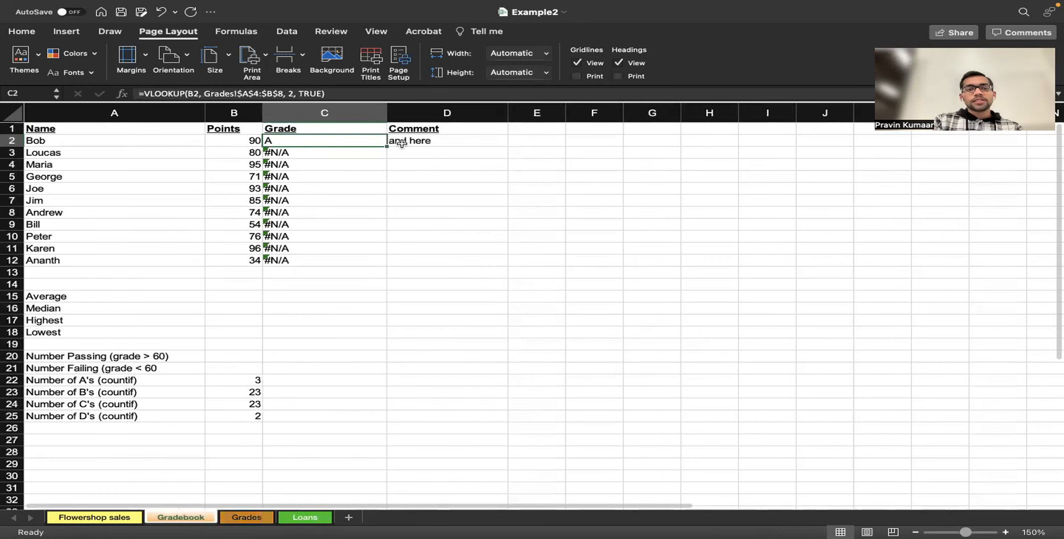
drag(389, 145, 384, 253)
click(383, 249)
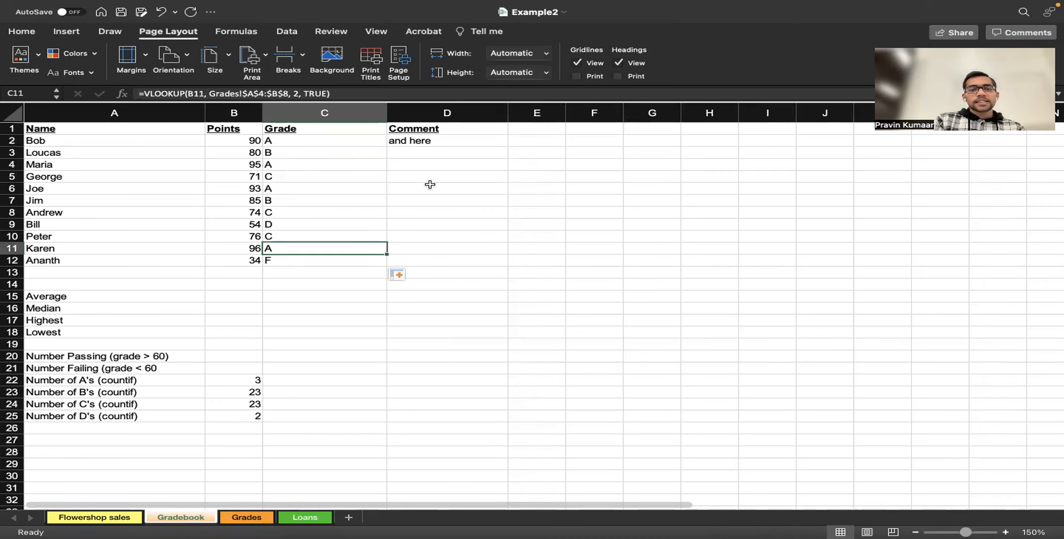
- Examine the Grade and Comment columns of the grade comment lookup table on the Grades sheet
click(459, 147)
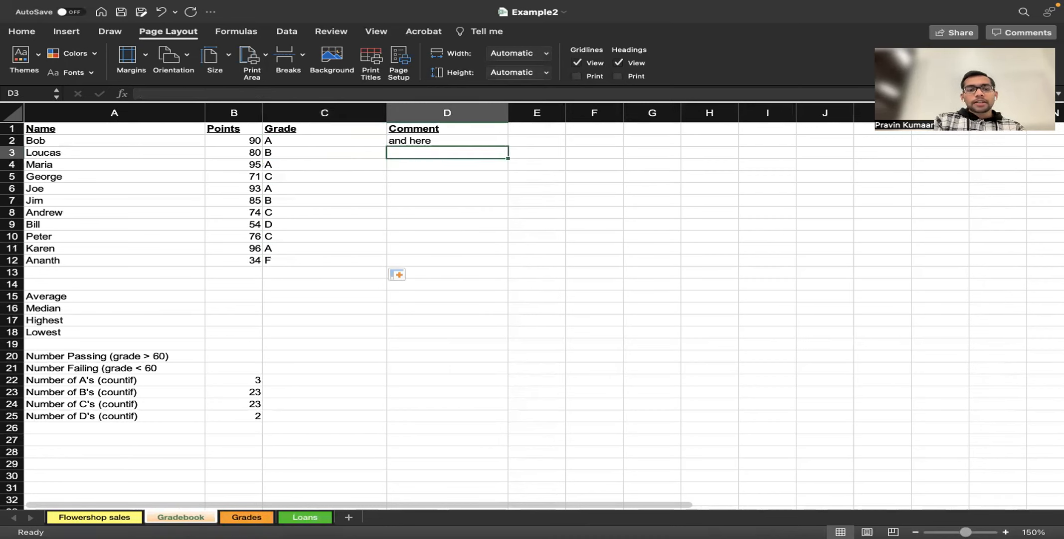
click(249, 514)
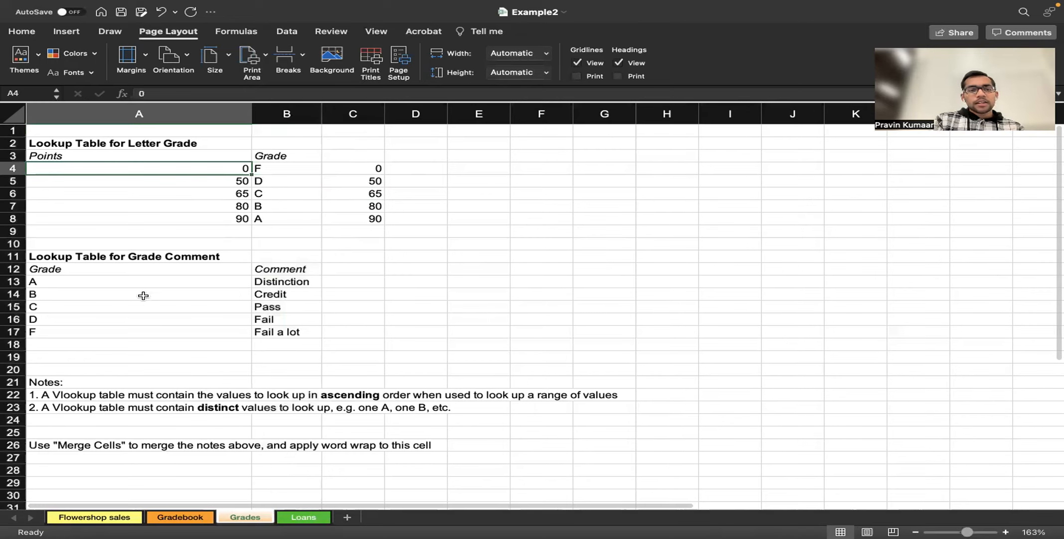
drag(185, 269, 264, 331)
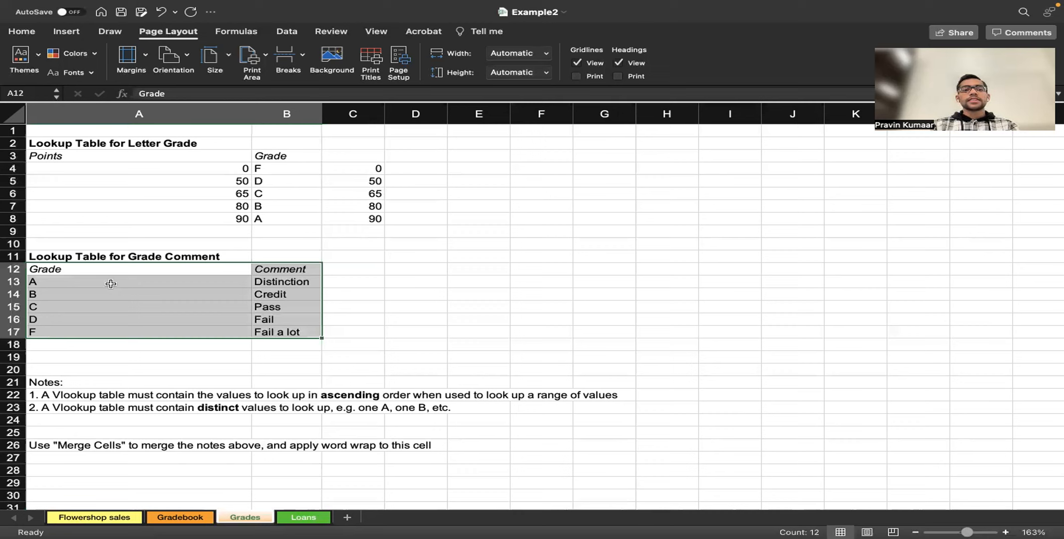
click(131, 281)
click(278, 287)
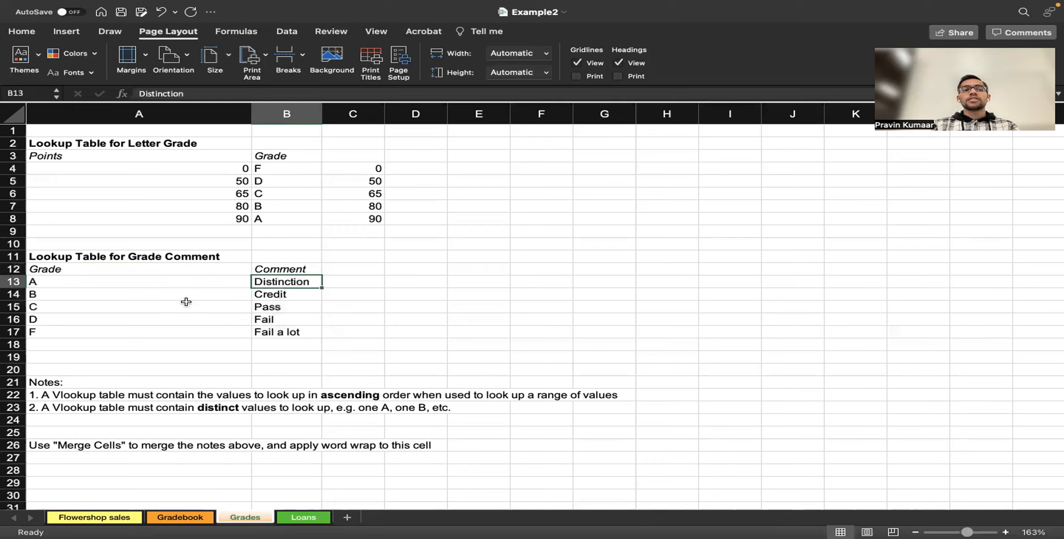
click(225, 301)
click(265, 293)
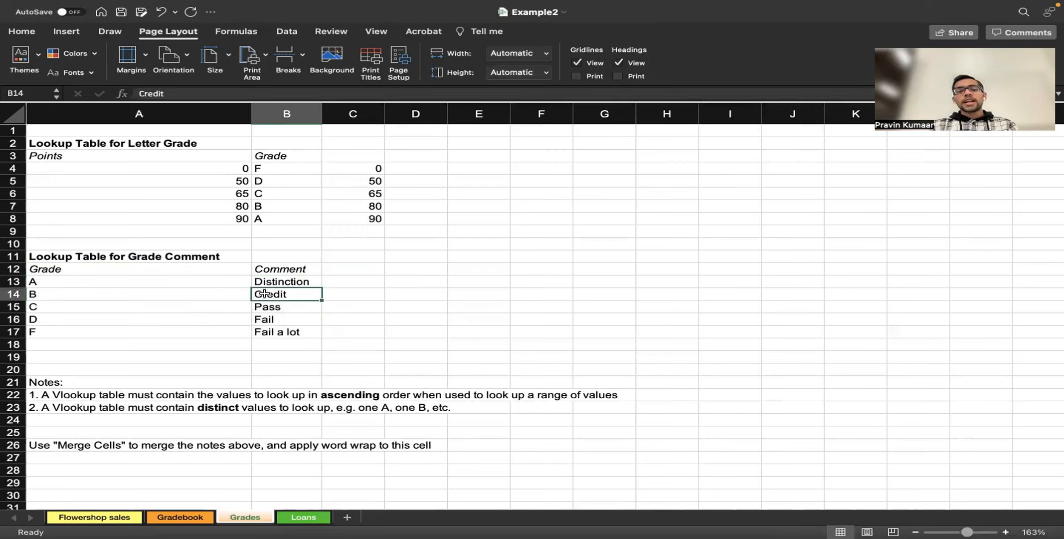
click(249, 315)
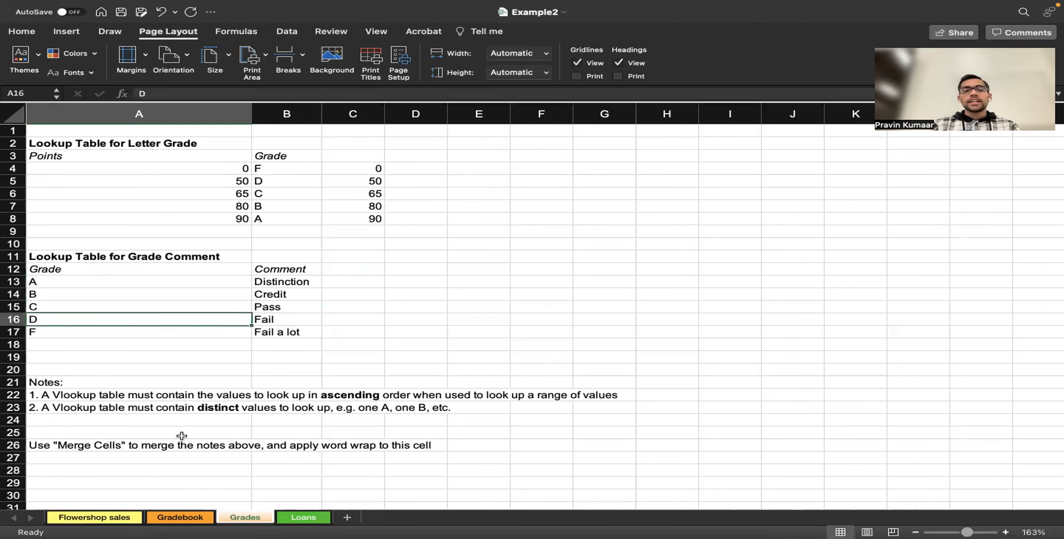
- Replace the placeholder text in Gradebook cell D2 with a VLOOKUP formula that uses C2 as the lookup value
click(180, 517)
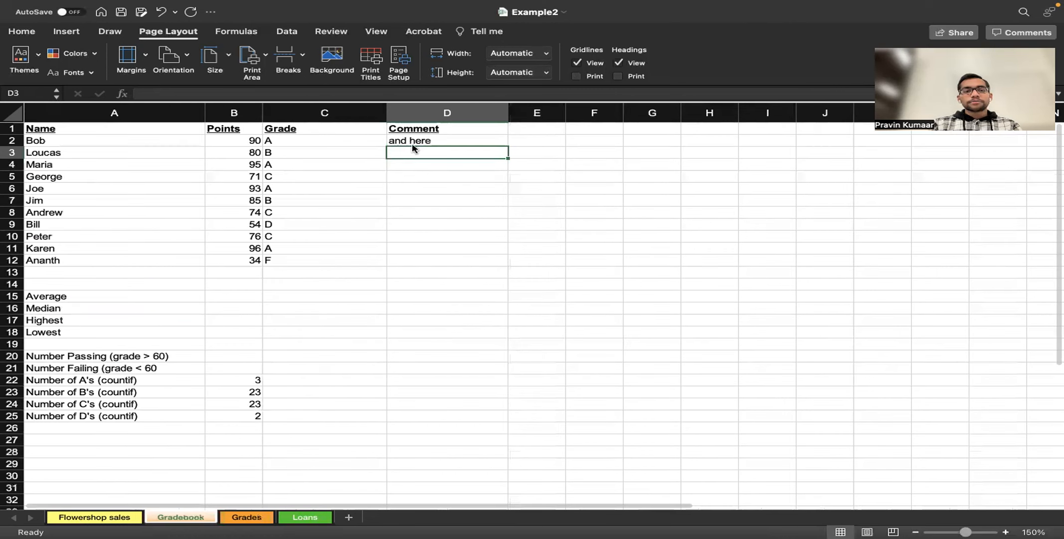
click(412, 140)
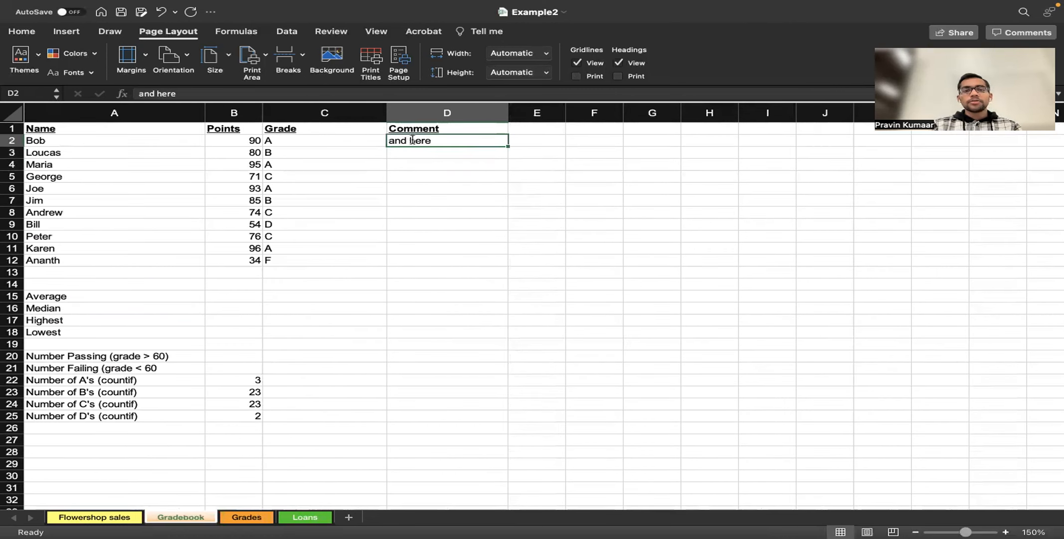
double_click(412, 139)
triple_click(412, 139)
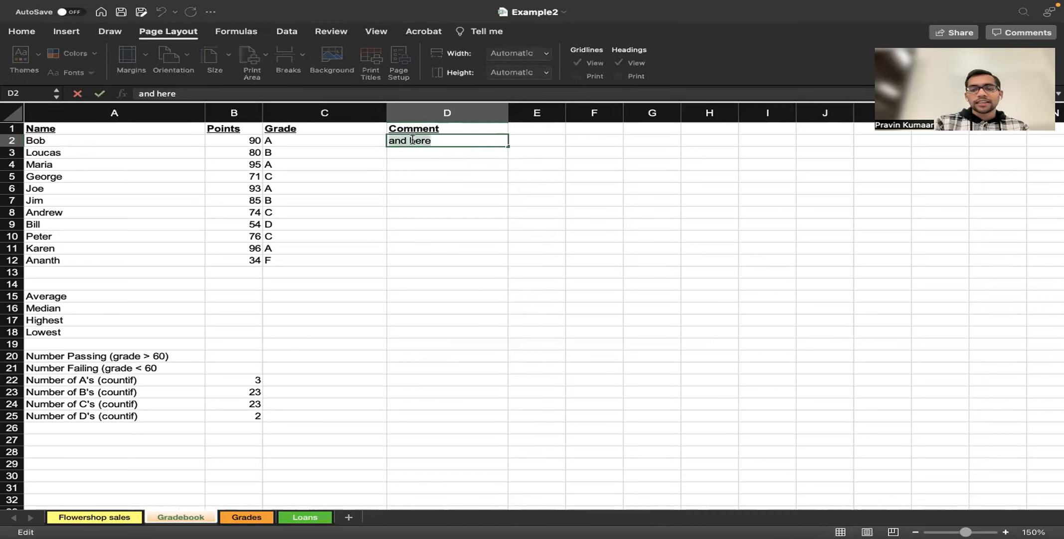
text(=VL)
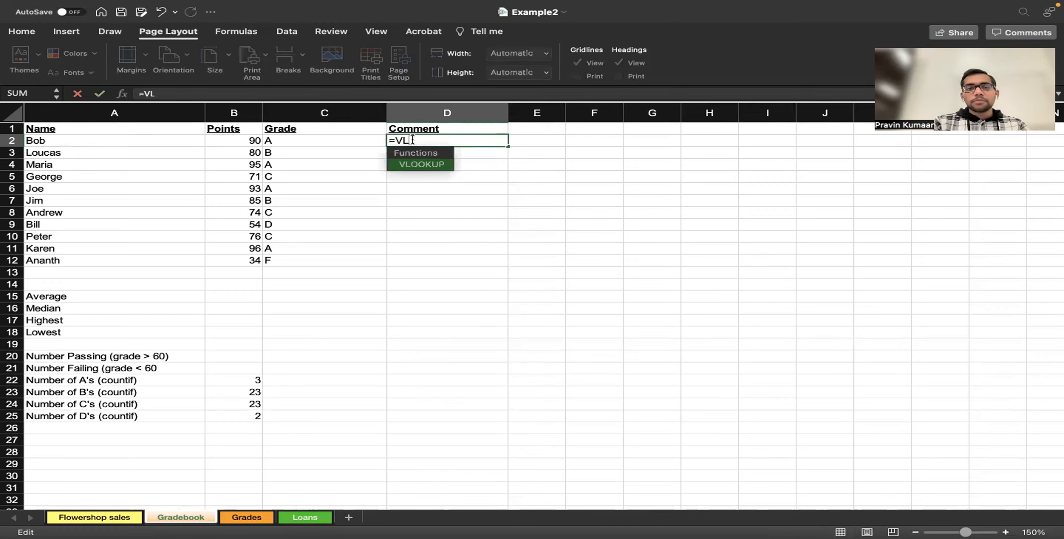
key(Tab)
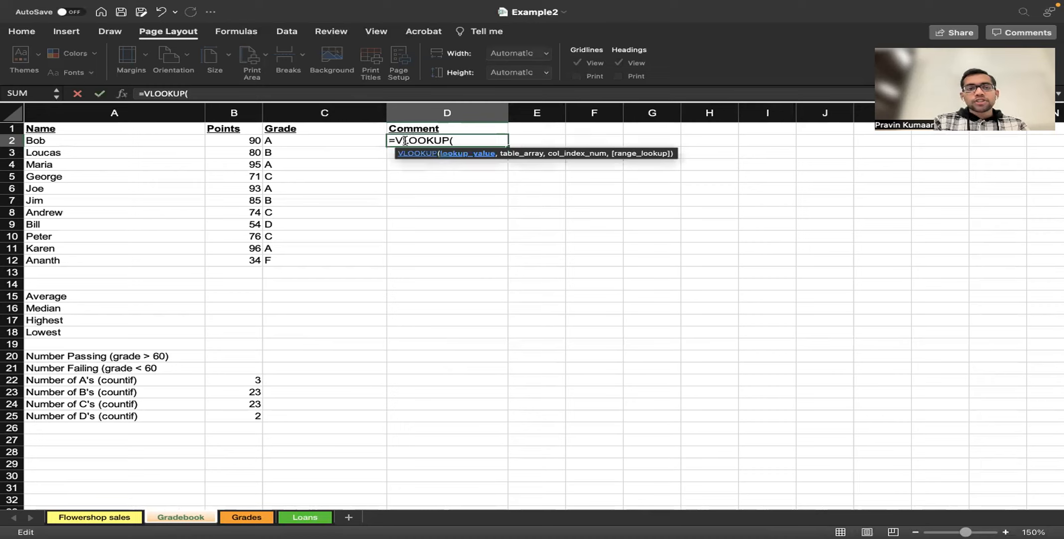
click(340, 143)
text(,)
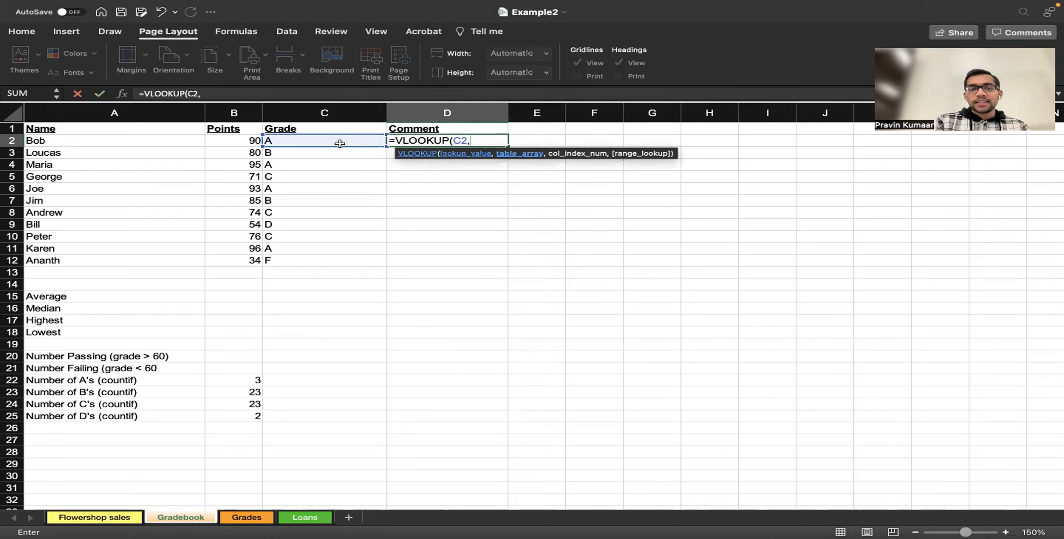
- Give the D2 VLOOKUP the table range Grades!A13:B17 and column index 2
click(239, 521)
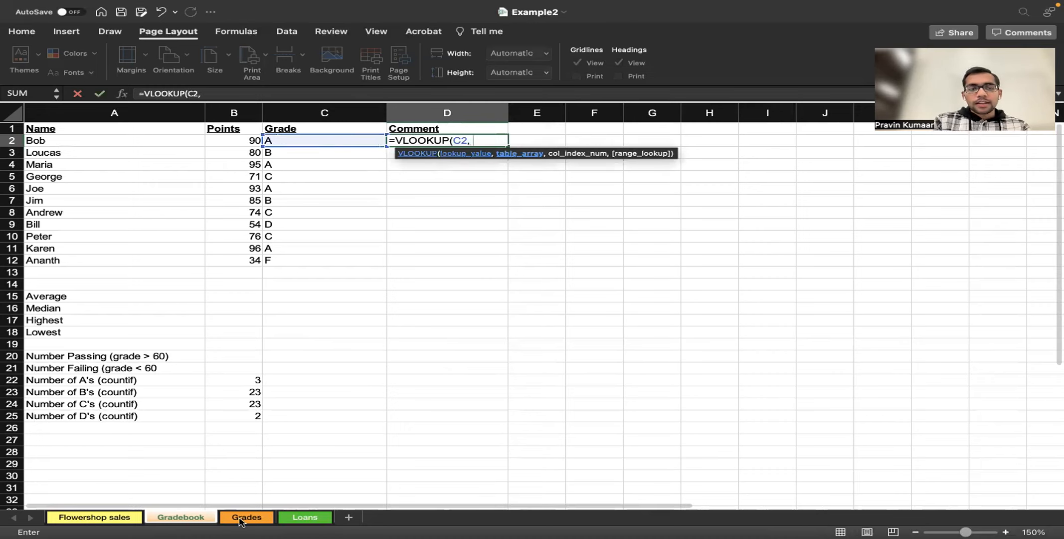
drag(127, 280, 264, 332)
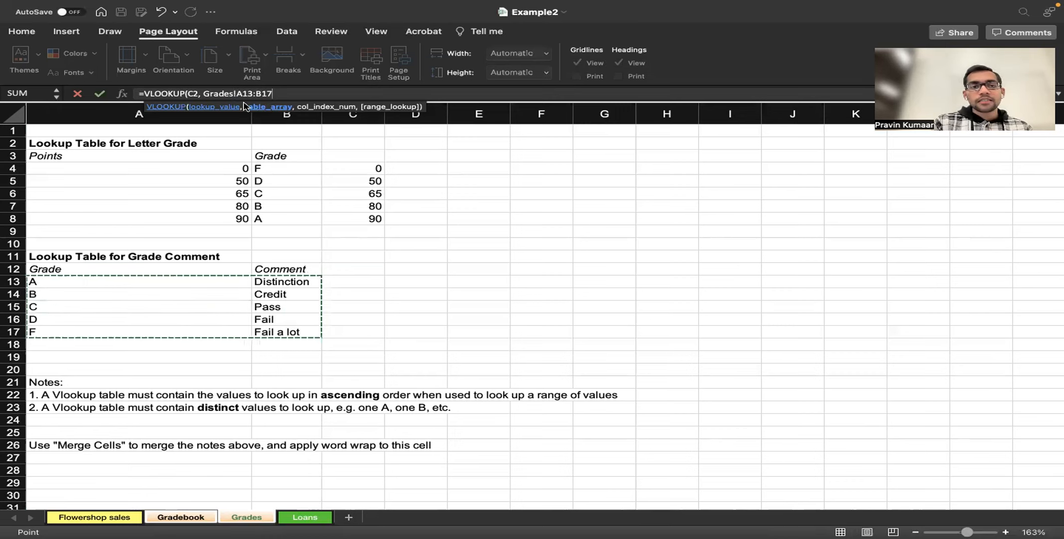
text(, 2)
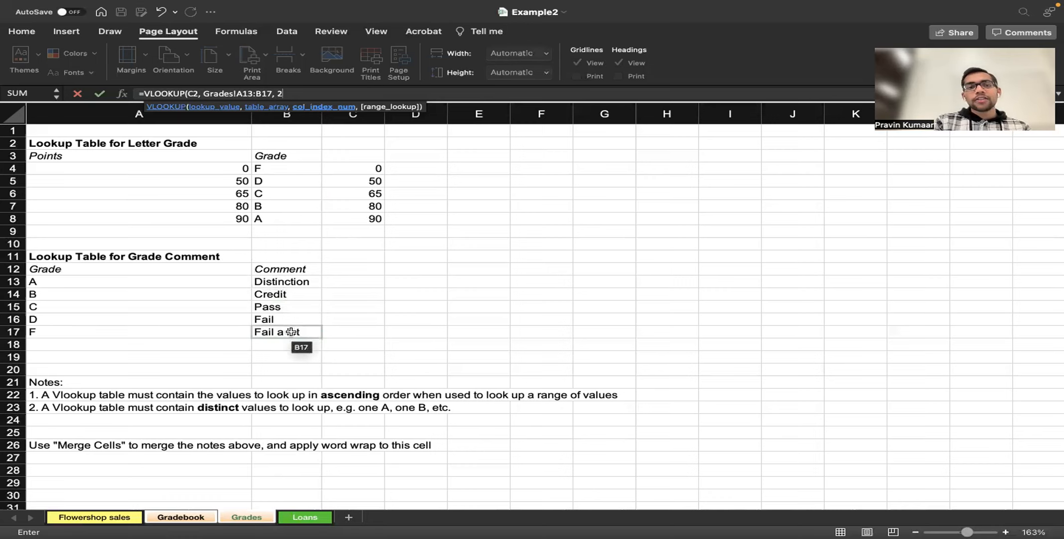
text(,)
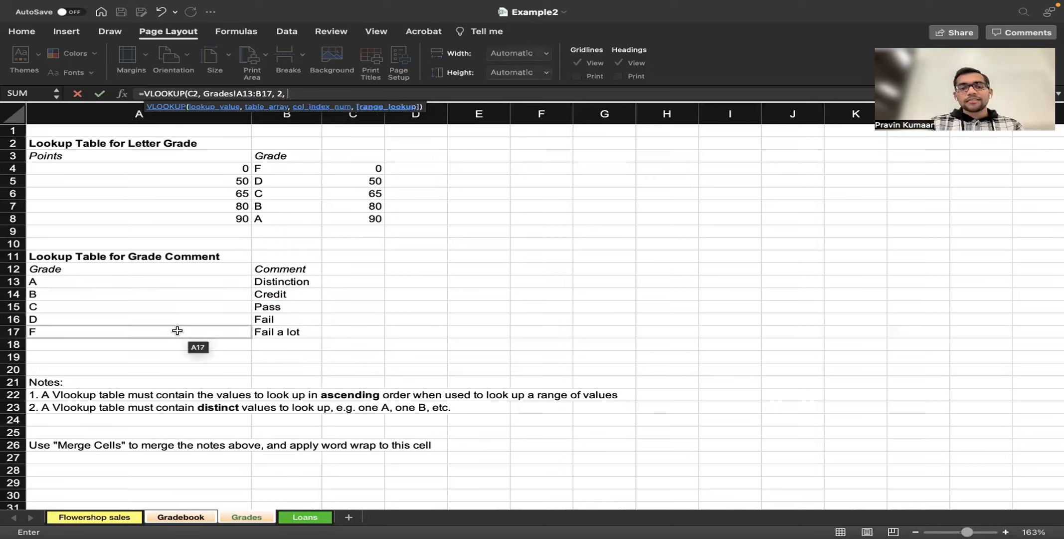
text(T)
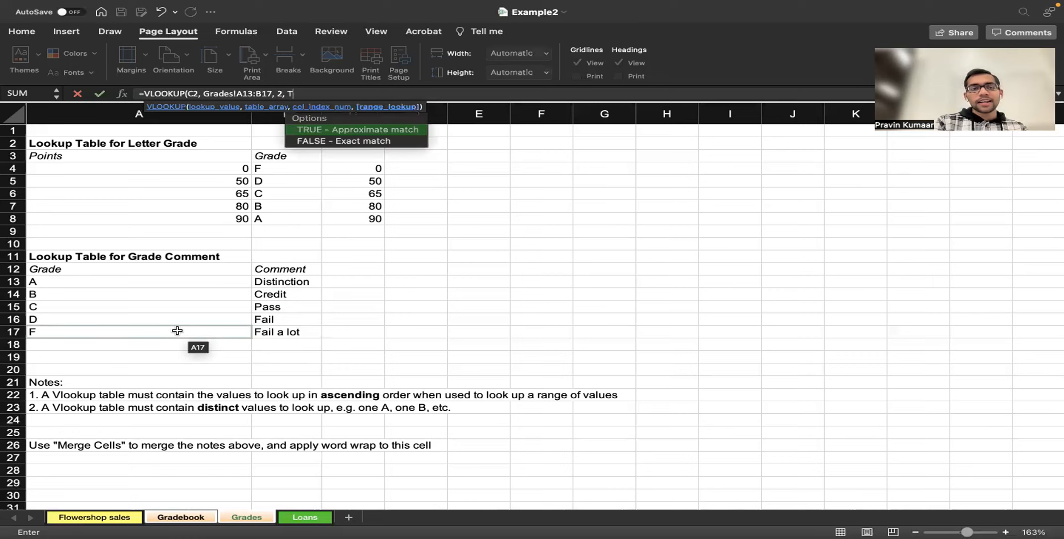
text(E)
key(Up)
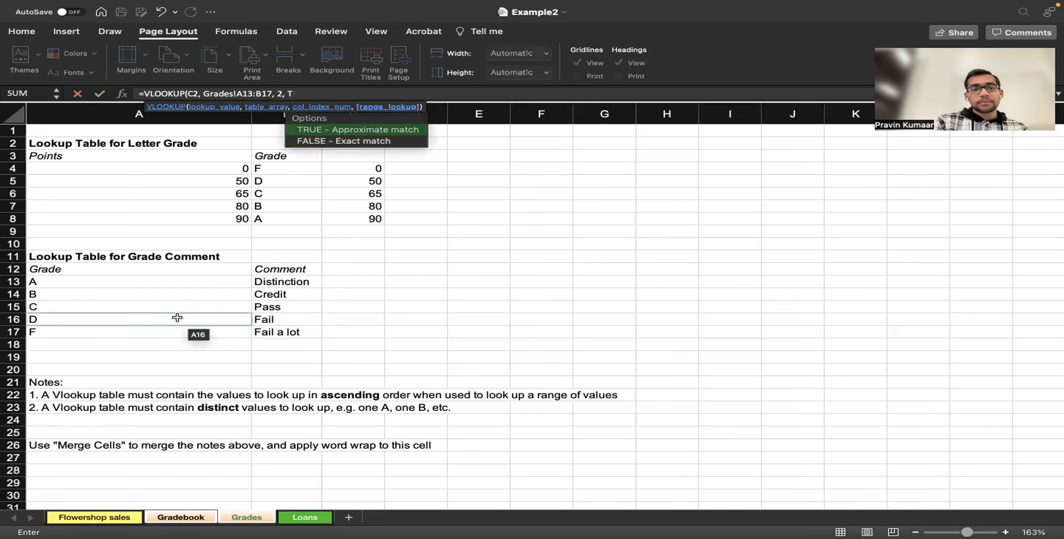
text(ALS)
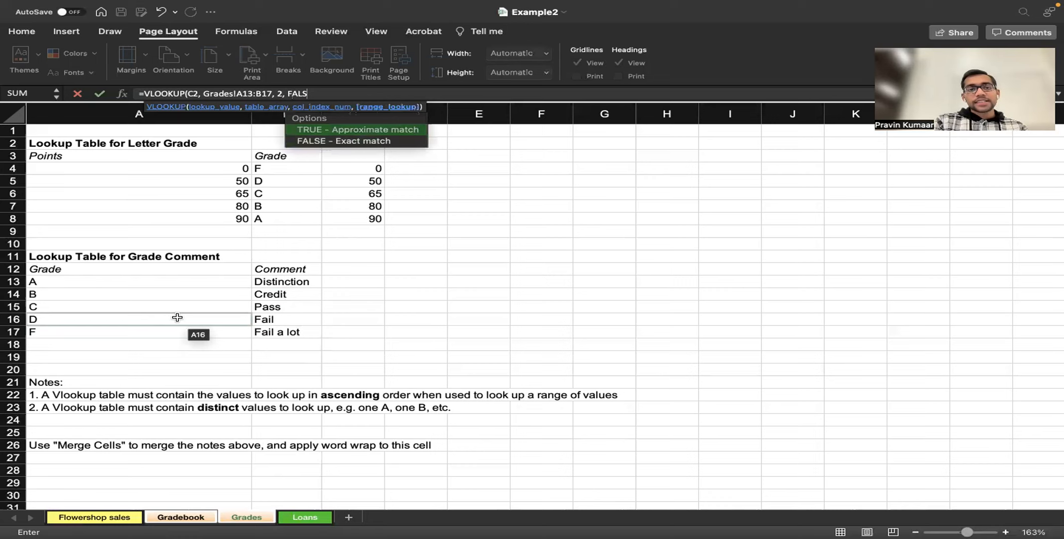
text(E))
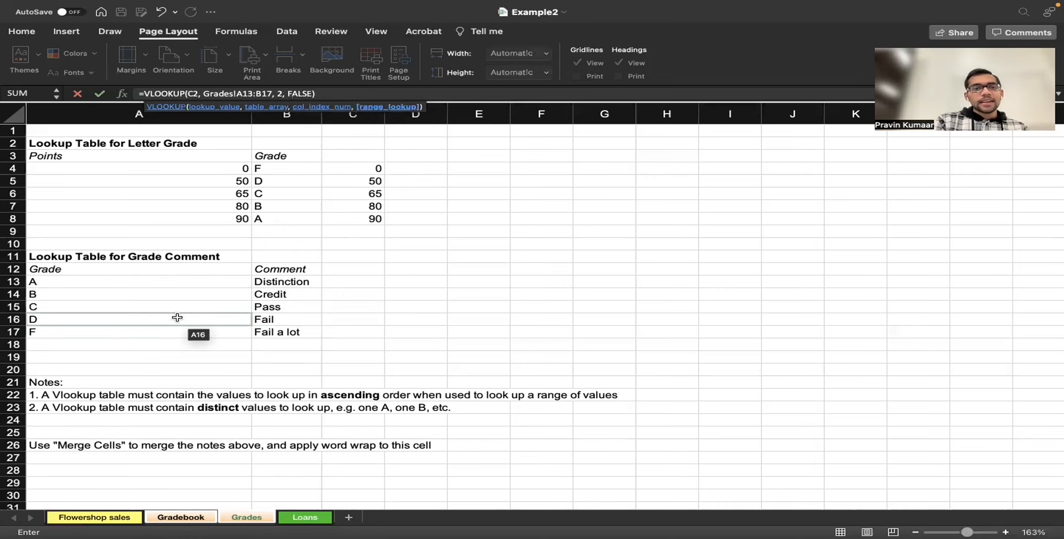
key(BackSpace)
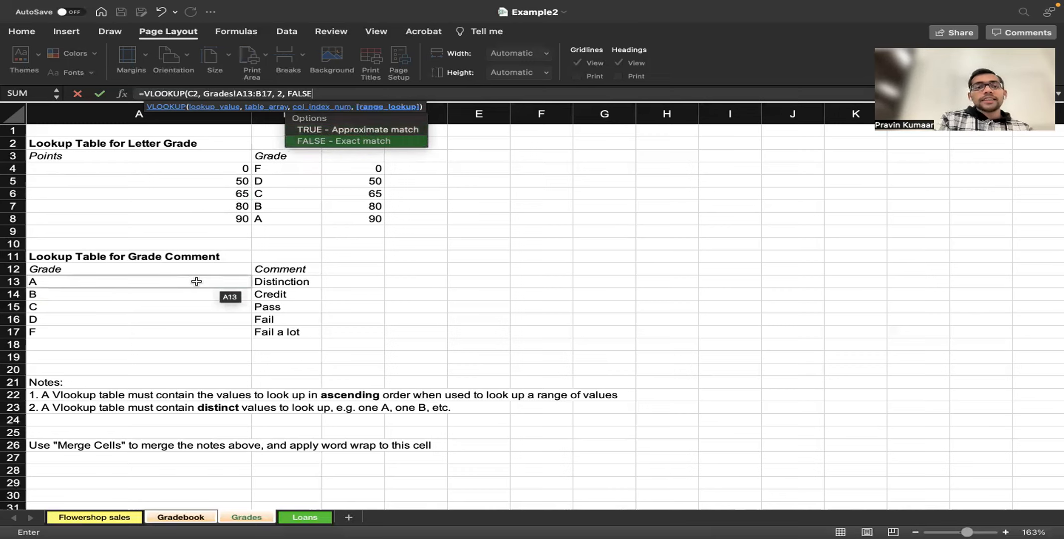
key(BackSpace)
key(BackSpace)
key(BackSpace)
key(BackSpace)
key(BackSpace)
key(BackSpace)
key(BackSpace)
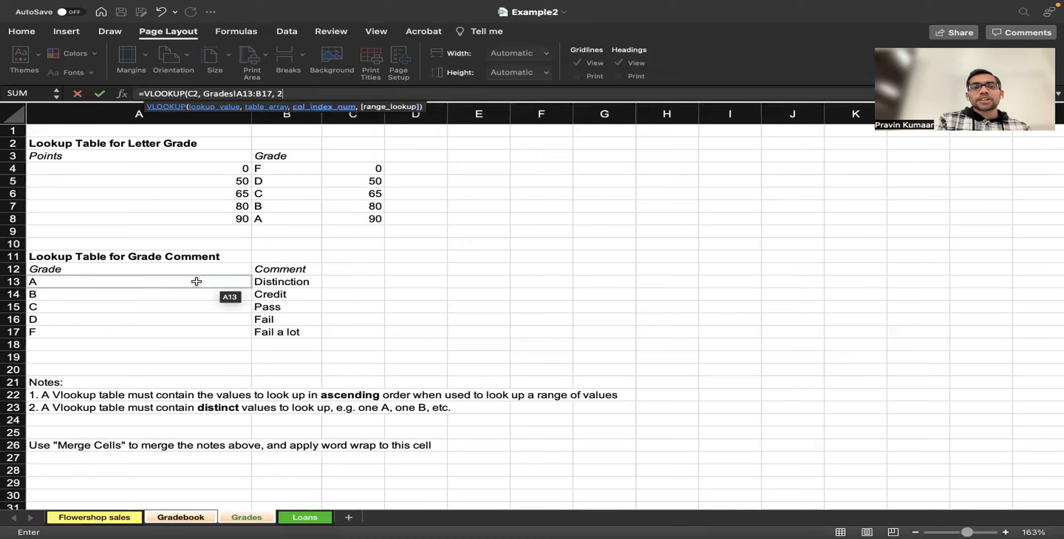
- Complete the D2 VLOOKUP with FALSE for an exact match and enter the formula
text(,)
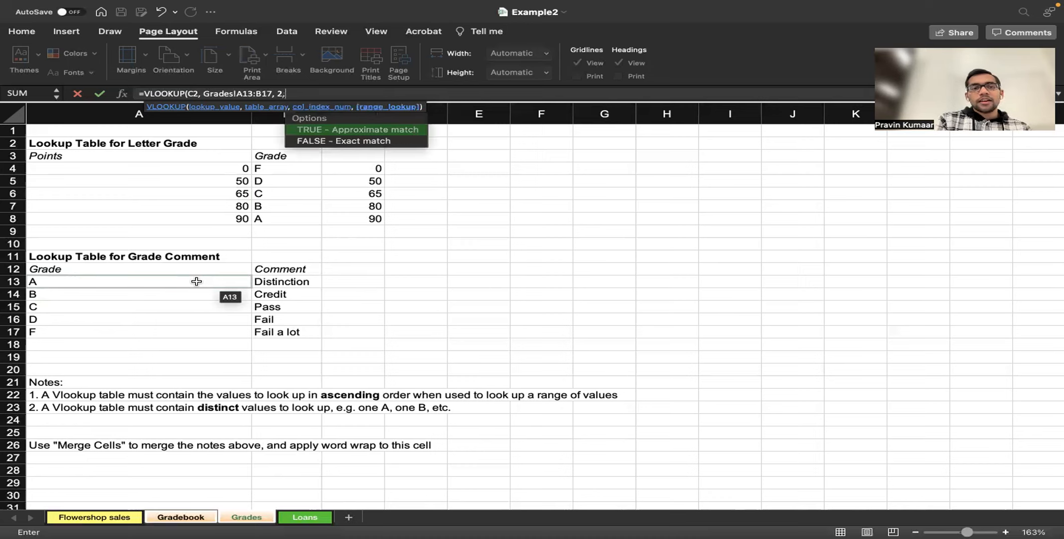
text( F)
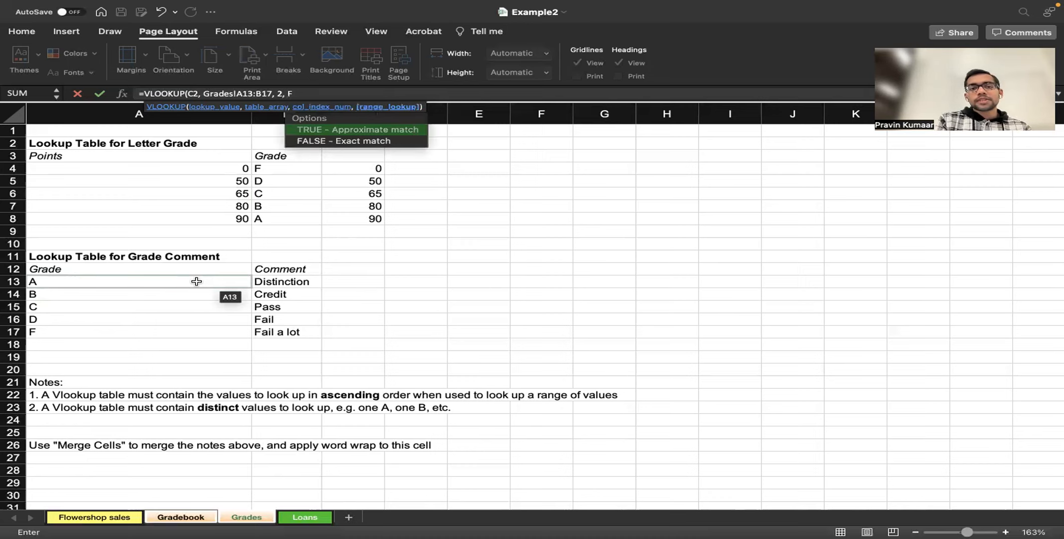
key(Down)
key(Tab)
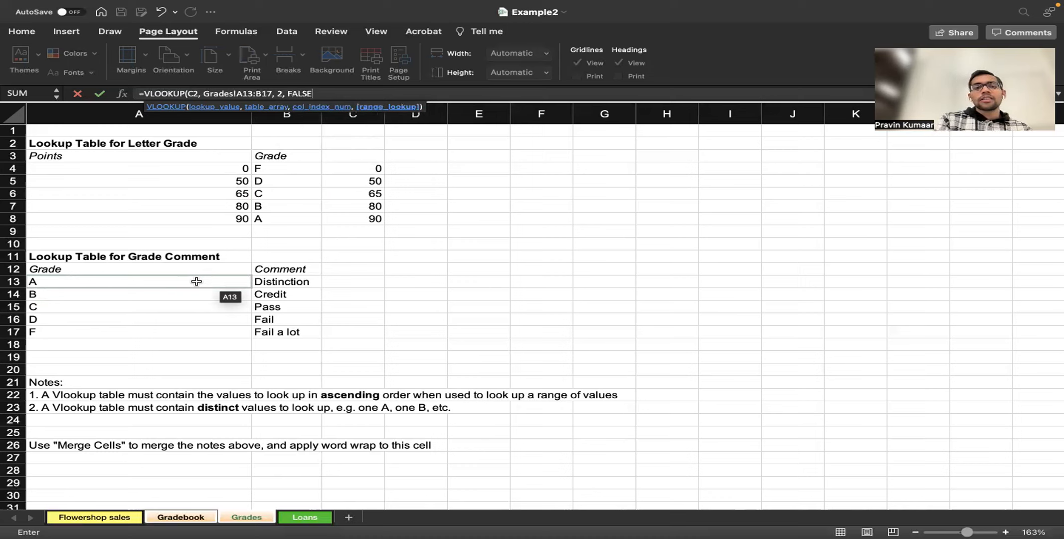
text())
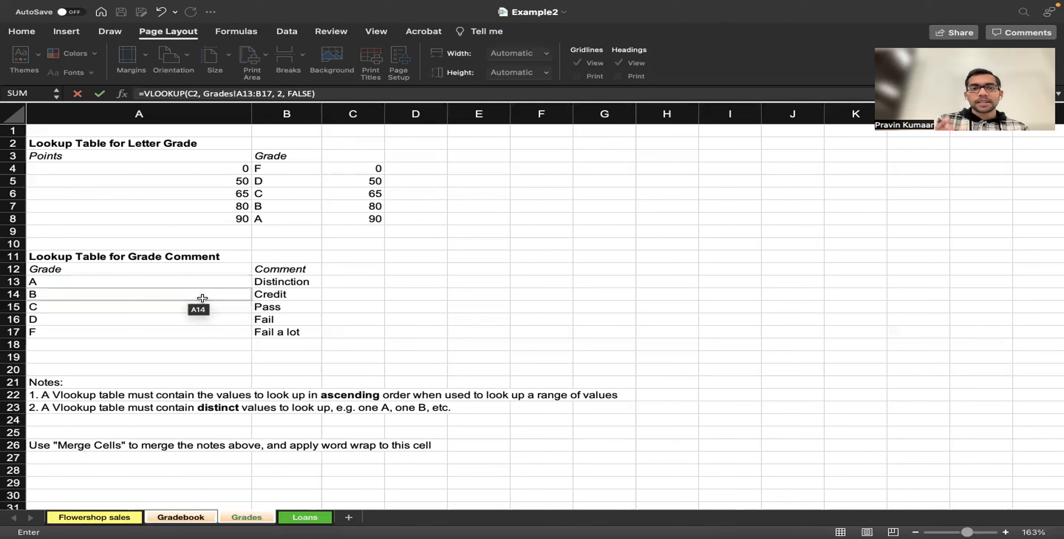
key(Return)
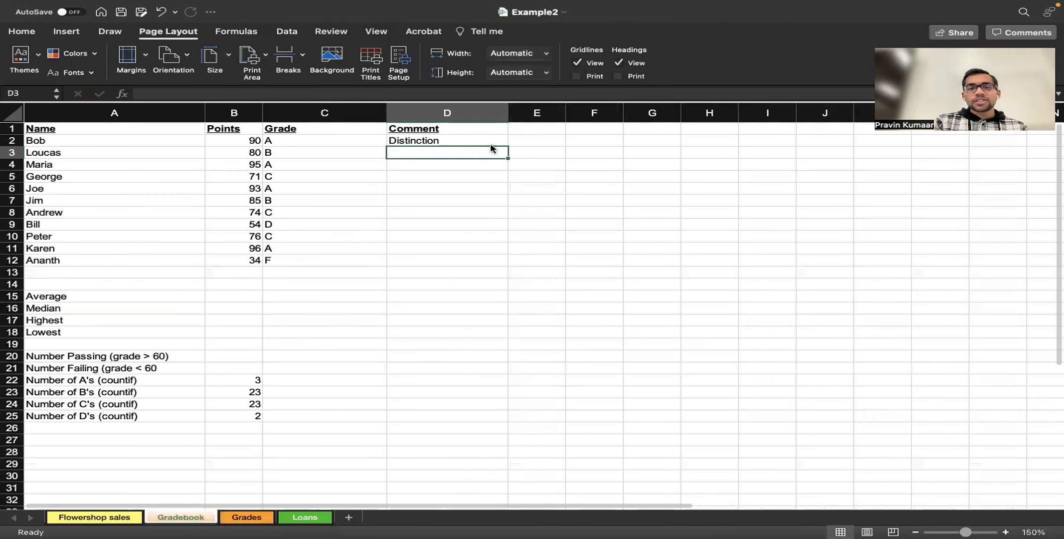
- Try to fill the D2 formula down the Comment column through D12 and inspect the formula in D5
click(502, 144)
drag(507, 146, 494, 260)
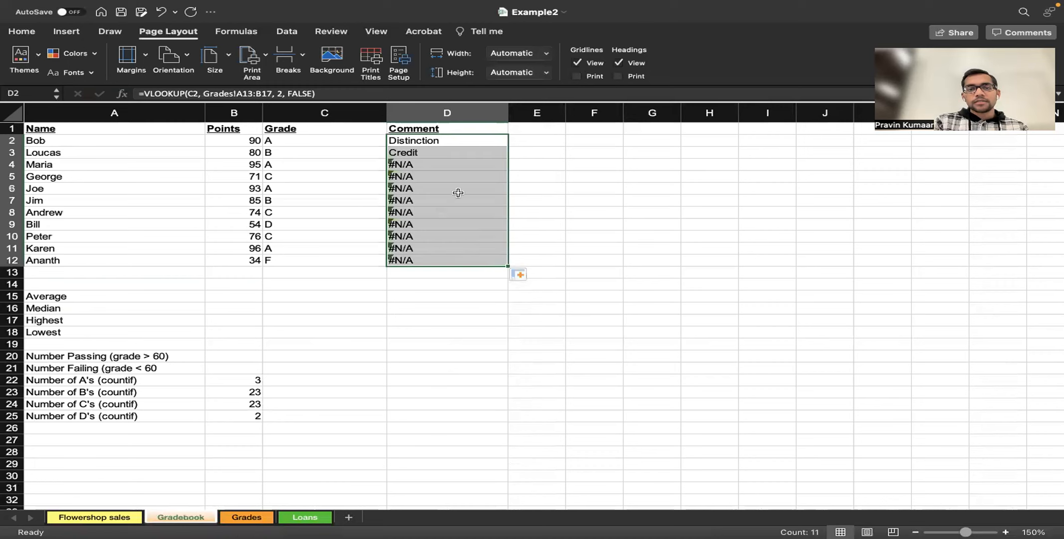
click(429, 175)
- Make the table range in the D2 VLOOKUP formula absolute as Grades!$A$13:$B$17
click(430, 143)
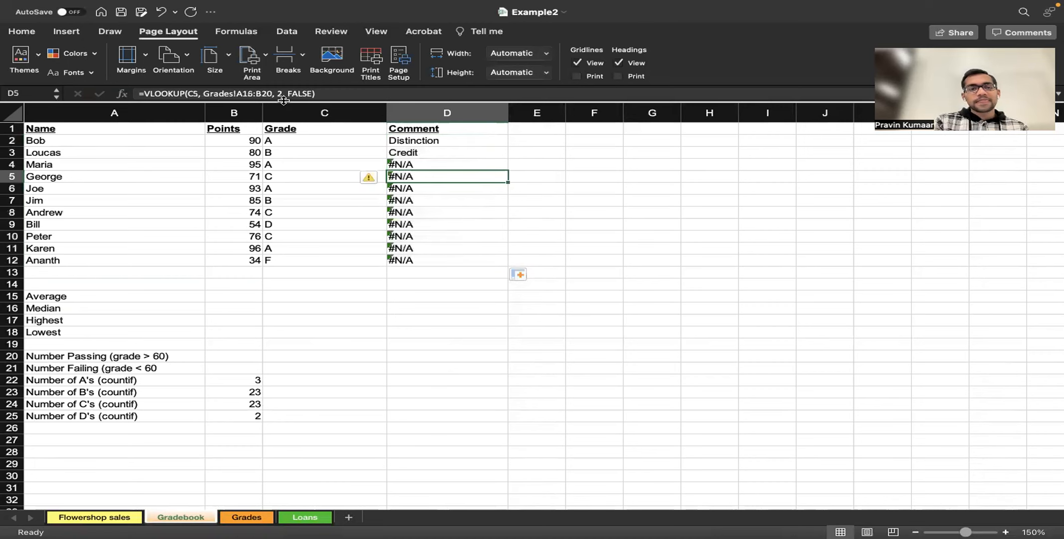
key(F2)
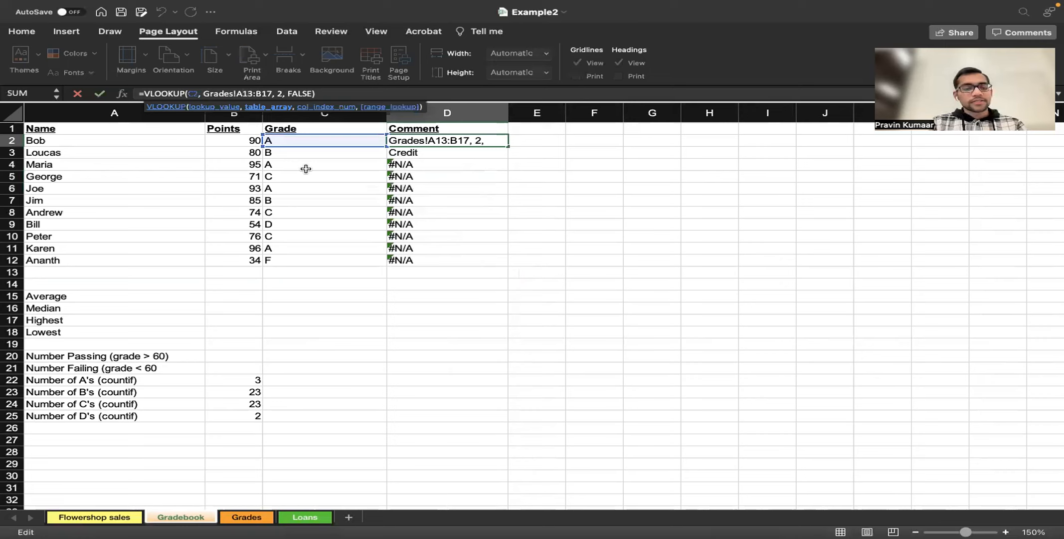
text($)
key(Right)
text($)
key(Right)
key(Right)
key(Right)
text($)
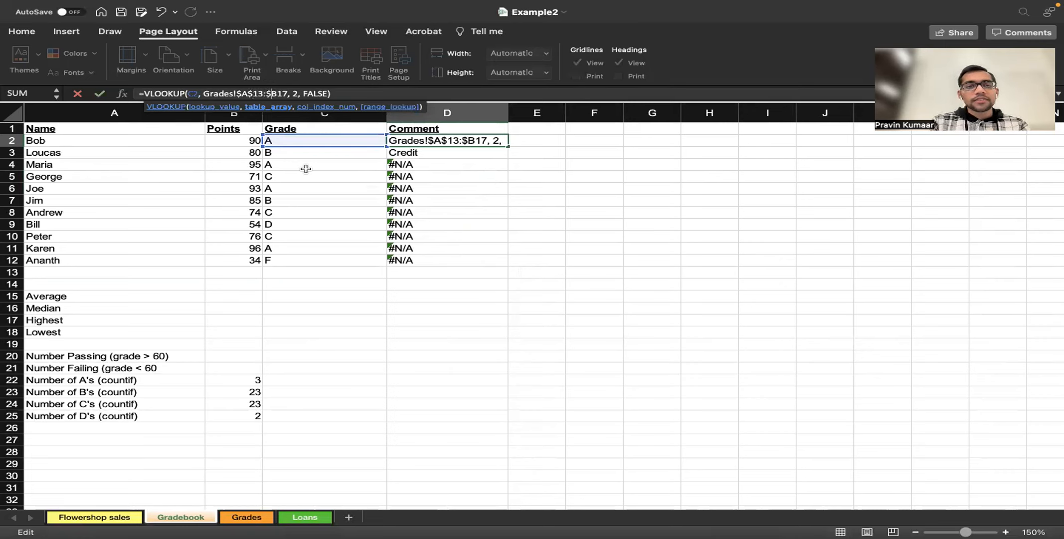
key(Right)
text(4)
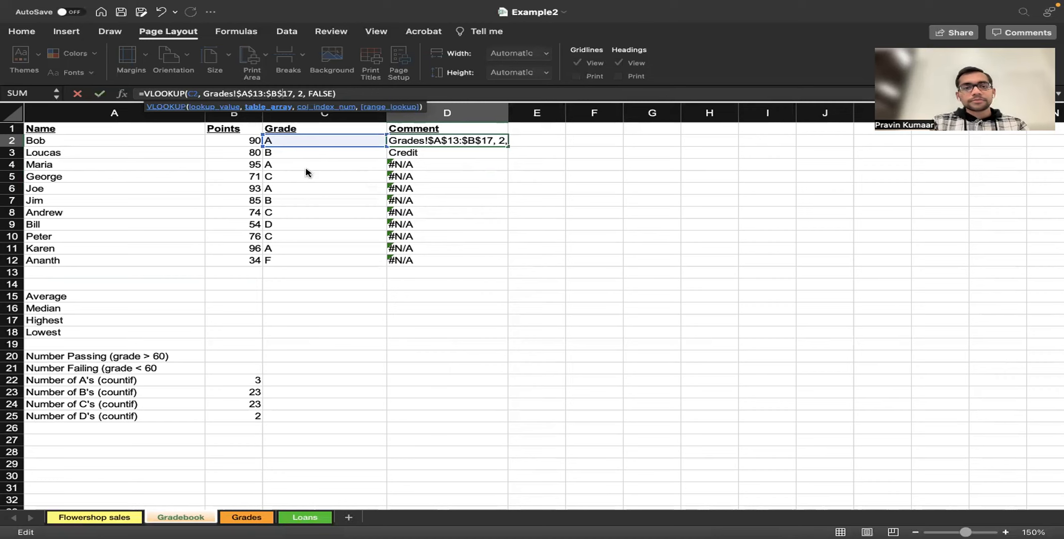
key(Return)
- Fill the VLOOKUP formula with the absolute range from D2 down the Comment column through D12
click(504, 141)
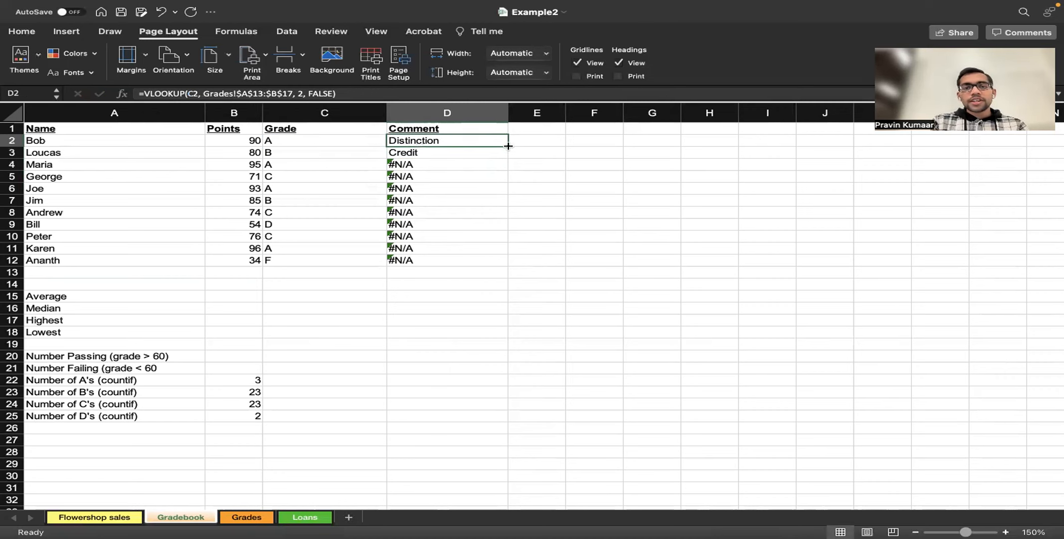
drag(508, 146, 511, 258)
click(577, 232)
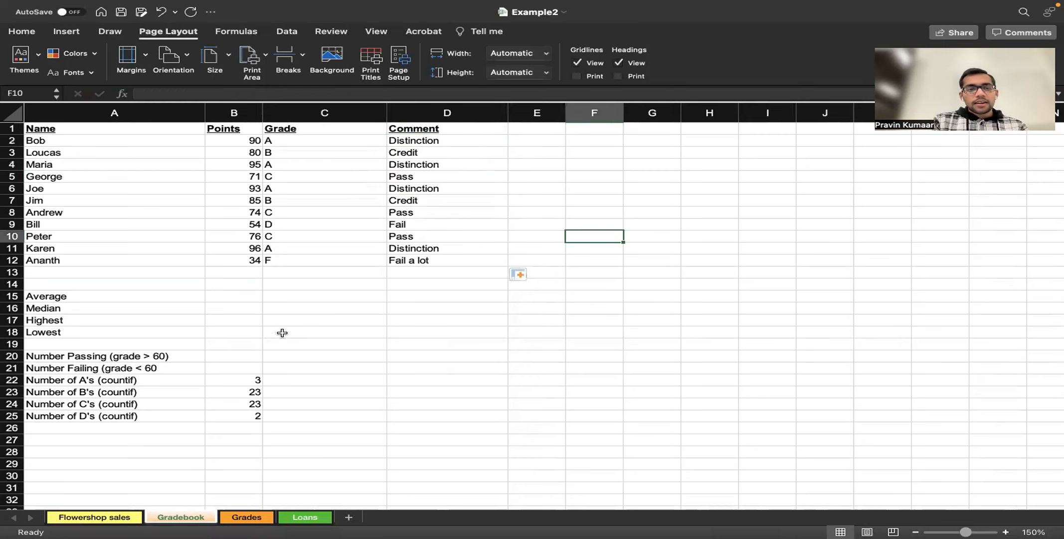
- Calculate the average of the points in B2:B12 in cell B15 with the AVERAGE function
click(248, 306)
click(247, 299)
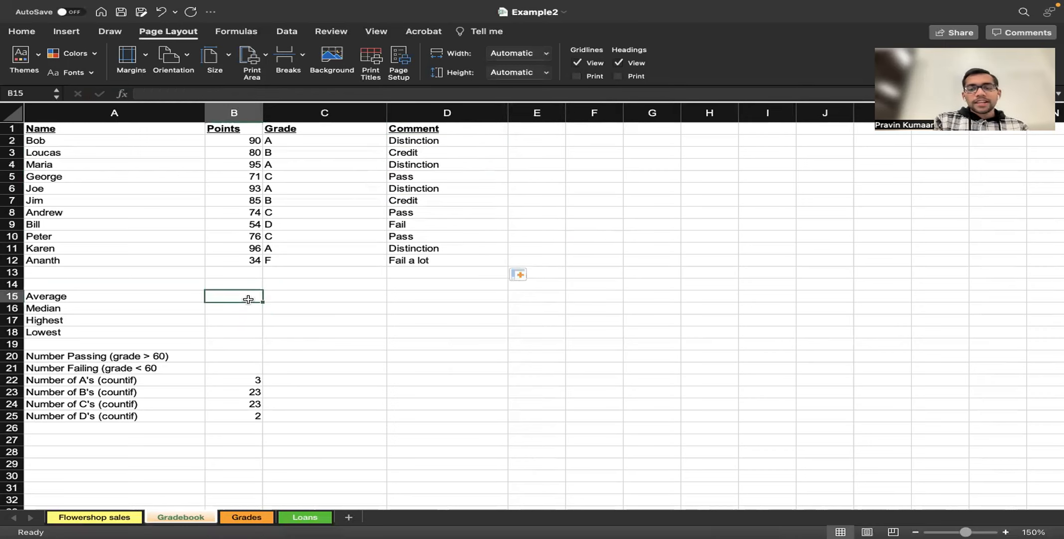
text(=AV)
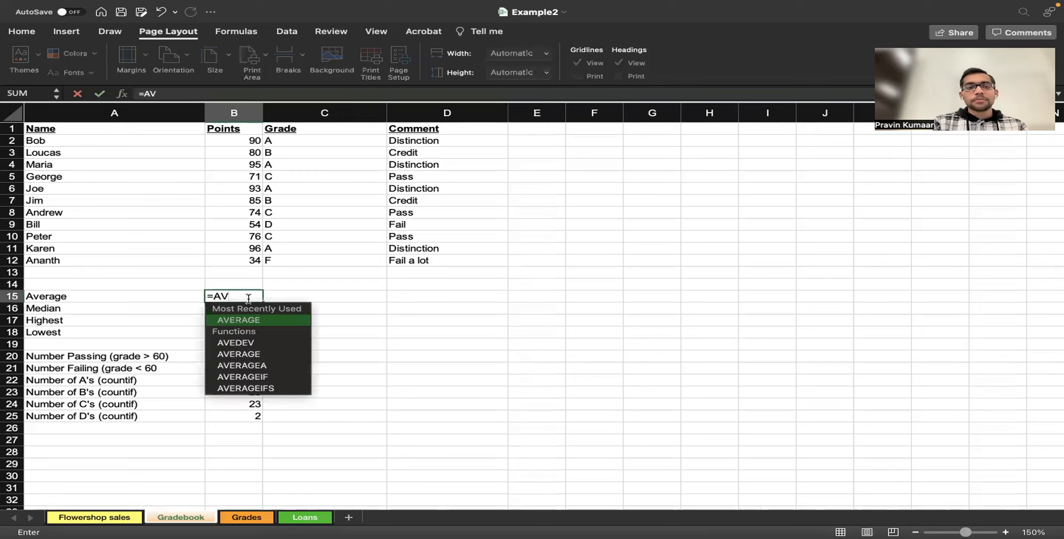
key(Tab)
drag(241, 140, 246, 258)
key(Return)
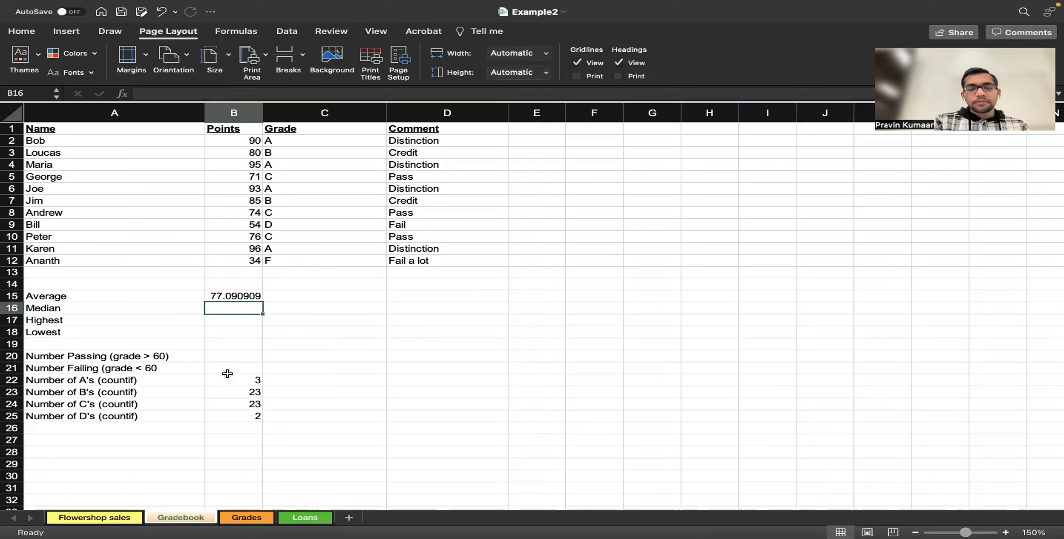
- Calculate the median of the points in B2:B12 in cell B16 with the MEDIAN function
text(=MEDIAN()
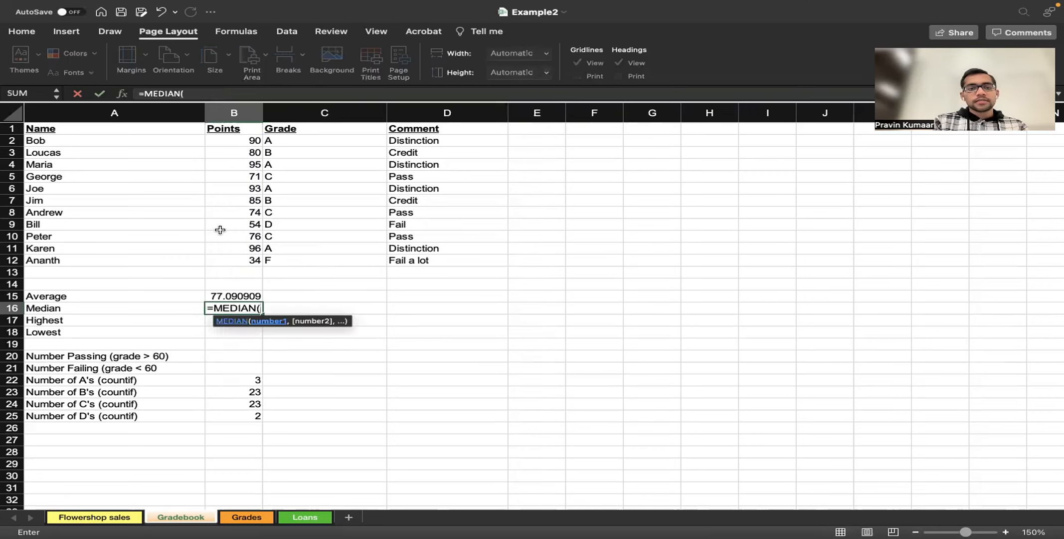
drag(230, 140, 229, 261)
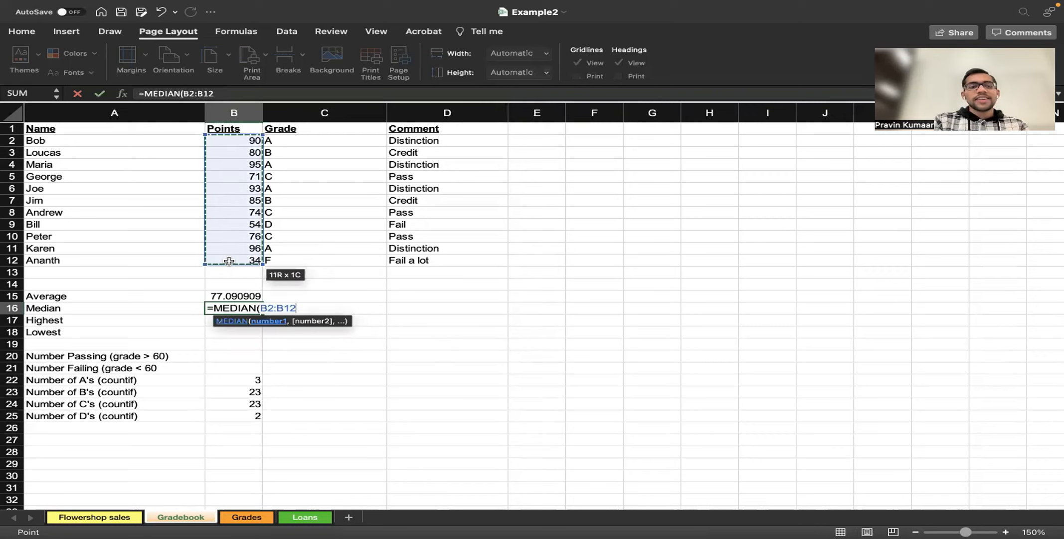
key(Return)
- Calculate the highest of the points in B2:B12 in cell B17 with the MAX function
text(=MA)
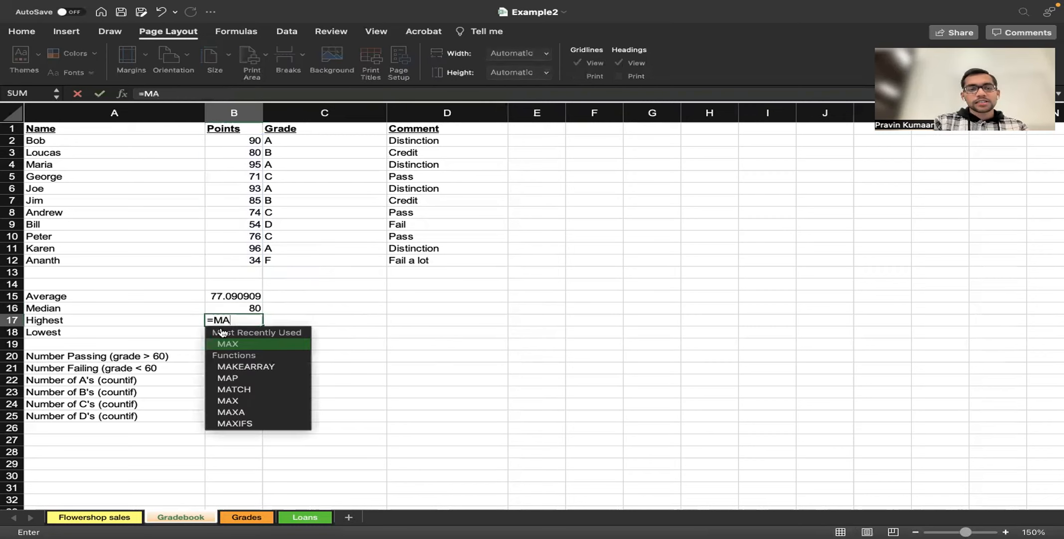
key(Tab)
drag(227, 140, 238, 200)
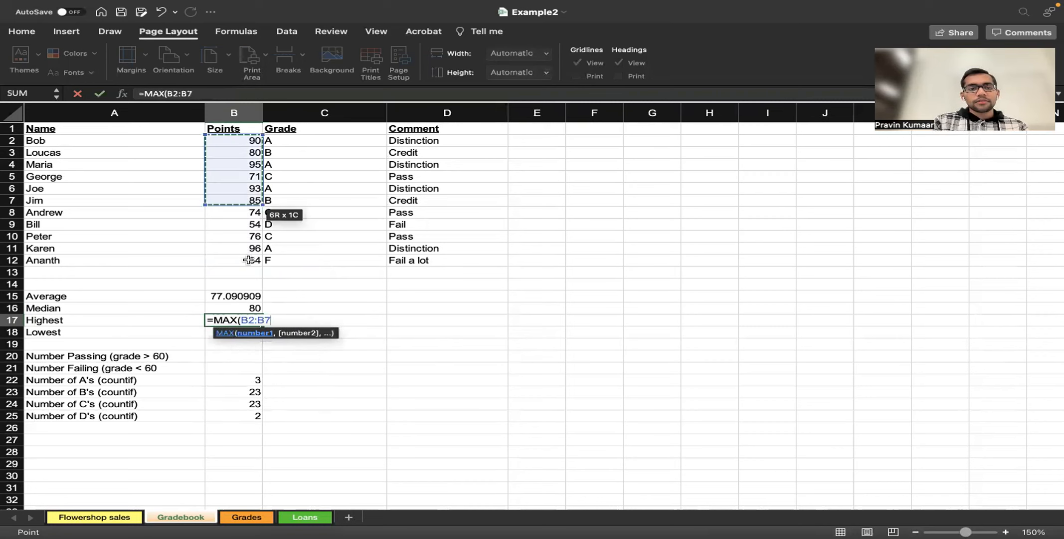
drag(249, 260, 249, 260)
key(Return)
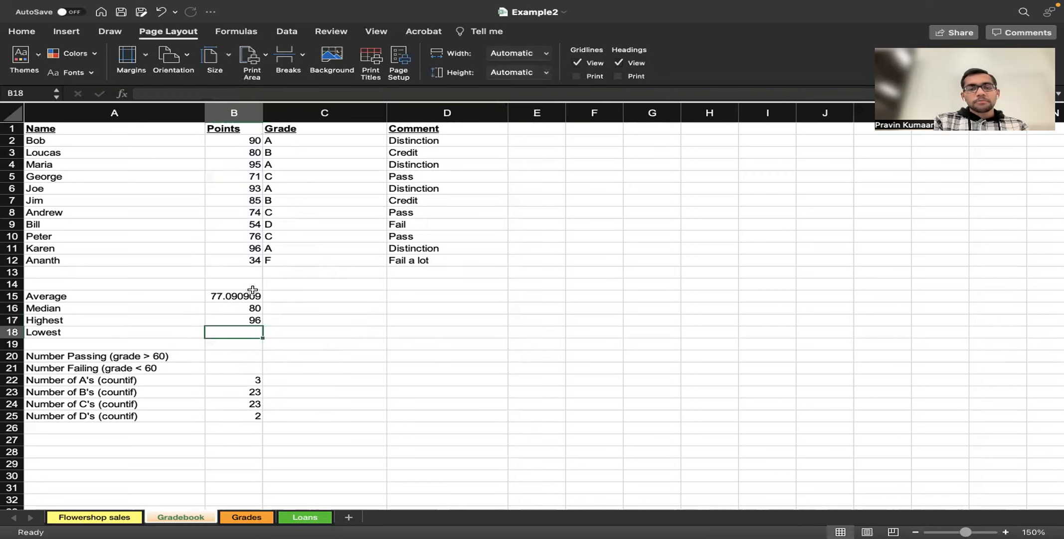
- Calculate the lowest of the points in B2:B12 in cell B18 with the MIN function
text(=MIN)
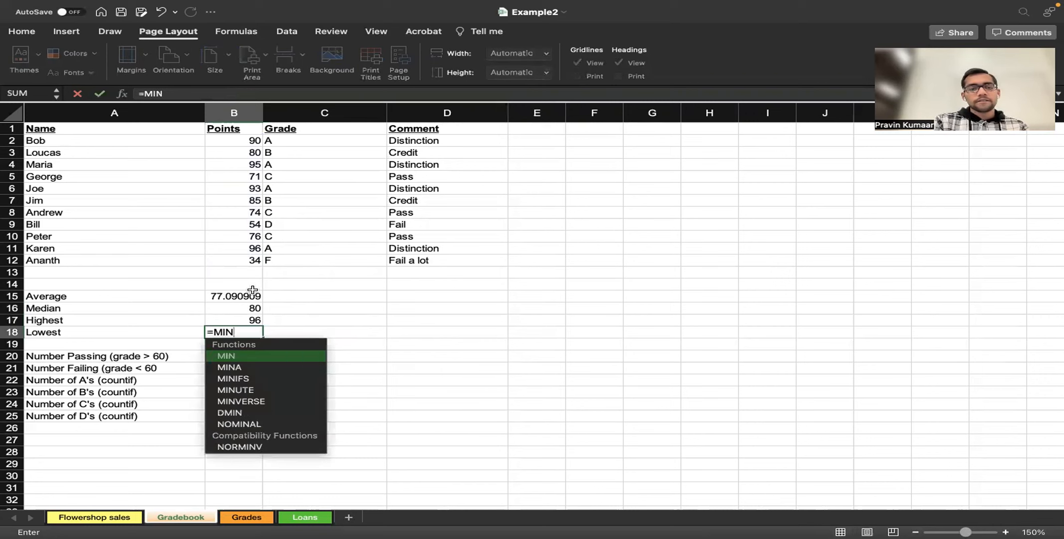
text())
key(BackSpace)
text(()
drag(244, 143, 247, 262)
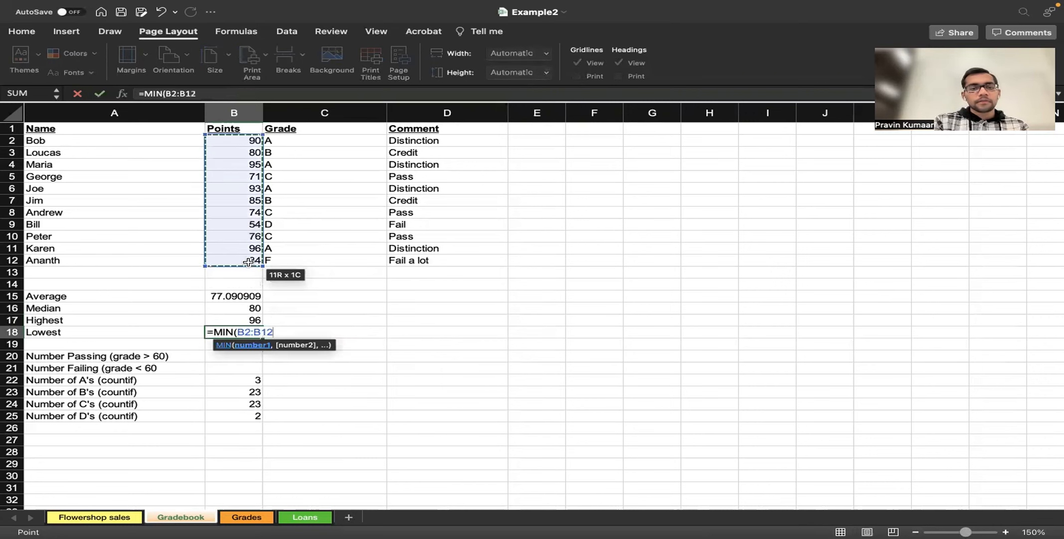
key(Return)
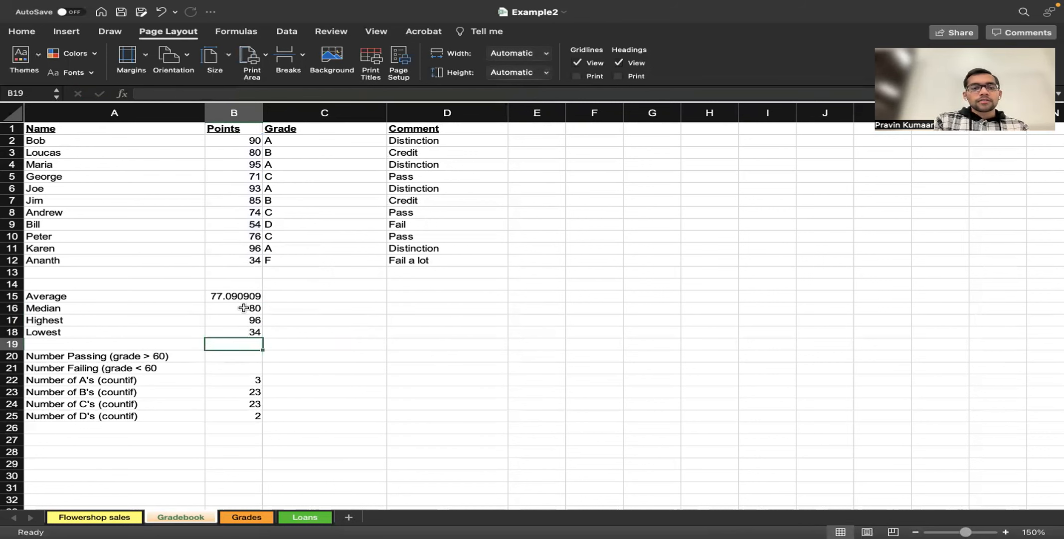
- Check the Example 3 instructions in the slides, then return to Excel and format the average in B15 as Number with 2 decimal places
key(super+Tab)
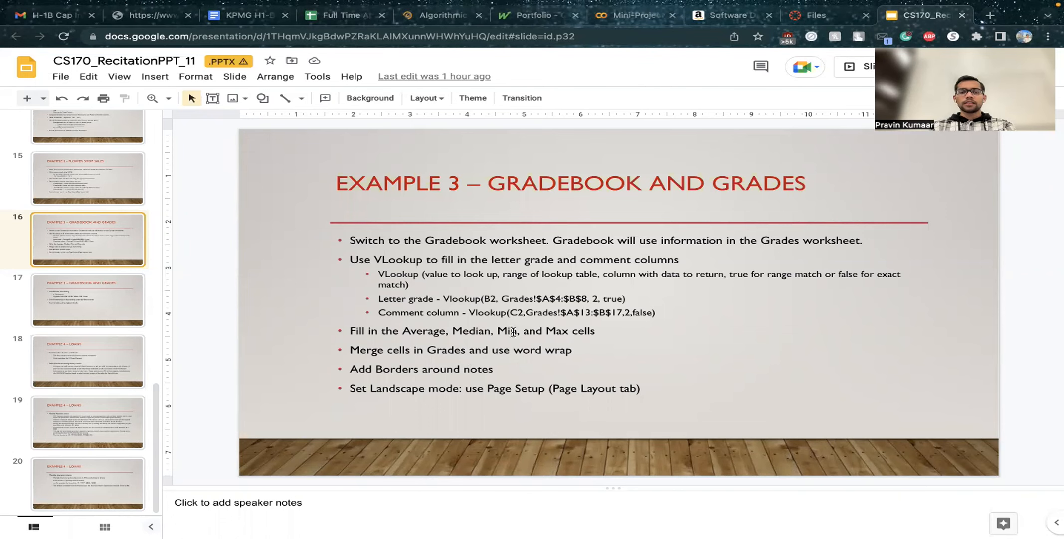
key(ctrl+Right)
click(236, 298)
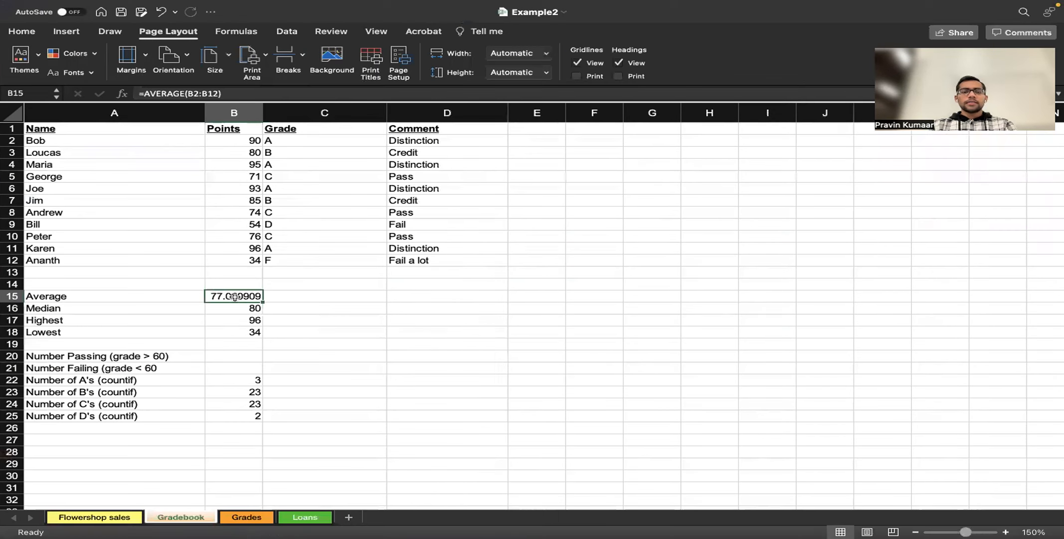
right_click(236, 298)
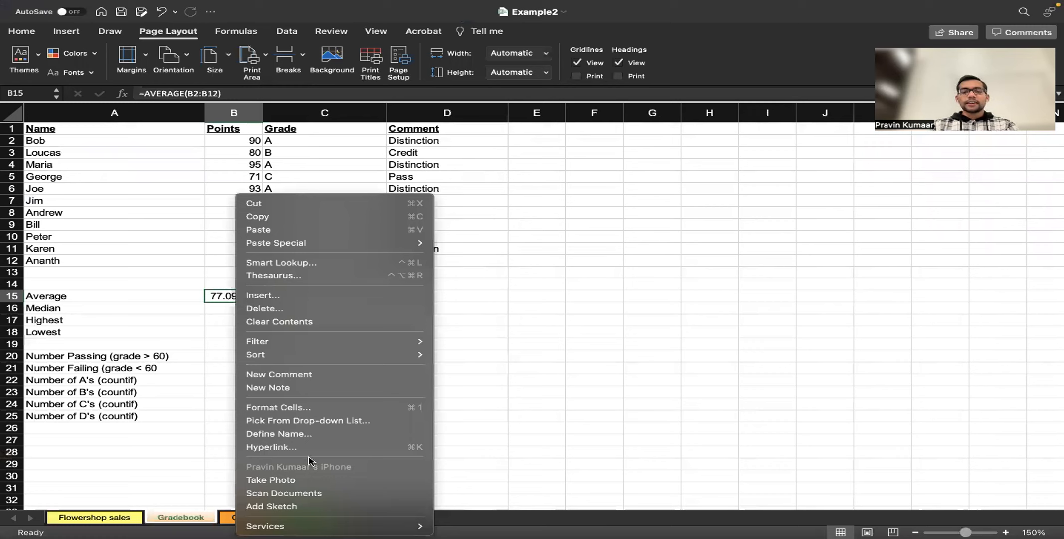
click(304, 411)
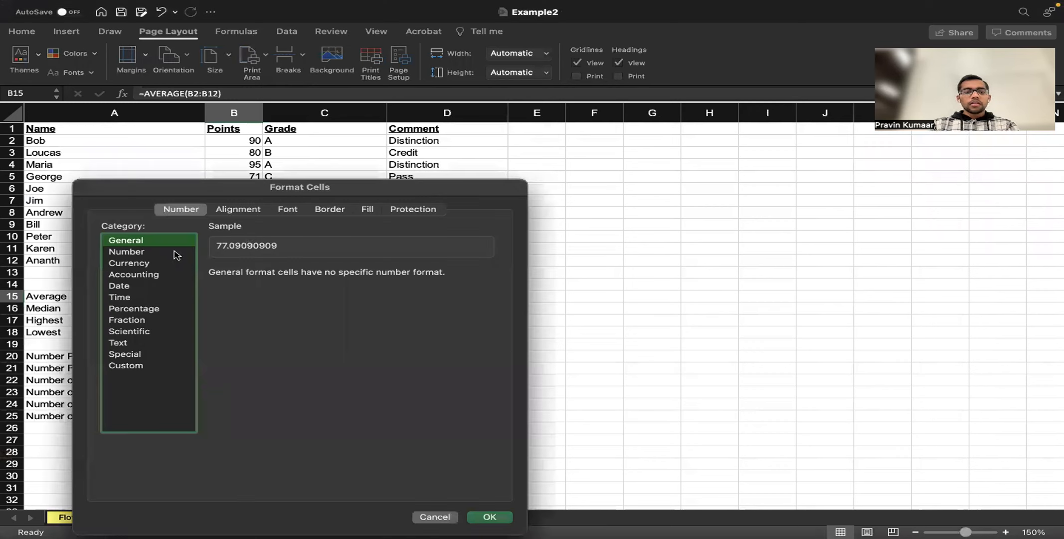
click(174, 252)
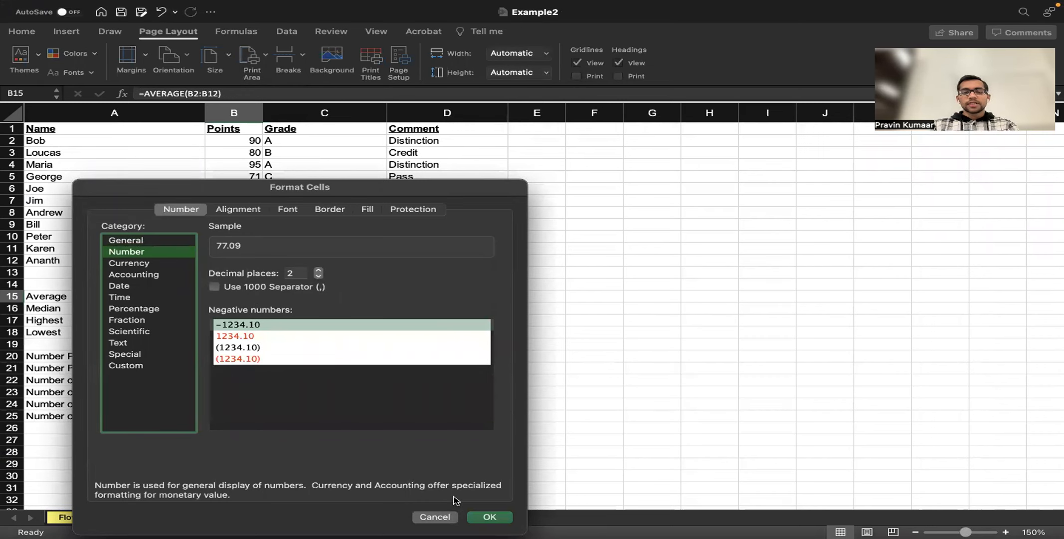
key(Return)
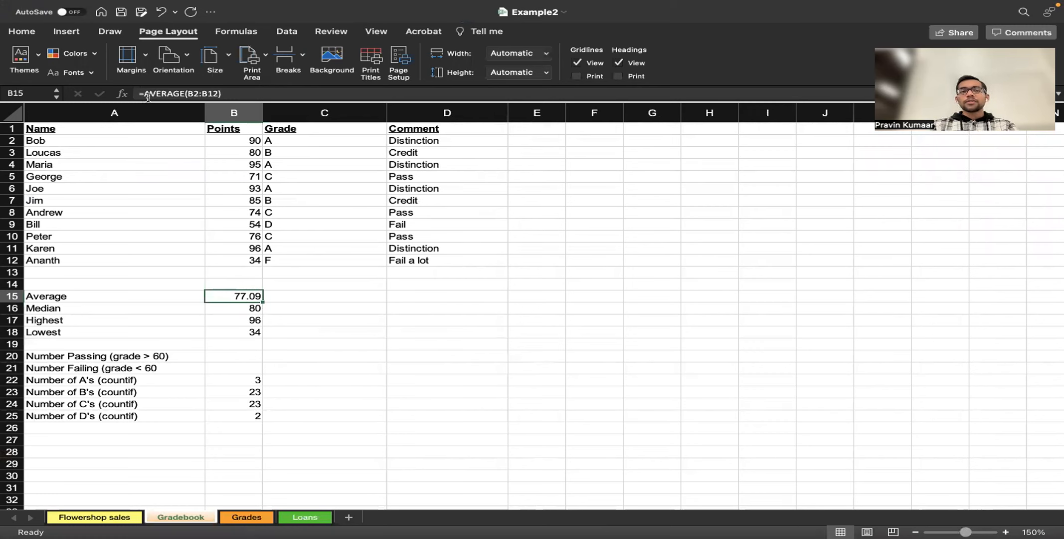
- Wrap the average in B15 in a ROUND function with 4 digits, as =ROUND(AVERAGE(B2:B12), 4)
key(F2)
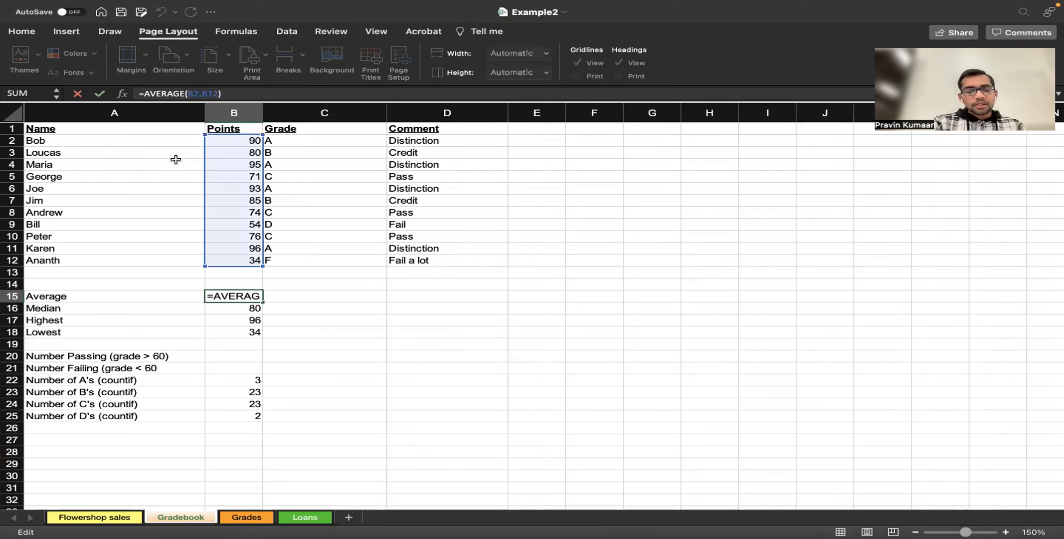
text(RO)
key(Return)
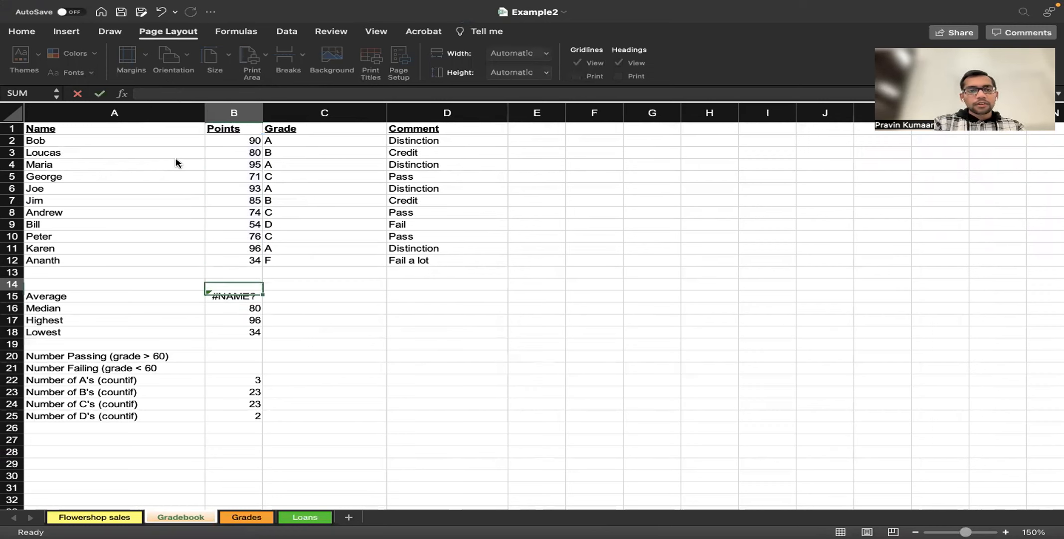
click(225, 279)
double_click(230, 293)
text(UN)
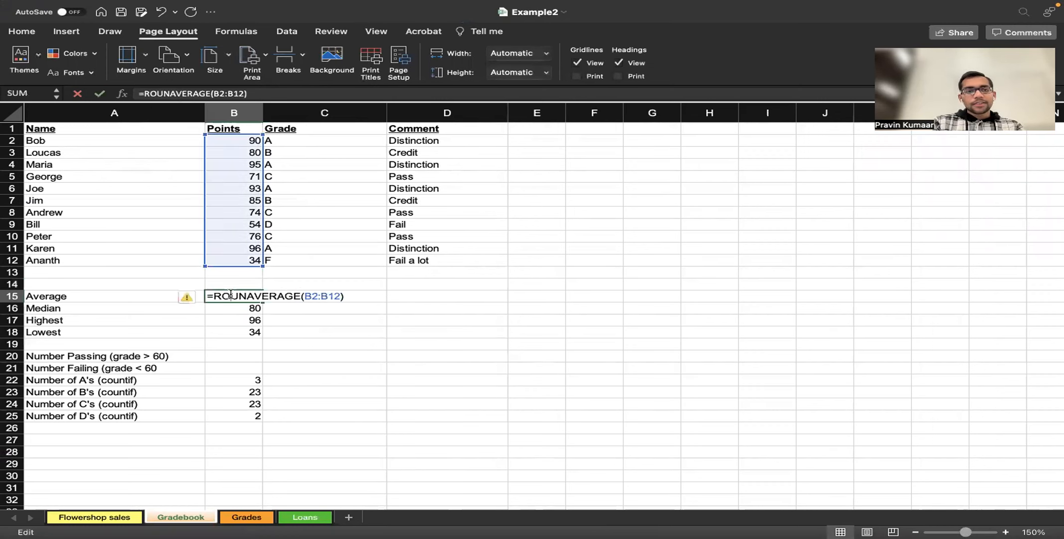
click(168, 93)
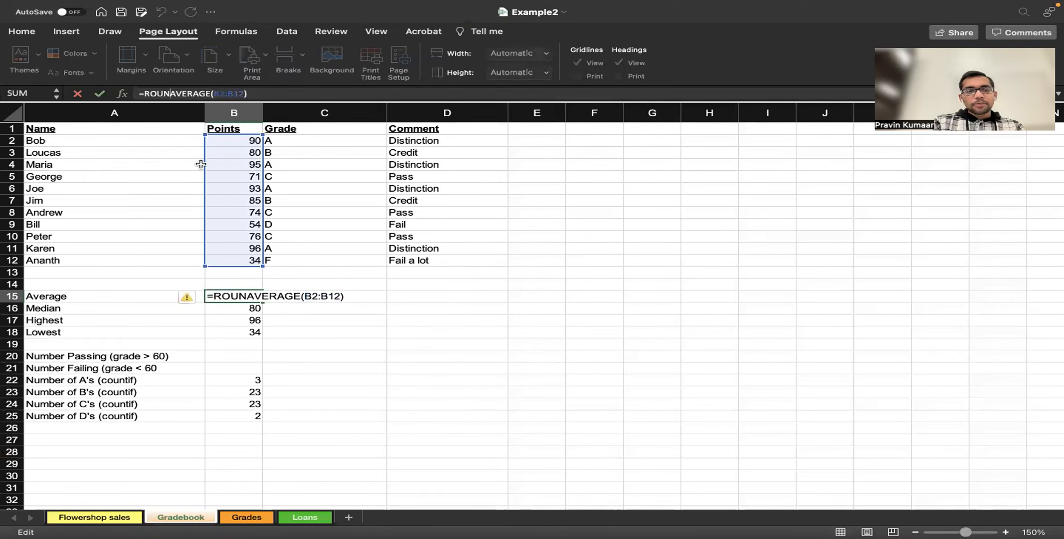
text(D()
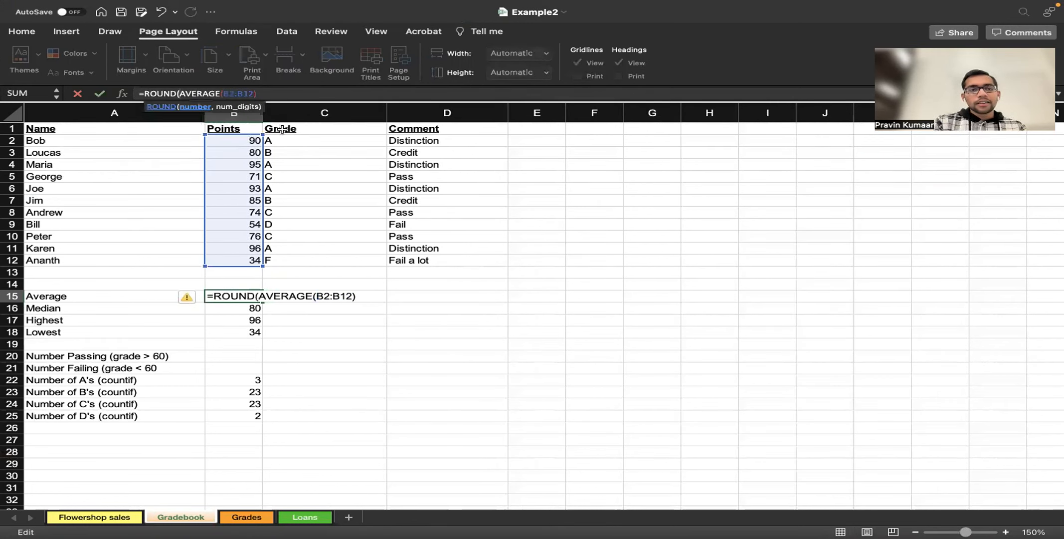
text(,)
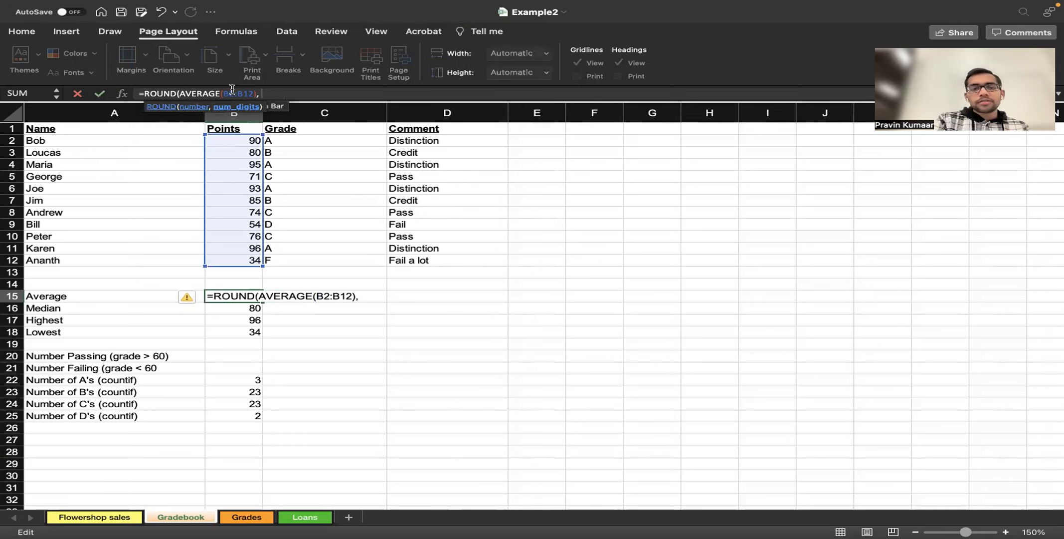
text(2))
key(Return)
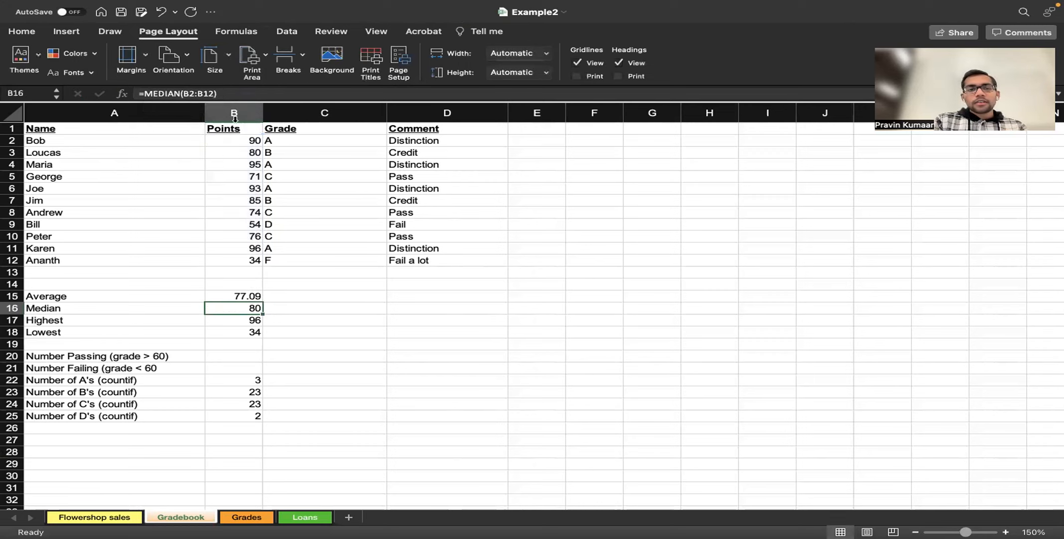
- Set the number format of the average in B15 to 8 decimal places
click(241, 297)
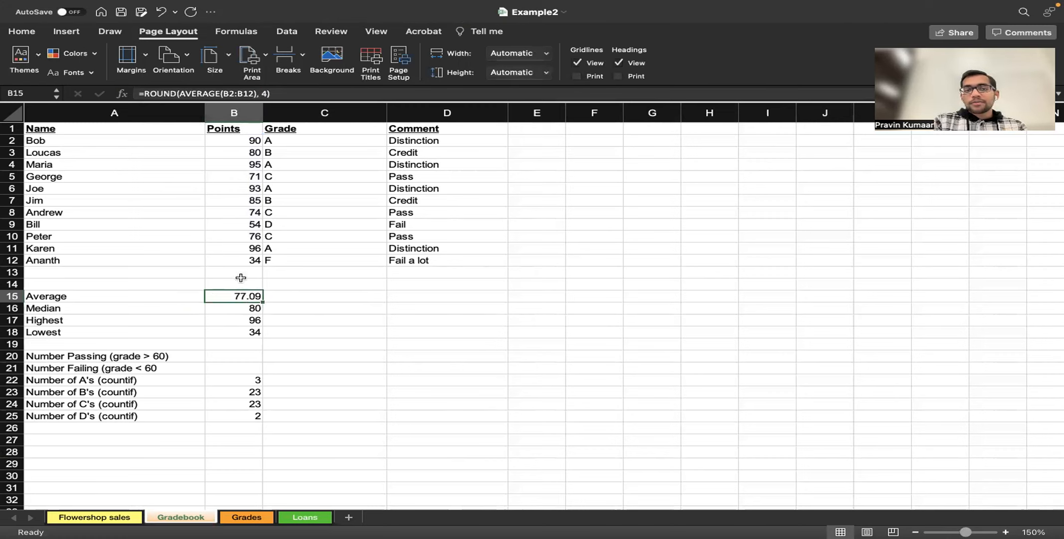
right_click(317, 455)
click(295, 307)
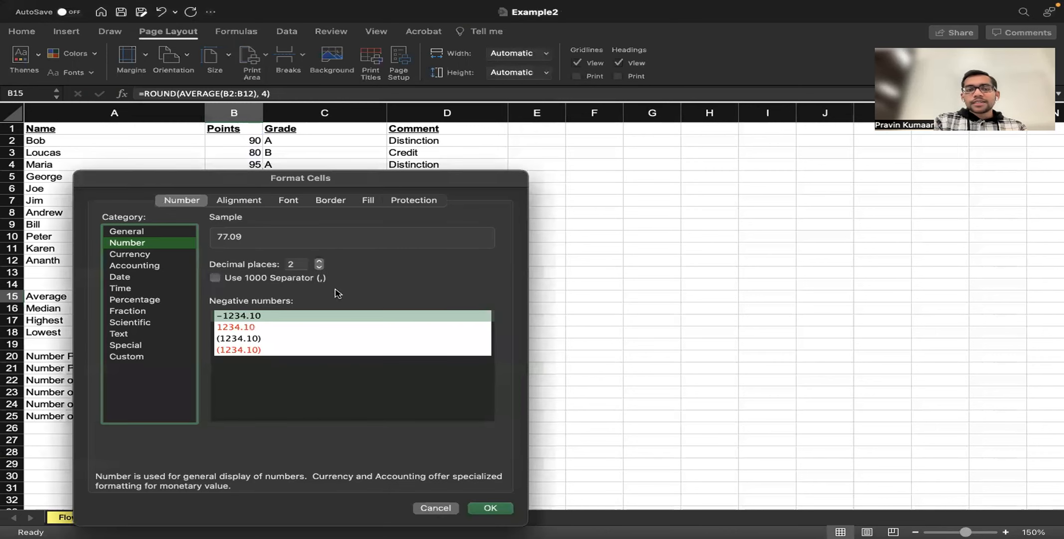
click(320, 262)
click(320, 261)
click(320, 261)
click(320, 261)
click(320, 261)
click(319, 261)
click(490, 508)
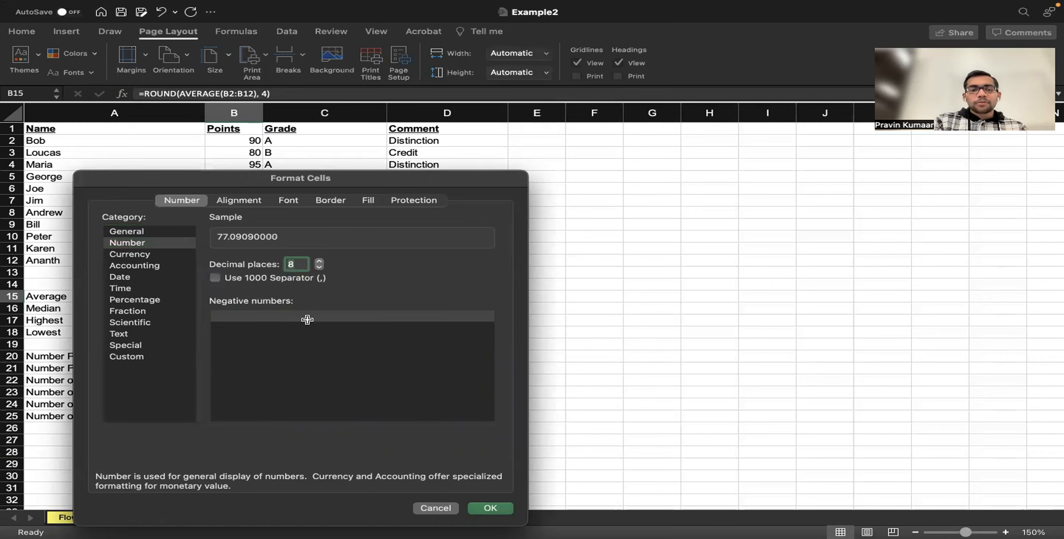
right_click(257, 292)
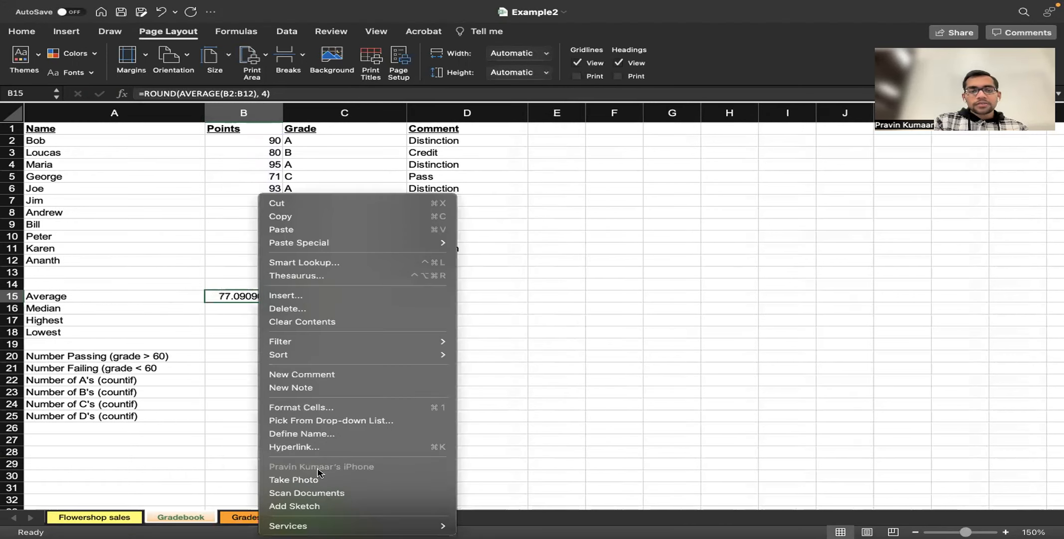
click(322, 407)
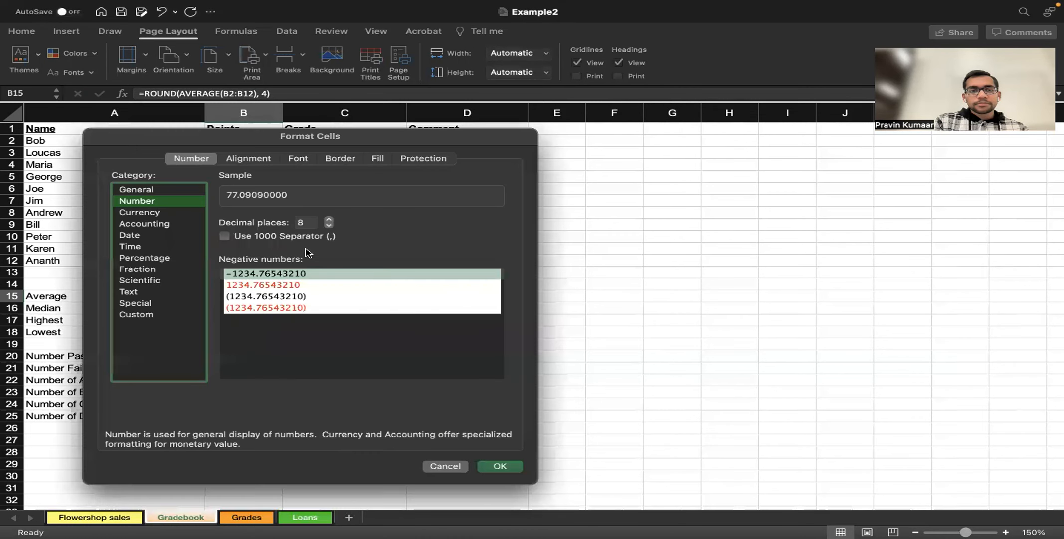
key(Escape)
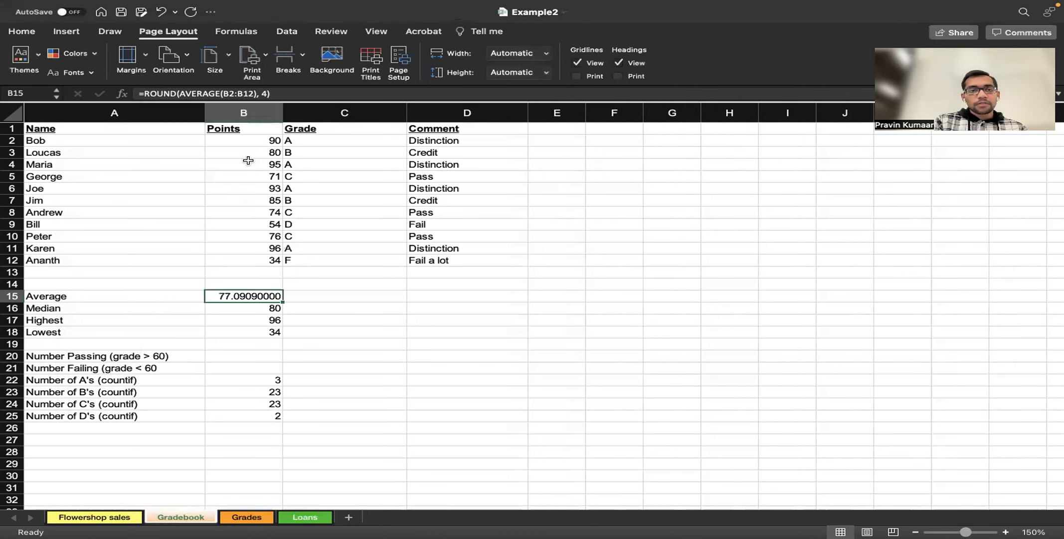
click(265, 93)
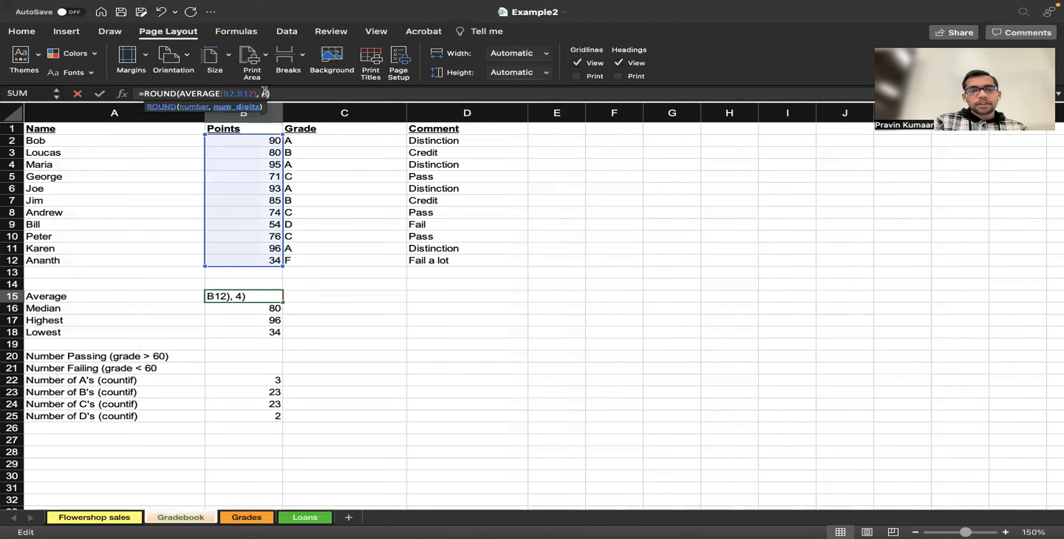
key(Return)
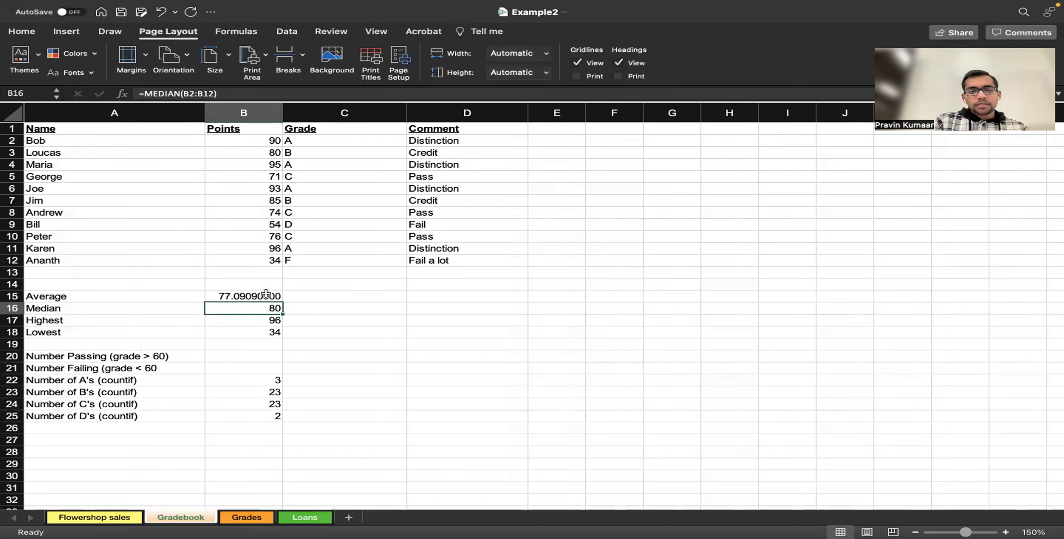
- Set the number format of the average in B15 to 4 decimal places
click(266, 295)
right_click(266, 295)
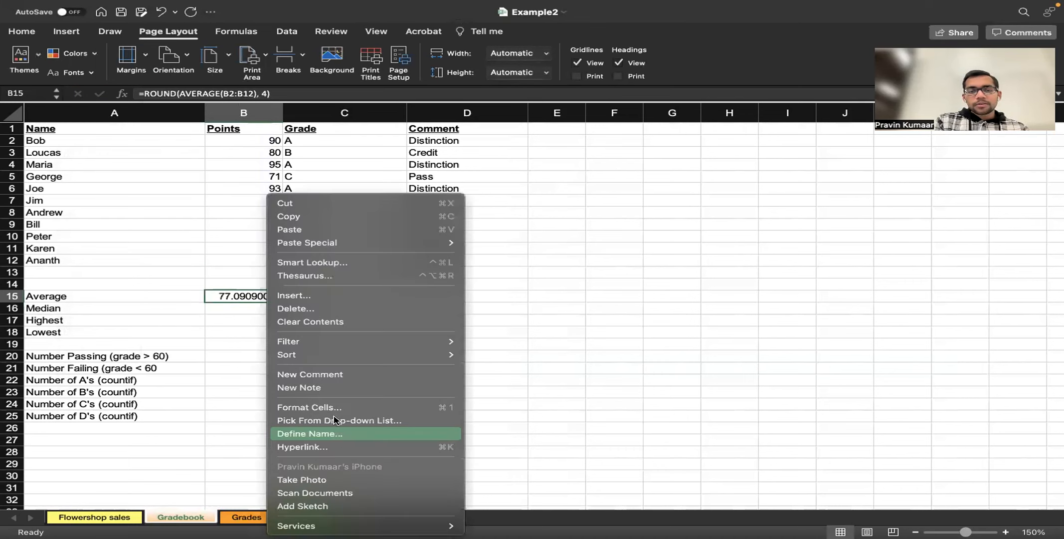
click(333, 406)
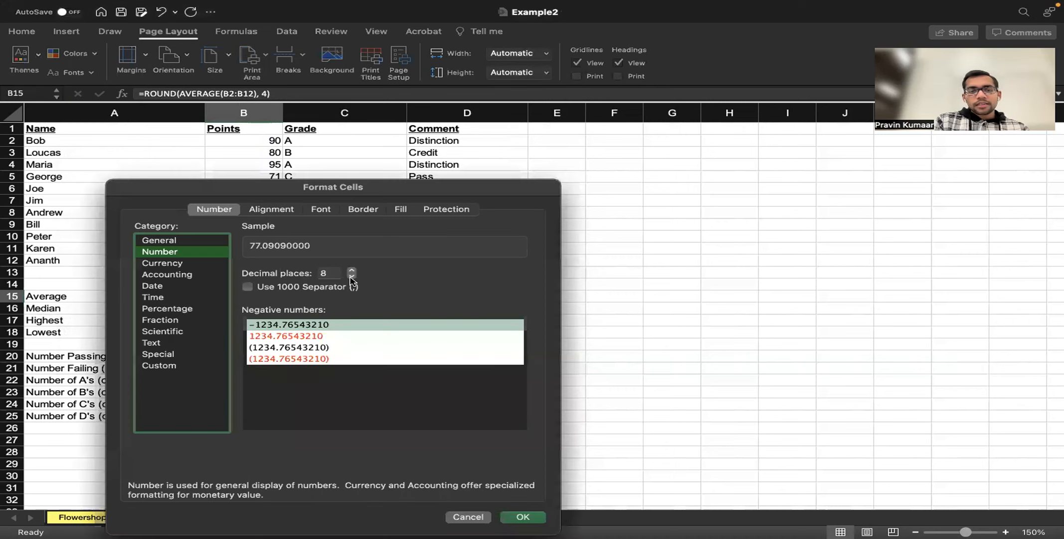
click(351, 276)
click(352, 275)
click(351, 276)
click(352, 276)
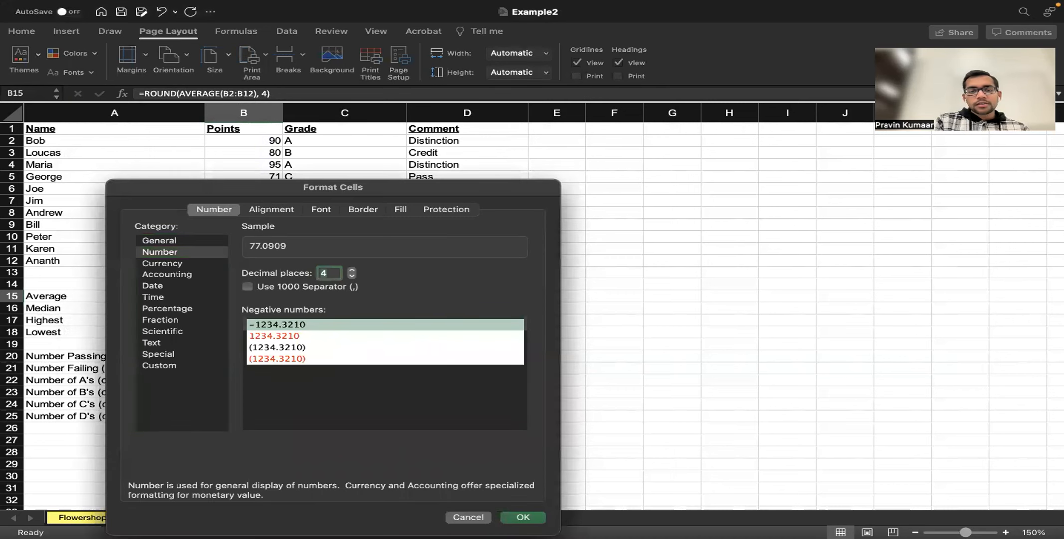
click(523, 517)
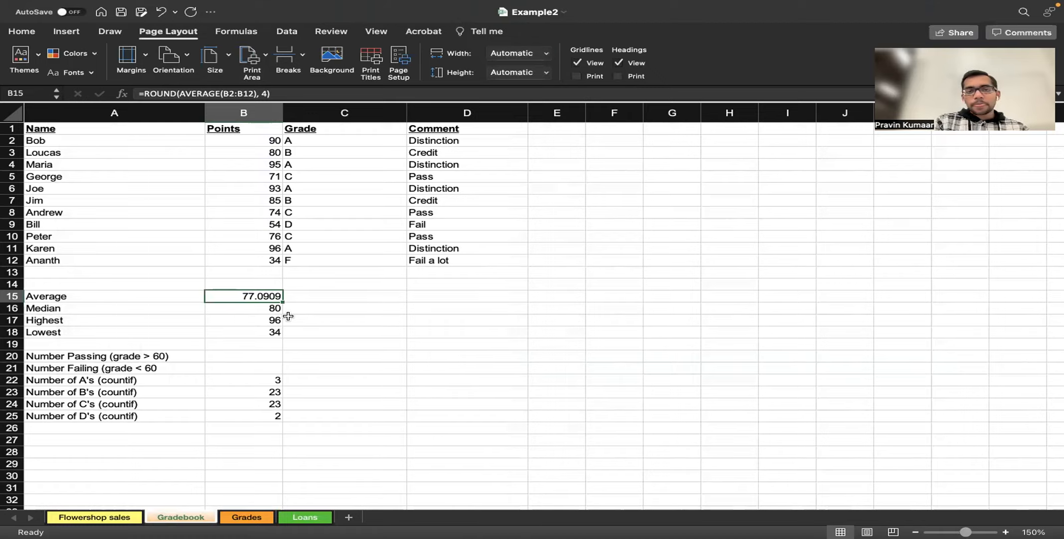
- Check the Example 3 instructions in the slides, then return to Excel and open the Grades worksheet at its notes
key(super+Tab)
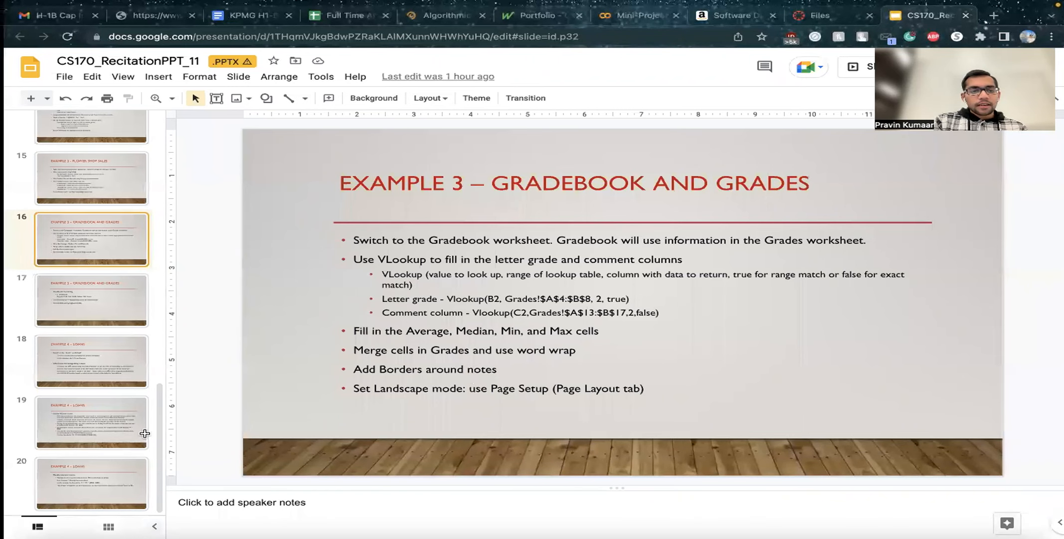
key(super+Tab)
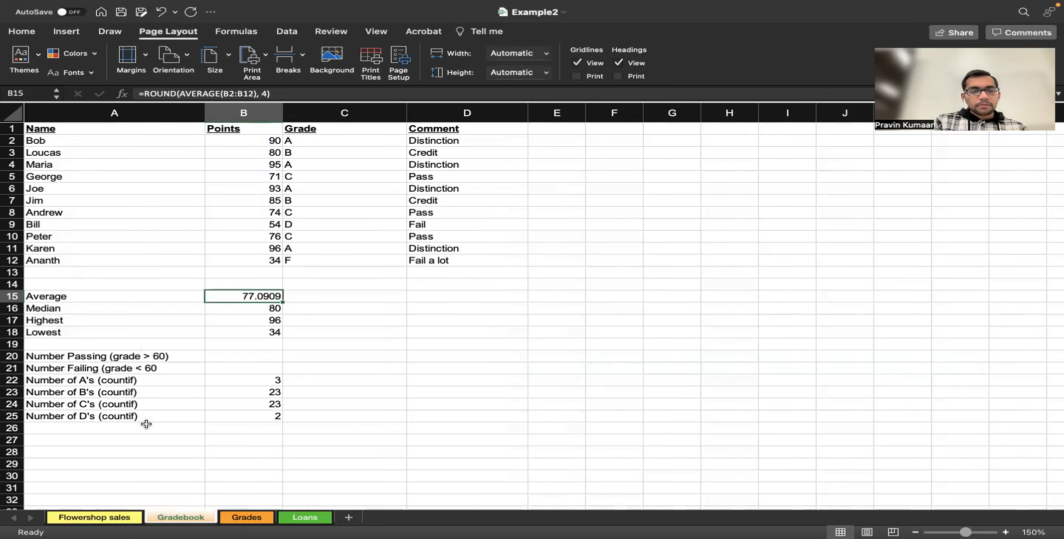
click(247, 516)
scroll(239, 394, down, 2)
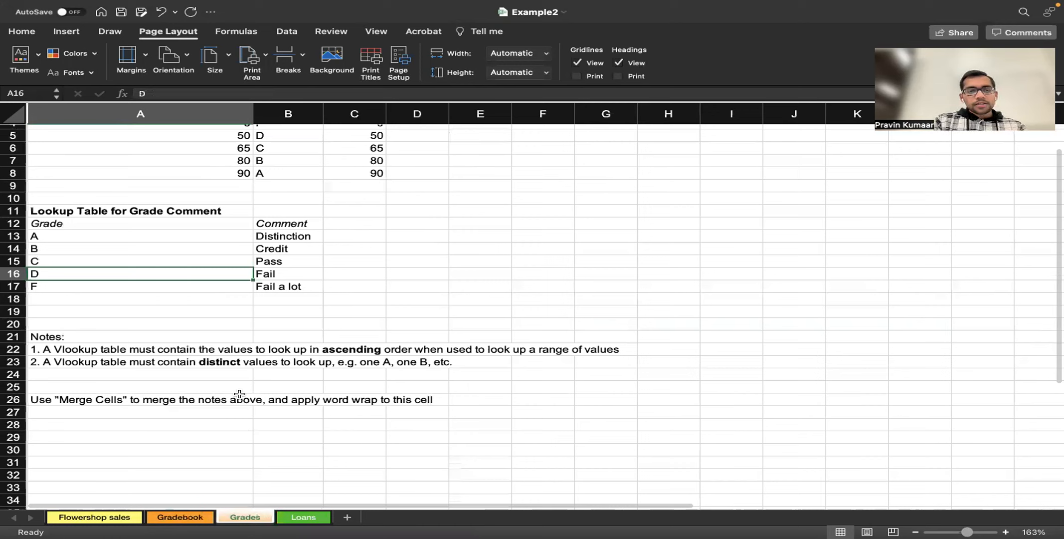
scroll(240, 394, up, 2)
scroll(127, 389, up, 1)
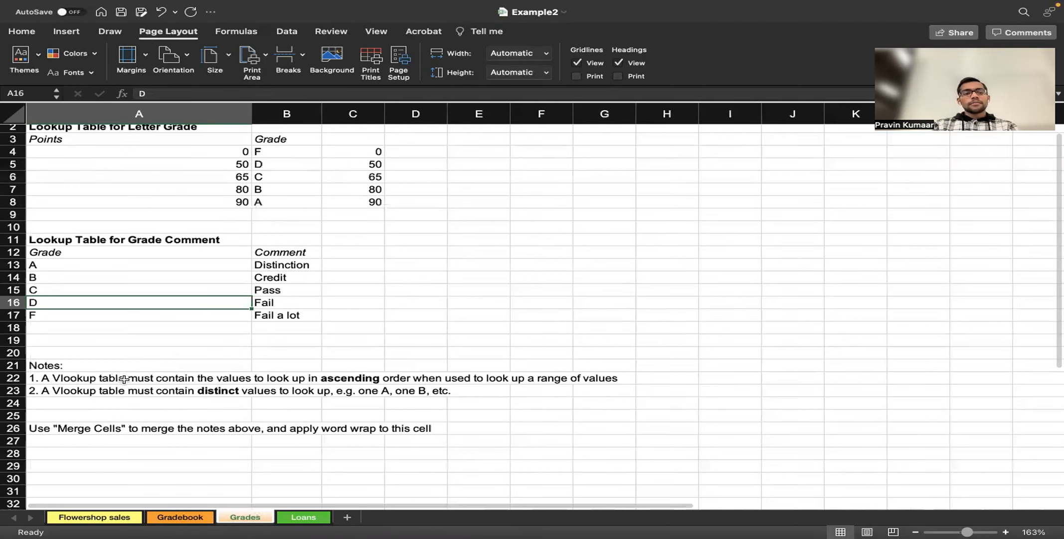
- Examine how many columns the first note in row 22 spans
click(125, 379)
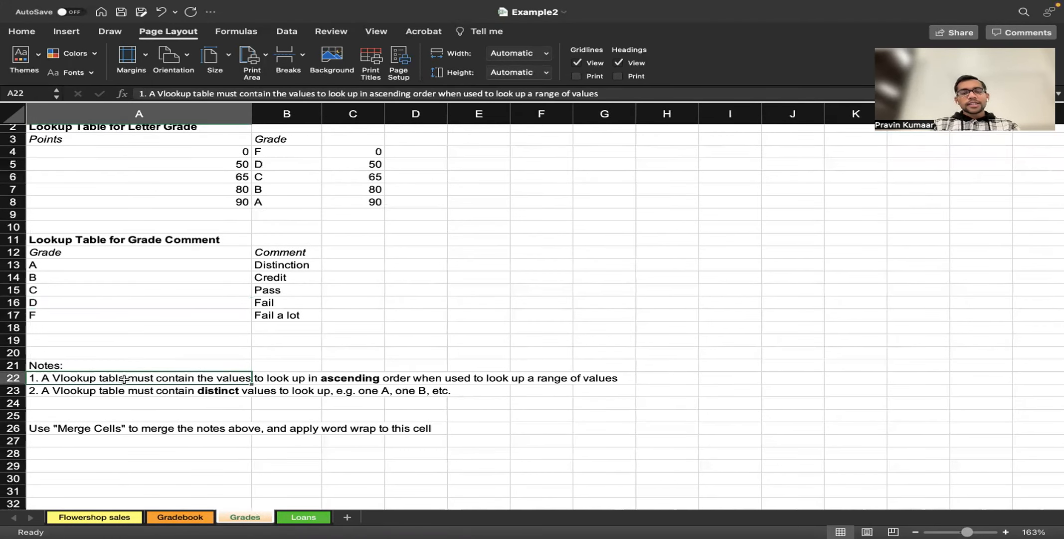
key(Right)
key(Right)
key(Right)
key(Right)
key(Right)
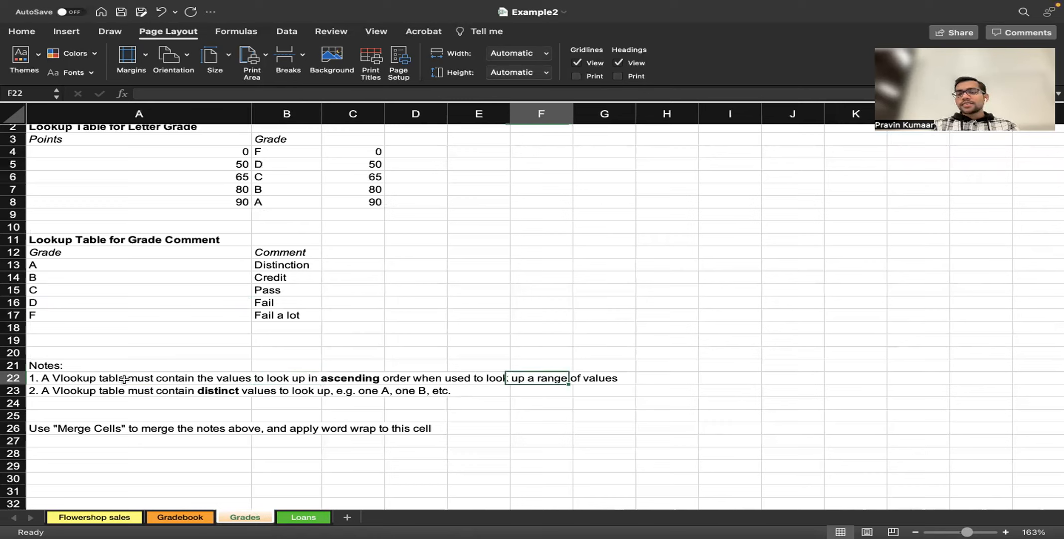
key(Left)
key(Left)
key(Left)
key(Left)
key(Left)
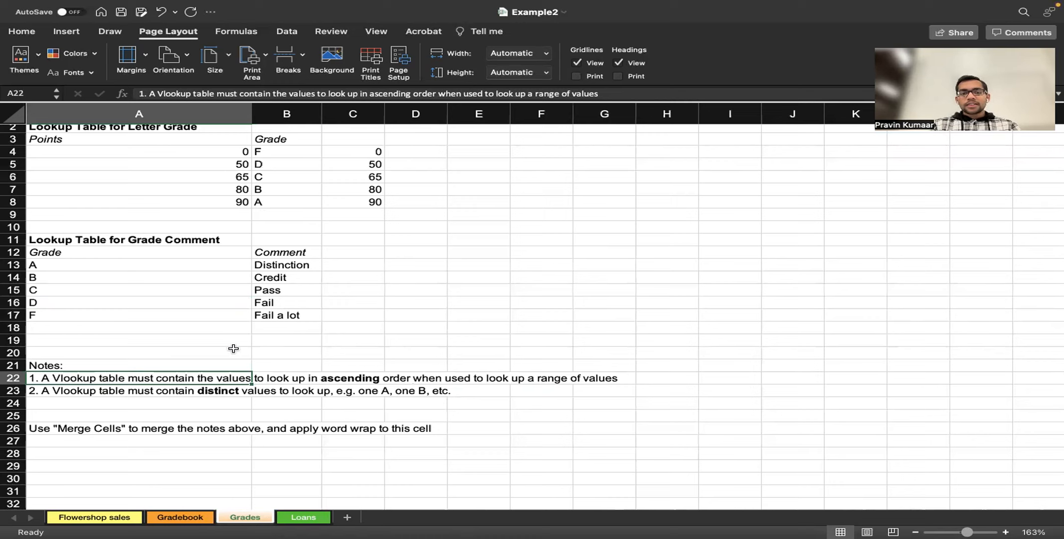
key(Right)
key(Right)
key(Right)
key(Right)
key(Right)
key(Right)
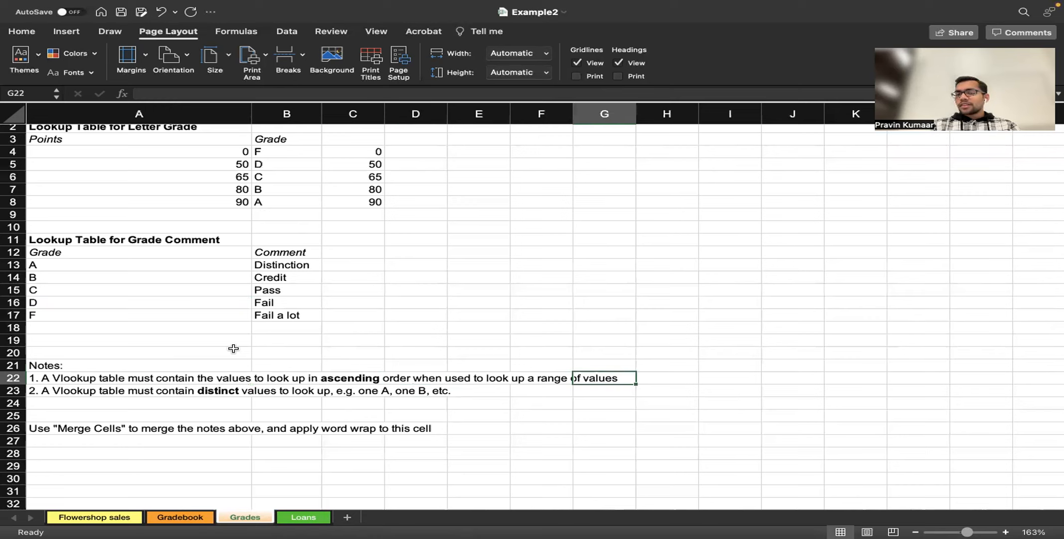
key(Left)
key(Left)
key(Left)
key(Left)
key(Left)
key(Left)
- Select the cells A22:G22 that the first note spans
key(shift+Right)
key(shift+Right)
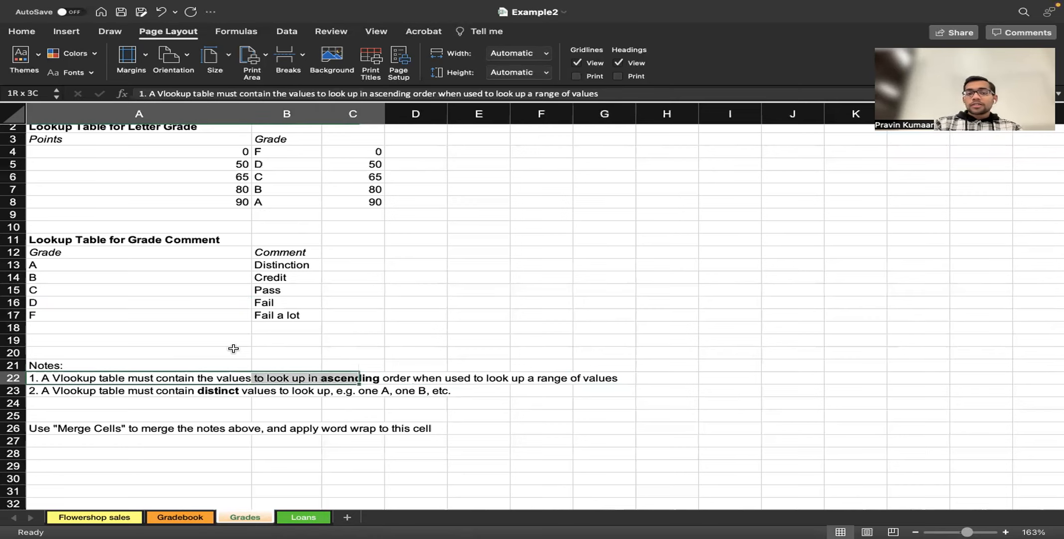
key(shift+Right)
key(shift+Right)
key(shift+Right)
key(shift+Right)
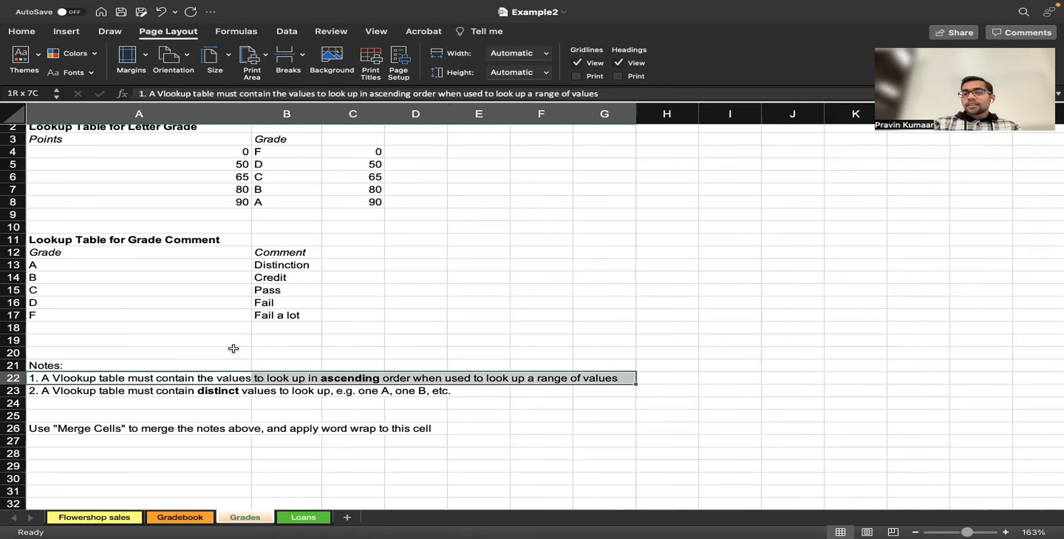
right_click(269, 381)
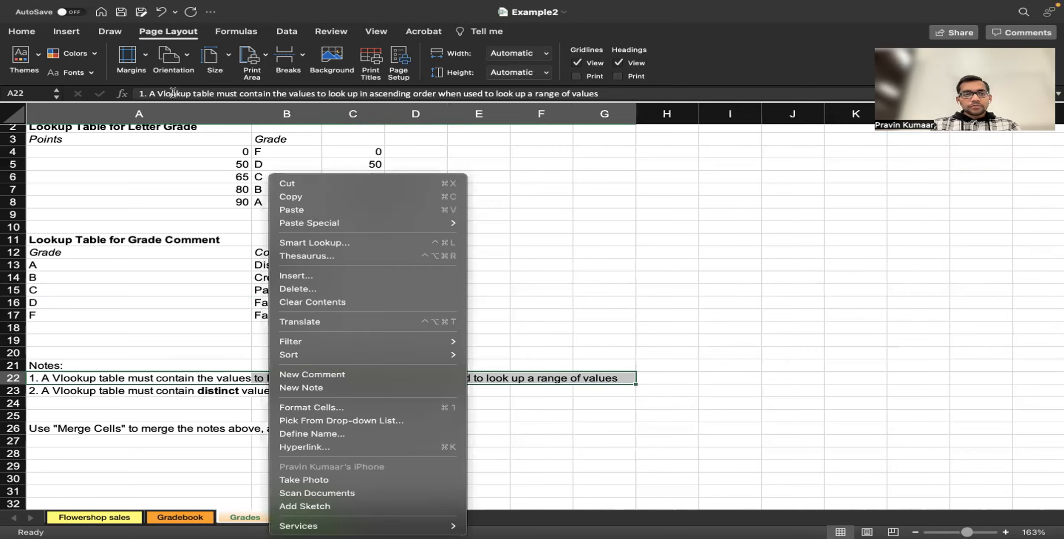
click(142, 80)
click(66, 31)
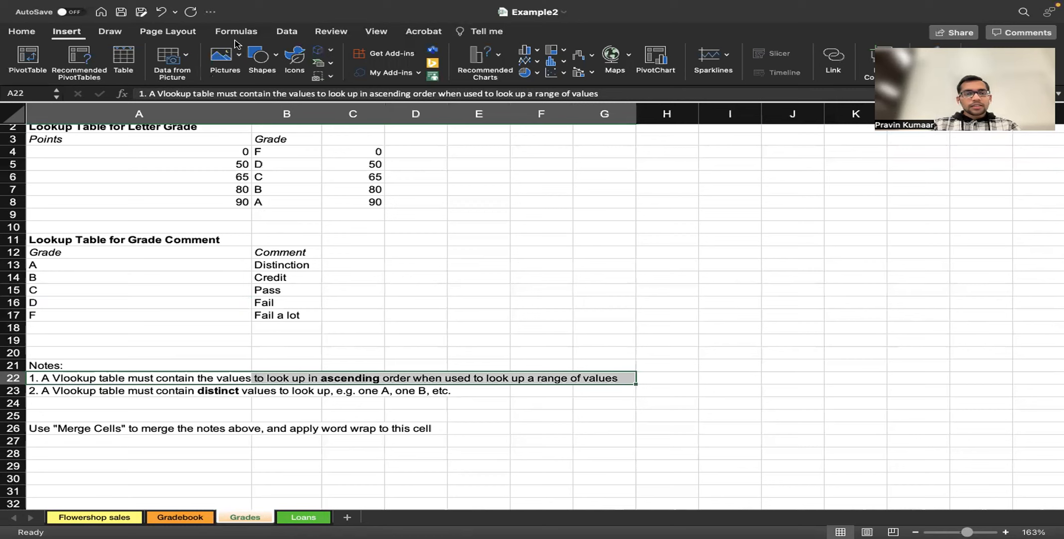
click(289, 33)
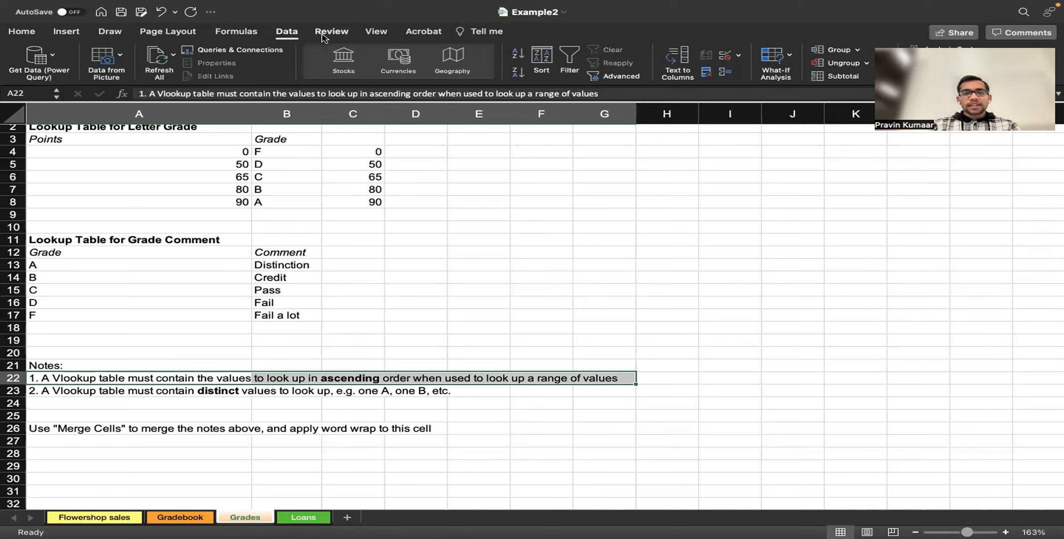
click(322, 38)
click(109, 33)
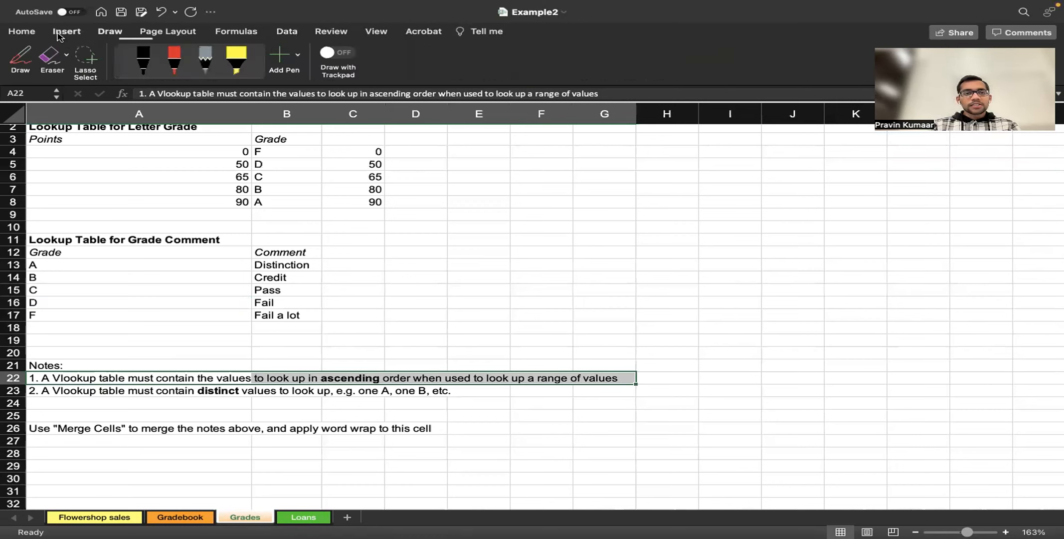
click(19, 32)
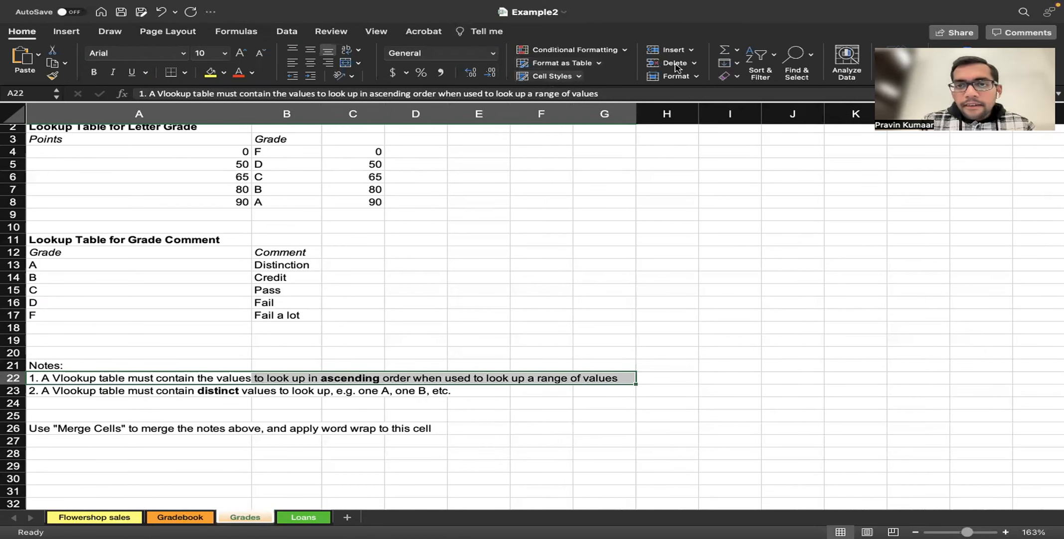
right_click(370, 378)
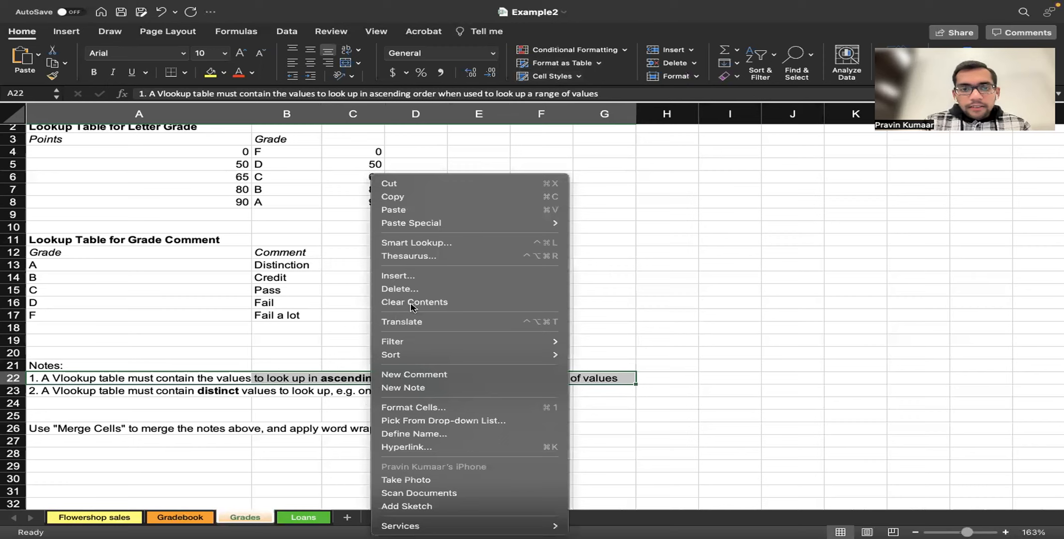
click(451, 408)
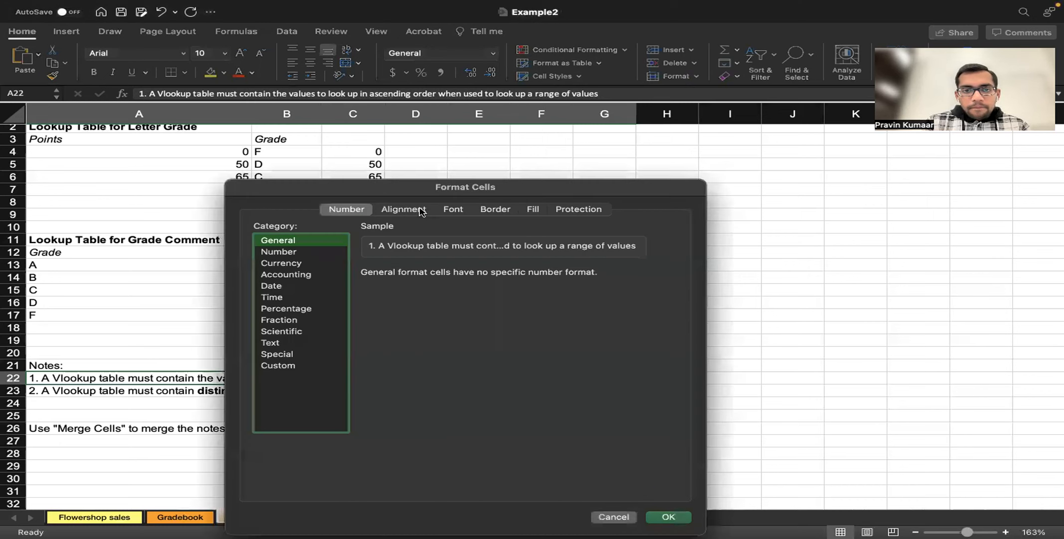
click(432, 209)
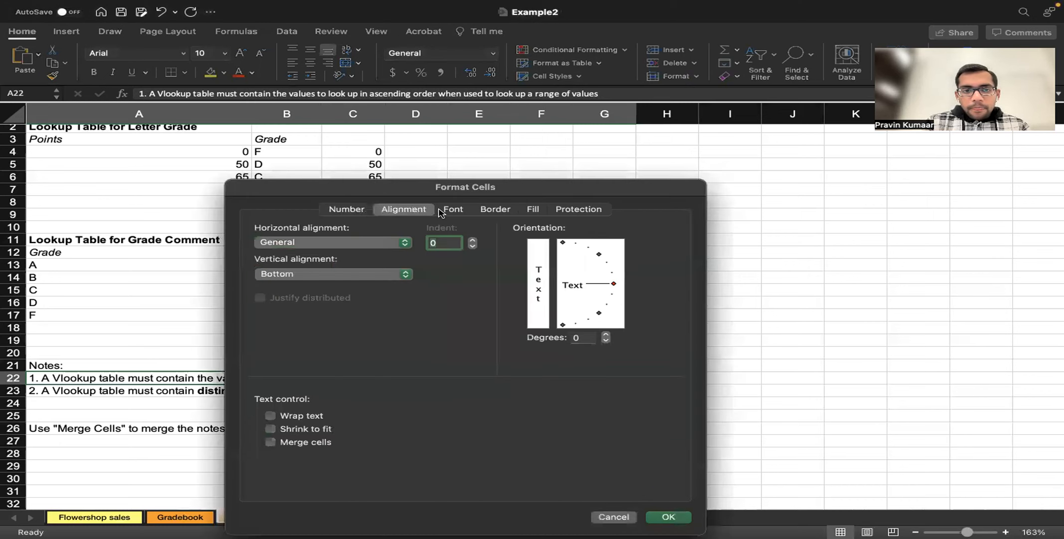
click(611, 518)
- Recheck the merge instruction in the slides, then return to Excel and merge A22:G22 with Merge Cells
key(super+Tab)
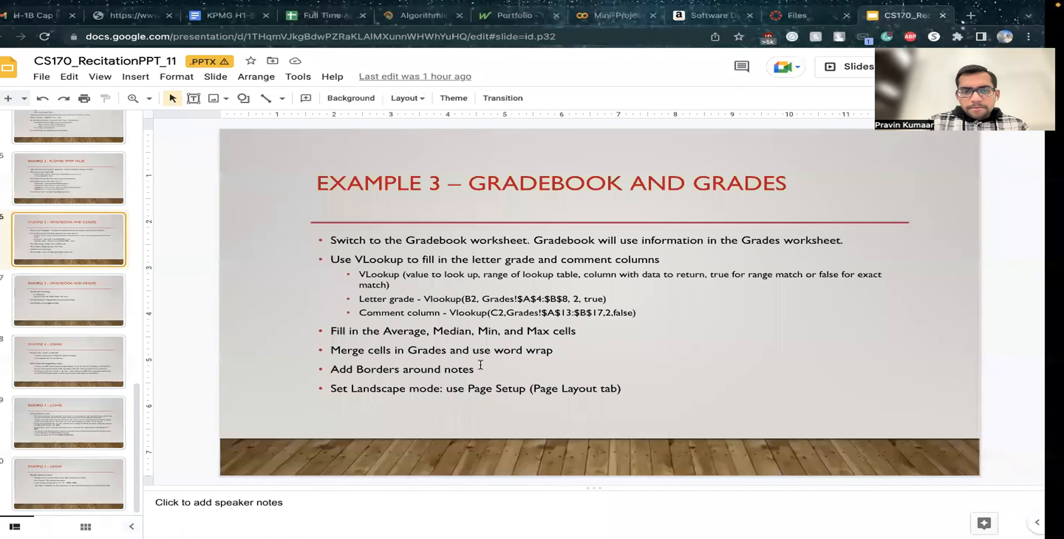
key(super+Tab)
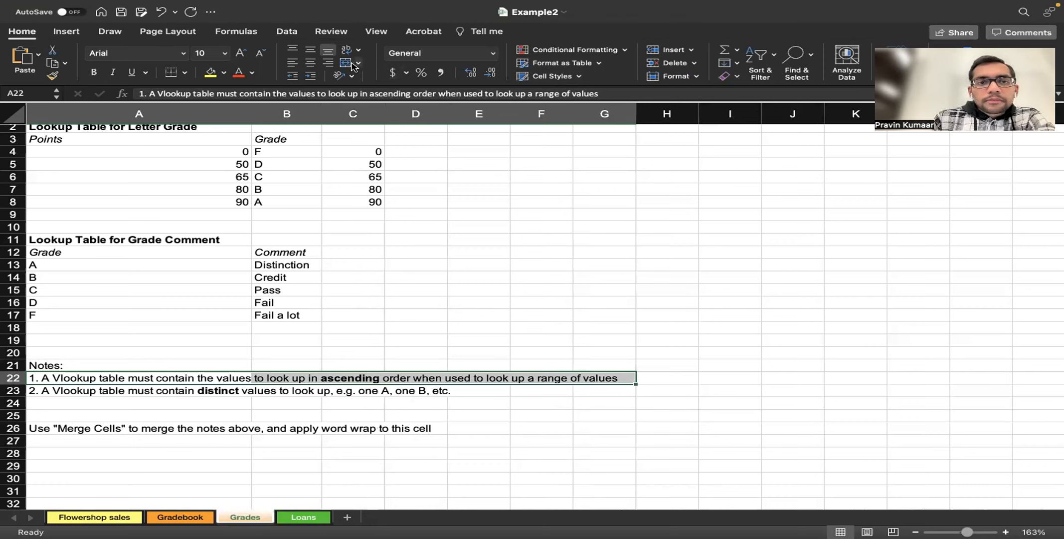
click(359, 64)
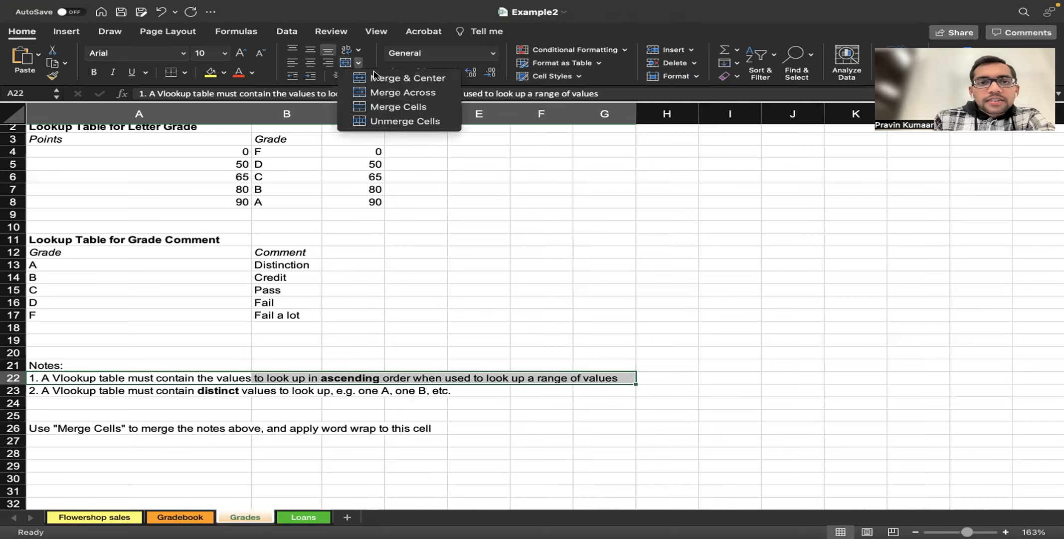
click(391, 109)
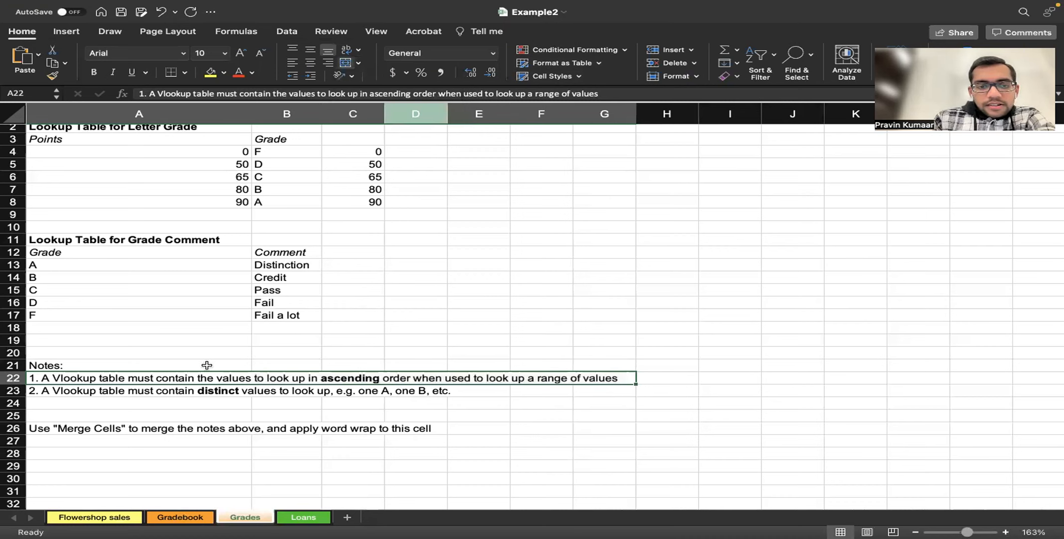
click(181, 413)
click(178, 380)
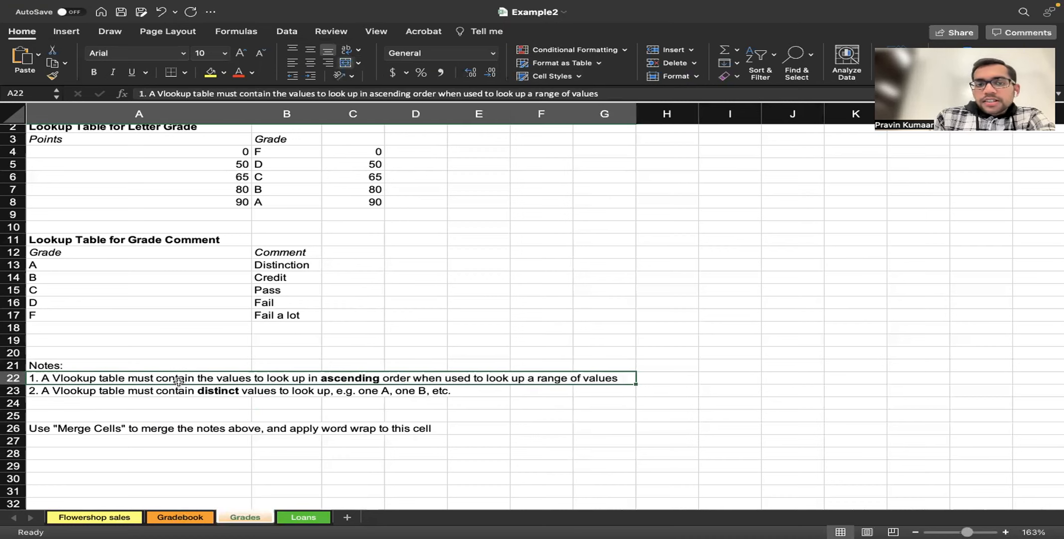
- Merge the cells A23:G23 of the second note with Merge Cells
click(156, 397)
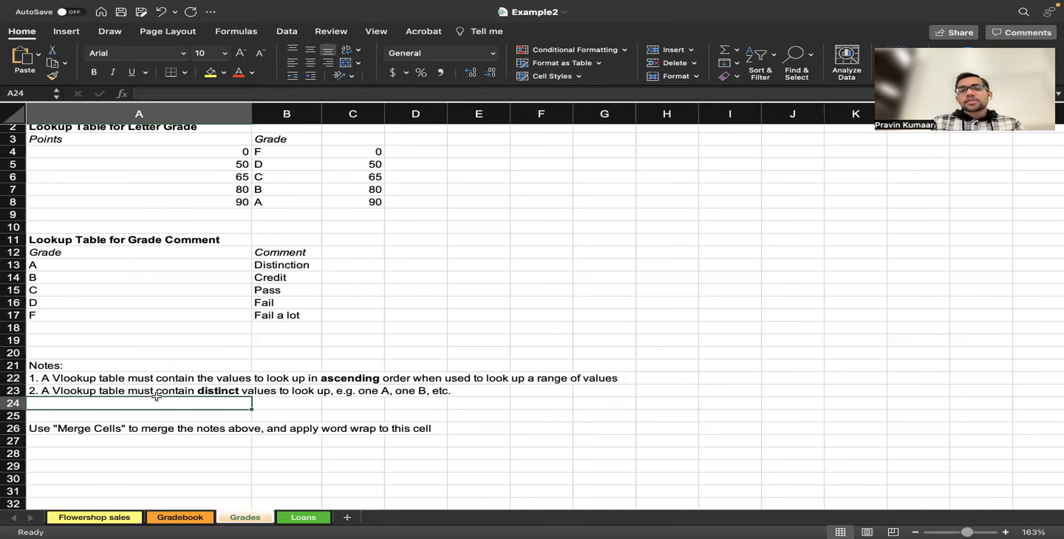
key(Up)
key(Right)
key(Right)
key(Right)
key(Left)
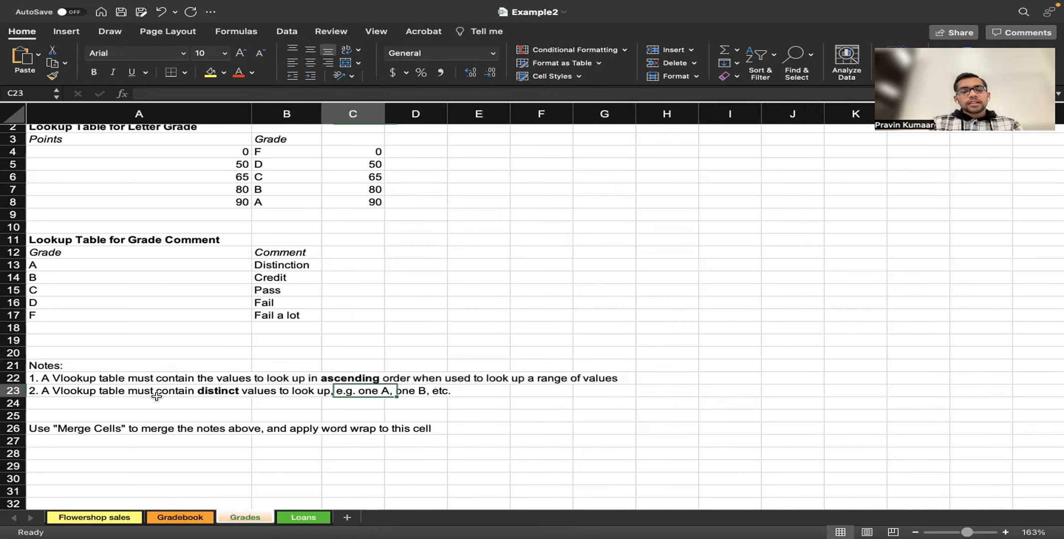
click(157, 393)
key(shift+Right)
key(shift+Right)
key(shift+Right)
key(shift+Right)
key(shift+Right)
key(shift+Right)
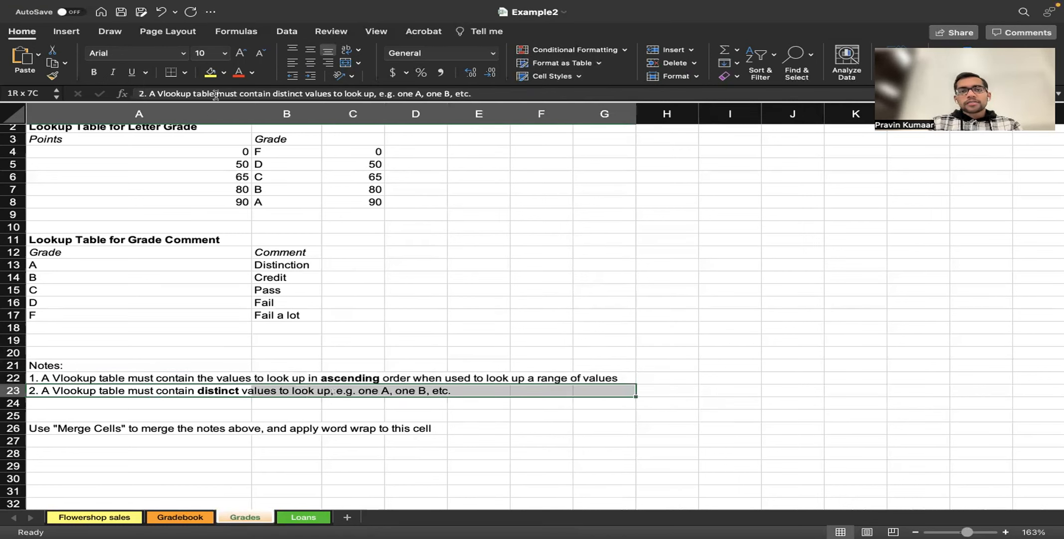
click(359, 64)
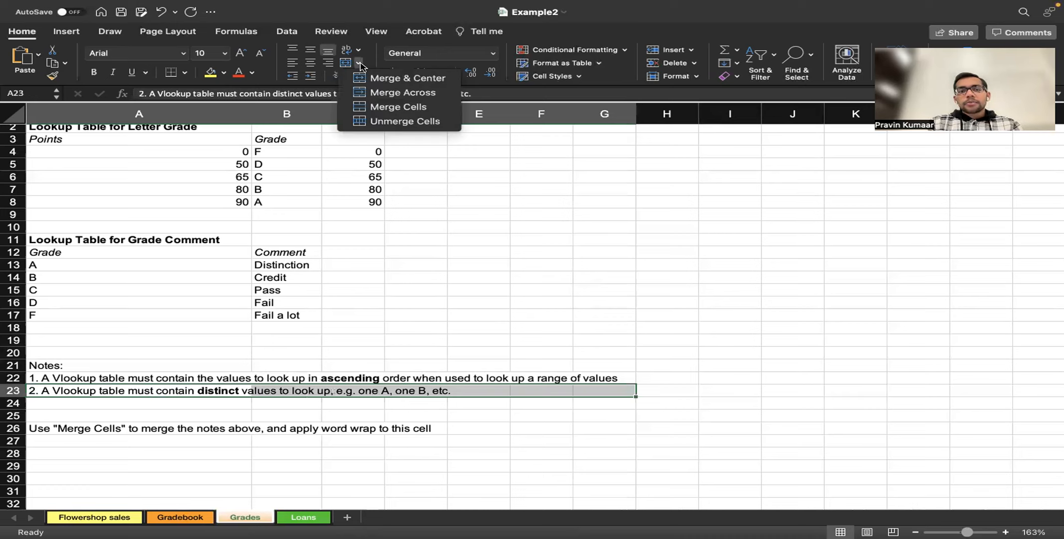
click(380, 106)
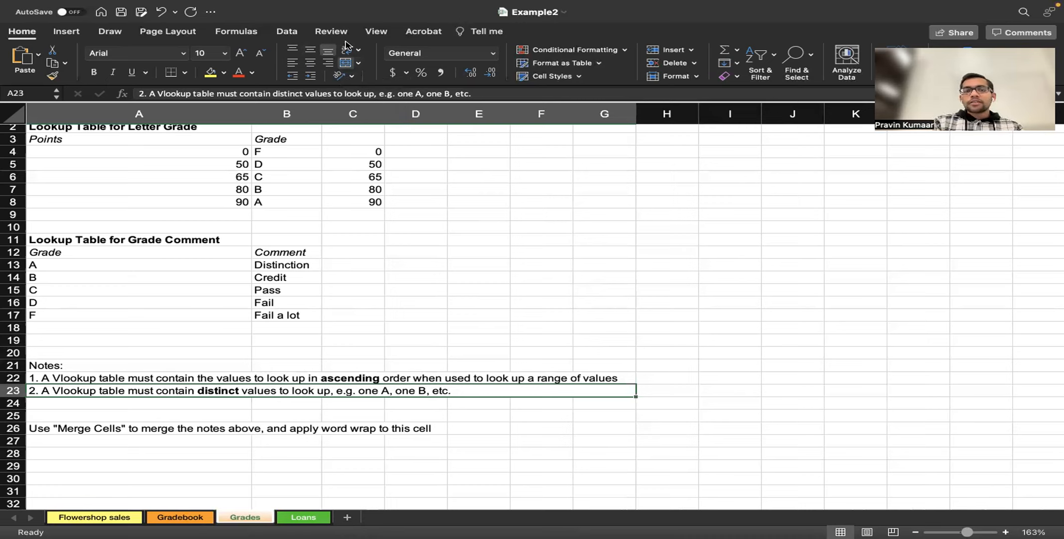
- Merge the cells A21:F21 of the Notes heading with Merge Cells
drag(103, 368, 103, 367)
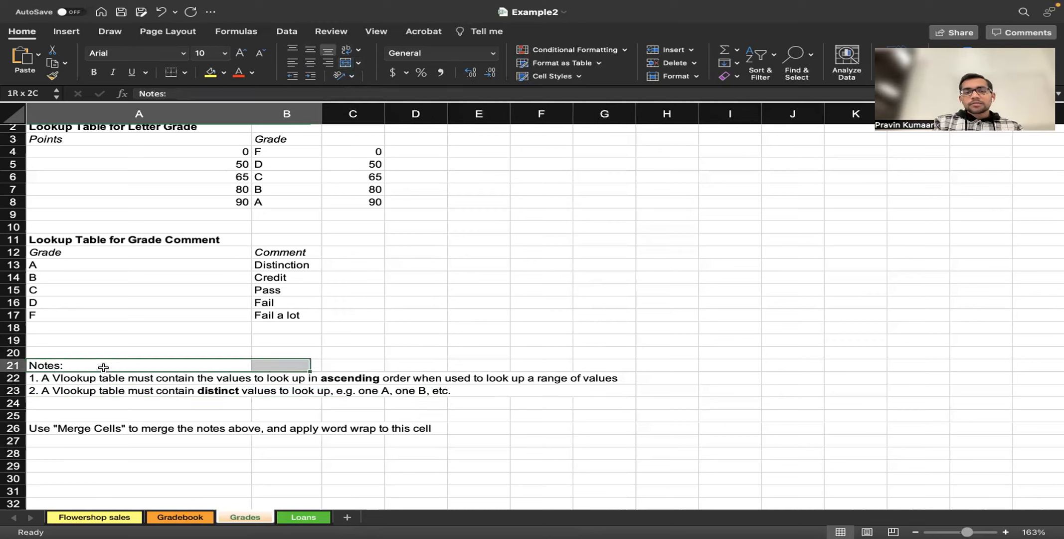
key(shift+Right)
key(shift+Right)
key(shift+Right)
key(shift+Right)
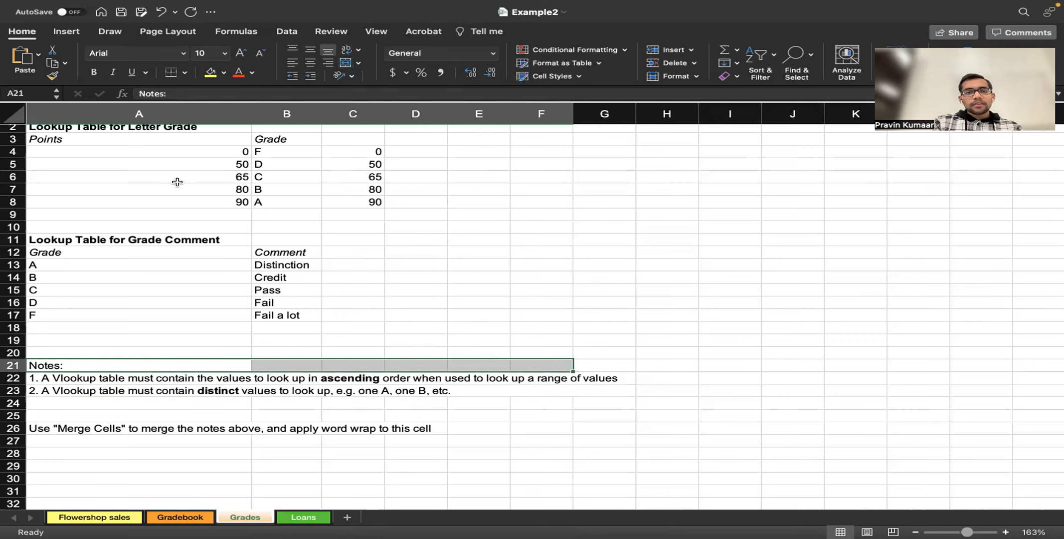
click(358, 63)
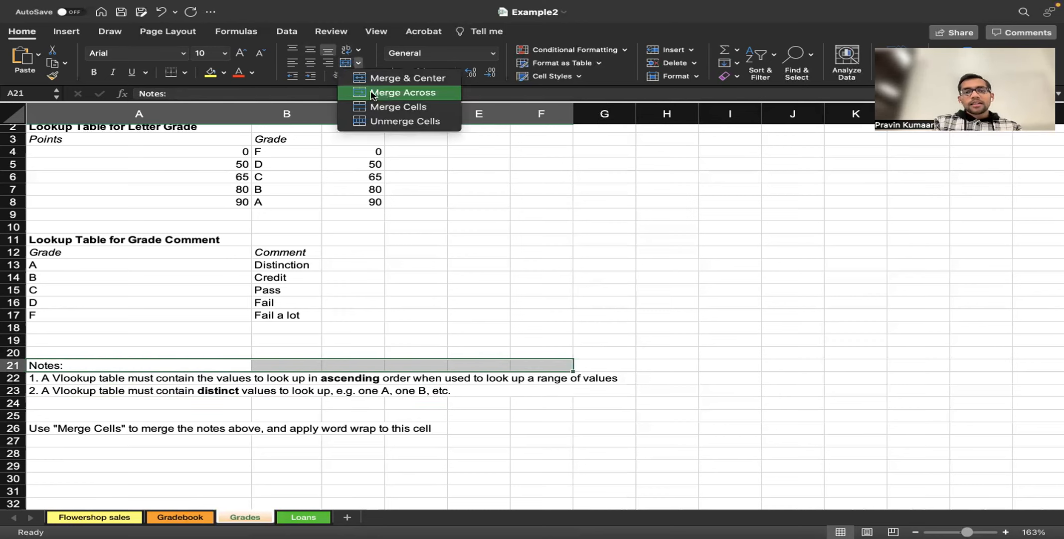
click(376, 104)
- Extend the selection to cover the whole notes block A21:G23
key(shift+Down)
key(shift+Down)
key(shift+Right)
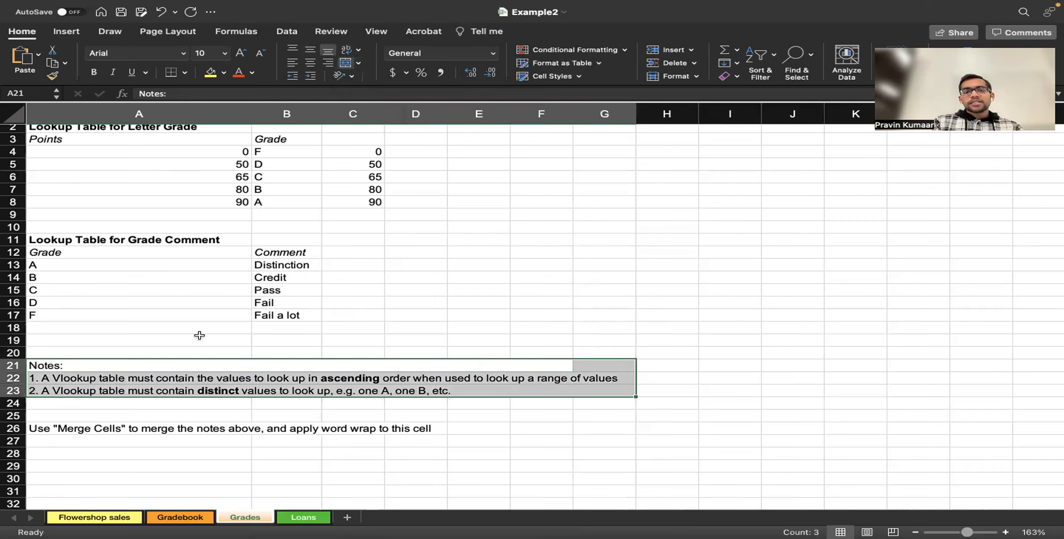
- Try a thick solid line as outline and inside borders on the notes block A21:G23, and undo it
right_click(281, 372)
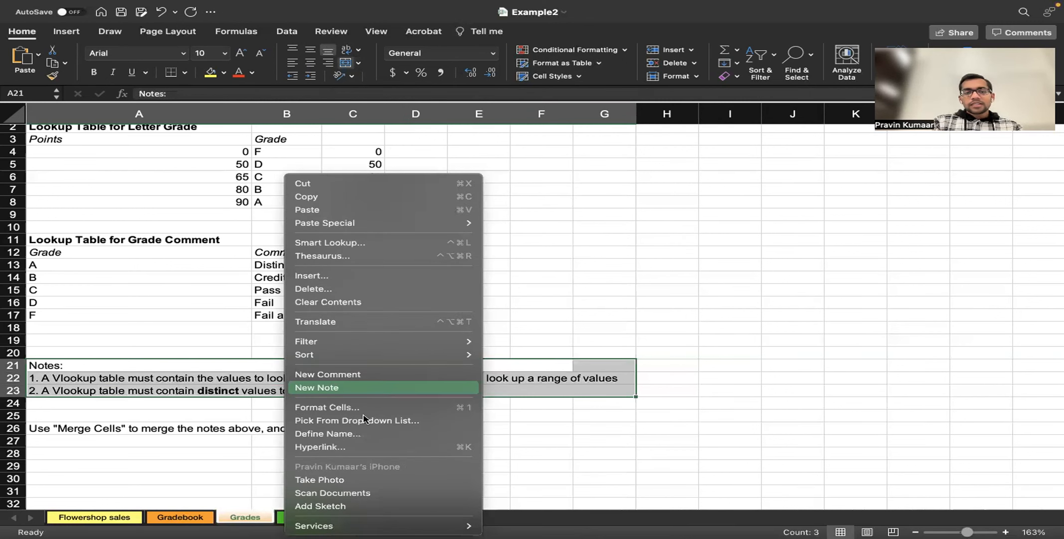
key(Return)
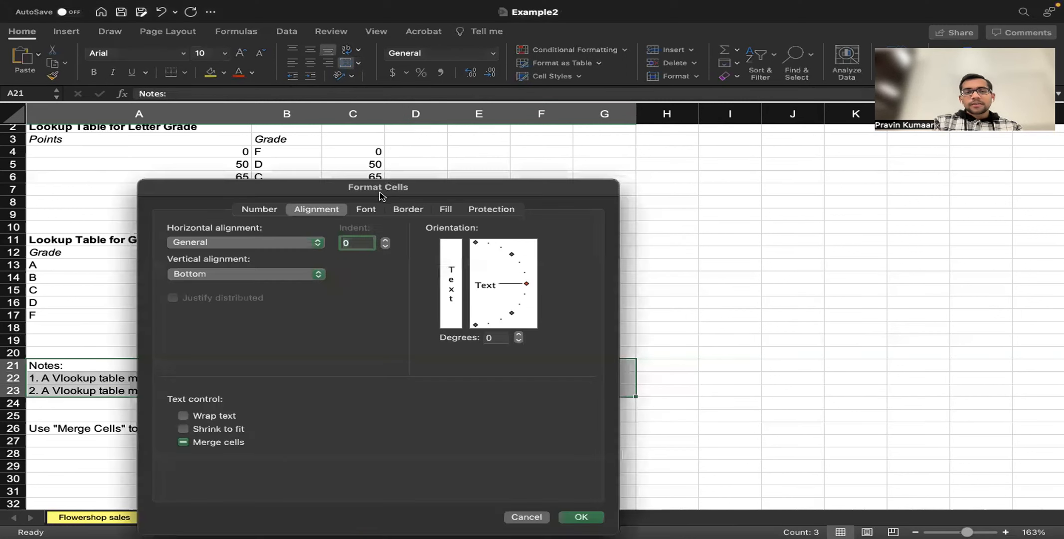
click(405, 209)
click(318, 314)
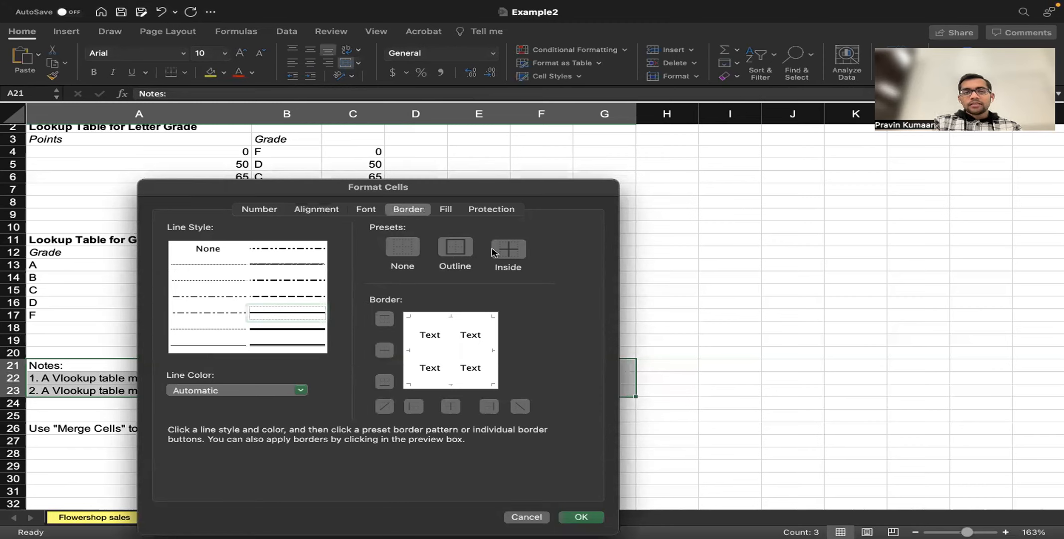
click(507, 252)
click(581, 516)
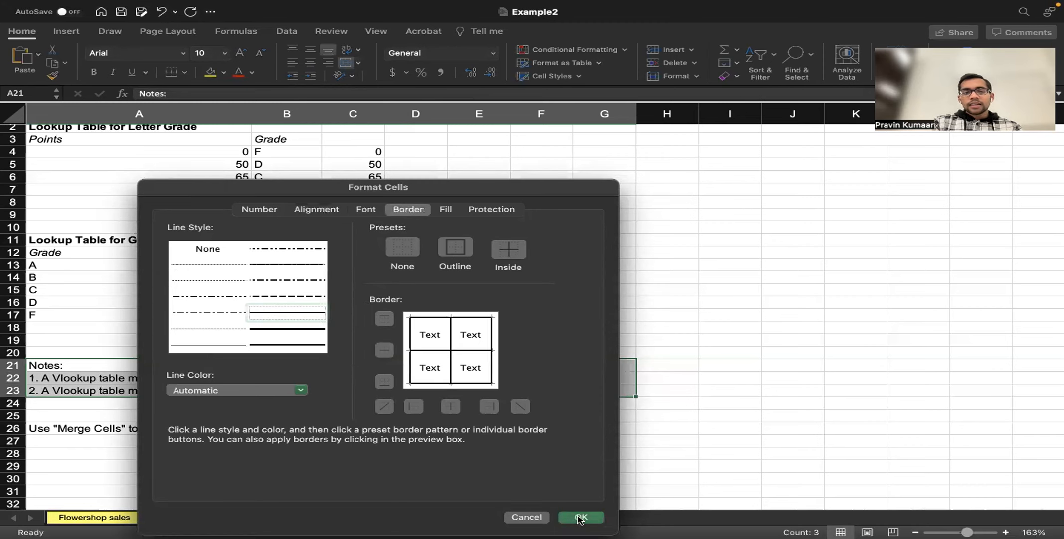
click(601, 360)
click(572, 385)
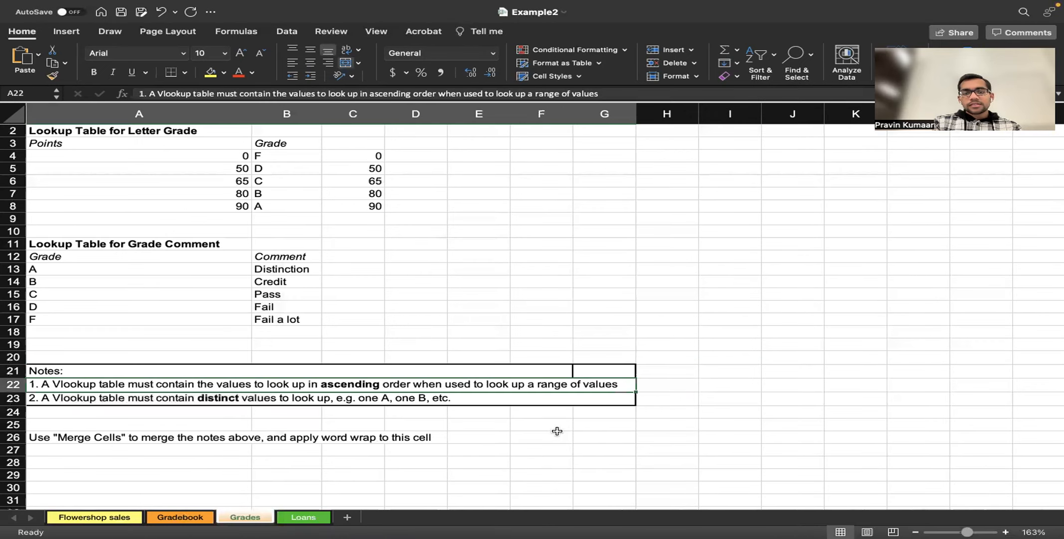
click(528, 398)
key(super+z)
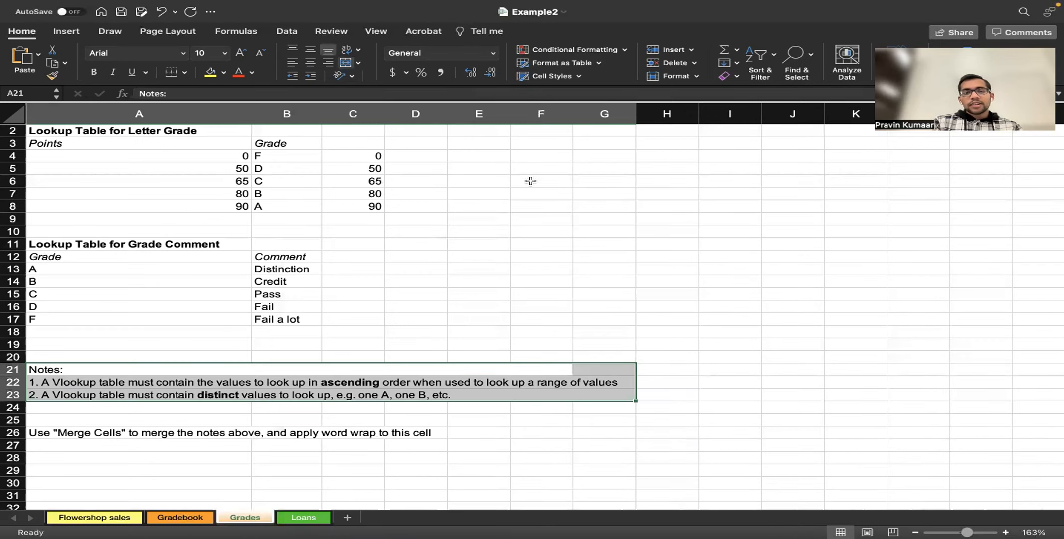
- Apply a thin outline border around the notes block A21:G23, without inside lines
right_click(395, 386)
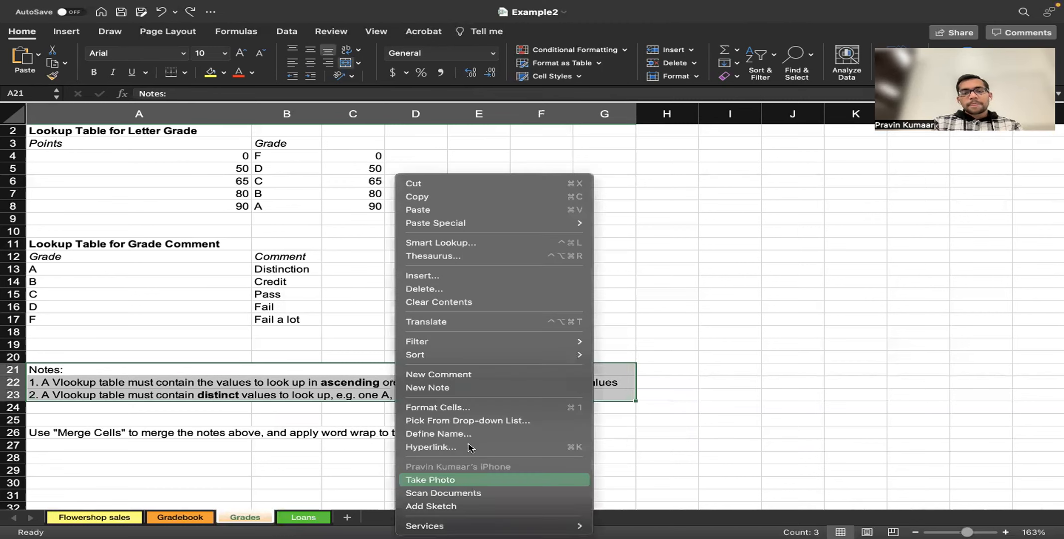
click(464, 409)
click(546, 243)
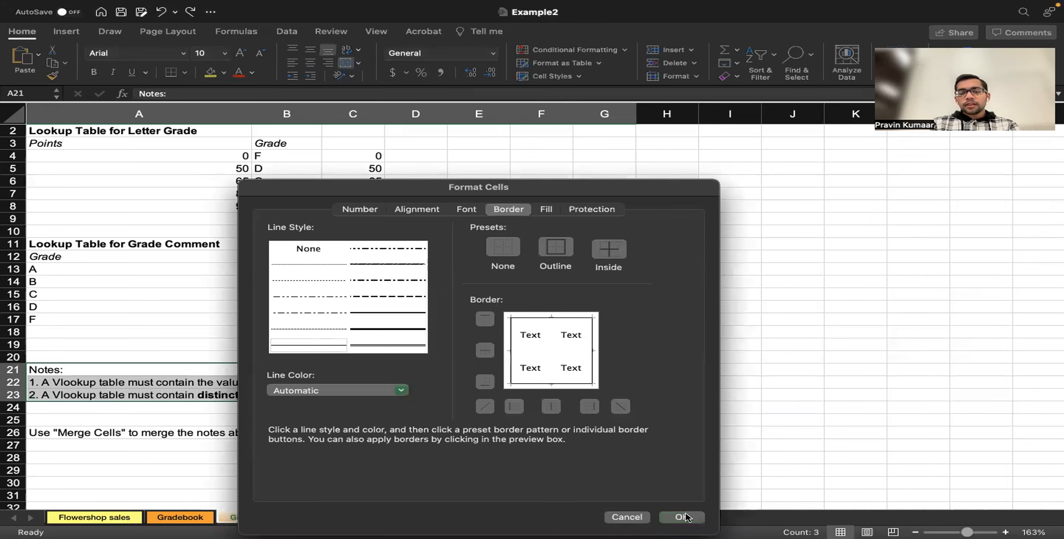
click(685, 517)
click(610, 370)
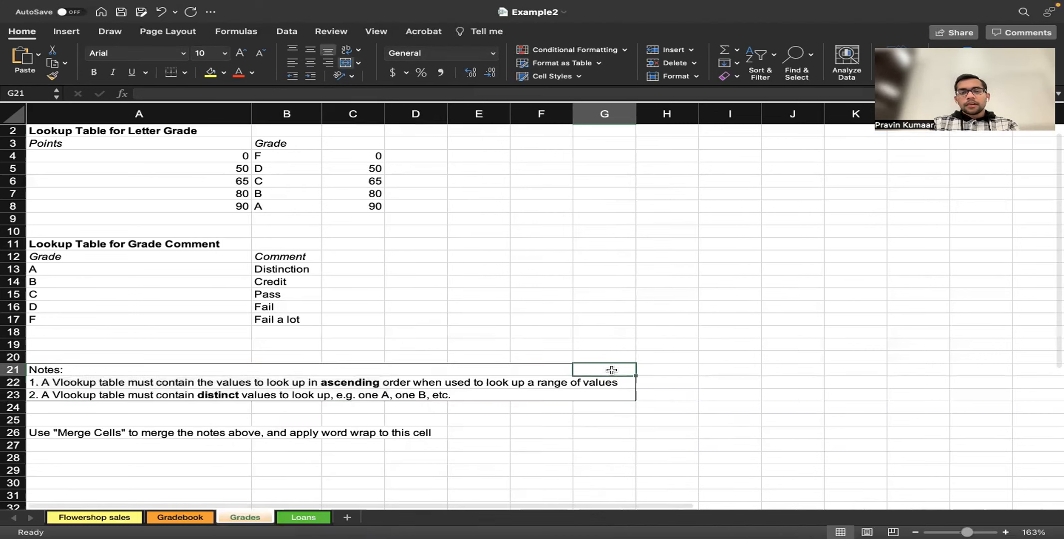
- Recheck the instructions in the slides, then return to Excel and wrap the text in cell A26
key(super+Tab)
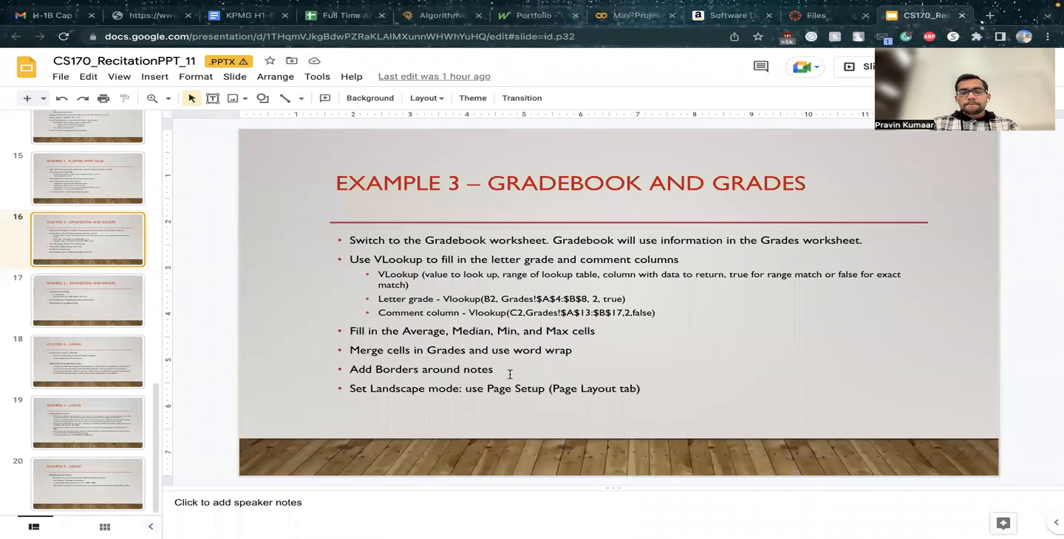
key(super+Tab)
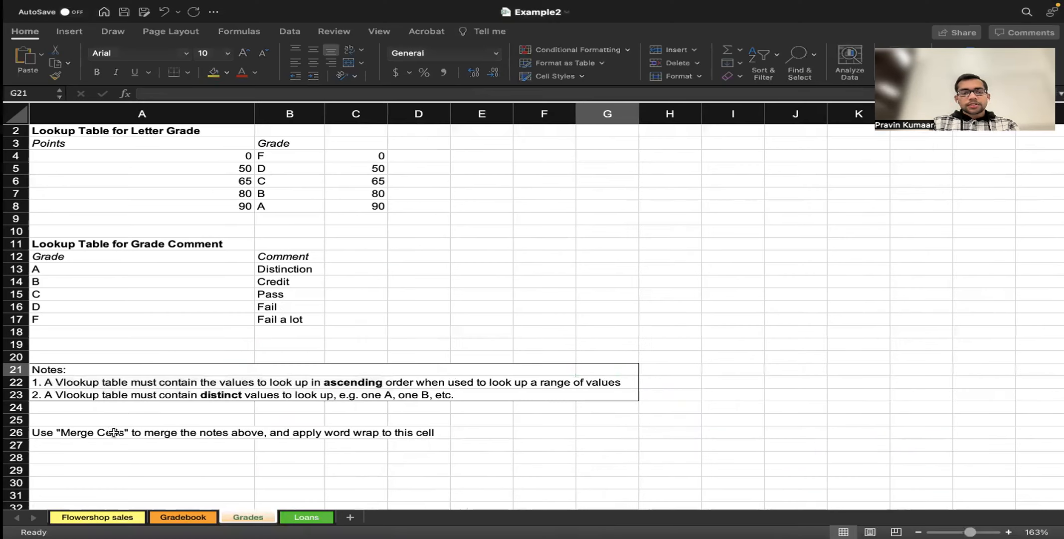
click(112, 432)
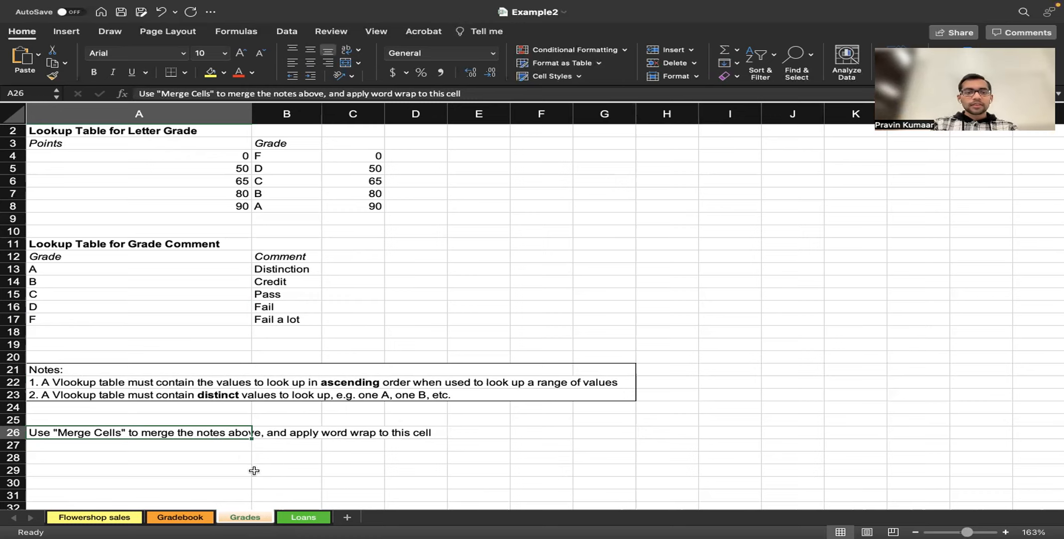
click(357, 50)
click(379, 64)
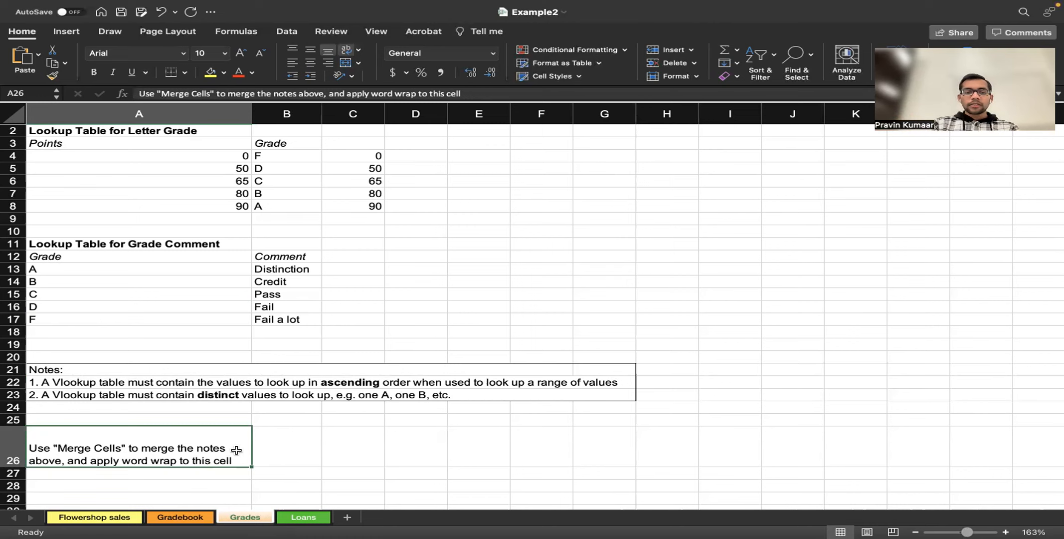
click(297, 452)
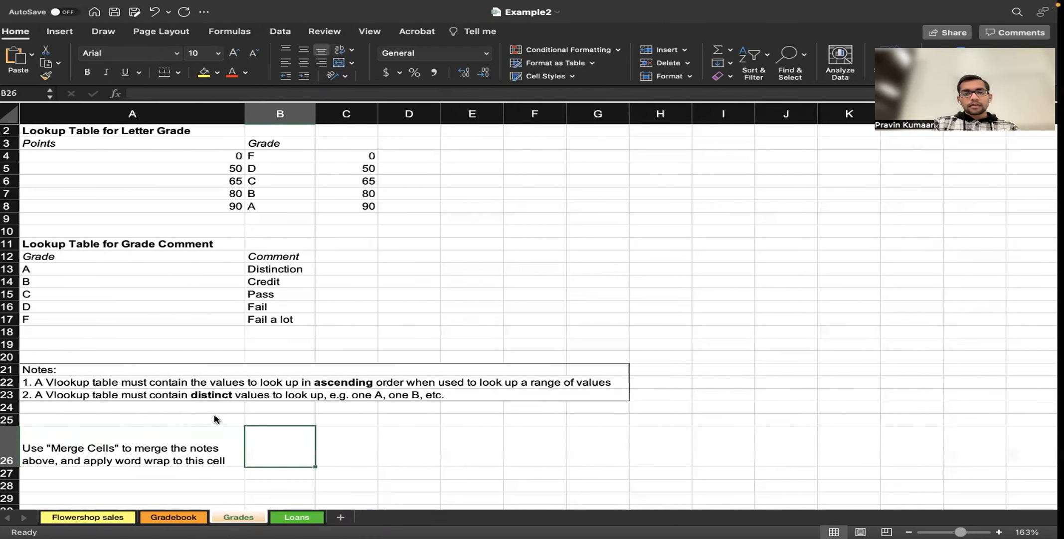
- Review the landscape instruction in Google Slides and Excel's page setup options, then return to the presentation and open slide 17 on conditional formatting
key(ctrl+Left)
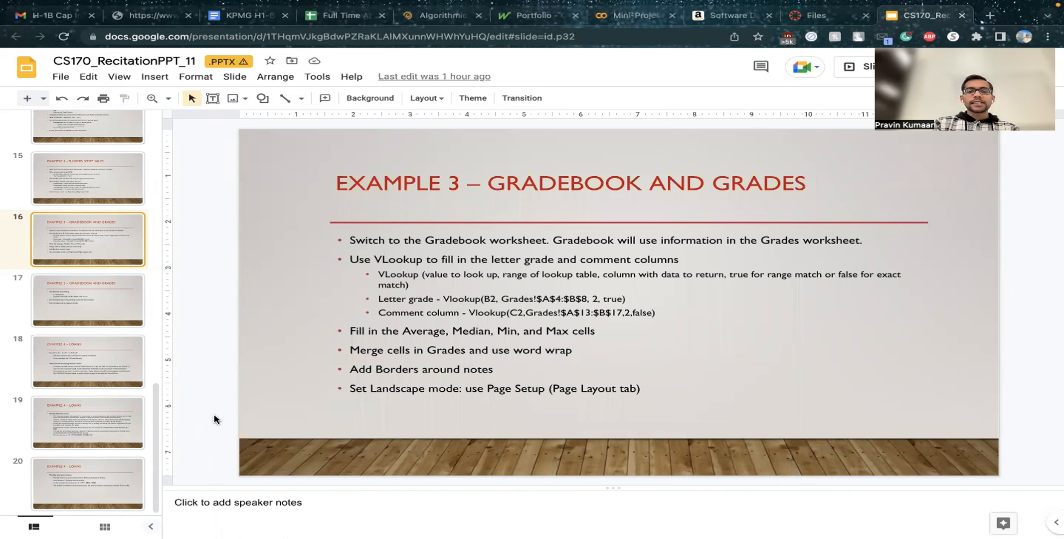
key(ctrl+Right)
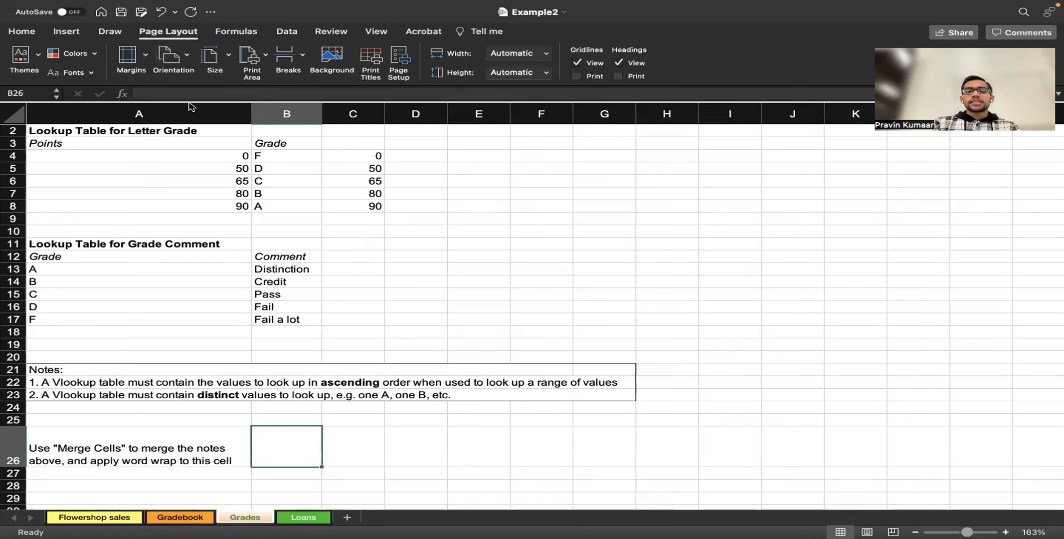
key(ctrl+Left)
click(106, 293)
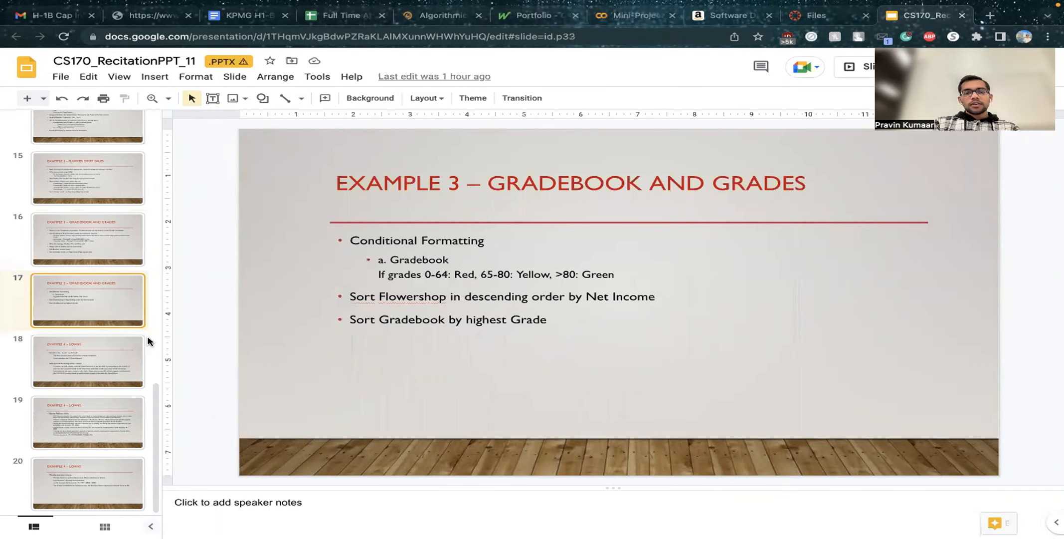
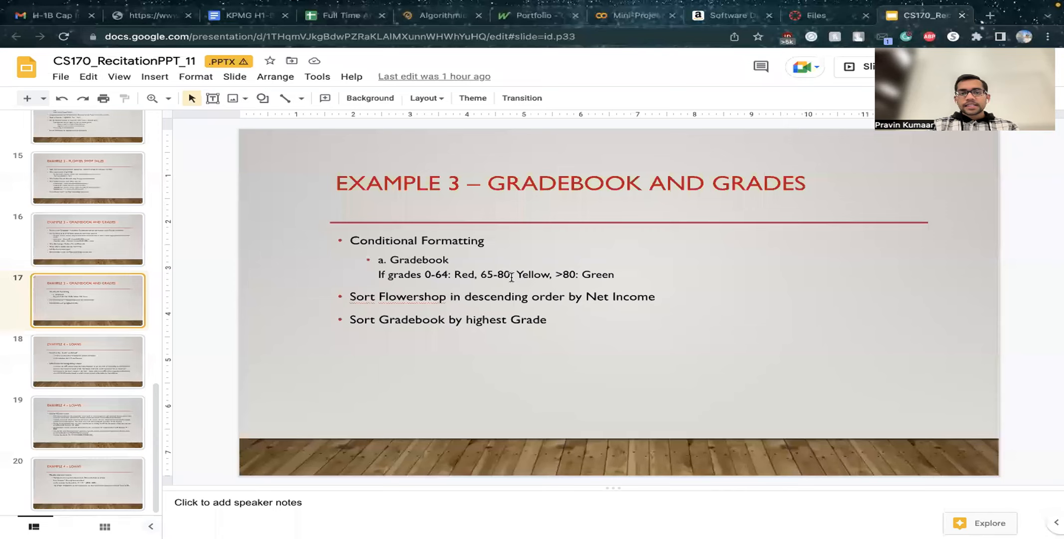
- Return to Excel and highlight Gradebook points in B2:B12 between 65 and 80 using Yellow Fill with Dark Yellow Text
key(ctrl+Right)
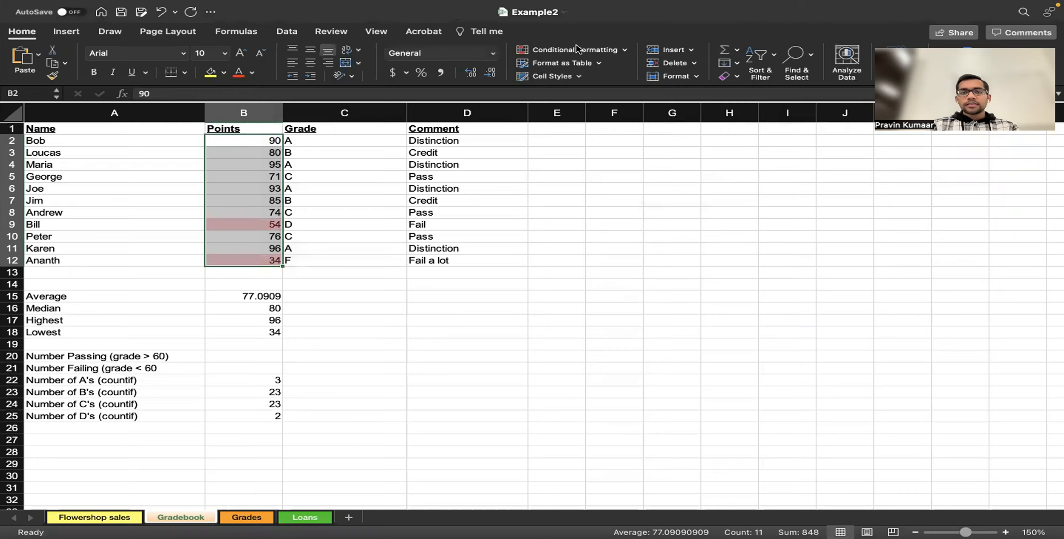
click(581, 49)
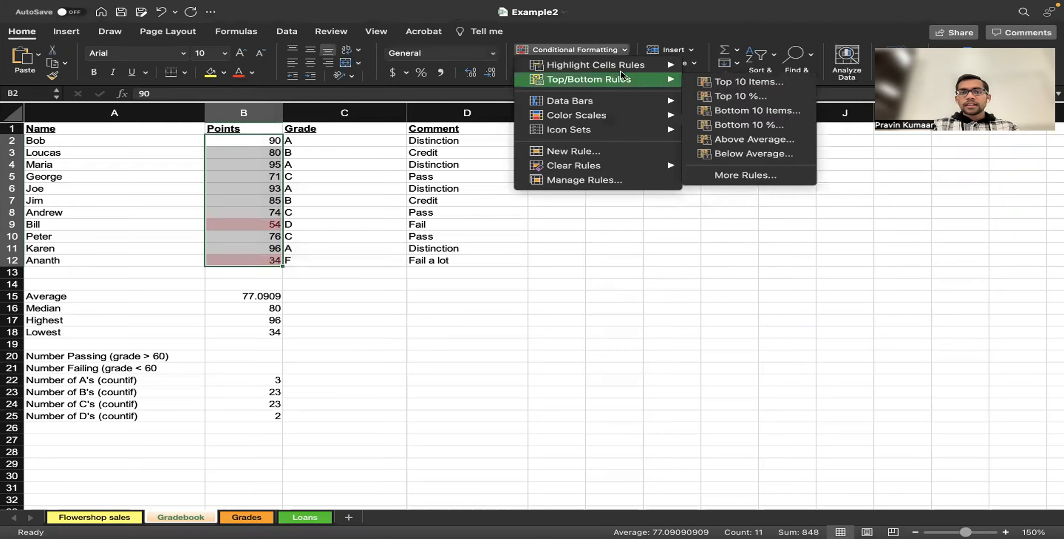
mouse_move(632, 66)
click(726, 96)
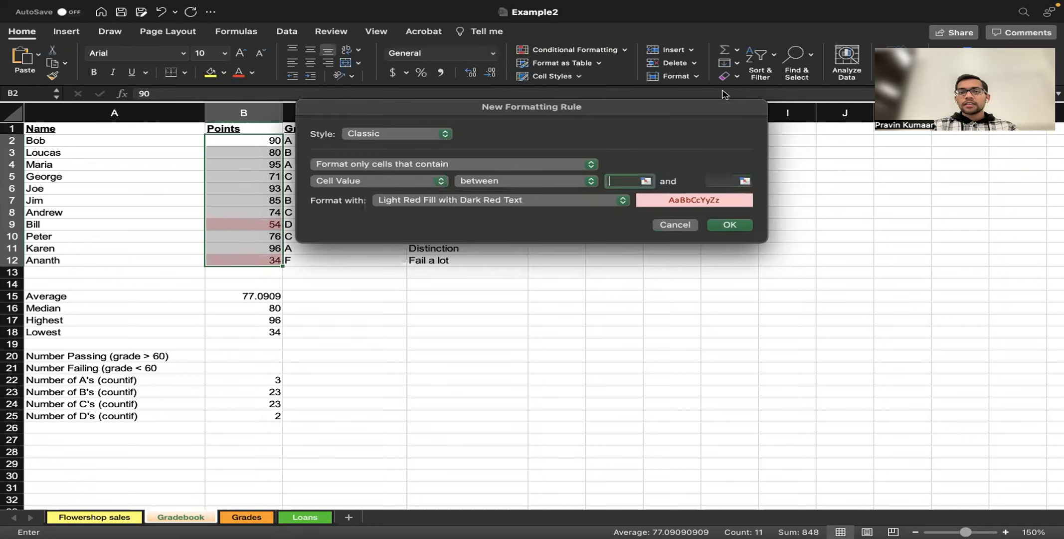
text(65)
key(Tab)
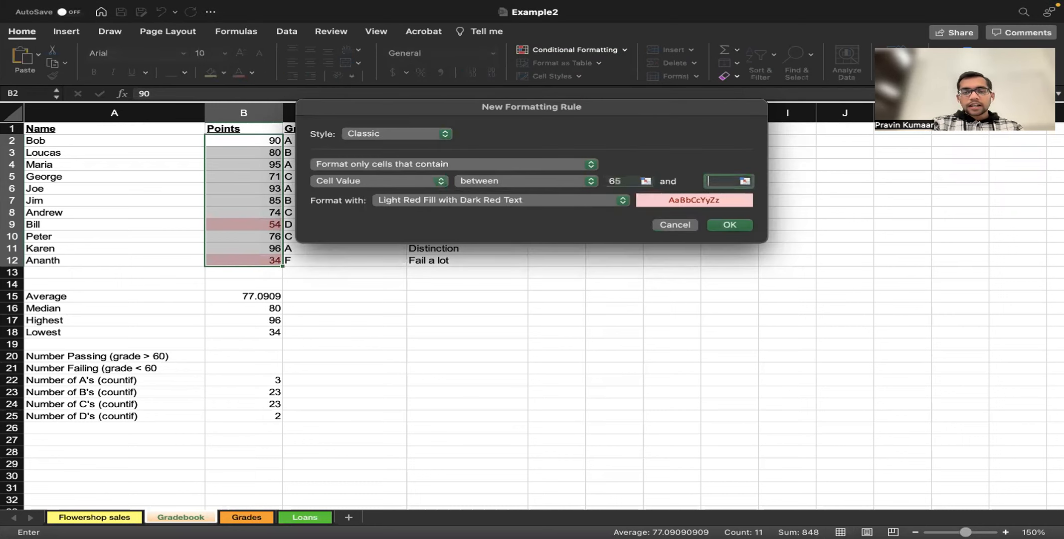
text(80)
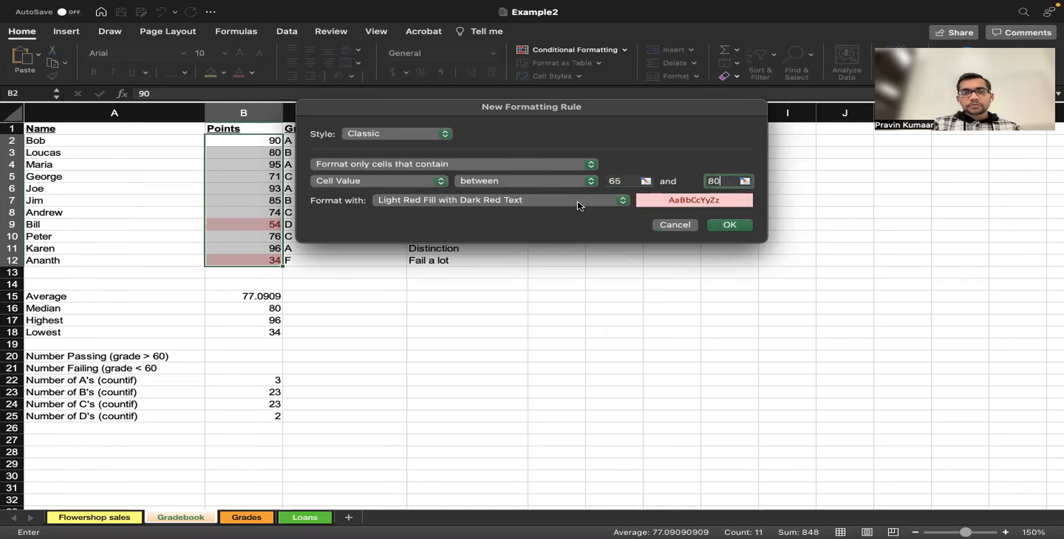
click(568, 201)
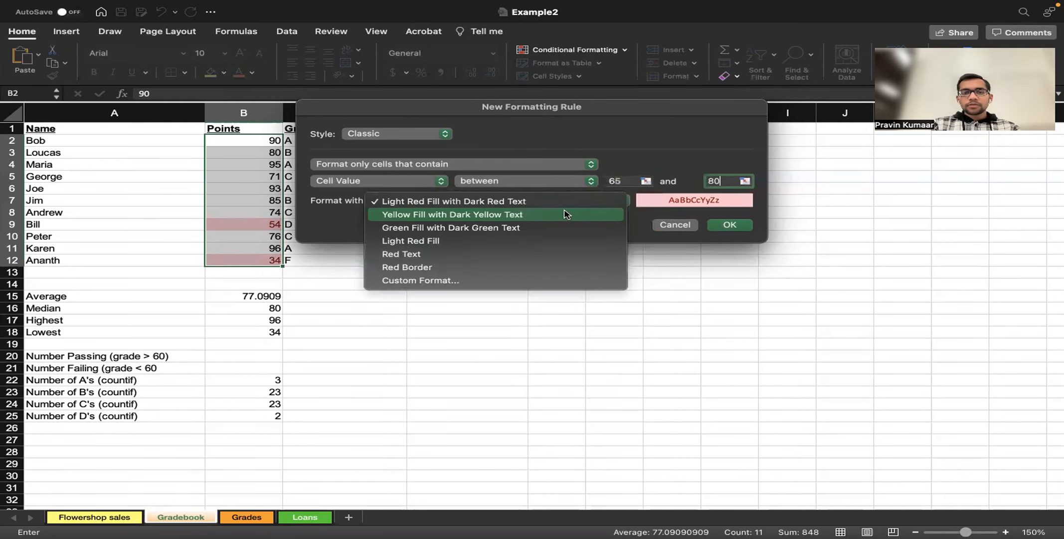
click(566, 213)
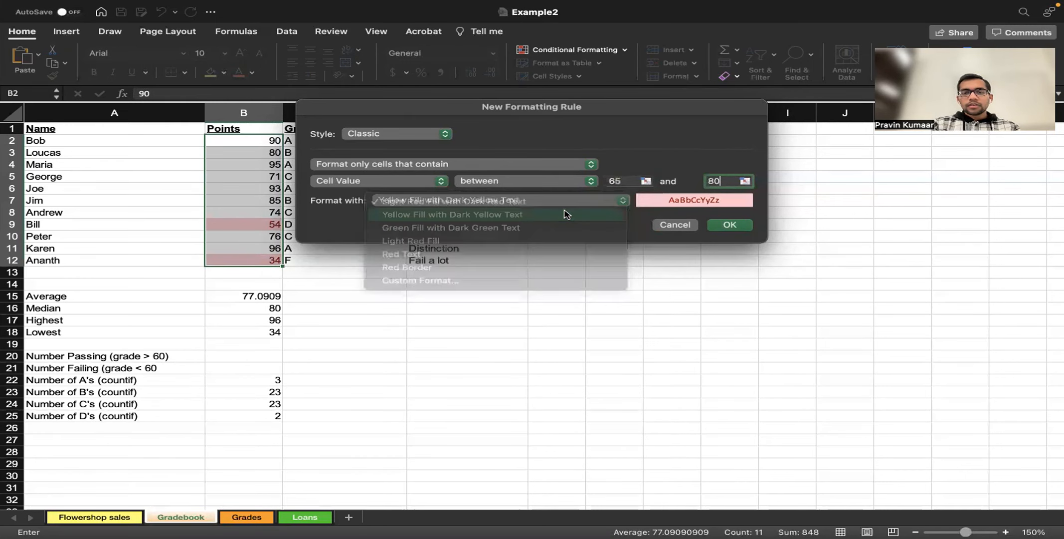
click(723, 224)
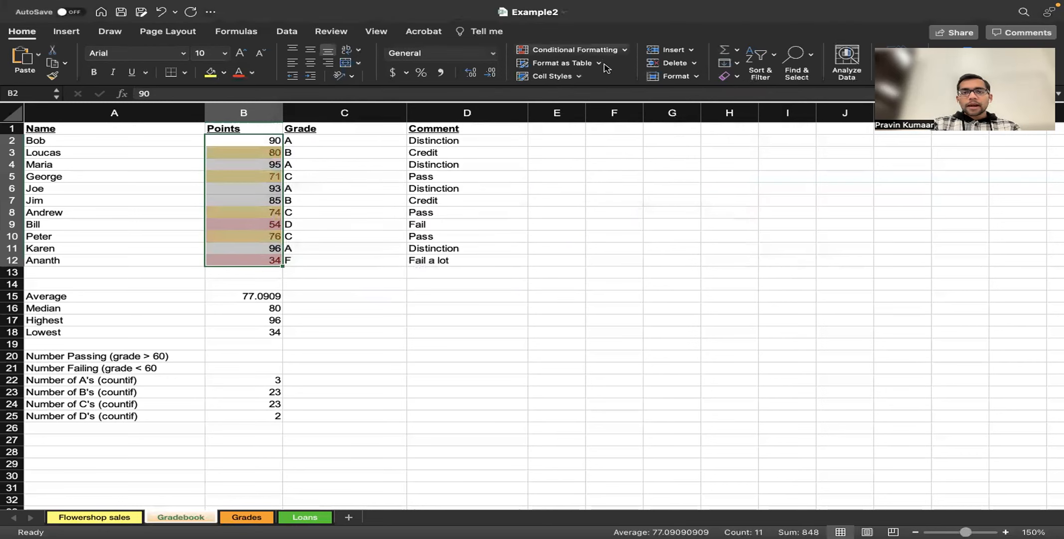
click(605, 52)
mouse_move(624, 64)
click(750, 96)
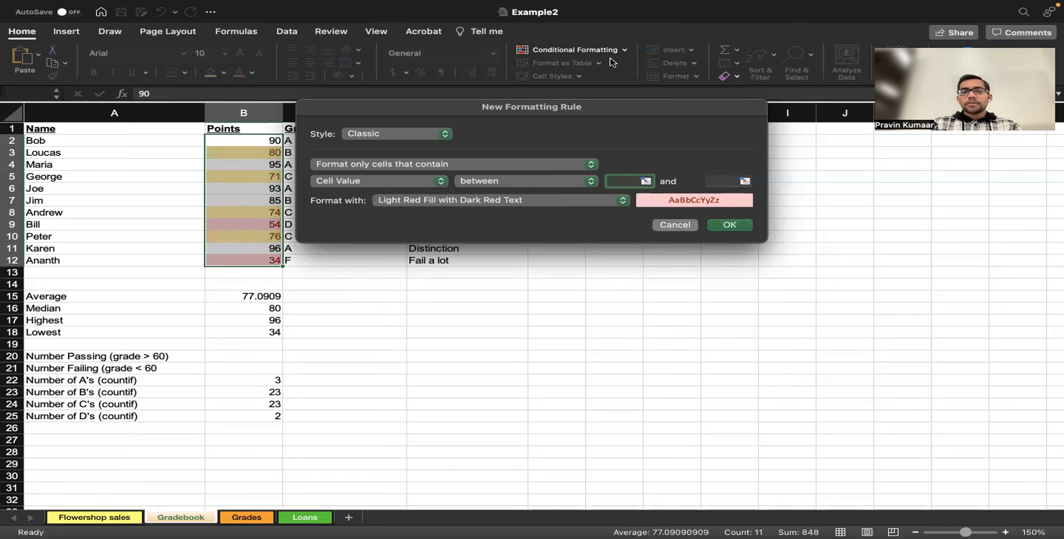
- Highlight the points in B2:B12 greater than 80 using Green Fill with Dark Green Text
click(624, 50)
mouse_move(677, 69)
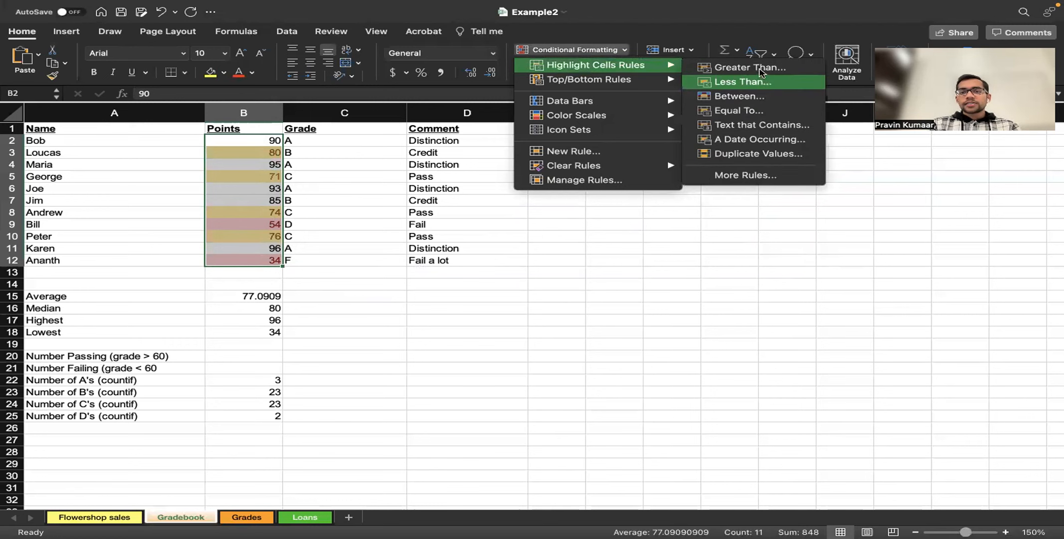
click(760, 70)
text(80)
click(516, 202)
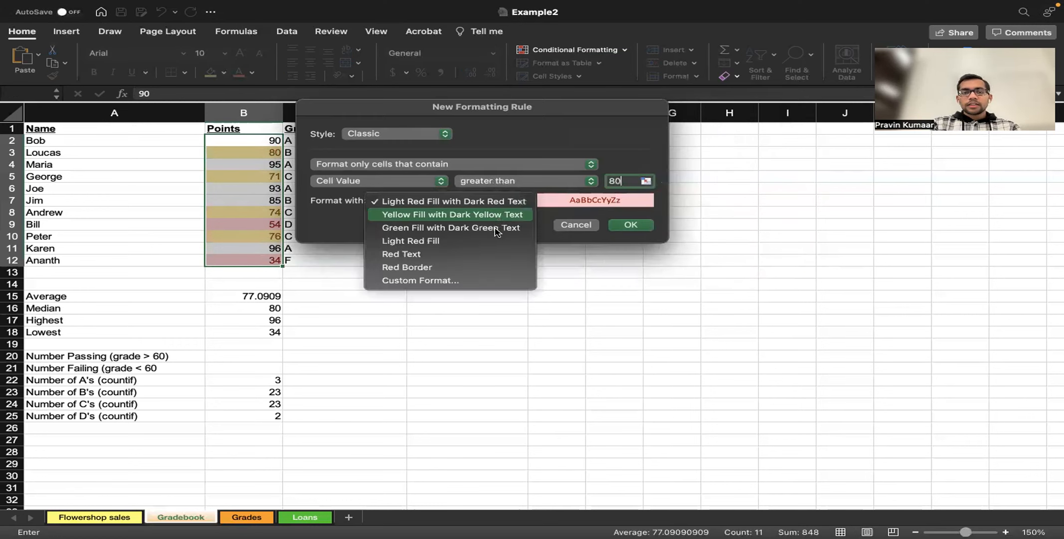
click(490, 228)
click(630, 225)
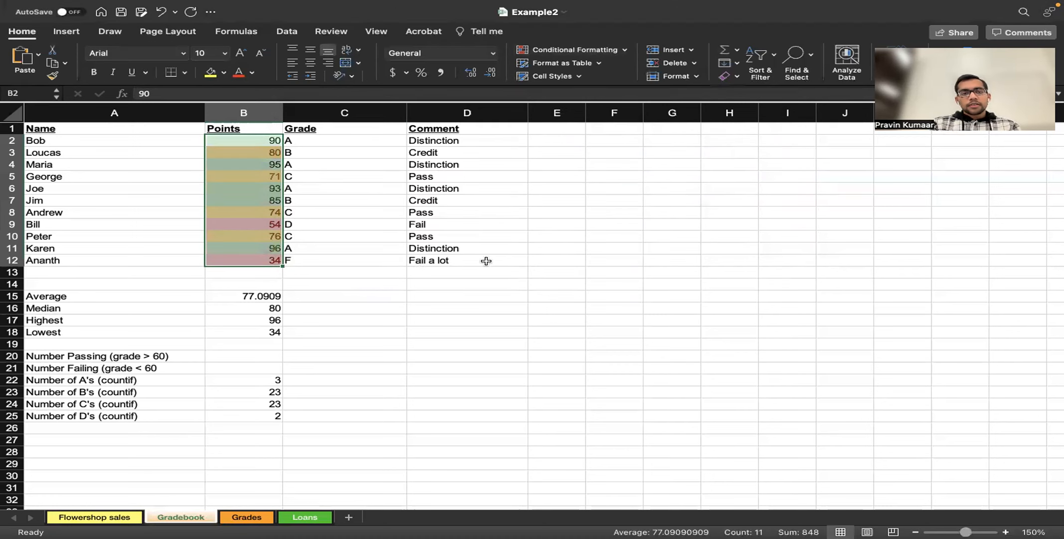
click(486, 261)
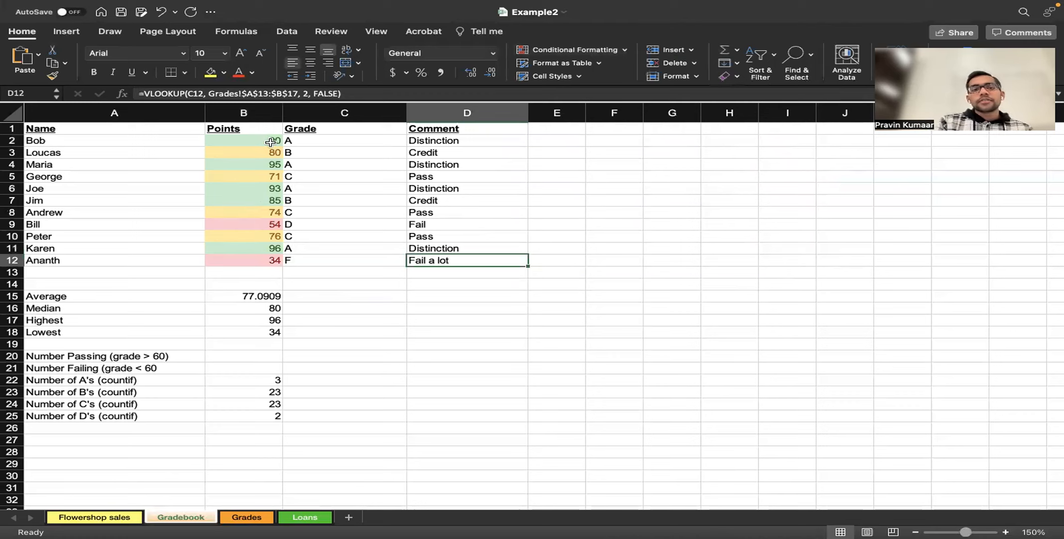
- Check the sorting instructions on slide 17 in Google Slides, then return to the Gradebook sheet in Excel
click(271, 141)
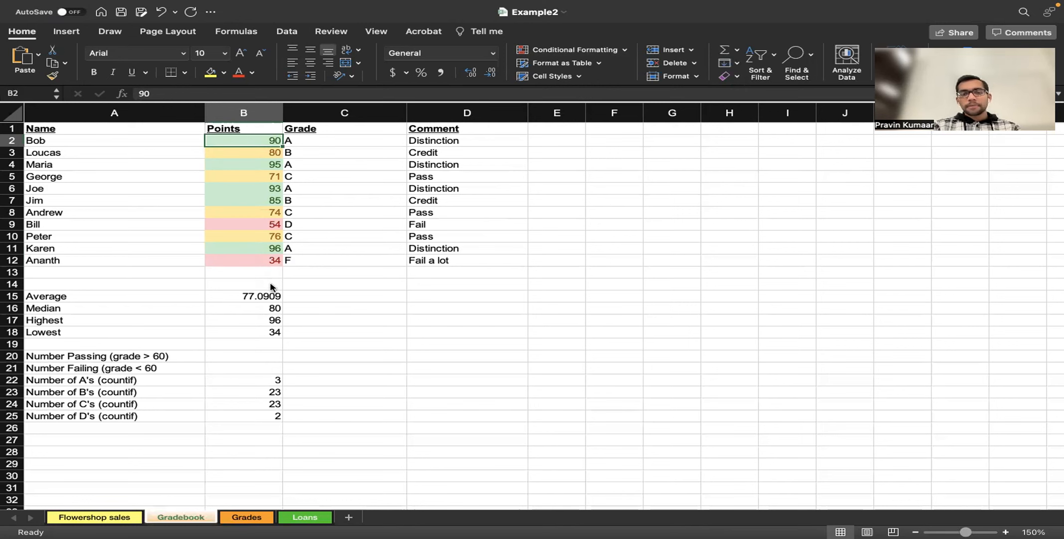
key(super+Tab)
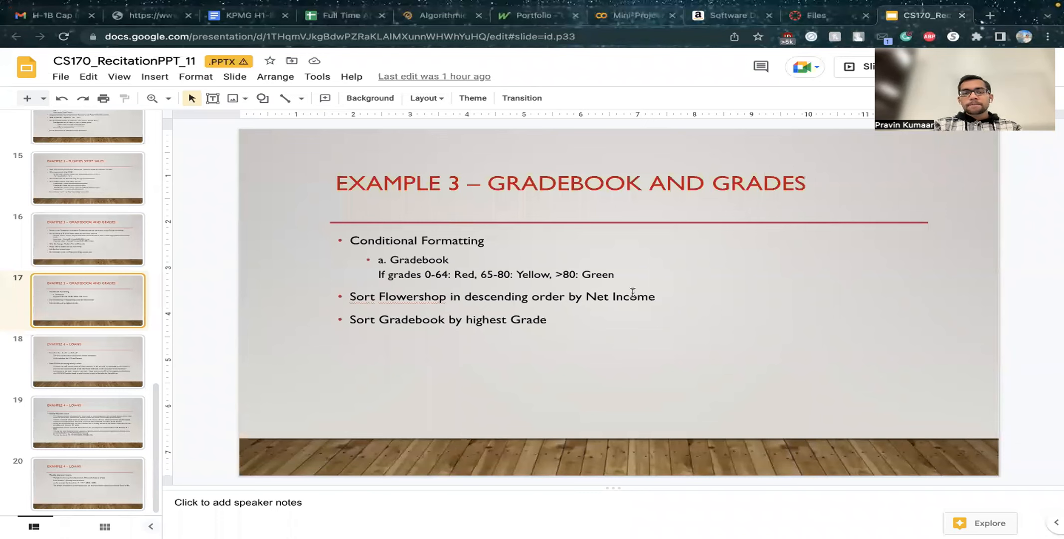
key(super+Tab)
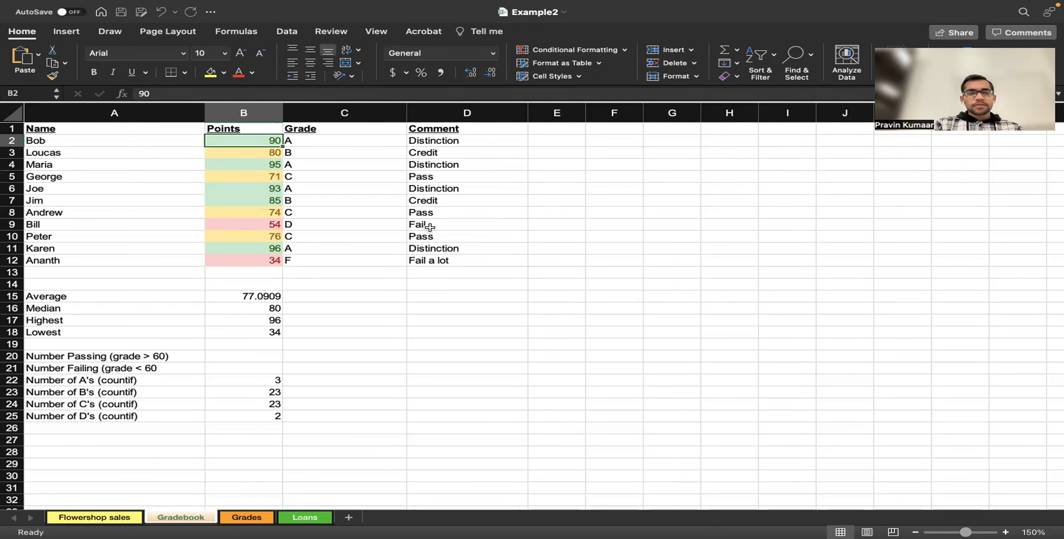
drag(243, 143, 243, 189)
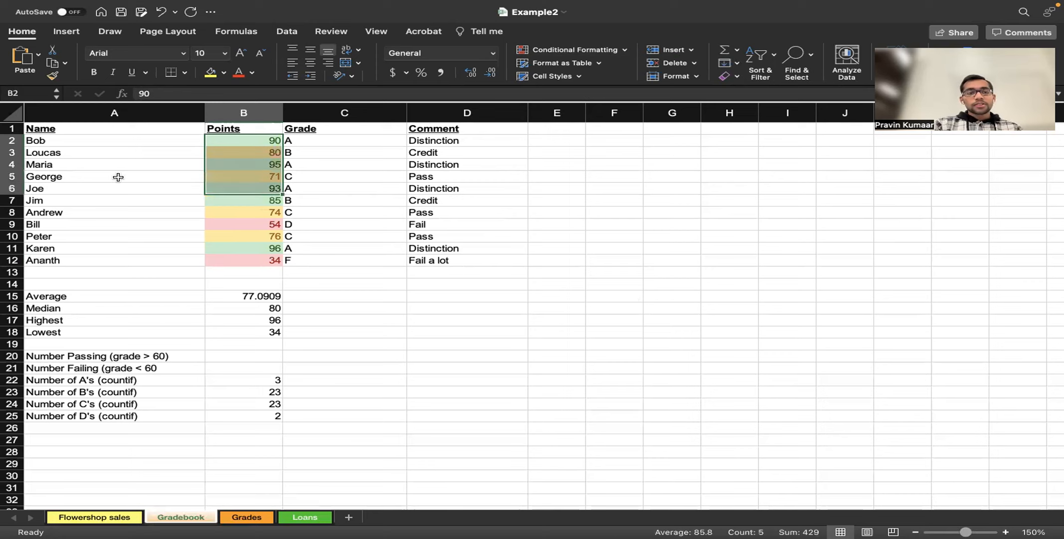
- Sort the Gradebook records in A2:D12 by Points values from largest to smallest, treating the list as having headers
click(97, 144)
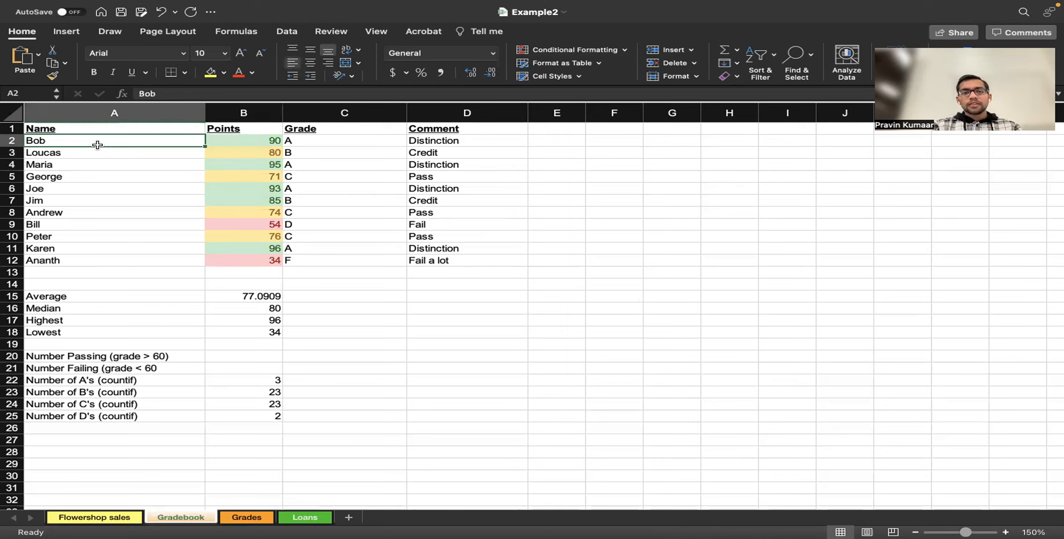
key(shift+Down)
key(shift+Down)
key(shift+Right)
key(shift+Right)
key(shift+Down)
key(shift+Down)
key(shift+Down)
key(shift+Right)
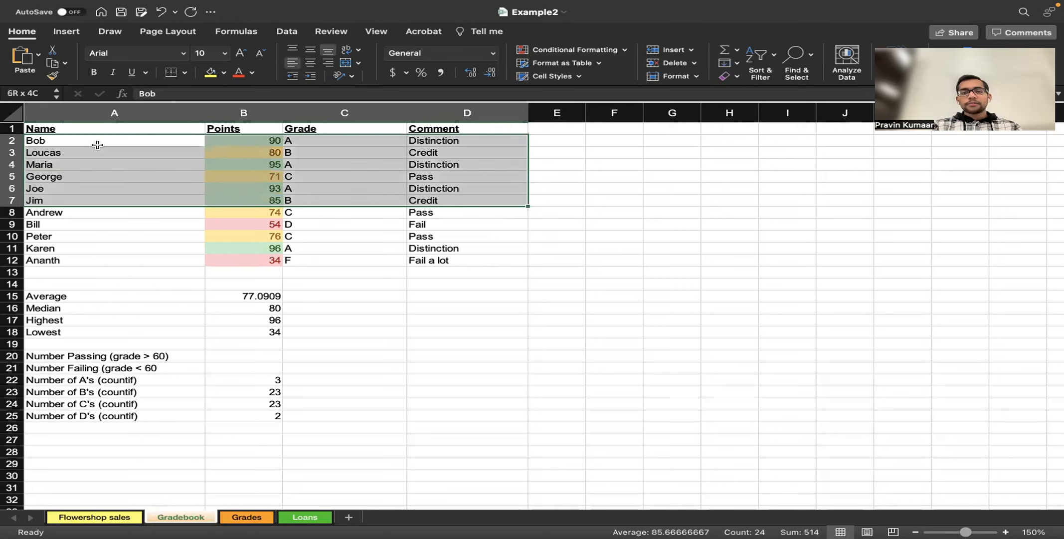
key(shift+Down)
key(shift+Down)
key(shift+Down)
key(shift+Down)
key(shift+Down)
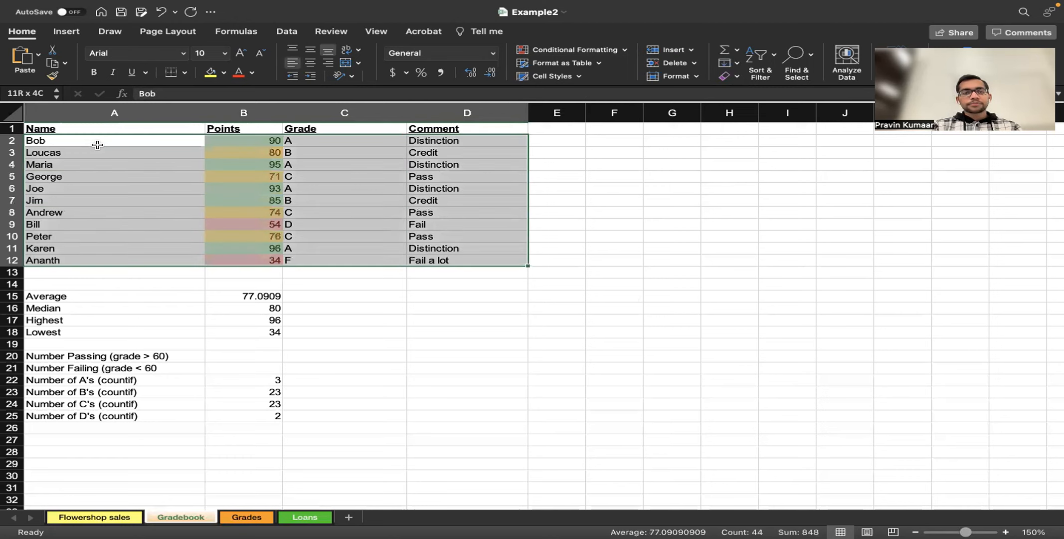
click(288, 32)
click(539, 56)
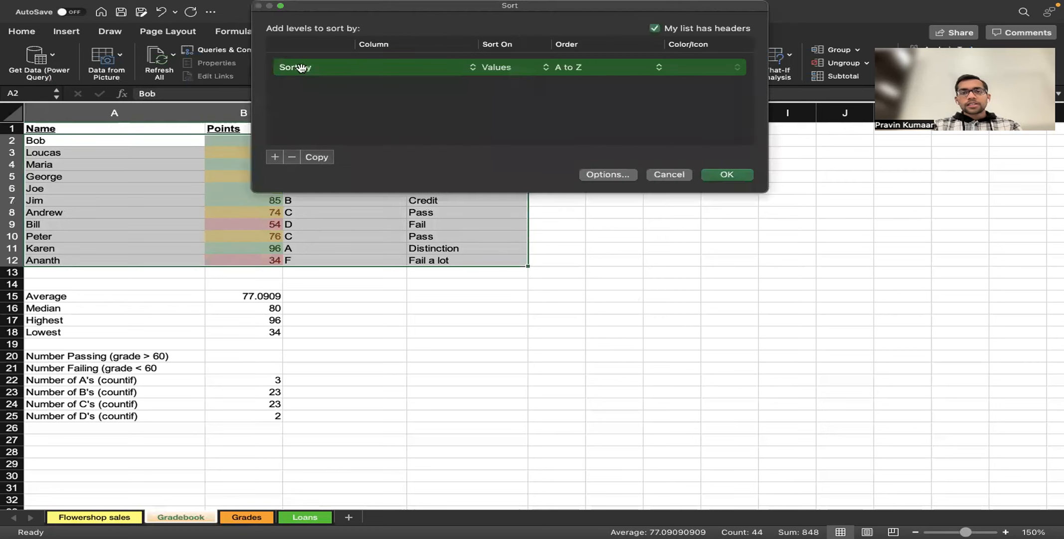
click(453, 73)
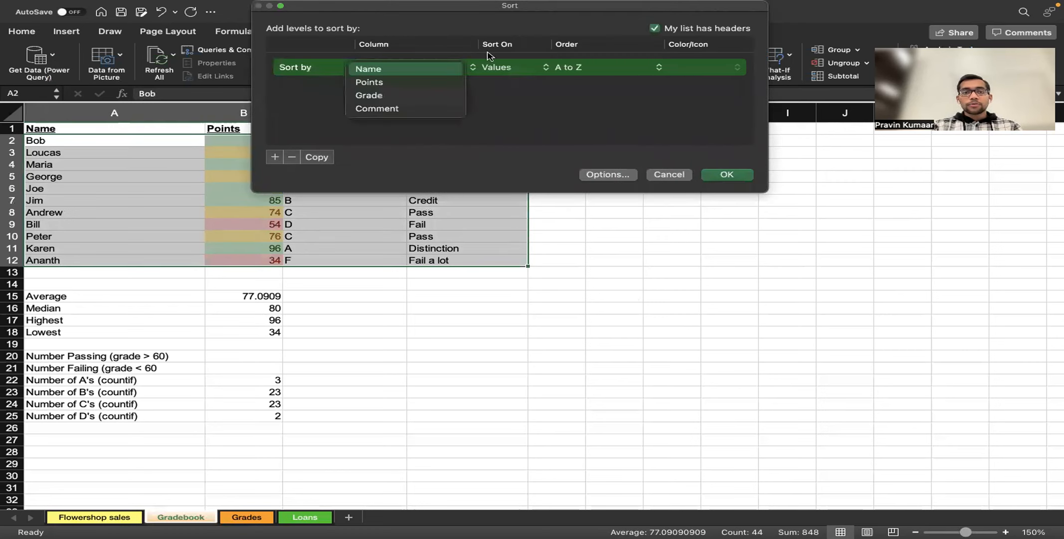
drag(580, 7, 532, 210)
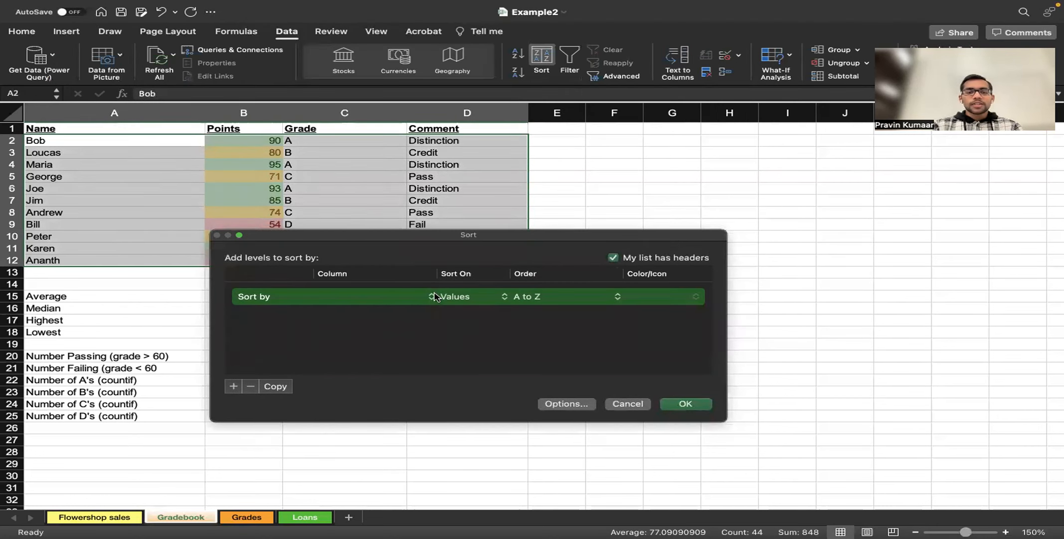
click(396, 301)
click(385, 310)
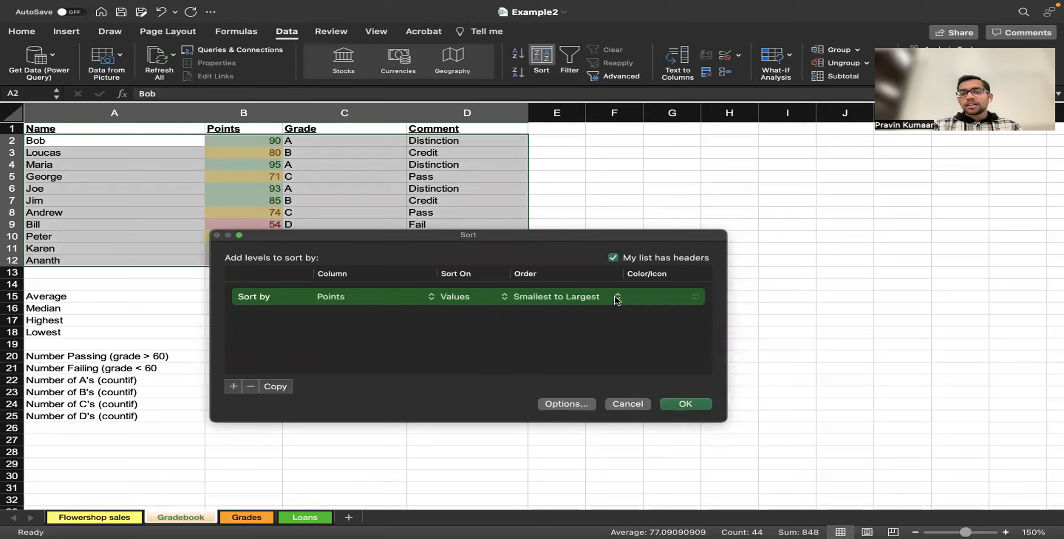
click(593, 302)
click(590, 311)
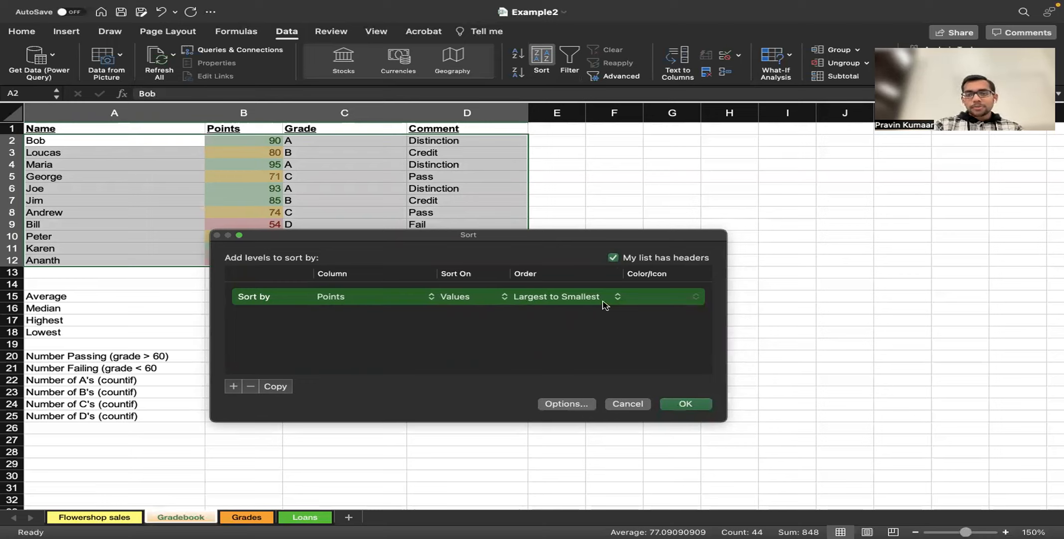
click(690, 404)
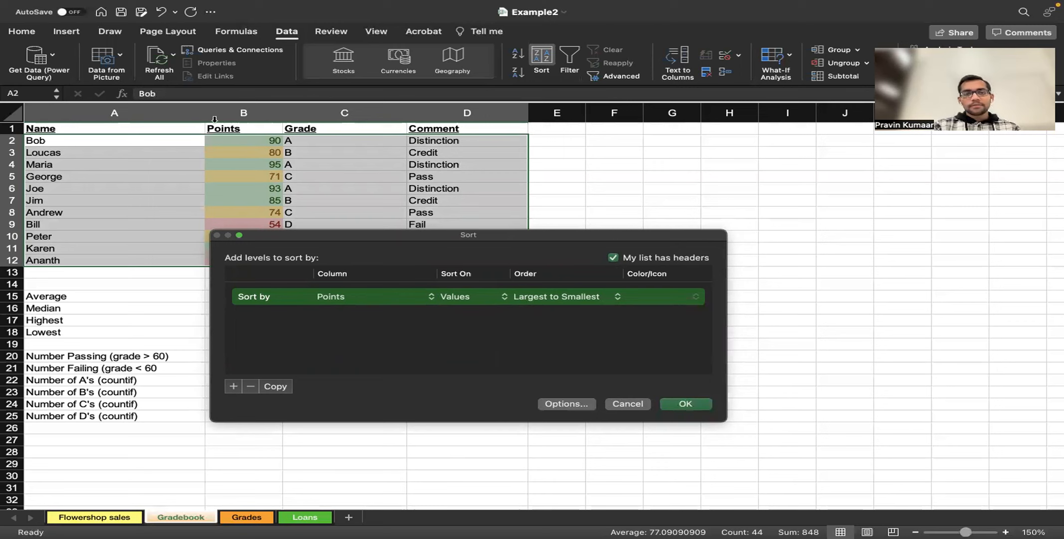
click(236, 160)
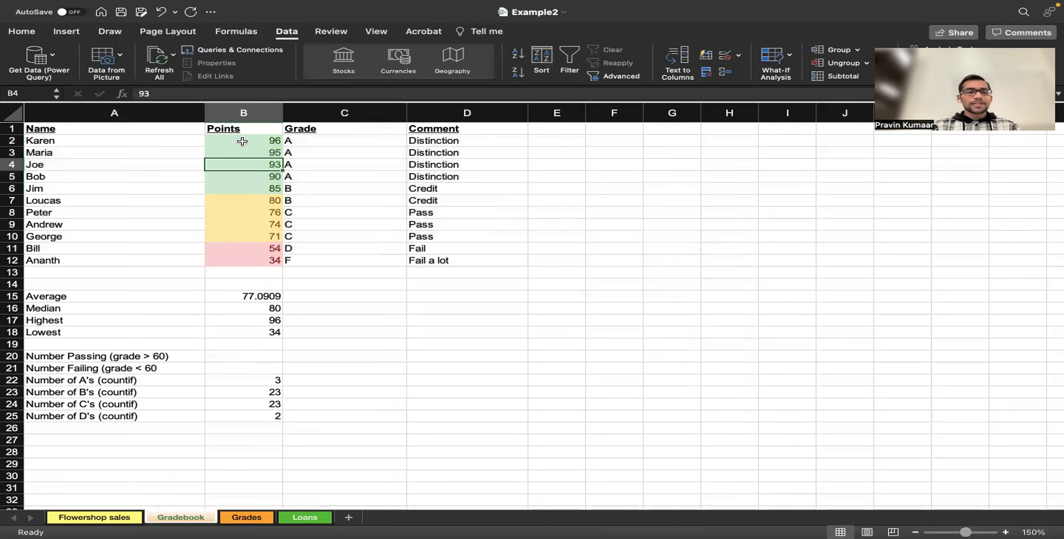
click(242, 142)
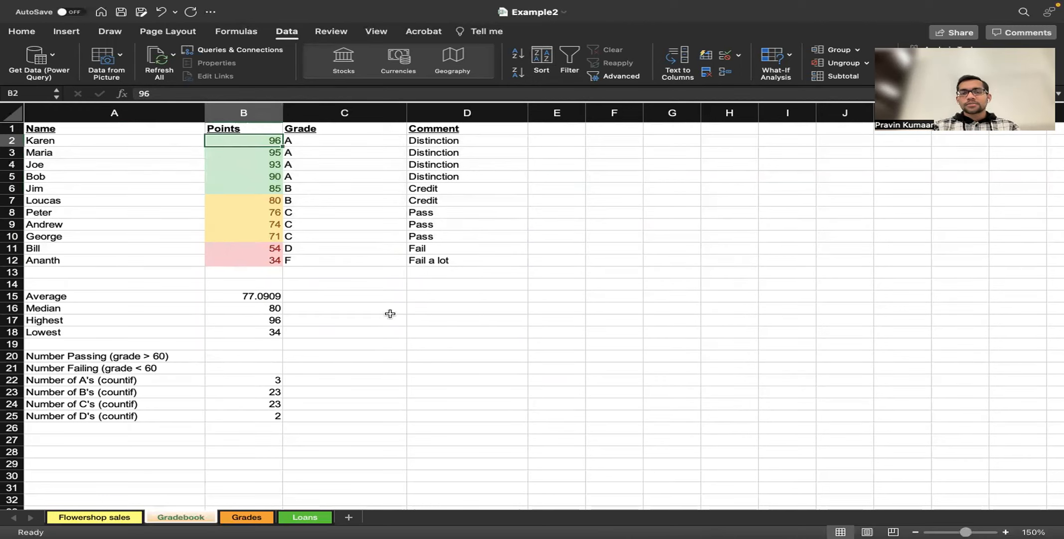
- Recheck the Gradebook sorting instruction in Google Slides, then return to Excel and inspect the grade formula in C2
key(super+Tab)
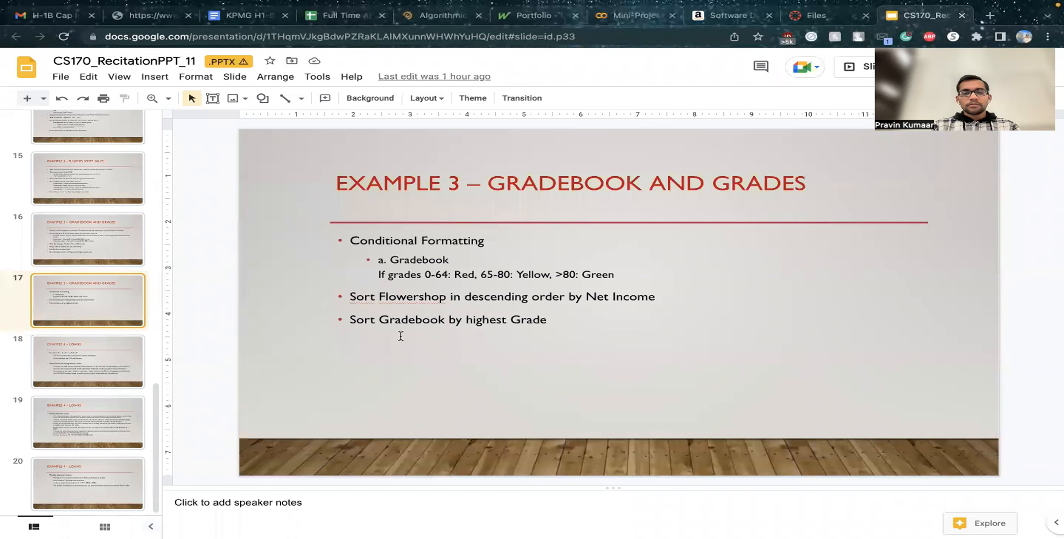
key(ctrl+Right)
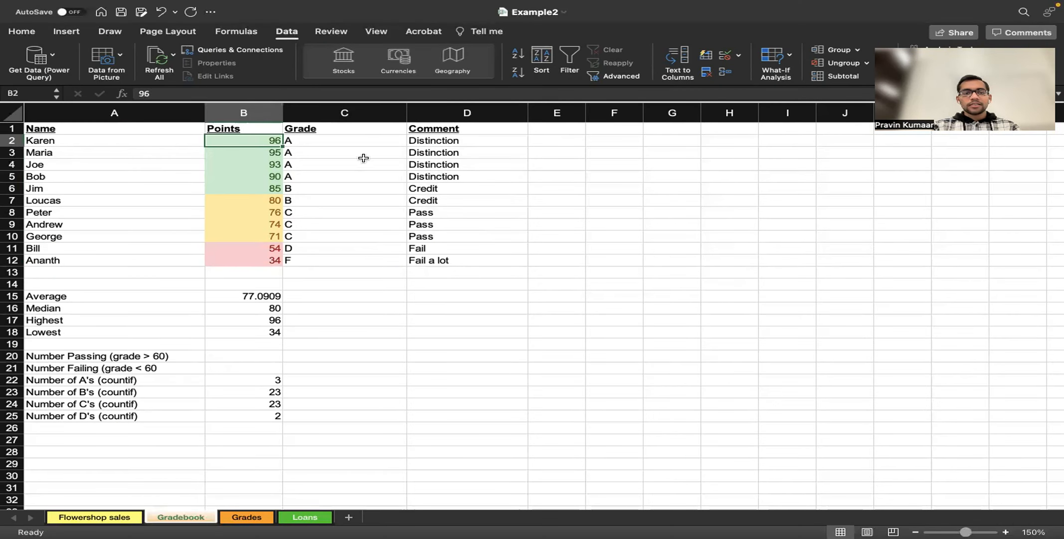
click(361, 142)
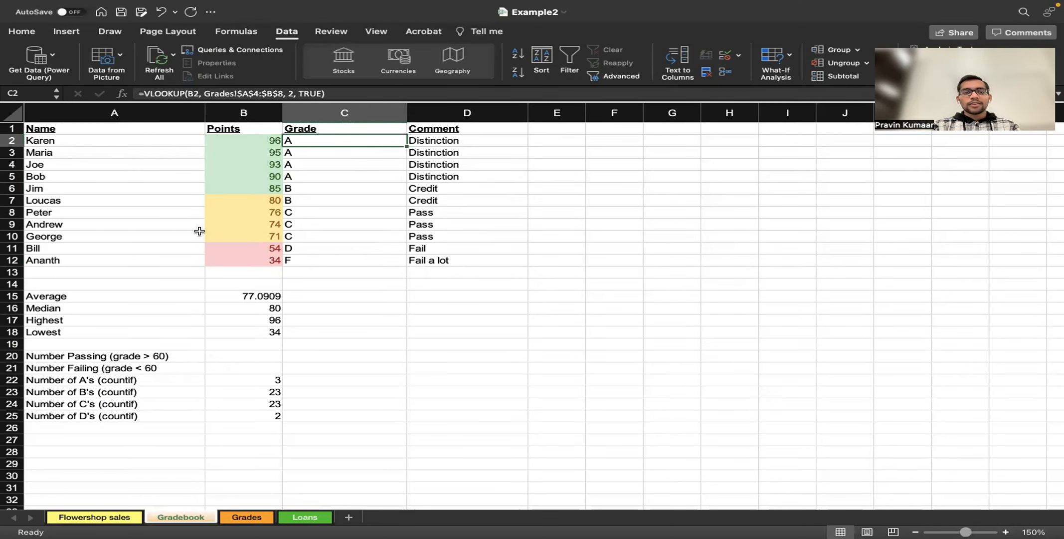
- Sort the Flowershop sales records in A5:I14 by Net Income from largest to smallest, rechecking the instruction in Google Slides
click(95, 518)
drag(45, 155, 893, 294)
drag(1027, 264, 843, 266)
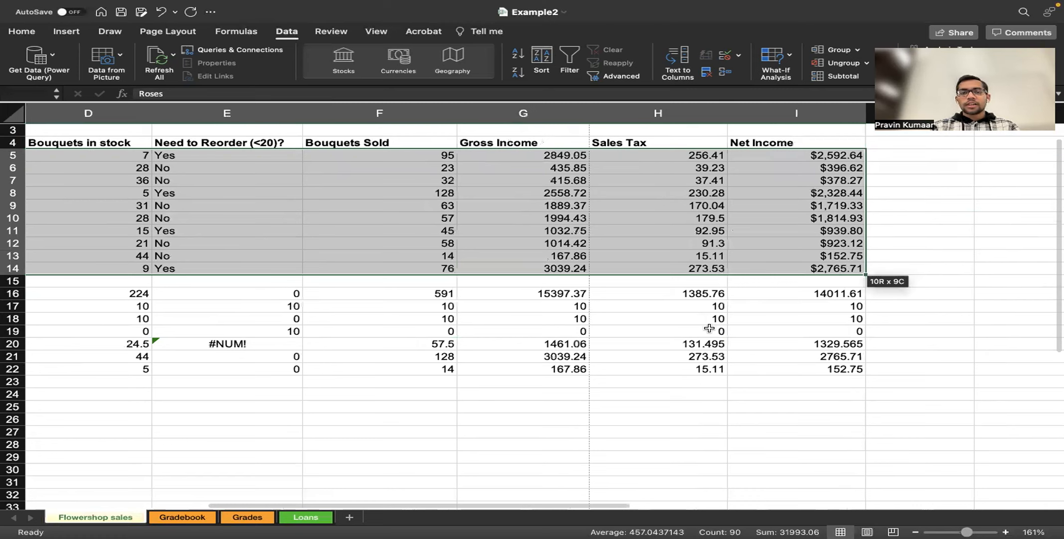
key(super+Tab)
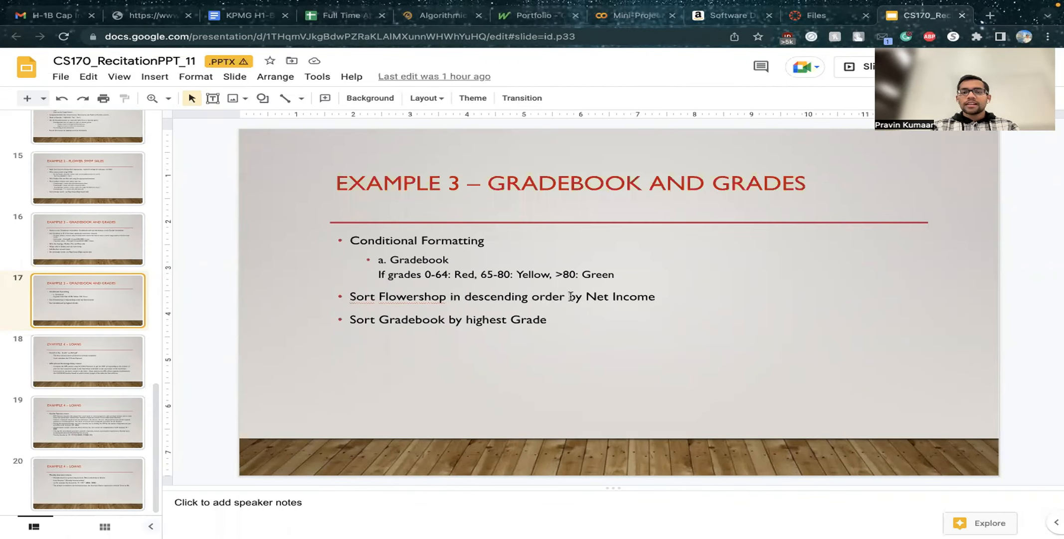
key(ctrl+Left)
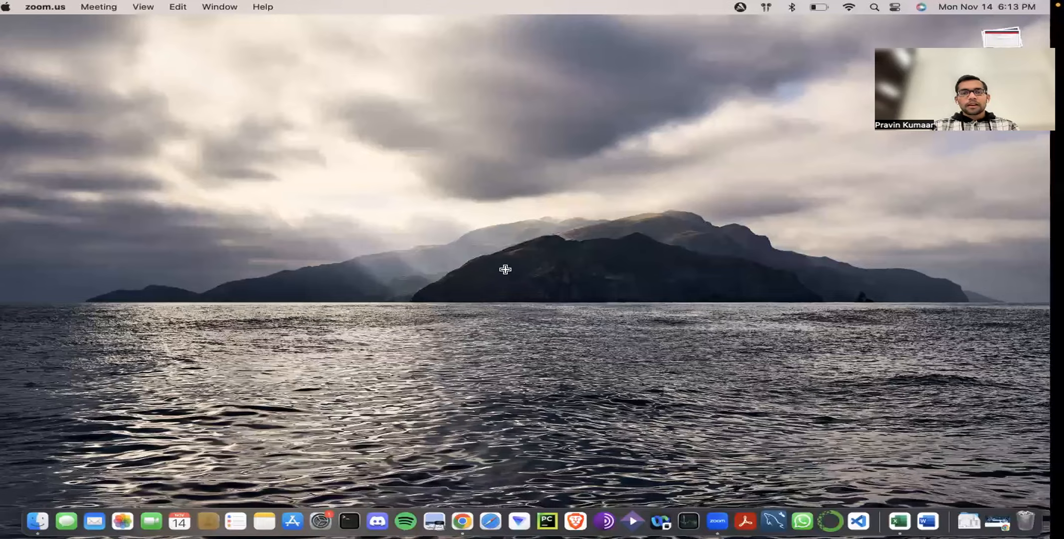
key(ctrl+Right)
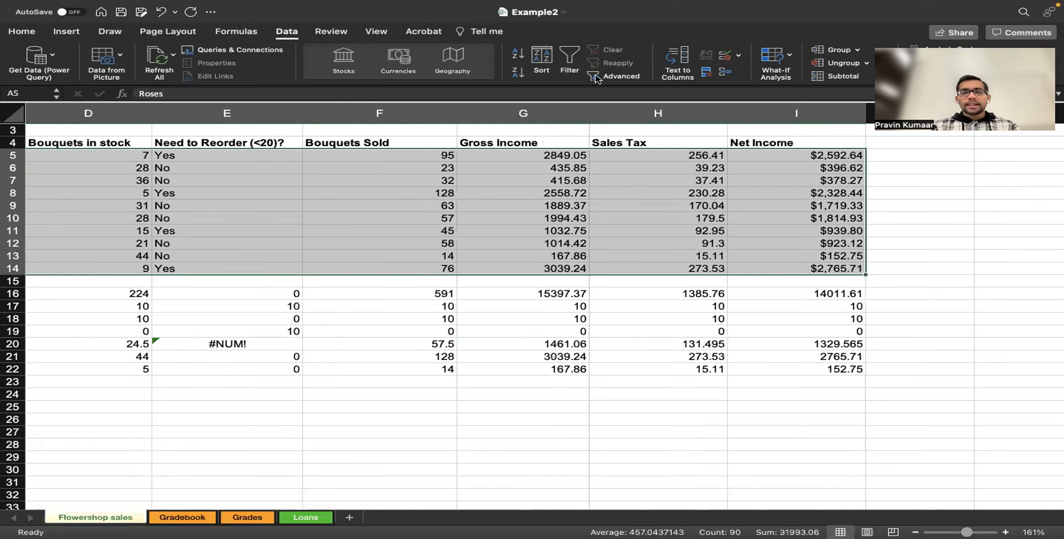
click(285, 34)
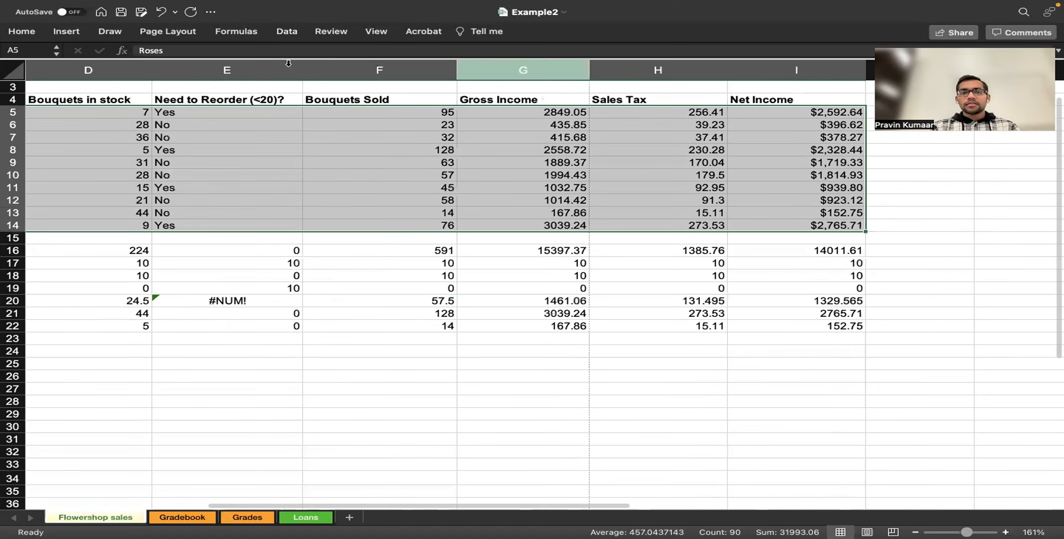
click(283, 34)
click(541, 60)
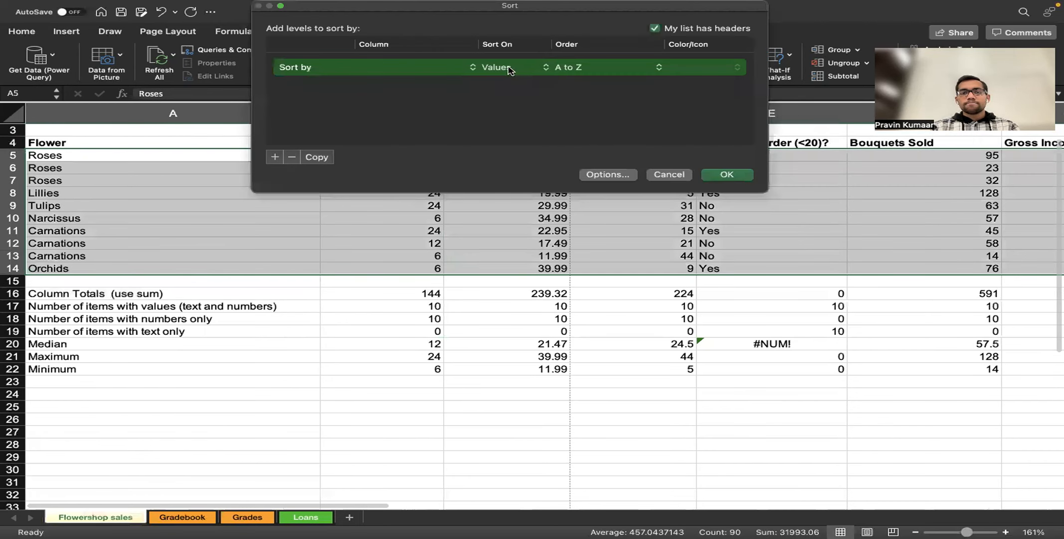
click(473, 70)
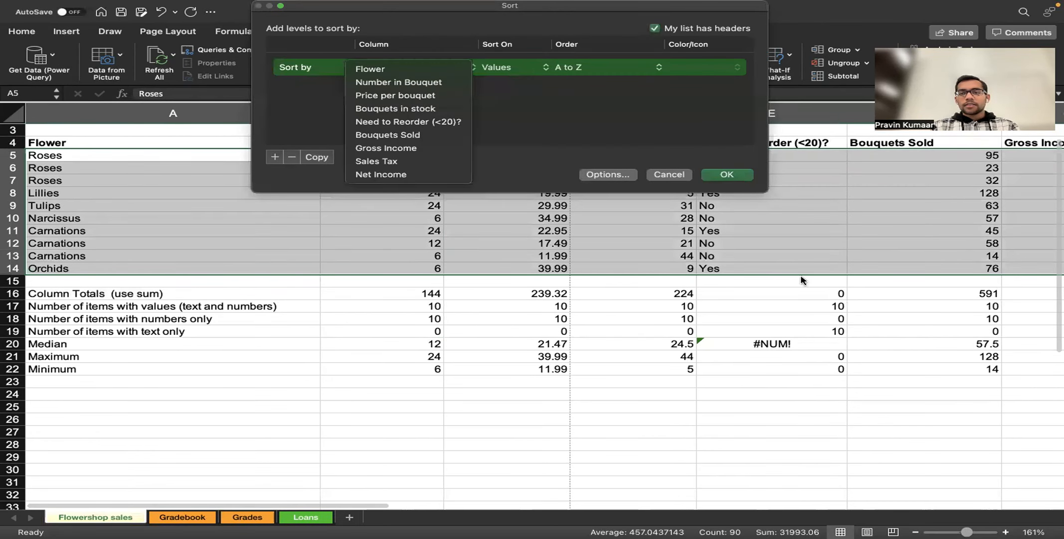
key(ctrl+Right)
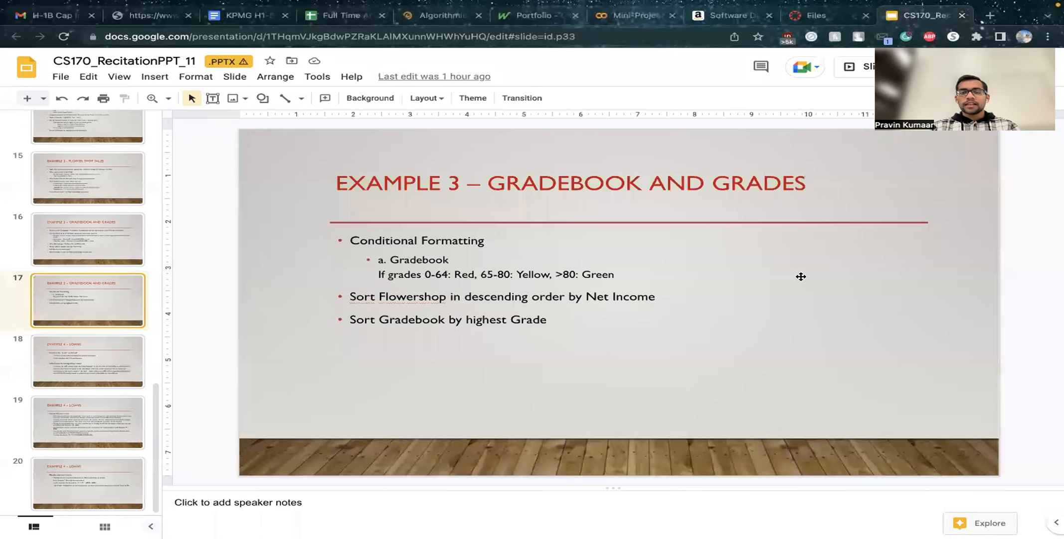
key(ctrl+Left)
click(474, 83)
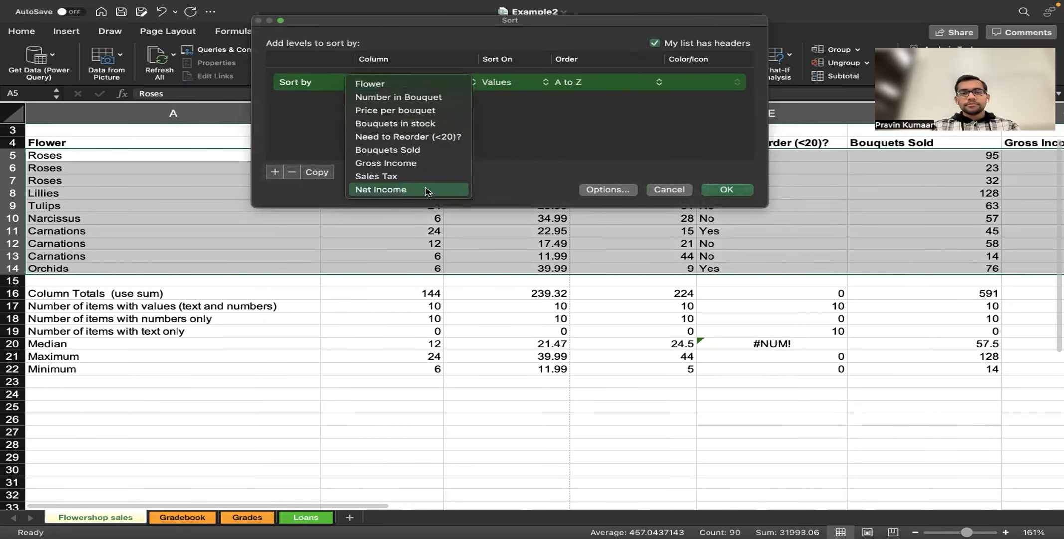
key(Return)
click(633, 89)
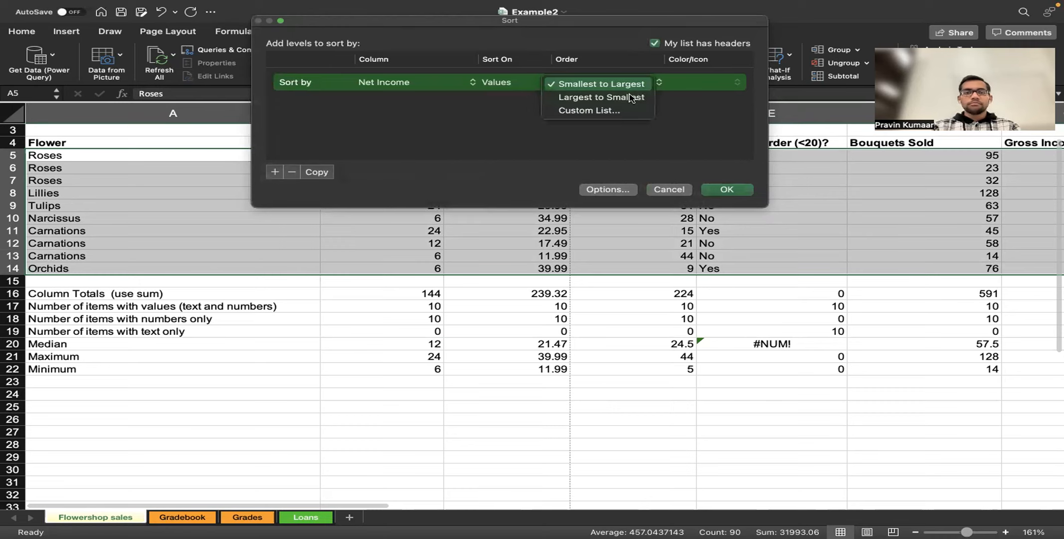
click(631, 98)
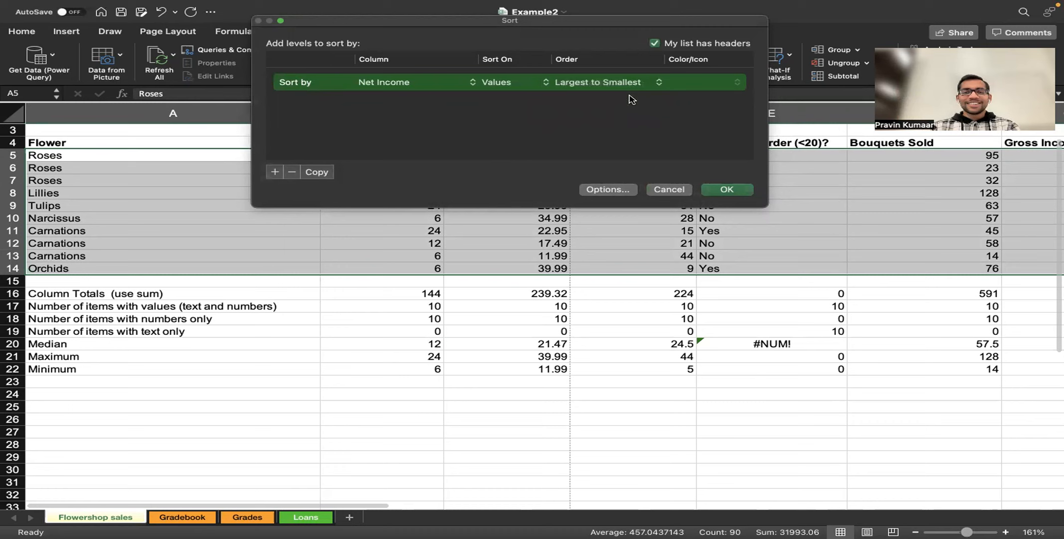
click(744, 192)
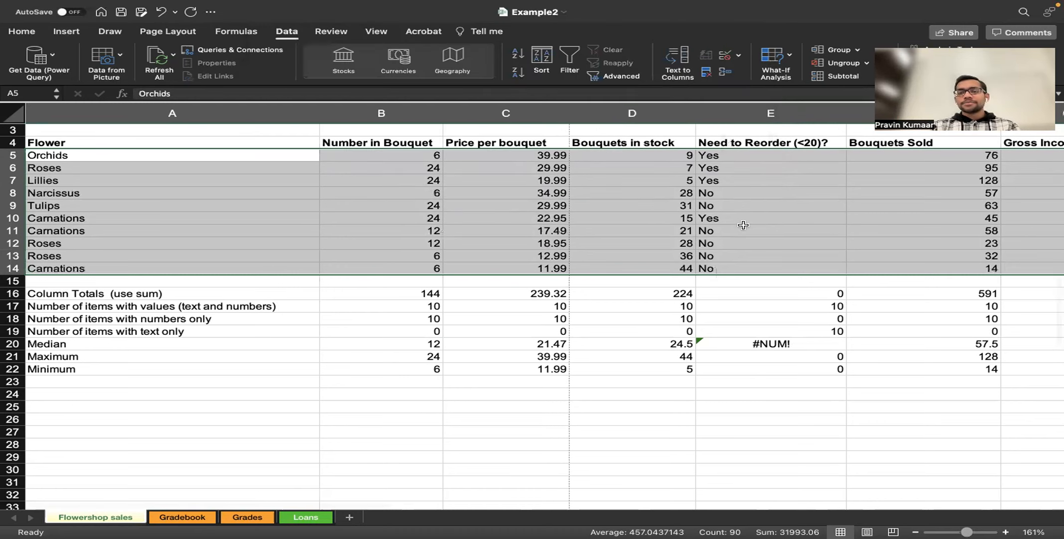
scroll(743, 225, right, 5)
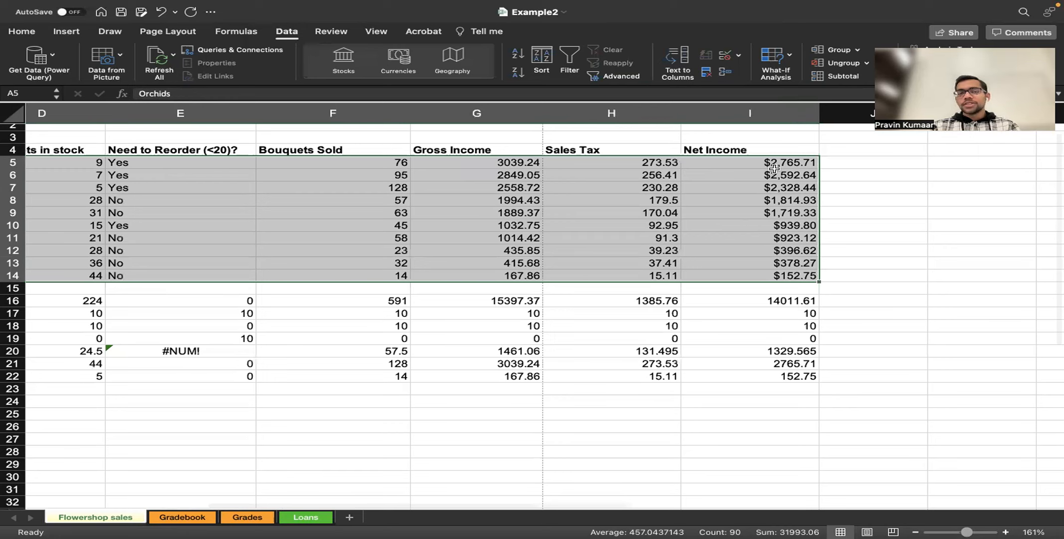
scroll(774, 168, left, 5)
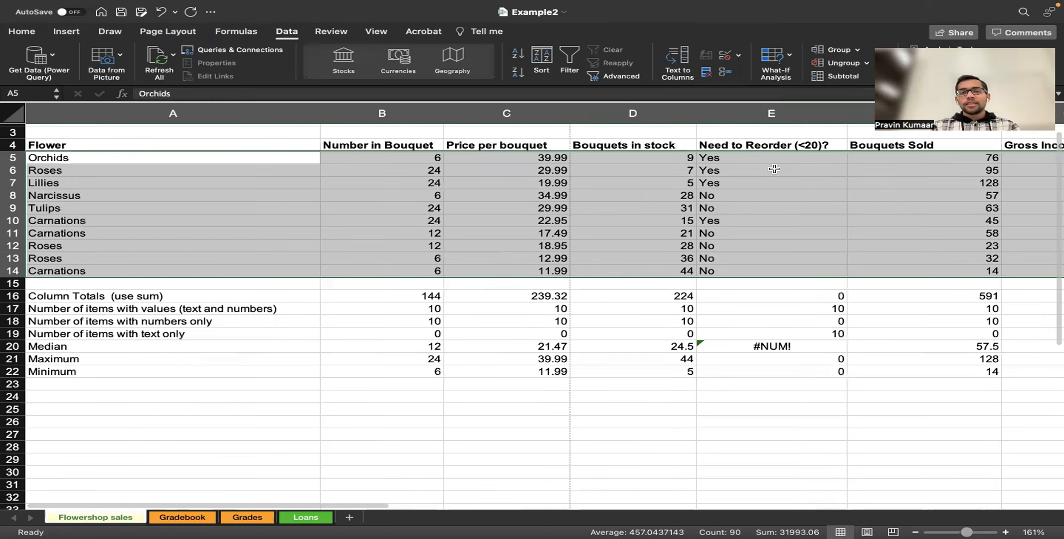
- Switch to Google Slides, read the Example 4 – Loans instructions on slide 18, and return to Excel
key(ctrl+Left)
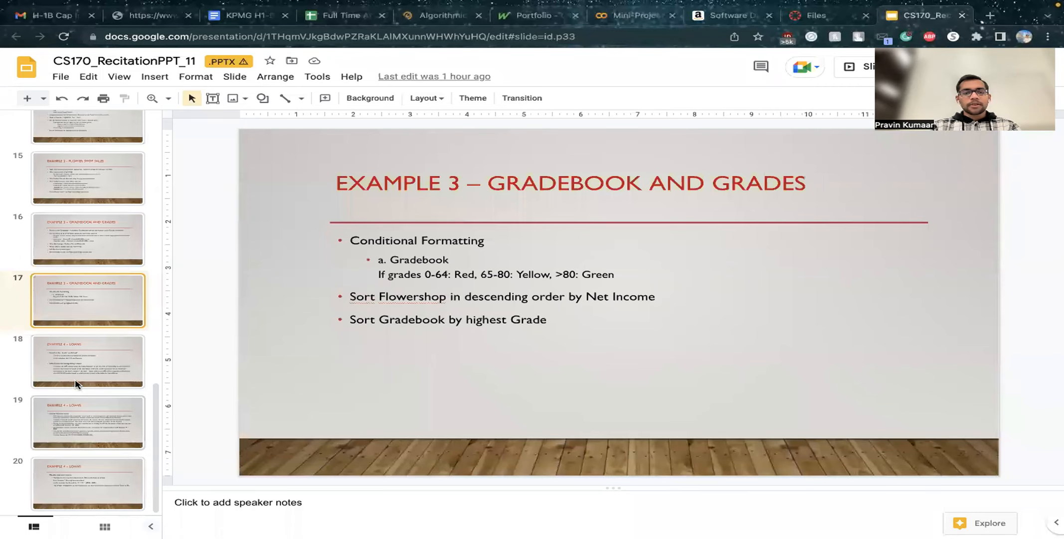
click(77, 383)
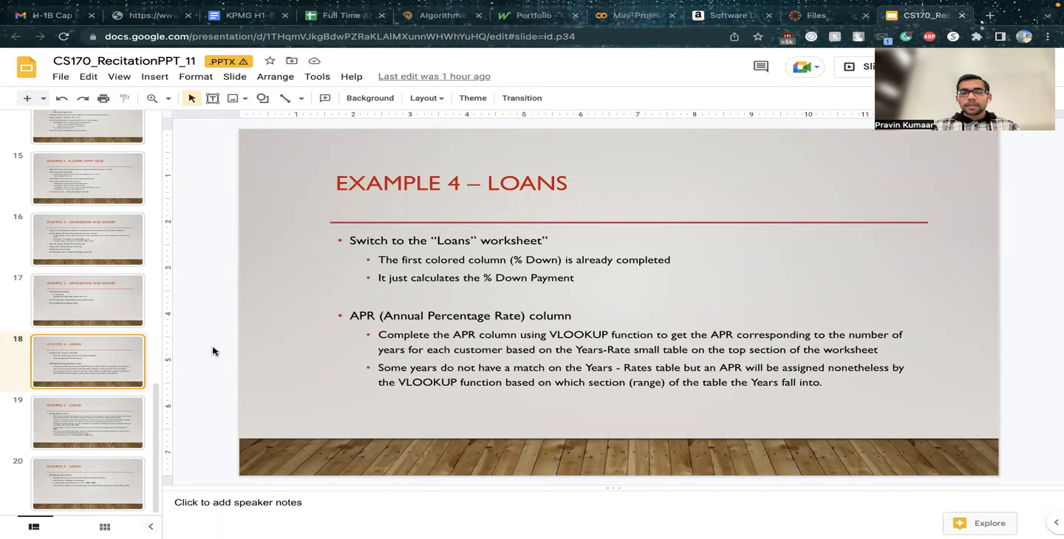
key(ctrl+Right)
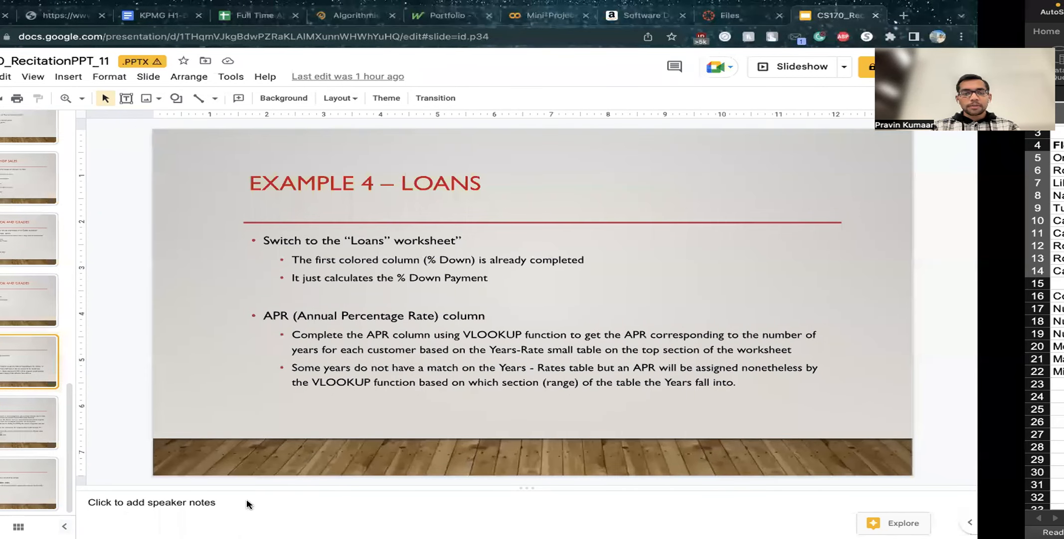
- Switch to the Loans worksheet in Excel and enlarge its data tables for reading
click(301, 517)
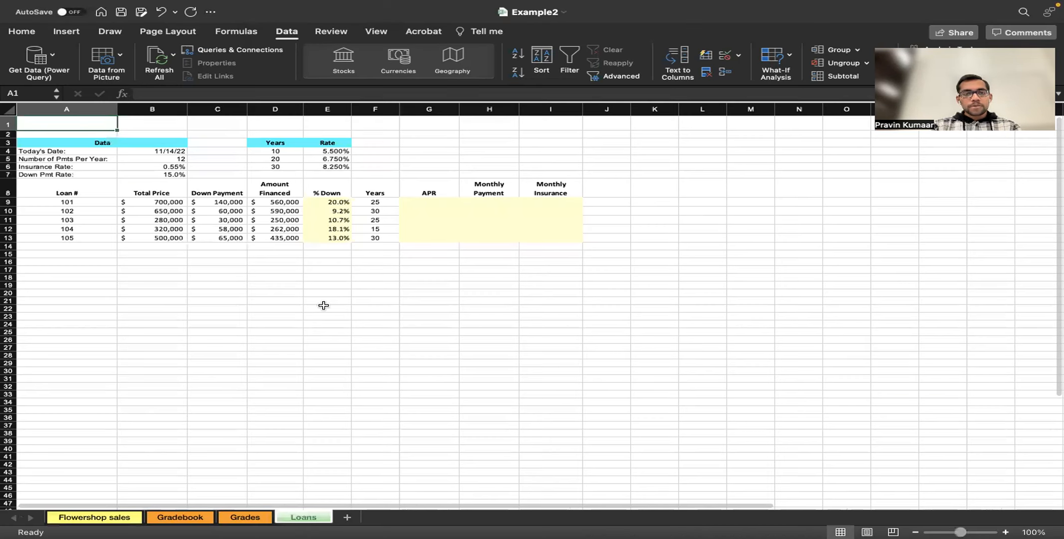
scroll(323, 305, up, 3)
scroll(323, 305, up, 5)
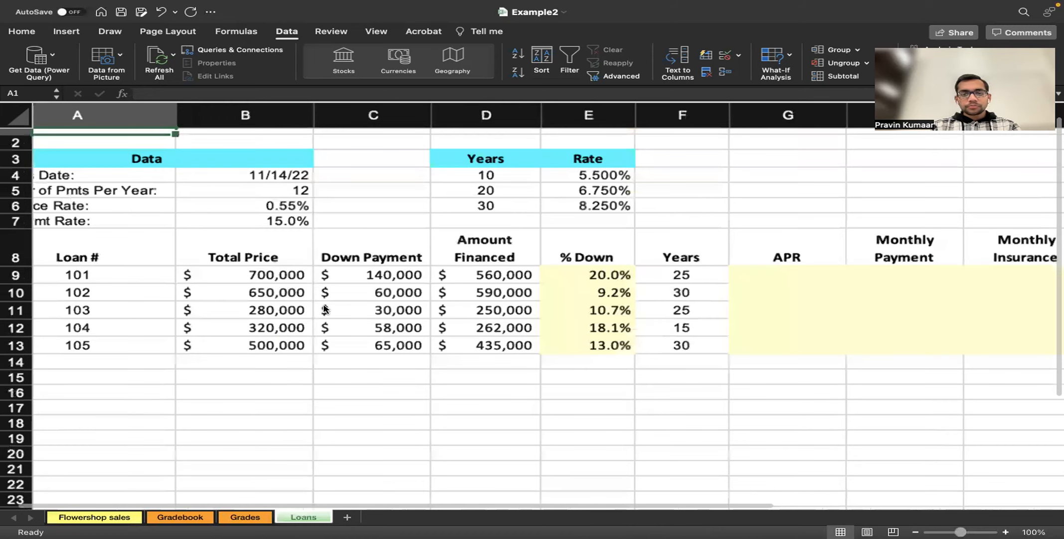
scroll(325, 309, up, 3)
scroll(324, 305, down, 2)
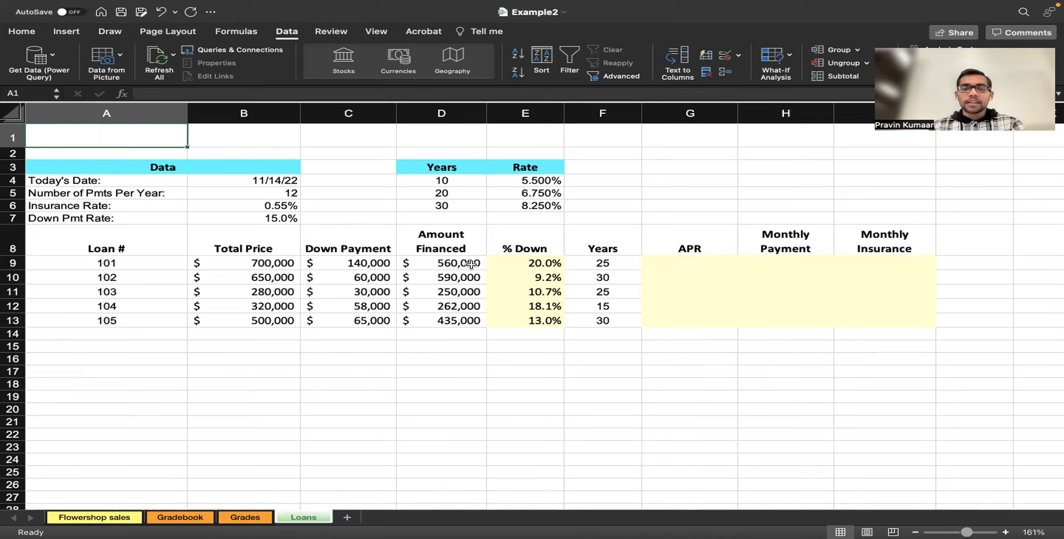
- Examine the row 9 formulas for down payment, amount financed and % Down, plus the empty APR, Monthly Payment and Monthly Insurance cells
click(533, 264)
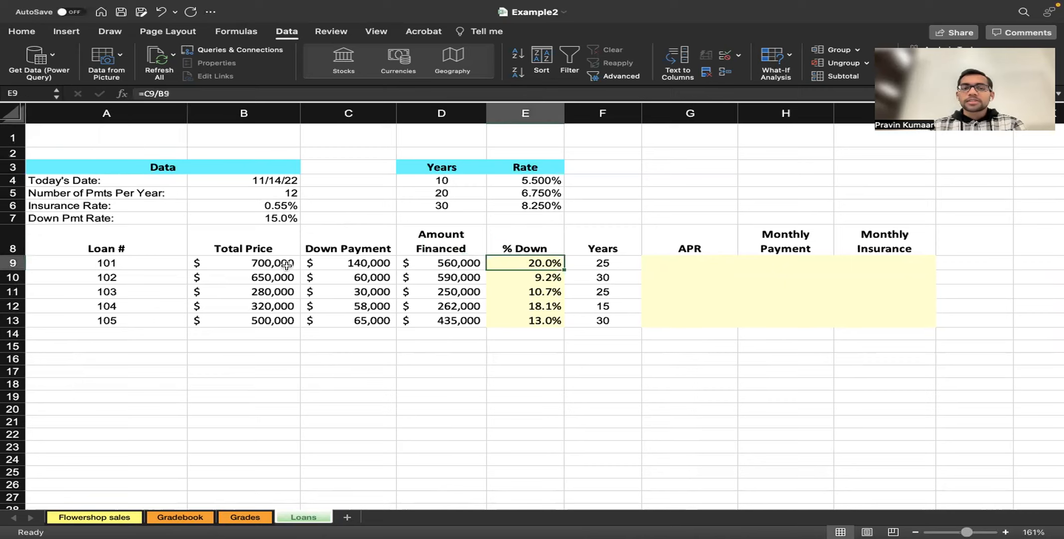
click(264, 264)
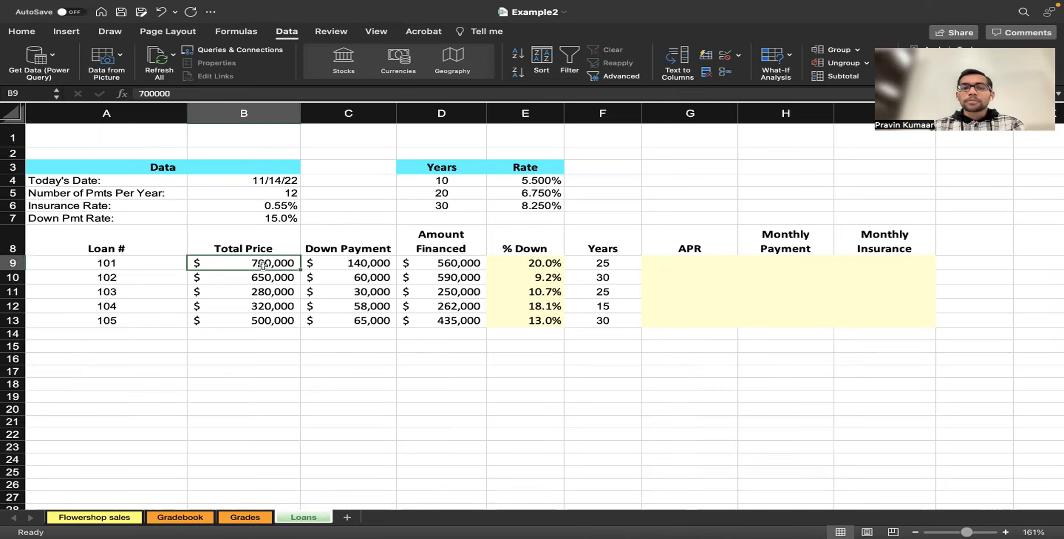
click(361, 264)
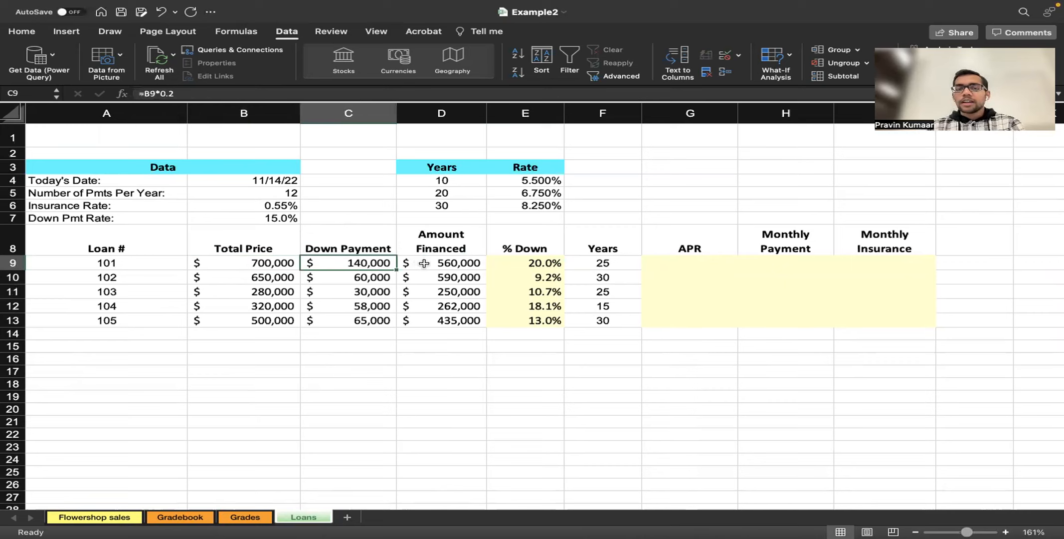
click(424, 263)
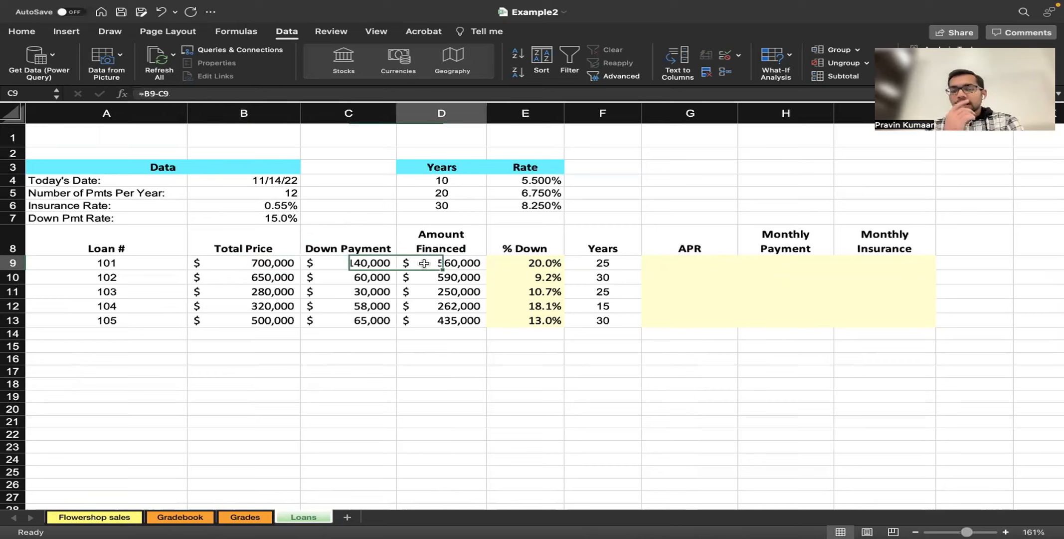
click(494, 262)
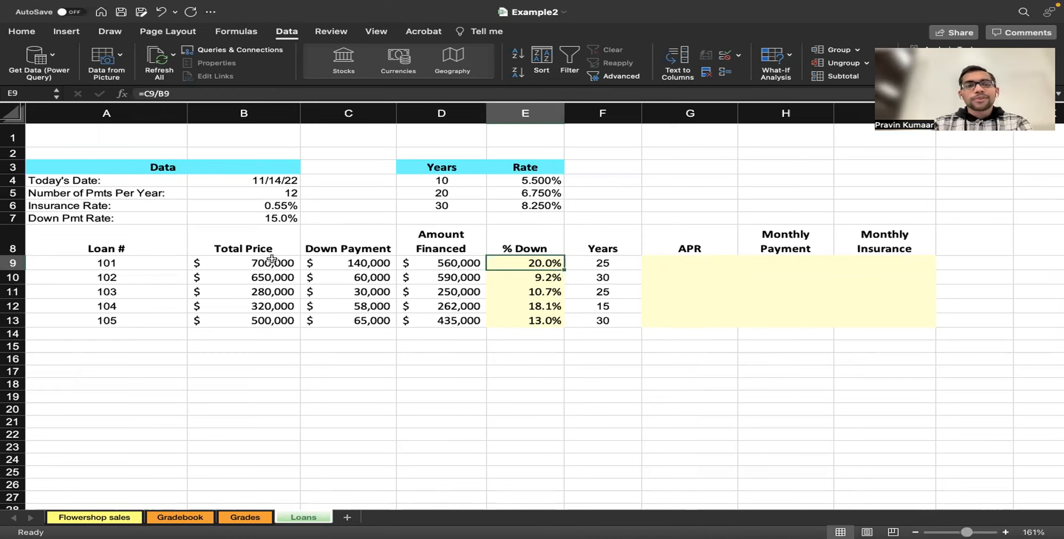
click(371, 263)
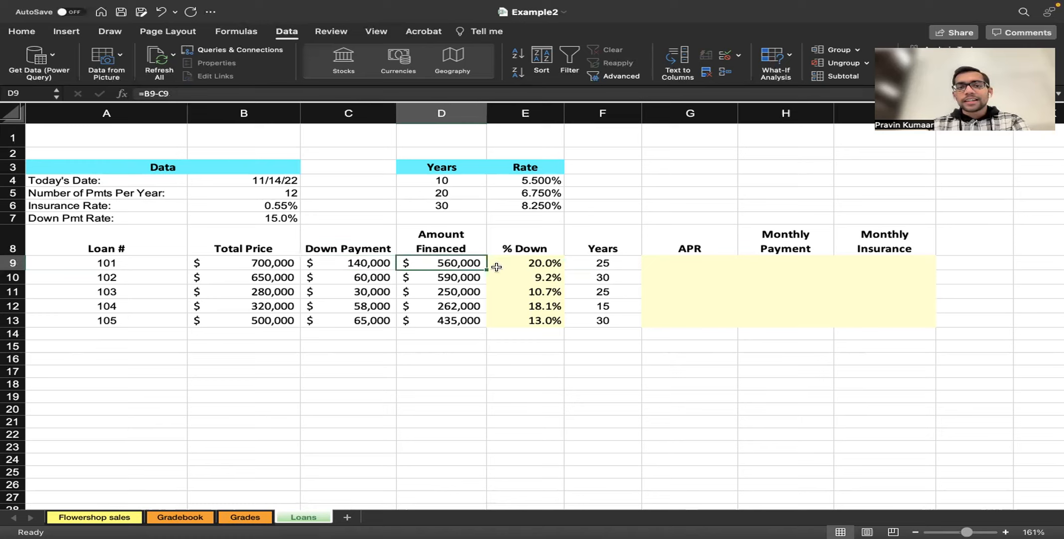
click(516, 269)
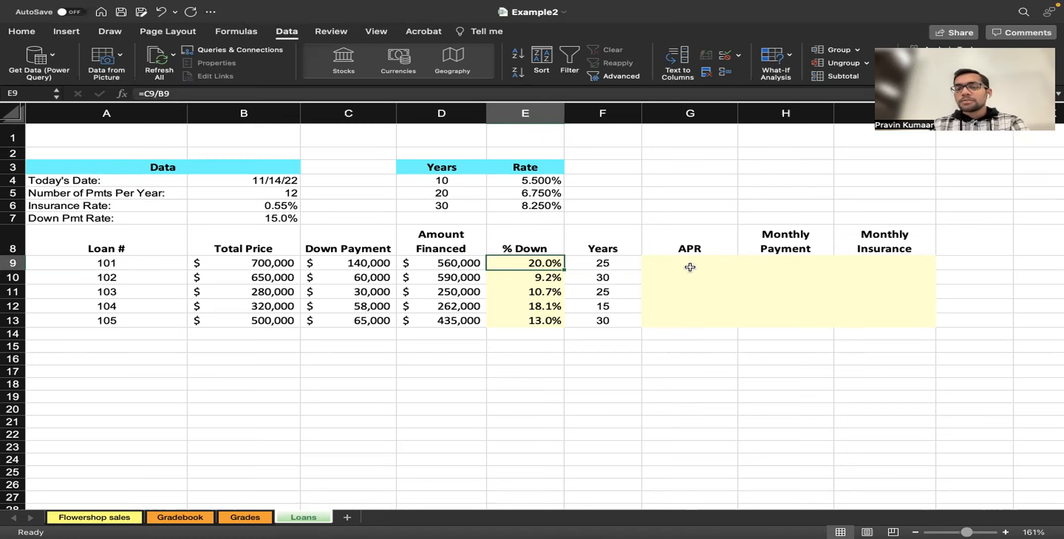
click(718, 267)
key(Tab)
key(Tab)
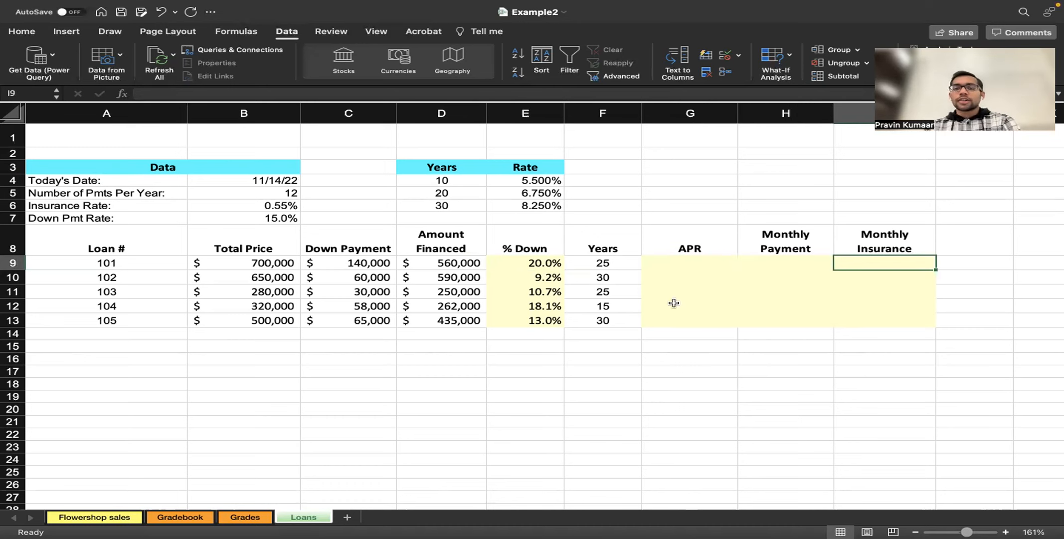
- Recheck the APR instructions in Google Slides, then return to Excel and review the Years-Rate table and the loan years in F9:F13
key(super+Tab)
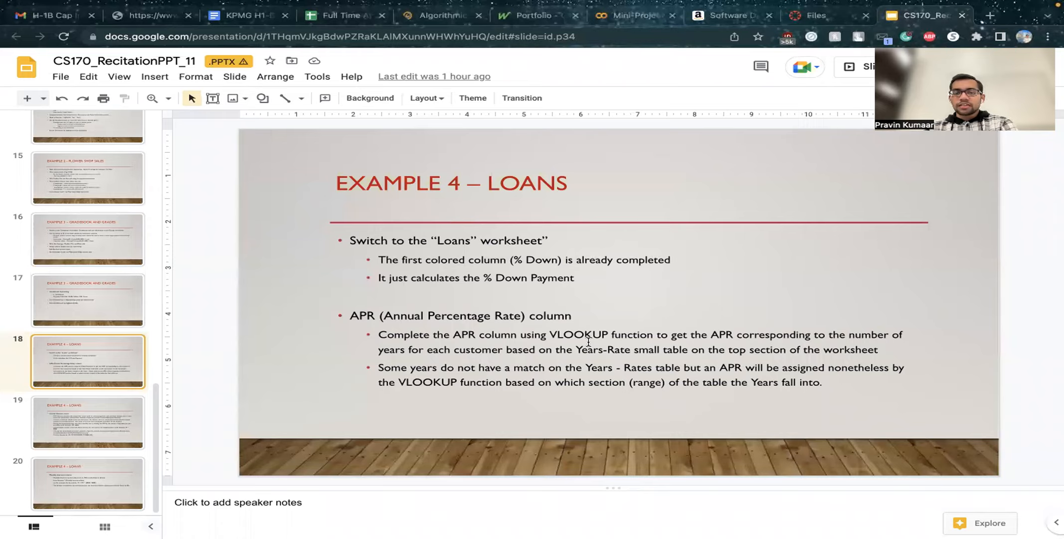
key(super+Tab)
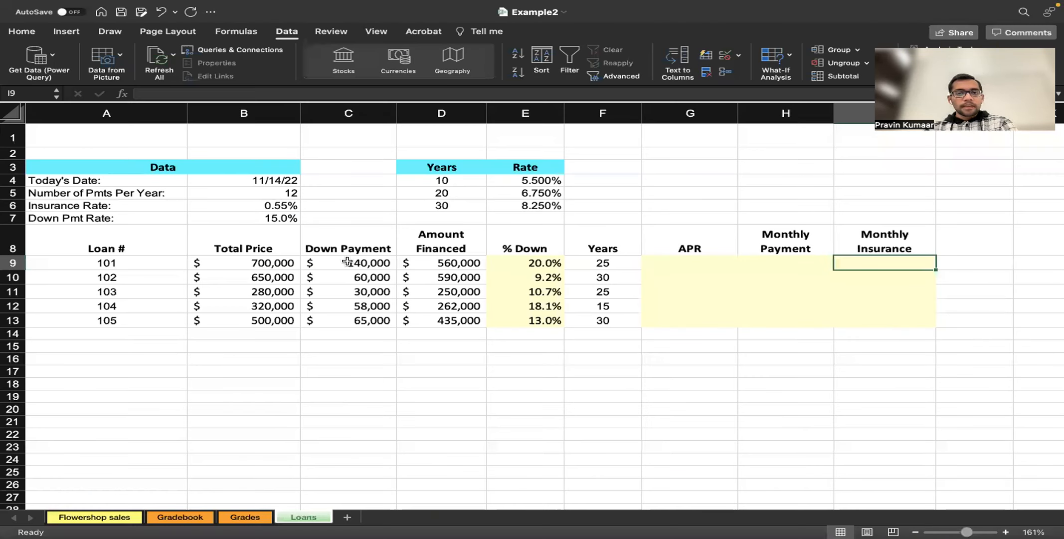
click(444, 169)
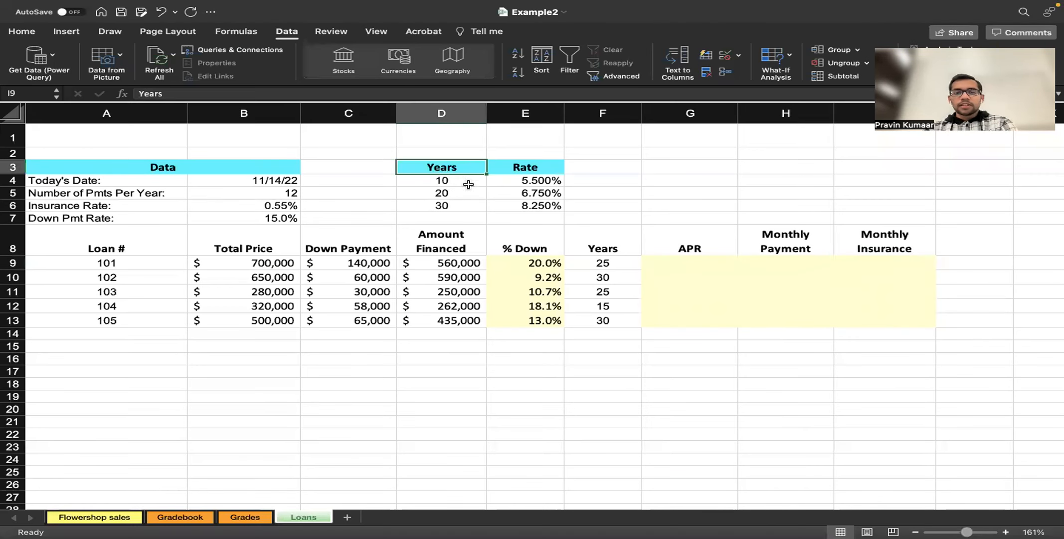
shift+click(522, 204)
drag(605, 263, 602, 317)
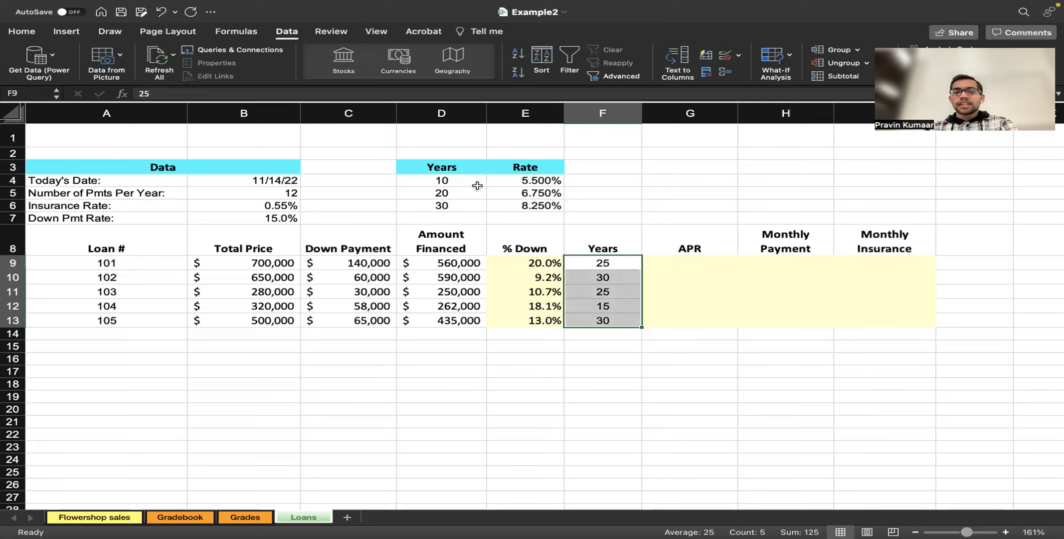
drag(439, 180, 518, 206)
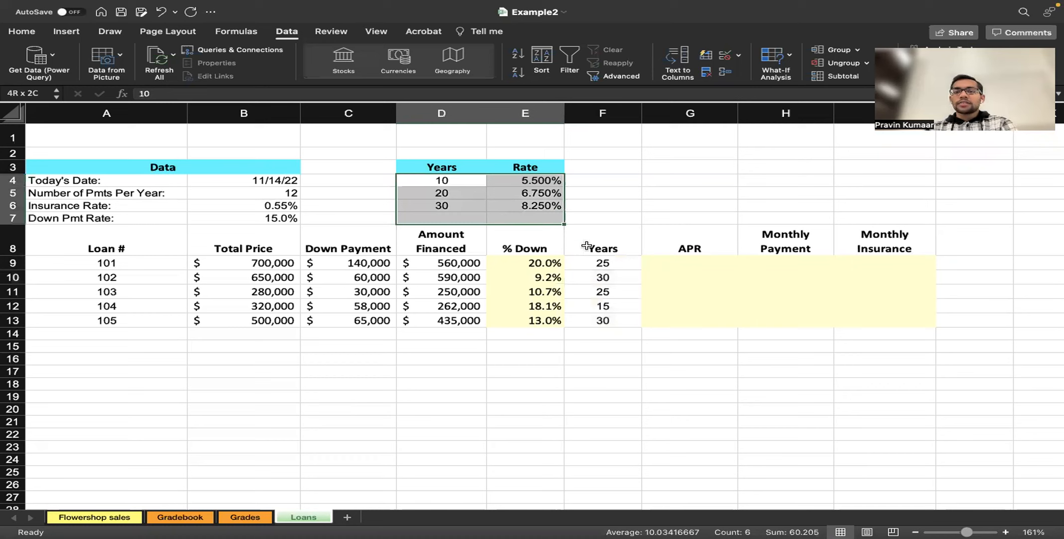
- Enter =VLOOKUP(F9, D4:E6, 2, TRUE) in G9 to look up the first loan's APR
click(657, 267)
text(=)
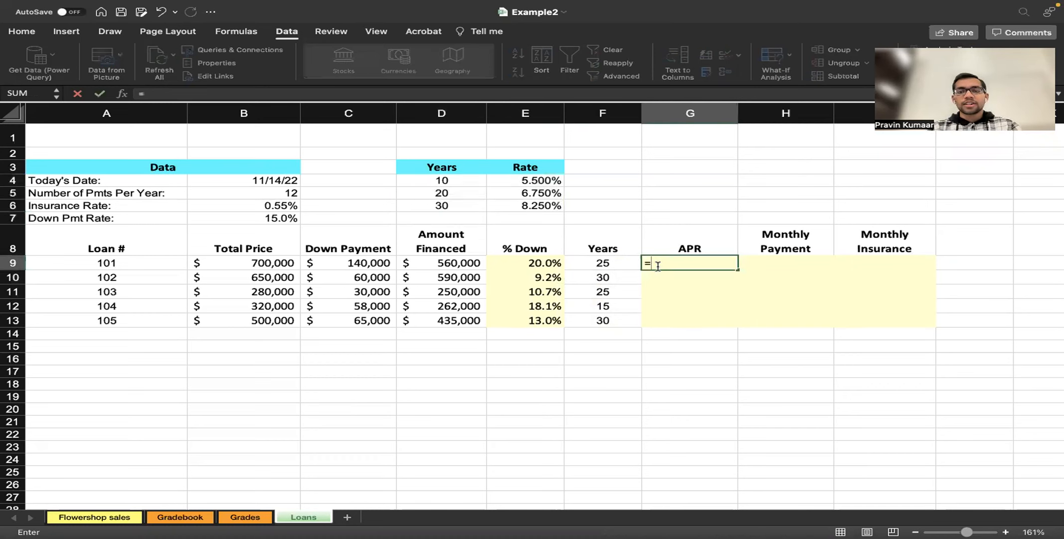
text(VLOOKUP()
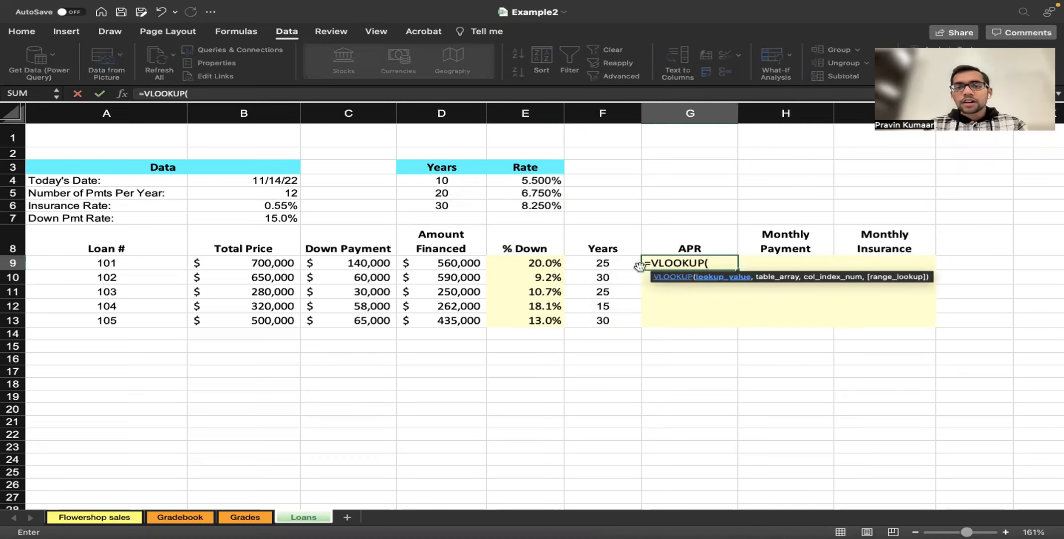
click(623, 267)
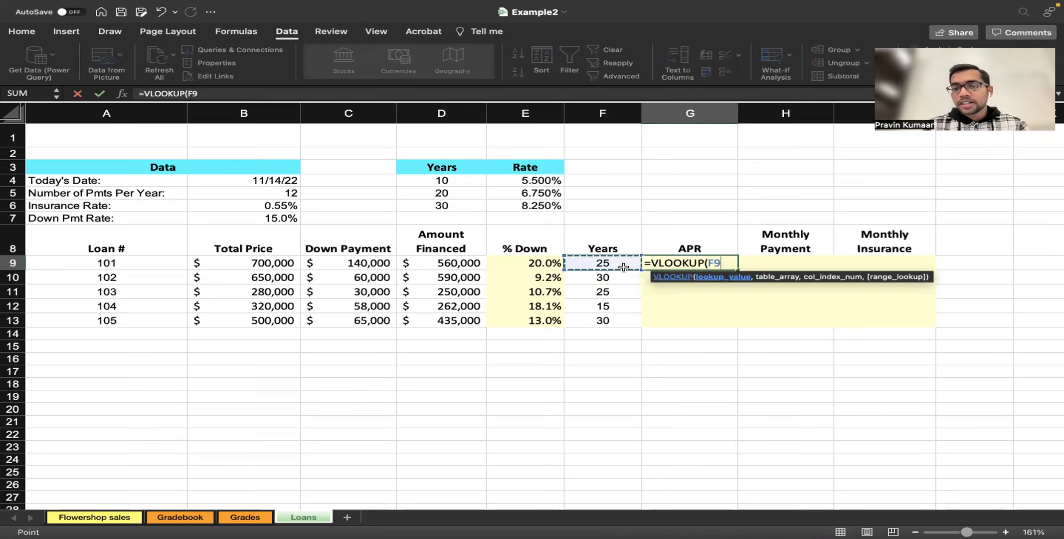
text(,)
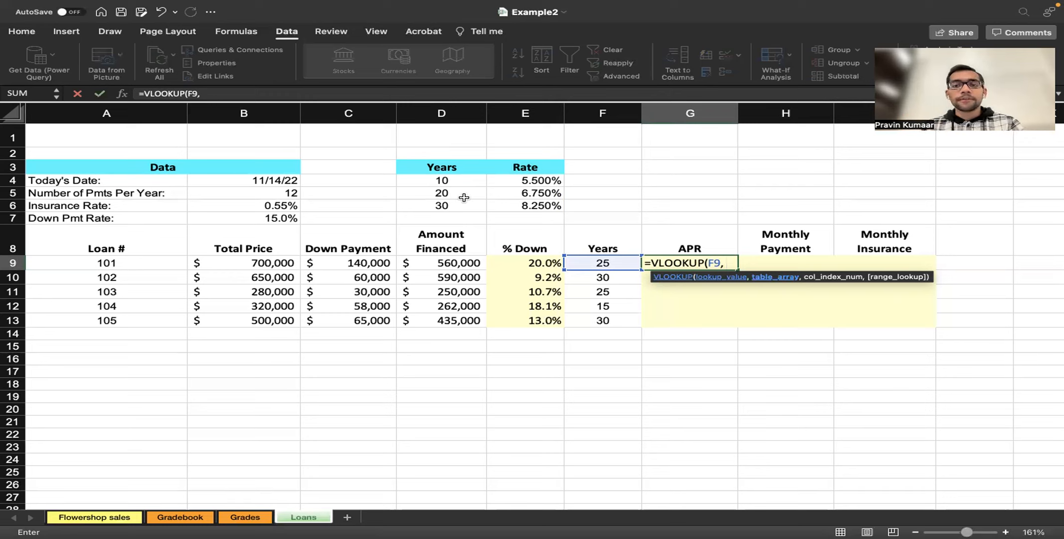
drag(463, 188, 539, 206)
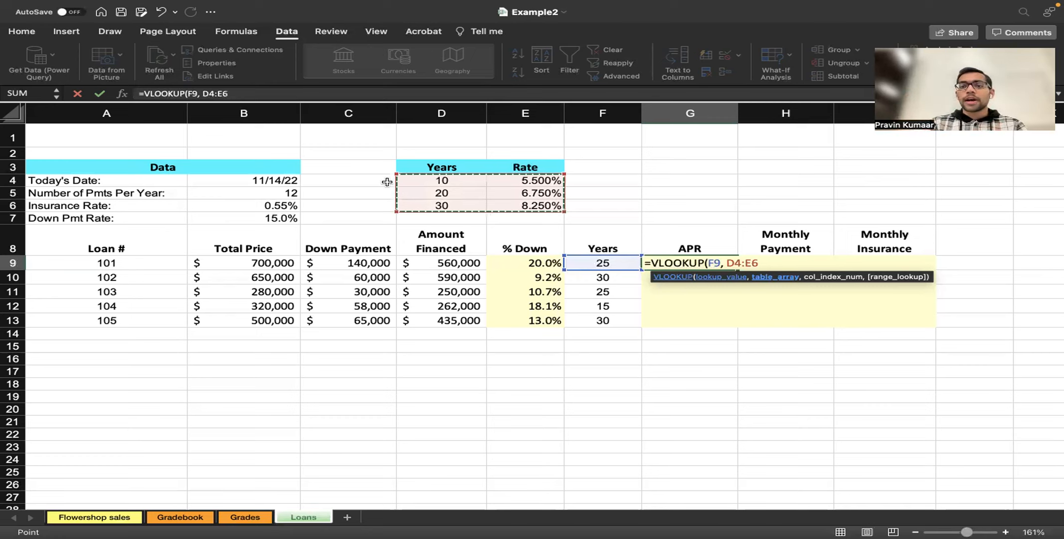
text(,)
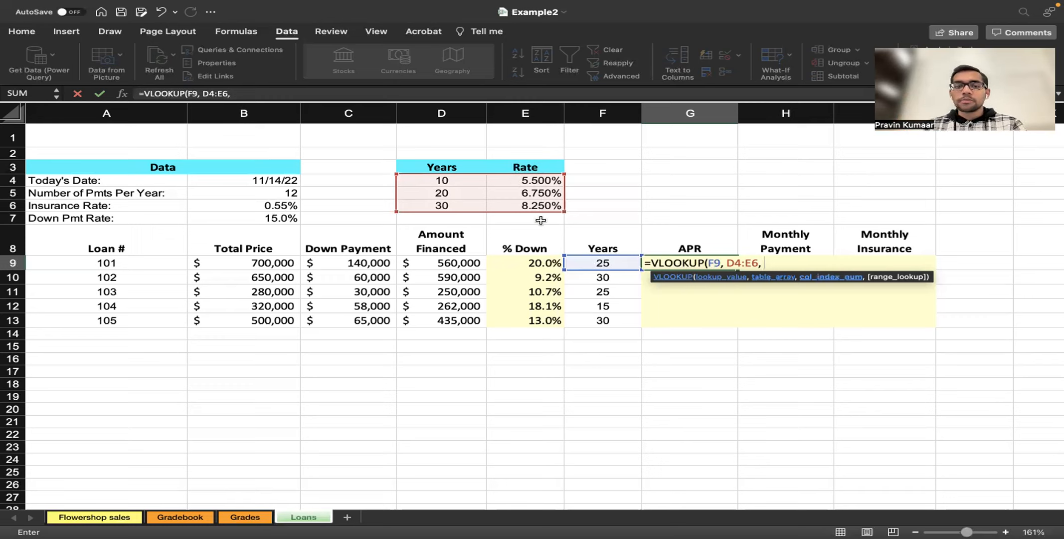
text(2,)
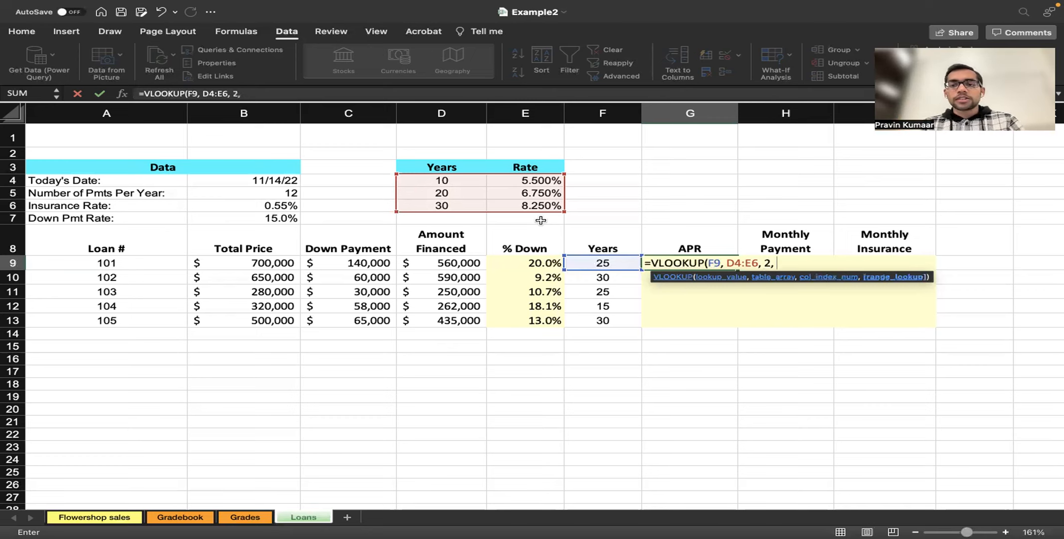
text( TRUE))
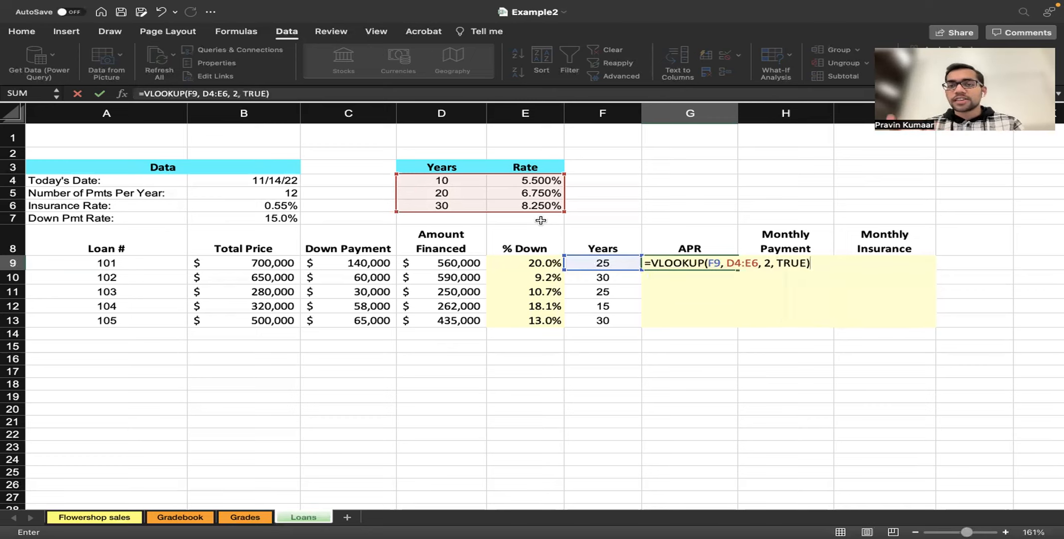
key(Return)
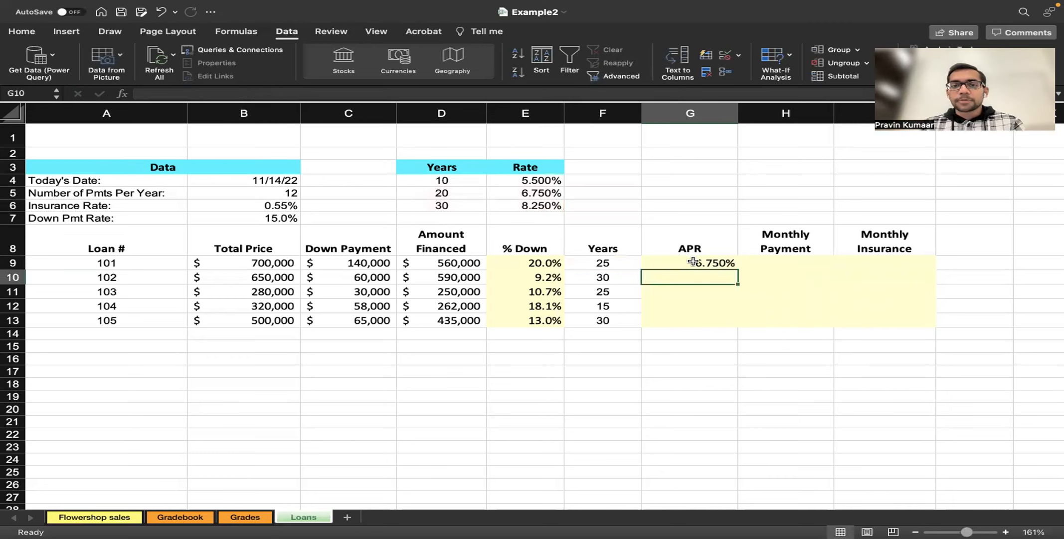
- Make the lookup table reference in G9's formula absolute as $D$4:$E$6
click(694, 262)
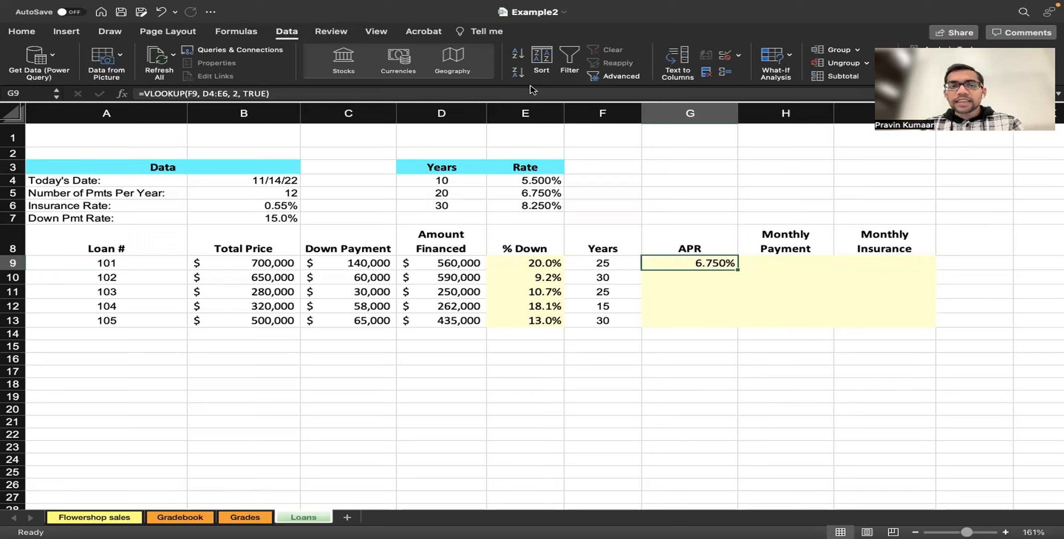
click(202, 94)
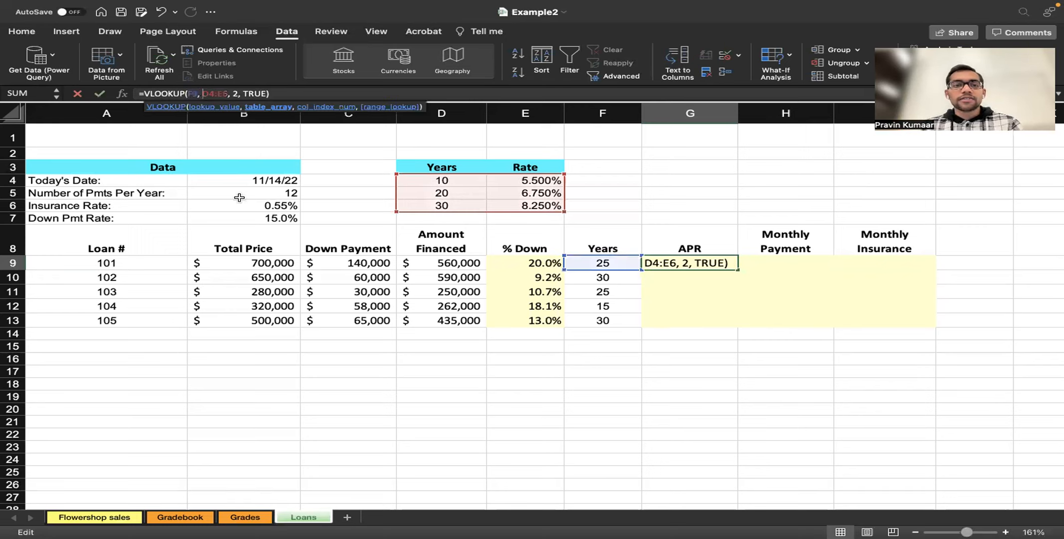
text($)
key(Right)
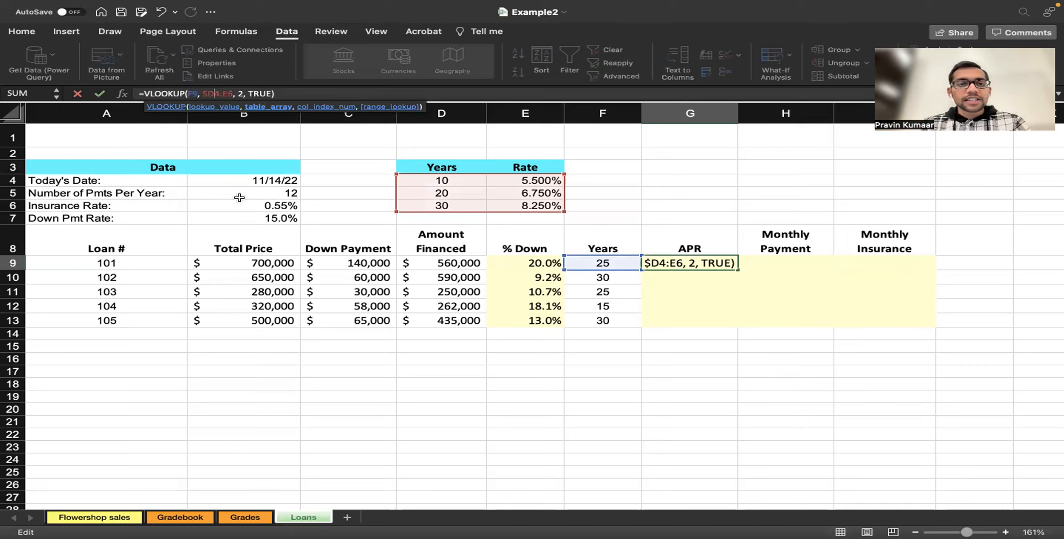
text($D$)
key(Right)
text($)
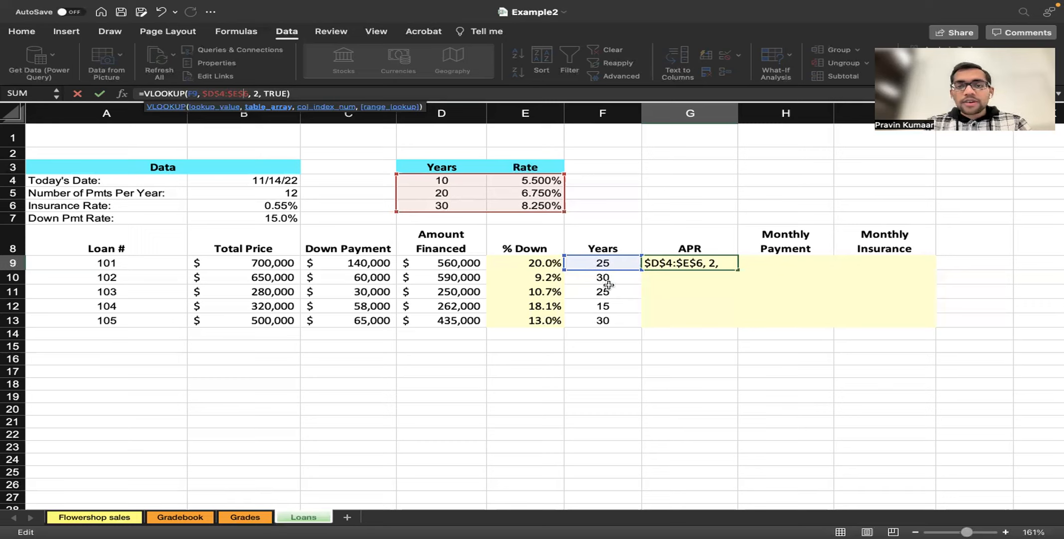
key(Return)
- Fill the APR formula from G9 down through G13
drag(739, 269, 739, 321)
click(771, 289)
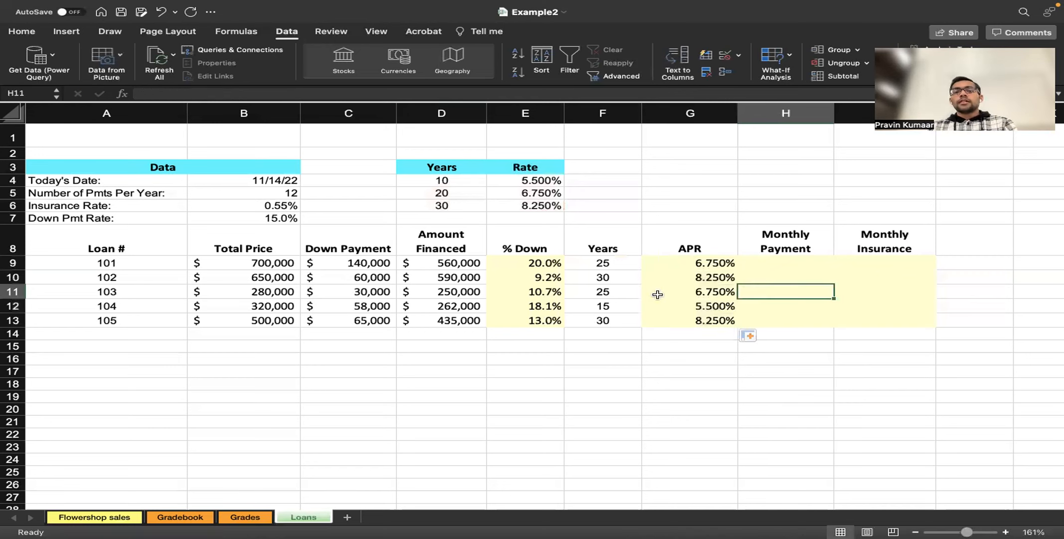
click(658, 294)
click(442, 217)
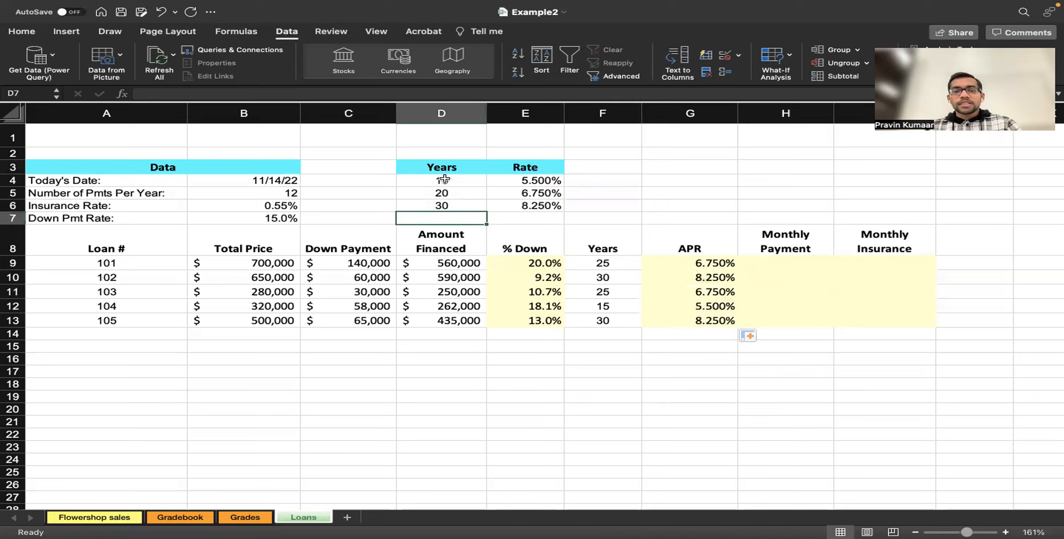
- Set the first Years value in the rate table, cell D4, to 30
click(444, 179)
double_click(444, 179)
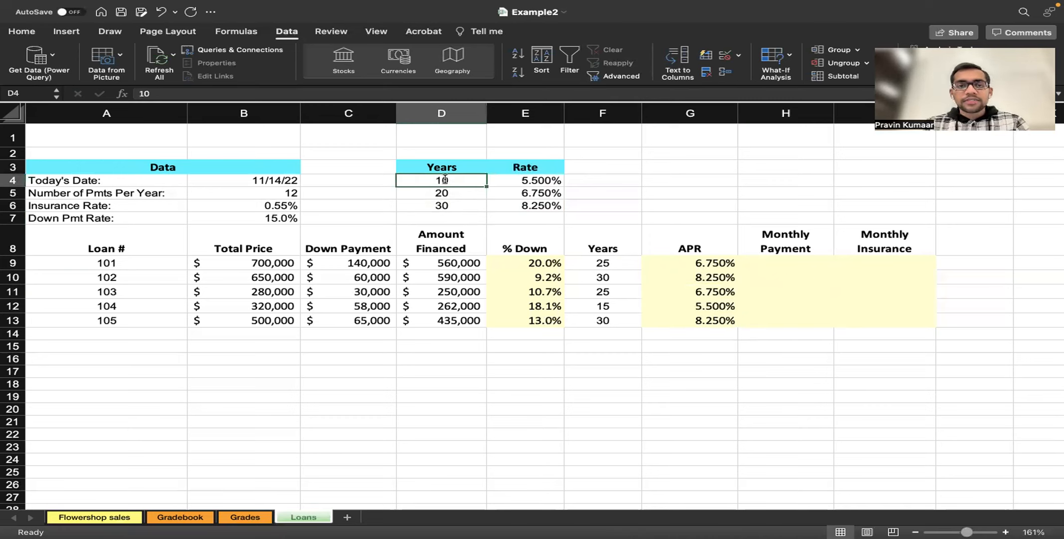
key(BackSpace)
key(BackSpace)
text(30)
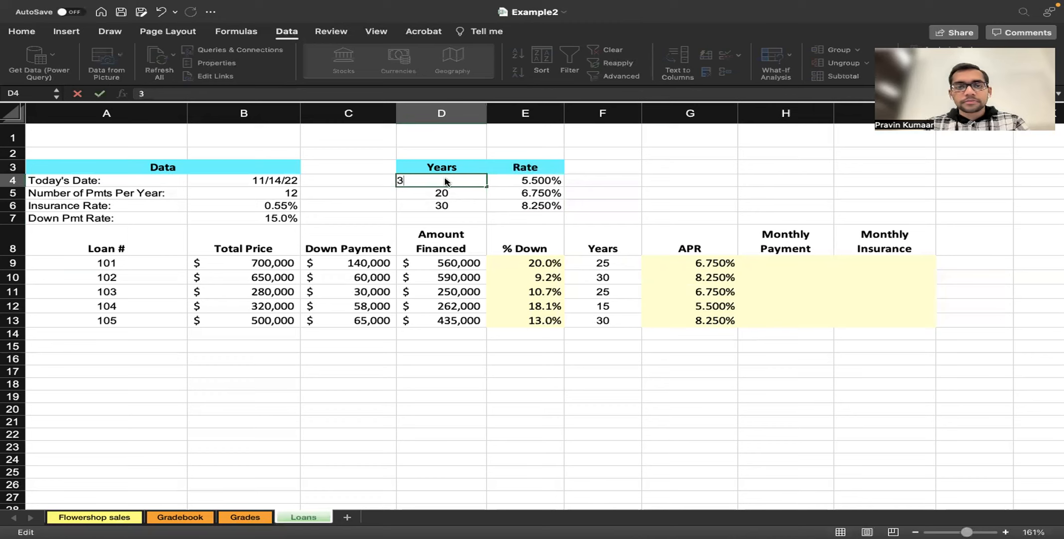
key(Return)
- Set the Years values in the rate table to 20 in D5 and 10 in D6, and check the APR formula in G11
double_click(444, 189)
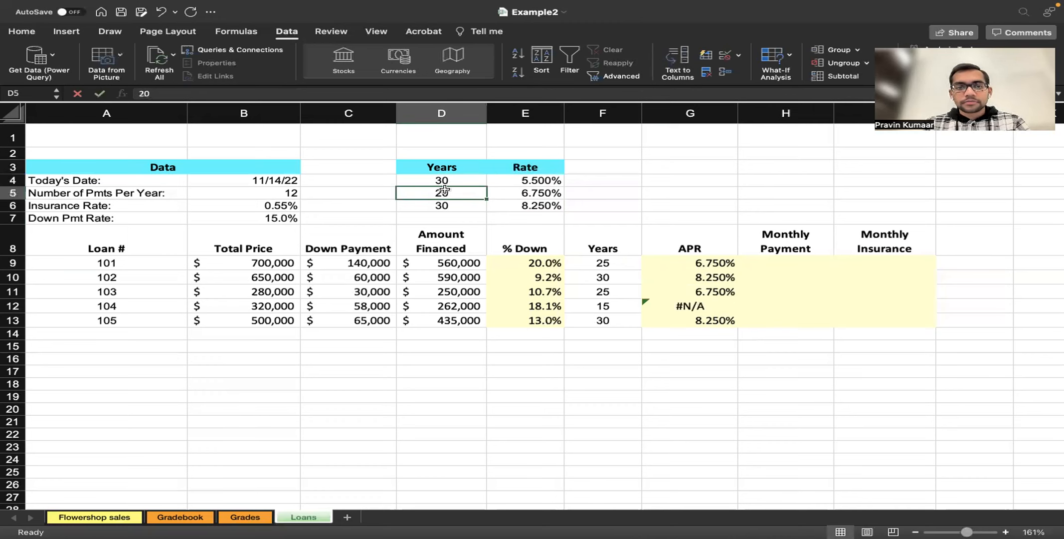
key(BackSpace)
key(BackSpace)
text(1)
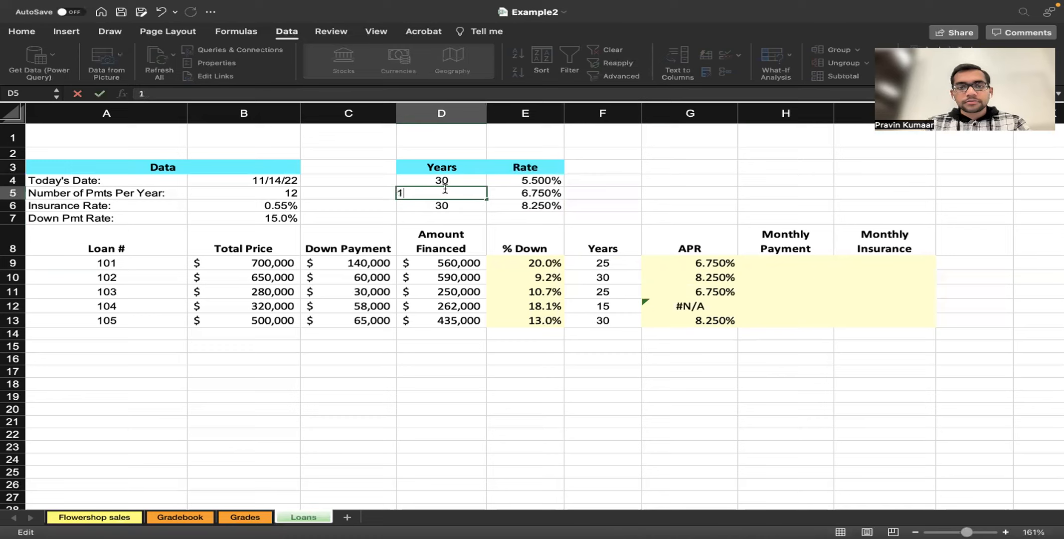
key(BackSpace)
text(20)
click(450, 206)
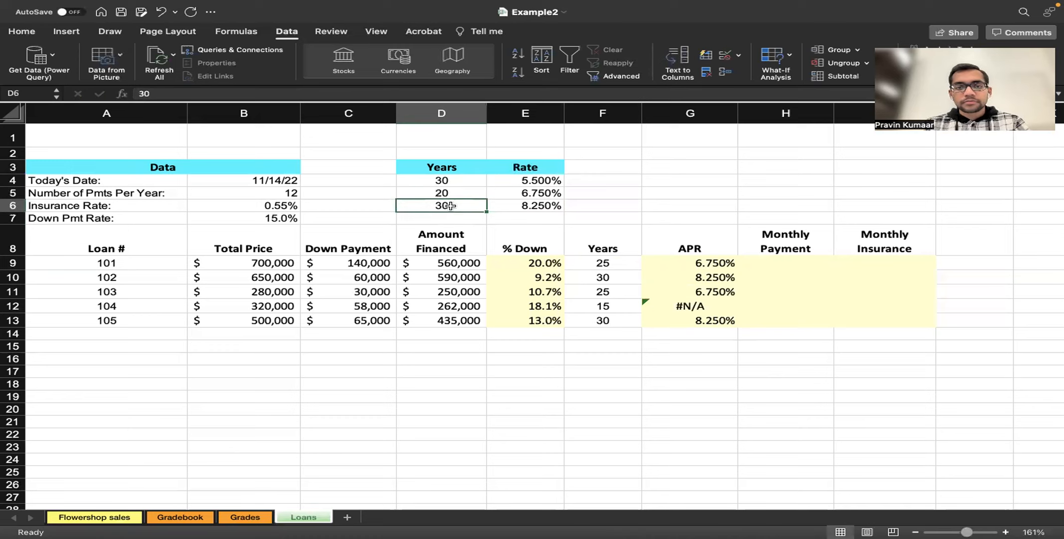
double_click(451, 205)
key(BackSpace)
key(BackSpace)
text(10)
key(Return)
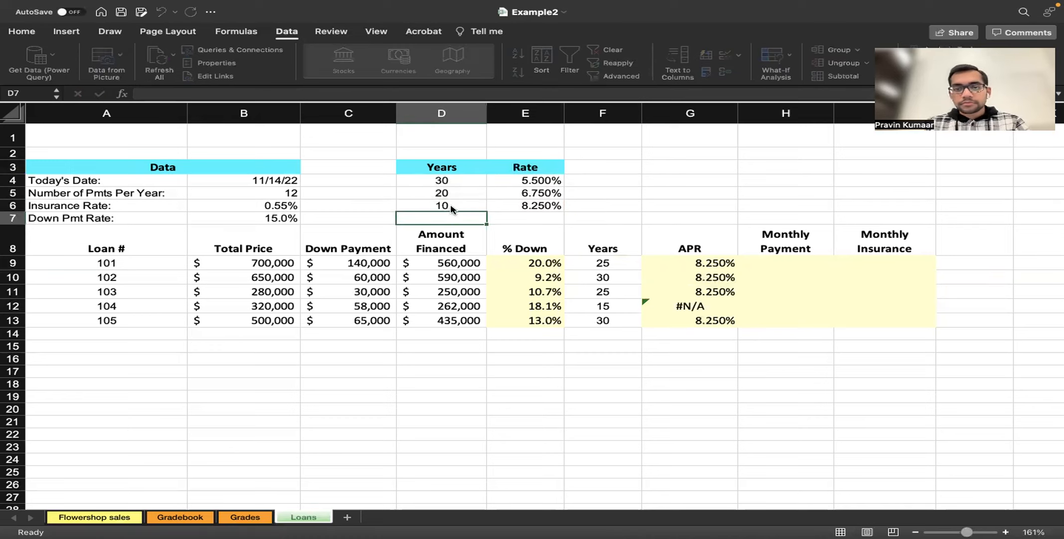
click(688, 289)
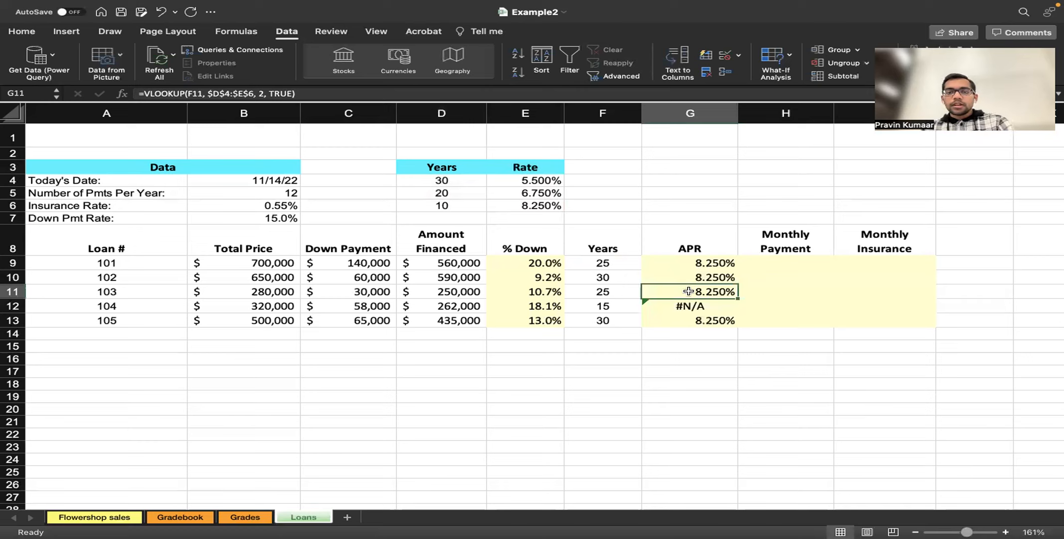
click(674, 343)
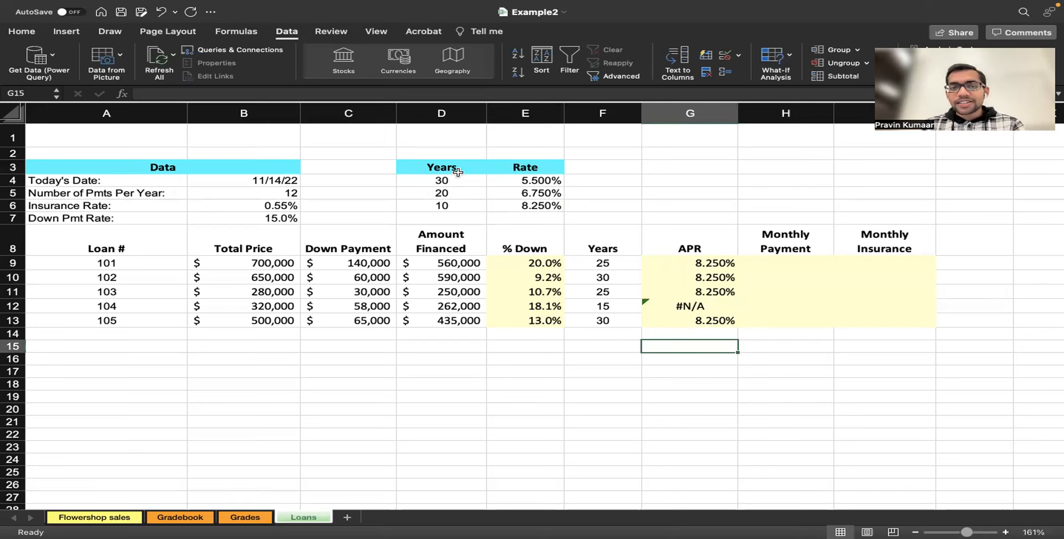
- Restore the rate table's Years to ascending order by setting D4 to 10 and D6 to 30
click(473, 207)
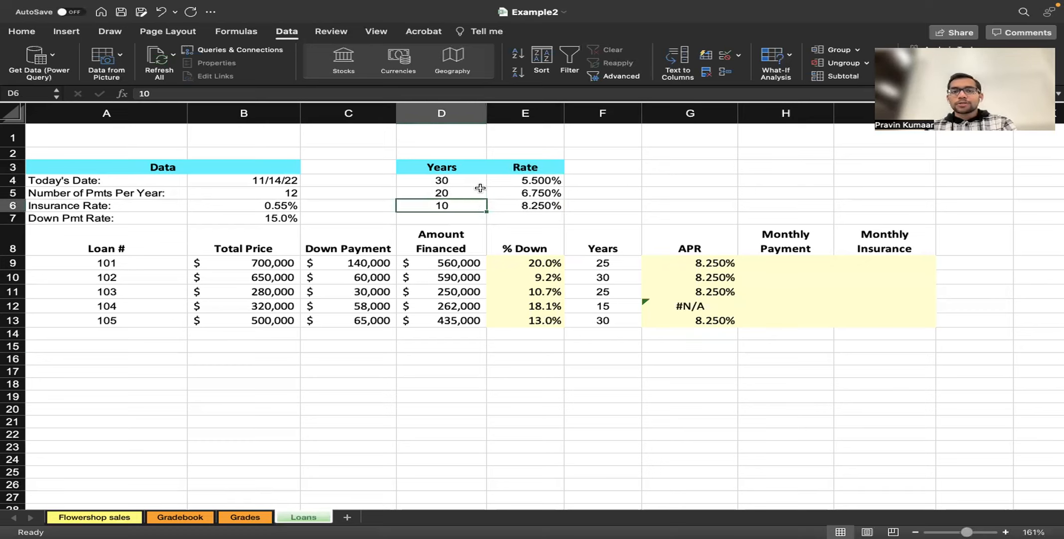
key(Up)
key(Up)
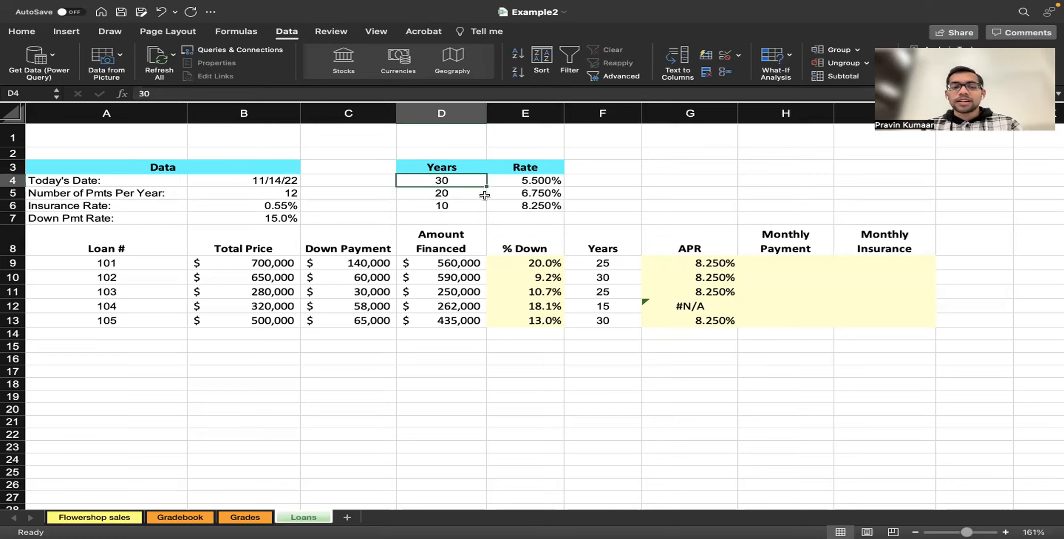
text(10)
key(Return)
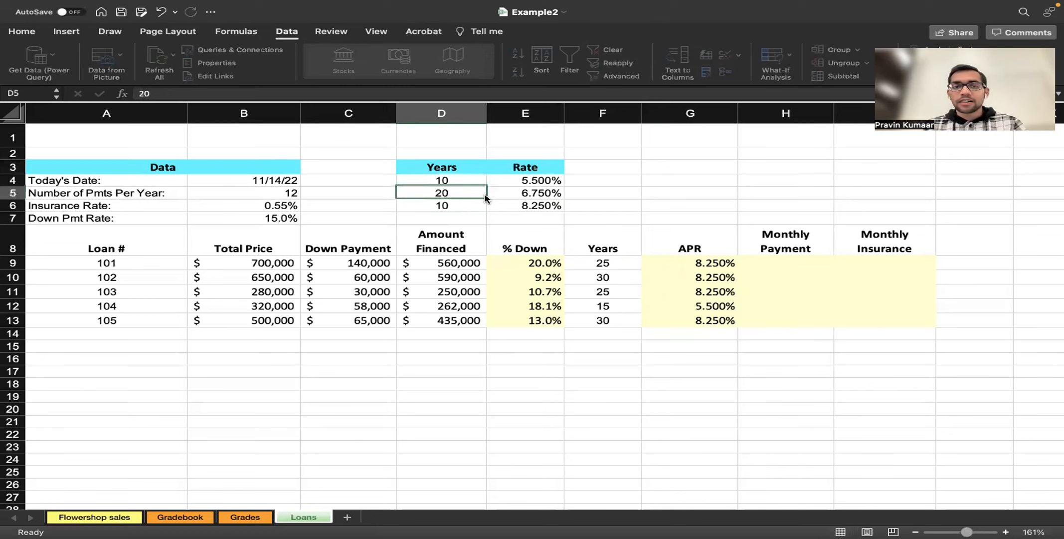
key(Return)
text(30)
key(Return)
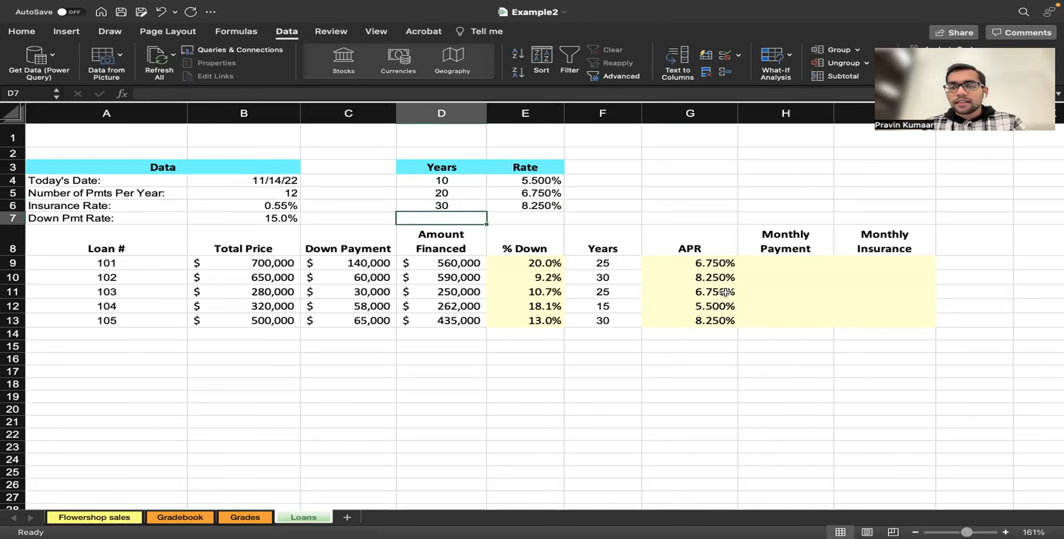
- Glance at the Loans slide in Google Slides, return to Excel, and compare the rate table's Years and Rate values with the loans' Years
key(ctrl+Left)
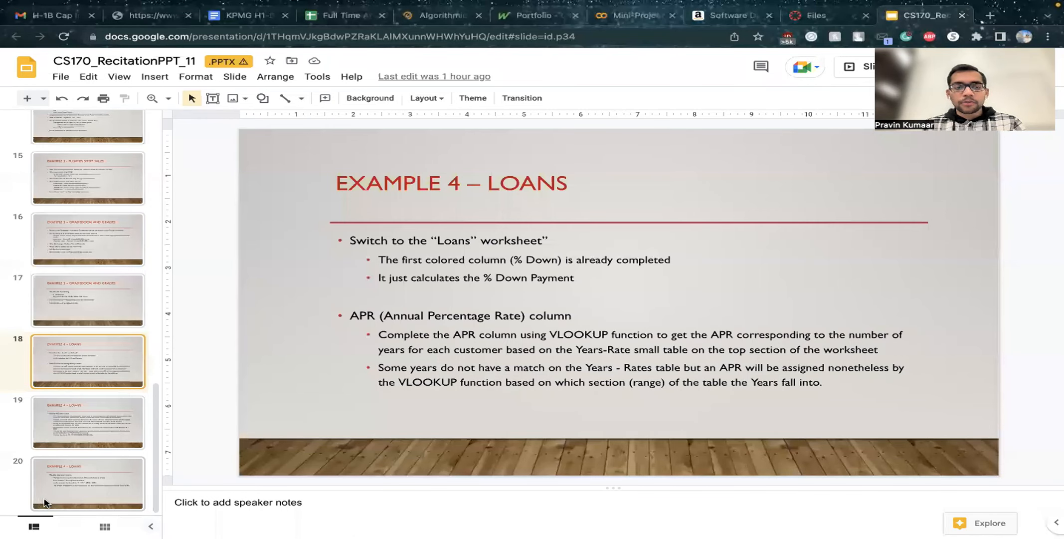
key(ctrl+Right)
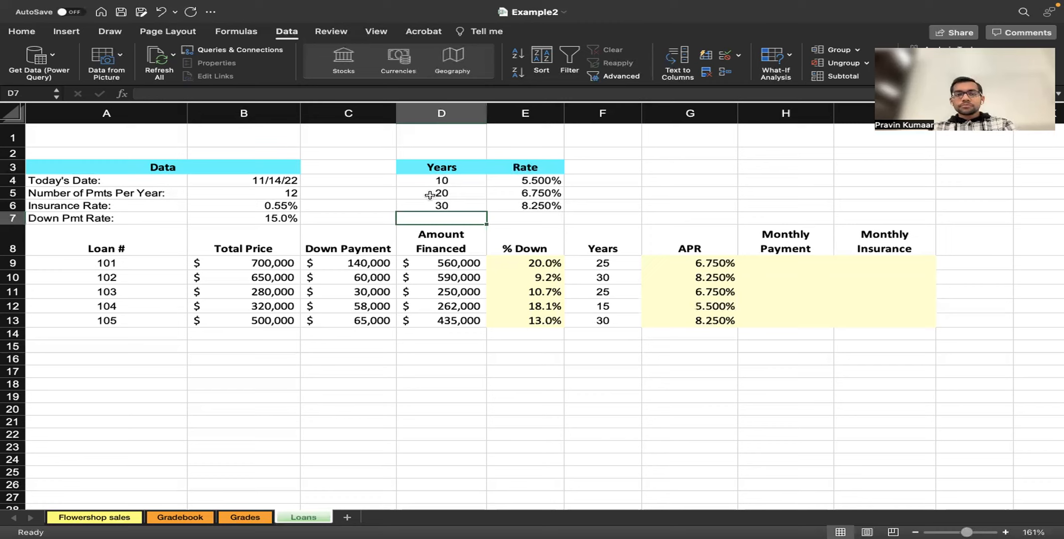
drag(442, 167, 502, 206)
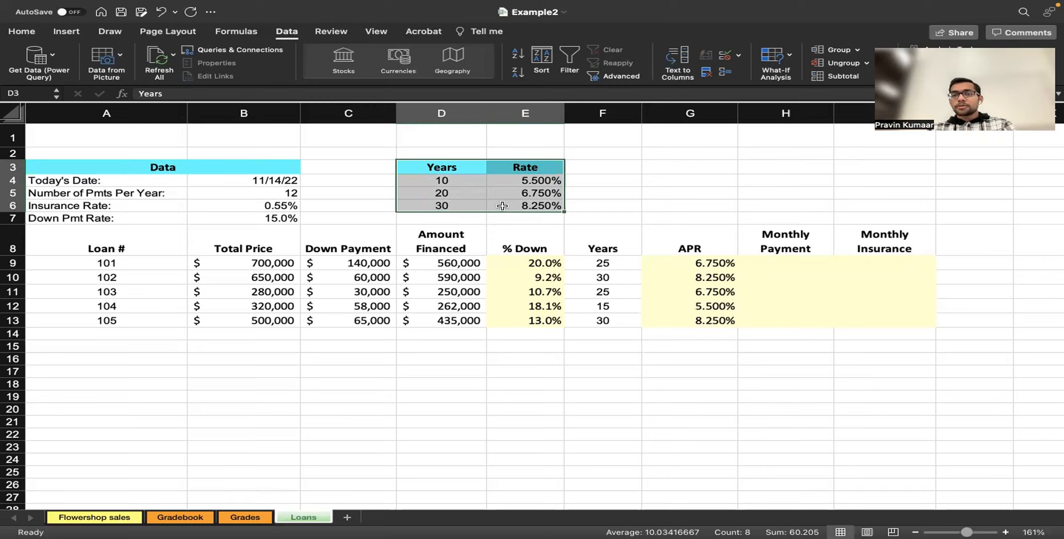
click(460, 182)
click(613, 272)
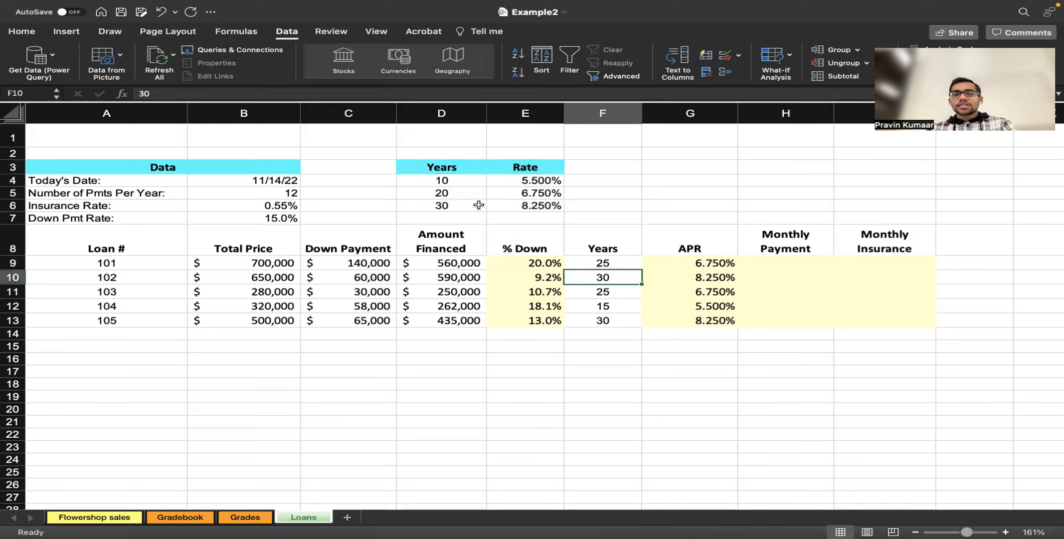
click(472, 175)
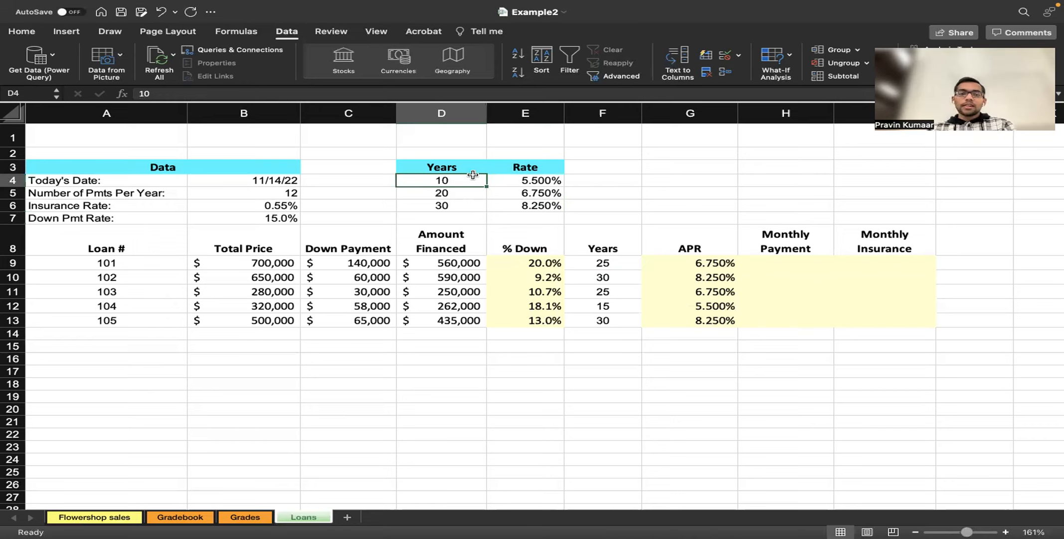
click(457, 205)
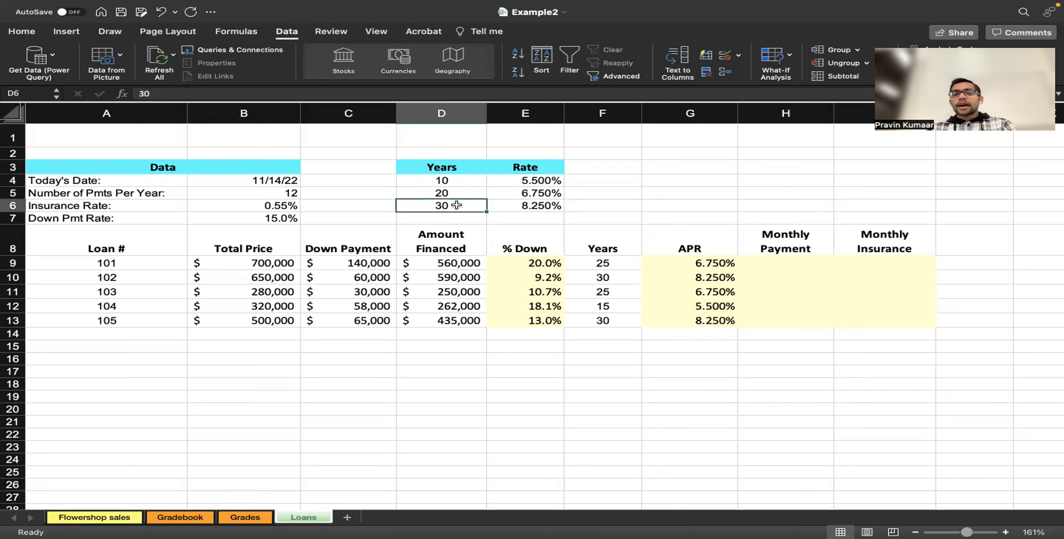
key(Up)
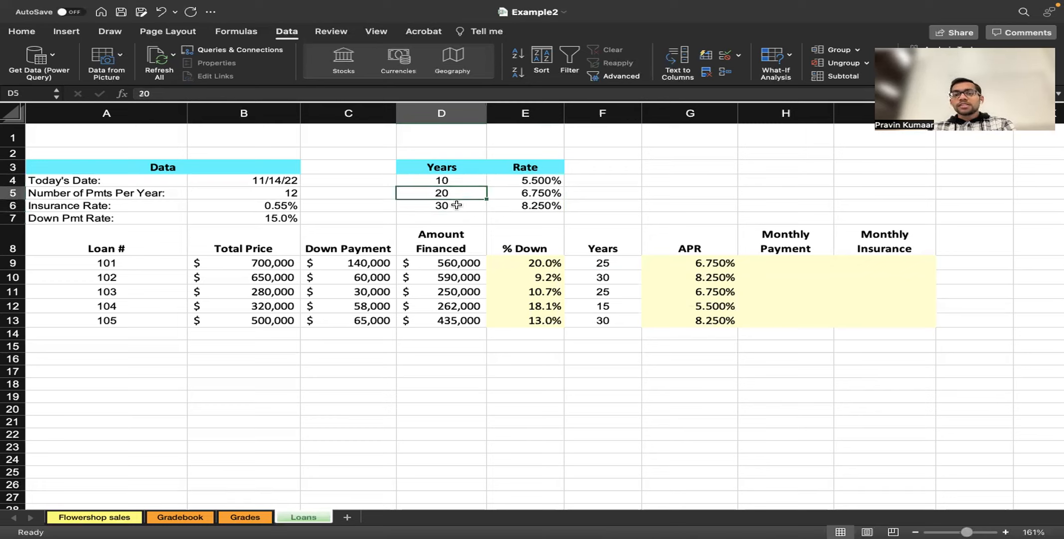
key(Right)
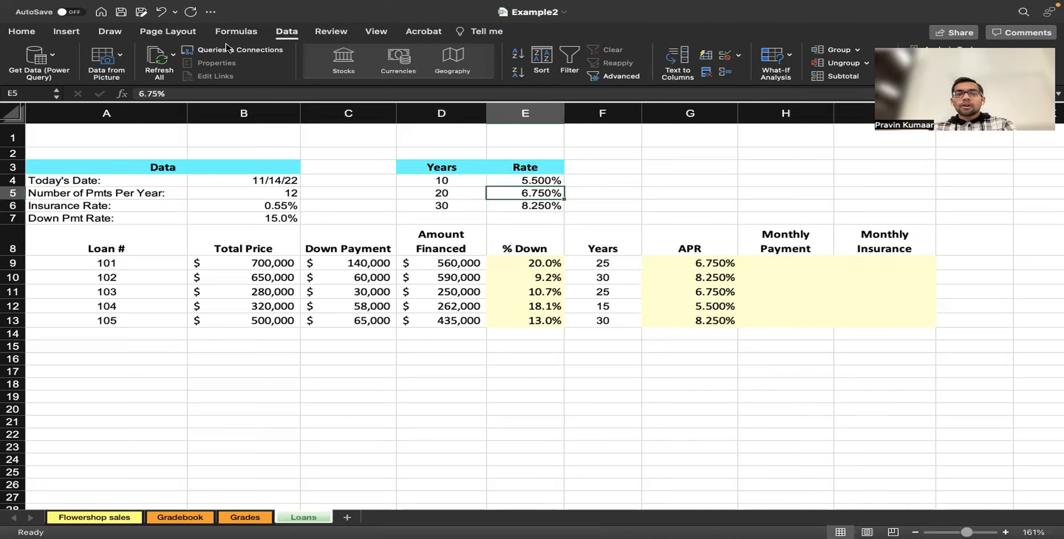
click(691, 263)
click(254, 93)
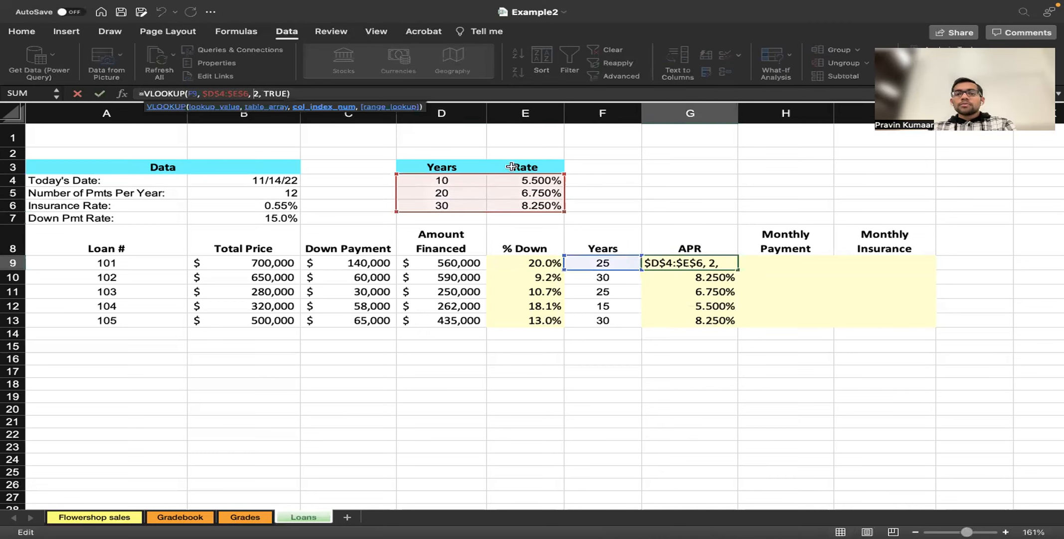
click(652, 333)
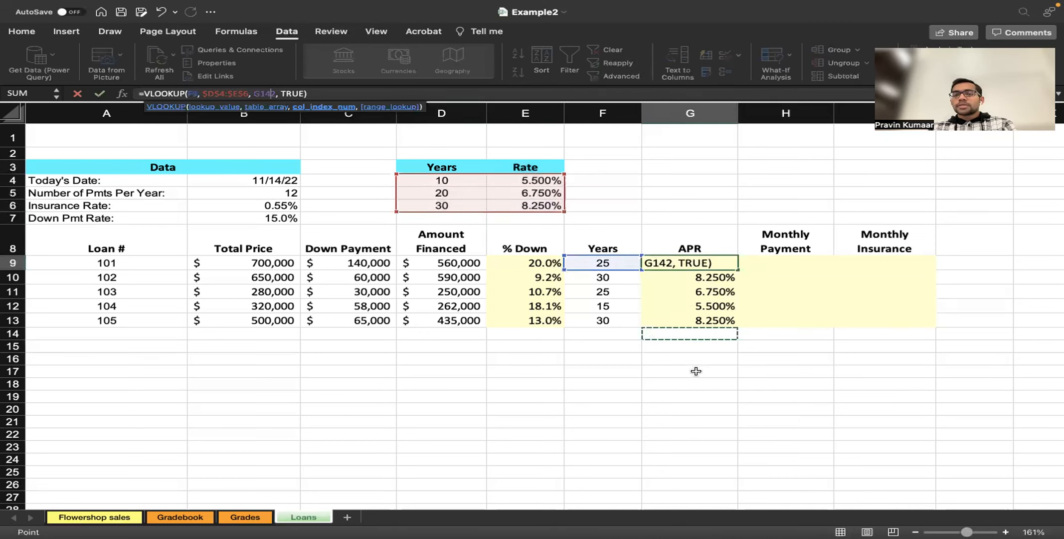
click(699, 281)
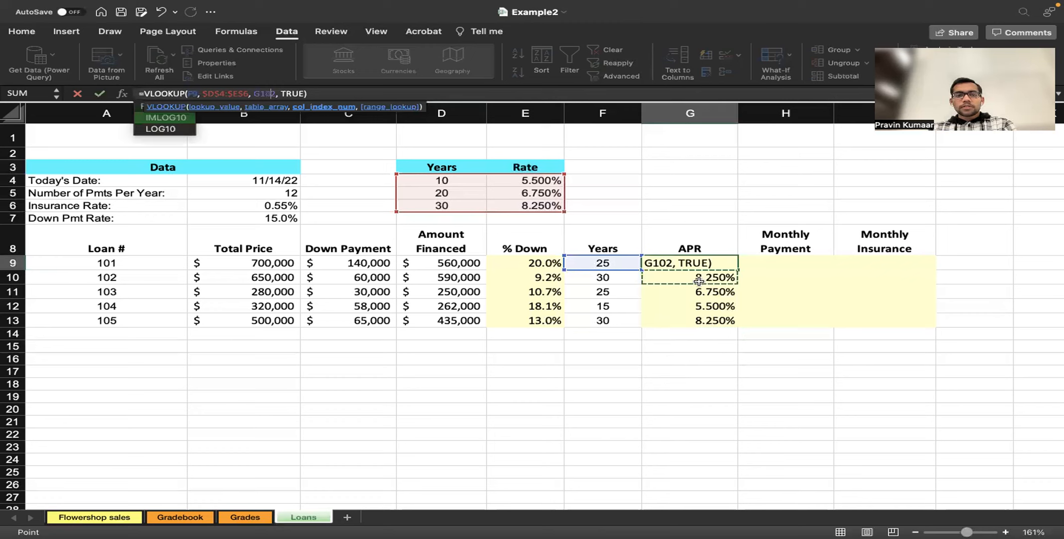
key(Right)
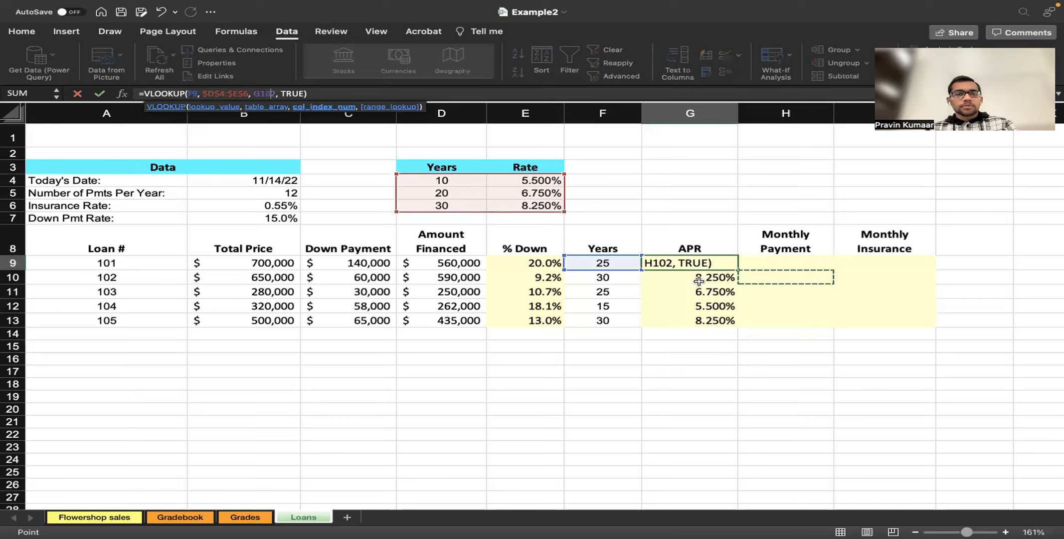
key(Right)
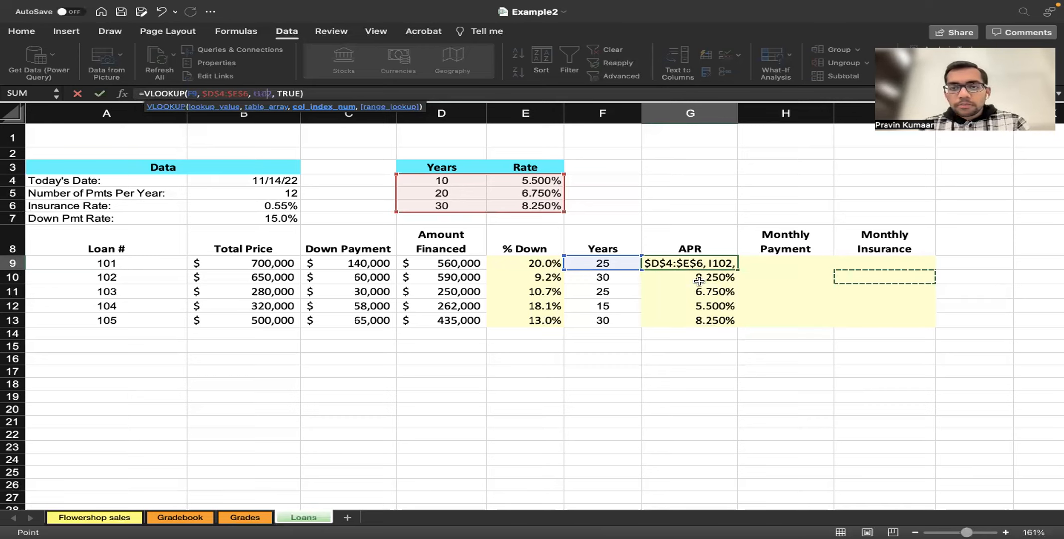
- Replace the stray cell reference in G9's VLOOKUP formula with 2 as the column index number
click(733, 263)
key(BackSpace)
key(BackSpace)
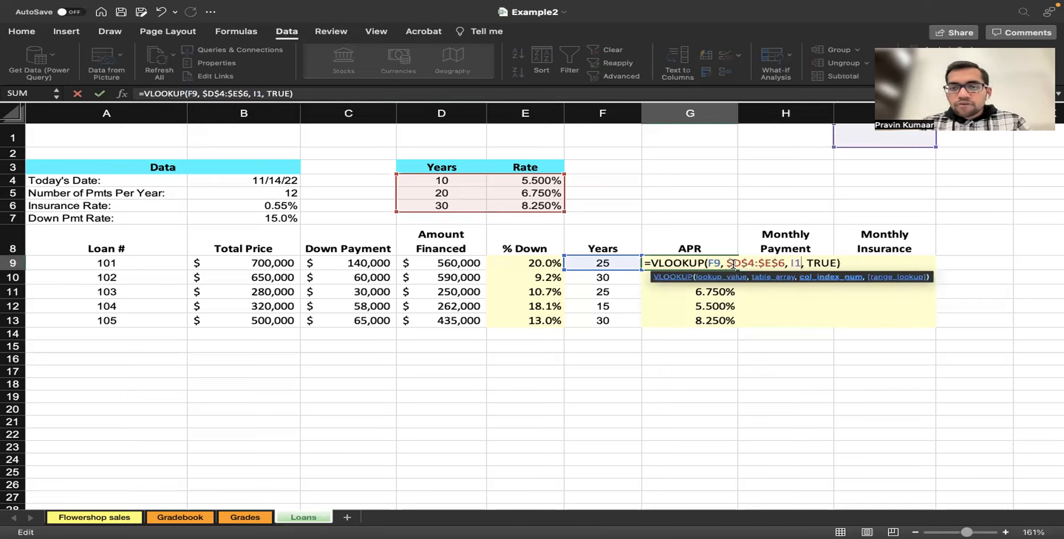
key(BackSpace)
key(BackSpace)
text(2)
key(Return)
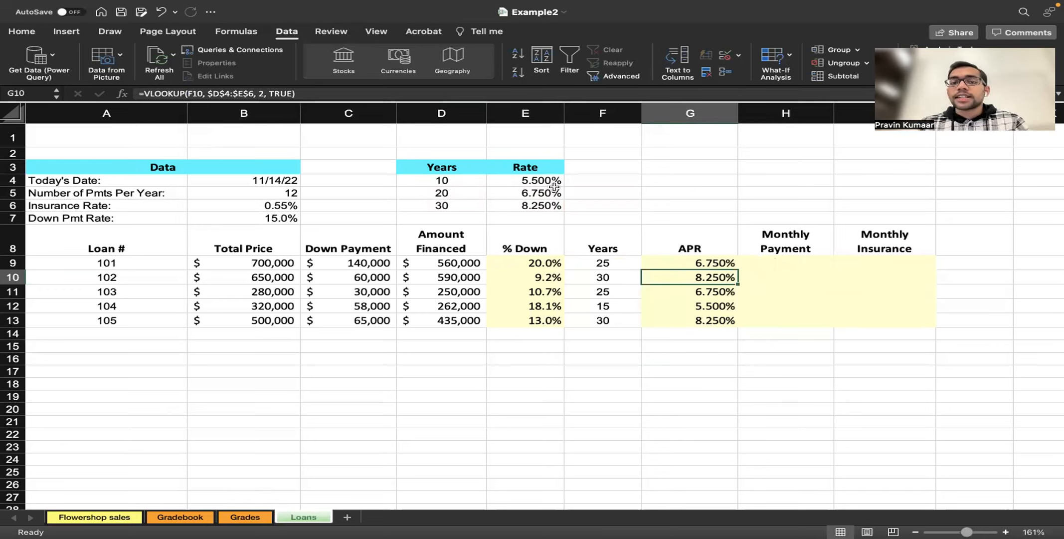
- Examine G9's VLOOKUP formula and highlight its lookup table range D4:E6
click(465, 180)
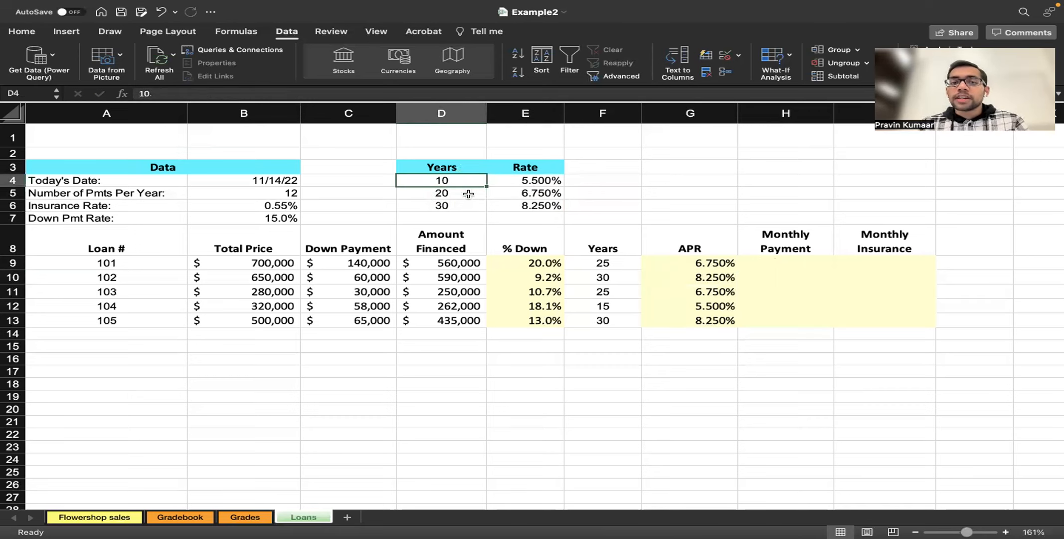
shift+click(520, 207)
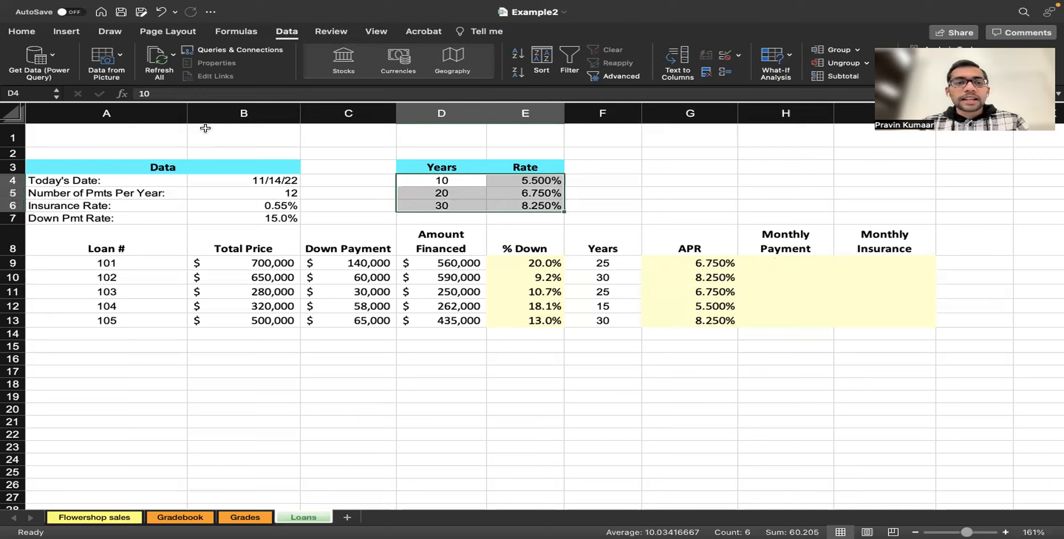
click(690, 262)
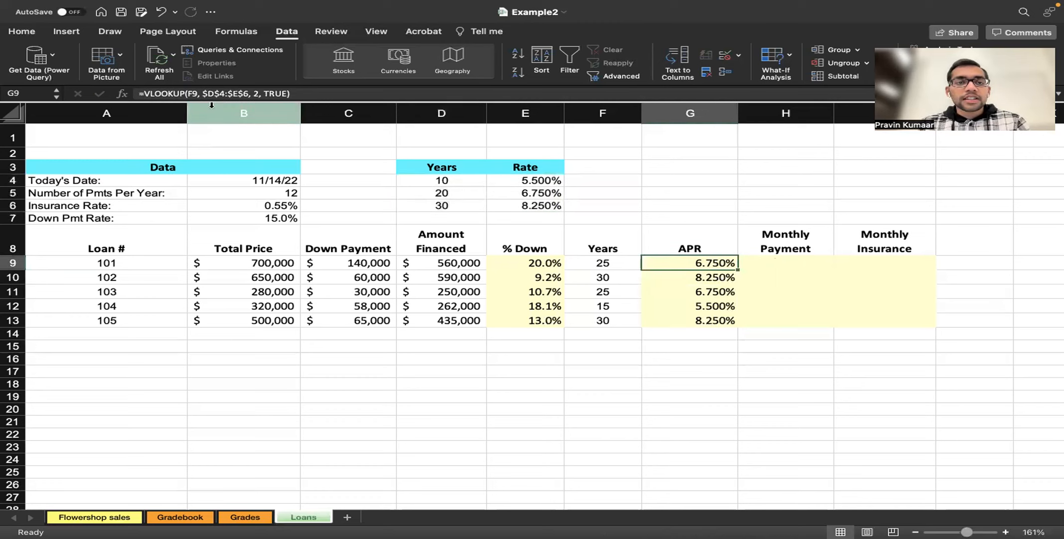
click(443, 177)
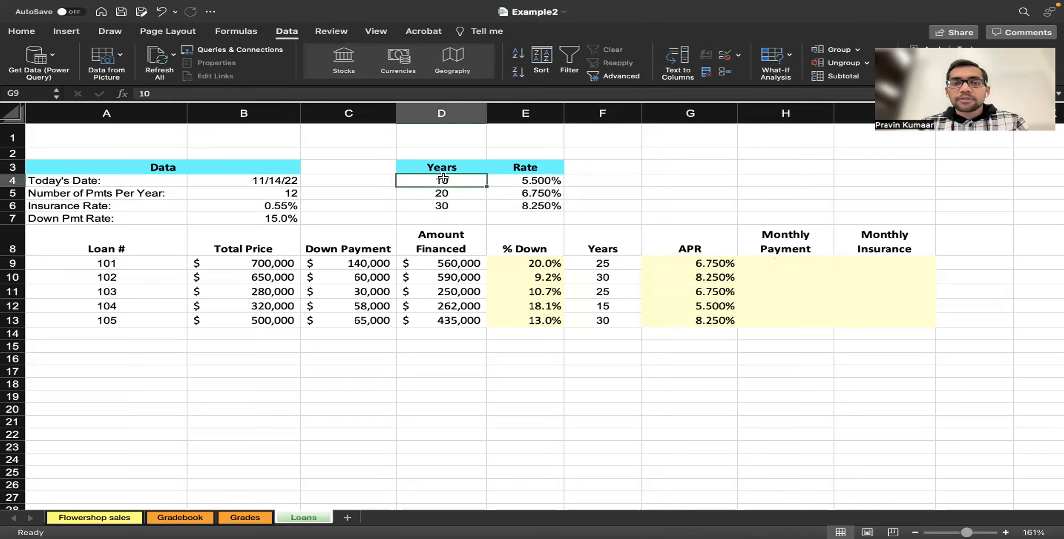
shift+click(493, 200)
shift+click(513, 219)
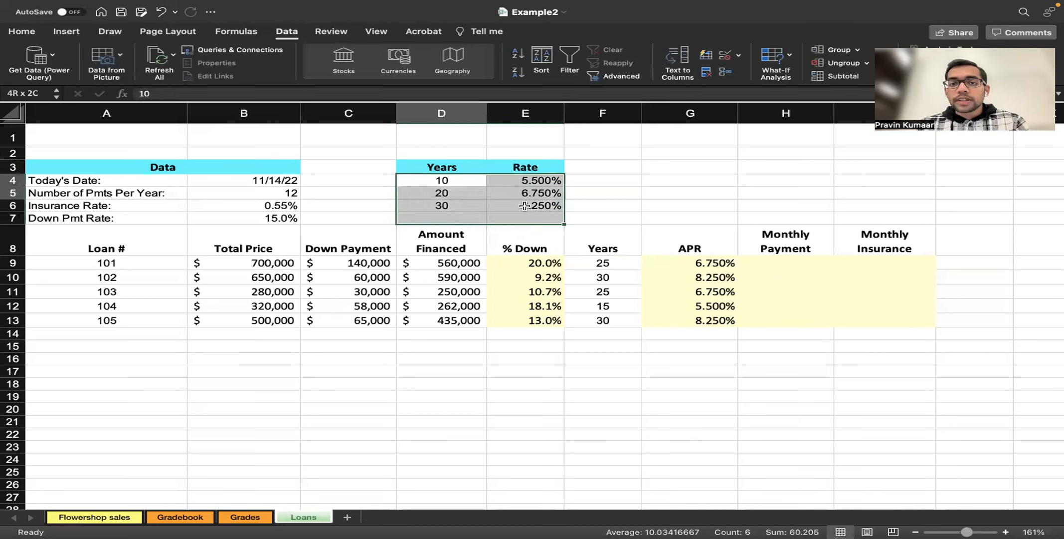
shift+click(524, 206)
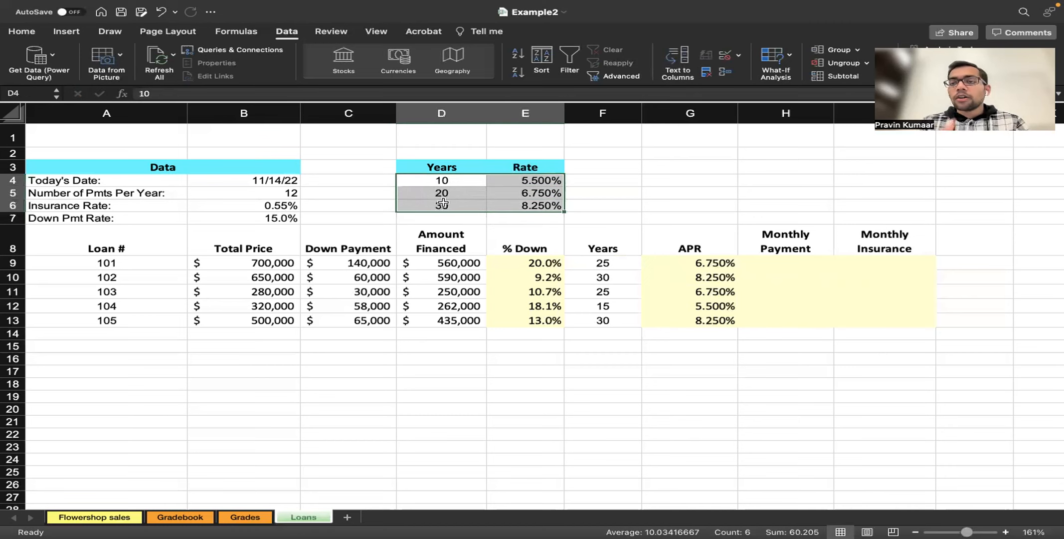
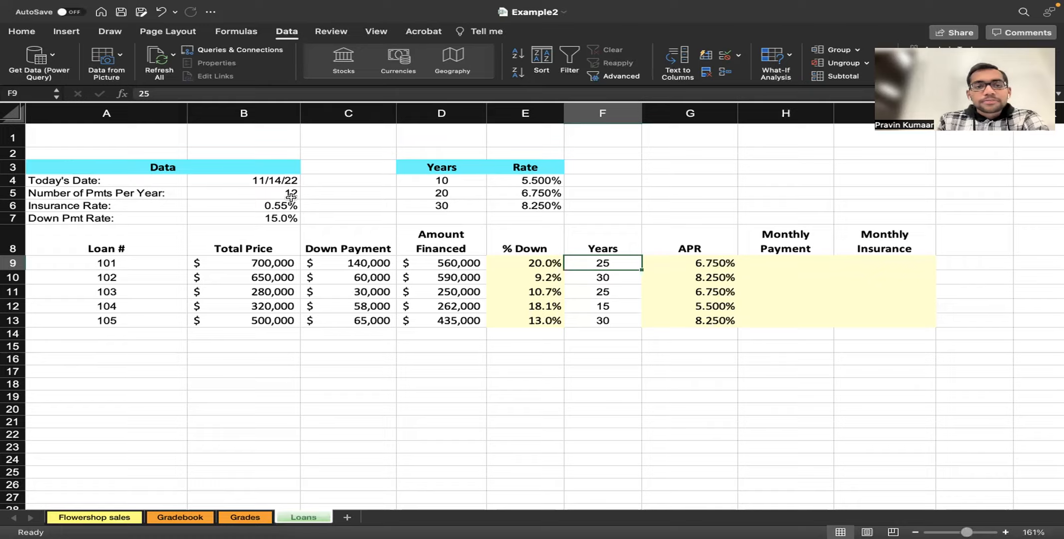
- Switch to Google Slides to read the Monthly Payment instructions and compare them with the Loans worksheet in Excel
key(super+Tab)
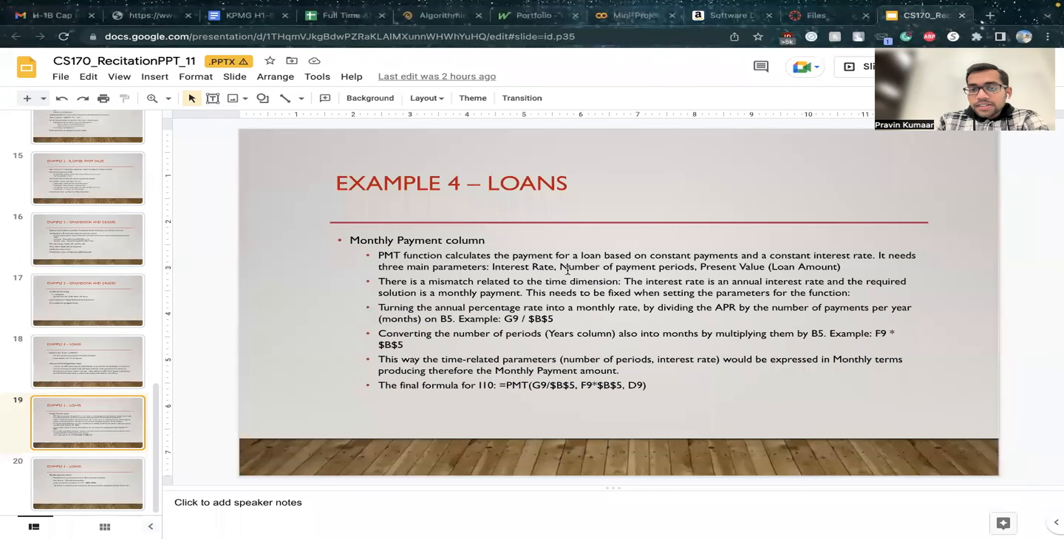
key(super+Tab)
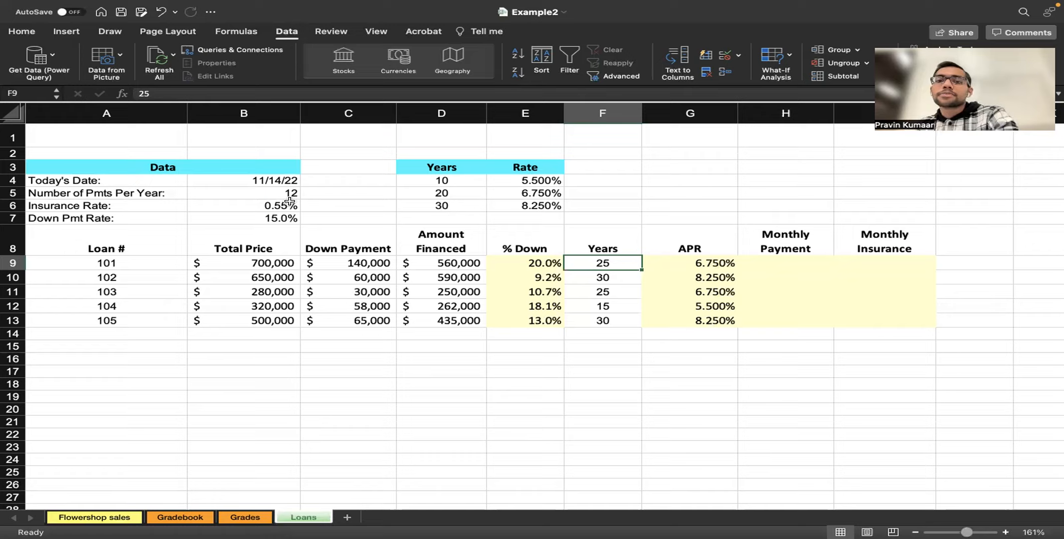
key(super+Tab)
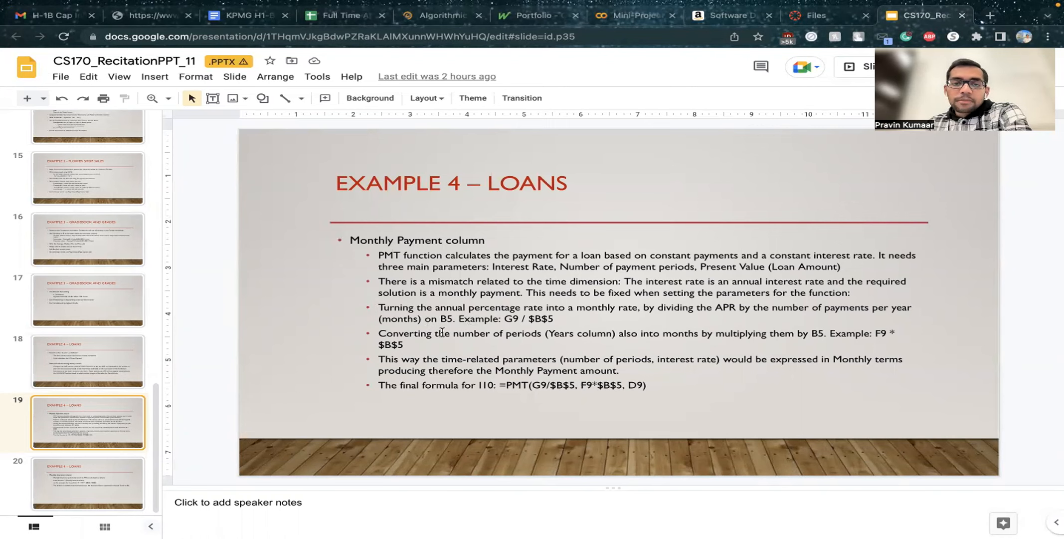
- Return to the Loans worksheet in Excel and compare loan 101's APR in G9 with the payments per year in B5
key(super+Tab)
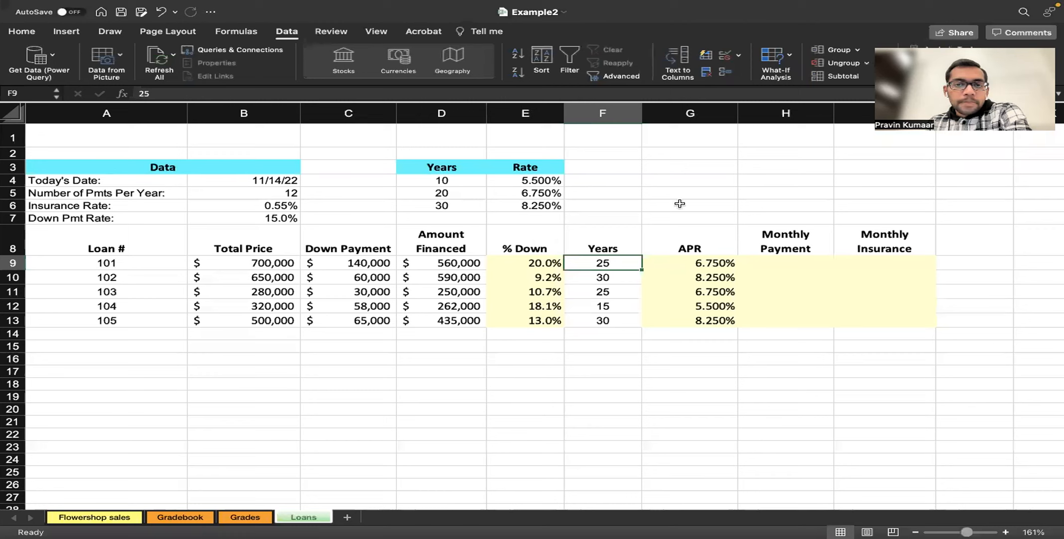
key(Right)
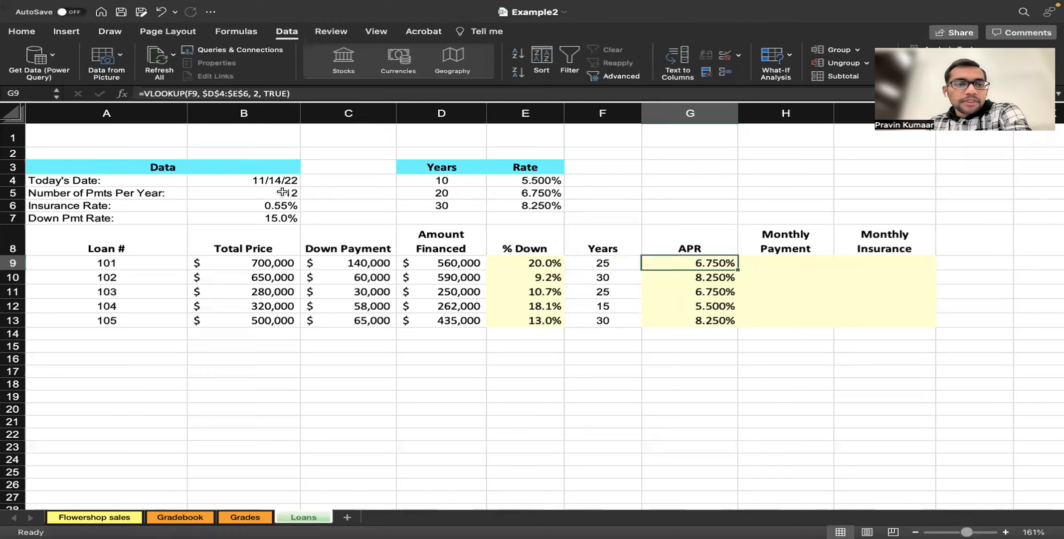
click(282, 192)
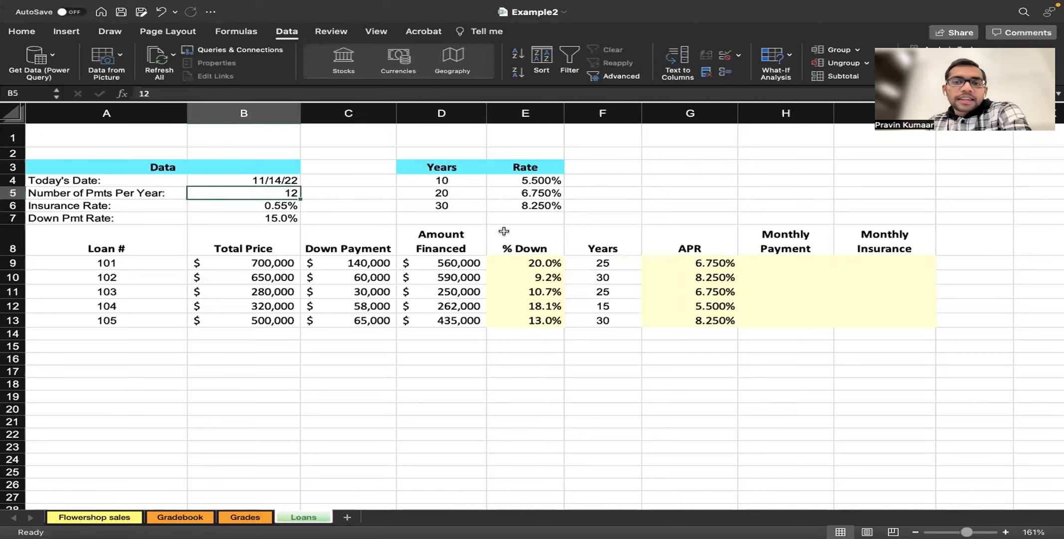
click(696, 267)
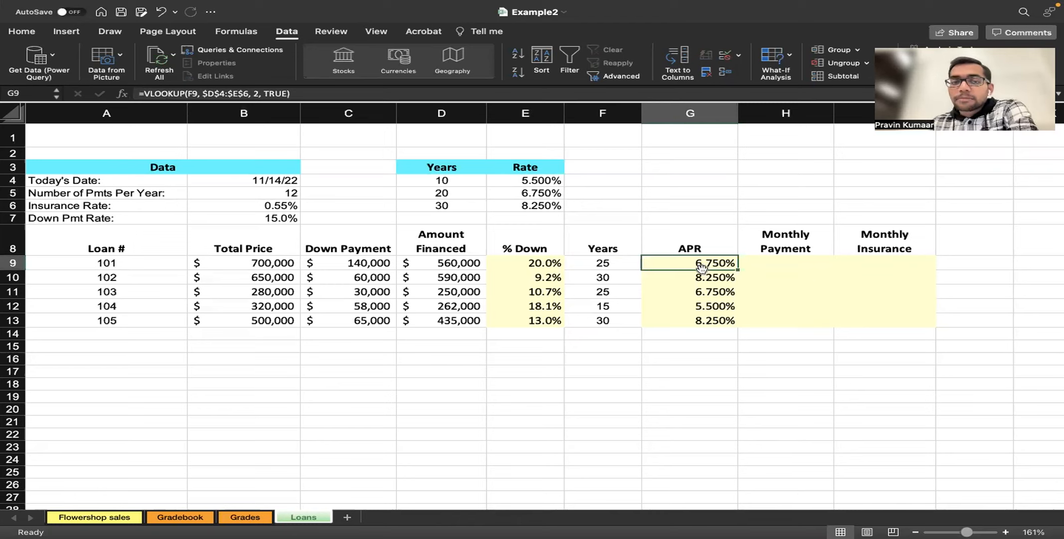
click(287, 192)
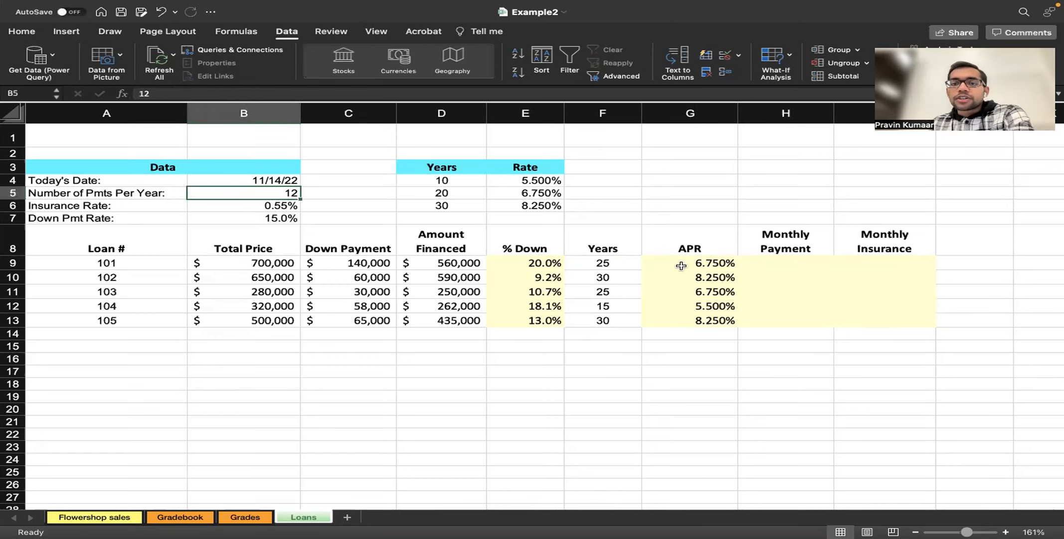
click(723, 264)
click(286, 192)
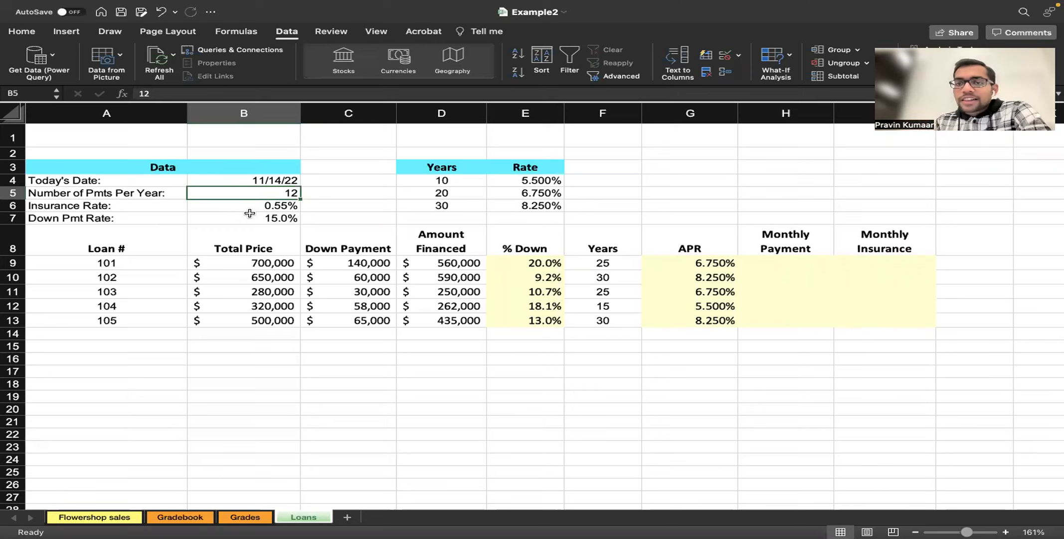
click(712, 264)
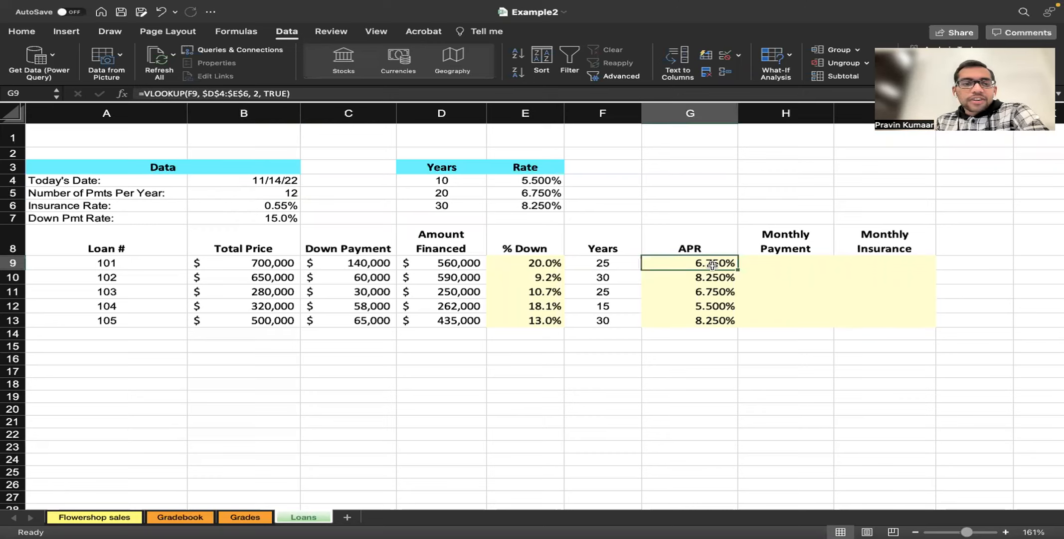
key(Return)
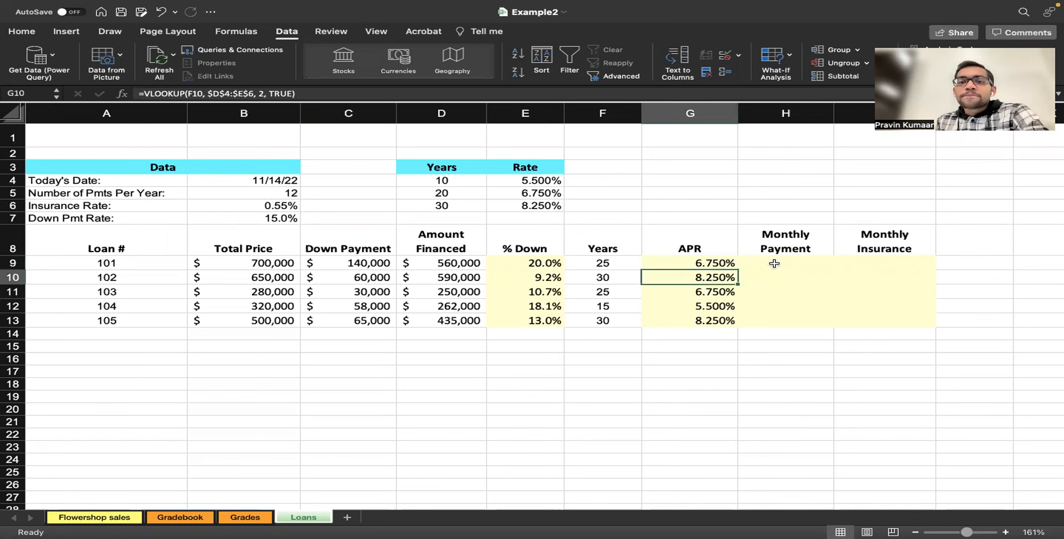
click(774, 264)
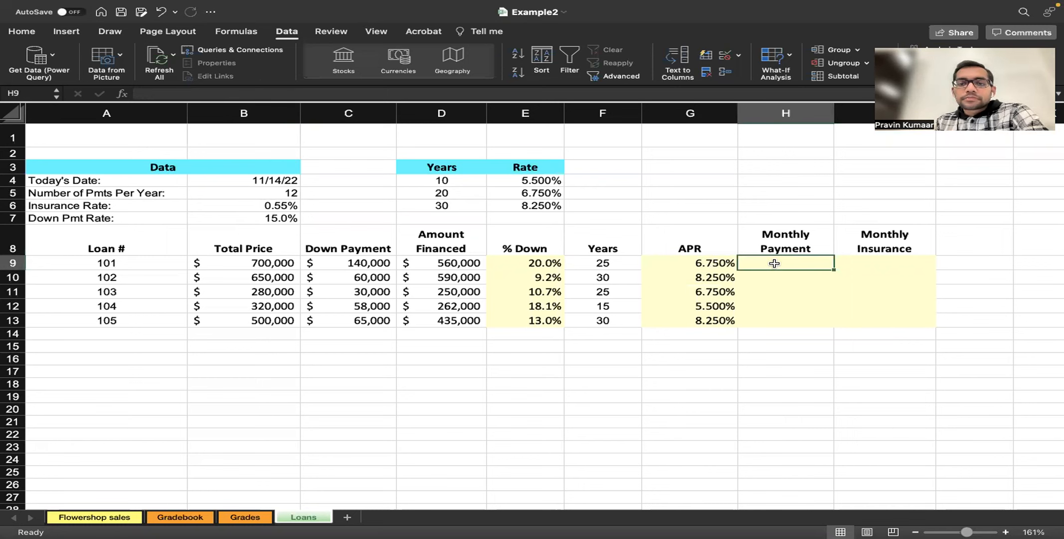
- Reread the Monthly Payment slide in Google Slides and, in Excel, compare the loan term in F9 with the payments per year in B5
key(super+Tab)
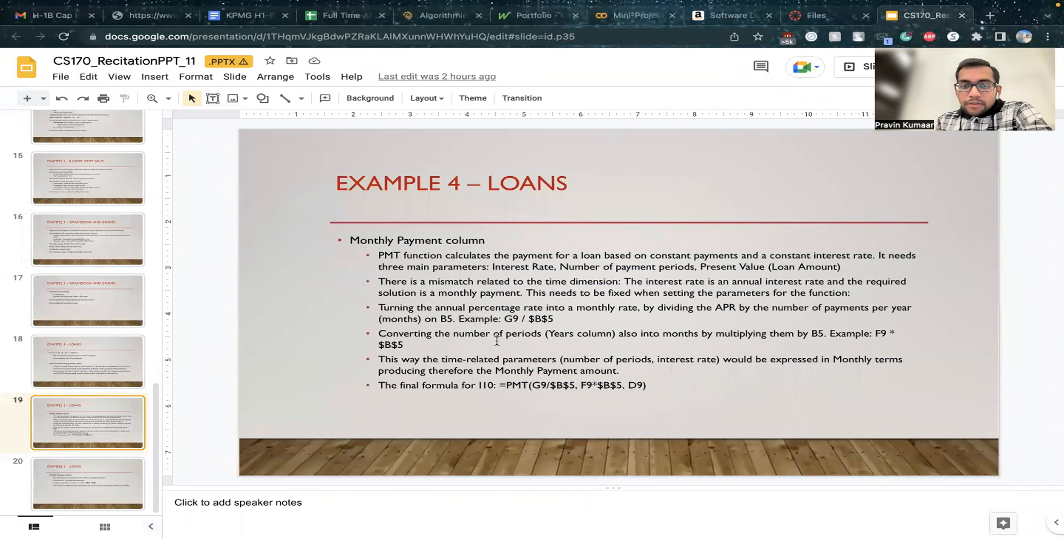
key(super+Tab)
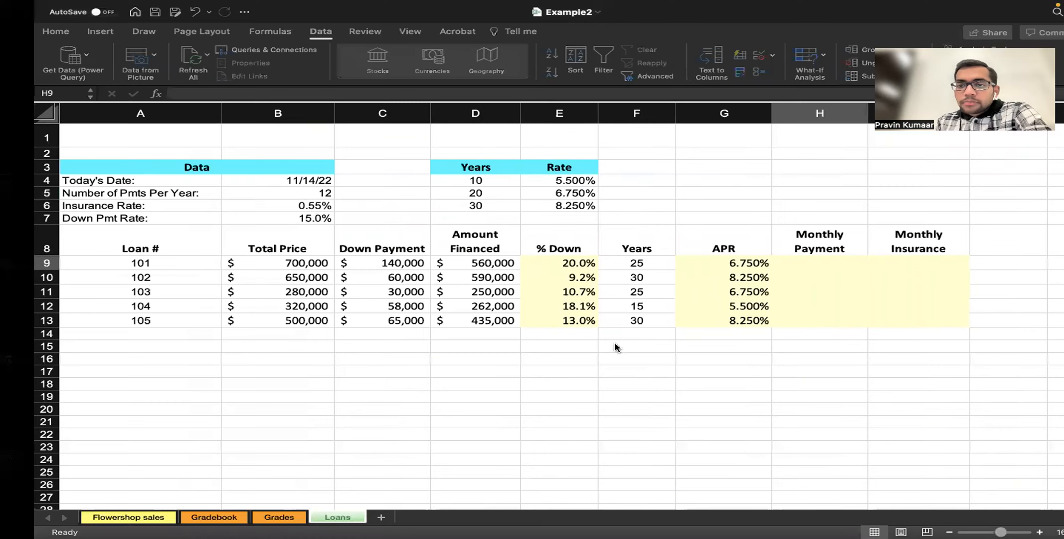
key(super+Tab)
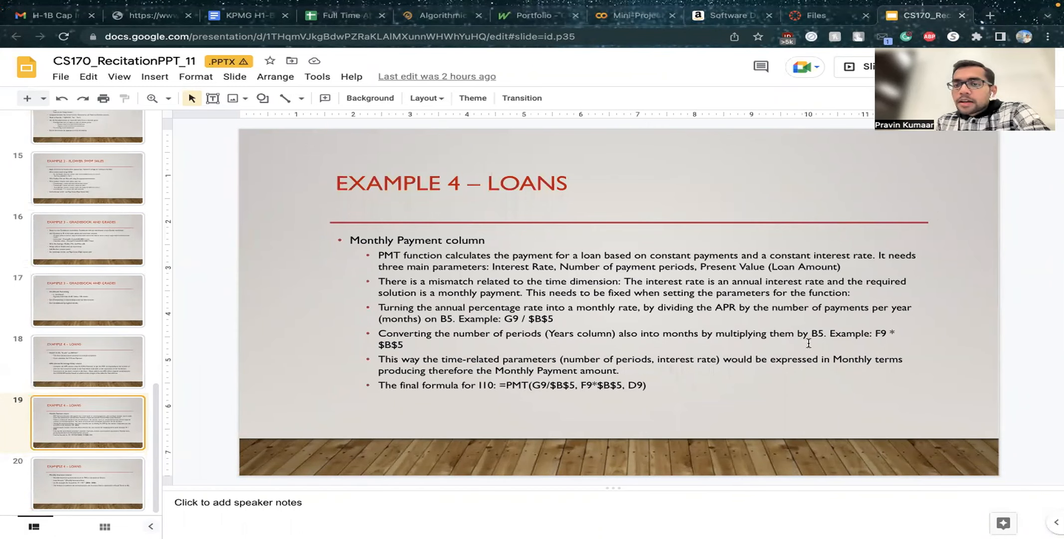
key(ctrl+Left)
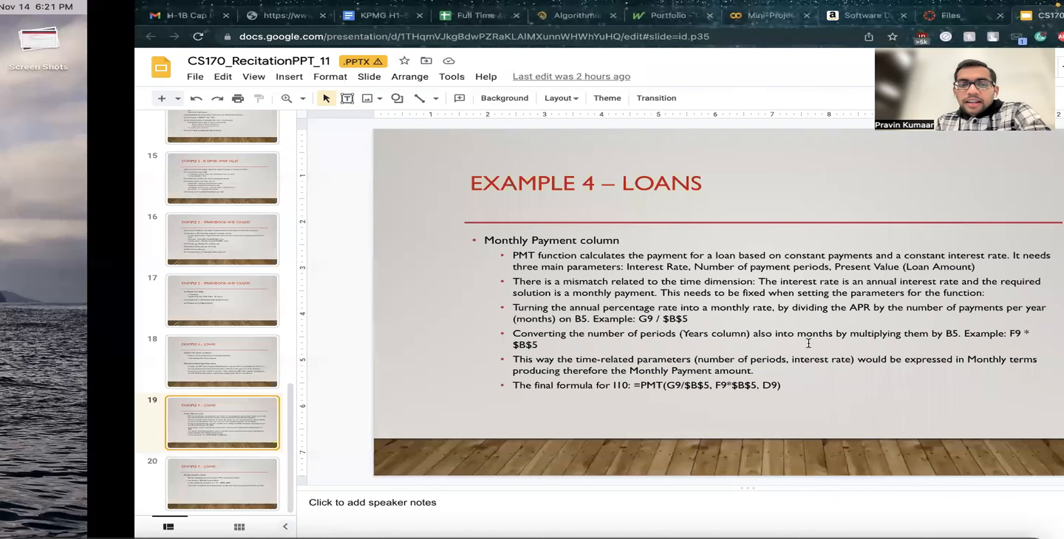
key(ctrl+Right)
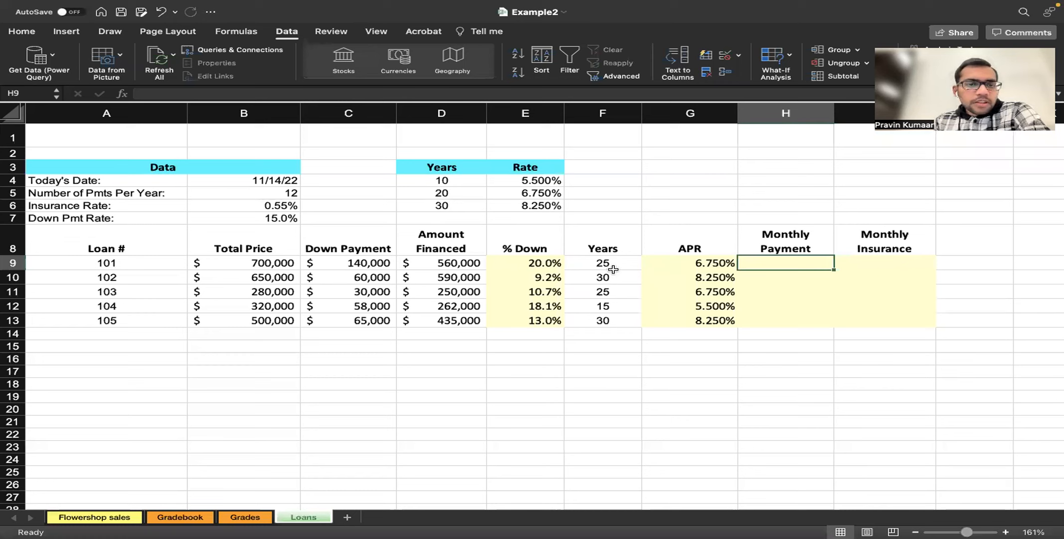
click(613, 269)
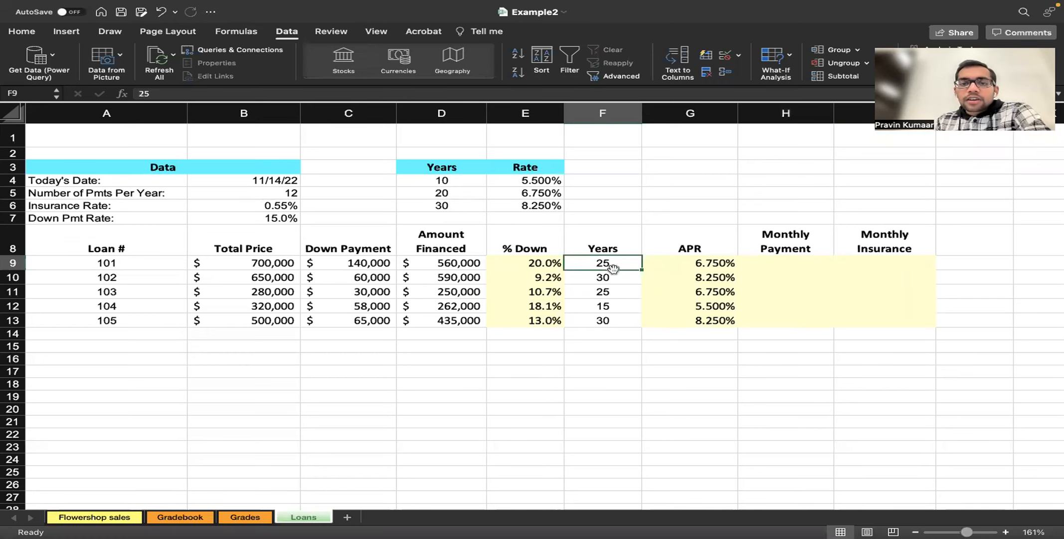
click(286, 194)
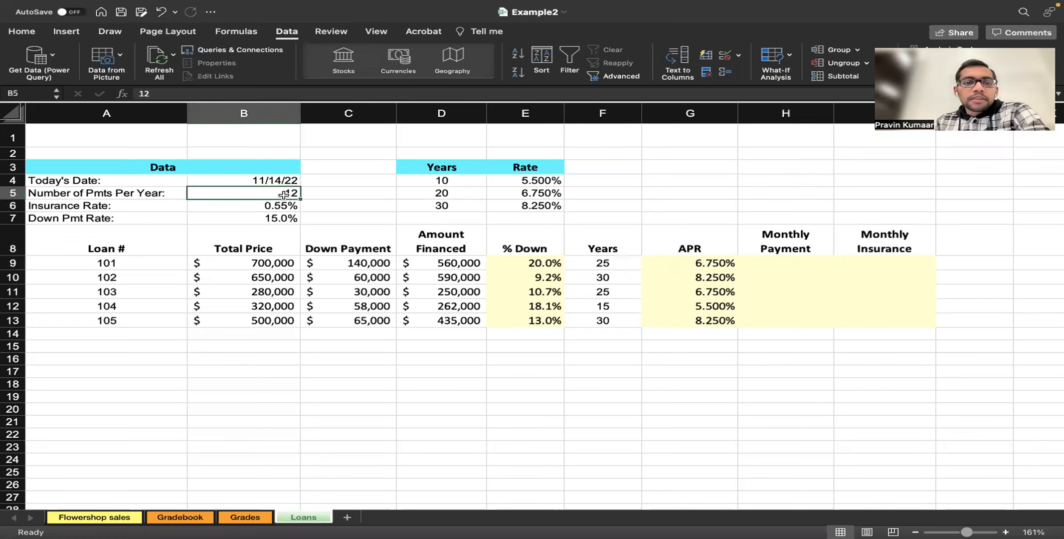
click(594, 263)
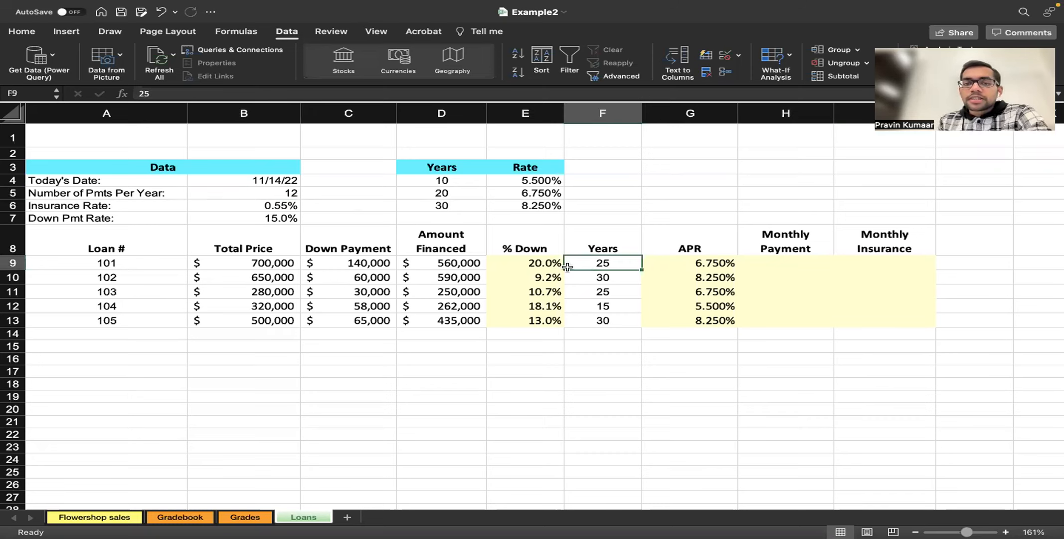
key(super+Tab)
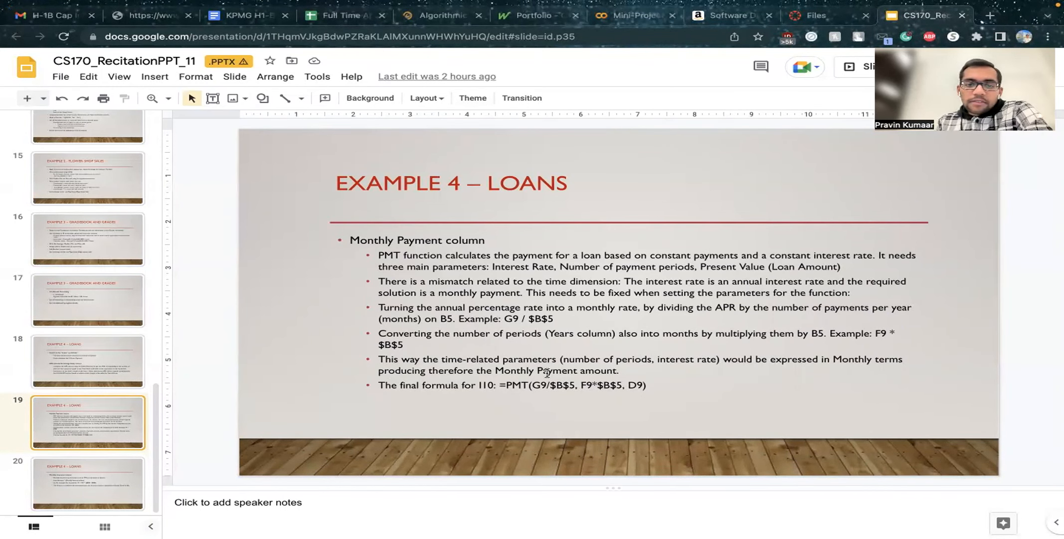
key(ctrl+Right)
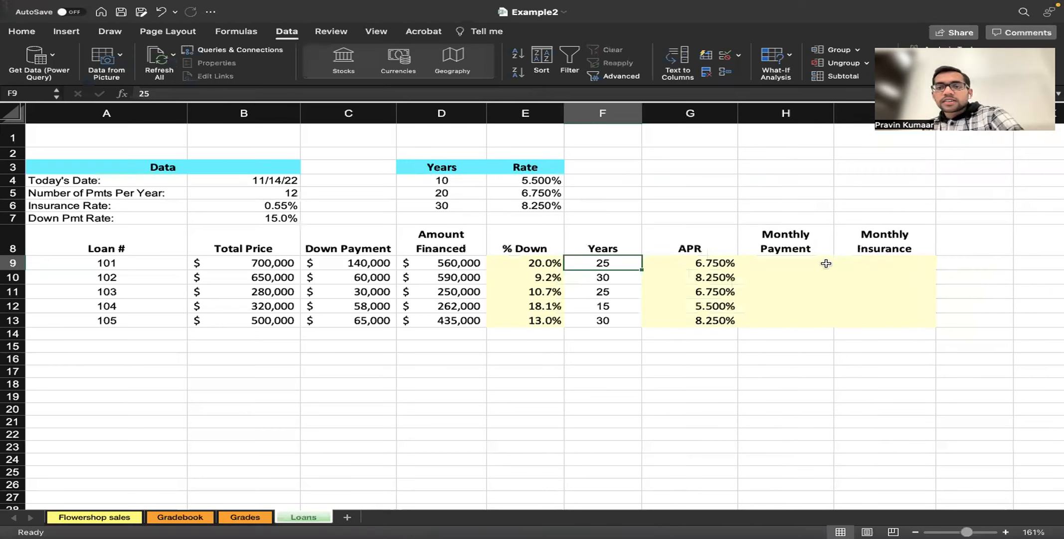
- Begin a PMT formula in H9 with an inner pair of parentheses for the rate argument
click(810, 260)
text(=)
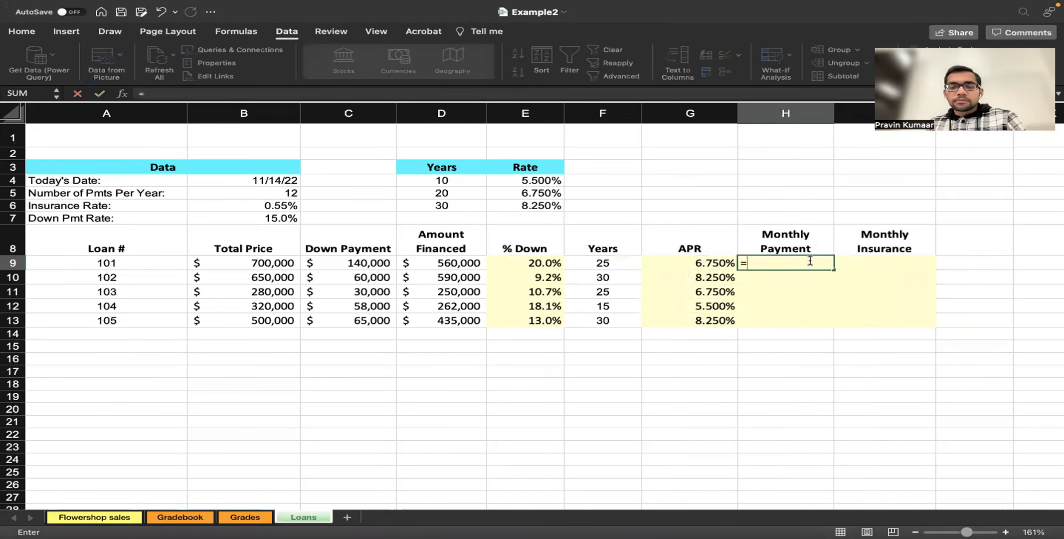
text(PM)
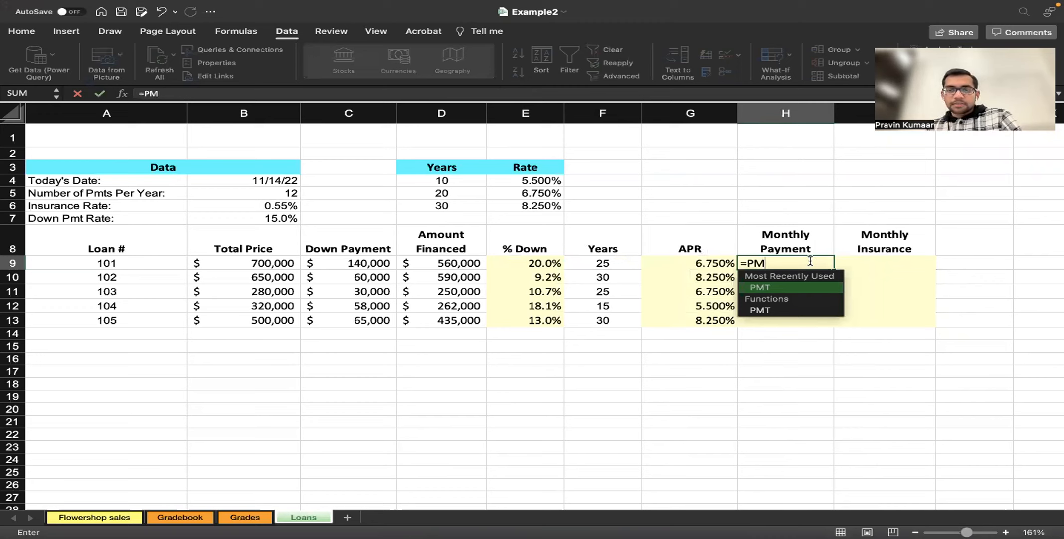
text(T()
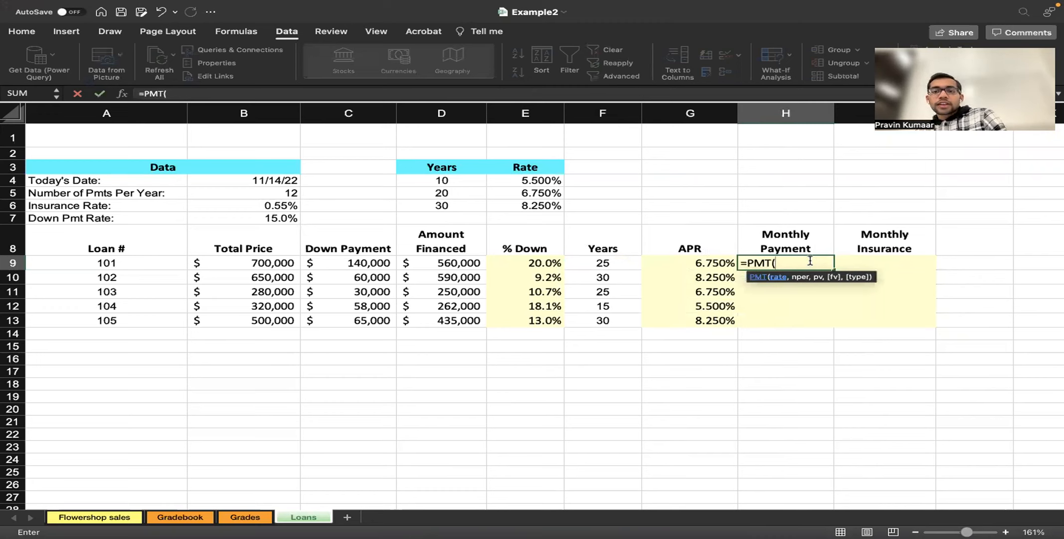
text(())
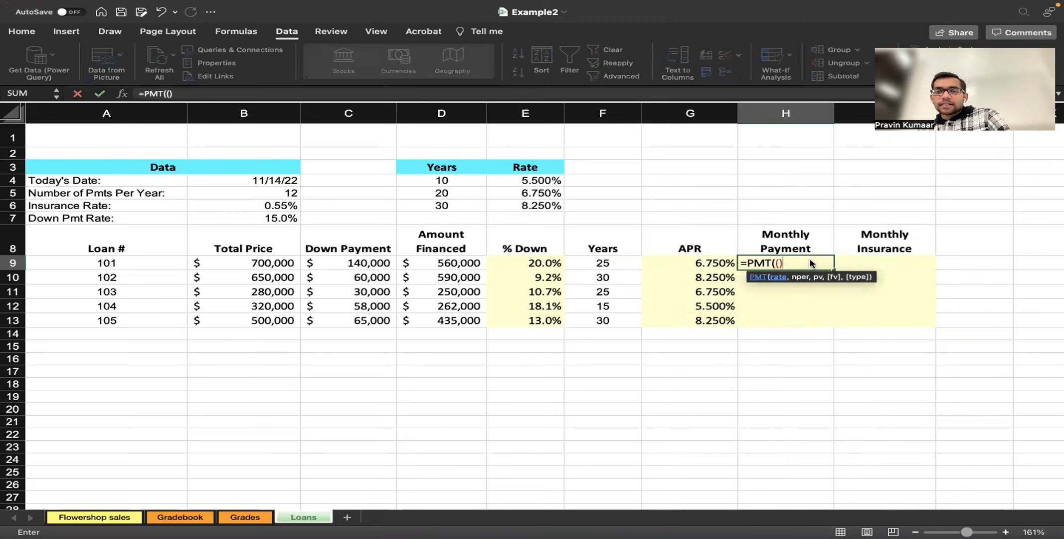
key(Return)
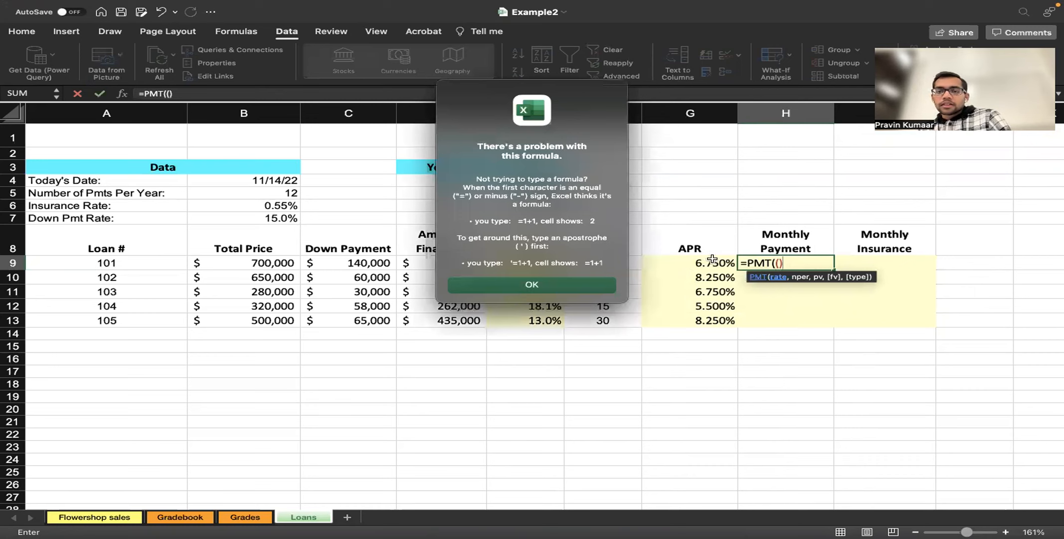
key(Return)
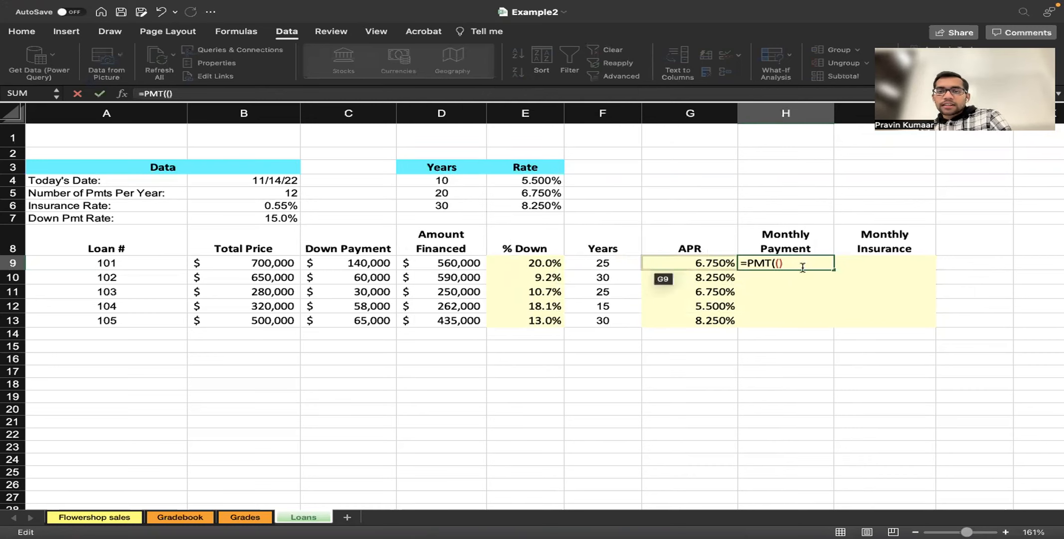
- Fill the inner parentheses of H9's PMT formula with G9/B5 as the monthly rate
click(717, 267)
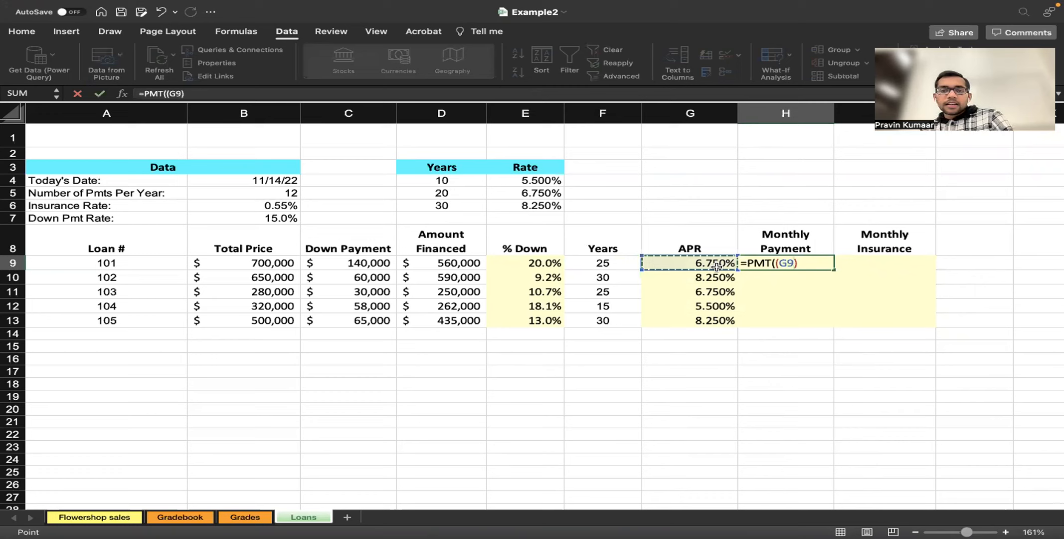
text(/)
click(271, 195)
key(Left)
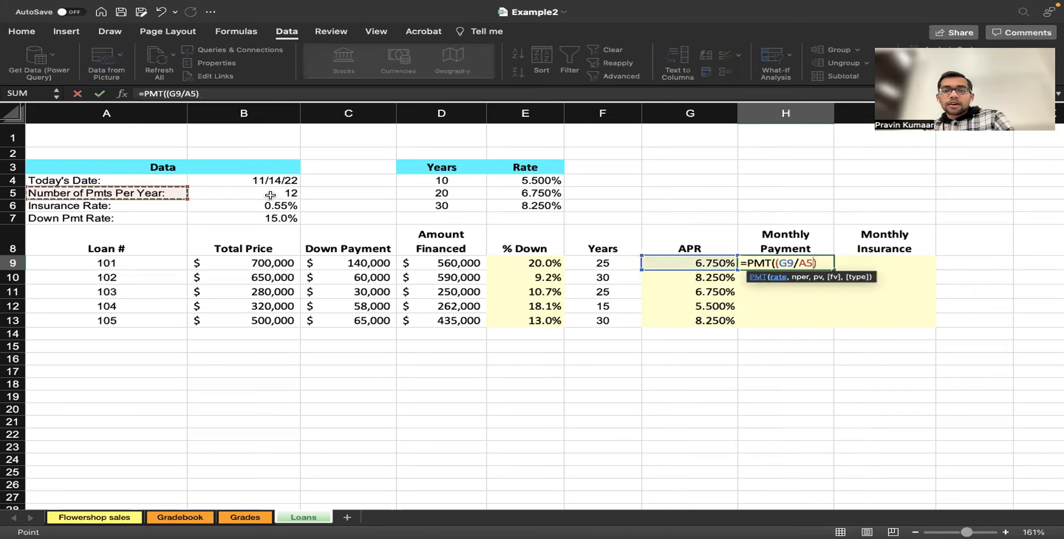
key(Right)
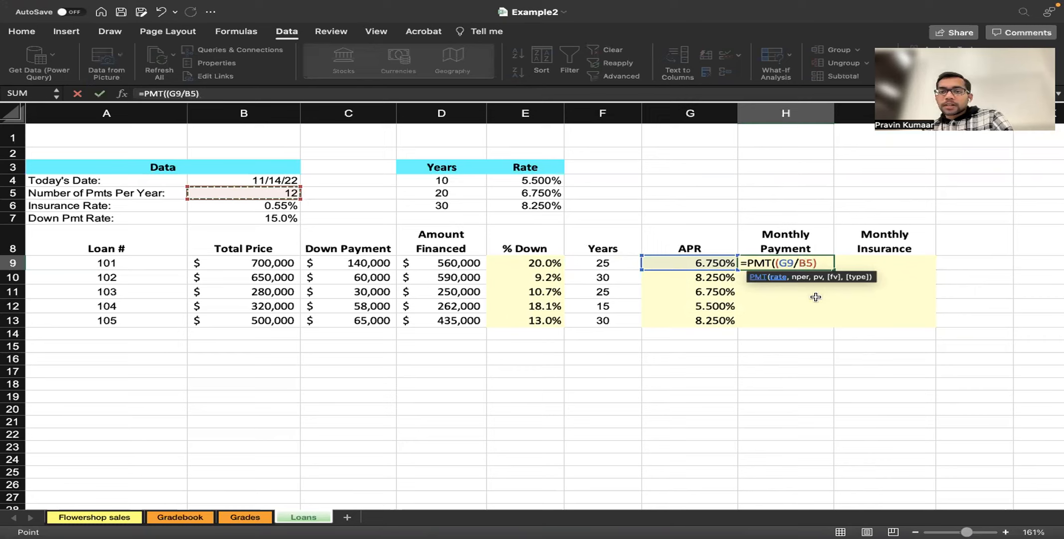
- Make the B5 reference in H9's PMT formula absolute as $B$5 and add a comma to end the rate argument
key(F2)
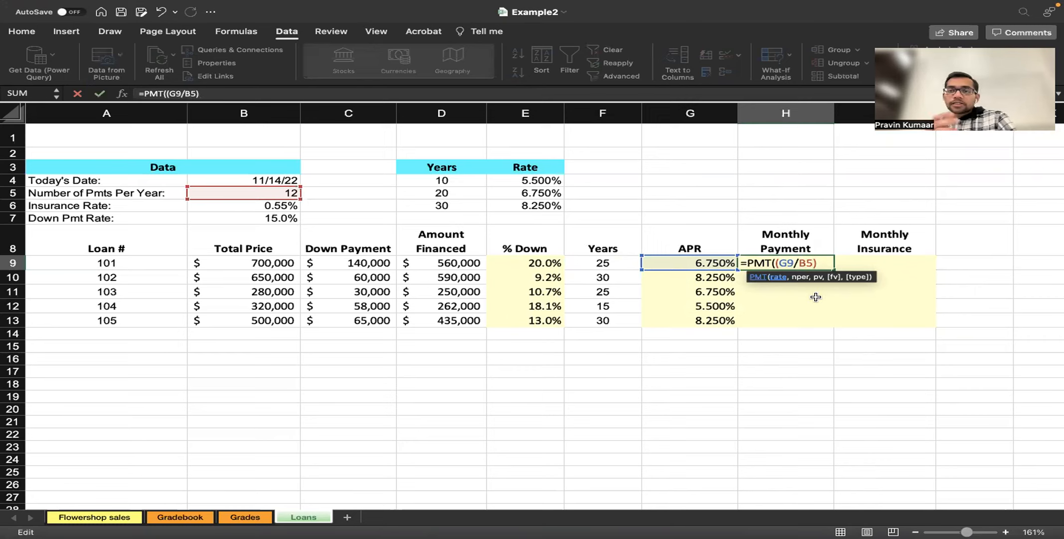
text($)
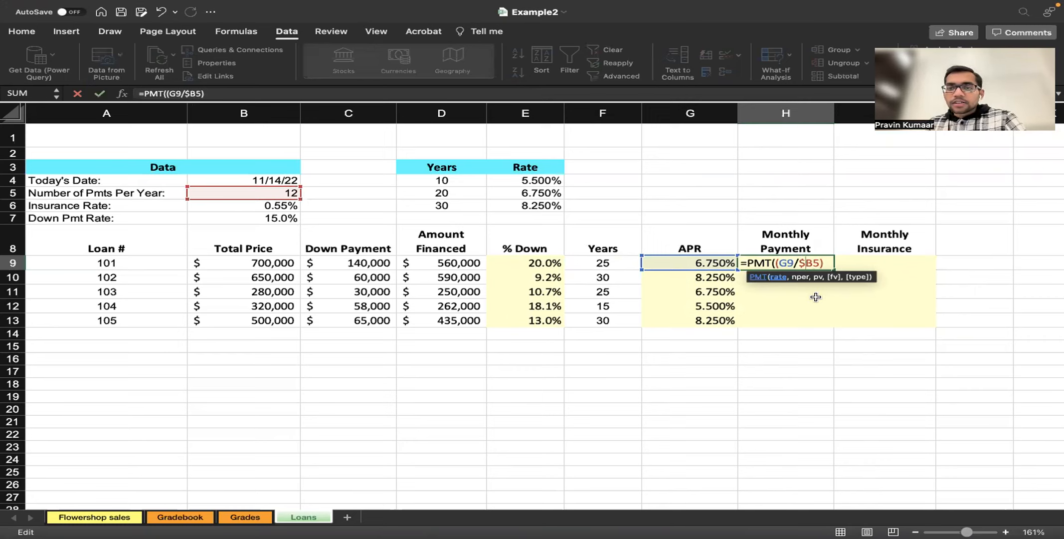
key(Right)
text($5))
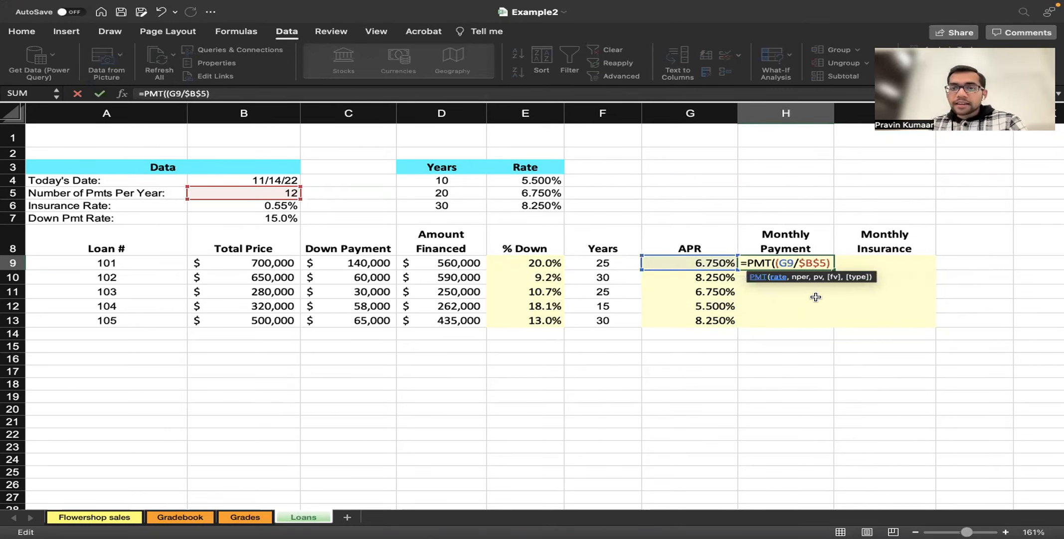
text(,)
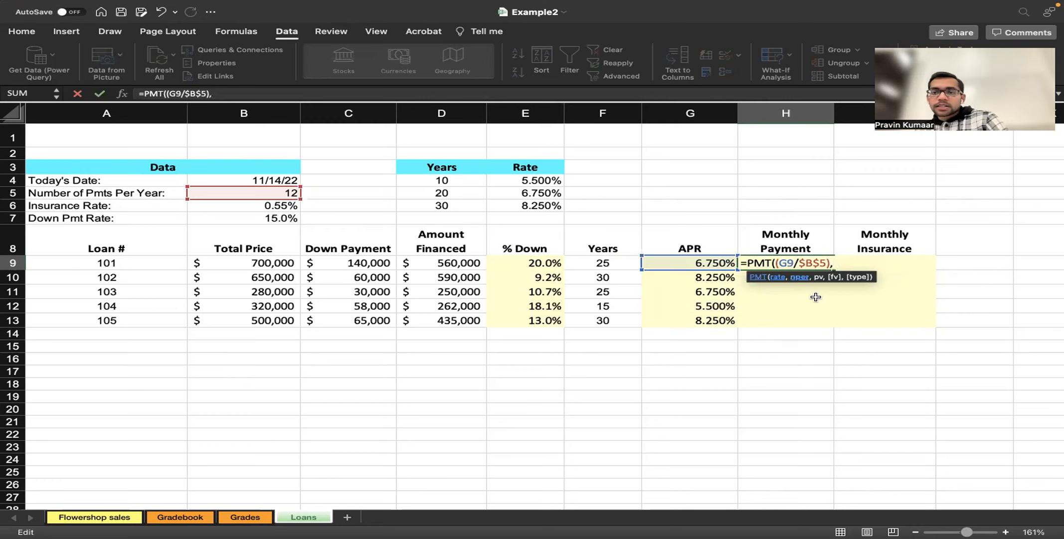
- Open an inner parenthesis for the number-of-periods argument of H9's PMT formula, clearing the stray E9 reference
key(super+Tab)
key(super+Tab)
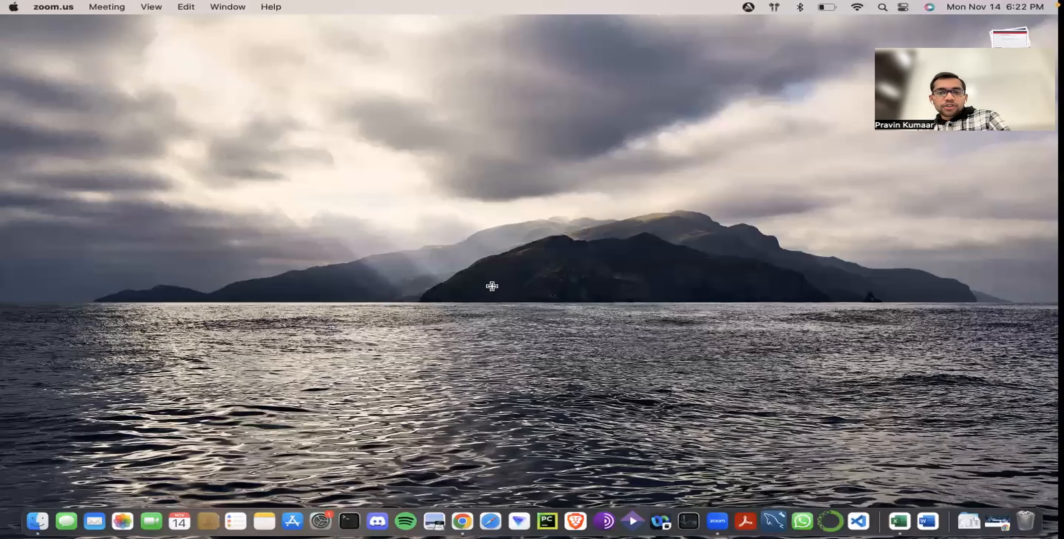
key(super+Tab)
click(615, 261)
key(Left)
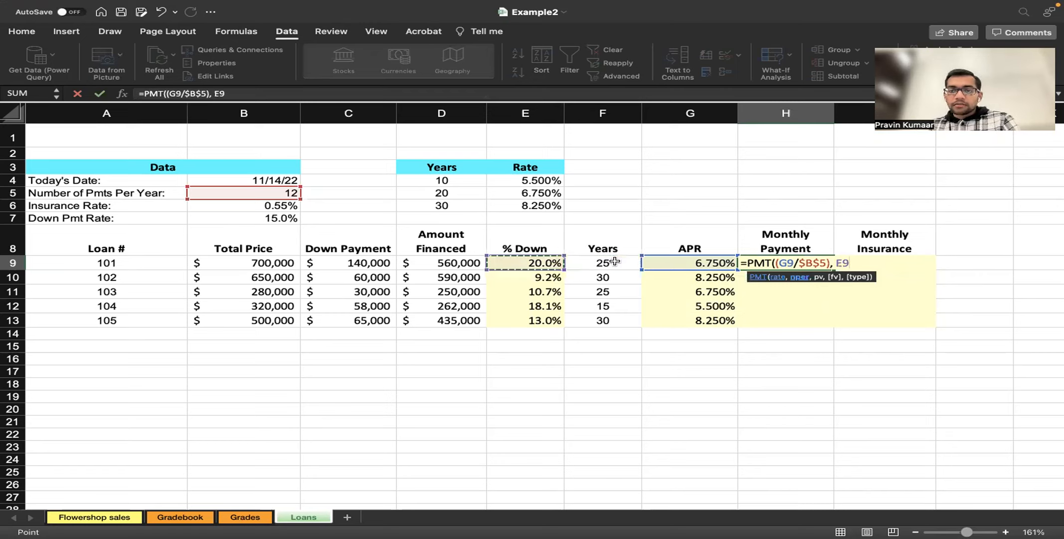
text(\)
key(BackSpace)
key(BackSpace)
key(BackSpace)
text(()
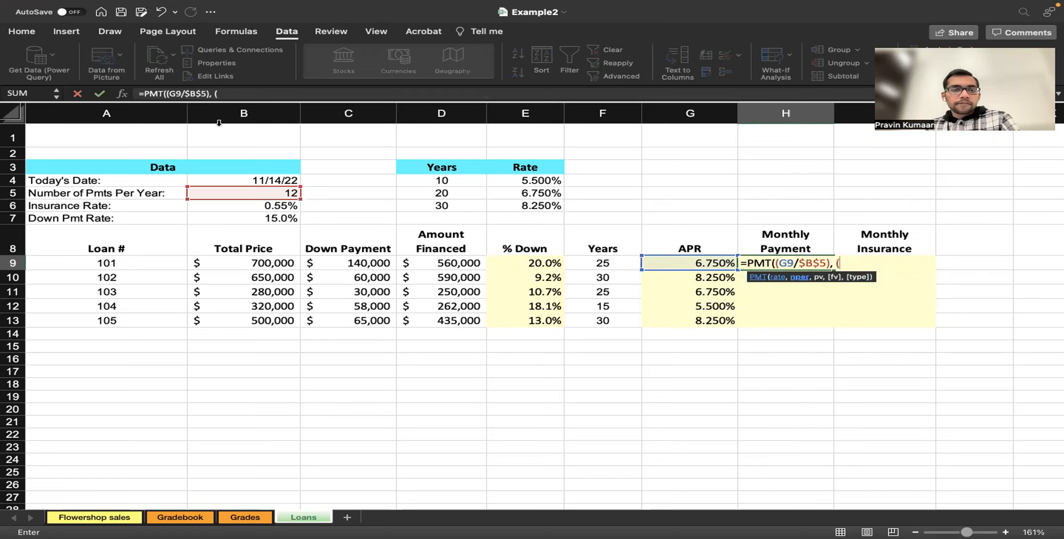
- Enter B5*F9 as the number of periods inside the inner parentheses of H9's PMT formula
click(235, 193)
text(*)
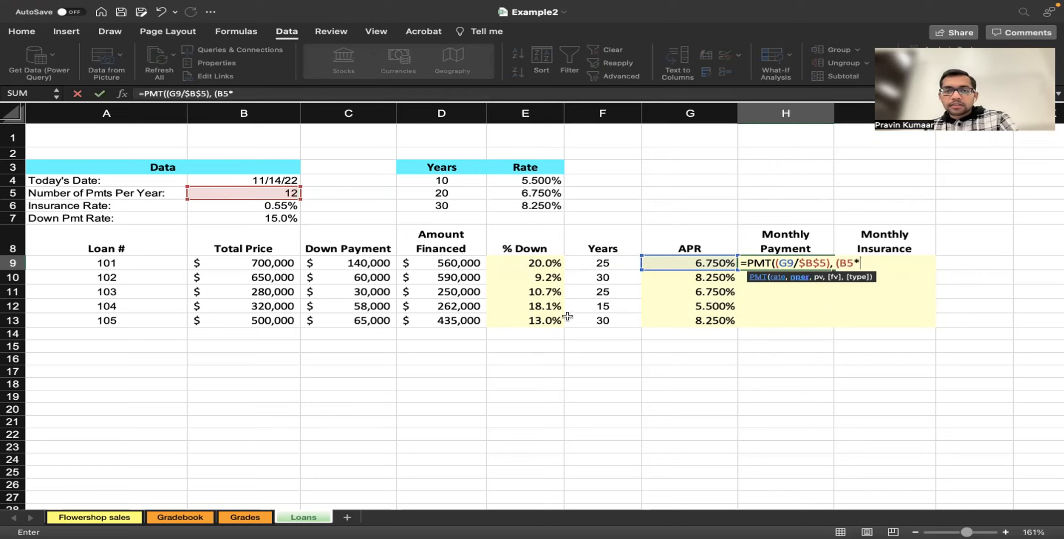
click(631, 264)
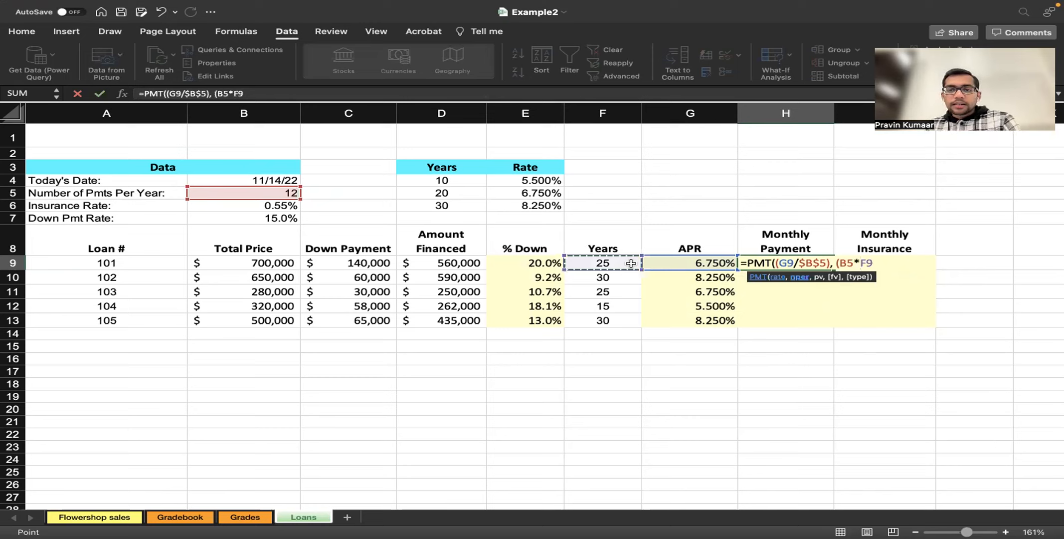
key(Left)
key(Left)
key(Right)
key(F2)
key(Left)
key(Left)
key(Left)
key(Left)
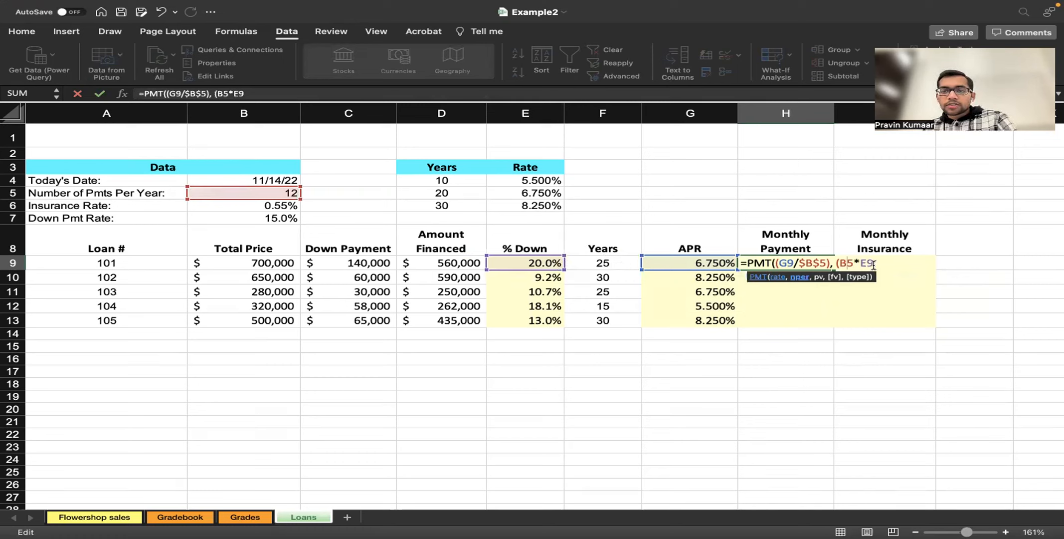
key(BackSpace)
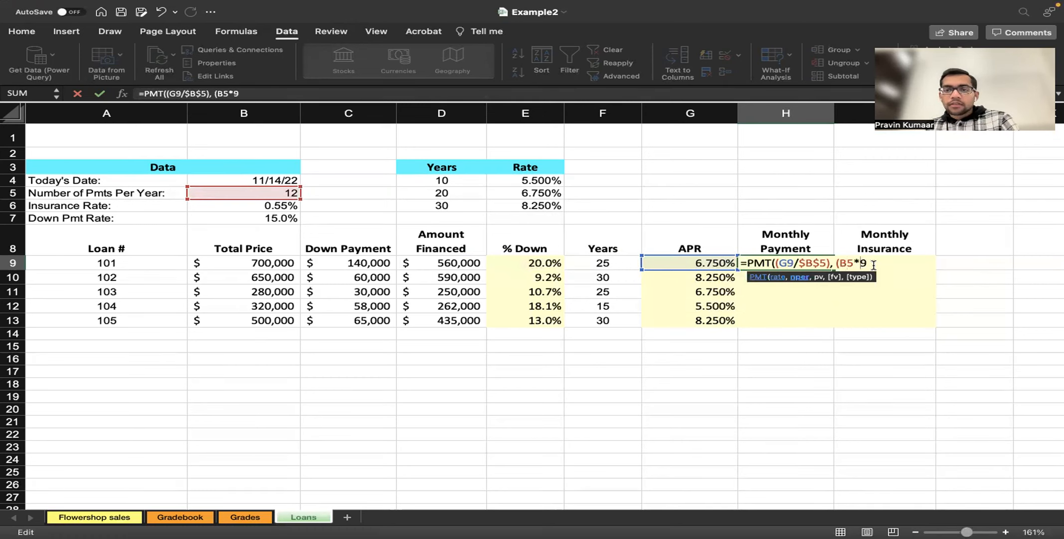
text(F)
- Make the B5 reference in the number-of-periods argument absolute as $B$5, close its parentheses and add a comma
key(Left)
key(Left)
key(Left)
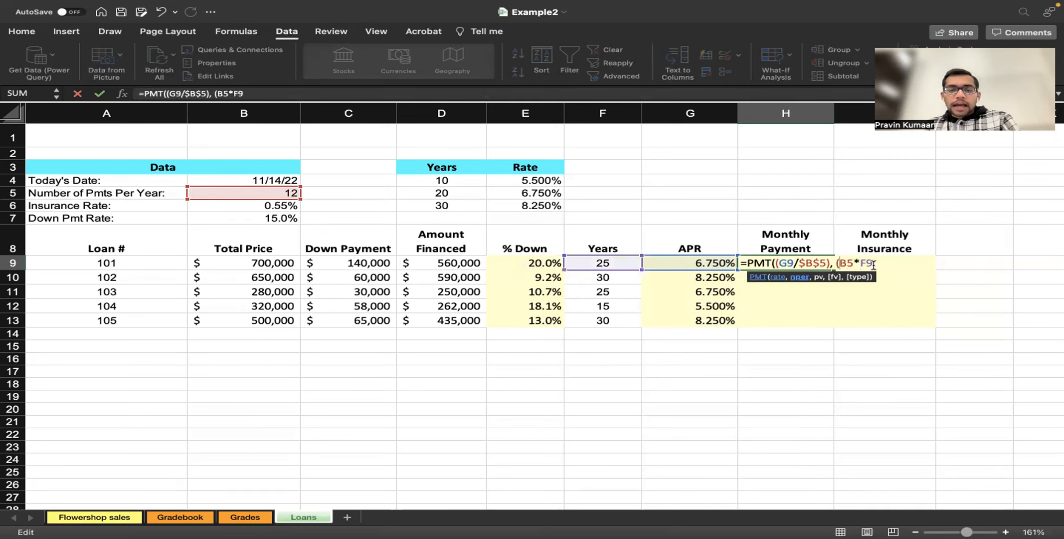
text($)
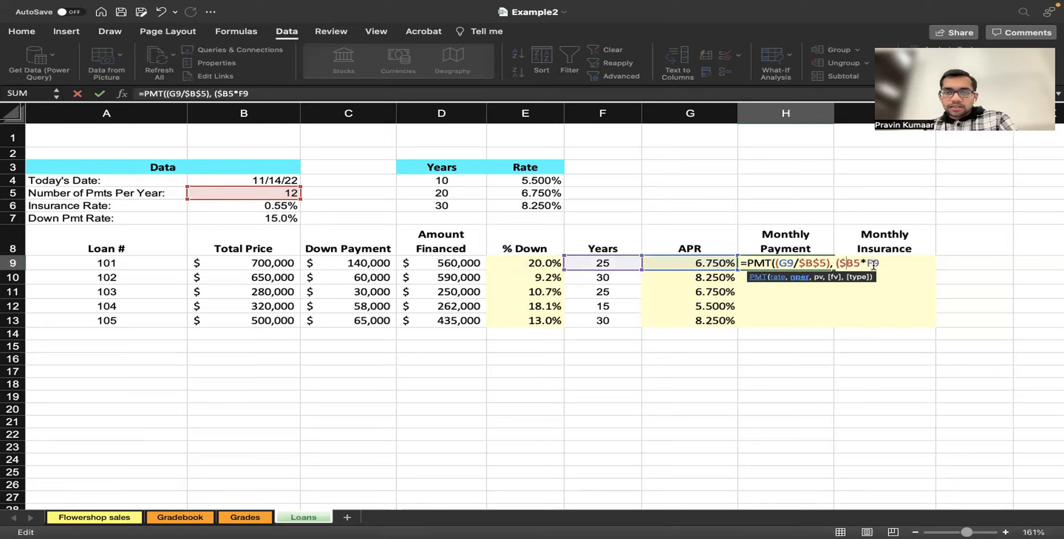
key(Right)
text($)
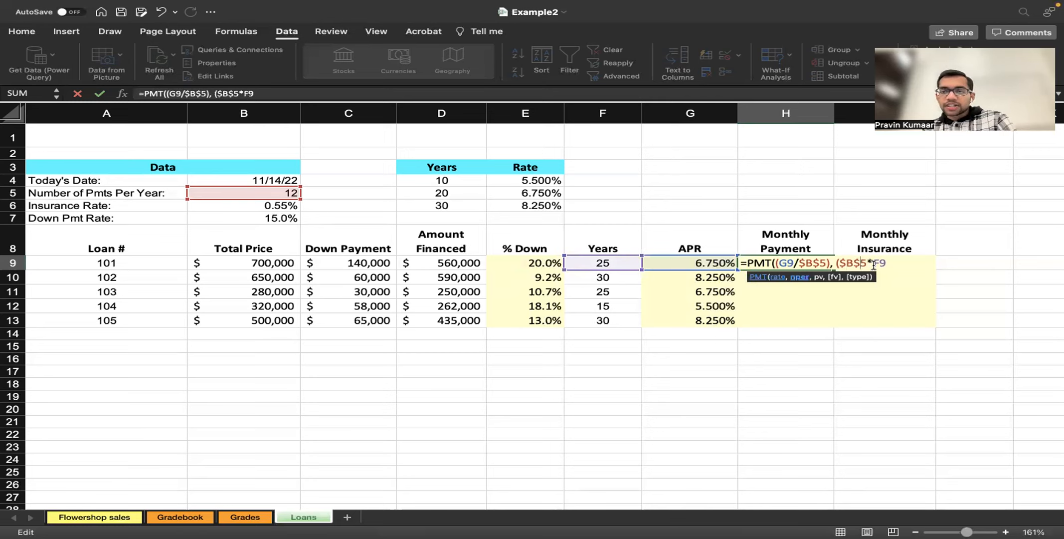
key(Right)
key(Right)
key(Right)
key(Right)
text(),)
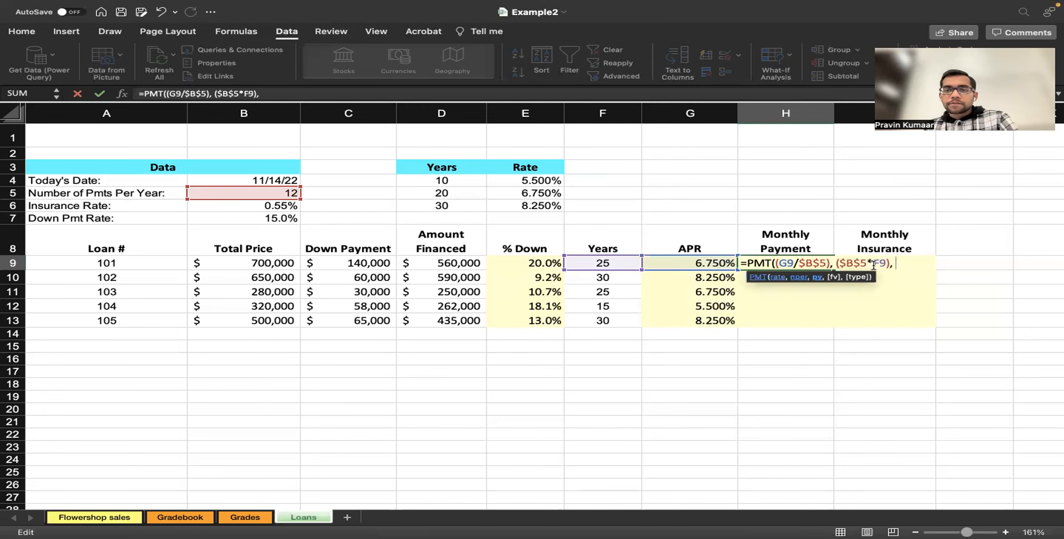
- After consulting the Monthly Payment slide, complete H9's PMT formula with D9 as present value and fill it down to H13
key(ctrl+Left)
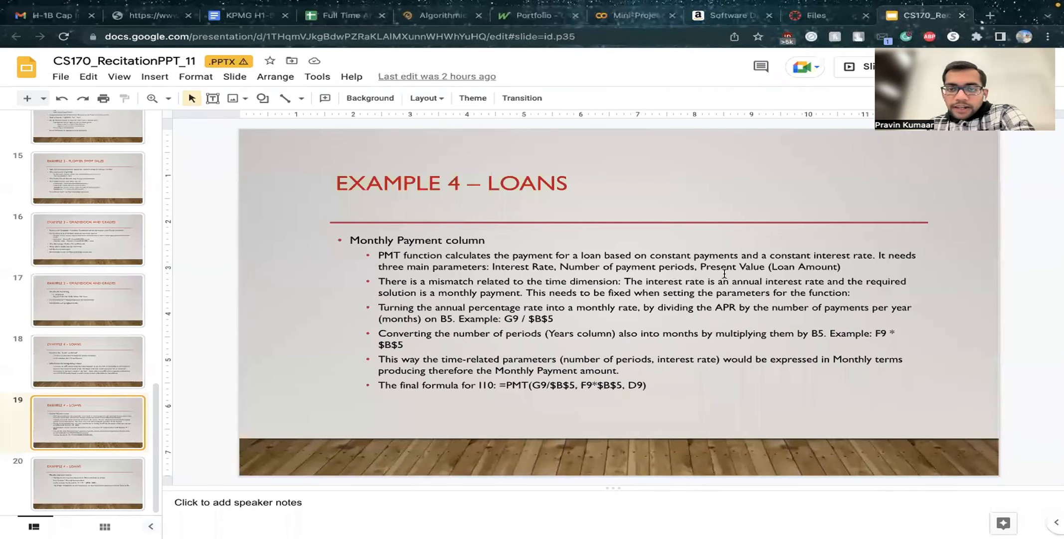
key(ctrl+Right)
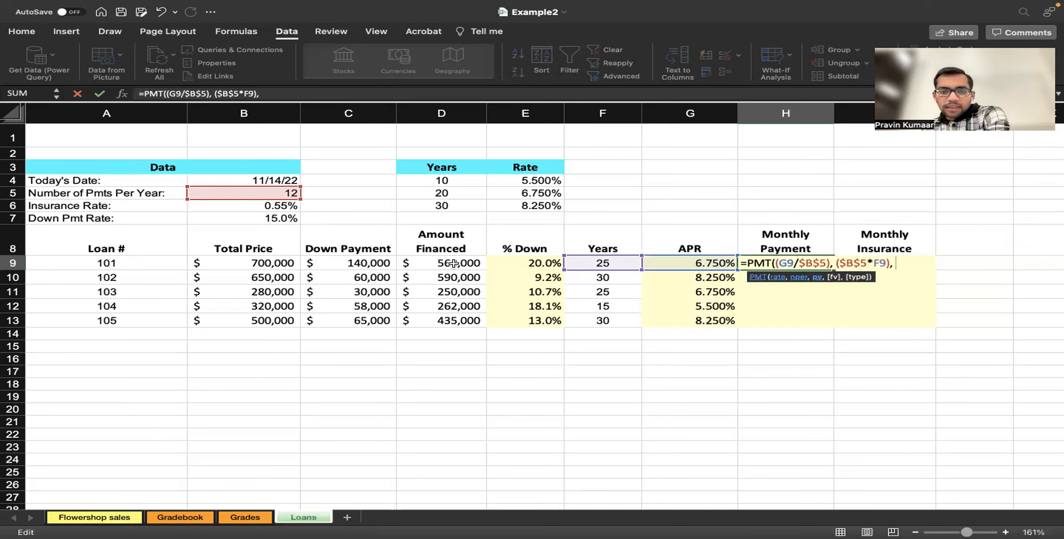
key(ctrl+Left)
key(ctrl+Right)
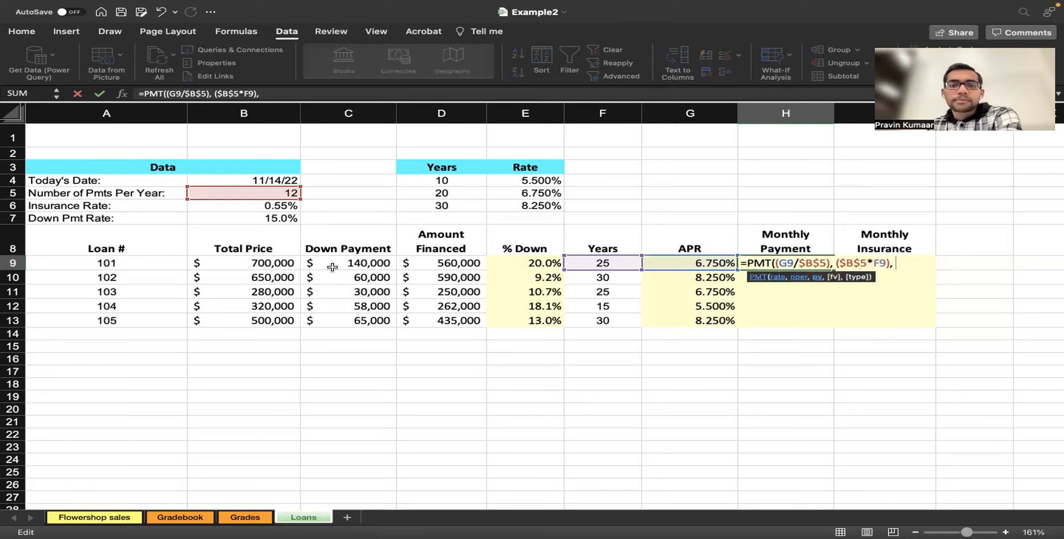
click(470, 263)
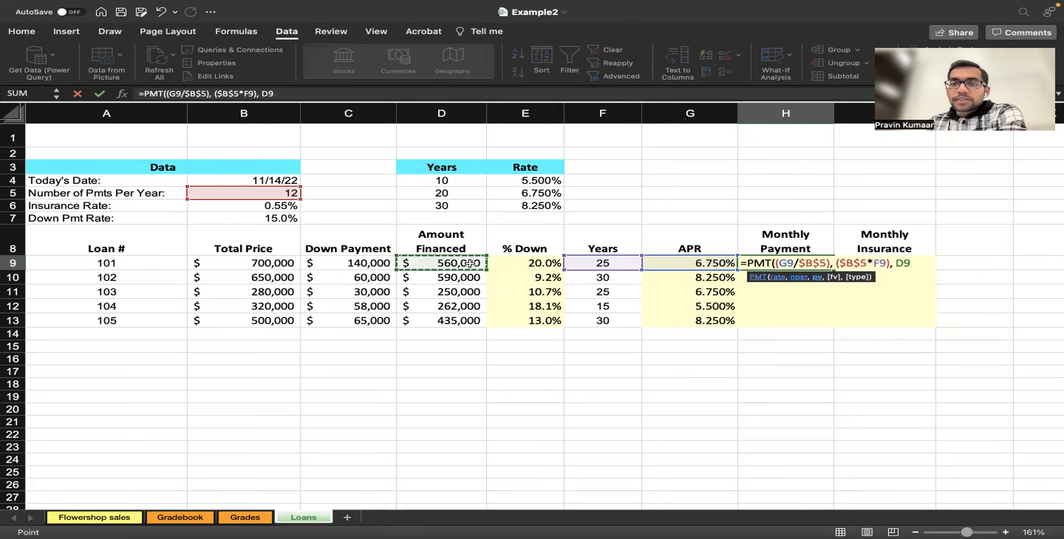
key(Return)
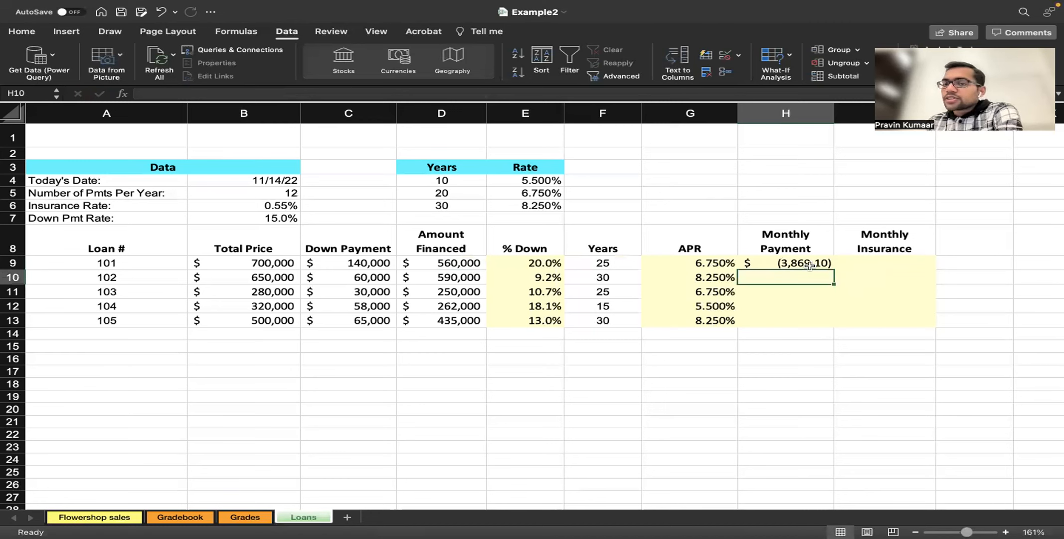
click(829, 267)
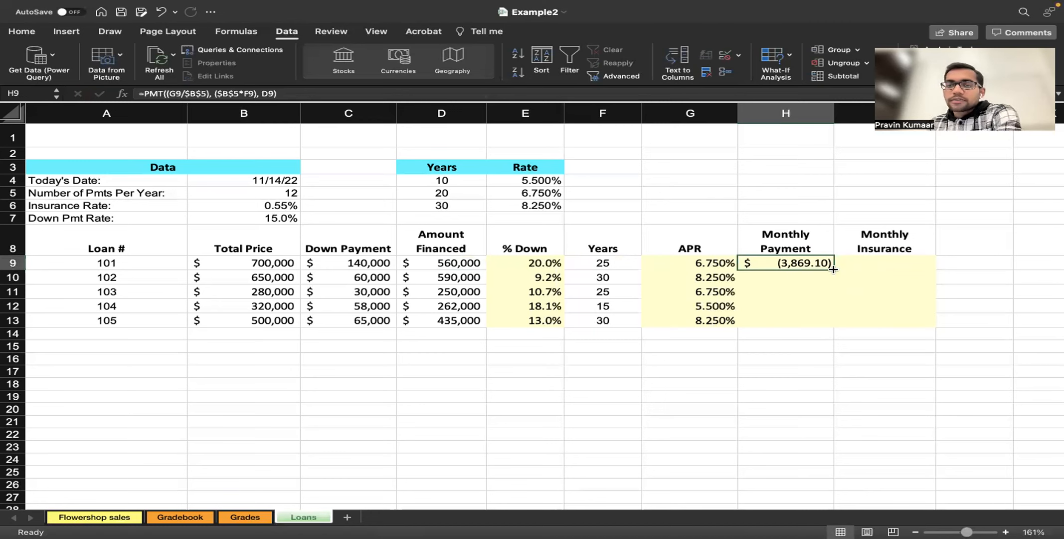
drag(829, 297, 829, 323)
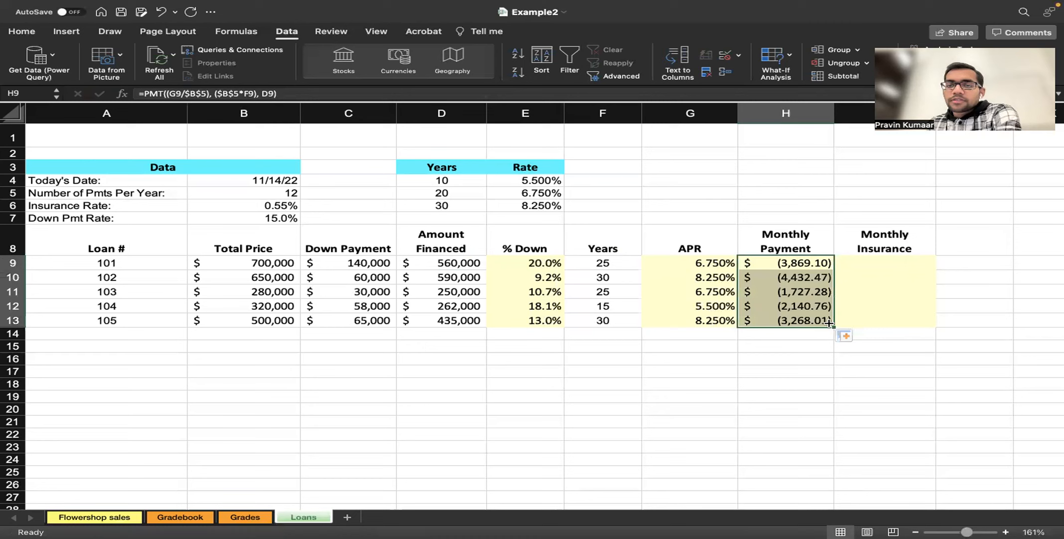
- Open H9's PMT formula to review its arguments, removing the stray I12 reference before closing it
click(819, 268)
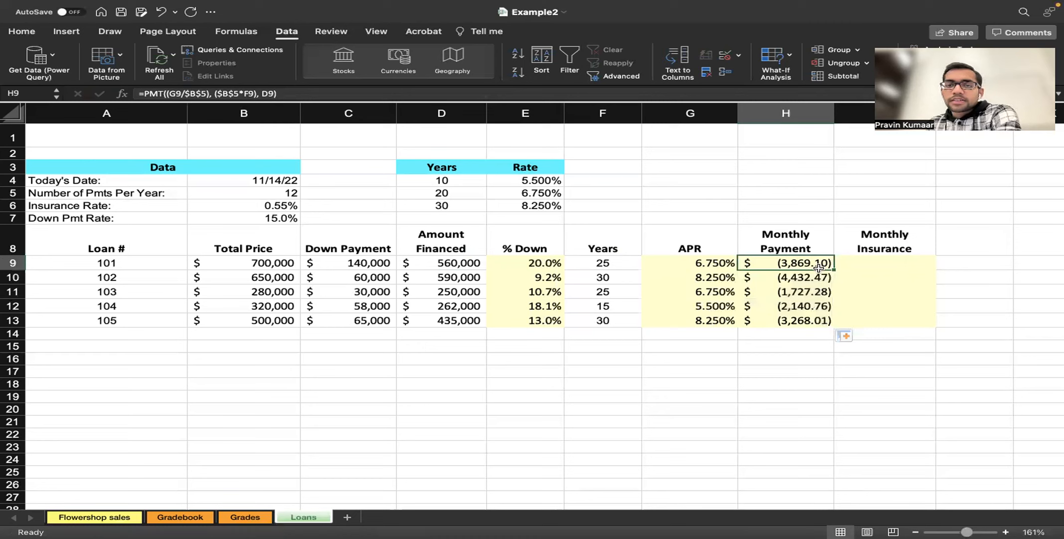
click(197, 96)
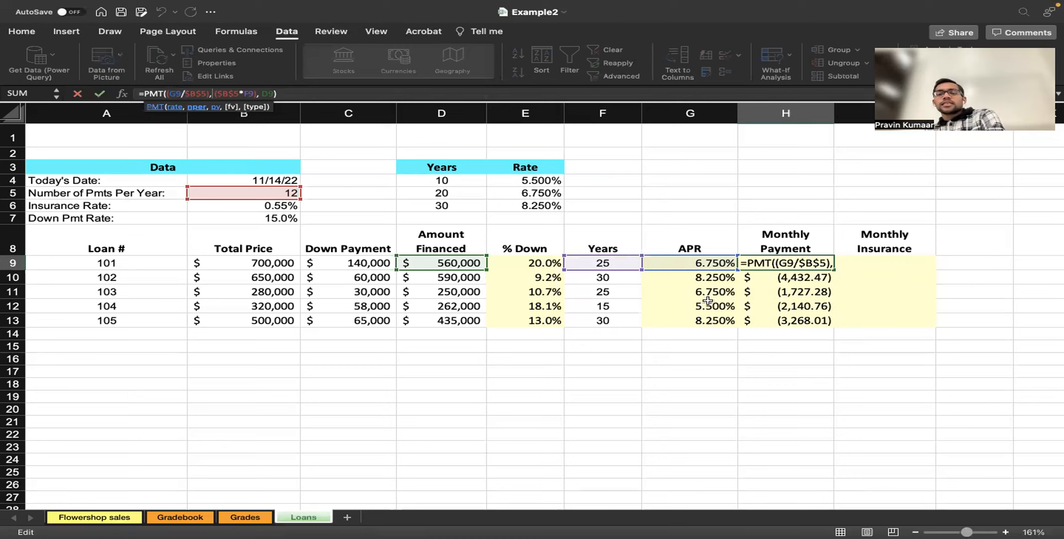
click(885, 305)
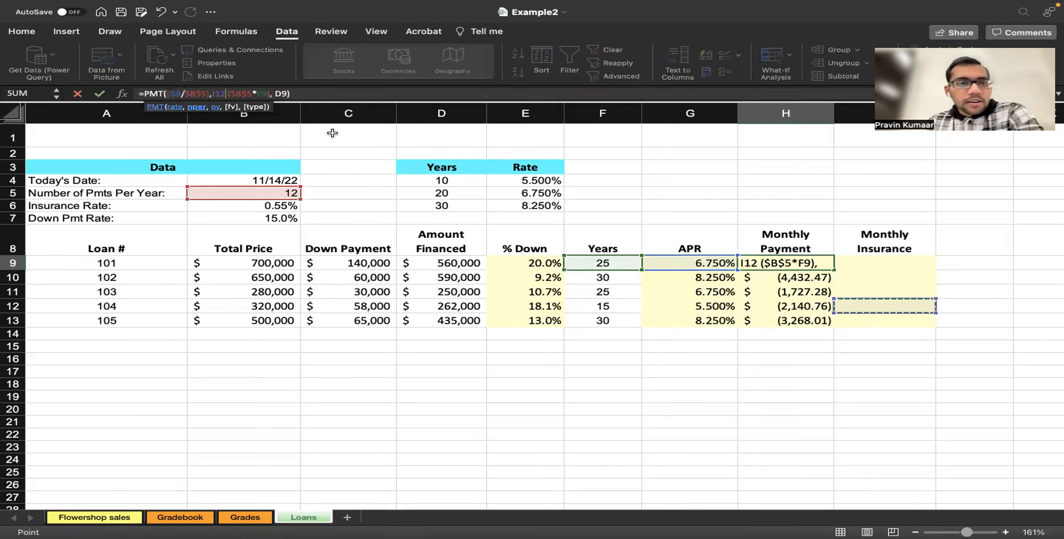
key(BackSpace)
key(BackSpace)
key(BackSpace)
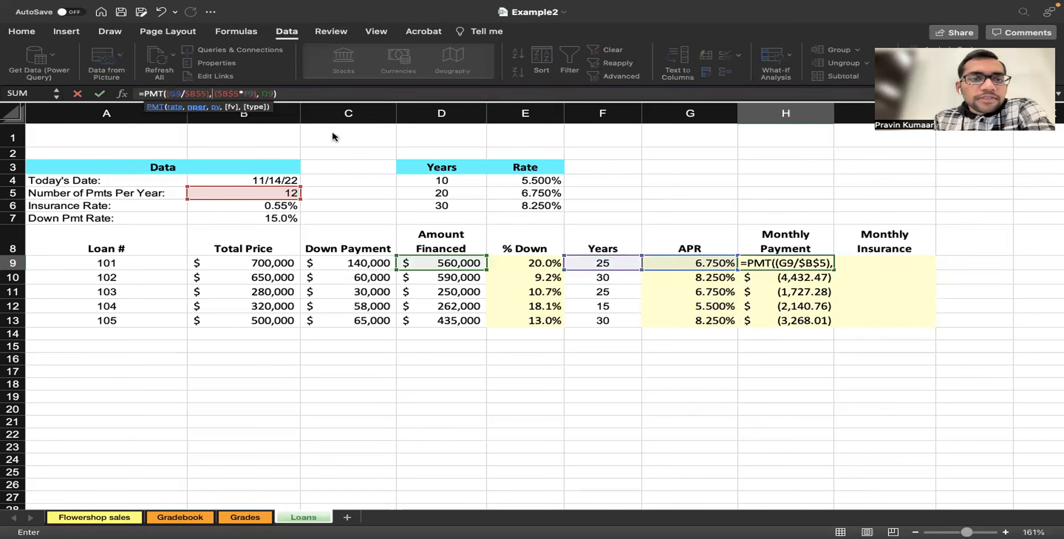
key(Return)
- Read the Monthly Insurance slide in Google Slides and, in Excel, inspect the amount financed in D9 and the insurance rate in B6
click(884, 266)
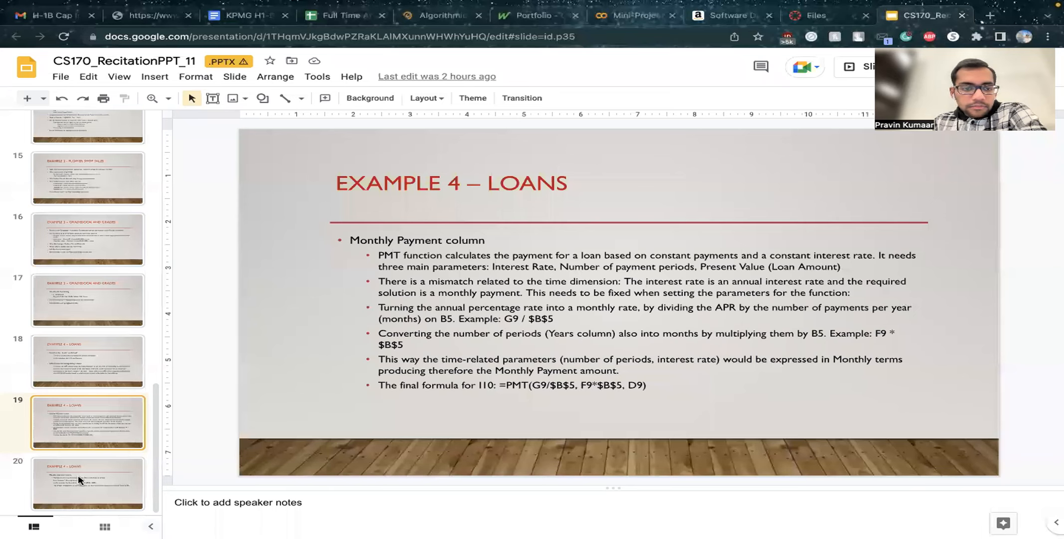
click(82, 481)
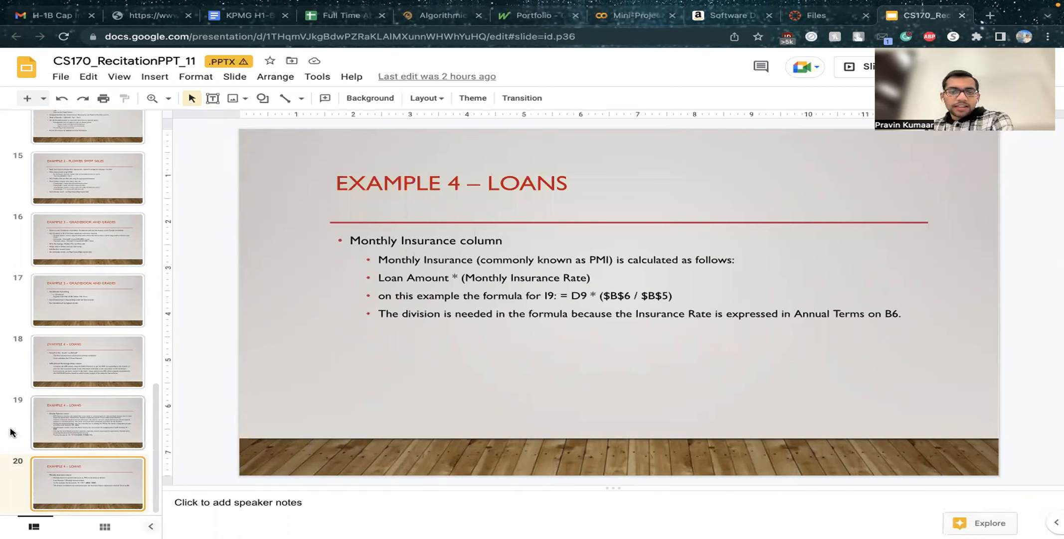
key(ctrl+Left)
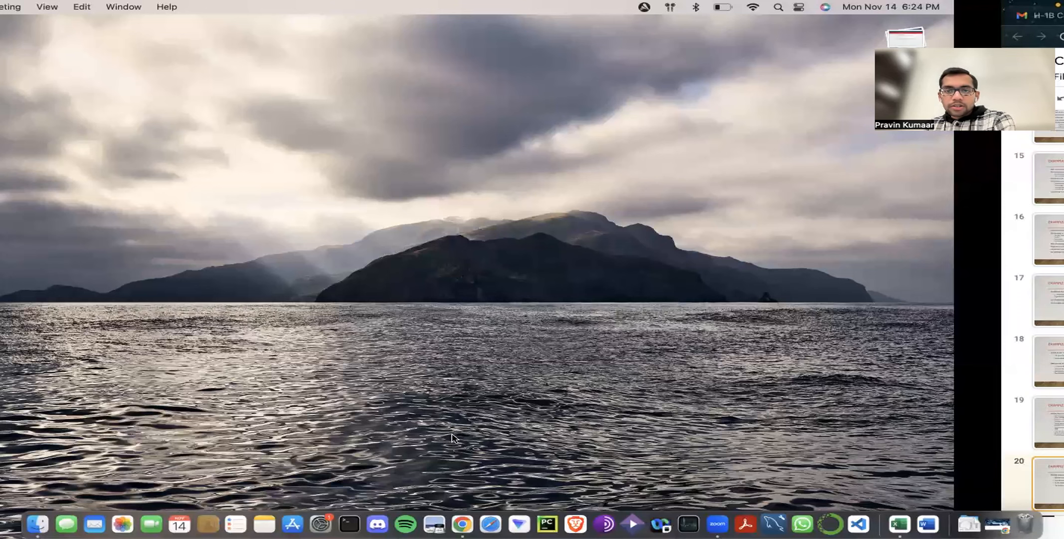
key(ctrl+Left)
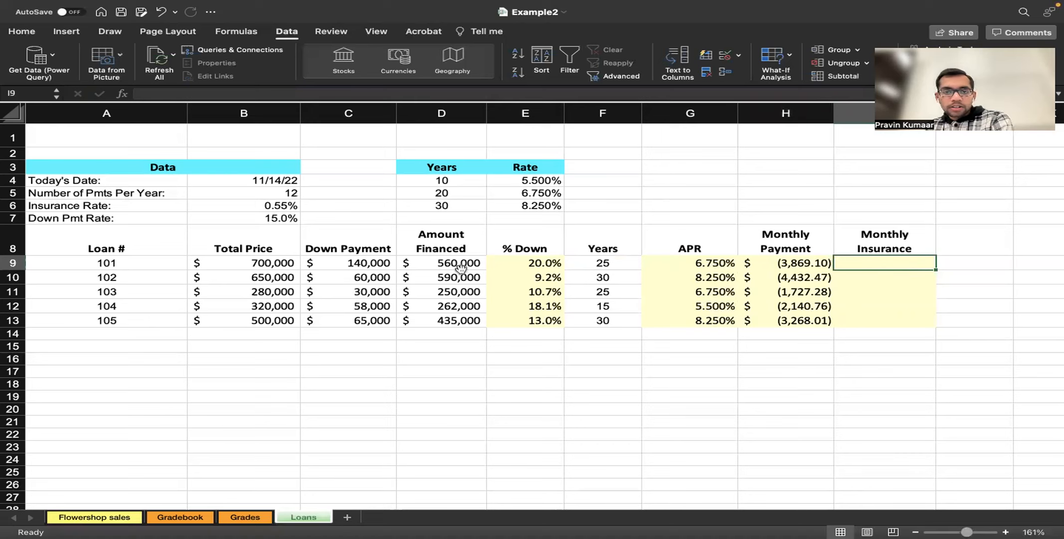
click(460, 273)
click(460, 263)
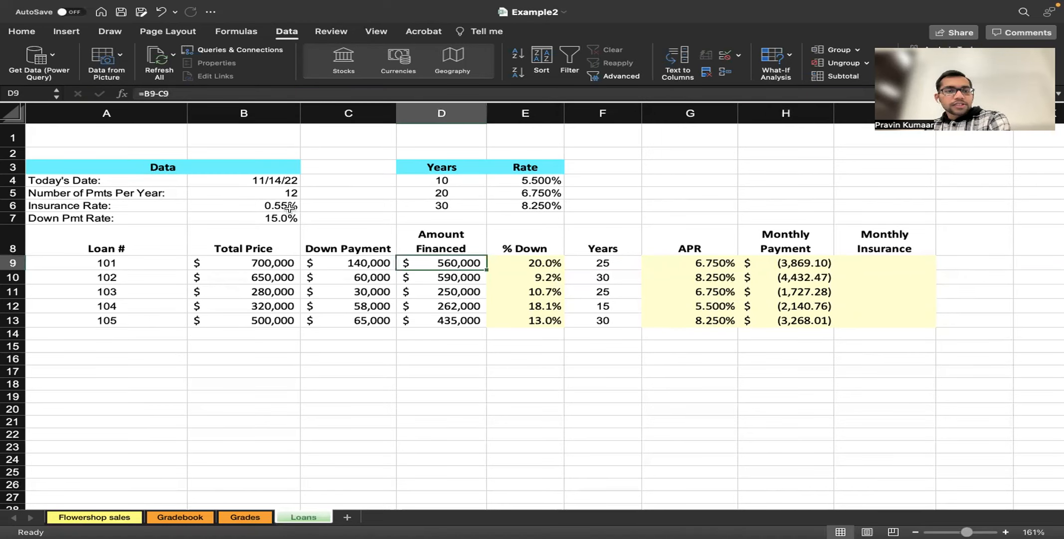
click(290, 207)
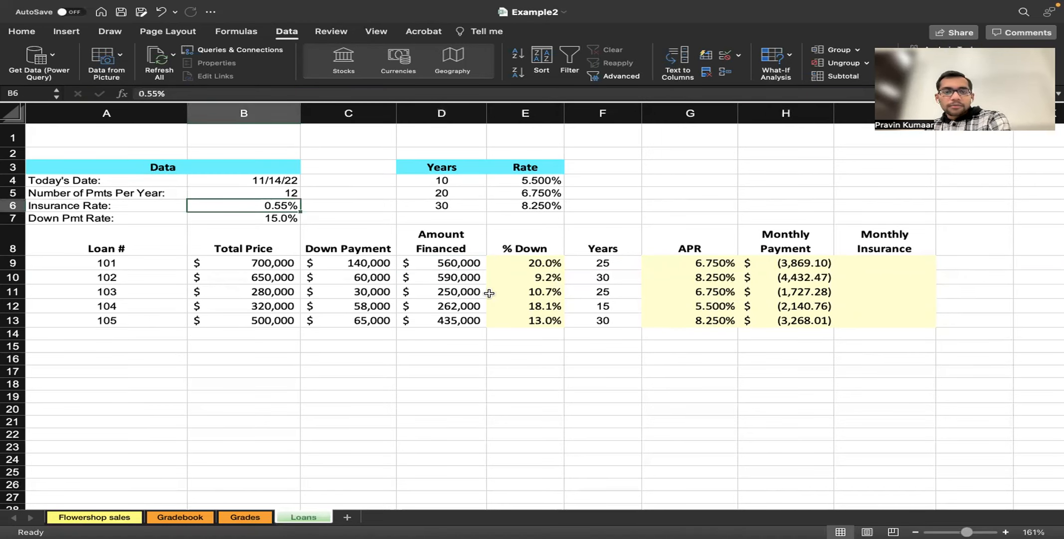
- Reread the Monthly Insurance formula in Google Slides, check B6 and the payments per year in B5 in Excel, and select I9
key(ctrl+Right)
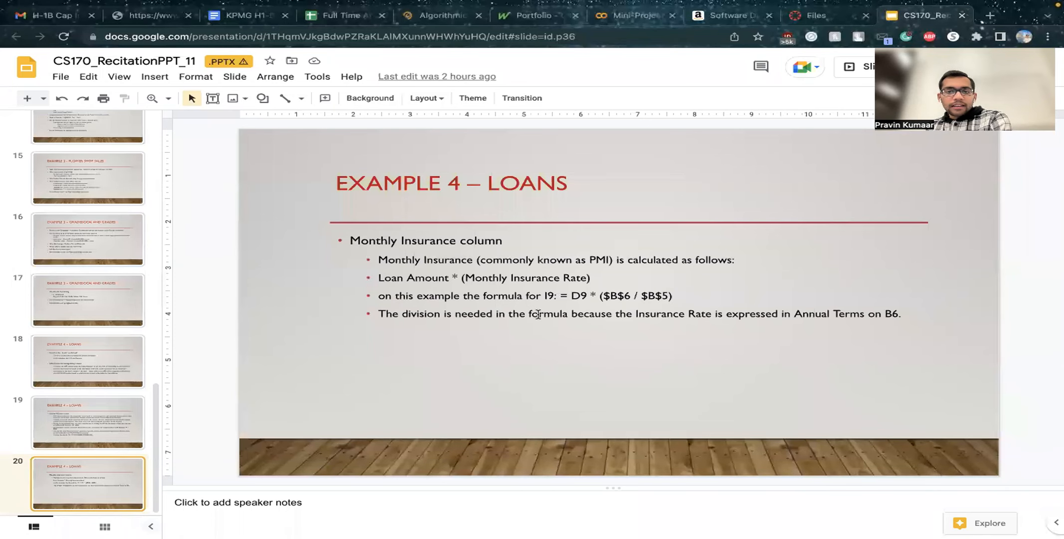
key(ctrl+Left)
click(459, 267)
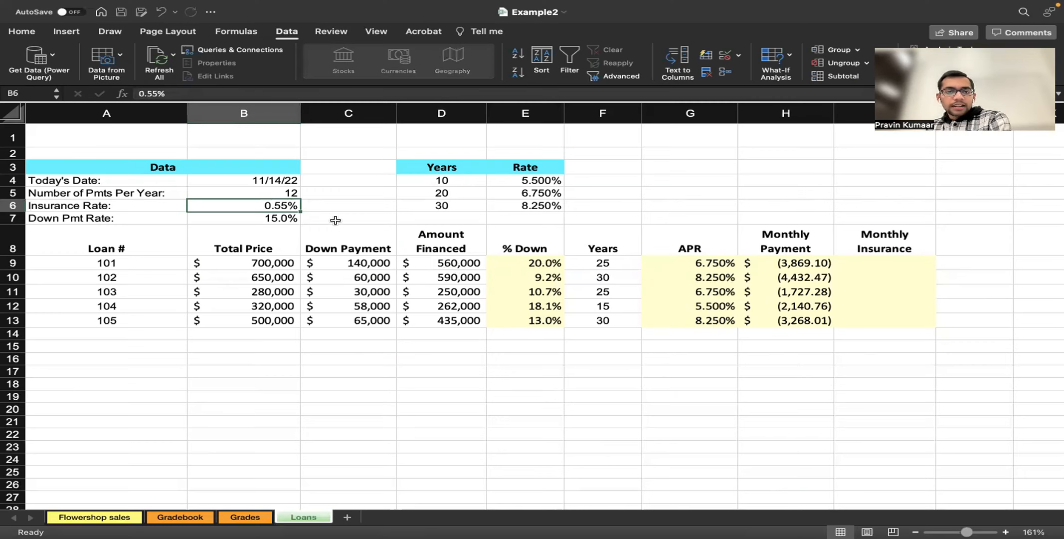
click(293, 206)
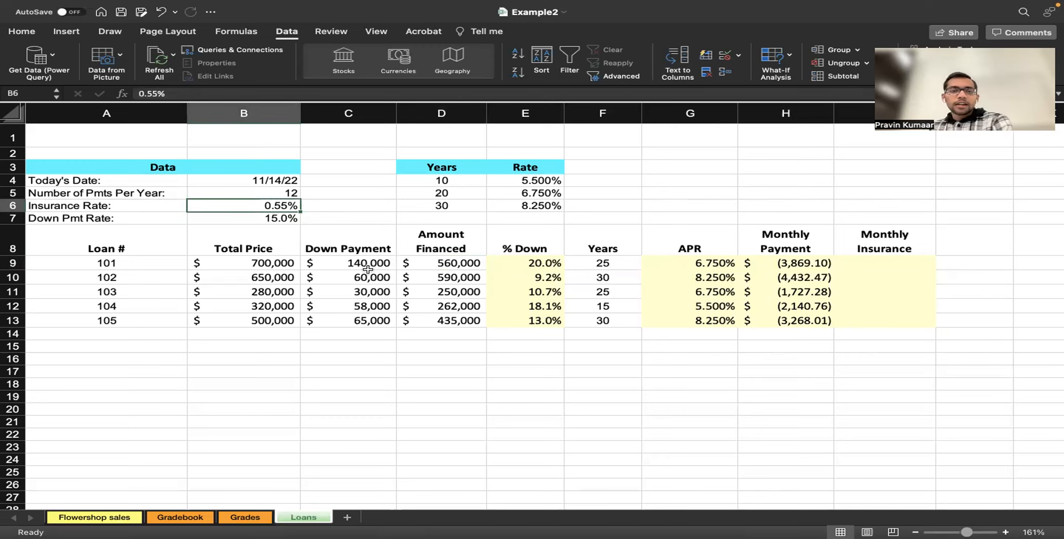
key(super+Tab)
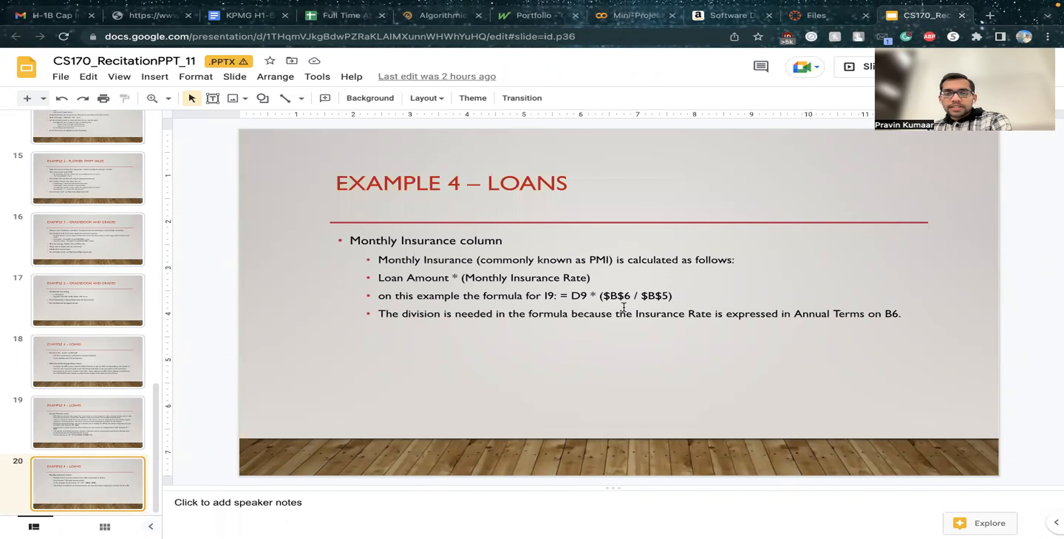
key(super+Tab)
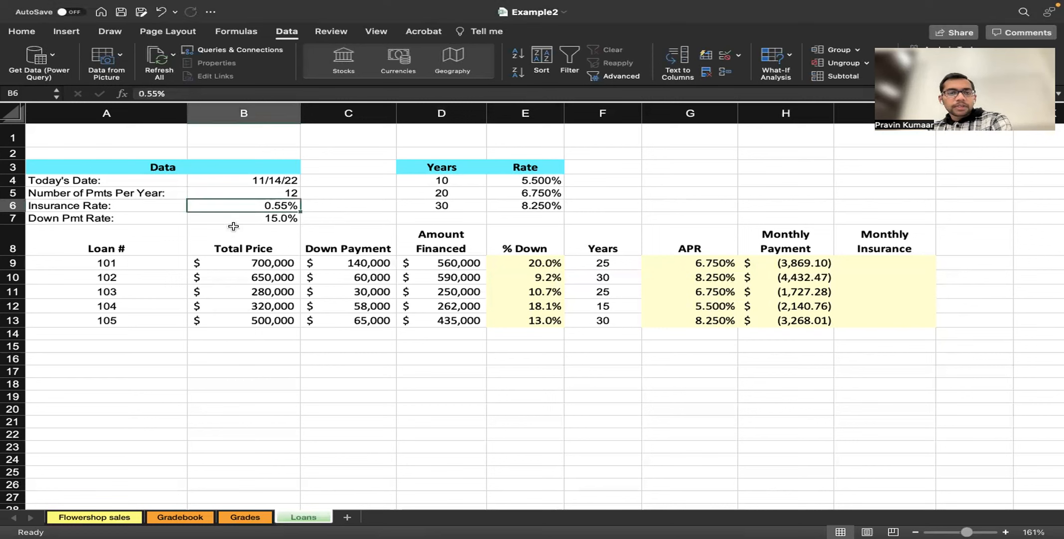
click(270, 193)
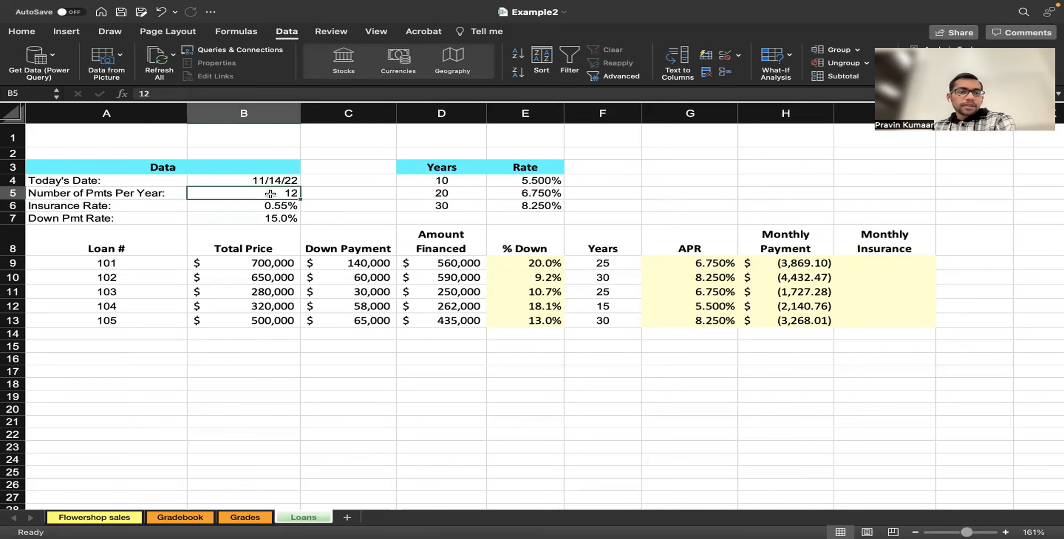
click(894, 264)
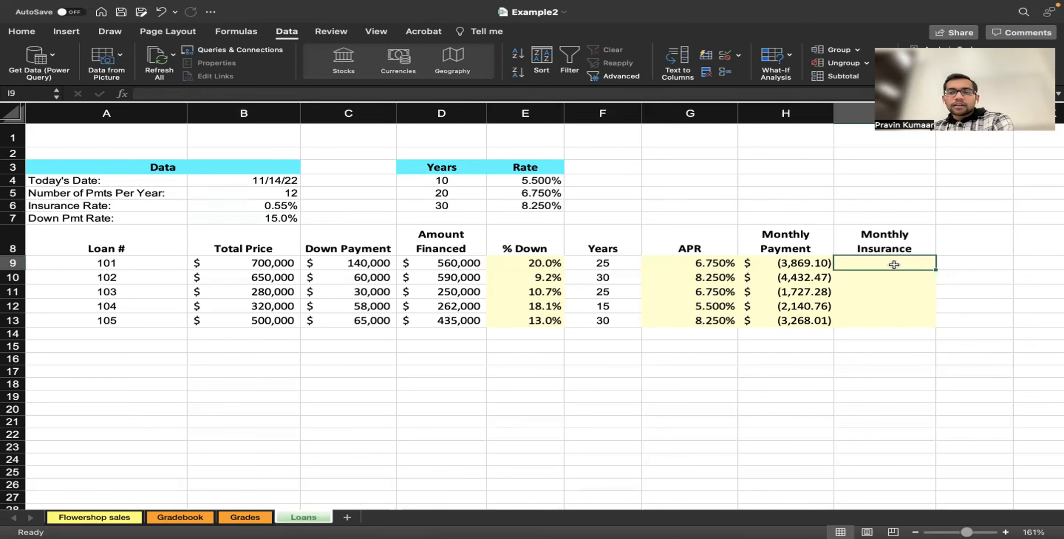
- Enter a formula in I9 that multiplies D9 by the insurance rate in B6 divided by the payments per year in B5
double_click(894, 264)
text(=)
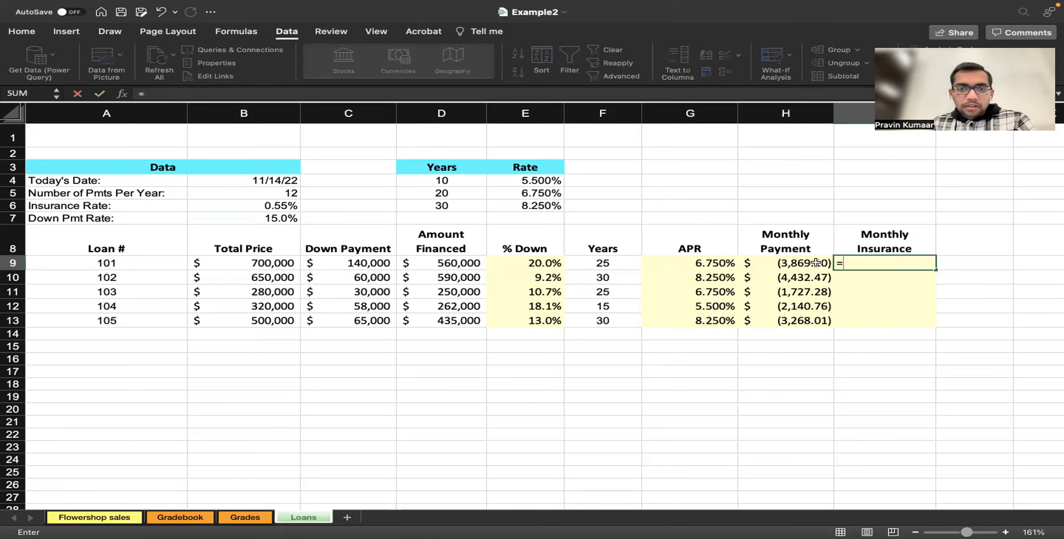
click(456, 269)
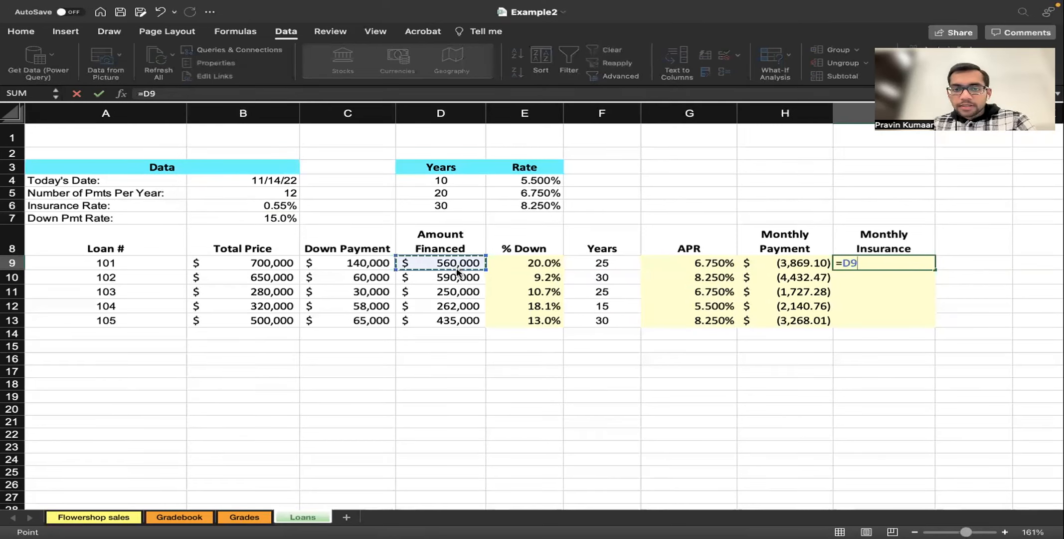
key(super+Tab)
key(super+Tab)
text(* ()
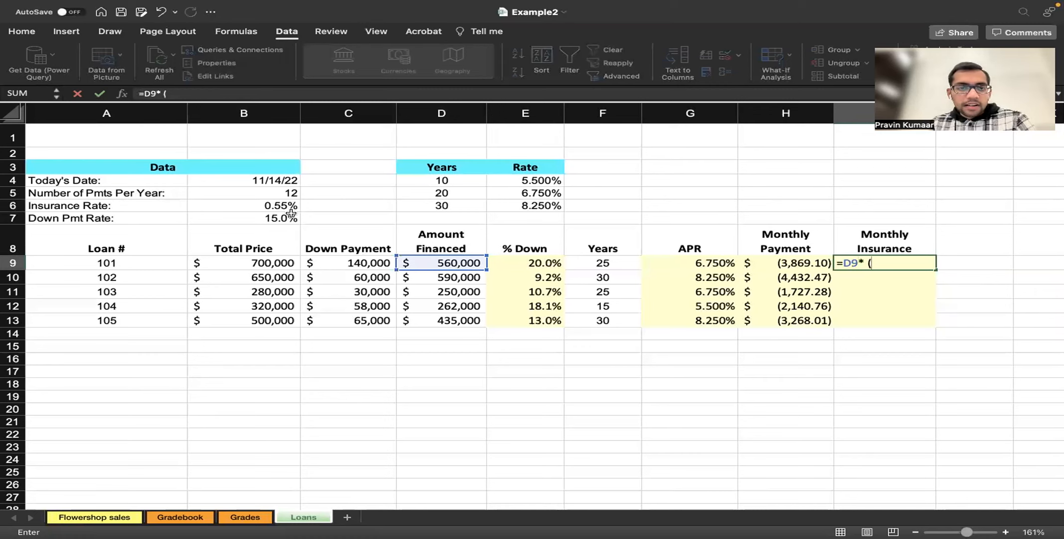
click(252, 206)
text(/)
click(240, 193)
text())
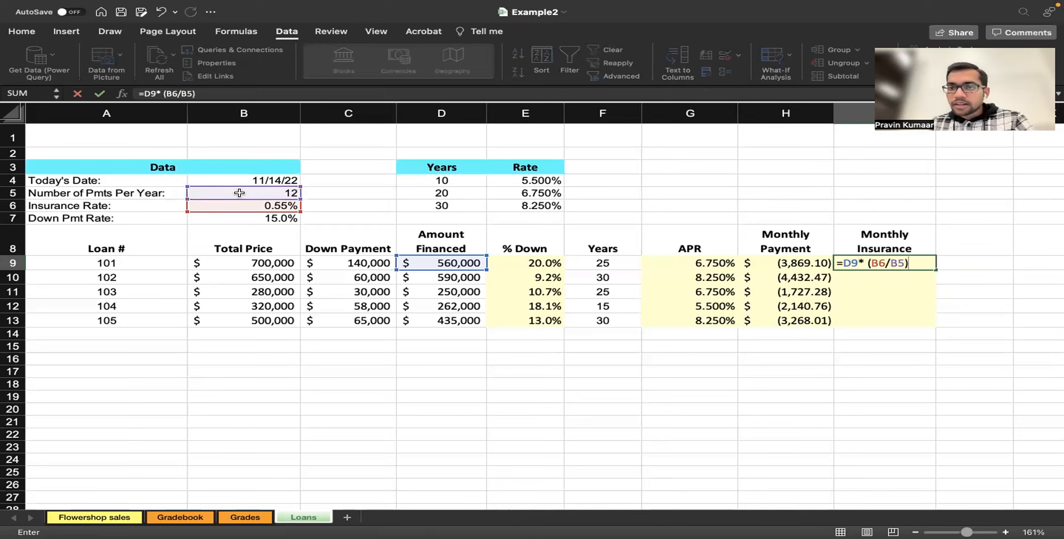
key(Left)
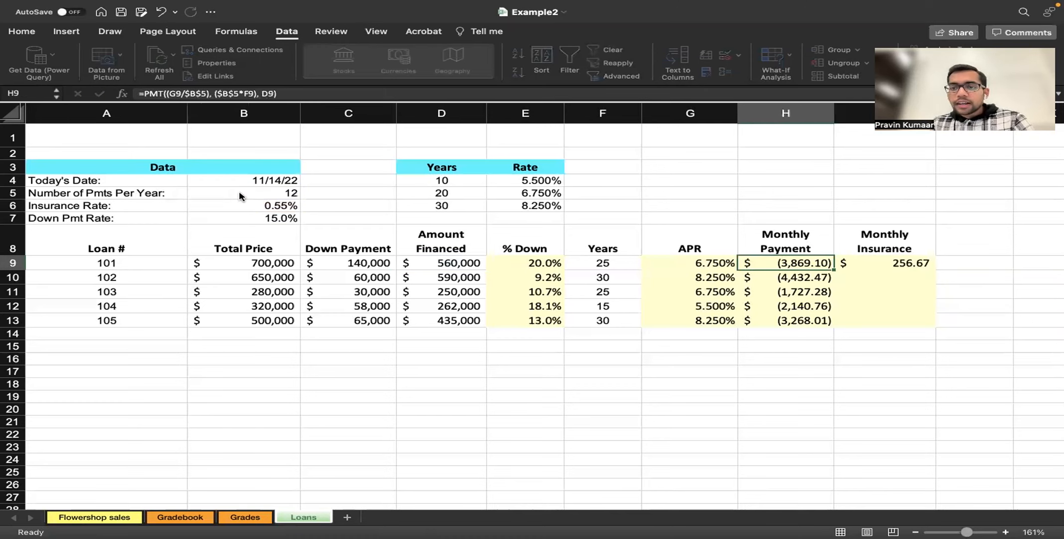
key(Right)
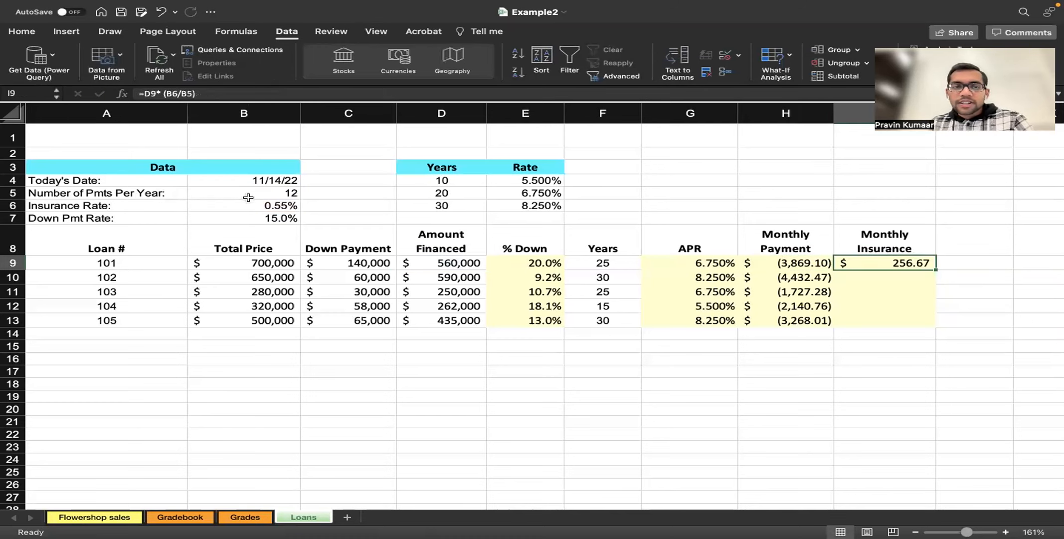
- Make the B6 and B5 references in I9's formula absolute, as =D9* ($B$6/$B$5)
double_click(904, 263)
click(875, 266)
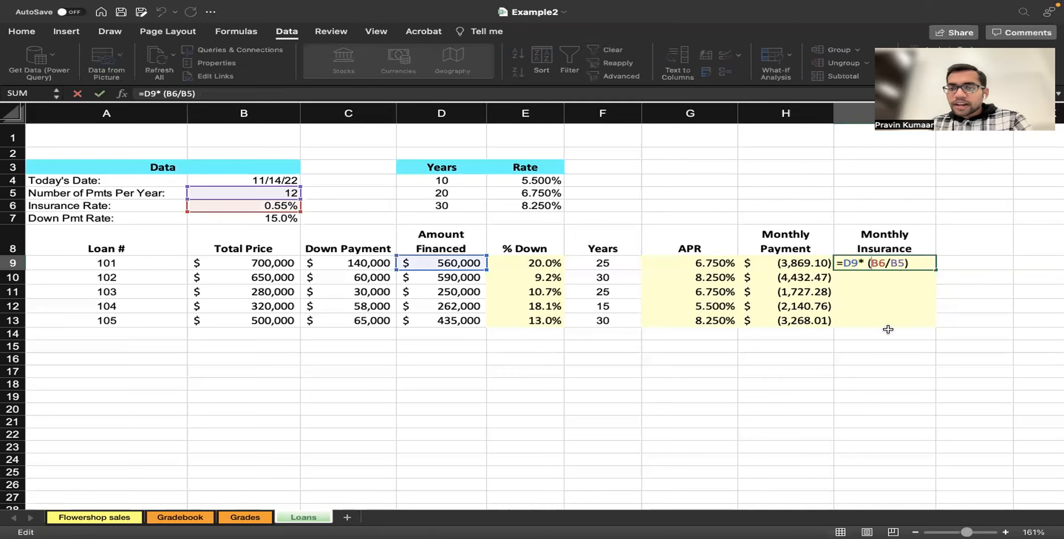
text($B)
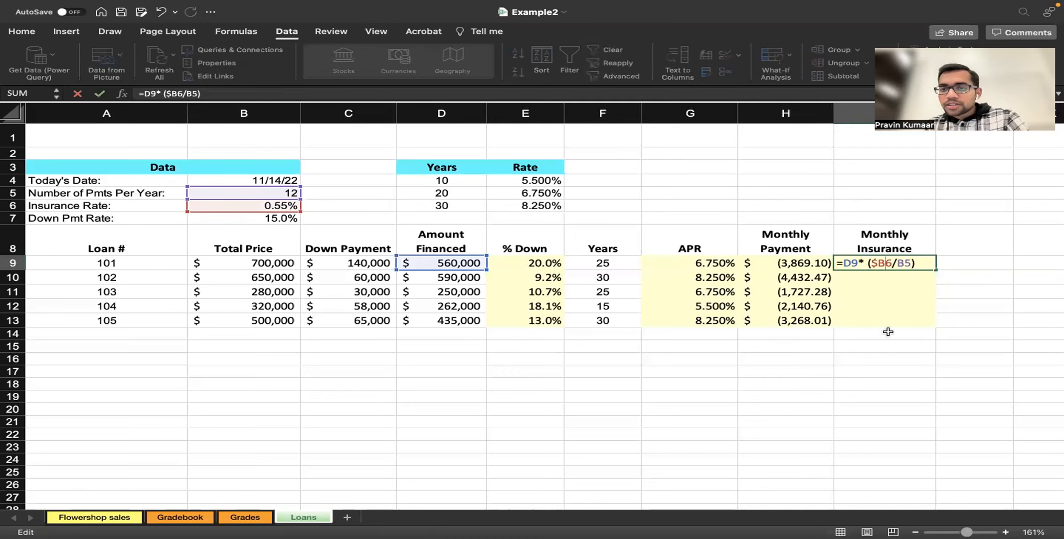
text($)
key(Right)
key(Right)
text($)
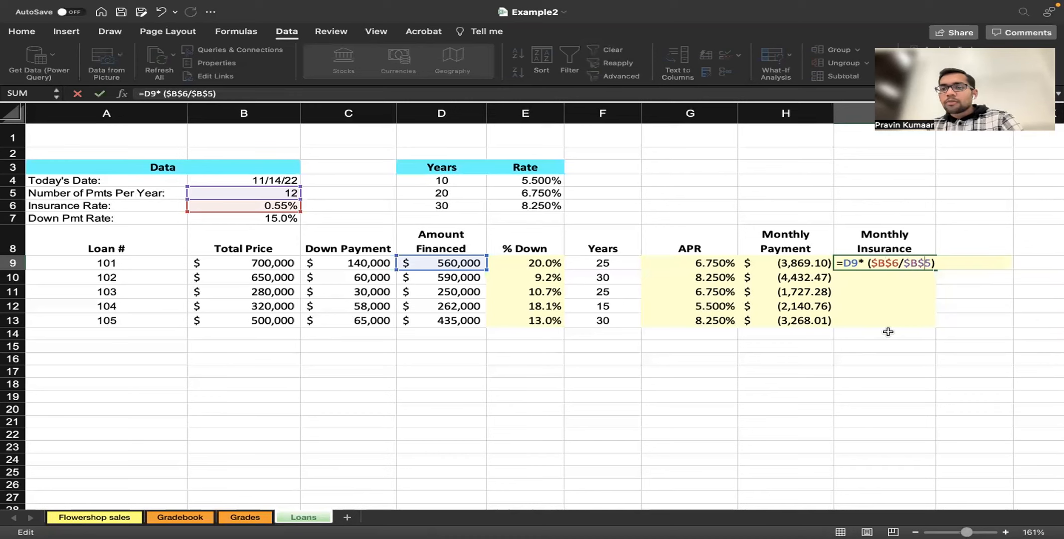
key(Return)
- Fill the Monthly Insurance formula from I9 down to I13 and check the cell references in the copied formulas
click(901, 264)
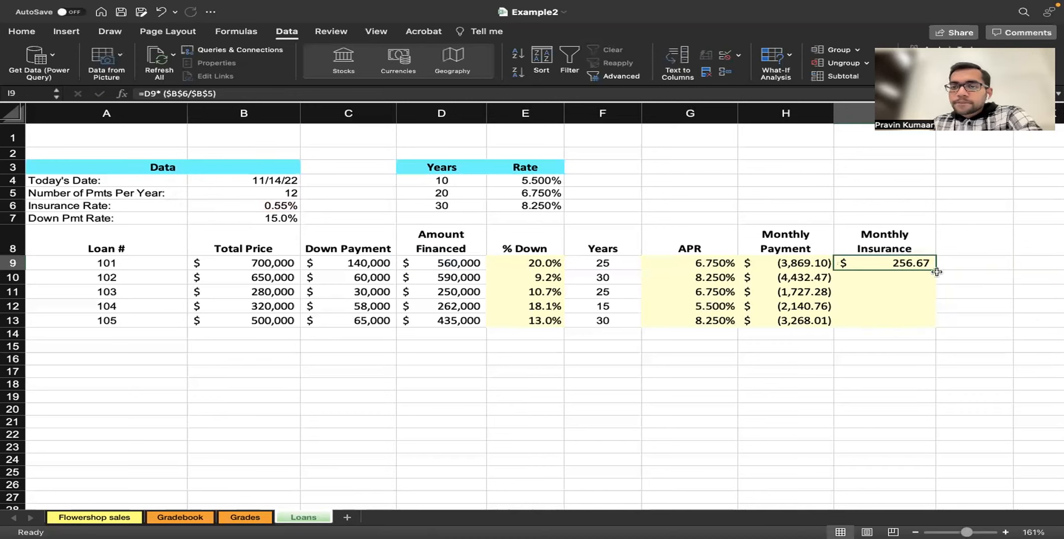
drag(936, 270, 919, 313)
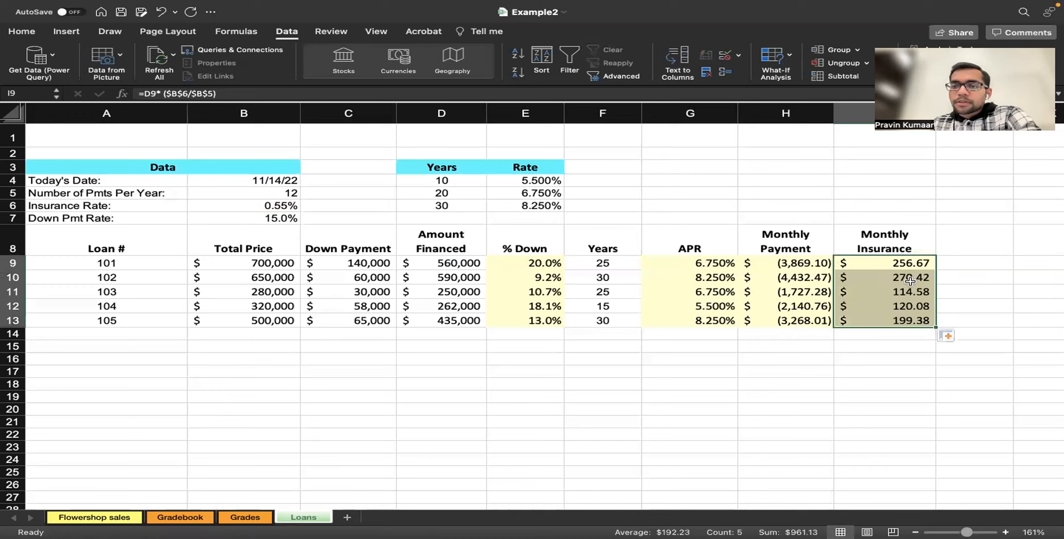
click(898, 264)
click(891, 279)
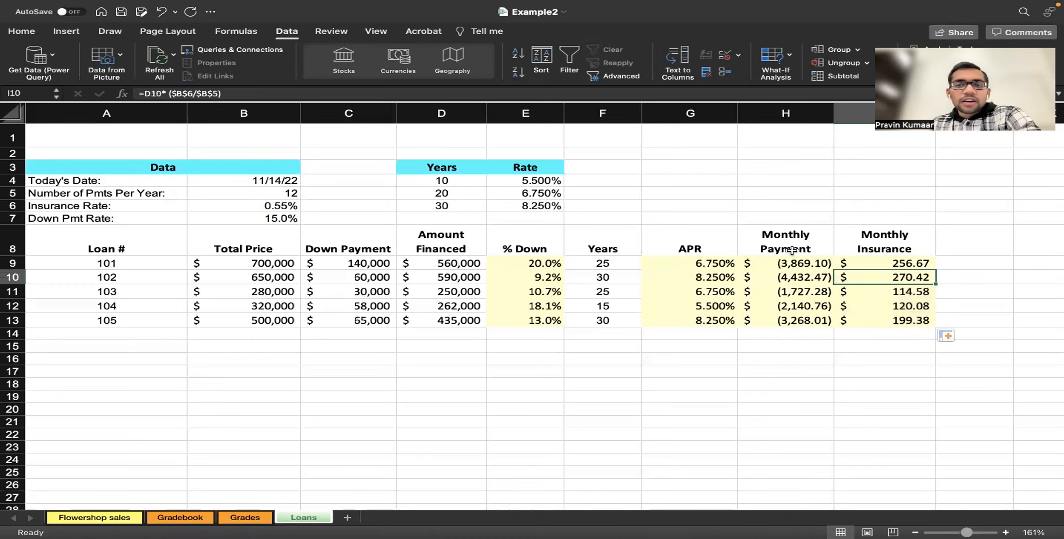
click(872, 263)
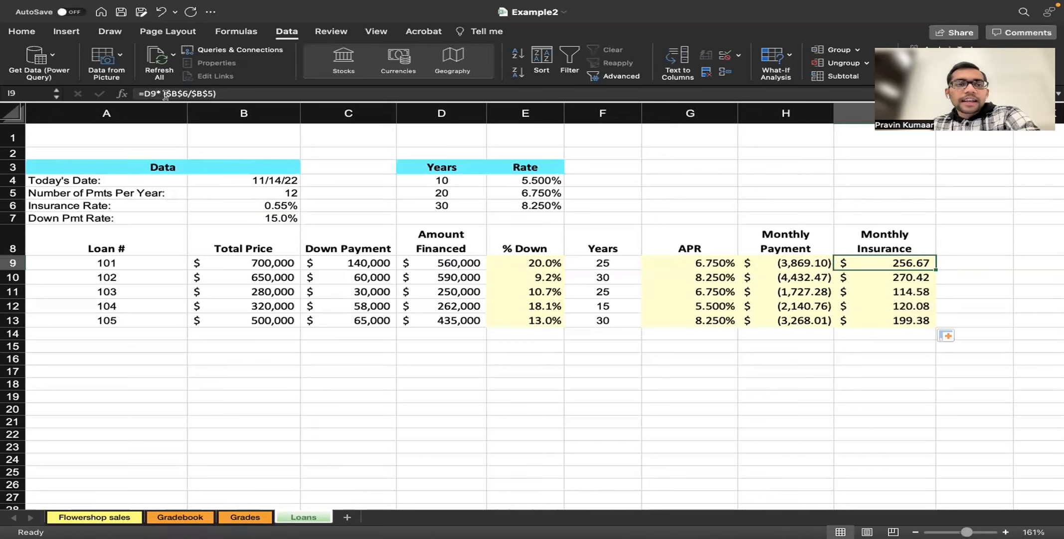
click(913, 277)
key(Down)
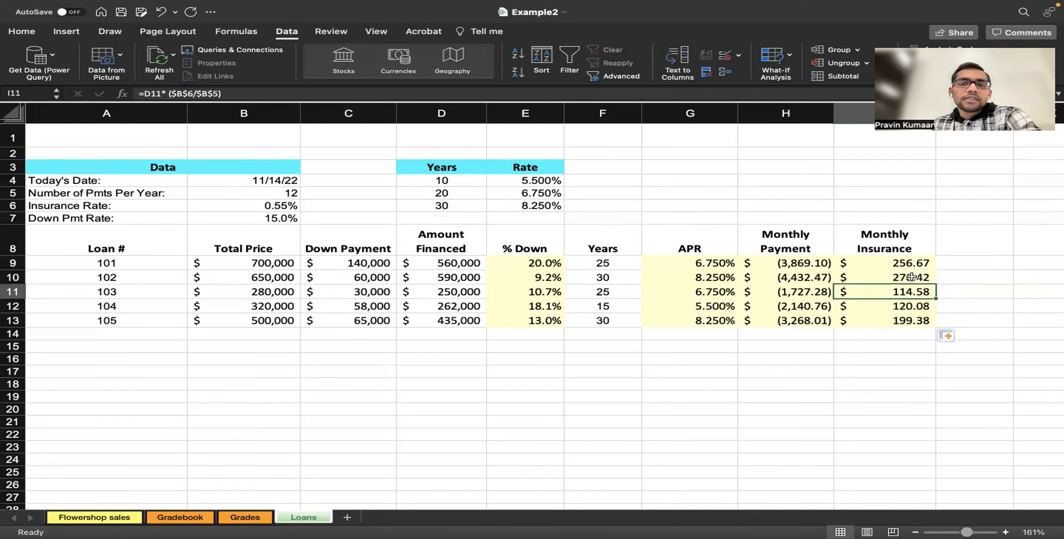